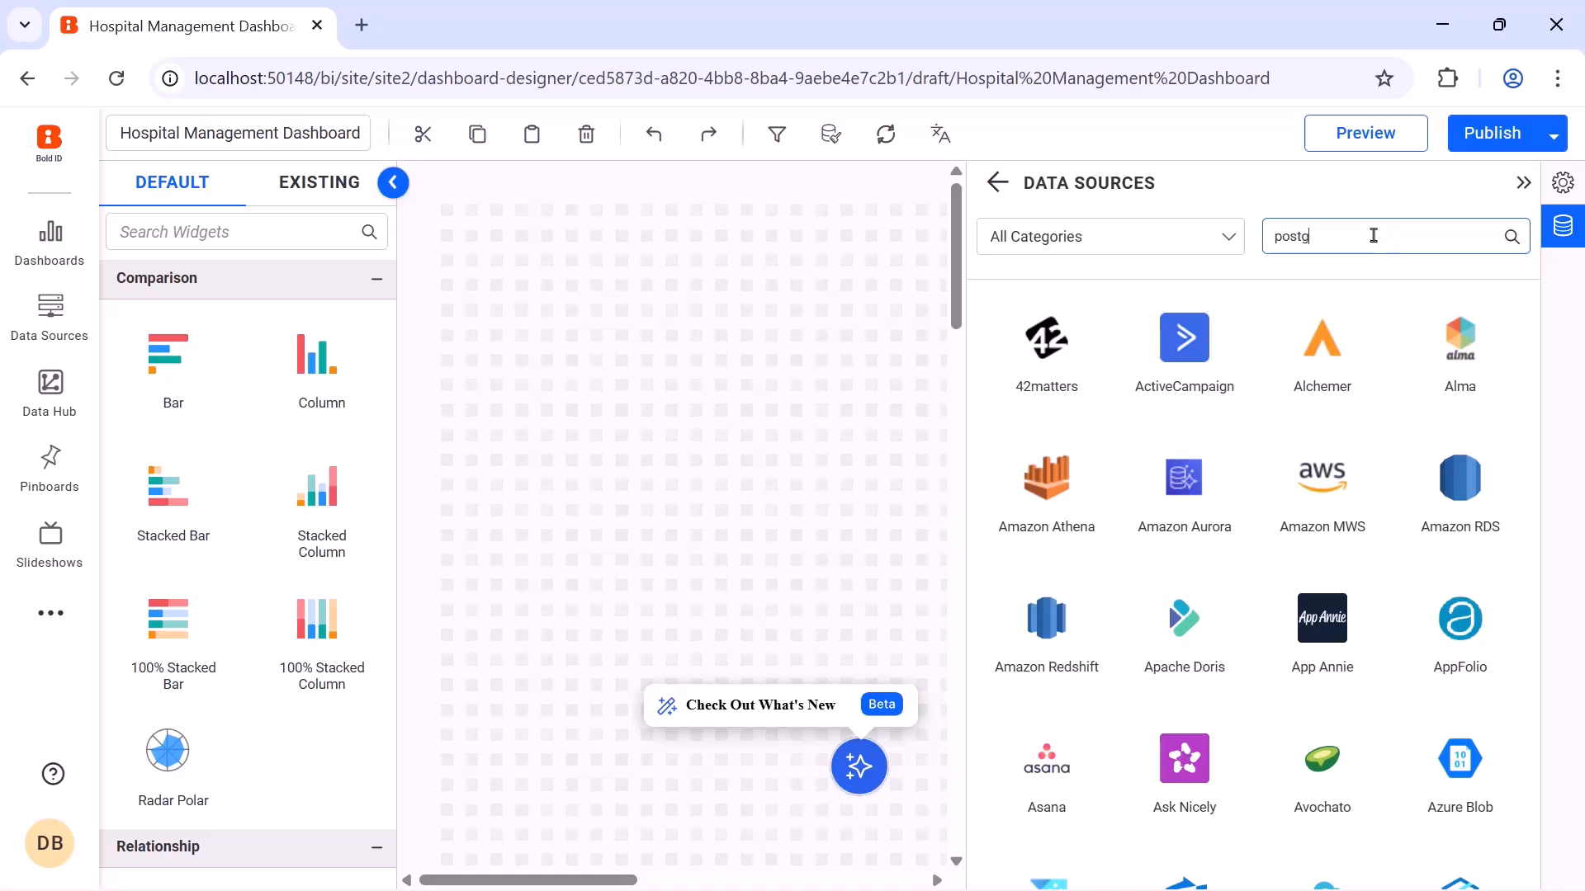
Create a new PostgreSQL data source named HospitalManagementDataSource.
click(1182, 346)
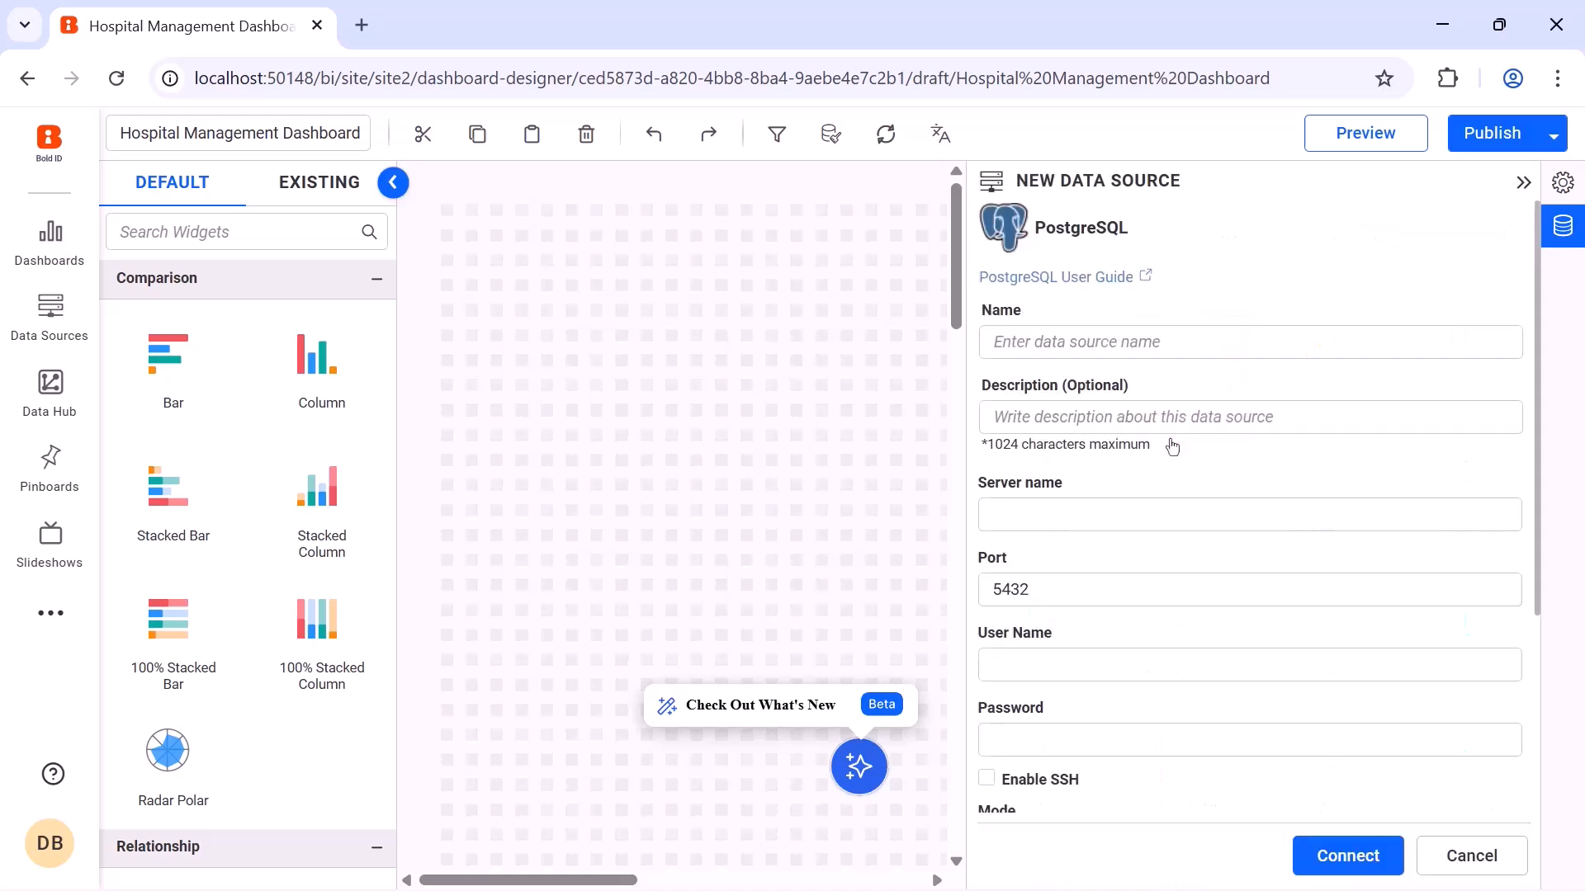
click(1172, 342)
text(HospitalManagementDataSource)
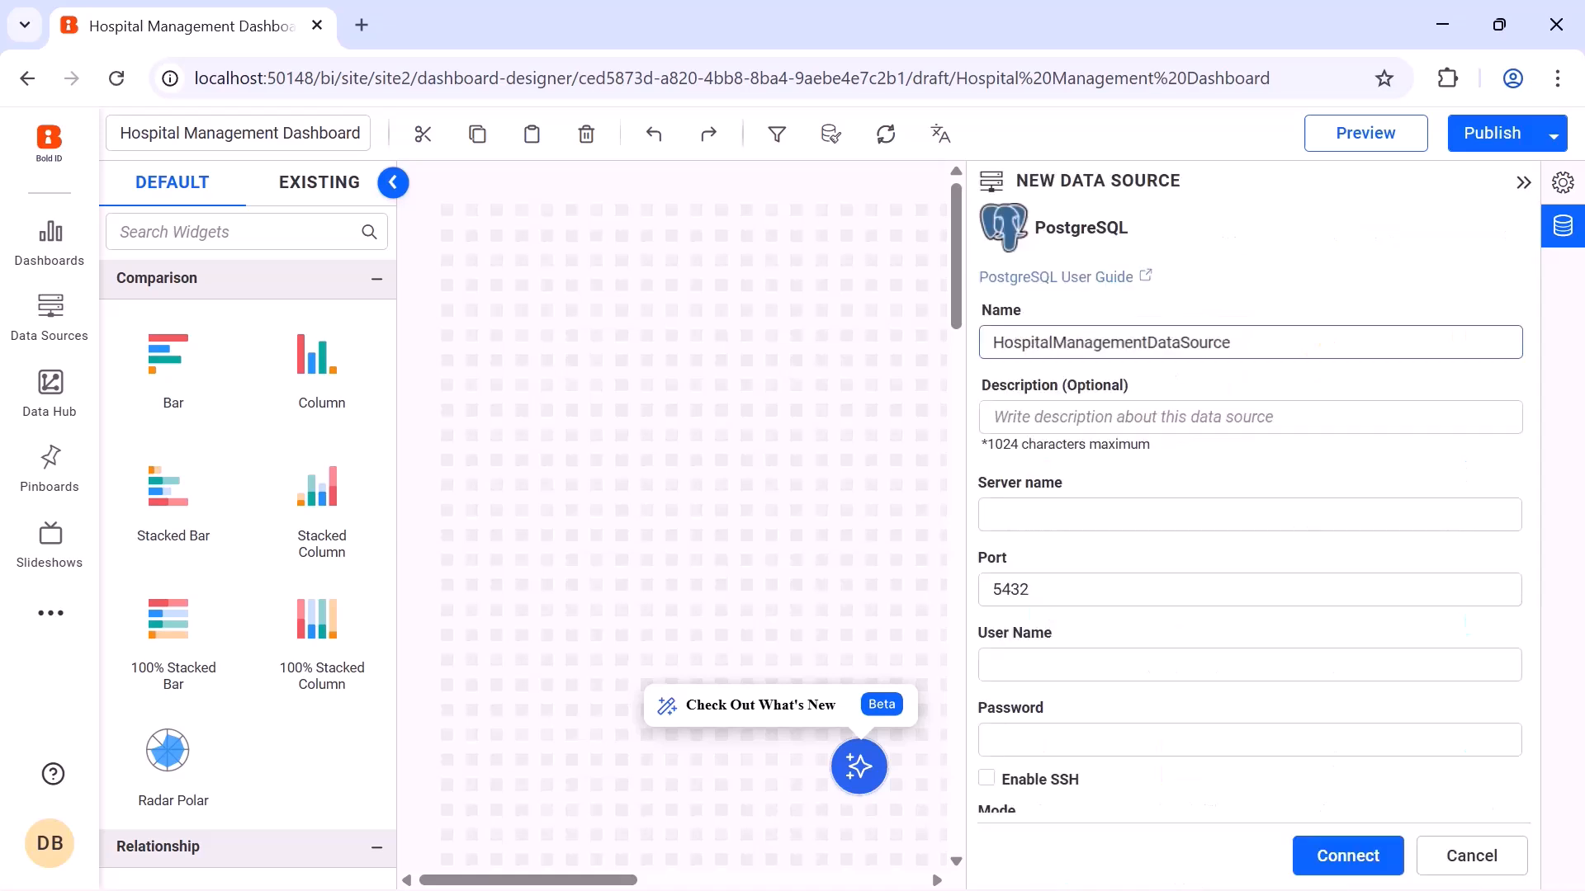
Fill in the connection's server name, port, user name and password.
click(1189, 510)
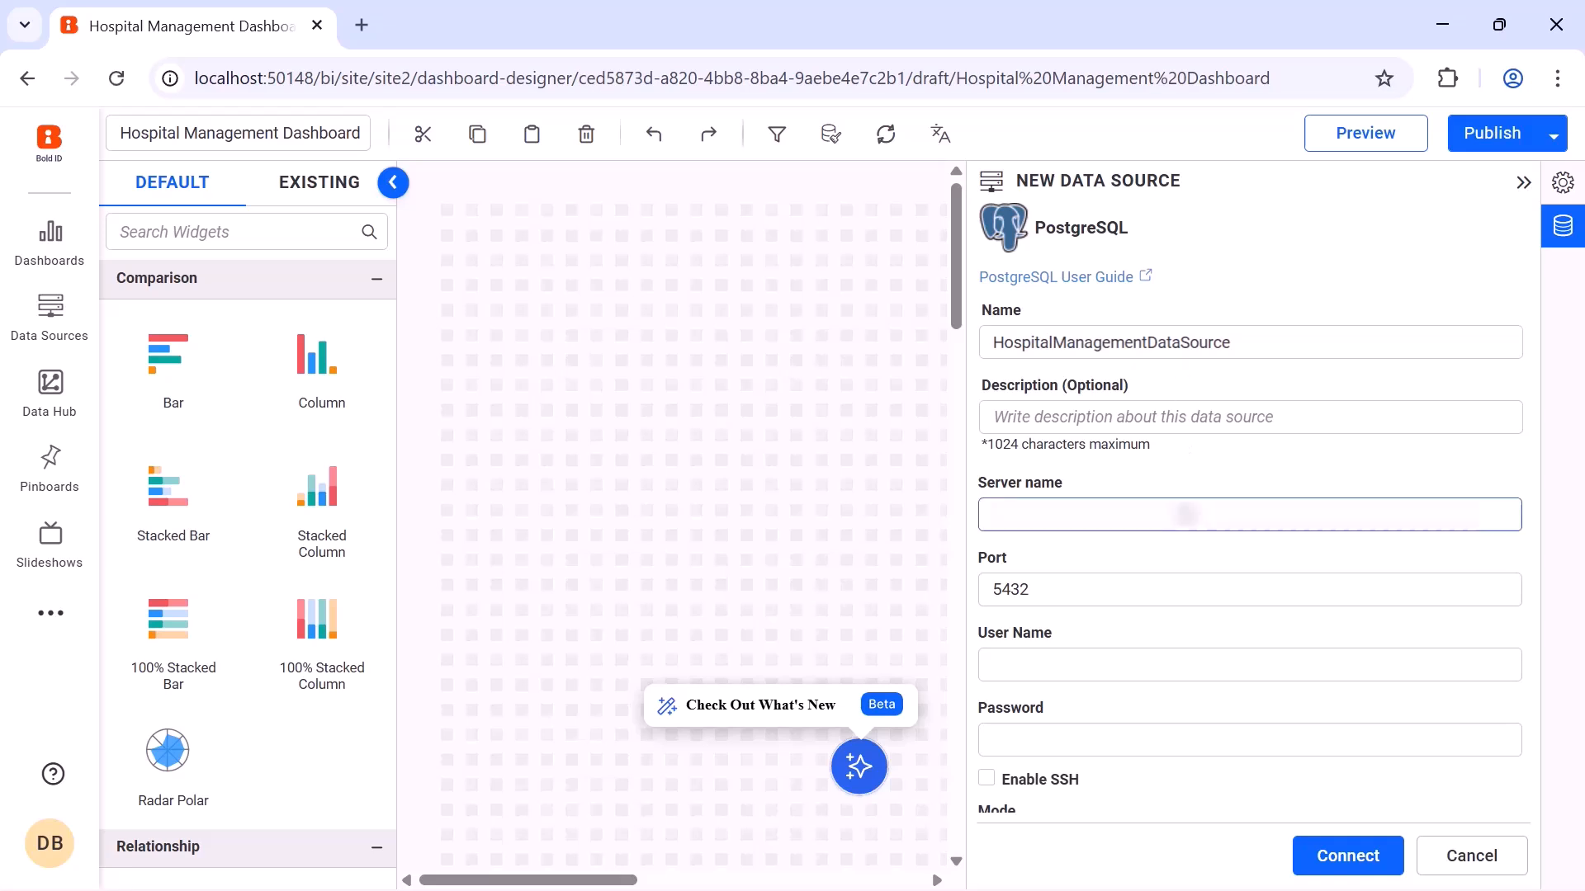
key(ctrl+v)
click(1186, 590)
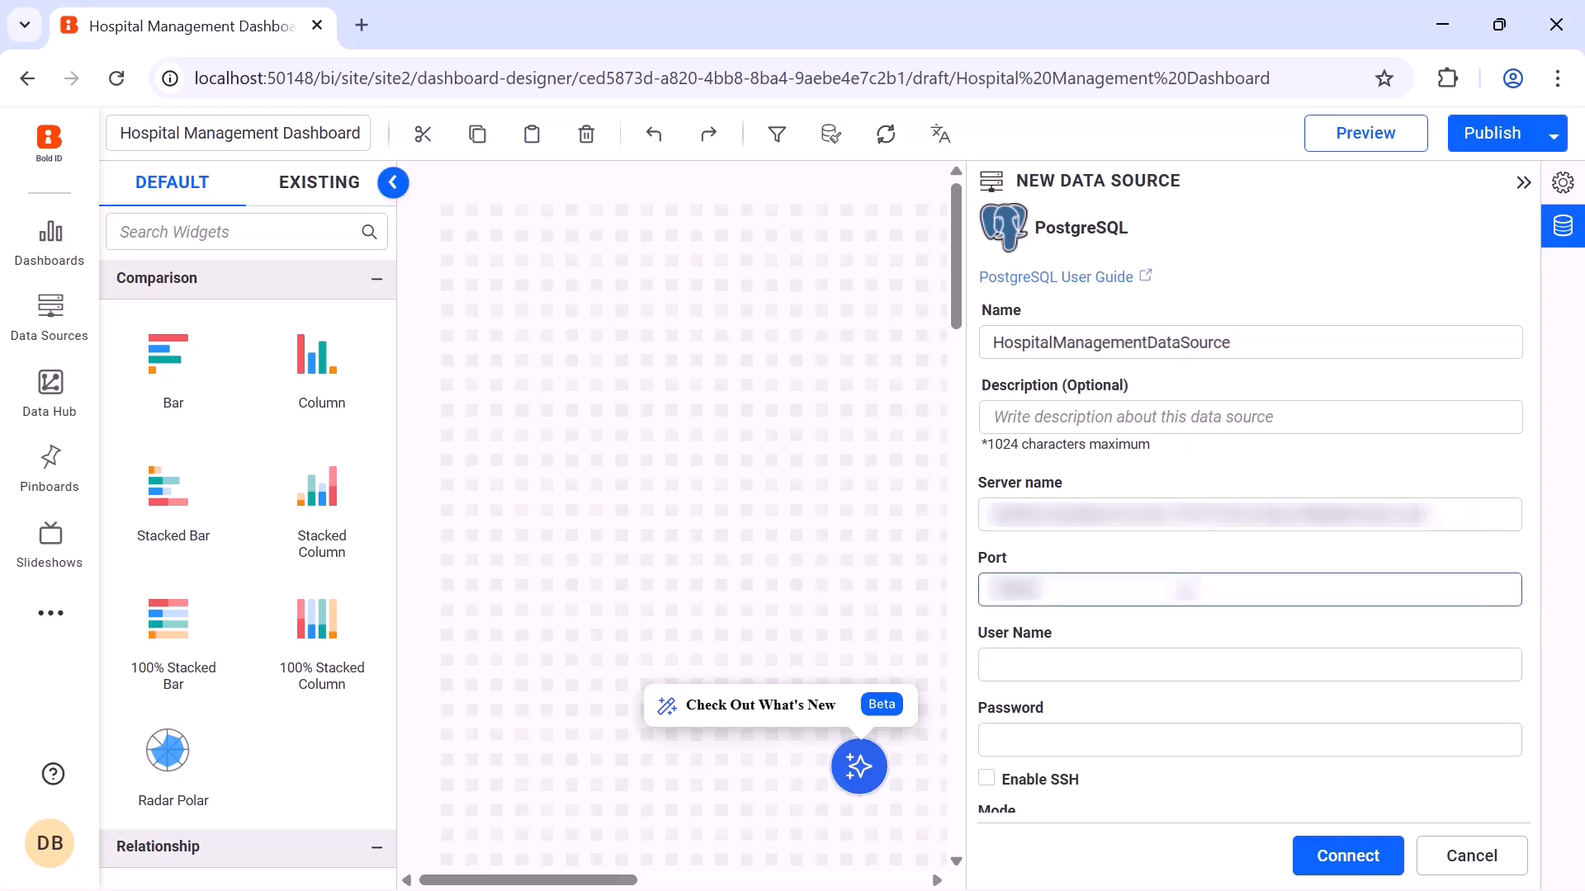
click(1144, 666)
key(ctrl+v)
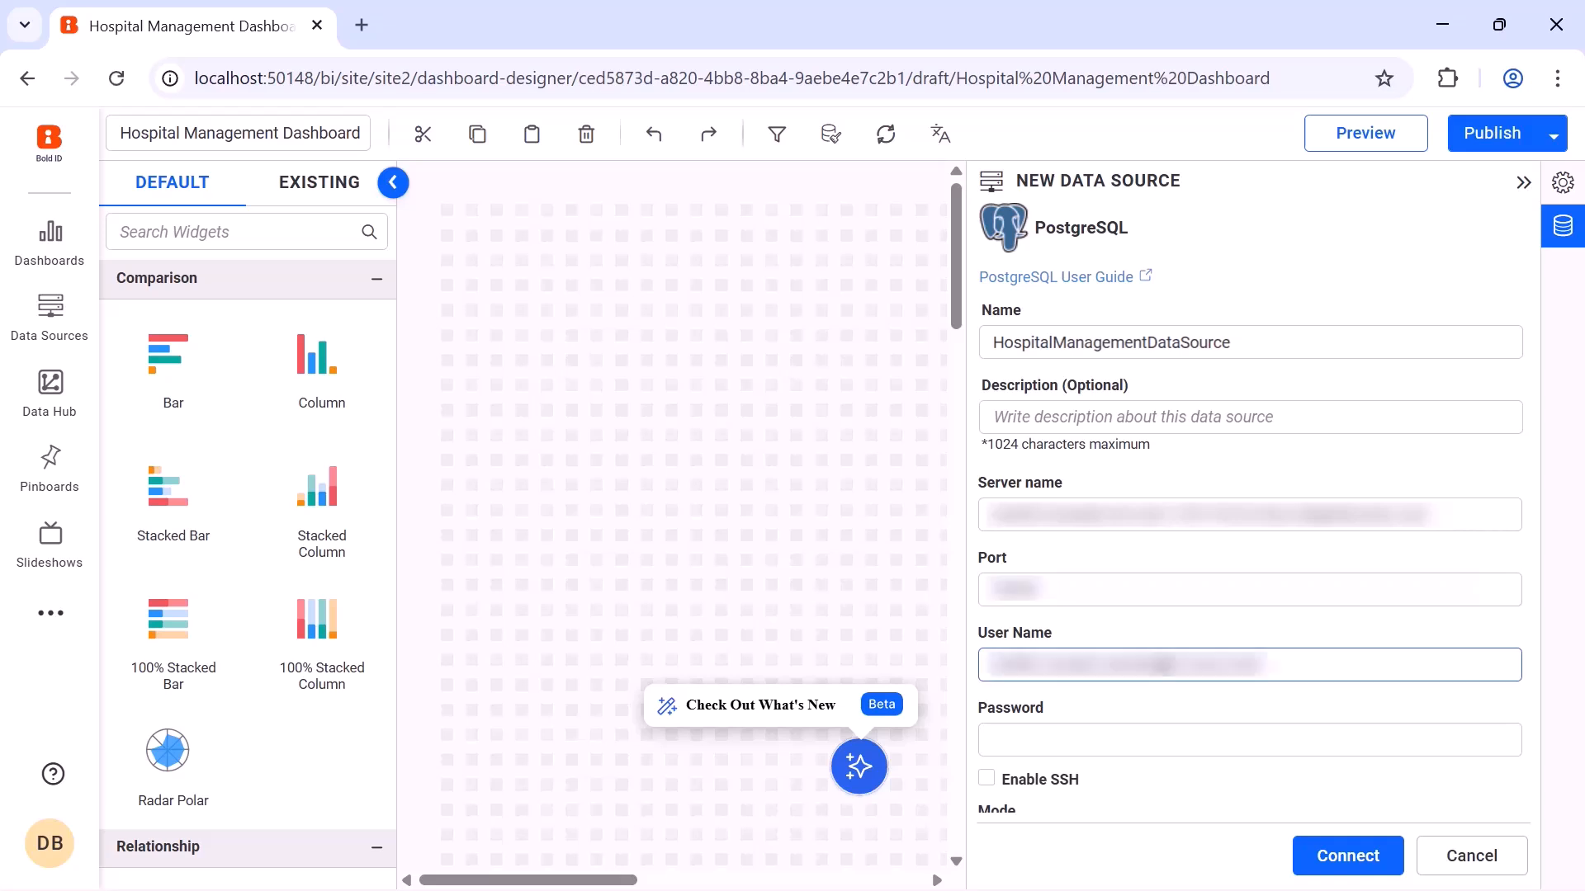
click(1162, 739)
key(ctrl+v)
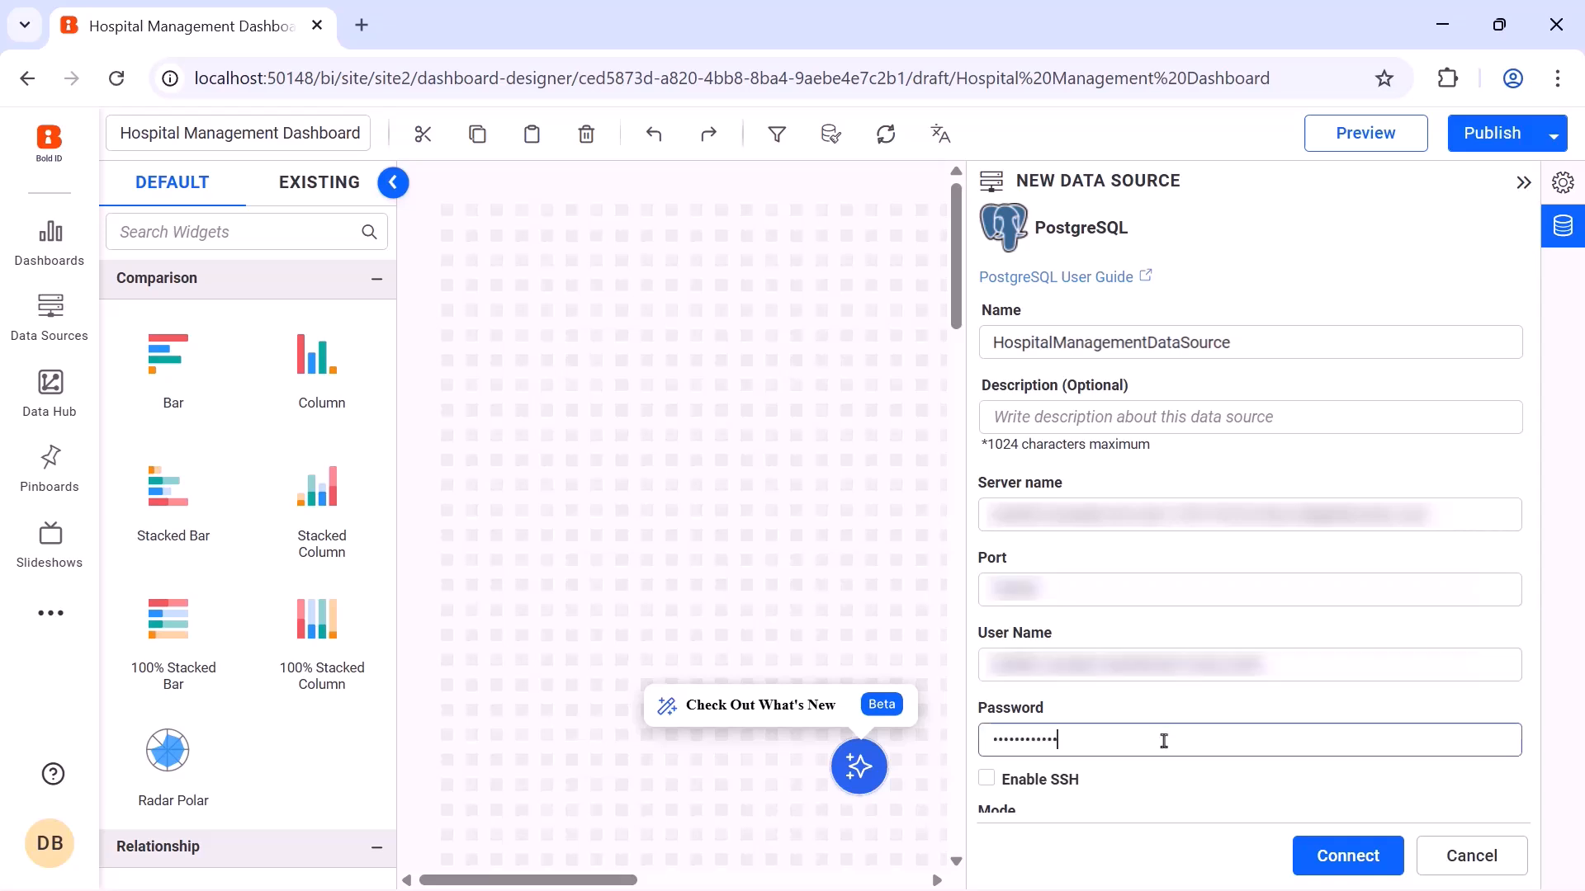
Set the database to sample-dashboards and connect to the PostgreSQL server.
scroll(1163, 741, down, 3)
click(1201, 608)
text(sample-dashboards)
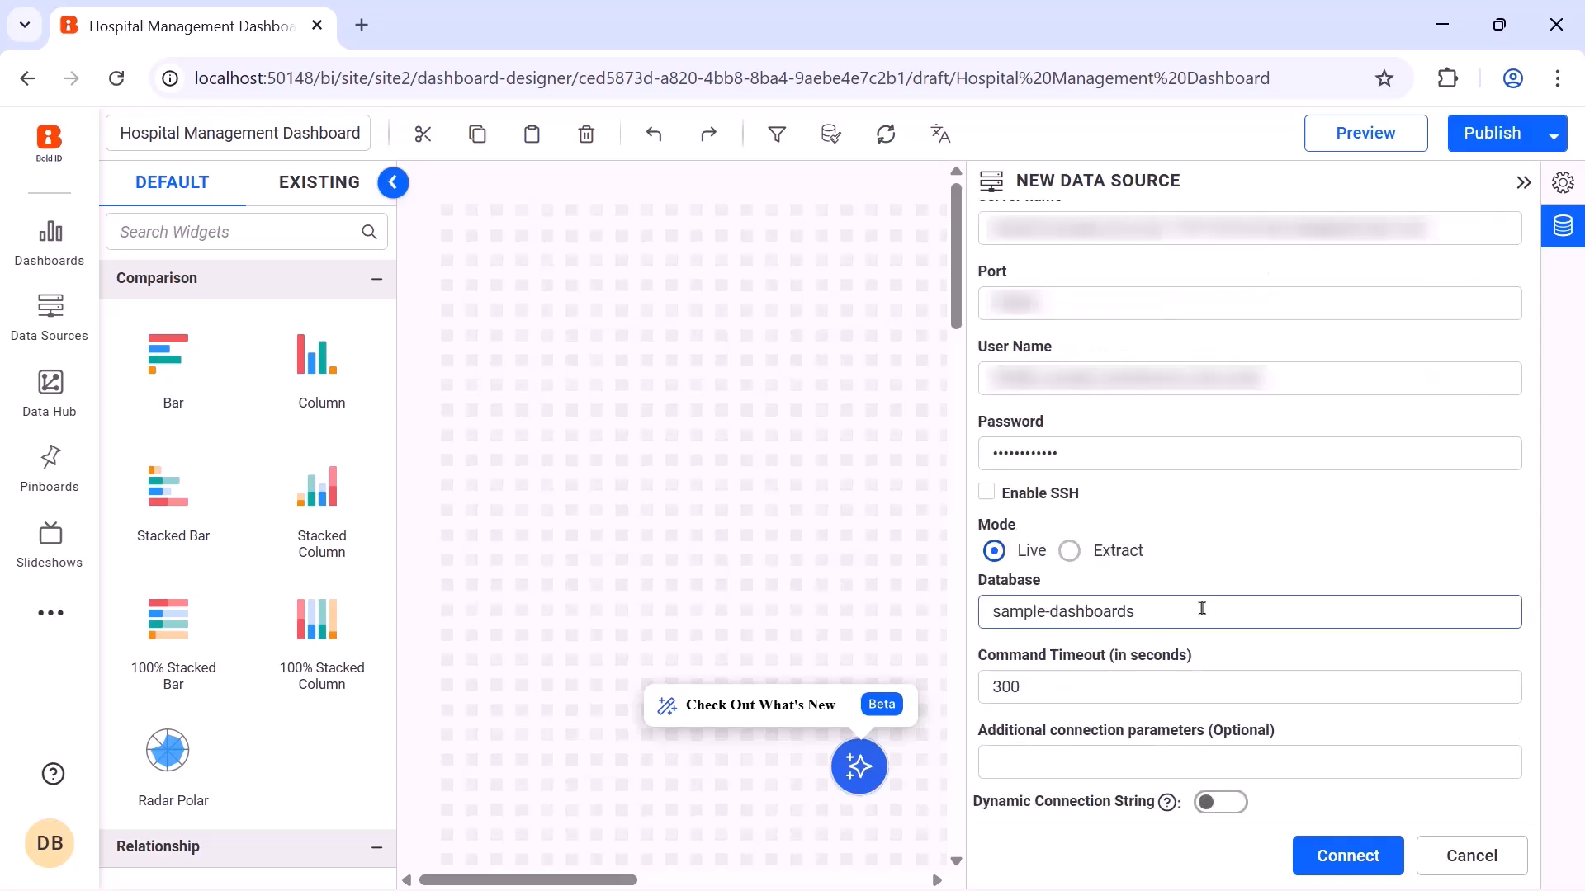
click(1337, 858)
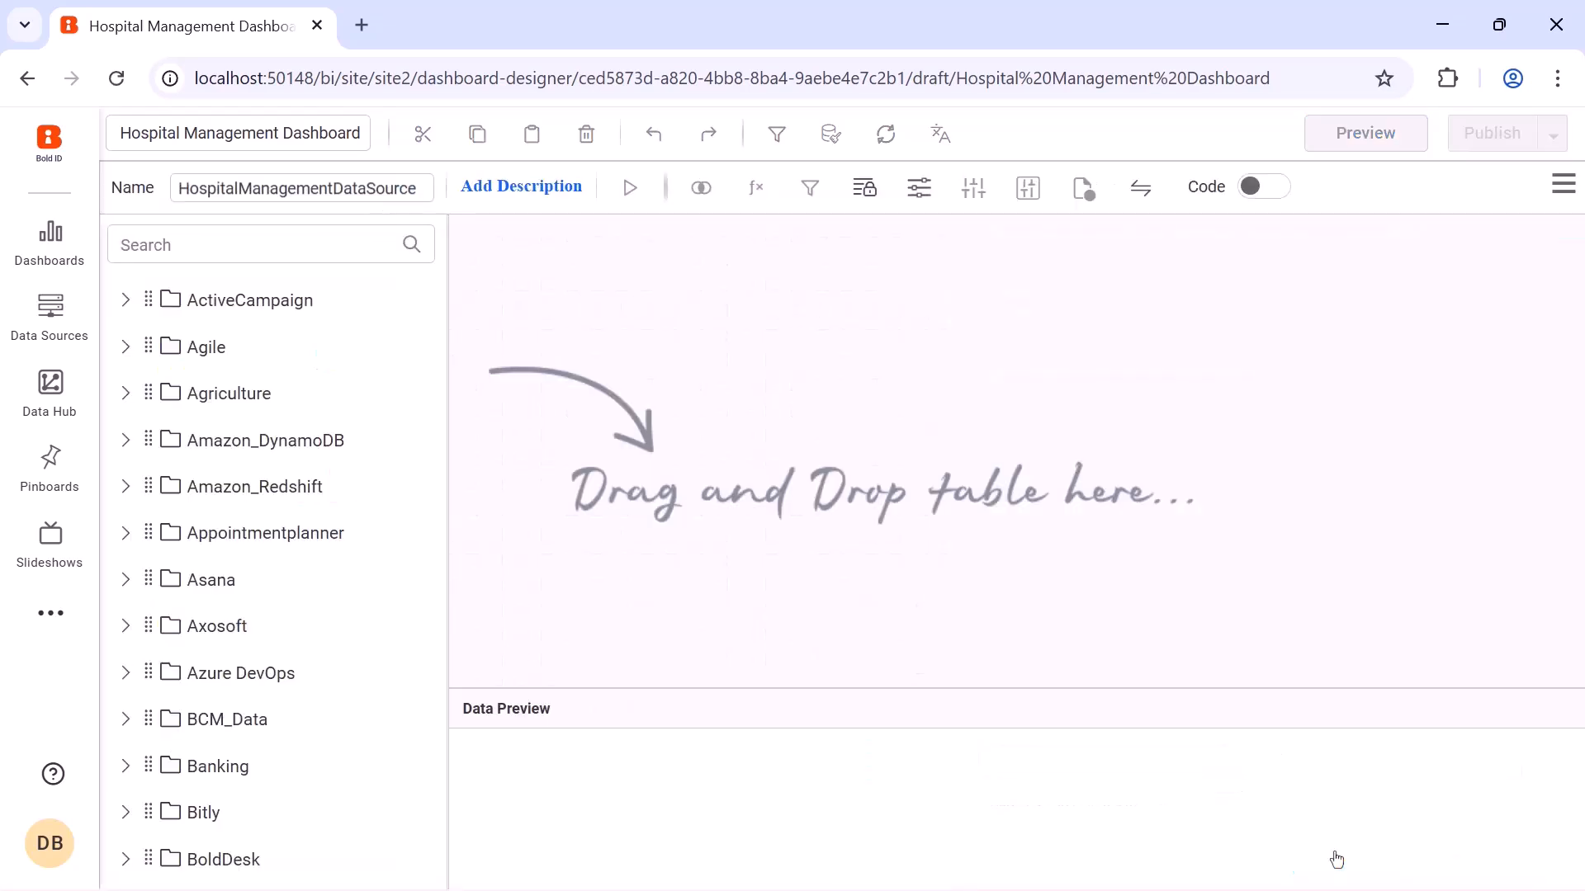
Switch the data source to code mode, paste the SELECT query for patient, admission and doctor schedule columns, and run it.
click(1265, 189)
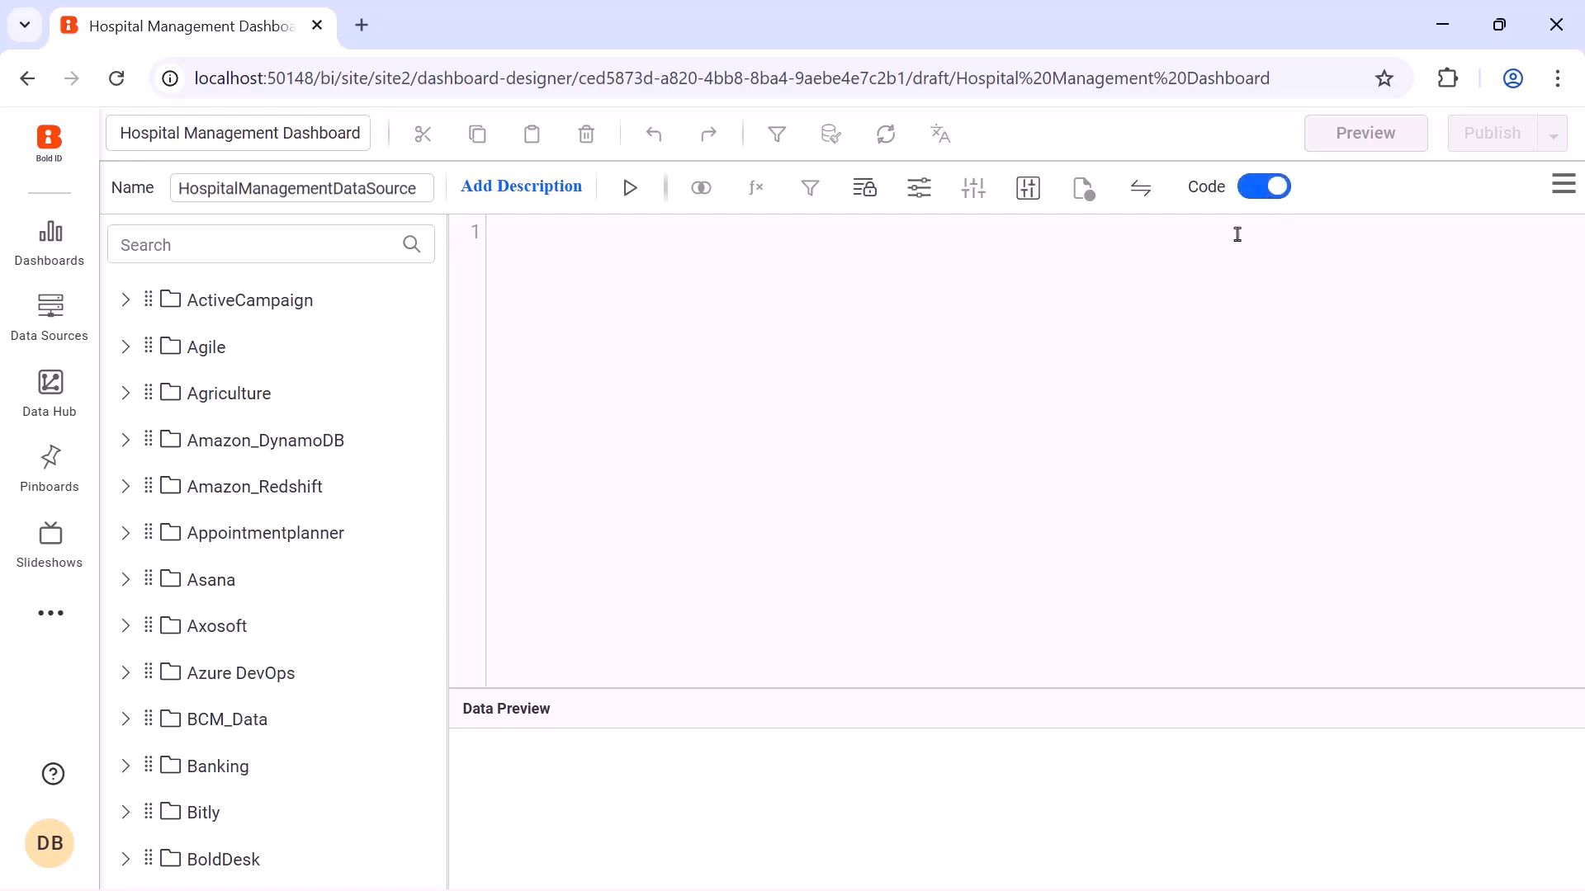
click(1211, 284)
key(ctrl+v)
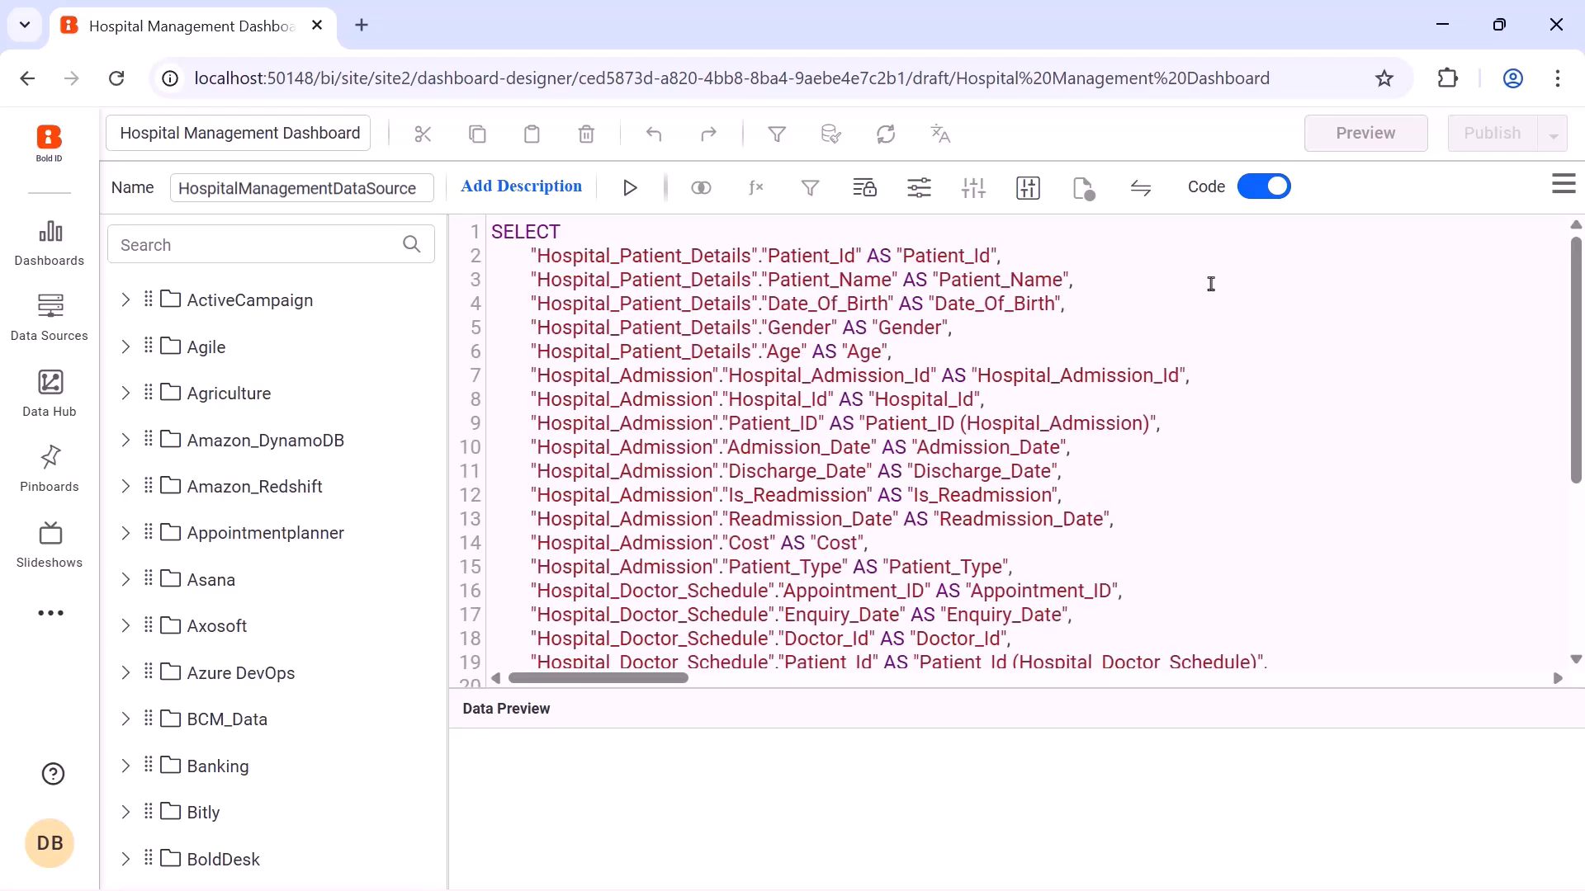
click(627, 191)
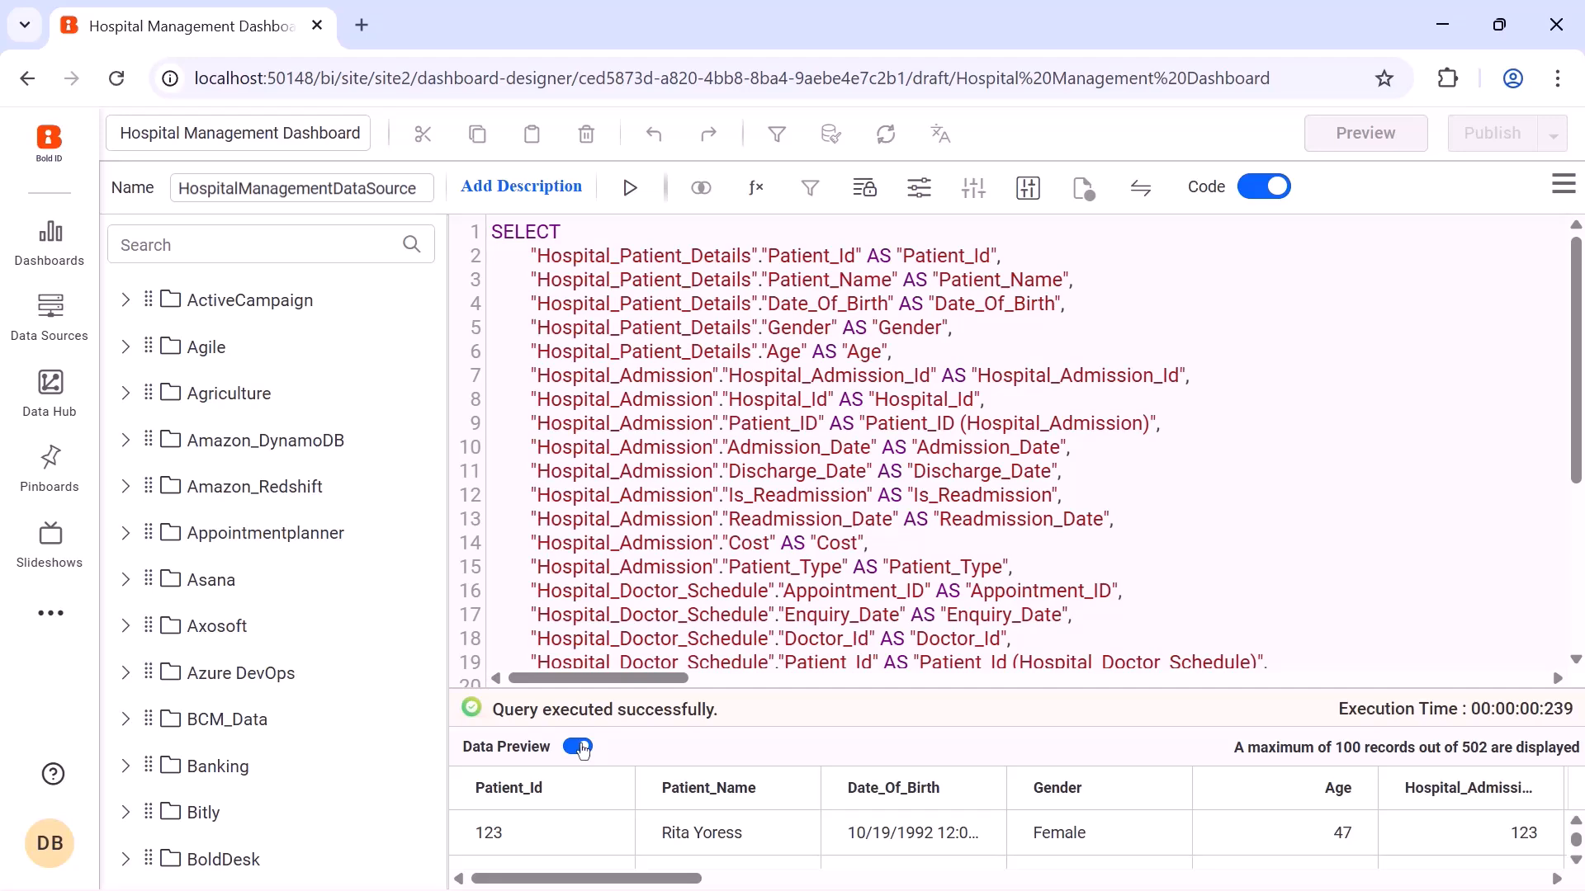
Save HospitalManagementDataSource and return to the full dashboard canvas.
click(1563, 186)
click(1523, 258)
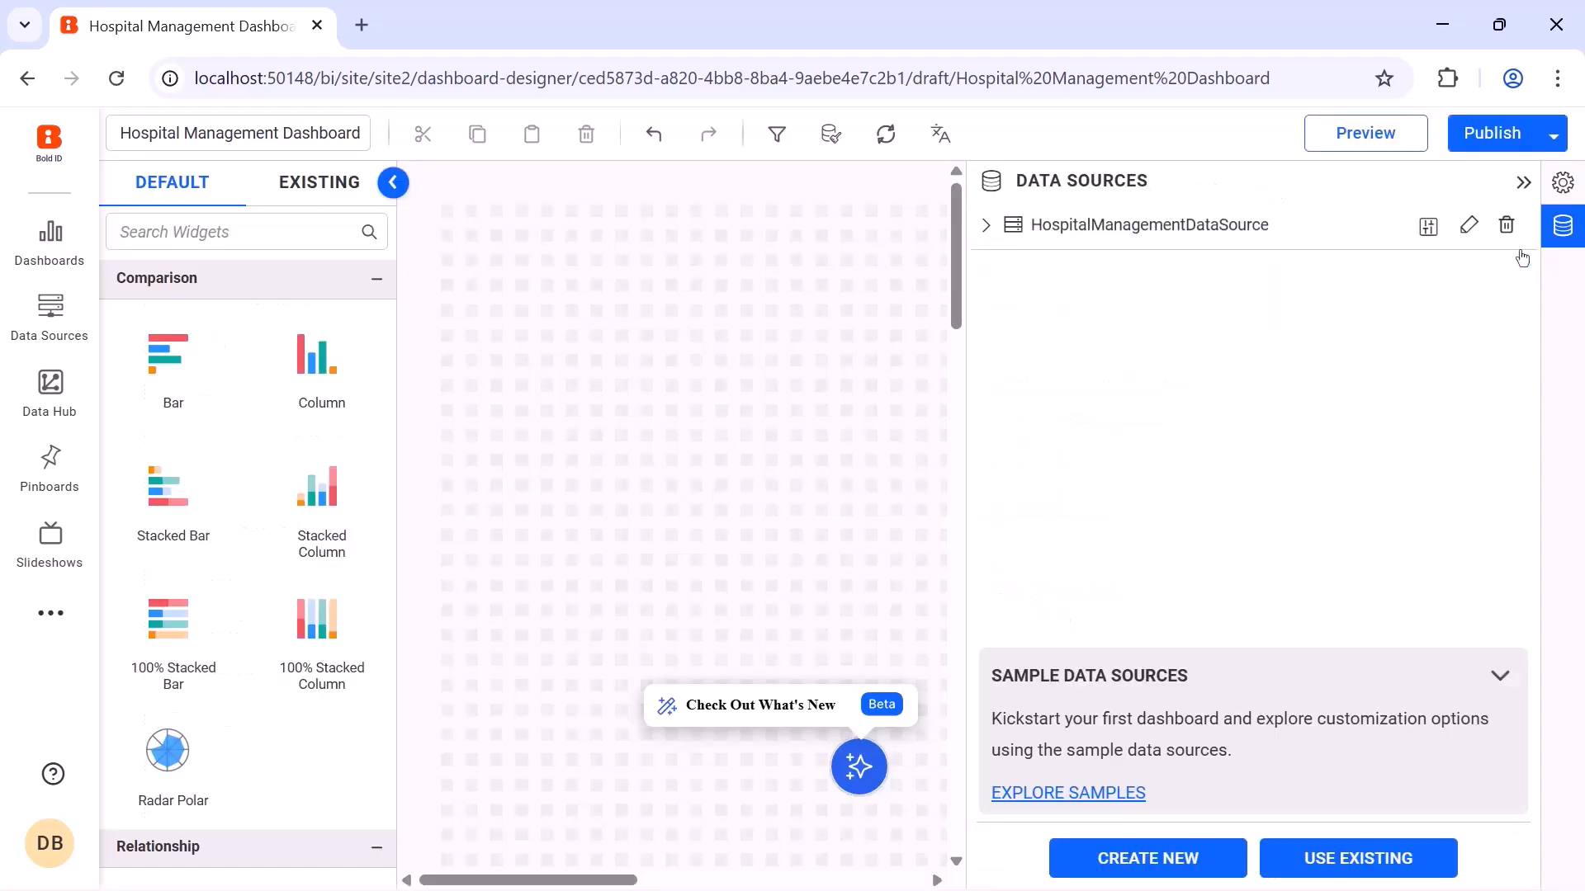
click(1522, 183)
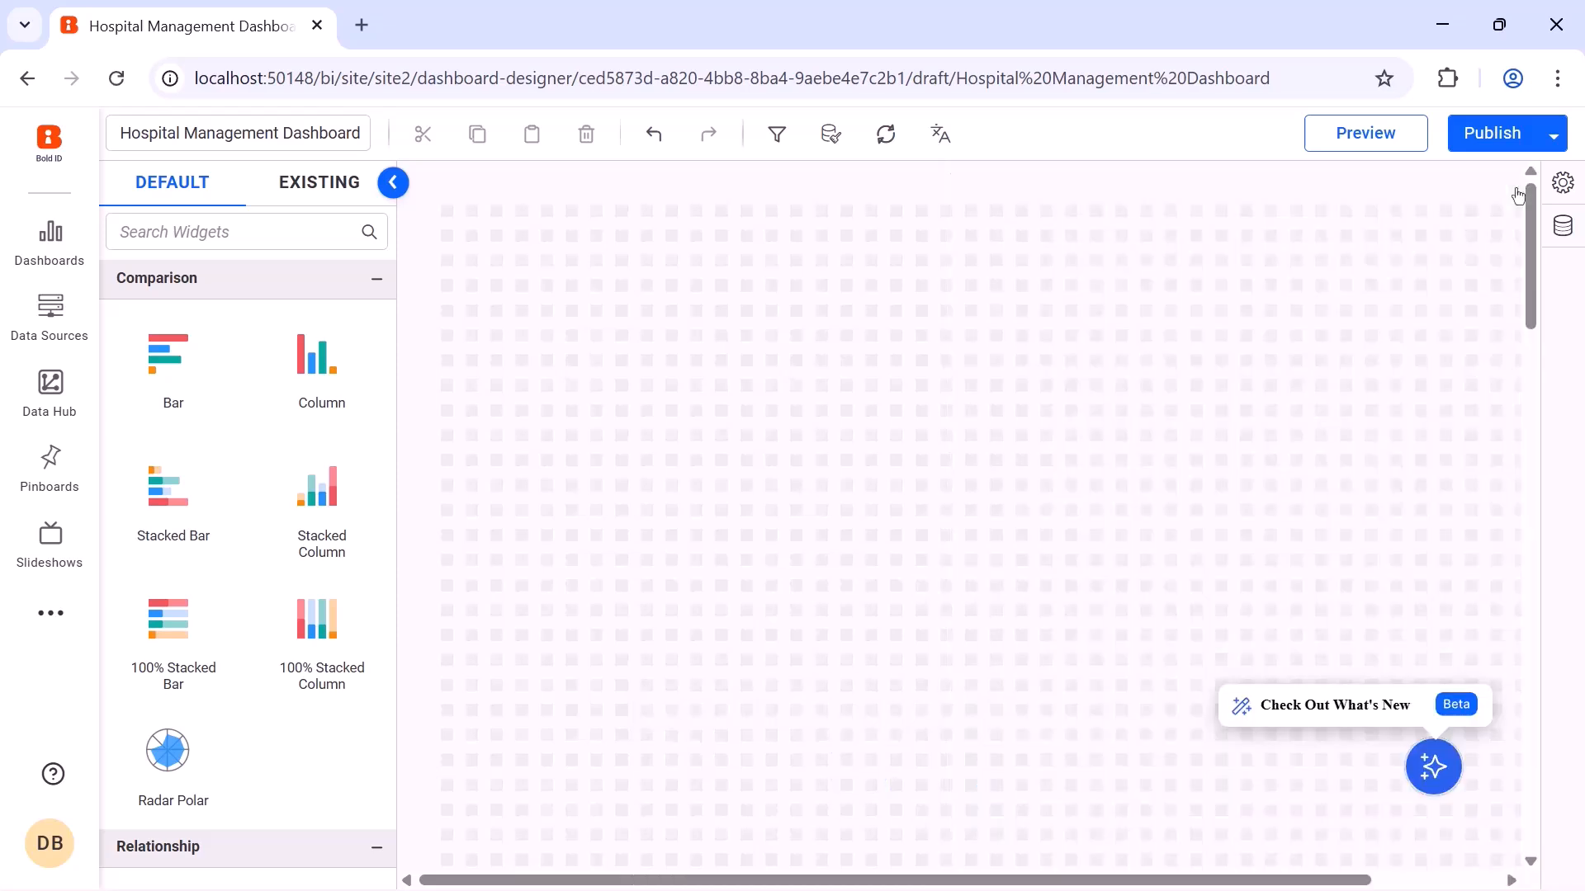
Add a Combo Box widget in the upper-left corner of the dashboard canvas and name it Hospitals.
click(319, 232)
text(combo)
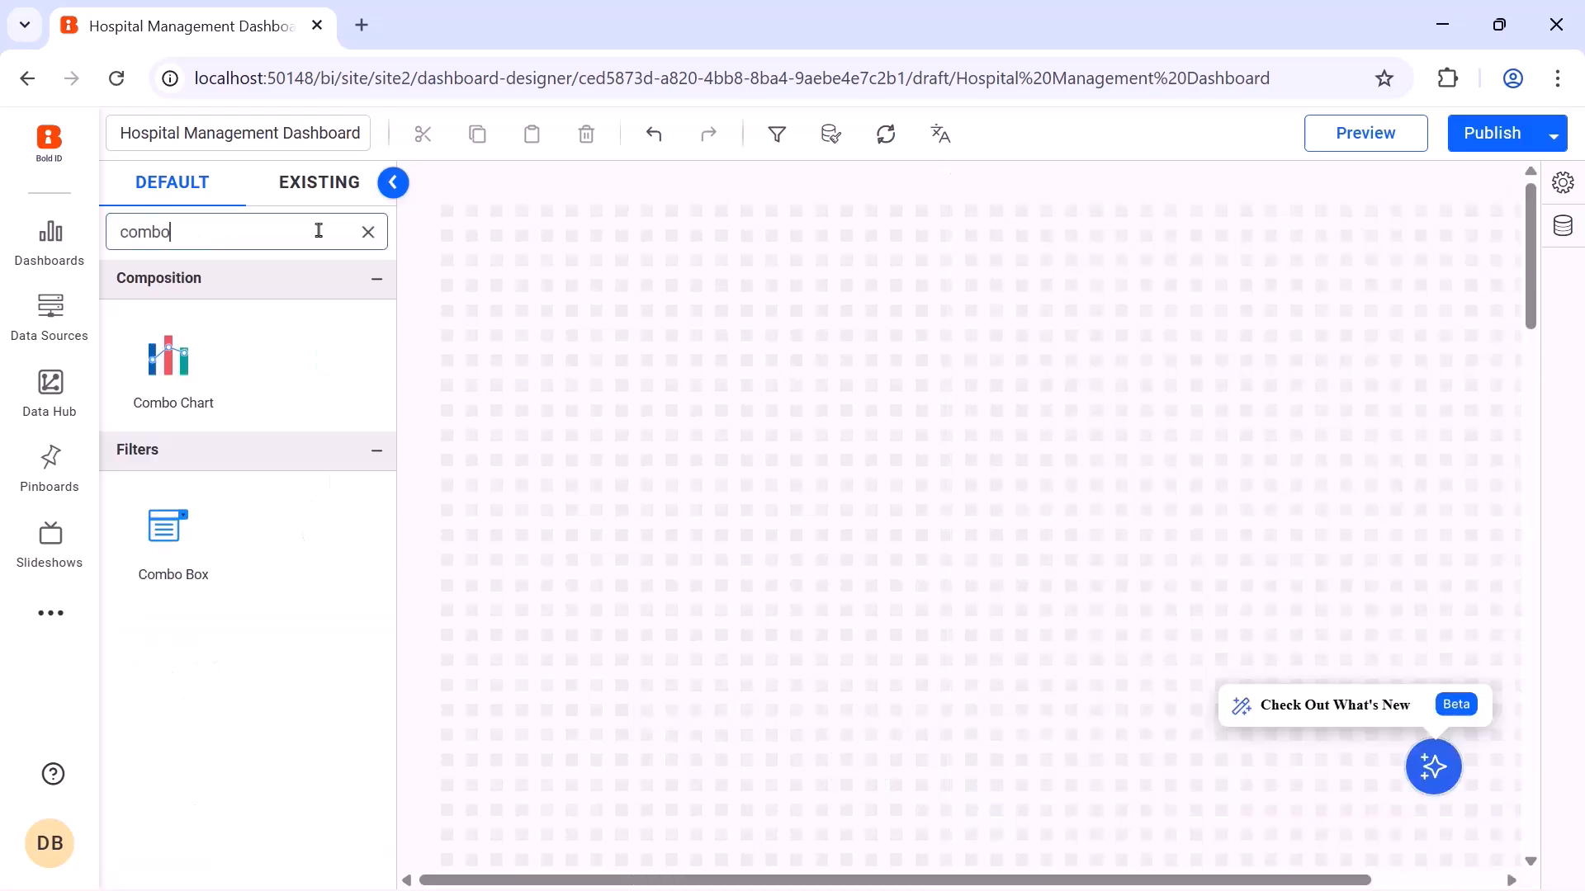
drag(191, 555, 693, 312)
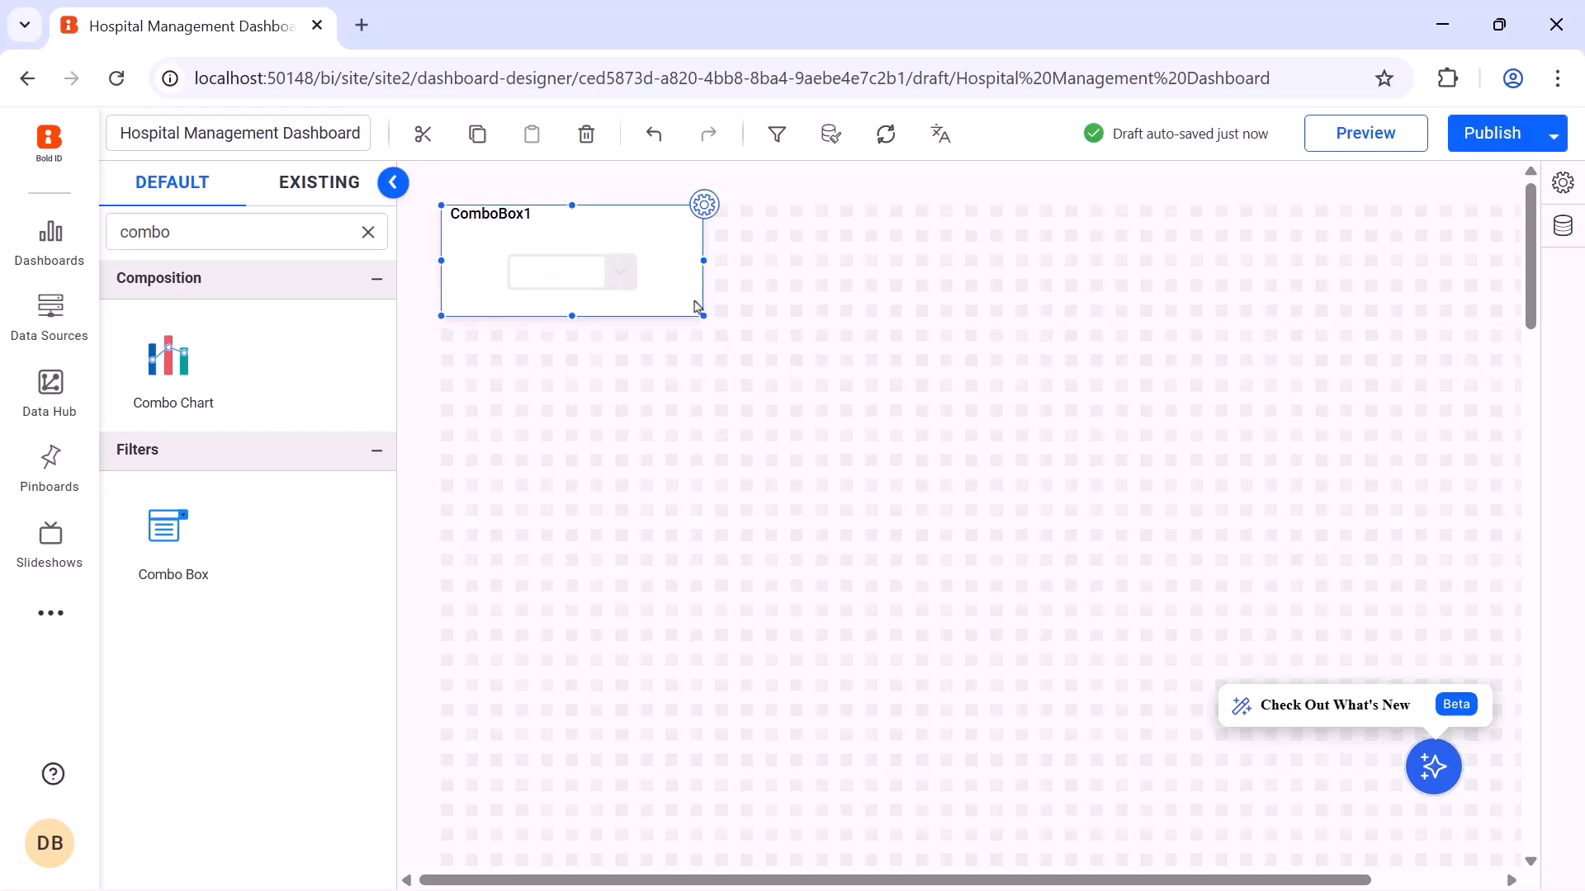
click(703, 206)
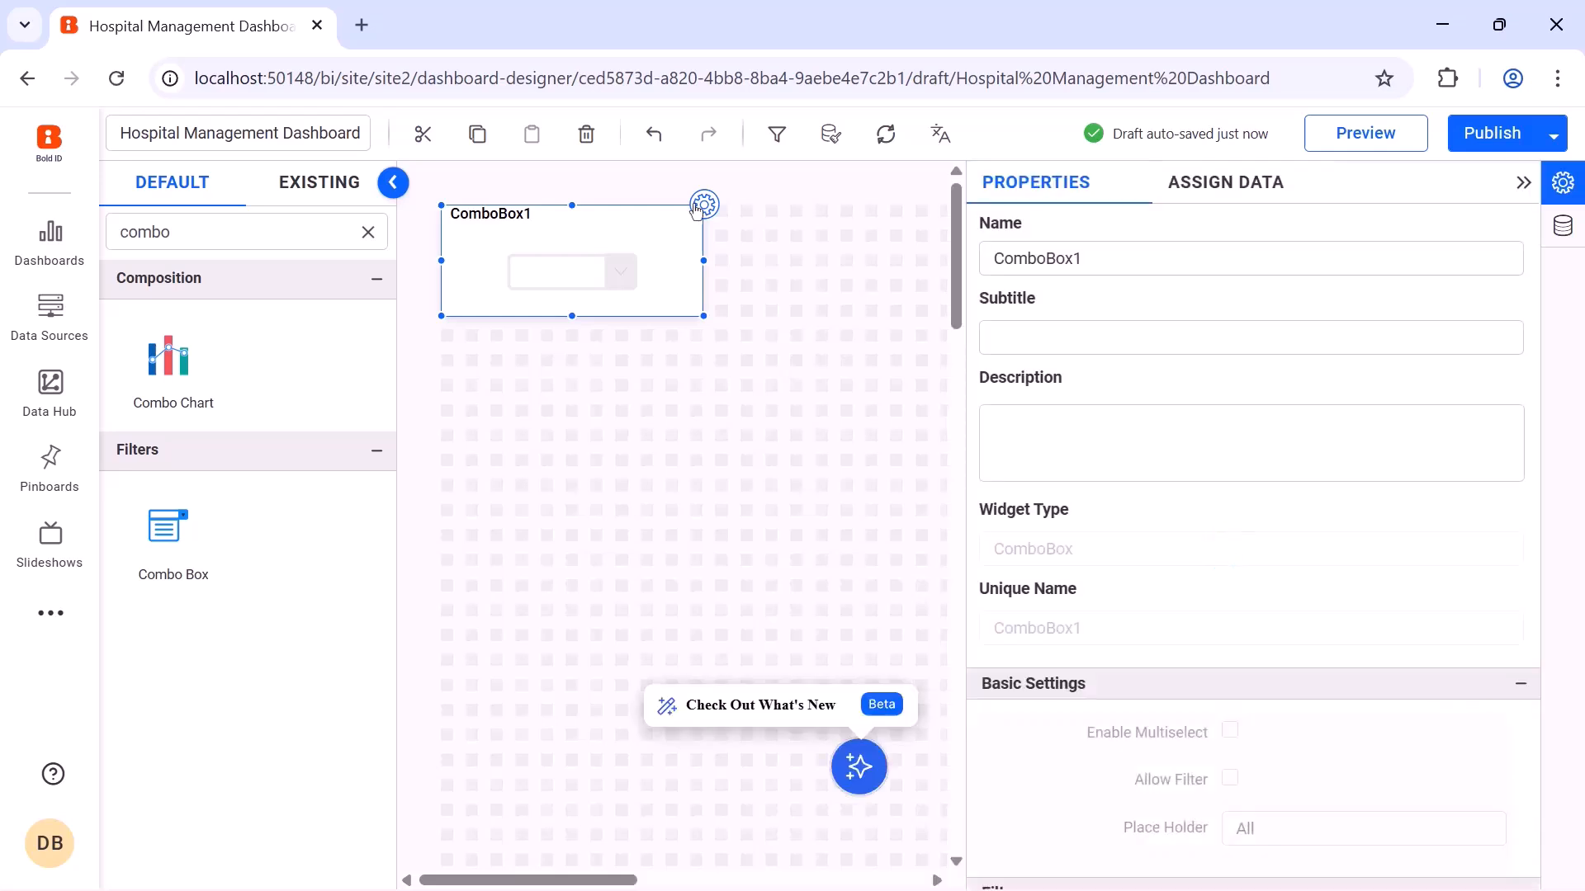
double_click(1152, 259)
text(Hospitals)
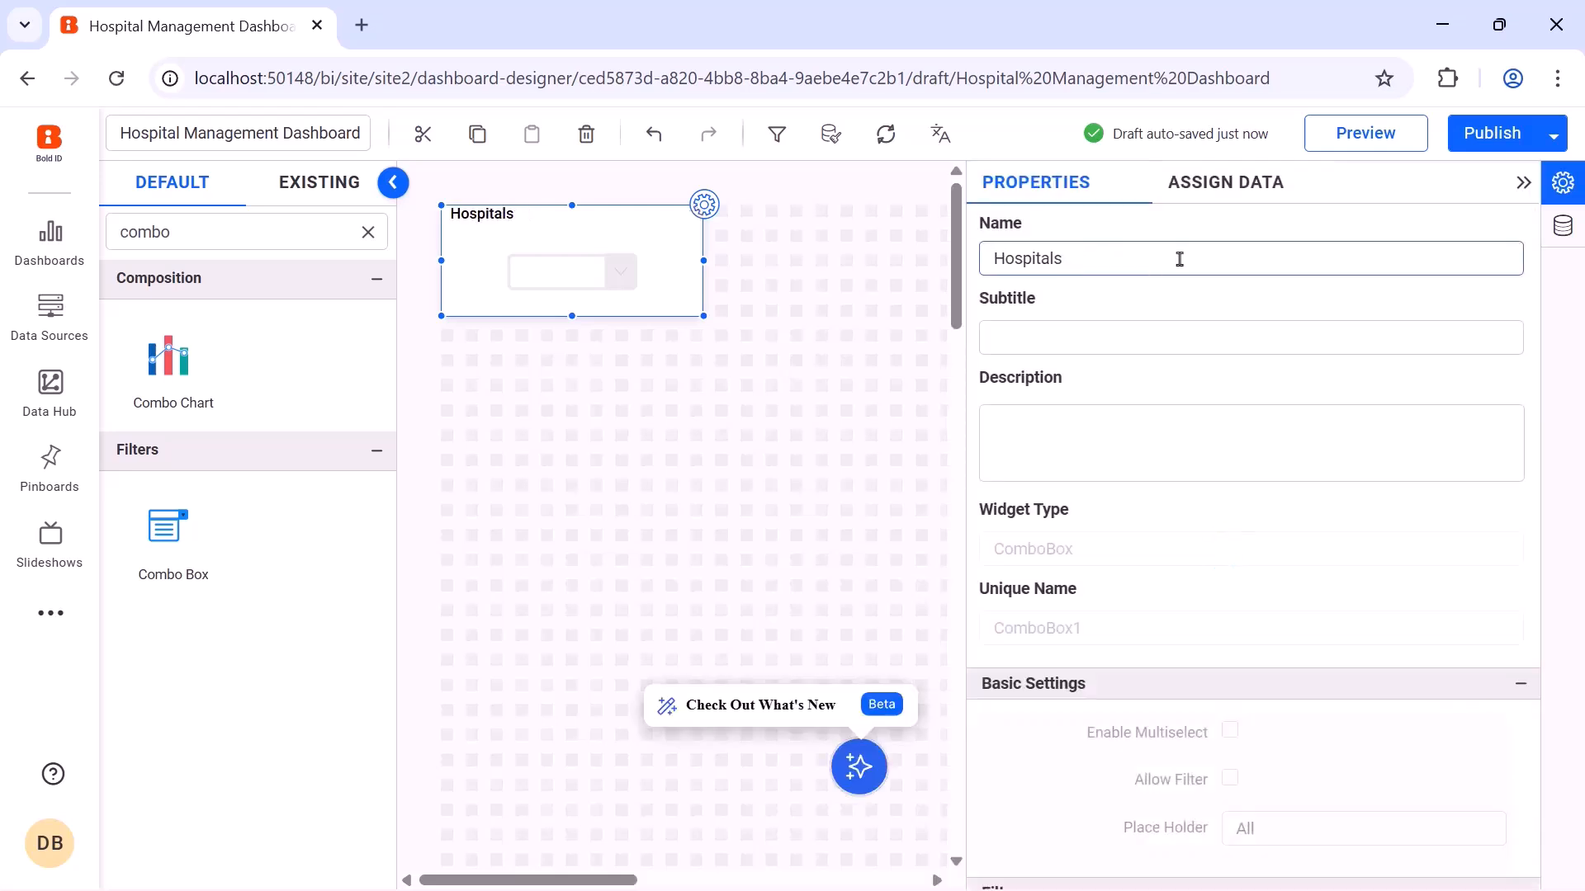
Assign the Hospital_Name dimension as the value of the Hospitals combo box.
click(1225, 185)
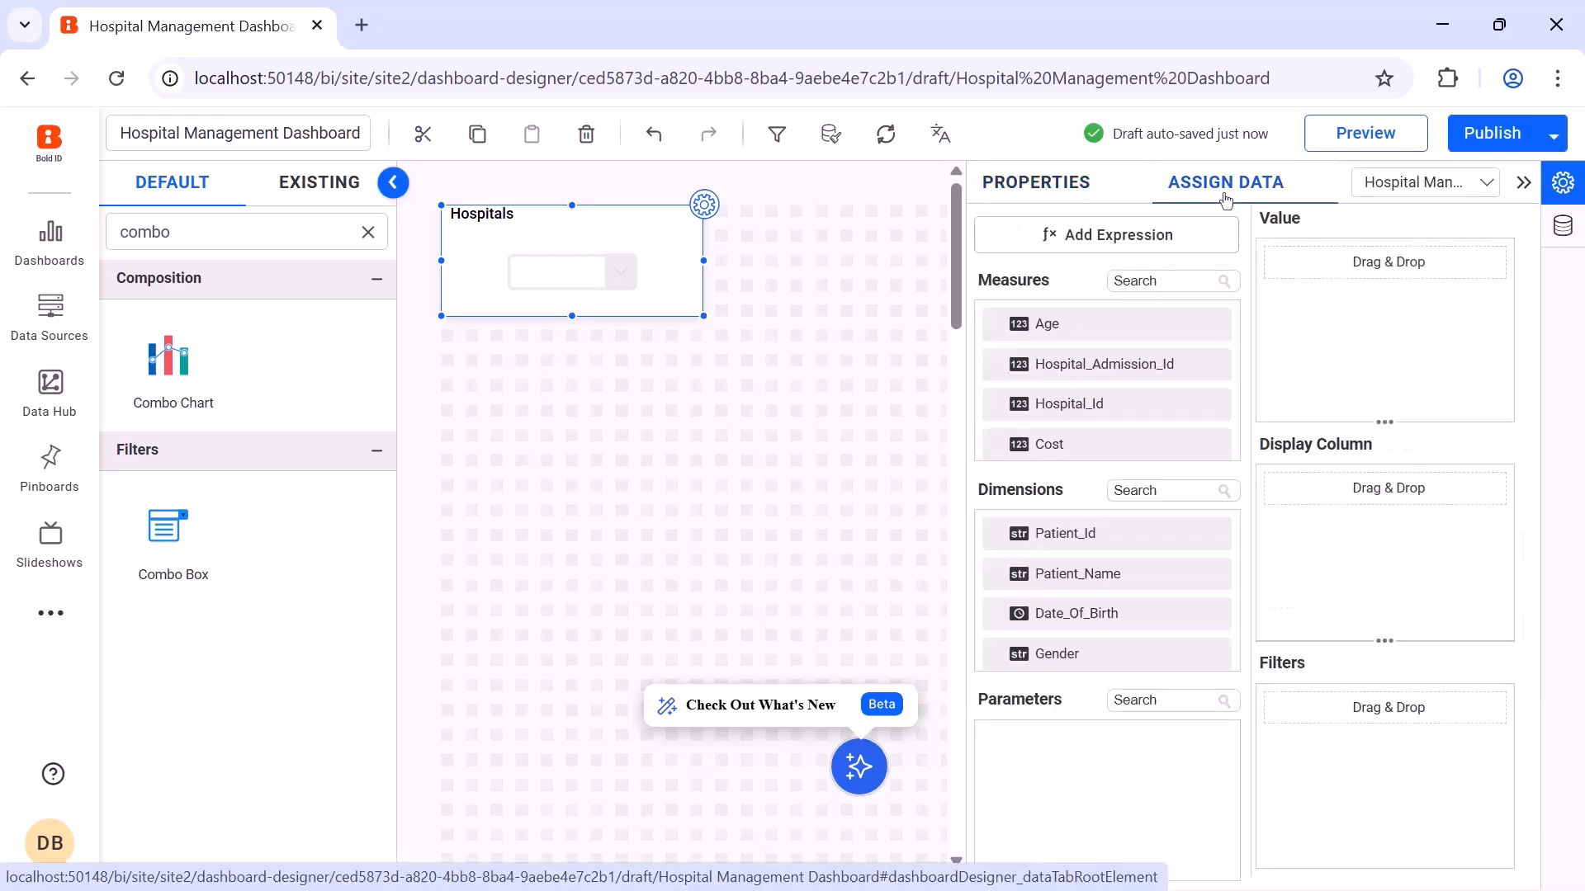
click(1190, 492)
text(Hospital_Name)
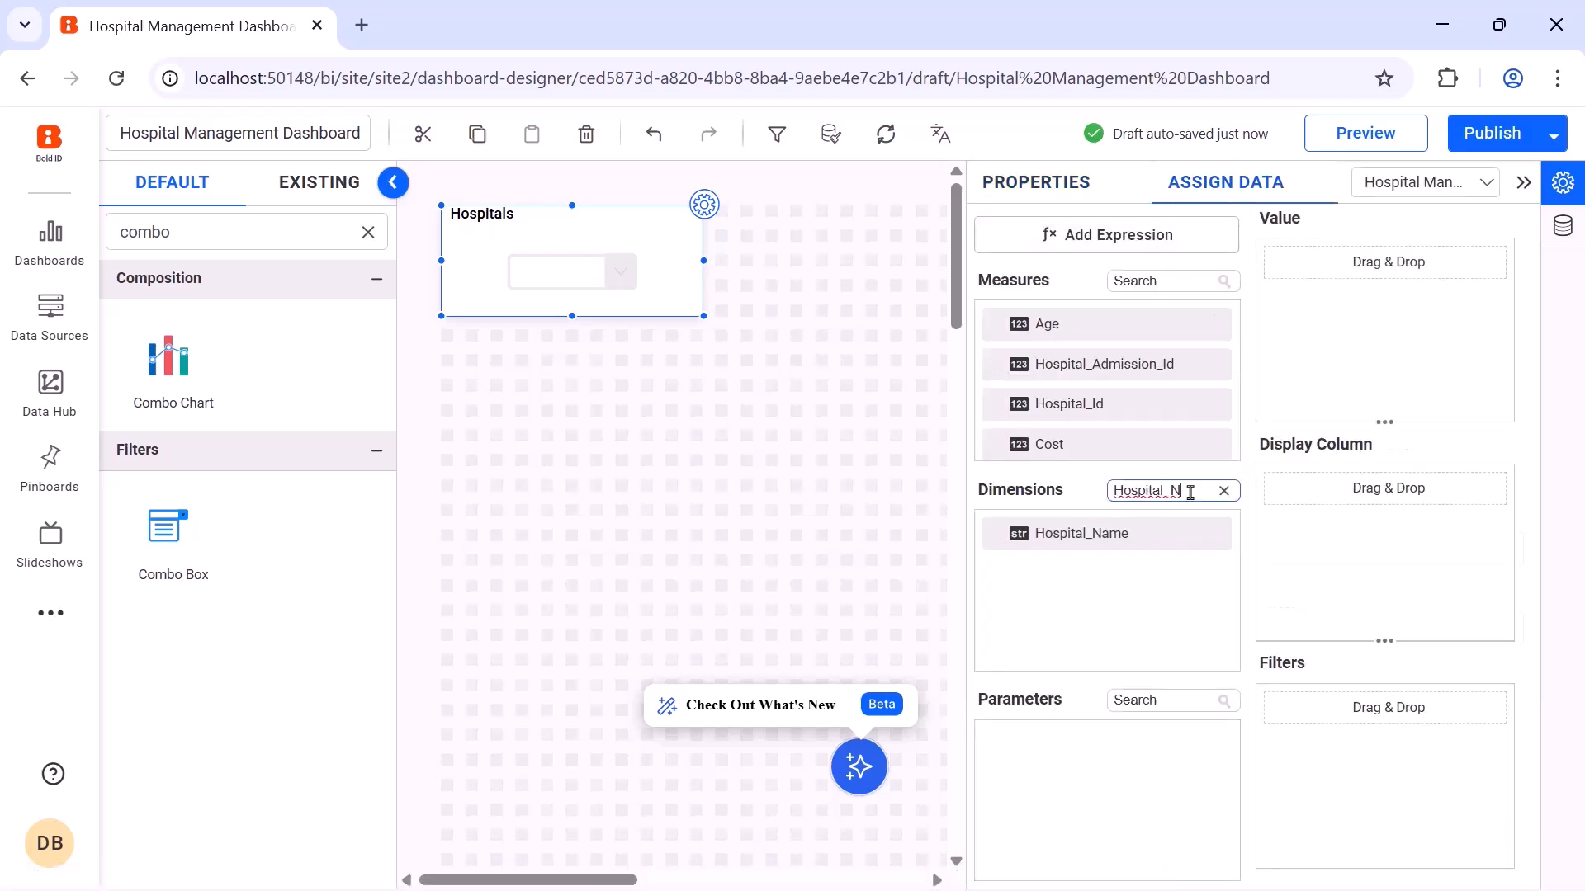
drag(1155, 533, 1294, 305)
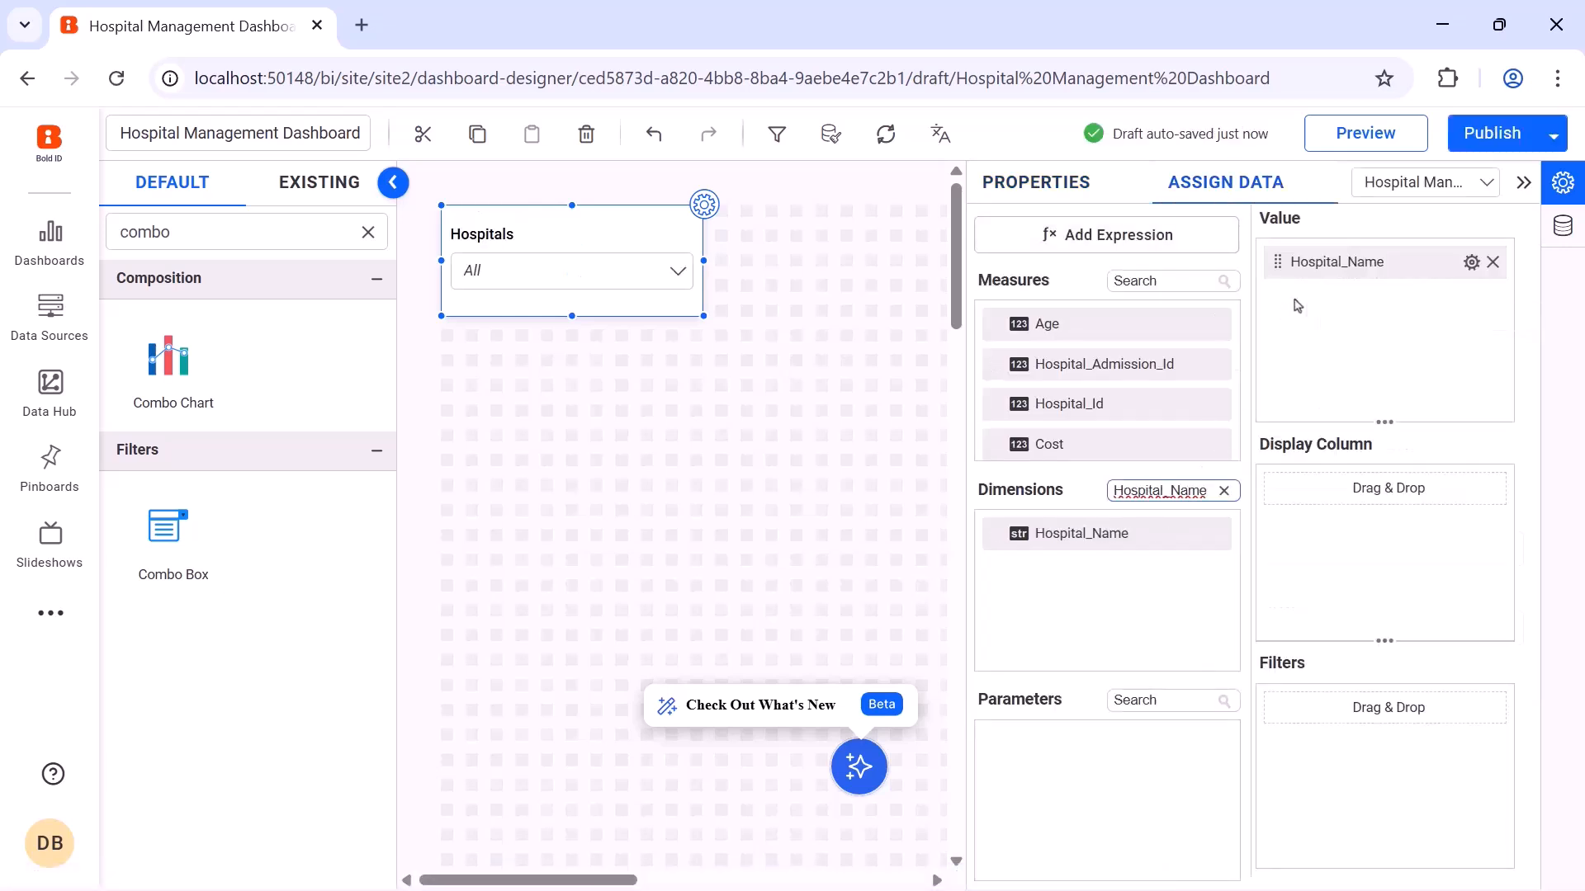
Enable multiselect for the Hospitals combo box.
click(1055, 198)
scroll(1233, 311, down, 5)
click(1231, 302)
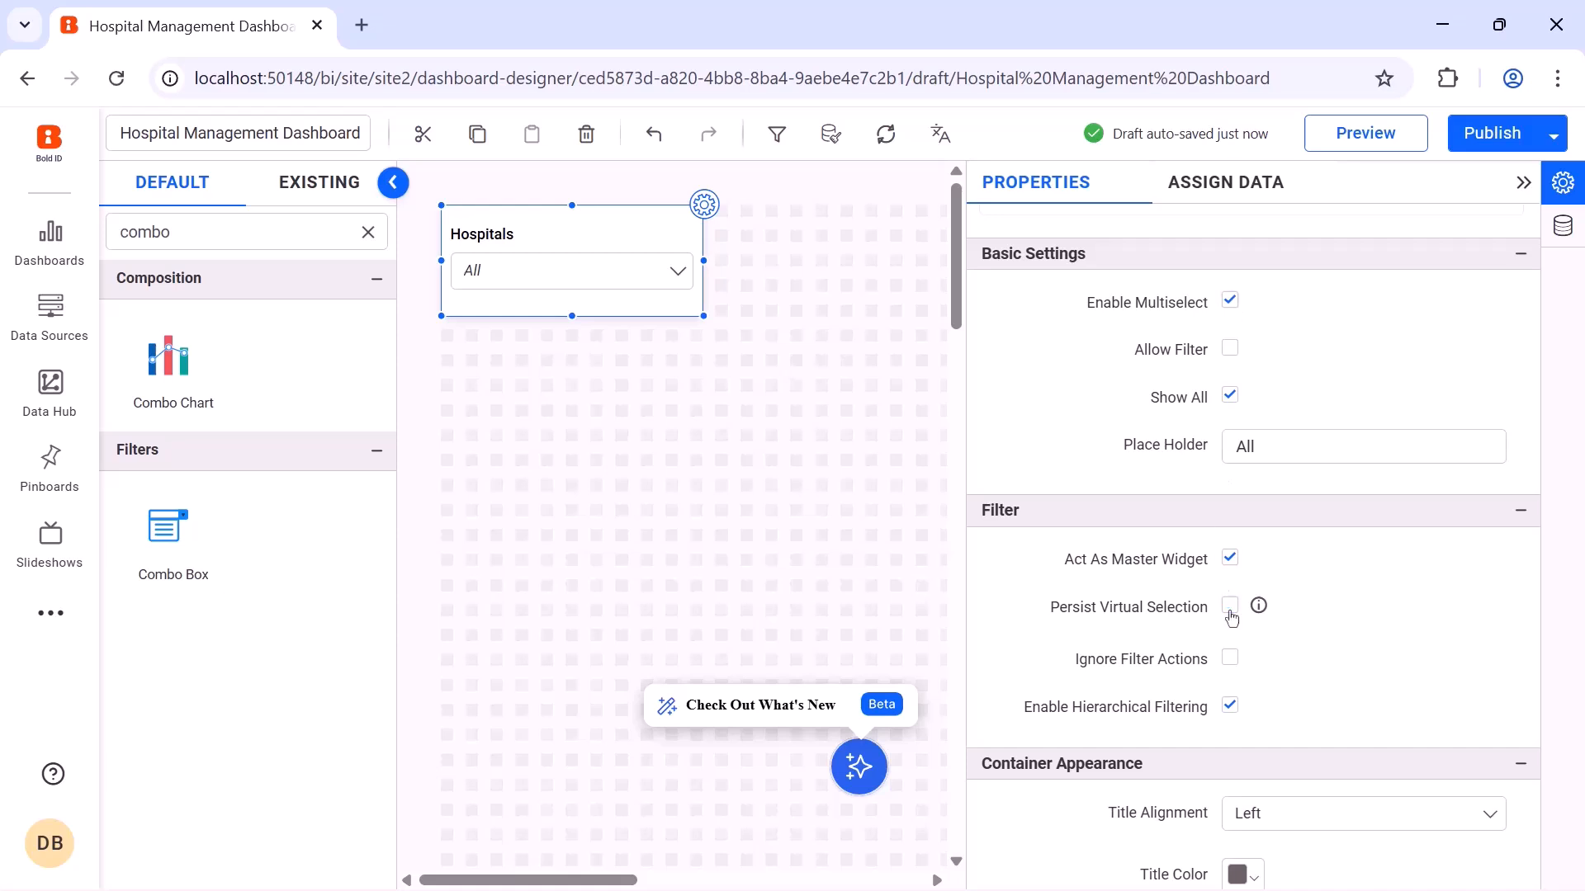
Turn off automatic title font sizing for the Hospitals combo box and set its title font size to 16.
scroll(1231, 618, down, 6)
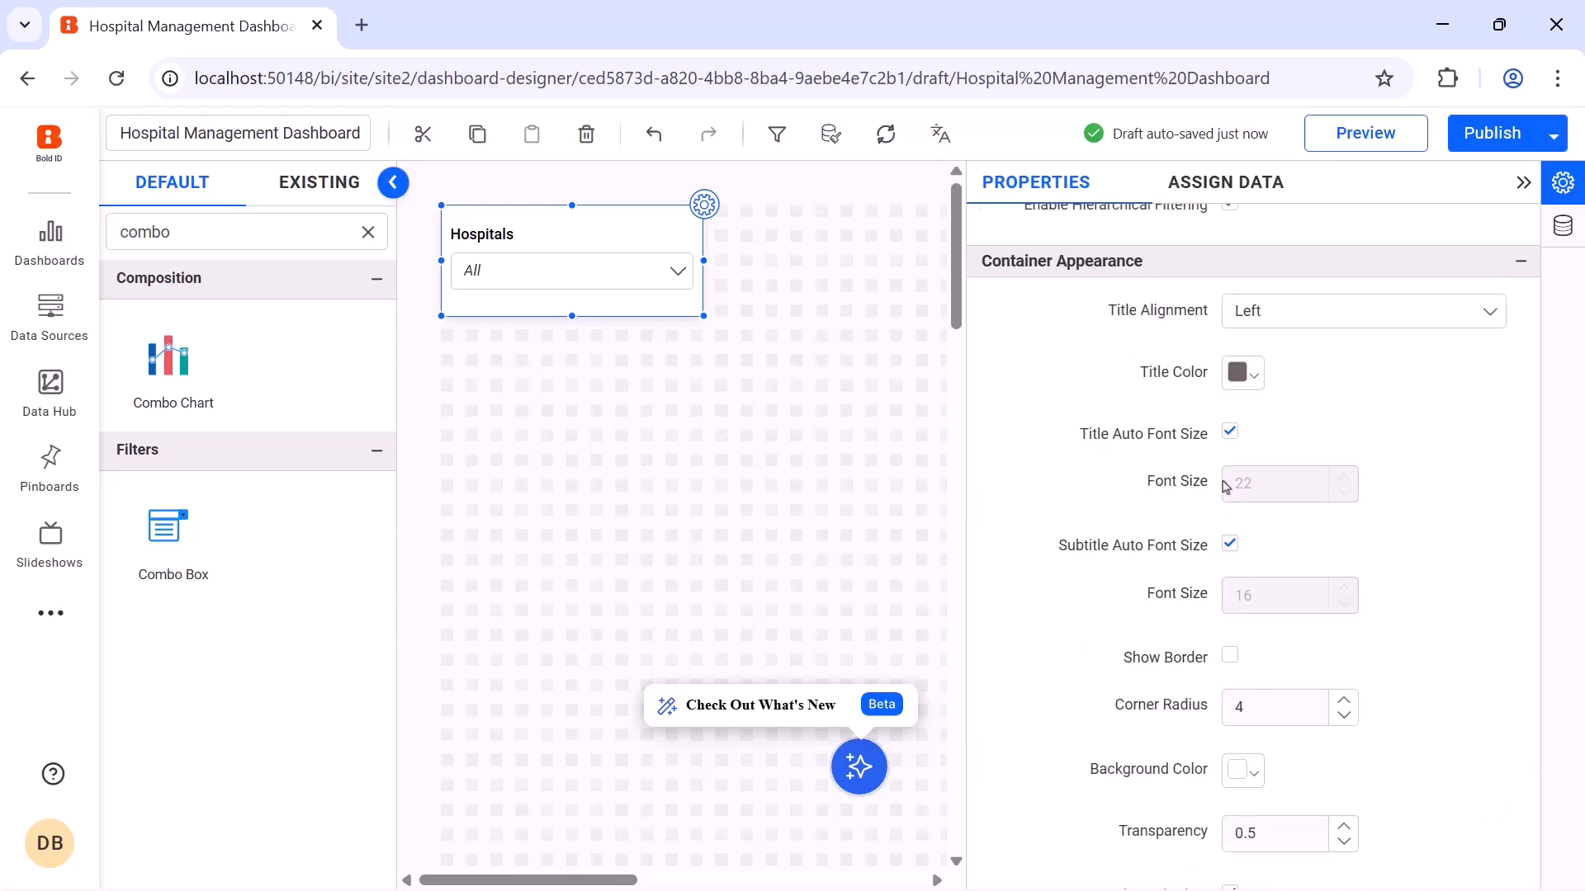
click(1227, 436)
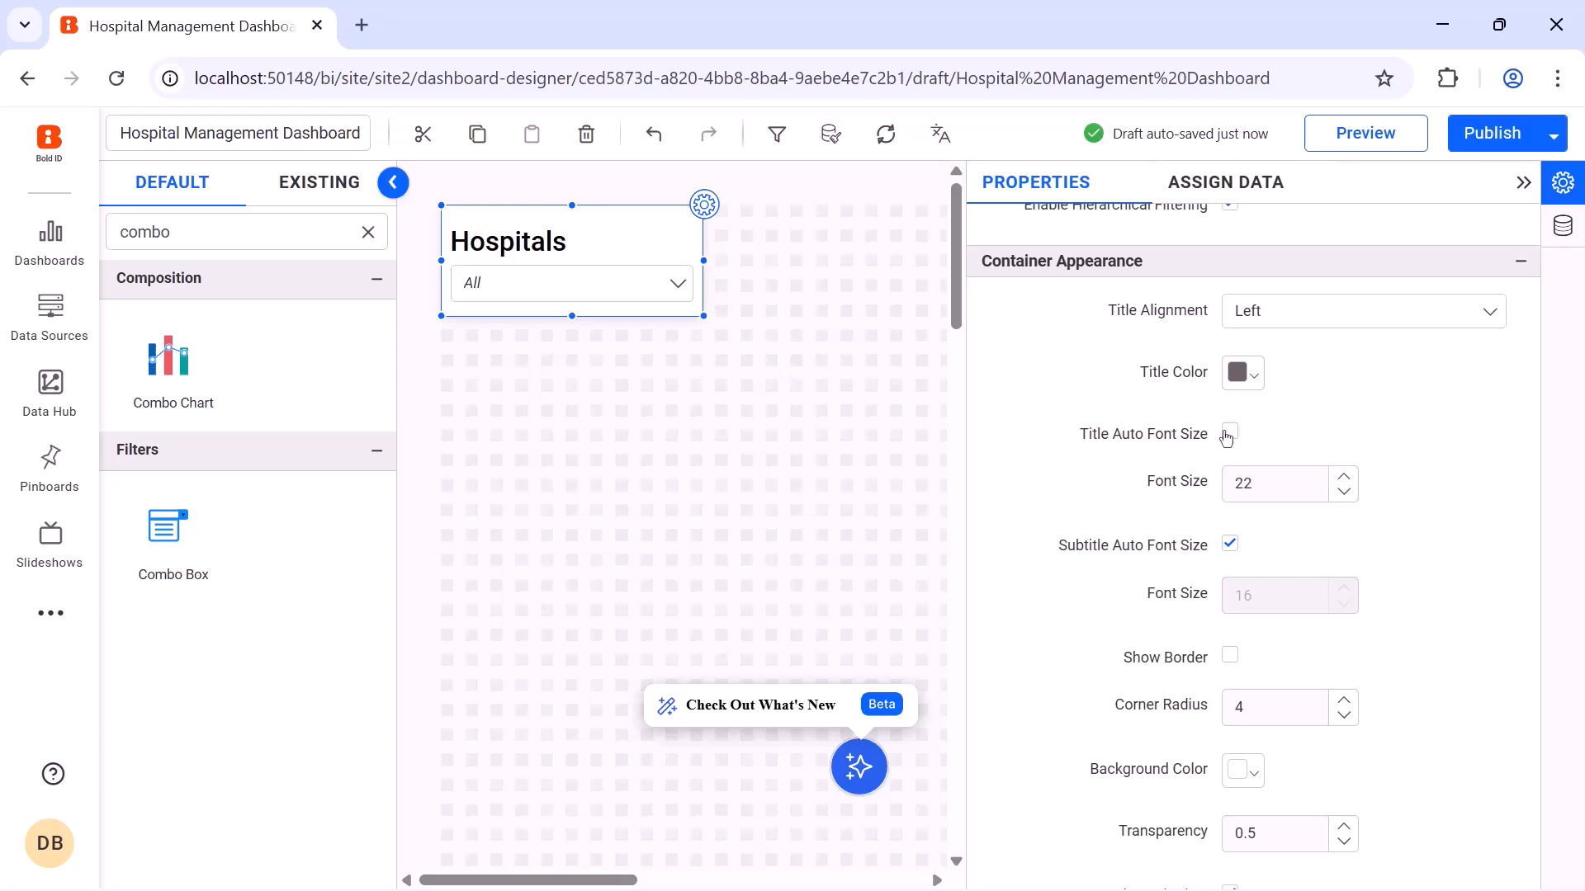
double_click(1273, 473)
text(16)
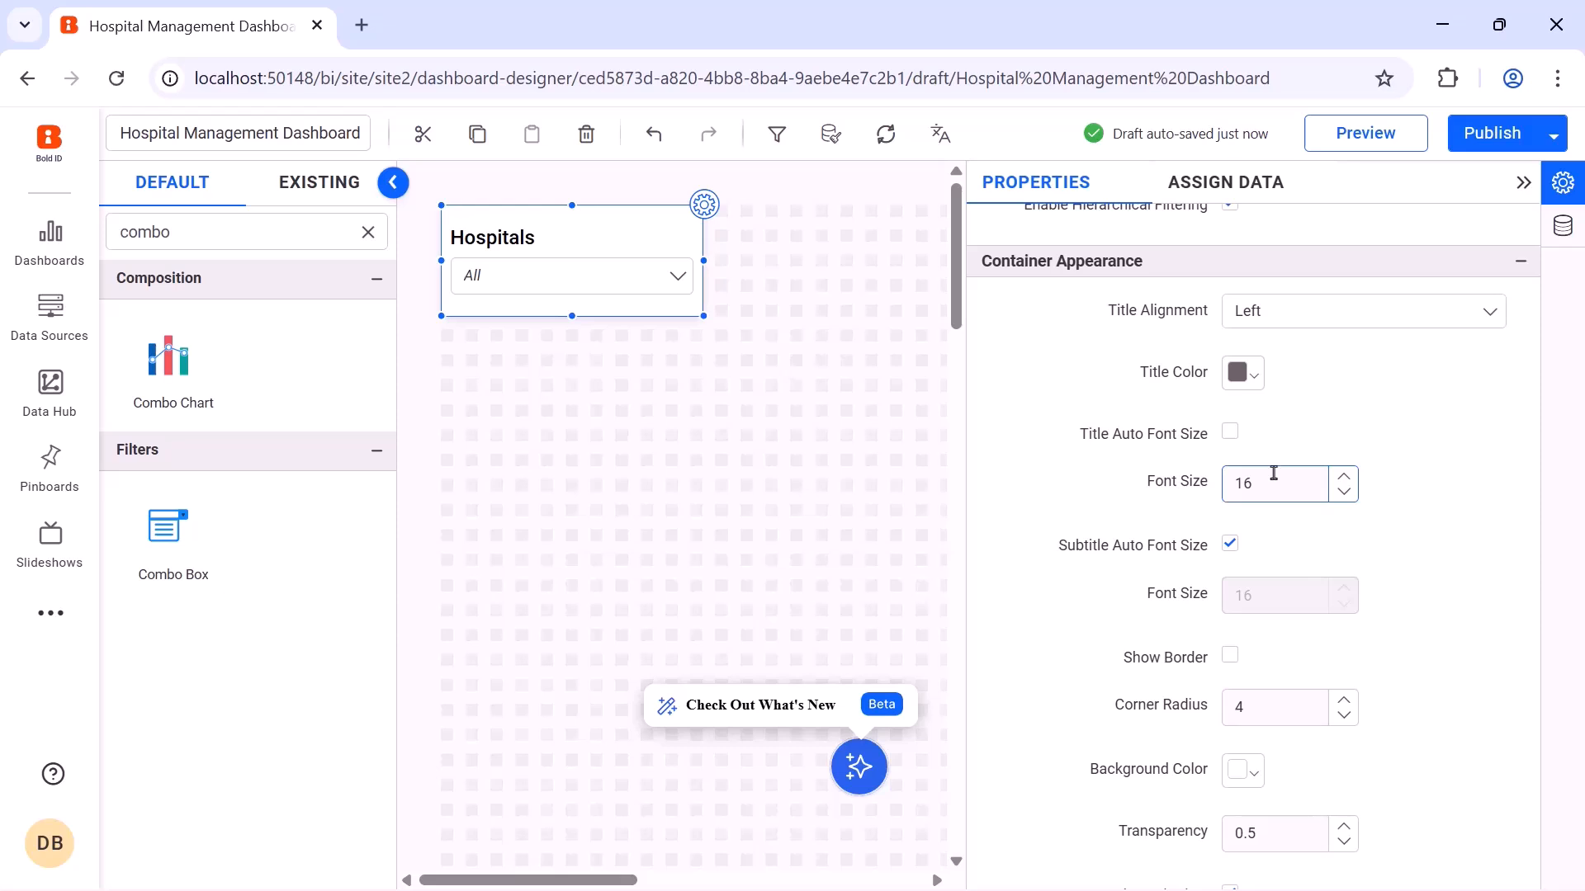
click(1523, 182)
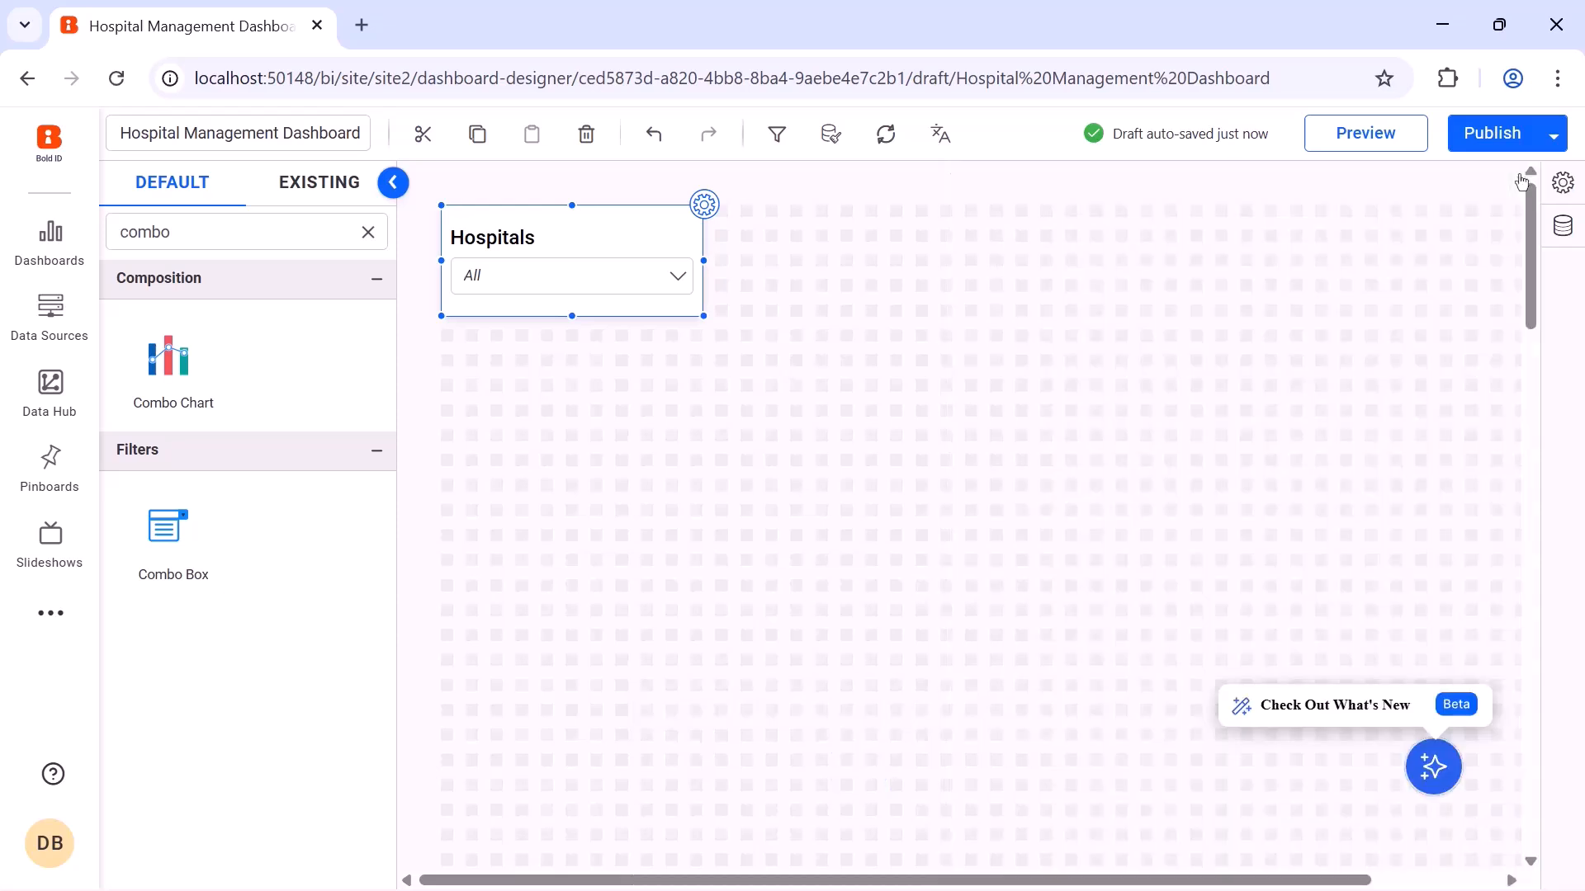
Add a second Combo Box directly beside Hospitals, size it to match, and name it Specialization.
drag(170, 541, 755, 218)
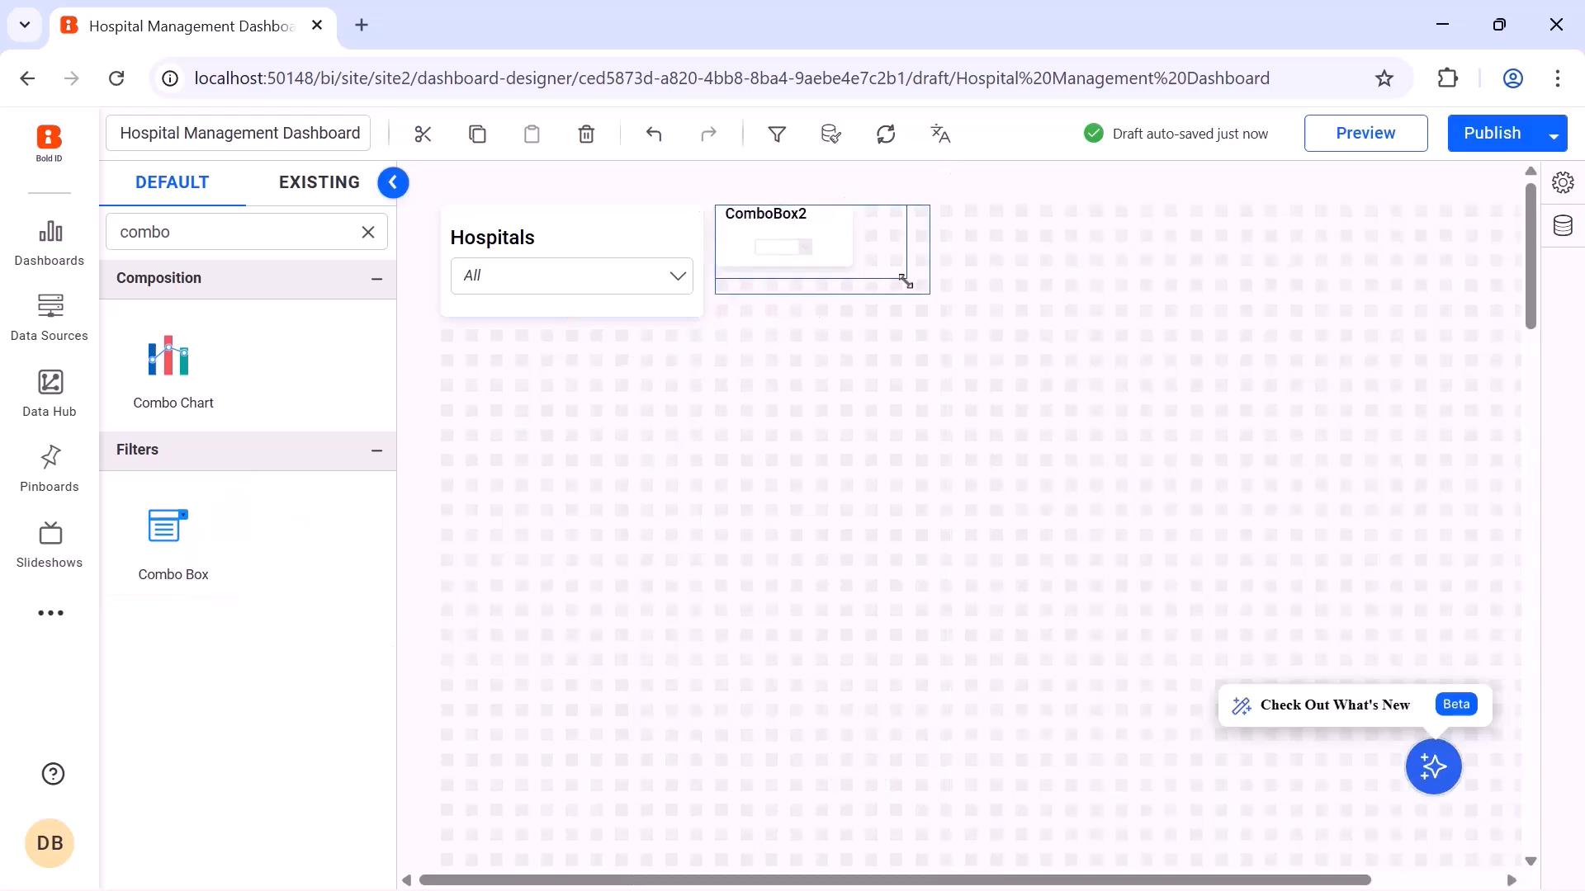
drag(905, 282, 963, 308)
click(976, 203)
triple_click(1139, 260)
text(Specialization)
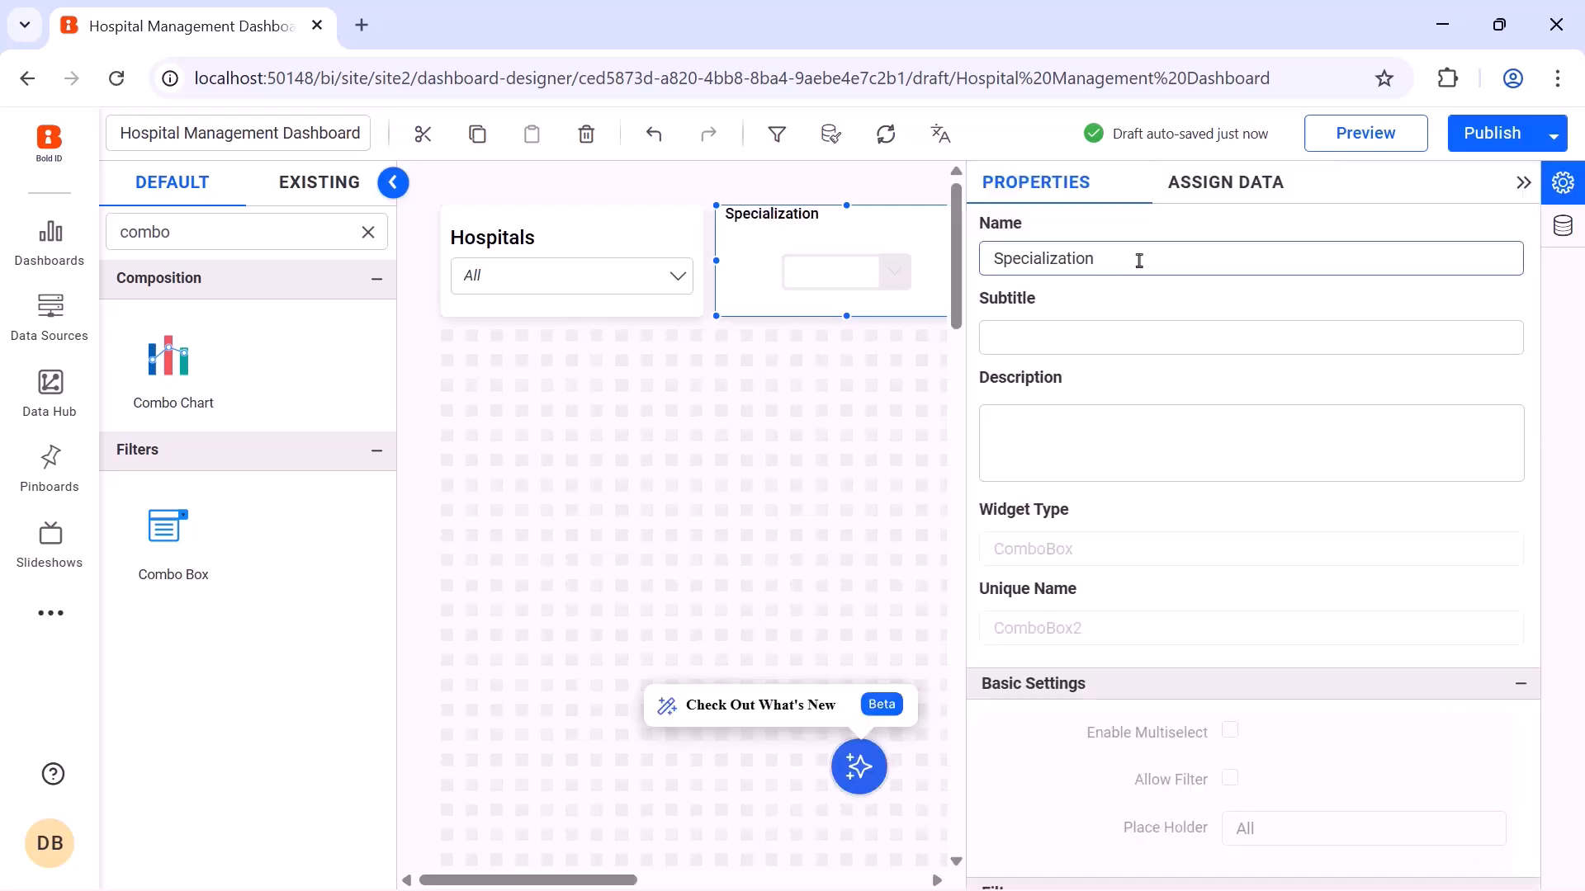
Assign the specialization dimension as the value of the Specialization combo box.
click(1226, 182)
click(1160, 490)
text(special)
drag(1073, 533, 1297, 314)
click(1525, 185)
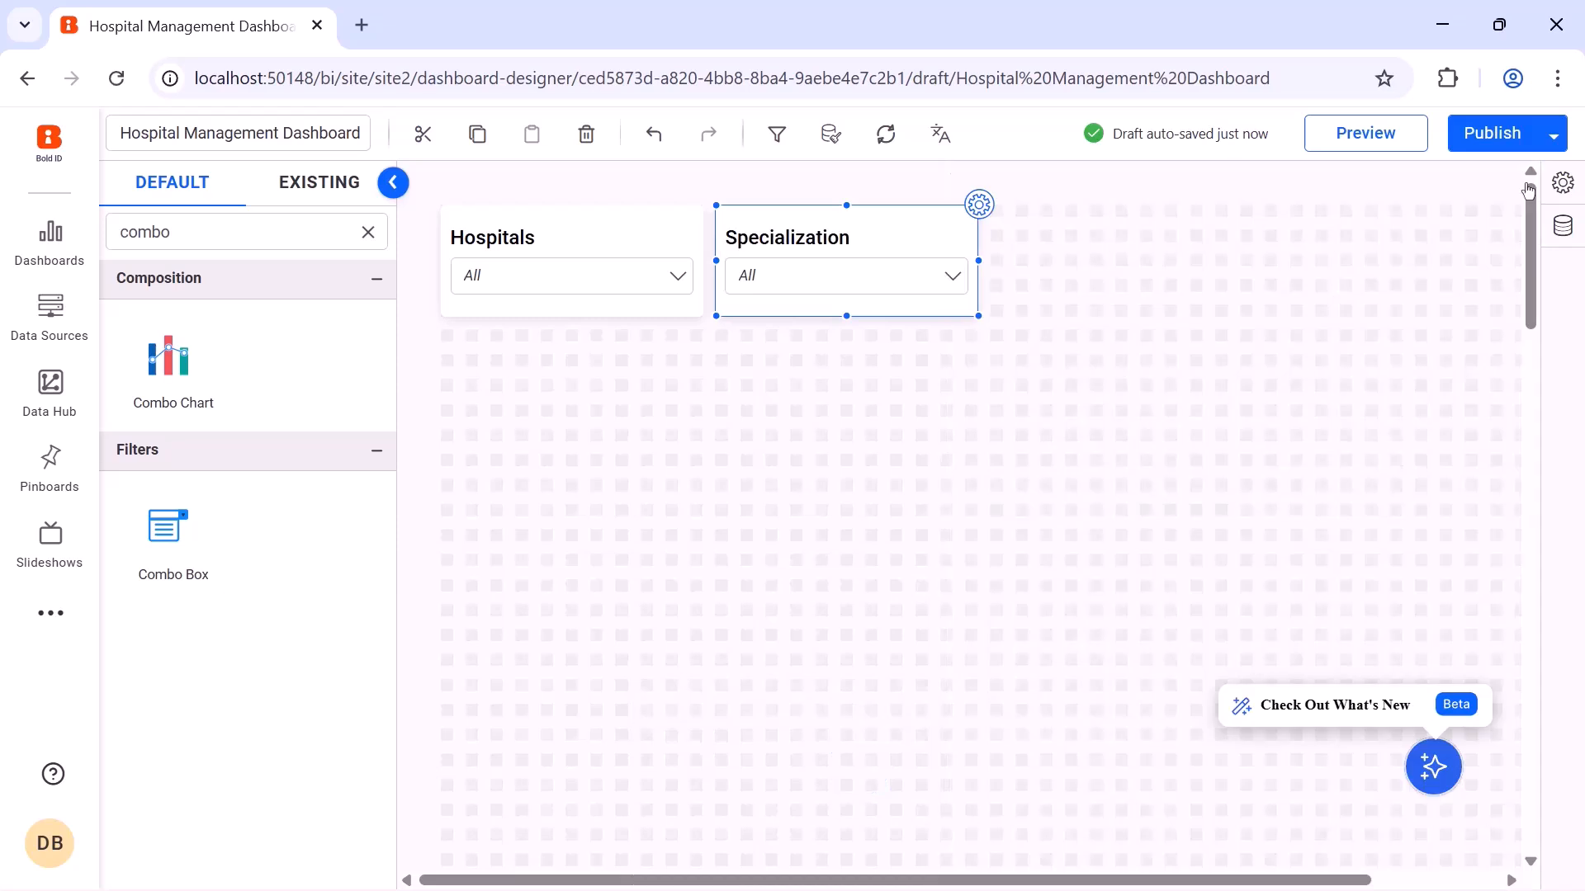
click(1482, 202)
Add a Date Picker widget beside the Specialization combo box and enlarge it to the same height.
click(368, 232)
click(333, 232)
text(date)
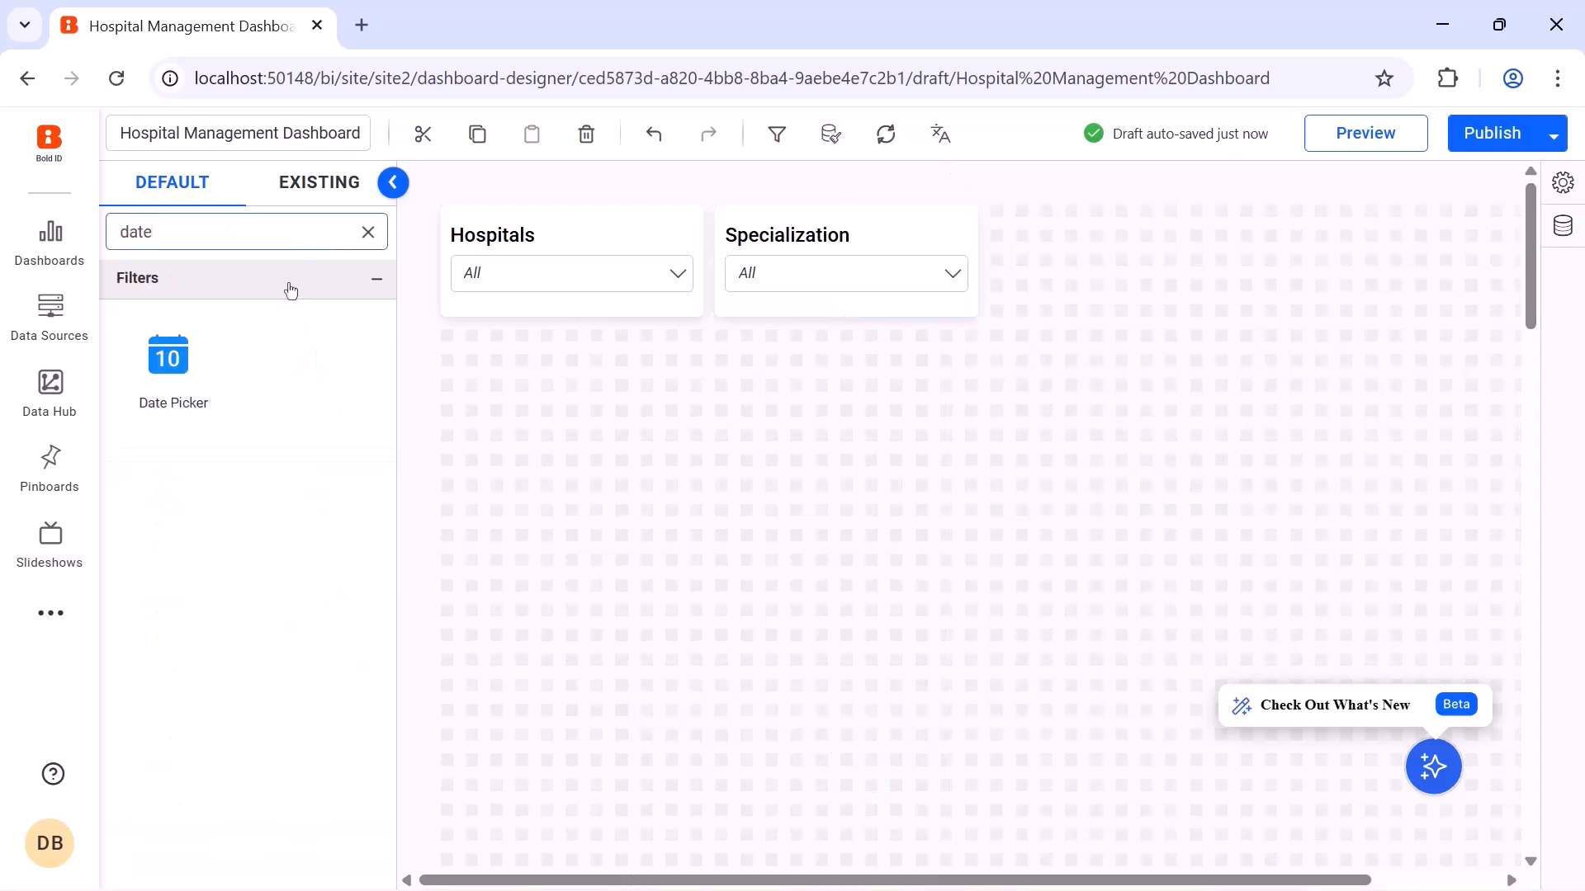
drag(168, 354, 1040, 239)
drag(1127, 266, 1294, 306)
Rename the new date picker widget as Date.
click(1304, 204)
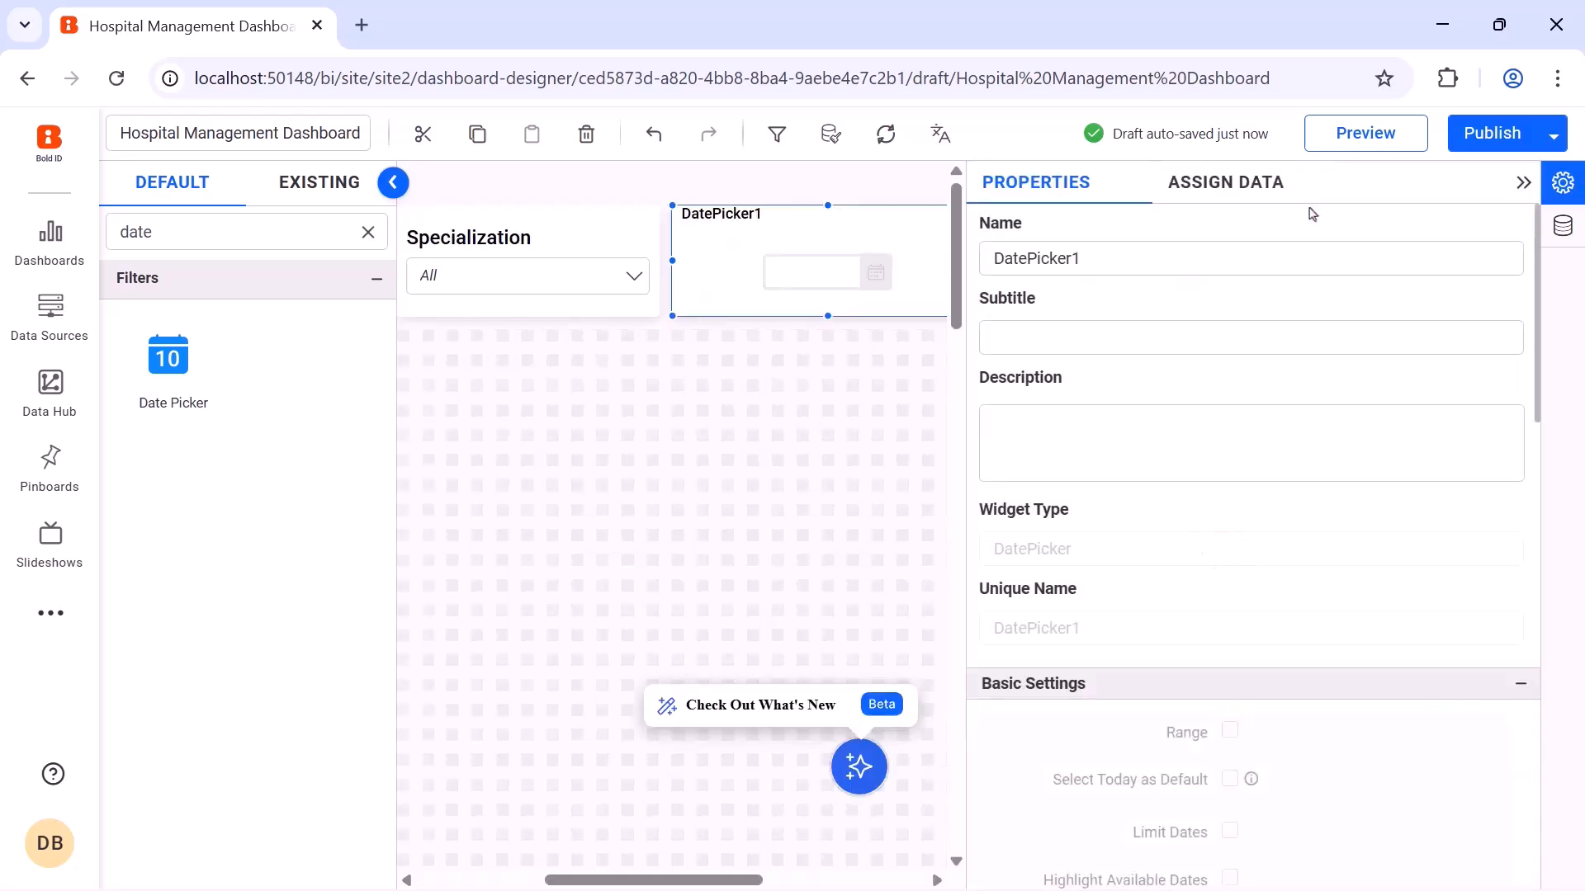
click(1277, 258)
key(ctrl+a)
key(BackSpace)
text(Date)
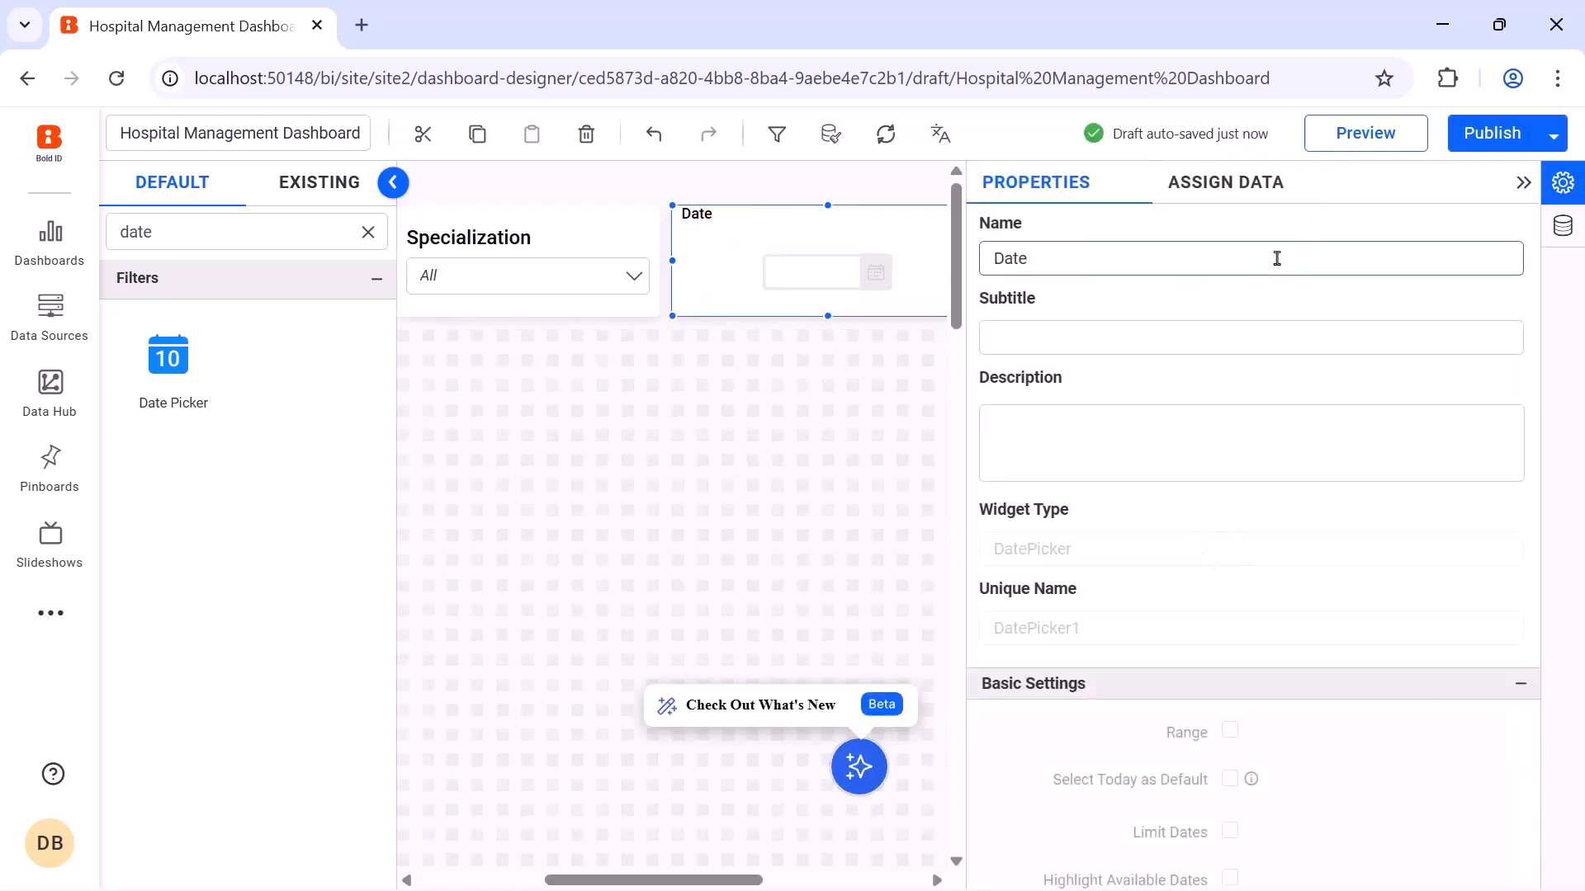
Assign Admission_Date as the Date widget's column and enable its Range option.
click(1225, 181)
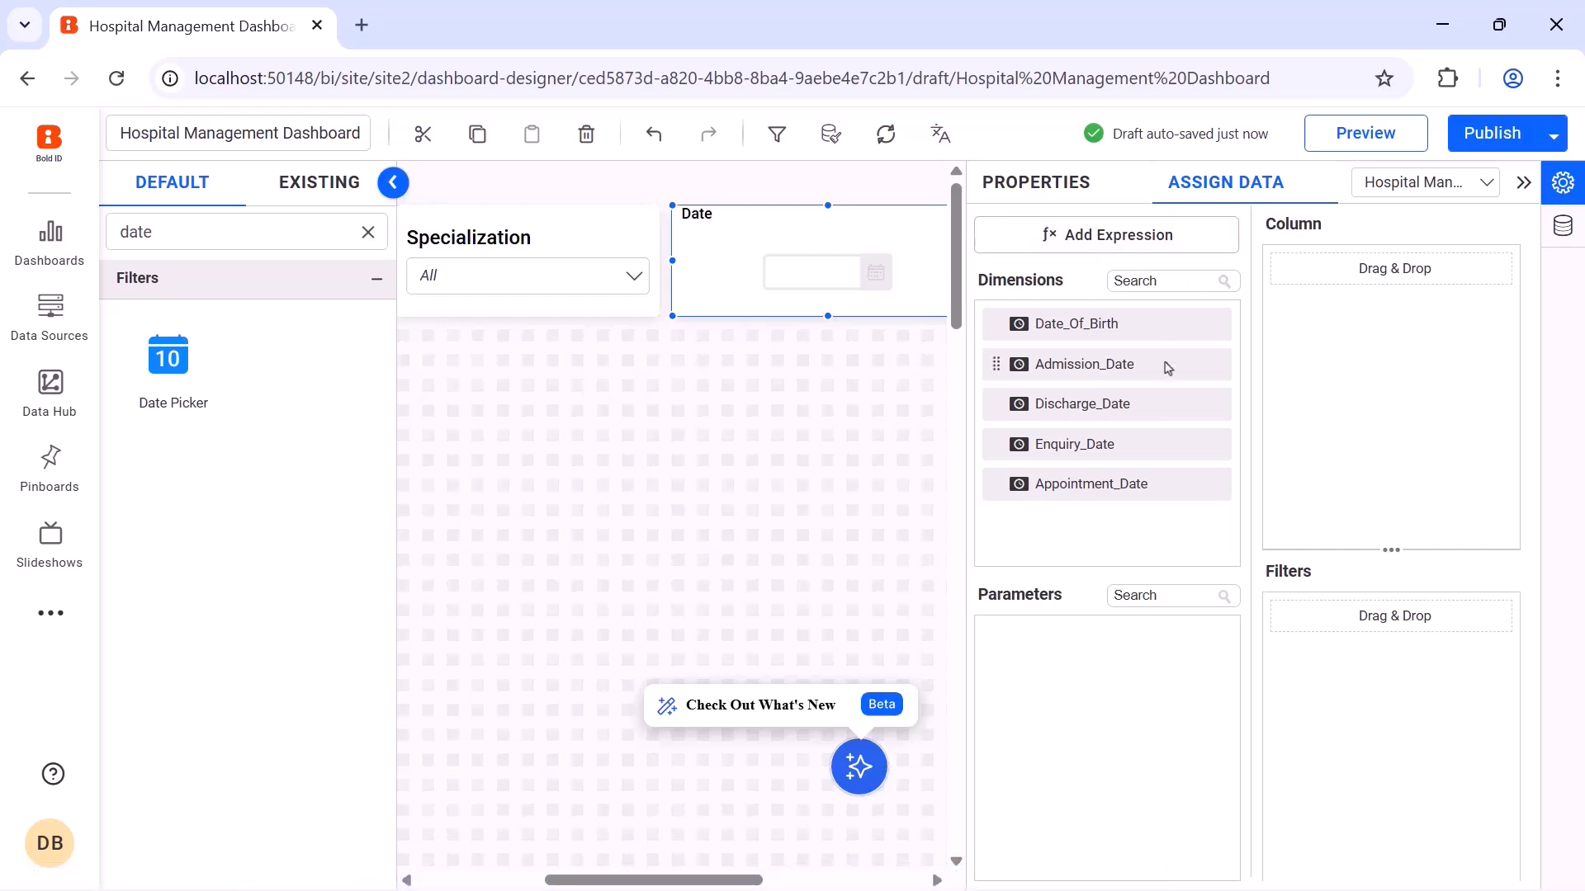
drag(1167, 364, 1314, 306)
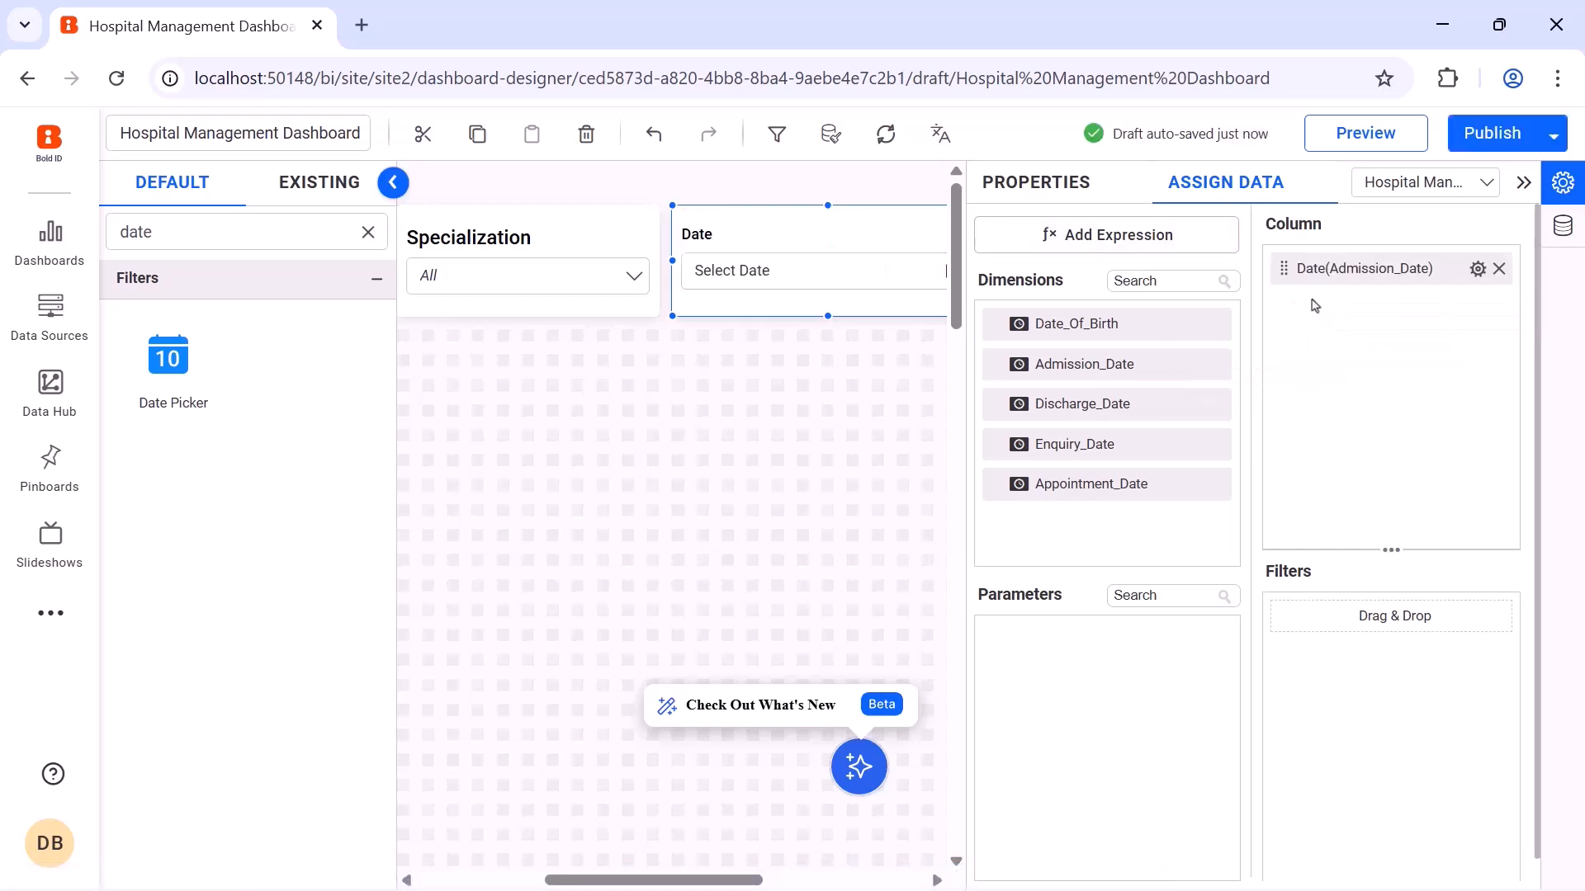
click(1062, 178)
scroll(1224, 371, down, 4)
click(1228, 373)
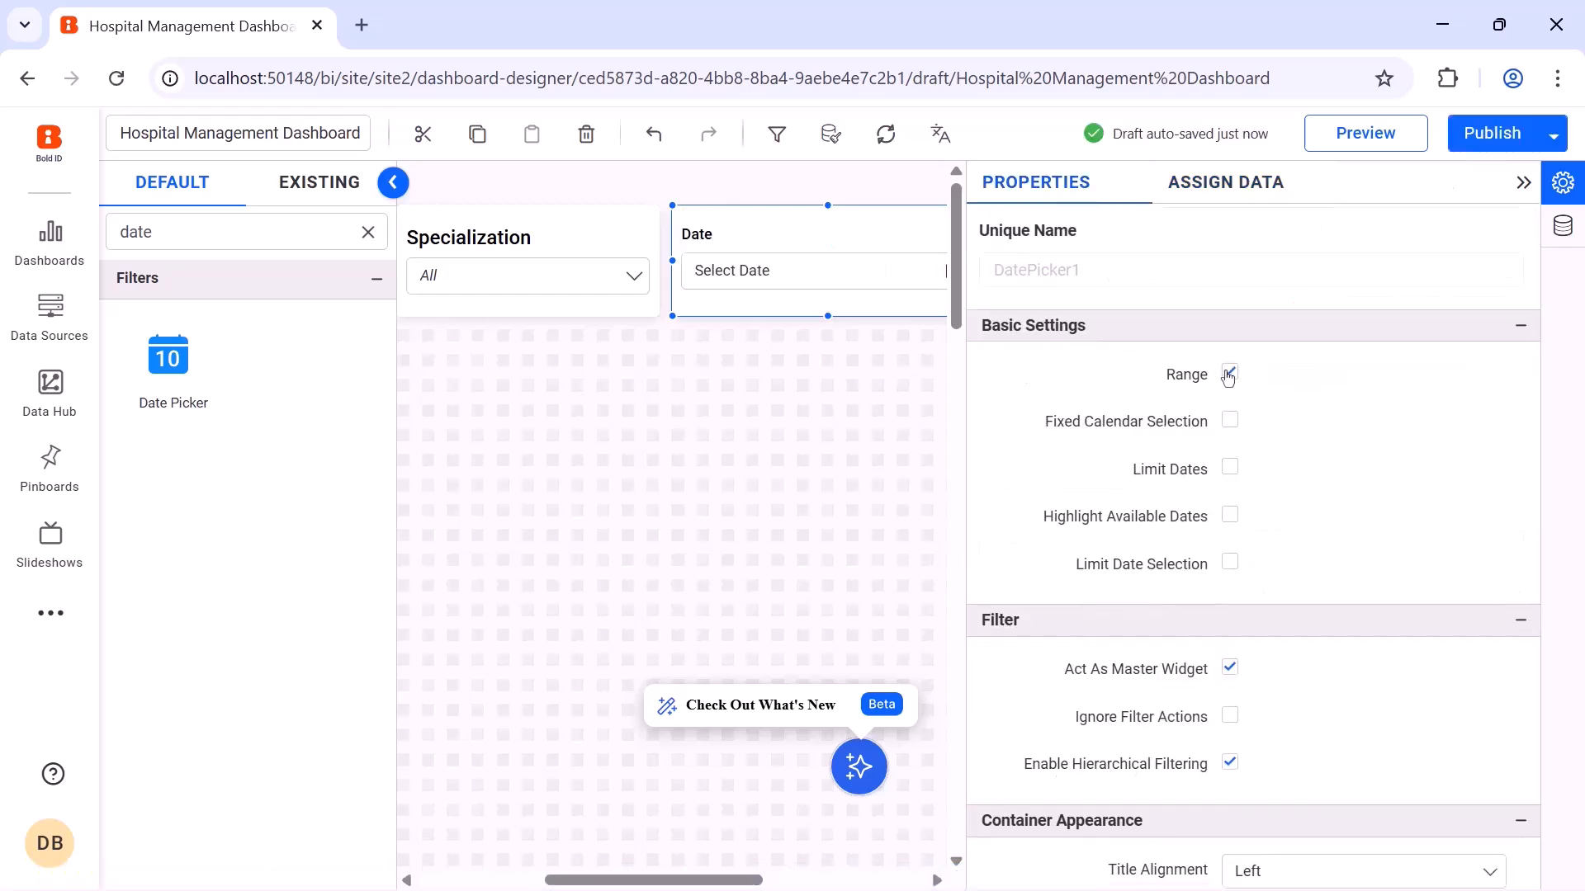
click(1228, 468)
scroll(1226, 524, down, 7)
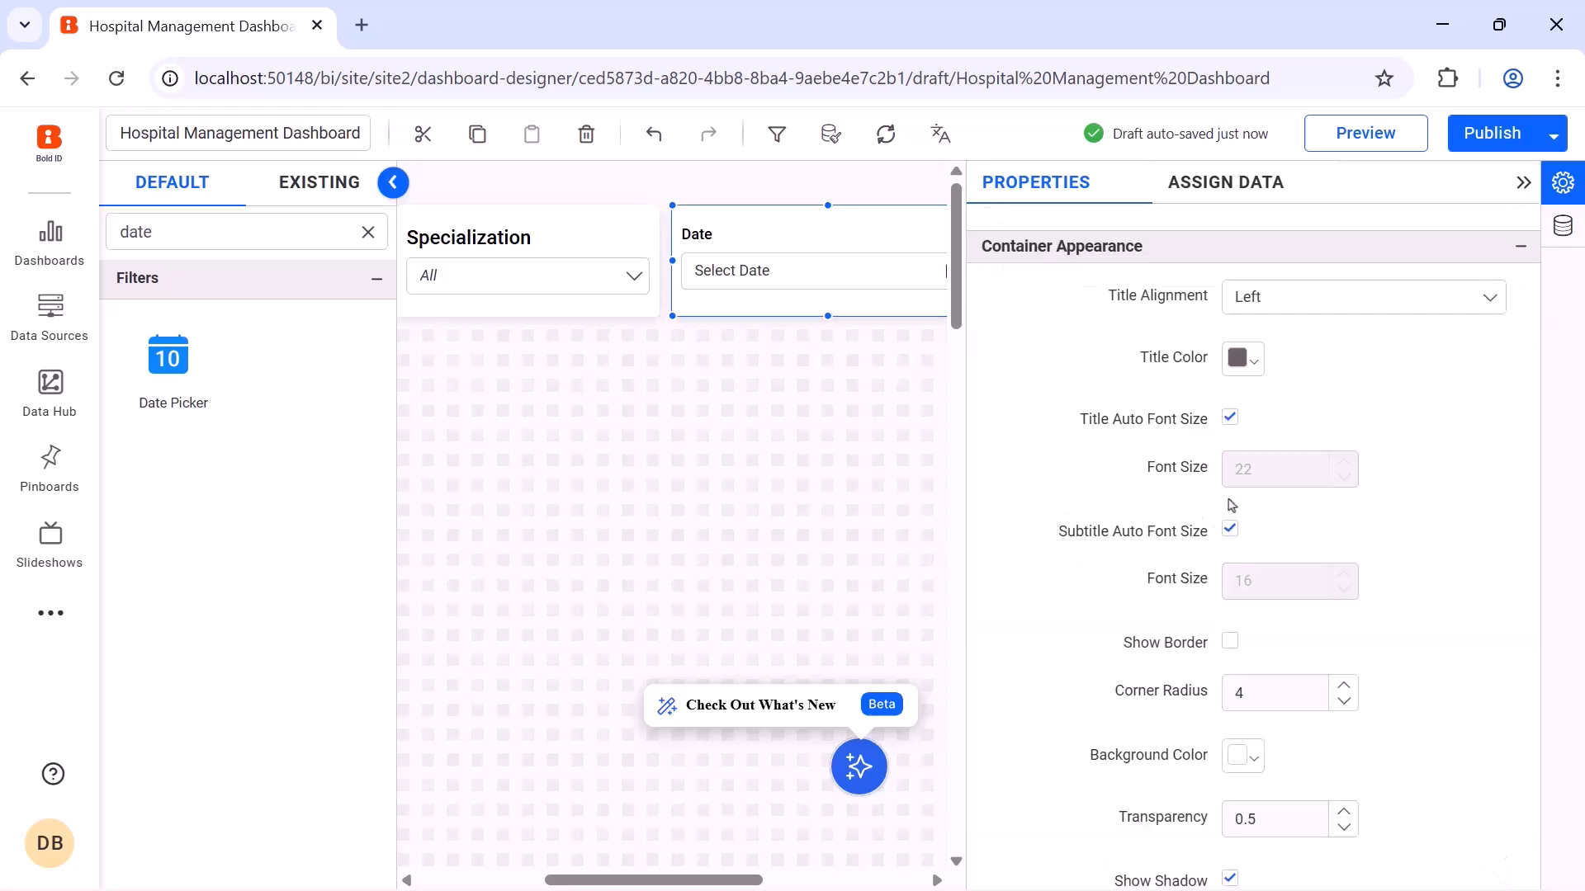
Turn off automatic title font sizing for the Date widget and set its title font size to 16.
click(1231, 418)
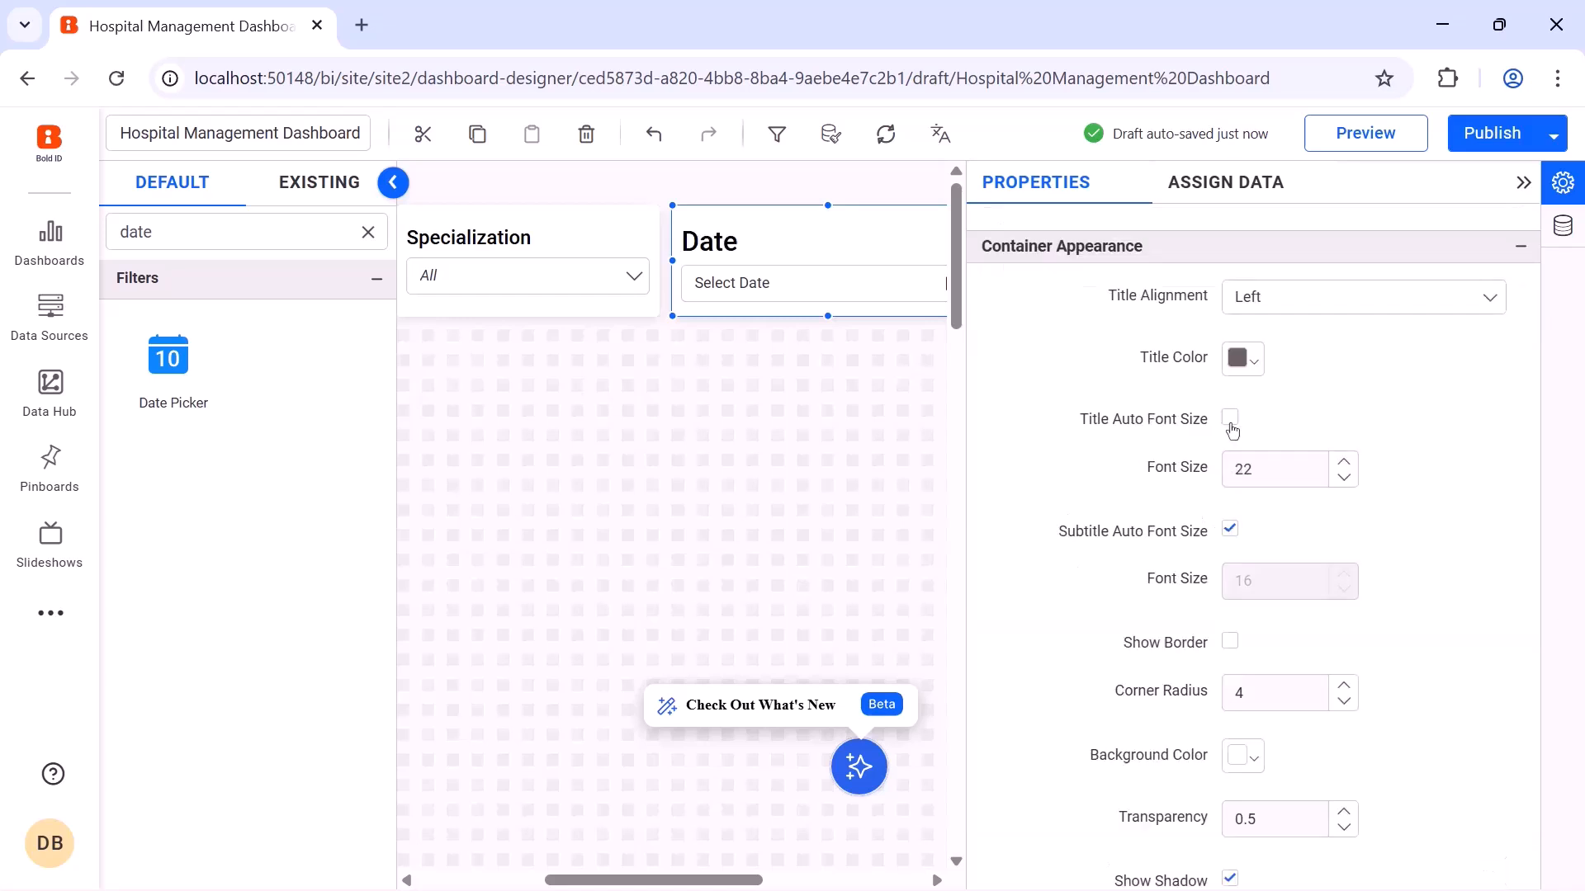
double_click(1279, 474)
text(16)
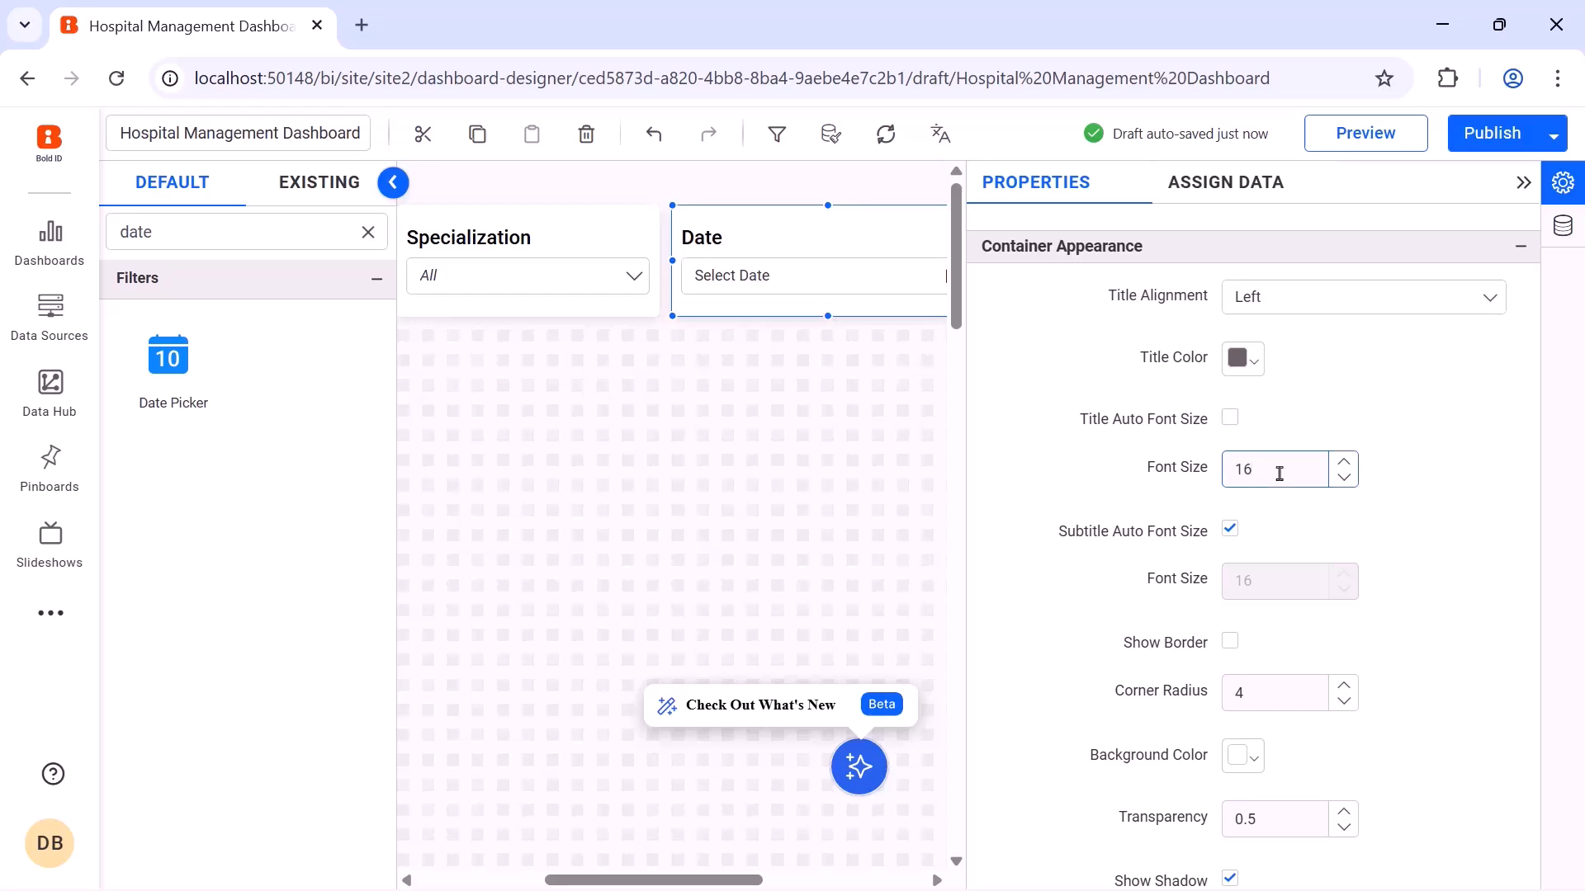
click(1522, 183)
Add a Number Card widget beside the Date widget and widen it across the remaining canvas width.
click(369, 235)
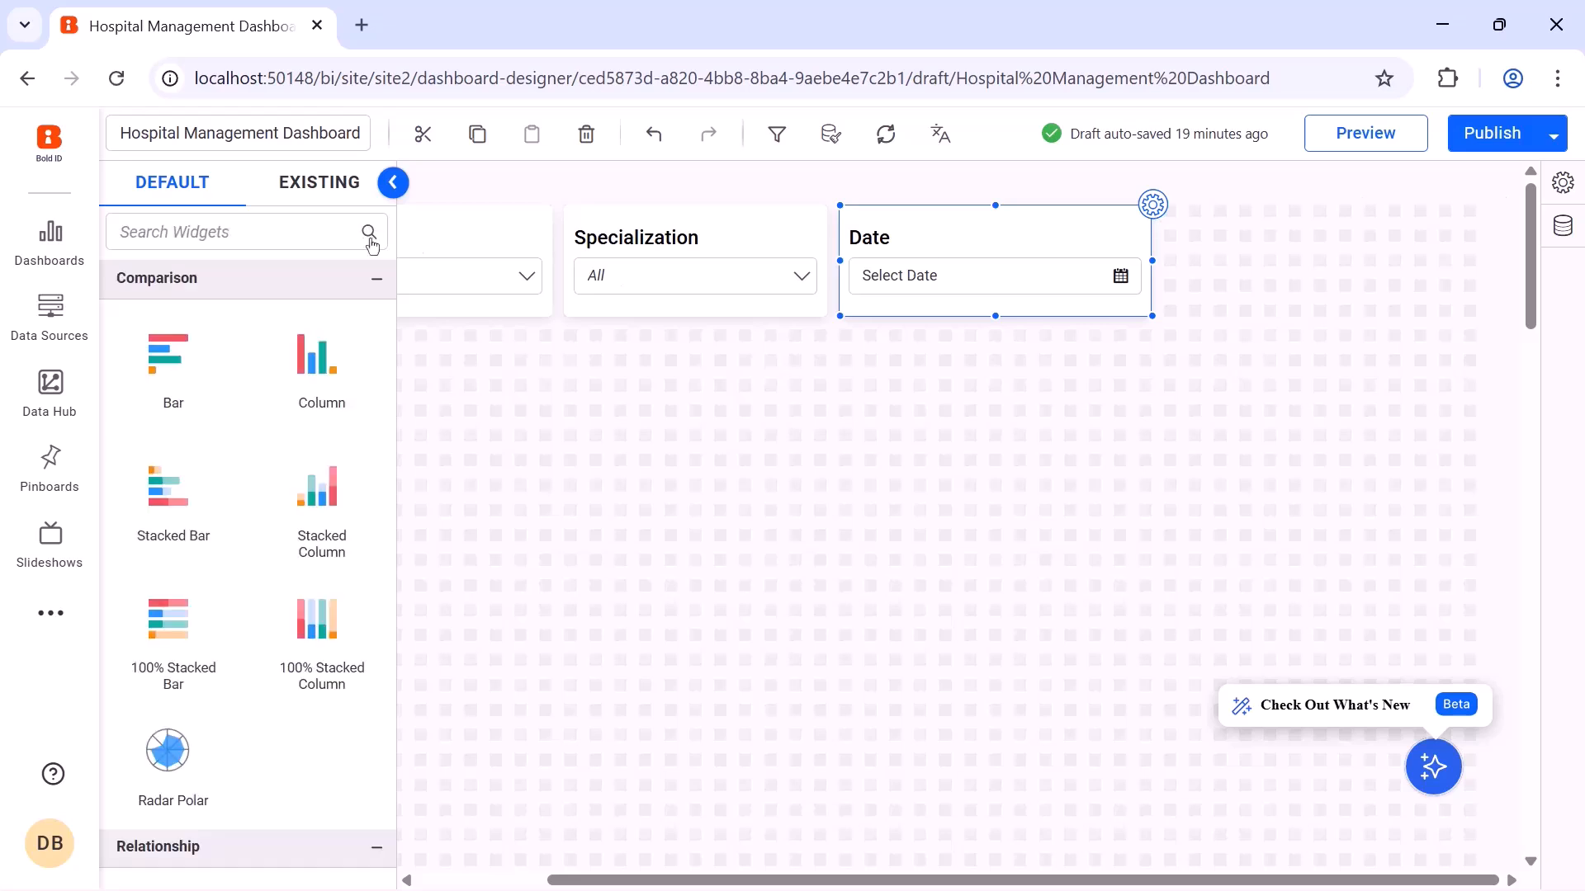
text(num)
drag(169, 355, 1176, 221)
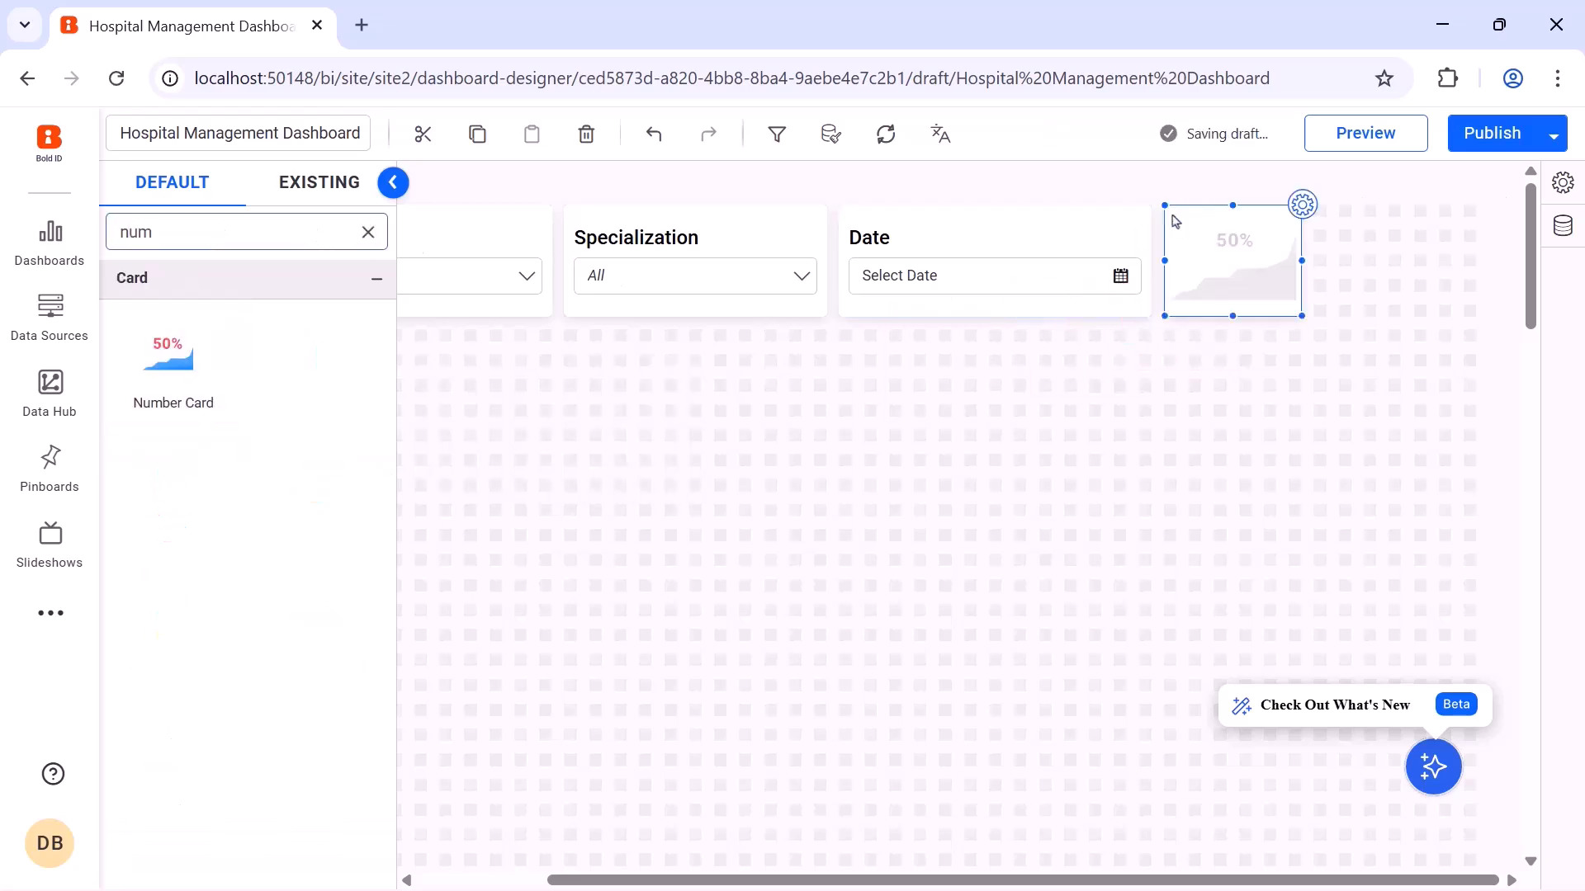
drag(1301, 315, 1477, 316)
Rename the new number card as Admitted Patients.
click(1476, 209)
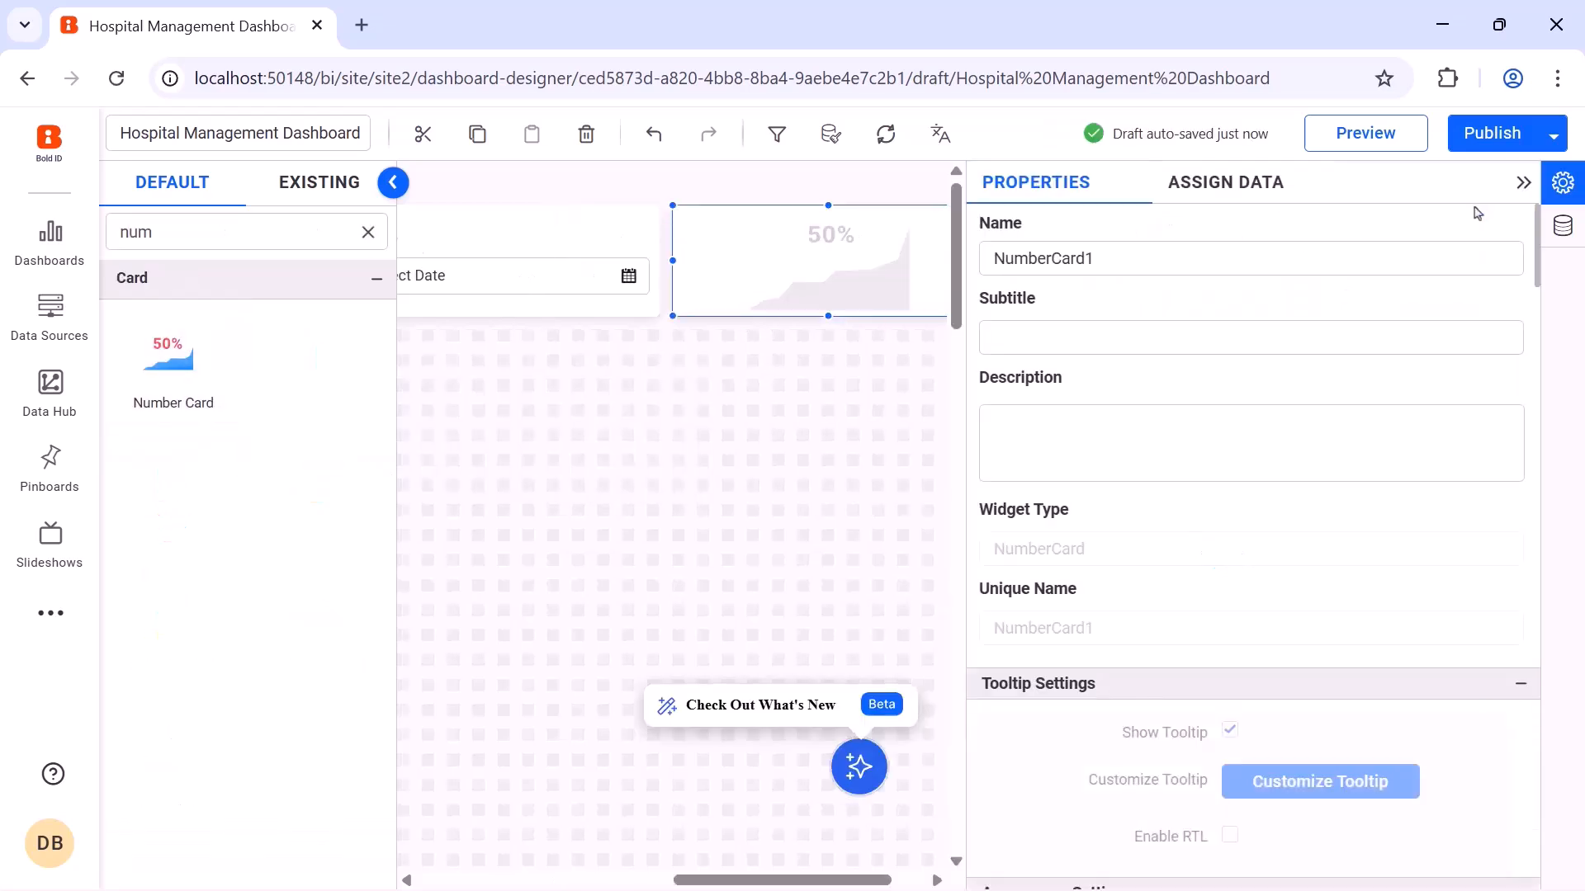
click(1433, 264)
key(ctrl+a)
text(Admitted Patients)
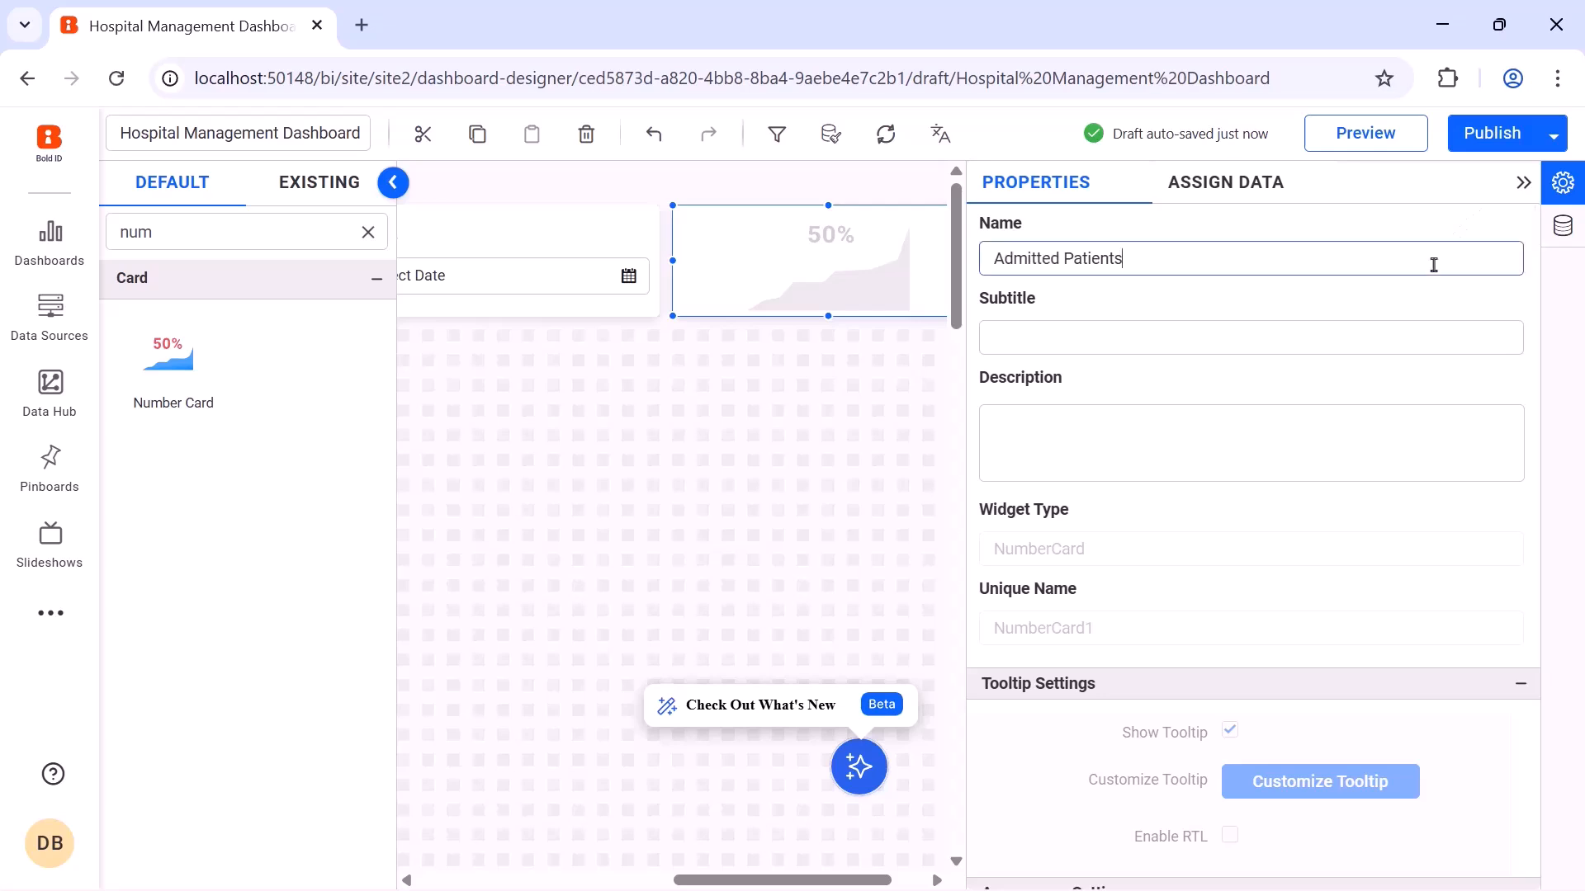
Create and save an expression named InPatients with the formula if([Patient_Type]=1,1,0) for the number card's data.
click(1255, 183)
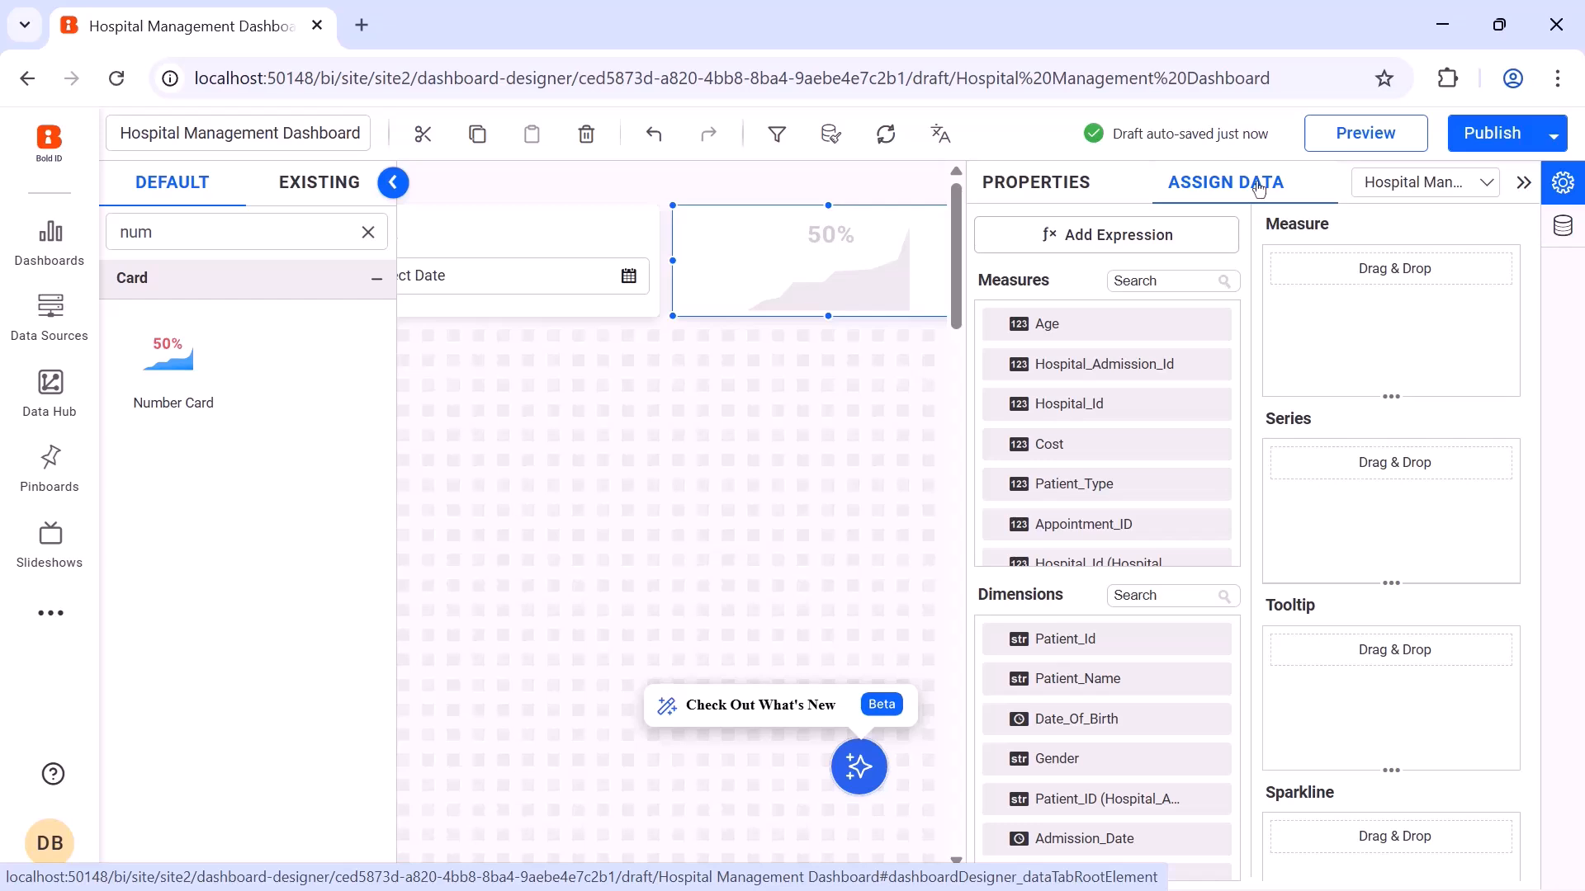
click(1196, 235)
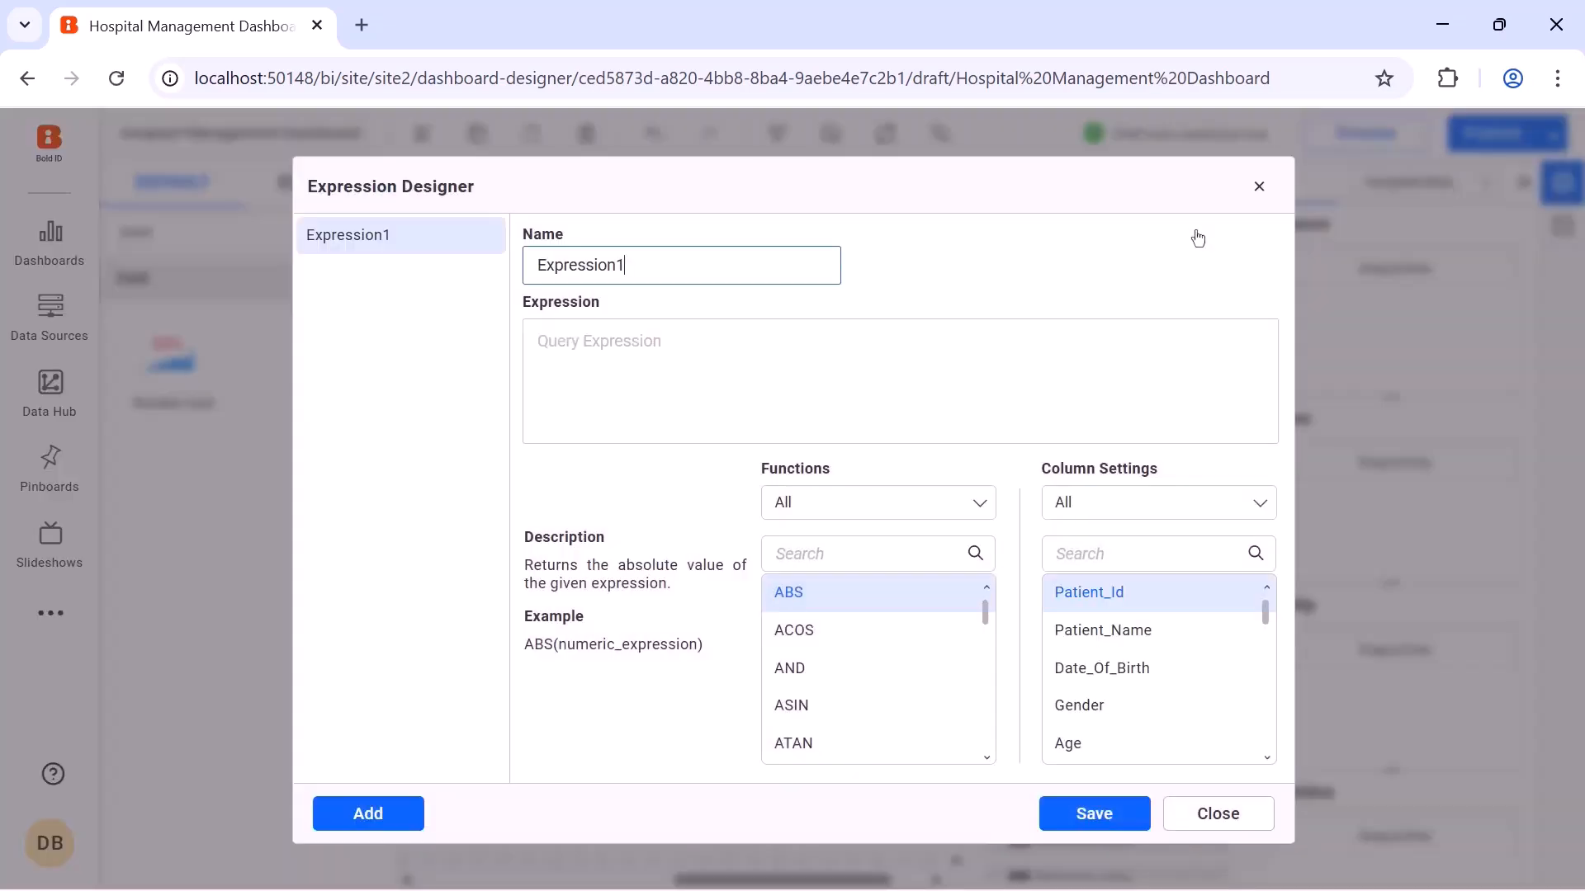
key(BackSpace)
key(BackSpace)
key(BackSpace)
key(BackSpace)
key(BackSpace)
key(BackSpace)
key(BackSpace)
key(BackSpace)
key(BackSpace)
key(BackSpace)
key(BackSpace)
text(InPatients)
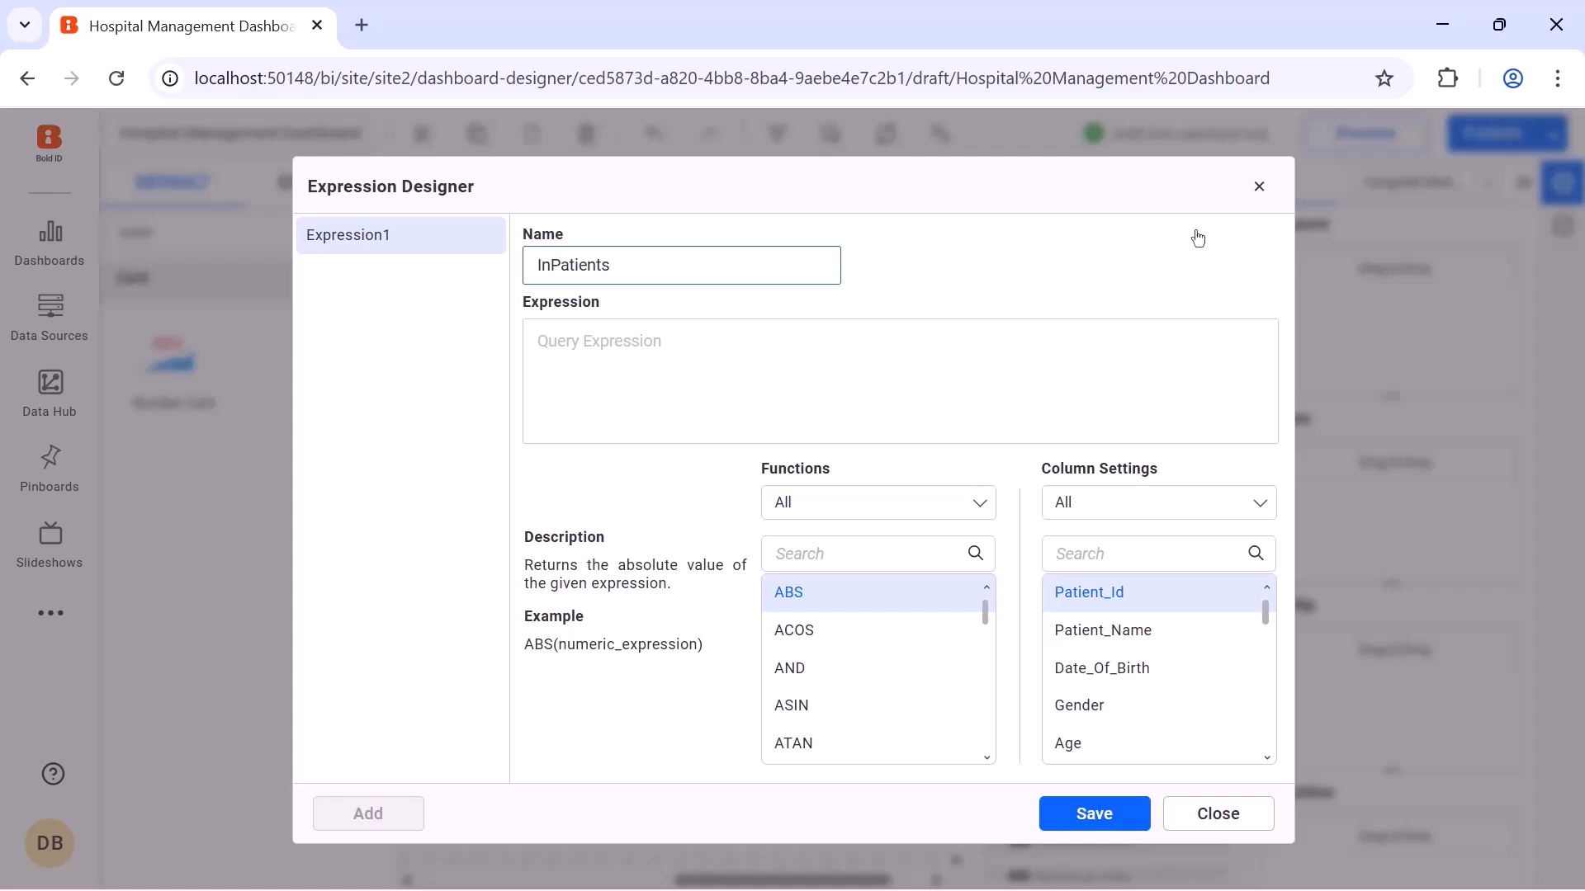
click(1144, 352)
text(if([Patient_Type]=1,1,0))
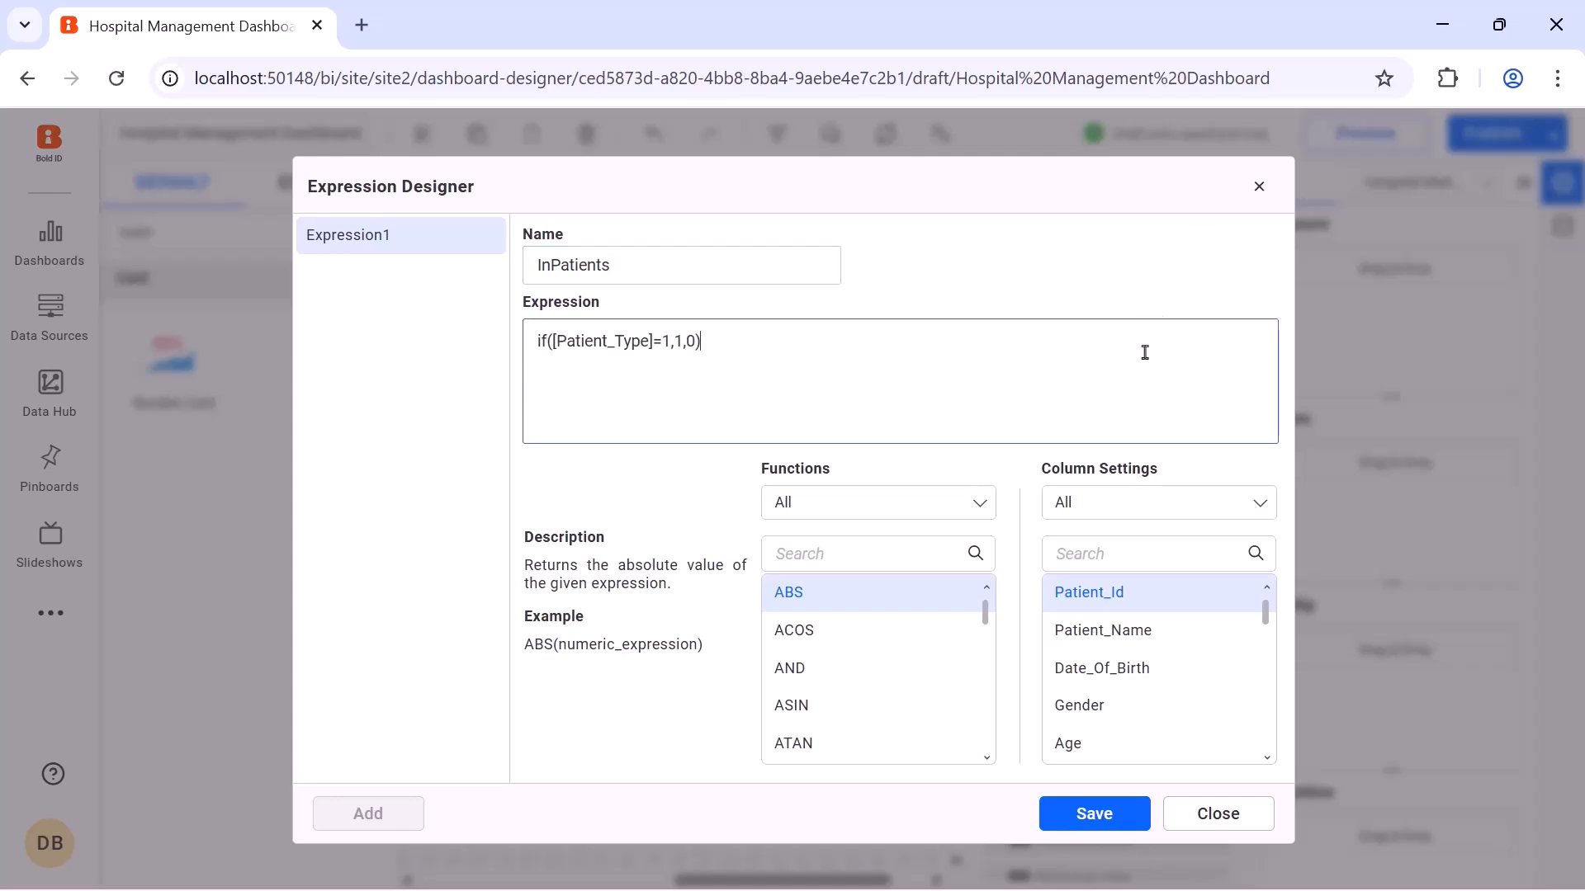
click(1077, 815)
click(1218, 814)
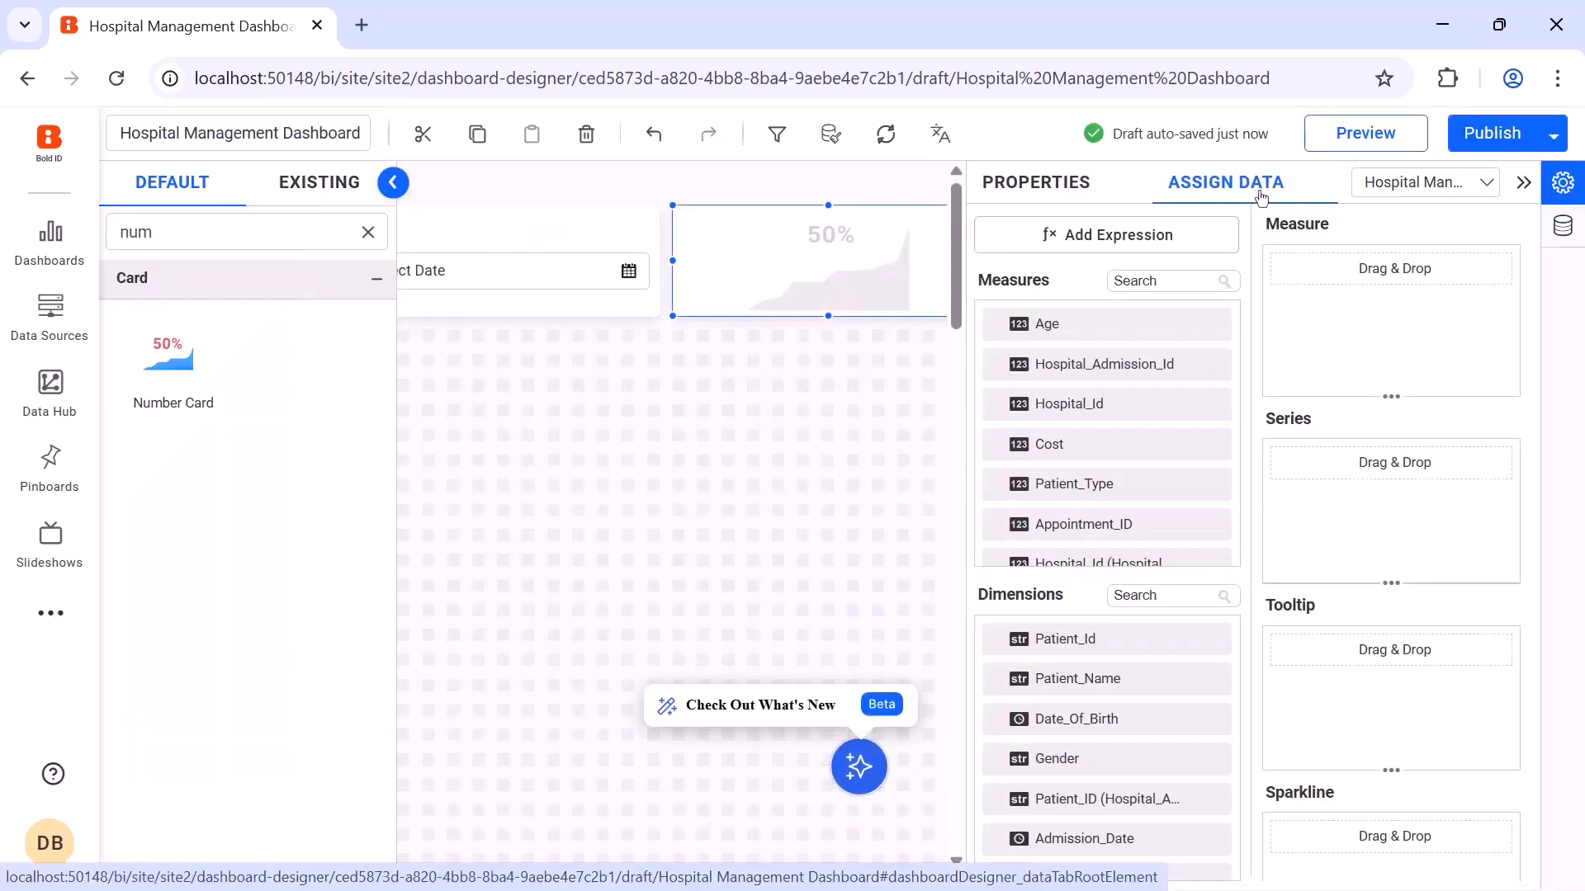
Assign the InPatients expression as the number card's measure.
click(1197, 281)
text(in)
drag(1225, 355, 1315, 297)
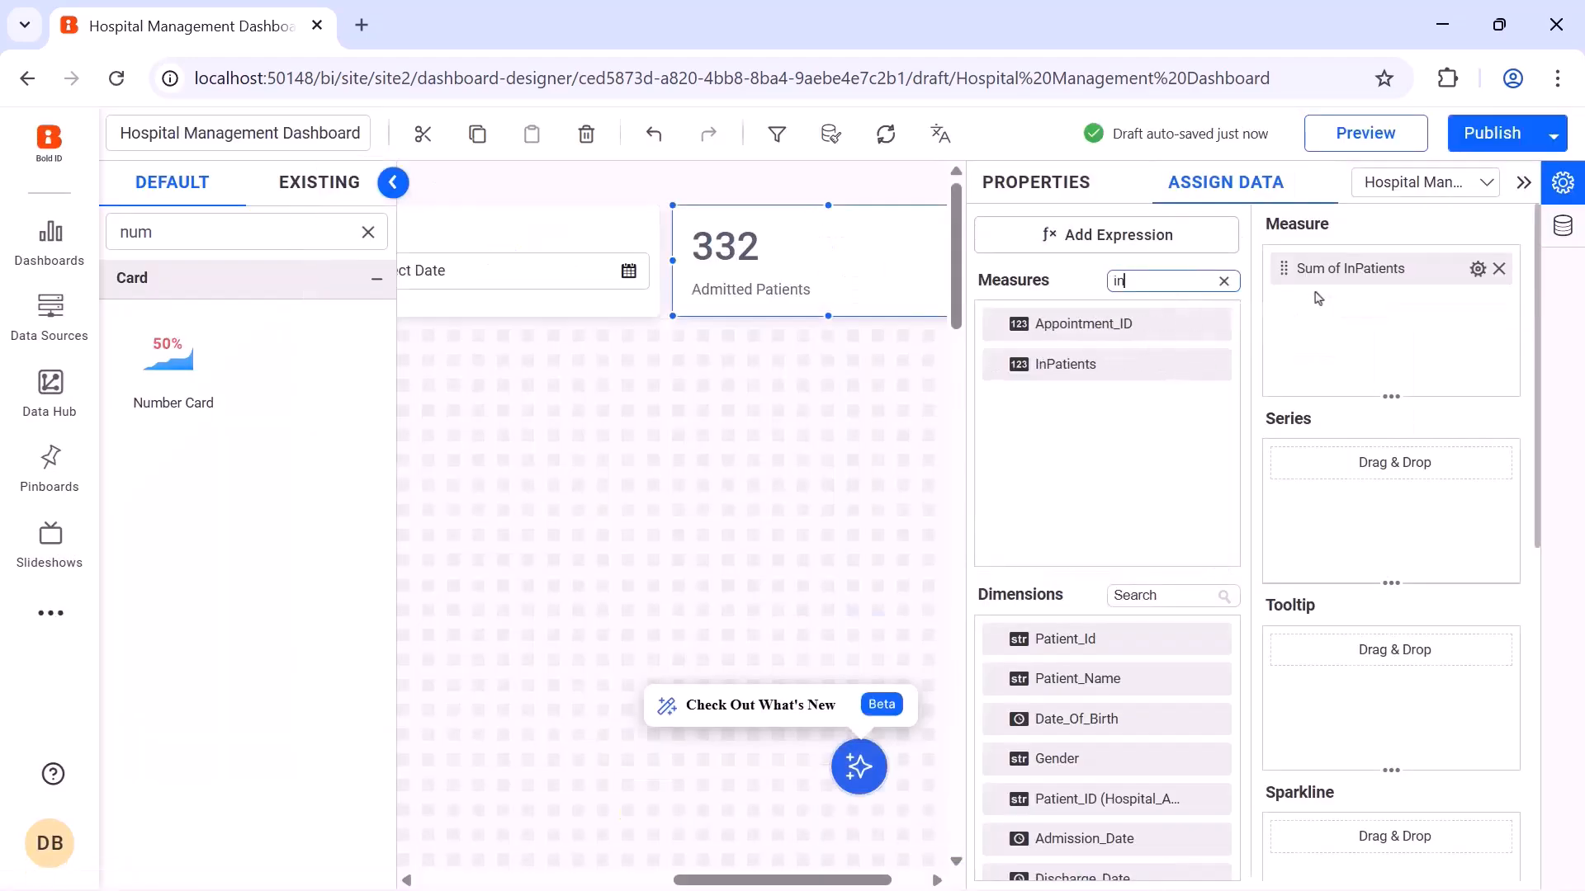
Assign Admission_Date as the number card's sparkline and set its date grouping to Day.
scroll(1318, 298, down, 5)
click(1171, 594)
text(ad)
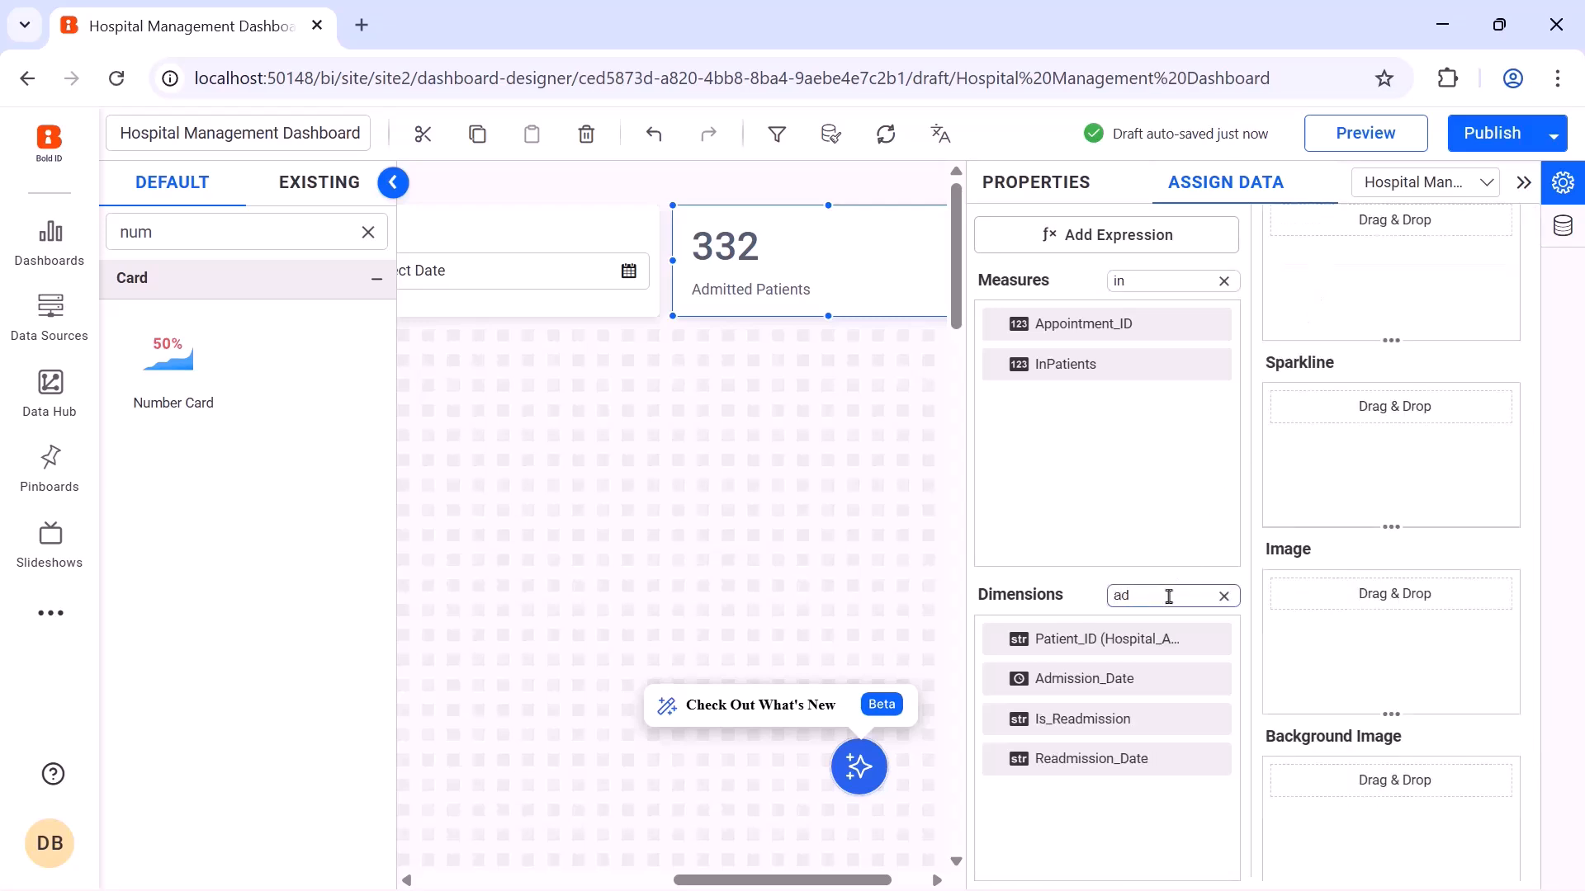
drag(1161, 688, 1295, 478)
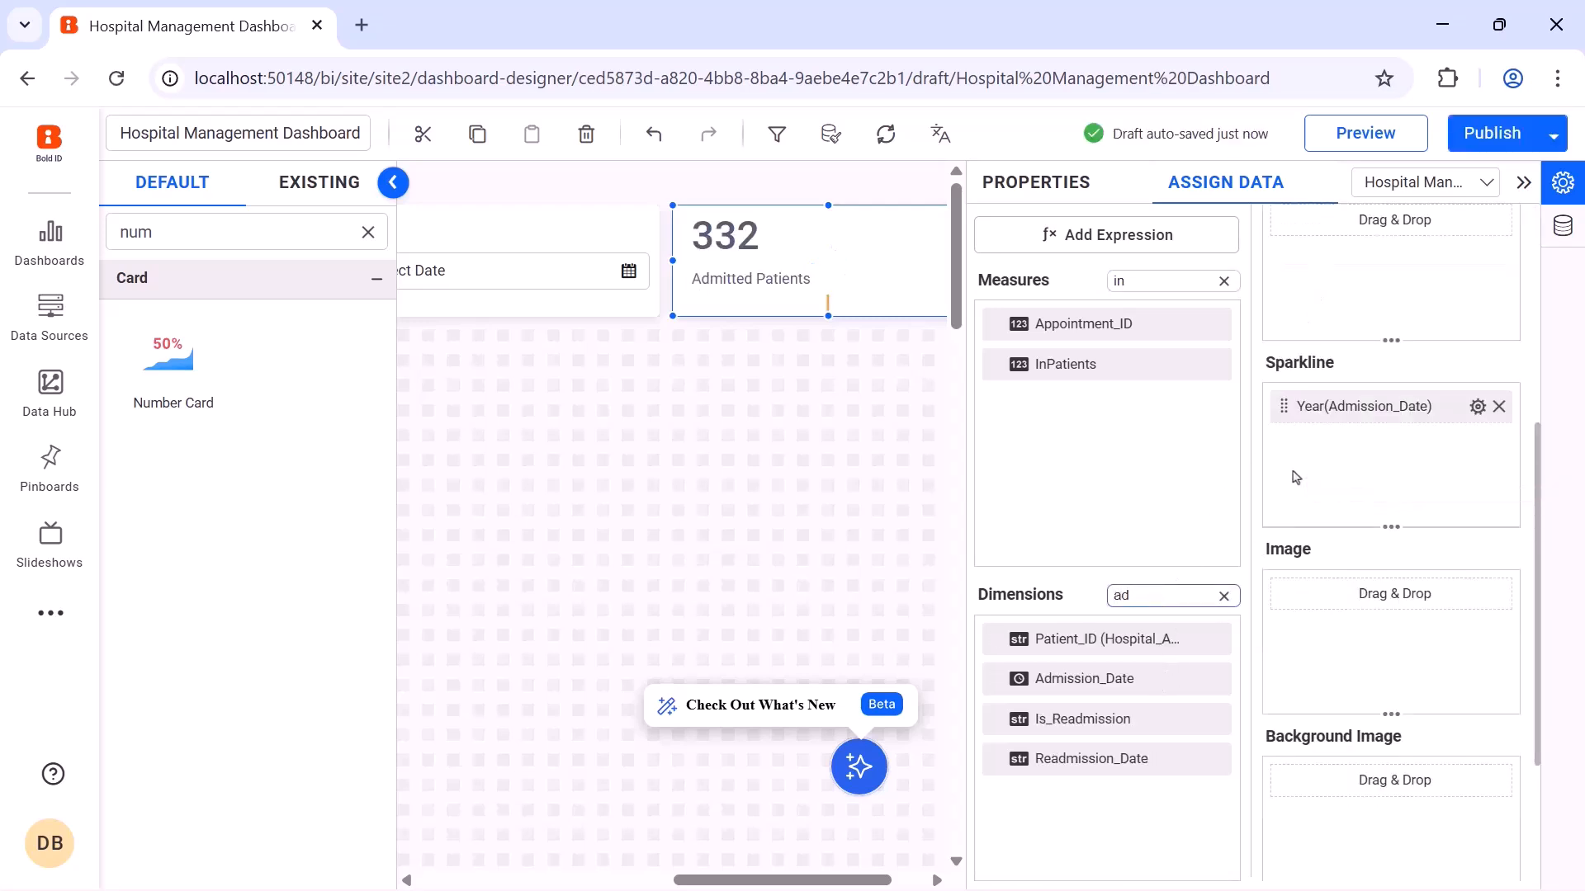
click(1478, 408)
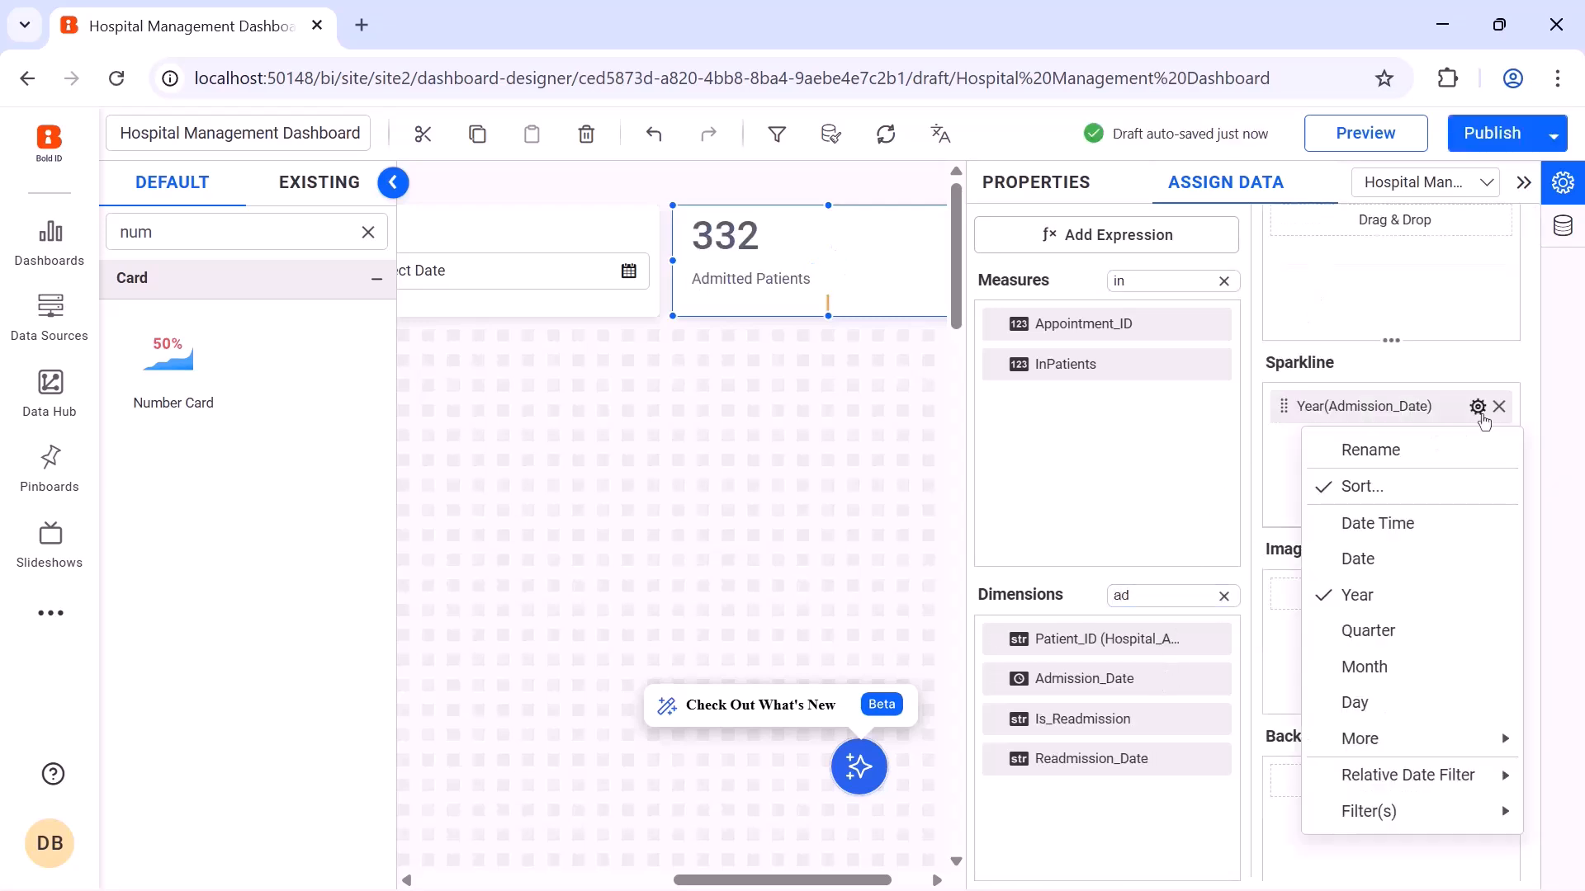
click(1450, 701)
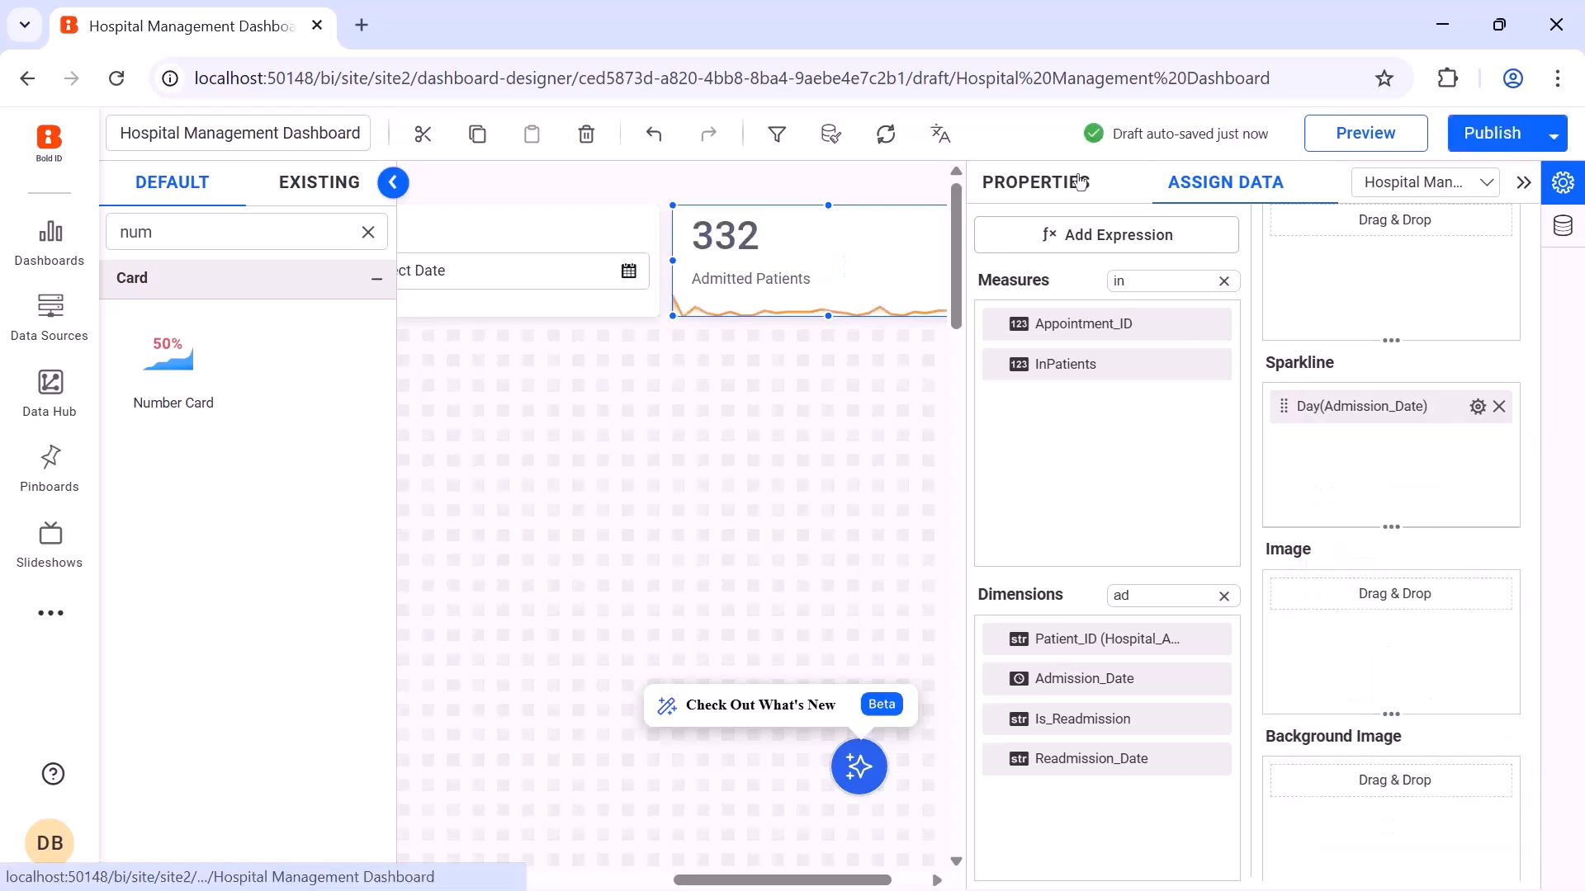
Give the Admitted Patients card the description "Sparkline shows trends for the admitted patients.".
click(1036, 181)
click(1193, 430)
text(Spa)
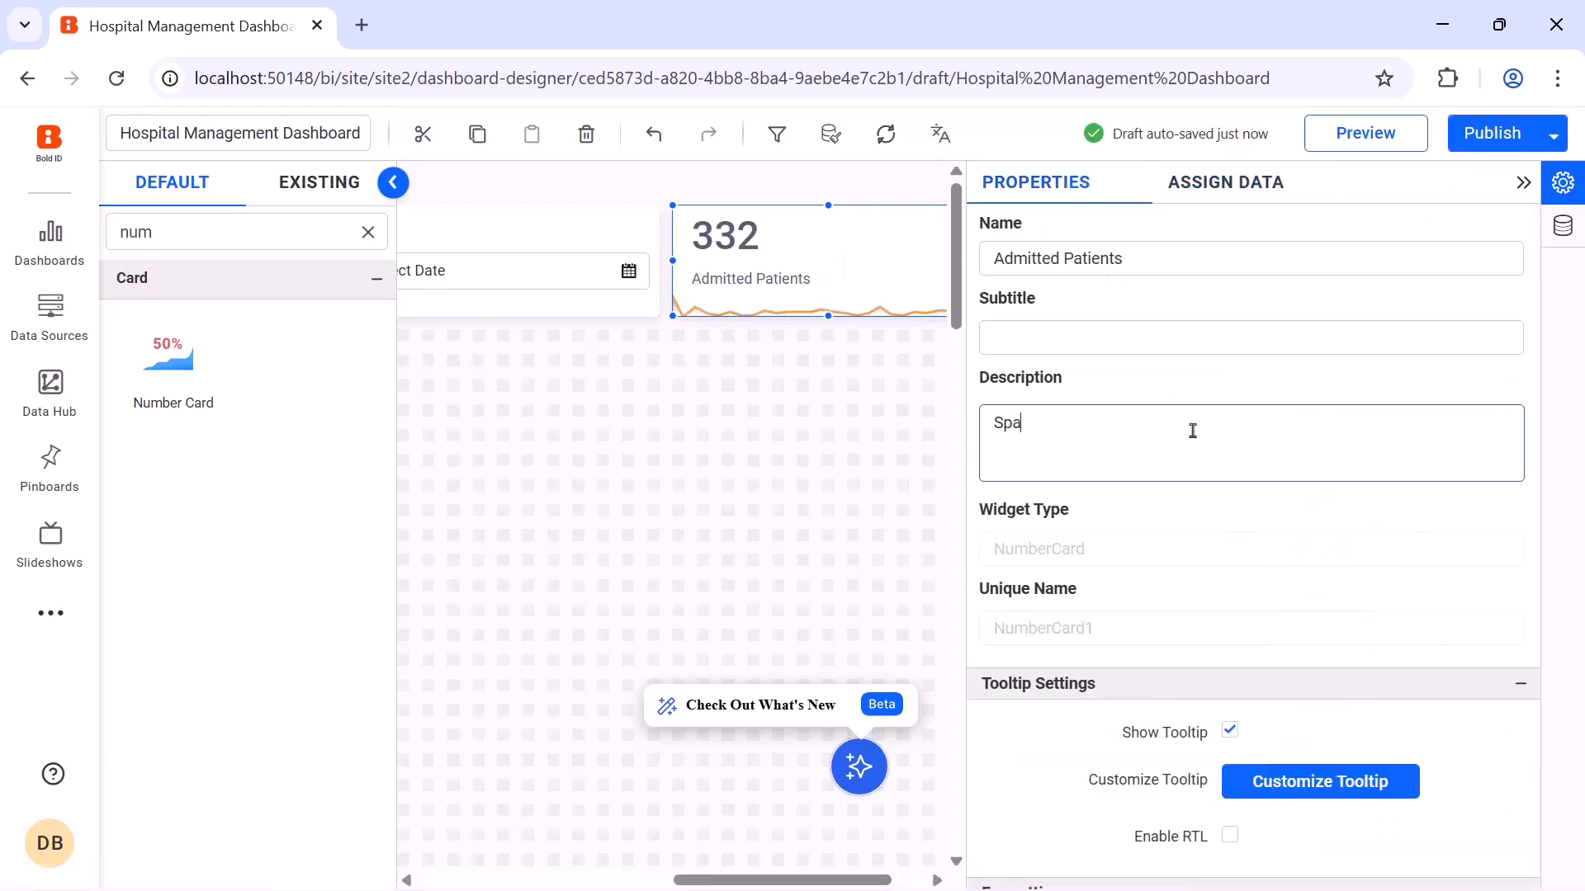
text(rkline shows trends for the admitted patients.)
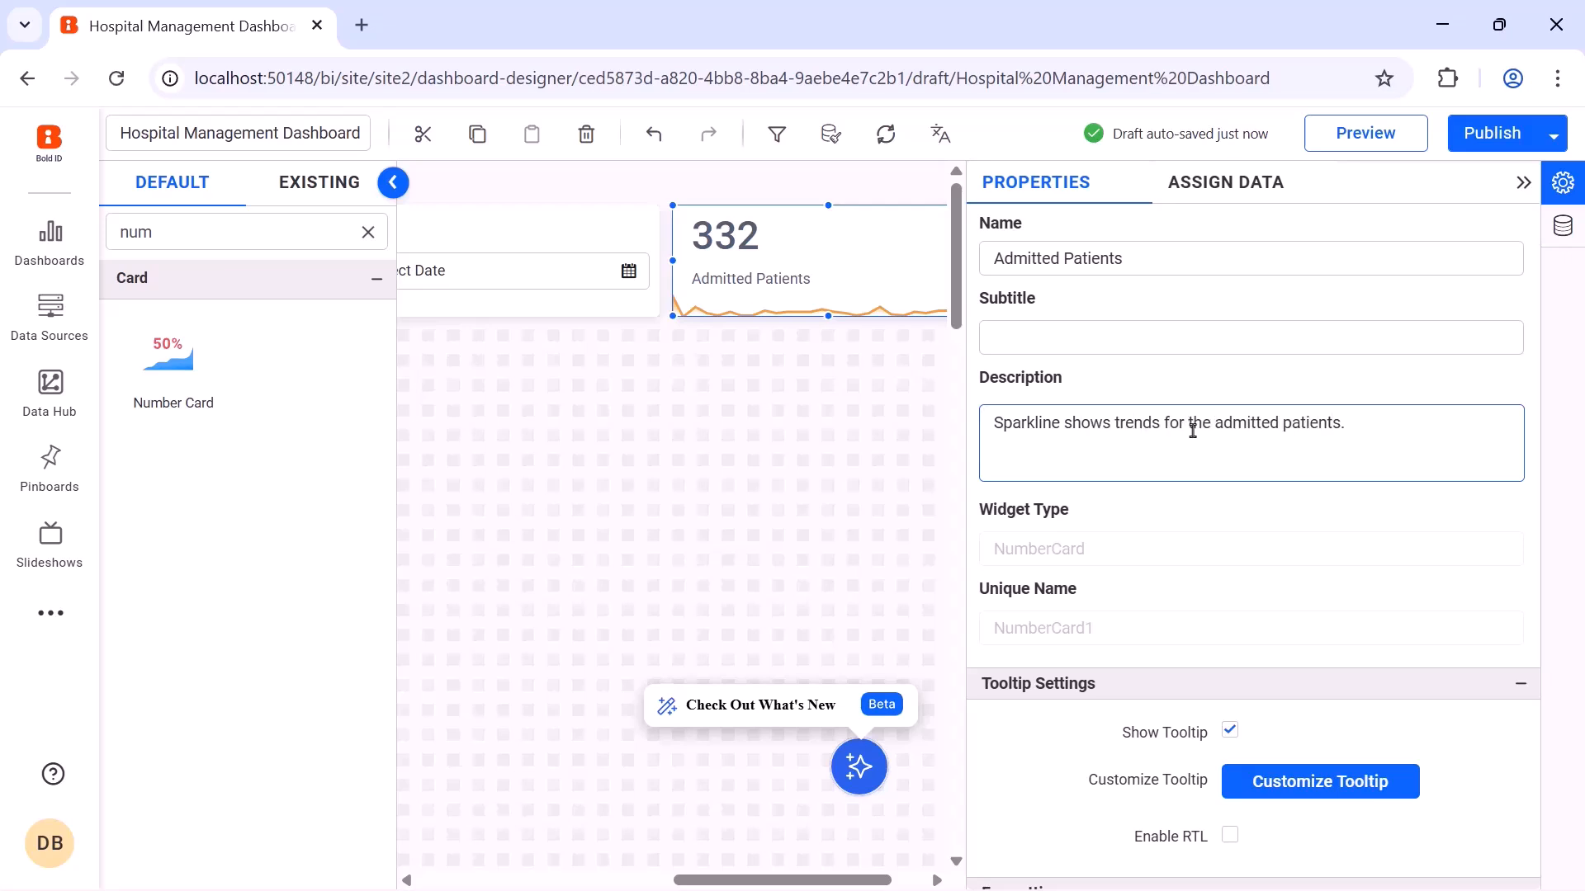
Set the Admitted Patients card's horizontal alignment to Center.
scroll(1284, 386, down, 5)
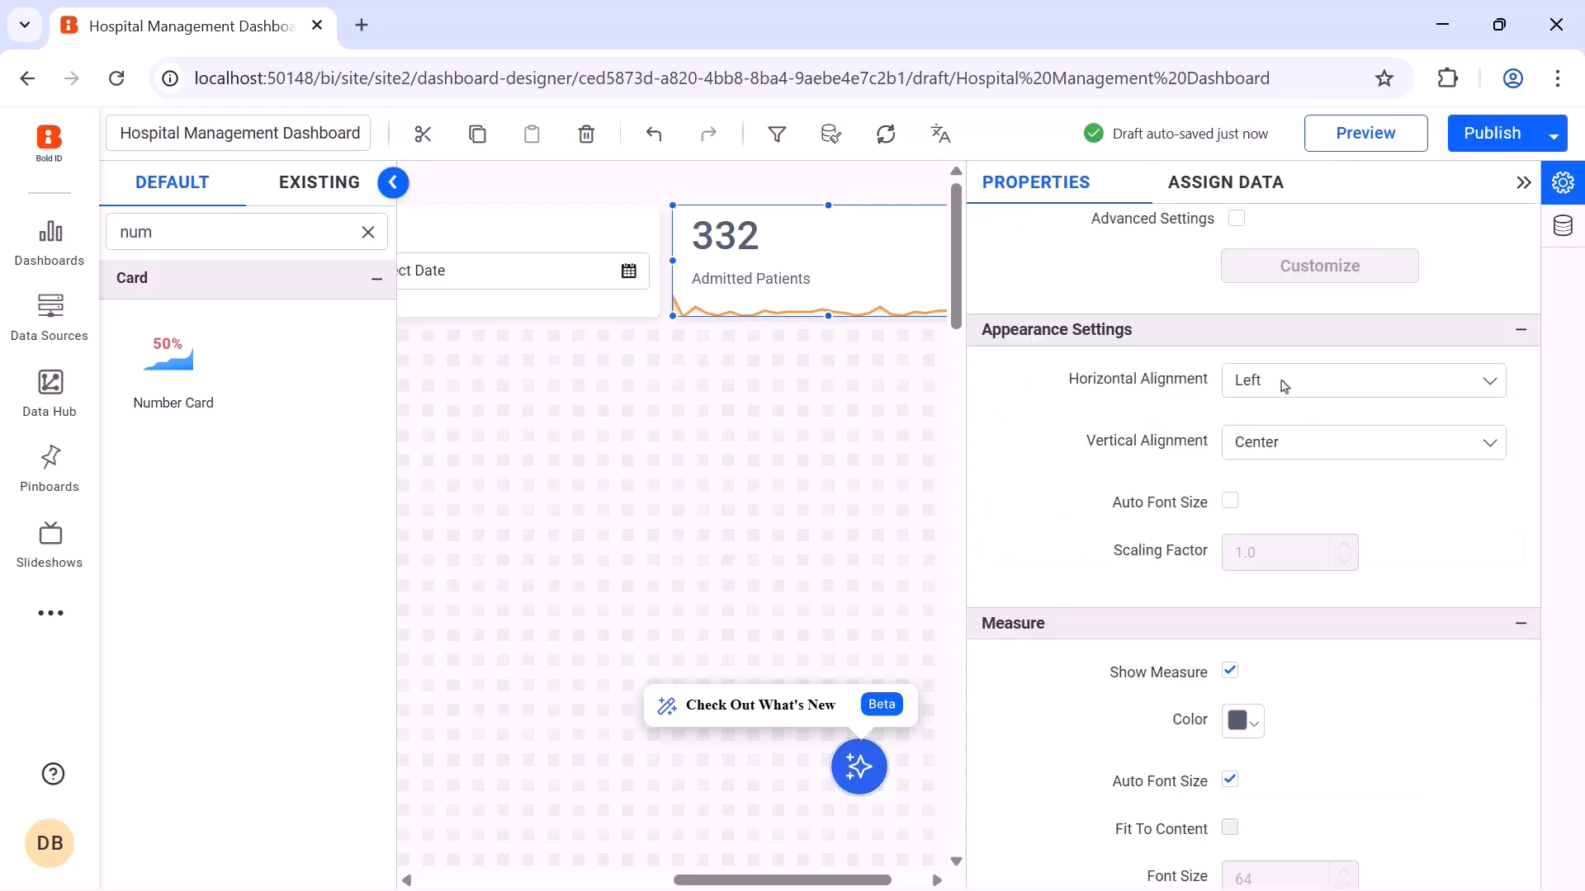
click(1284, 386)
click(1291, 460)
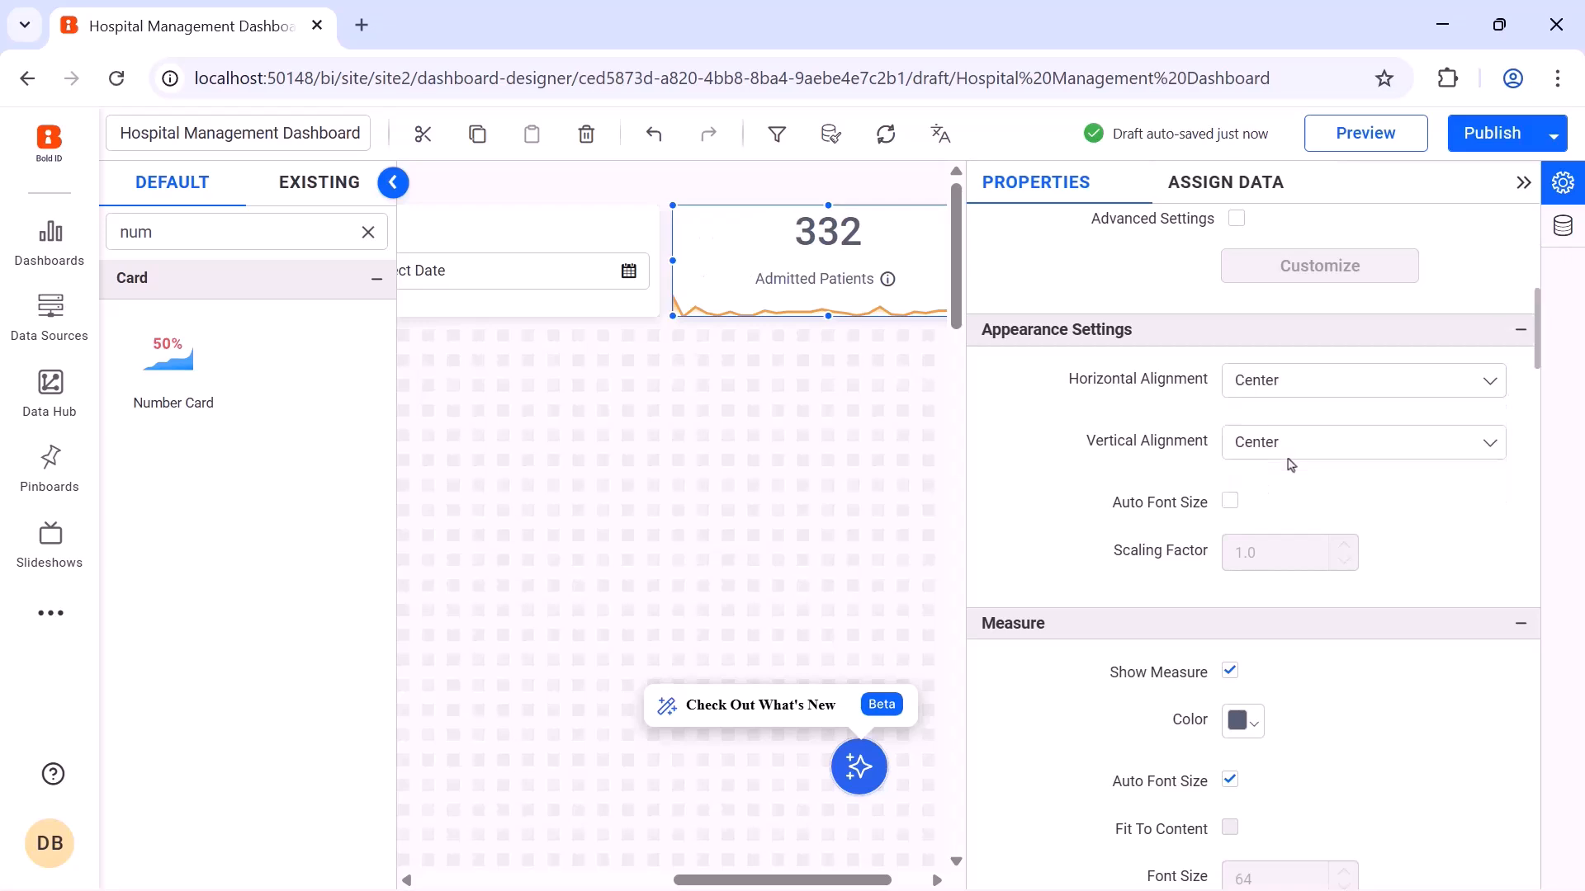
Turn off automatic font sizing for the card's measure and set its font size to 32.
scroll(1291, 464, down, 3)
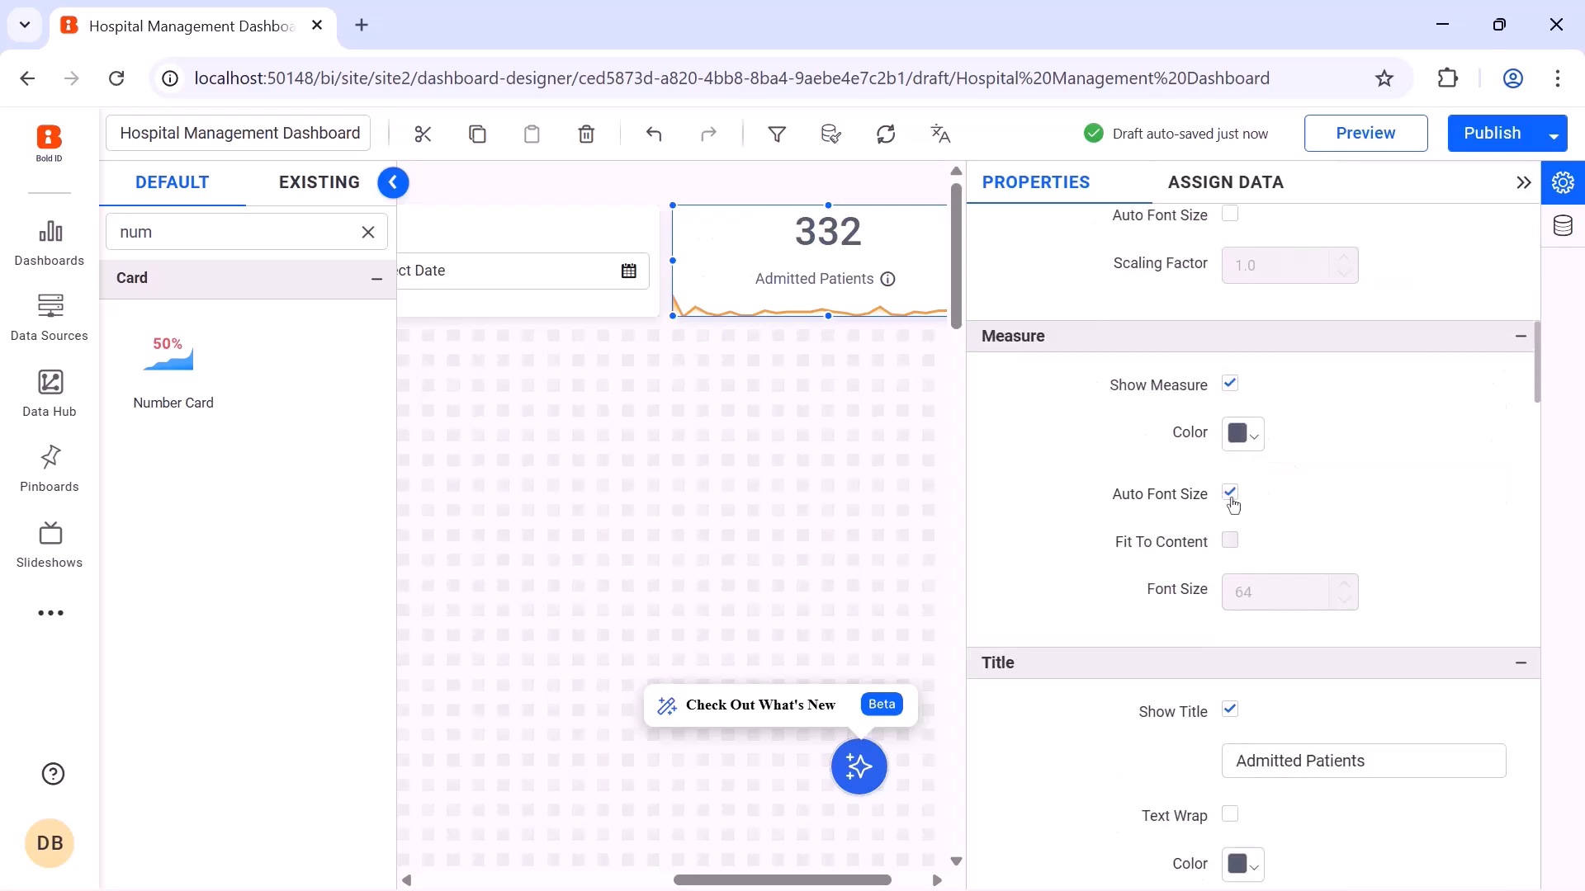
click(1230, 494)
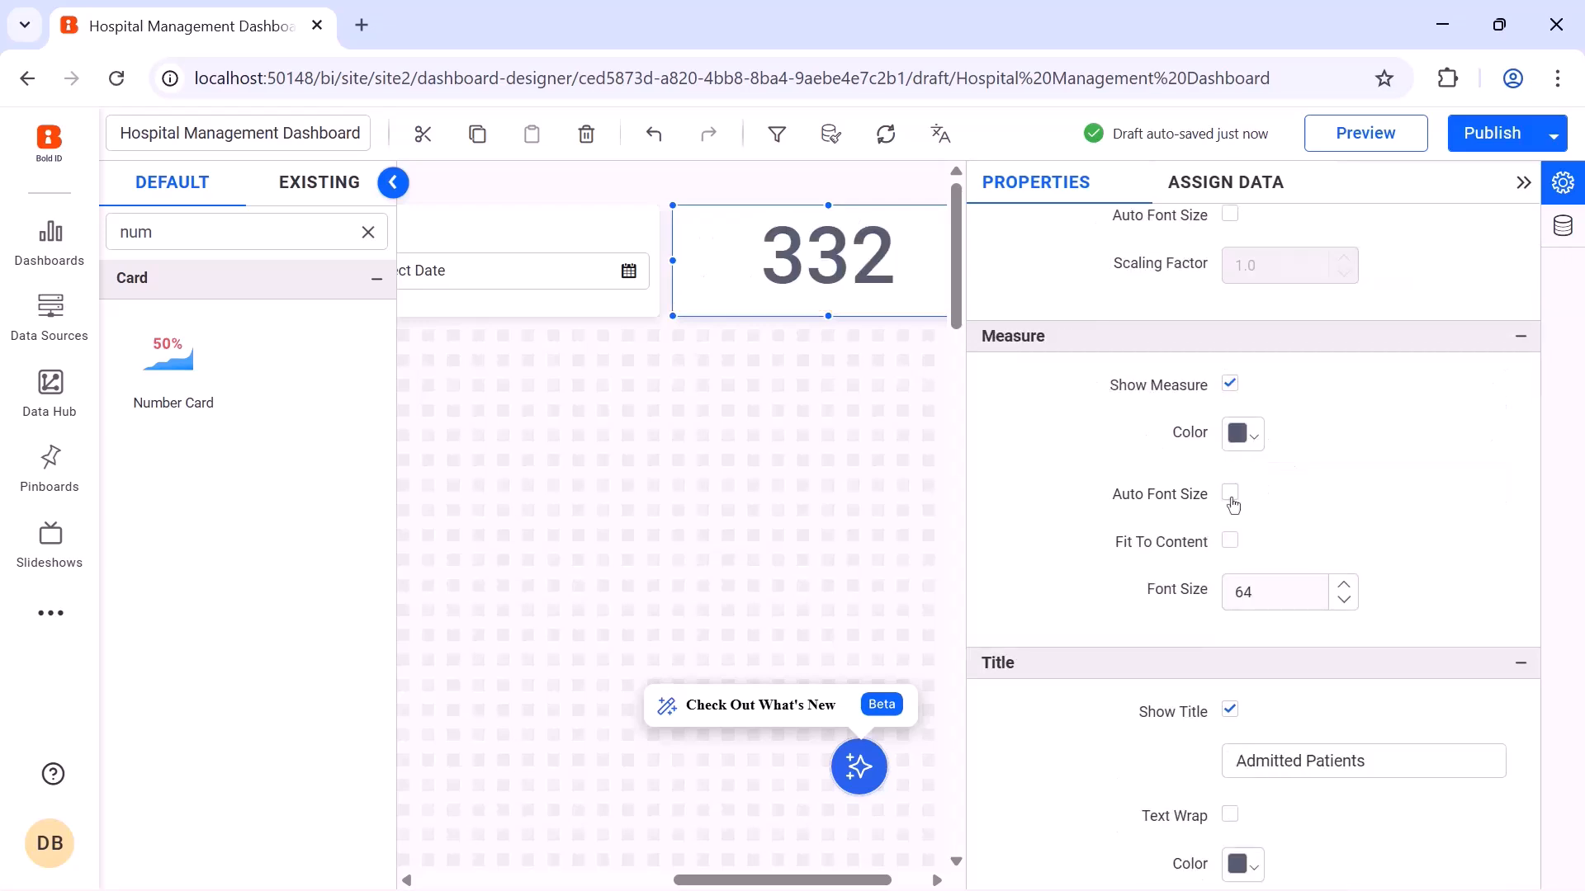
double_click(1274, 592)
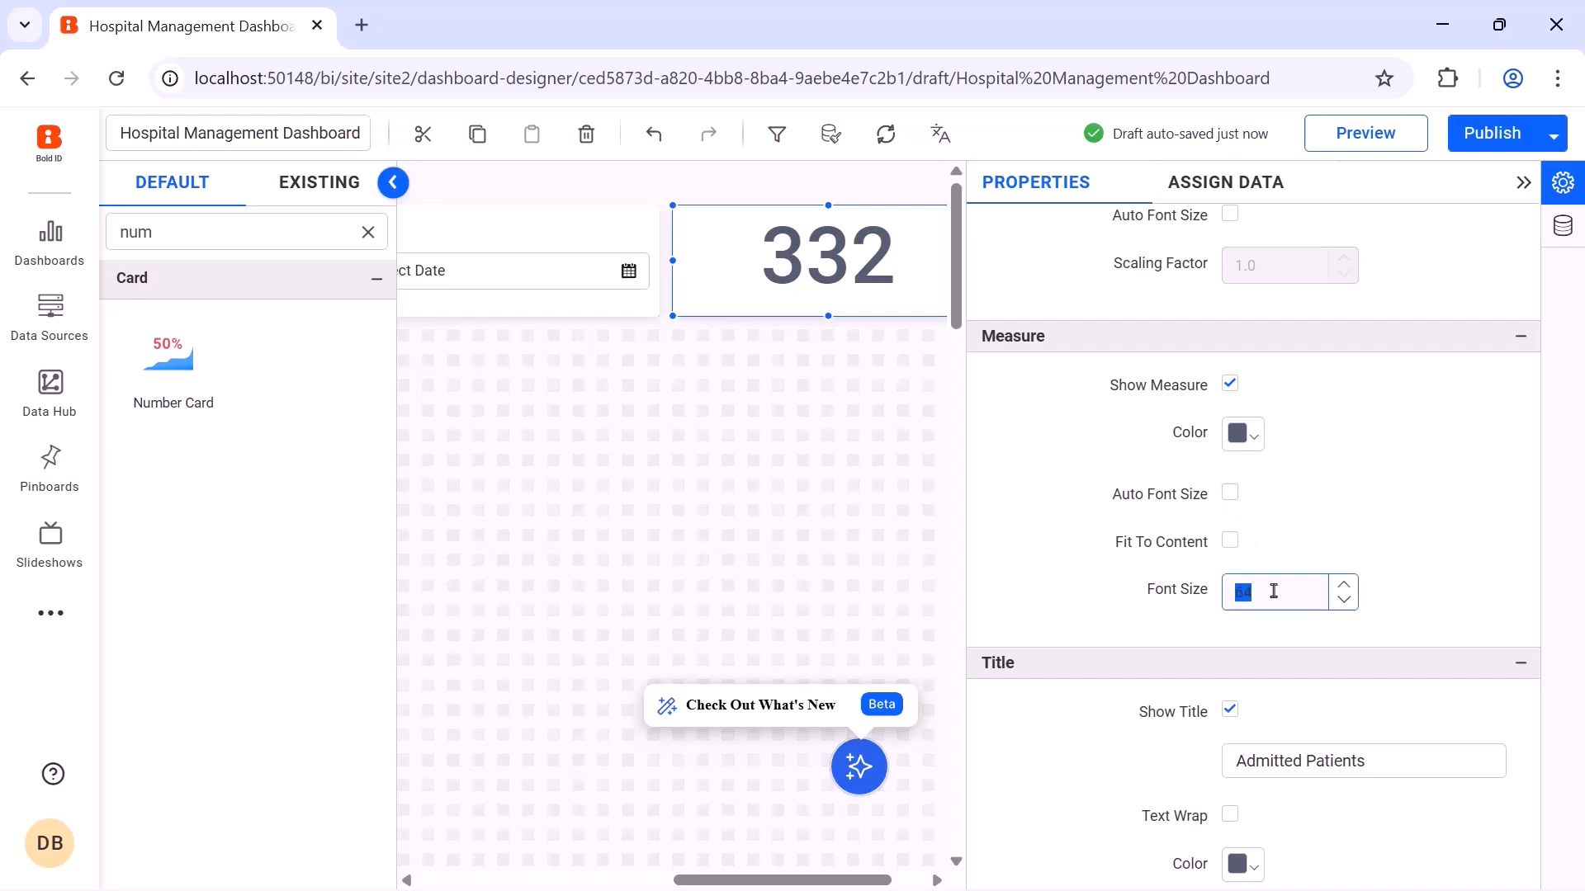
text(32)
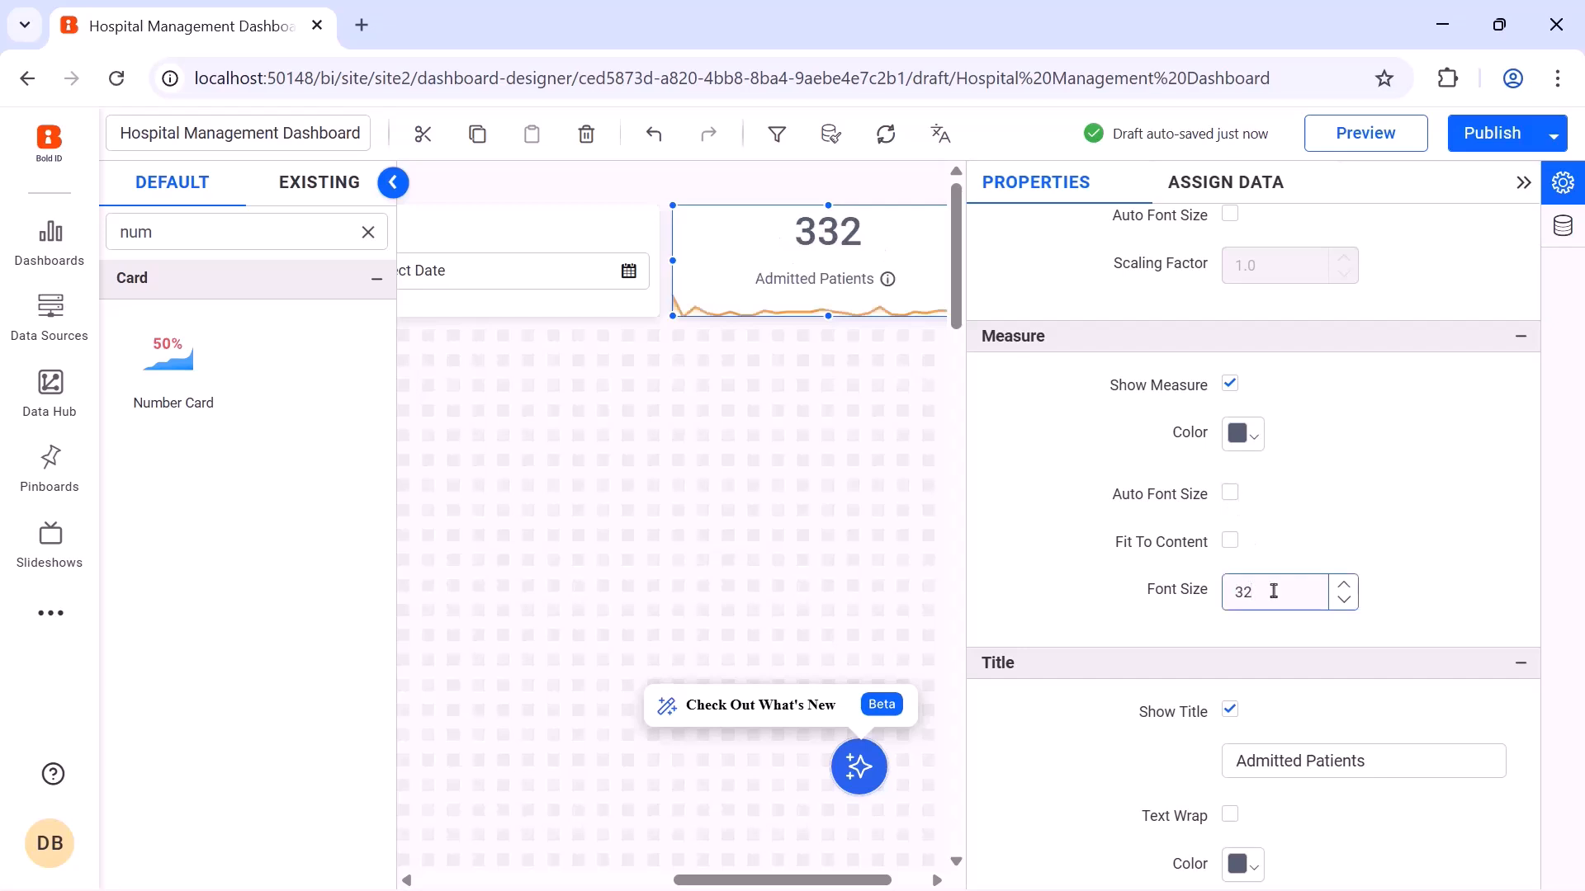
Turn off automatic font sizing for the card's title and set the title position to Top.
scroll(1255, 582, down, 4)
click(1230, 567)
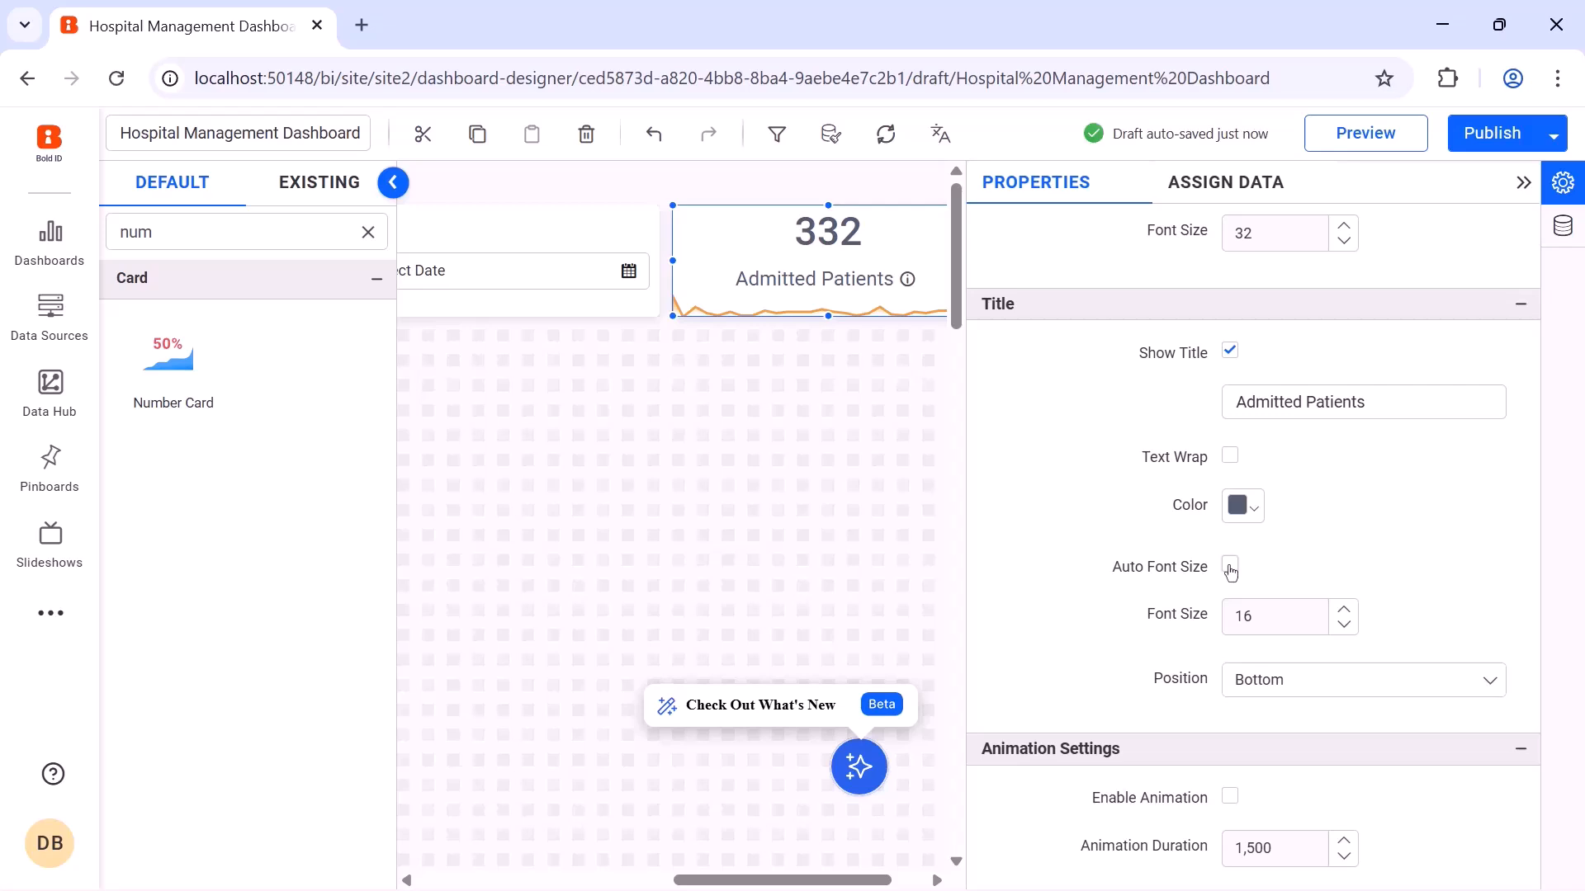
click(1330, 685)
click(1336, 725)
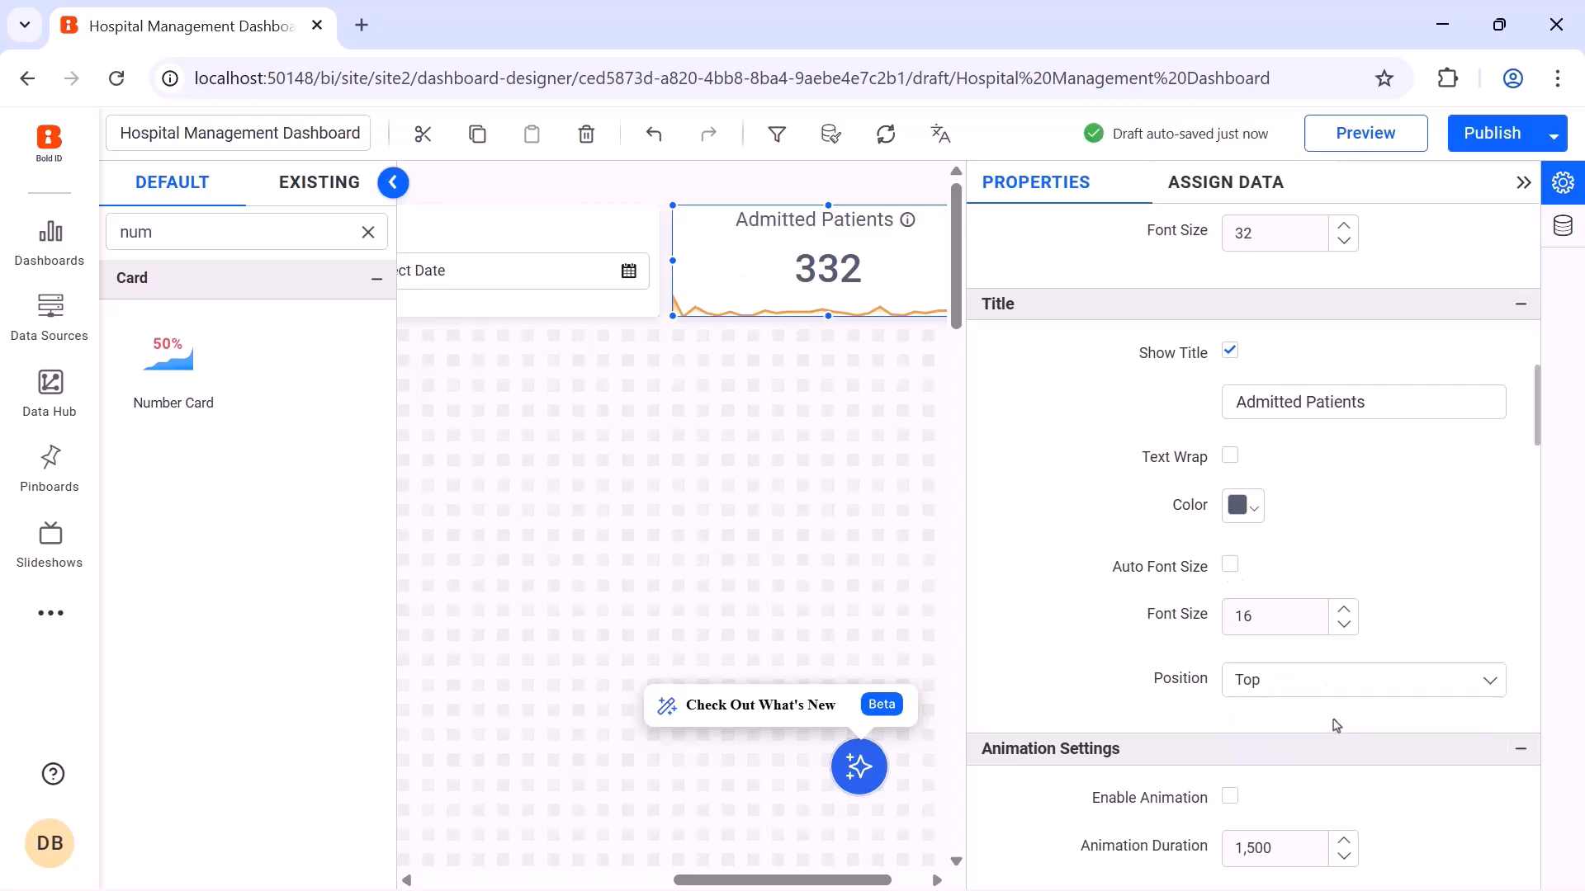
Enable the card's animation and set the image mode to Fill for both its image and its background.
scroll(1336, 725, down, 3)
click(1230, 510)
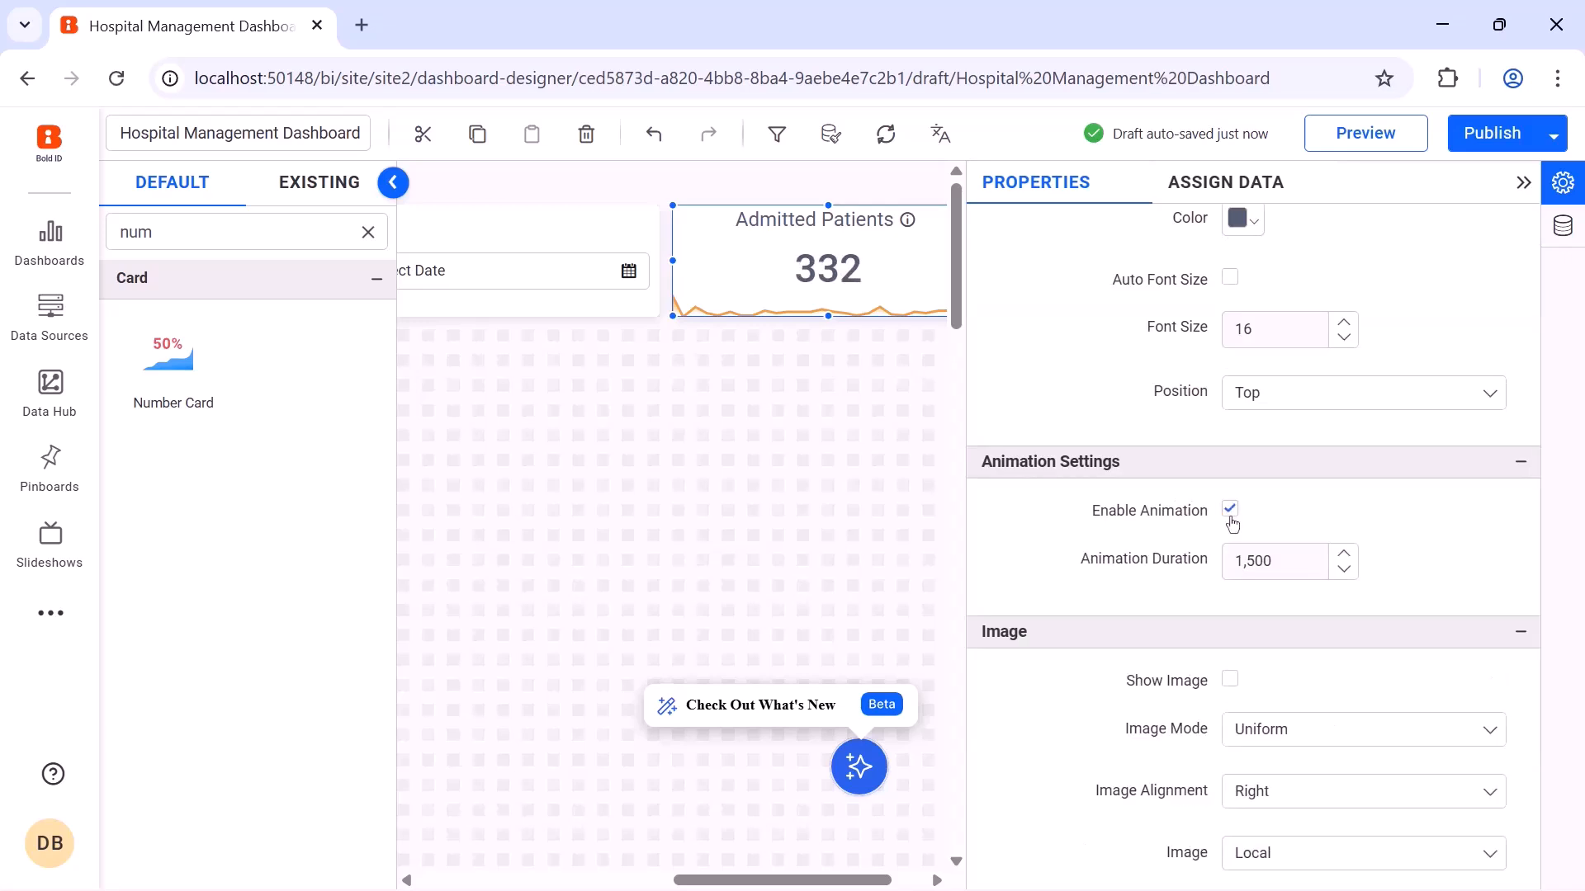
scroll(1271, 413, down, 4)
click(1285, 380)
click(1284, 444)
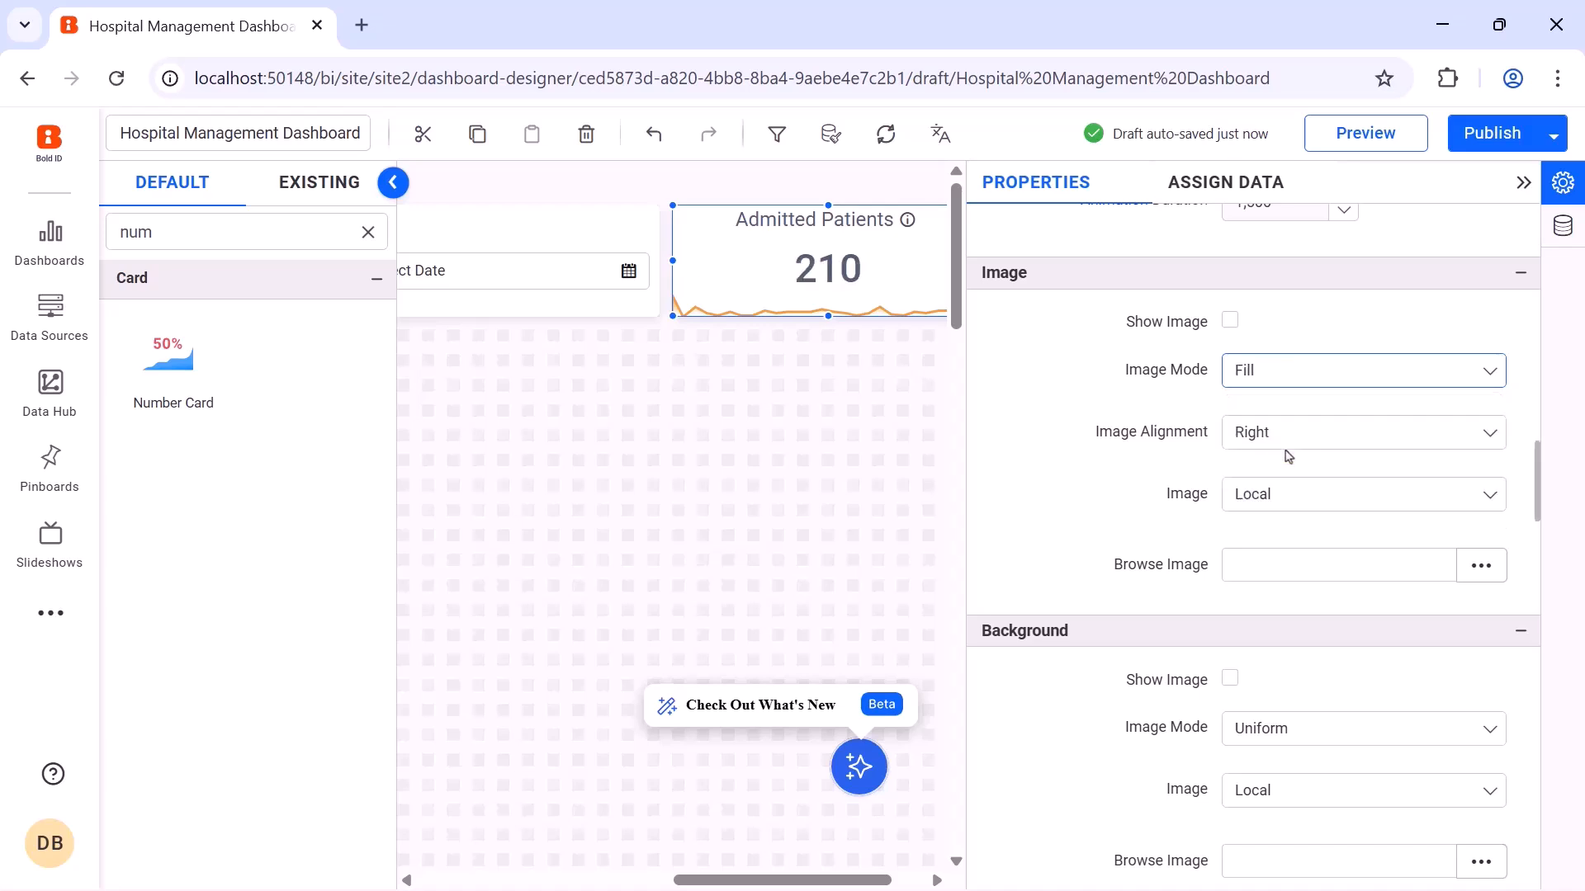
click(1287, 728)
click(1290, 803)
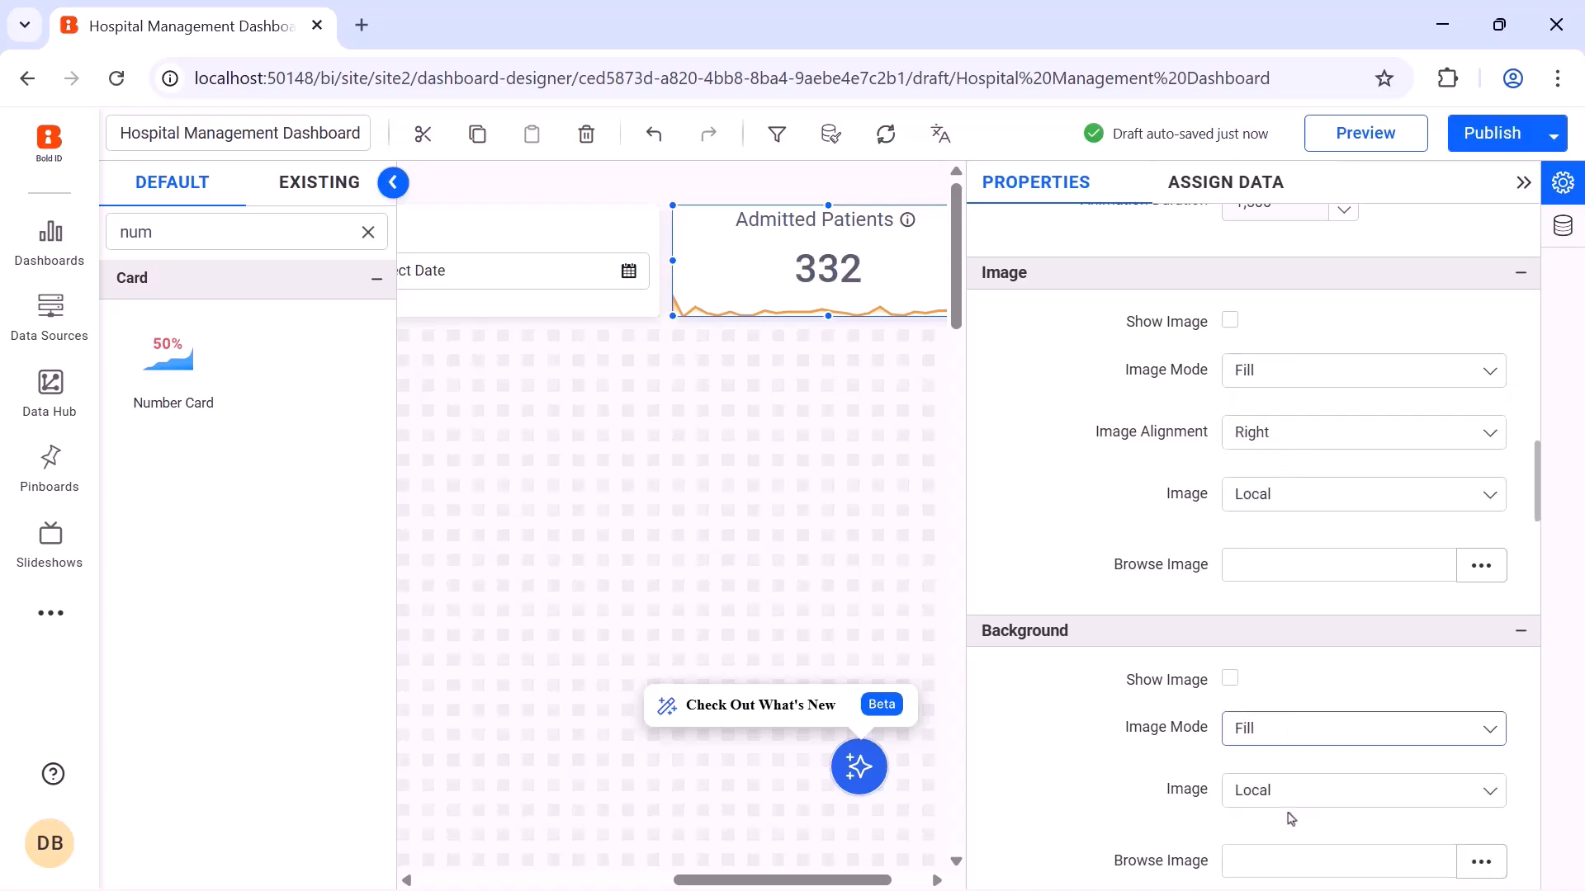
Set the card's sparkline color to rgba(86,73,148,1).
scroll(1292, 819, down, 7)
click(1242, 504)
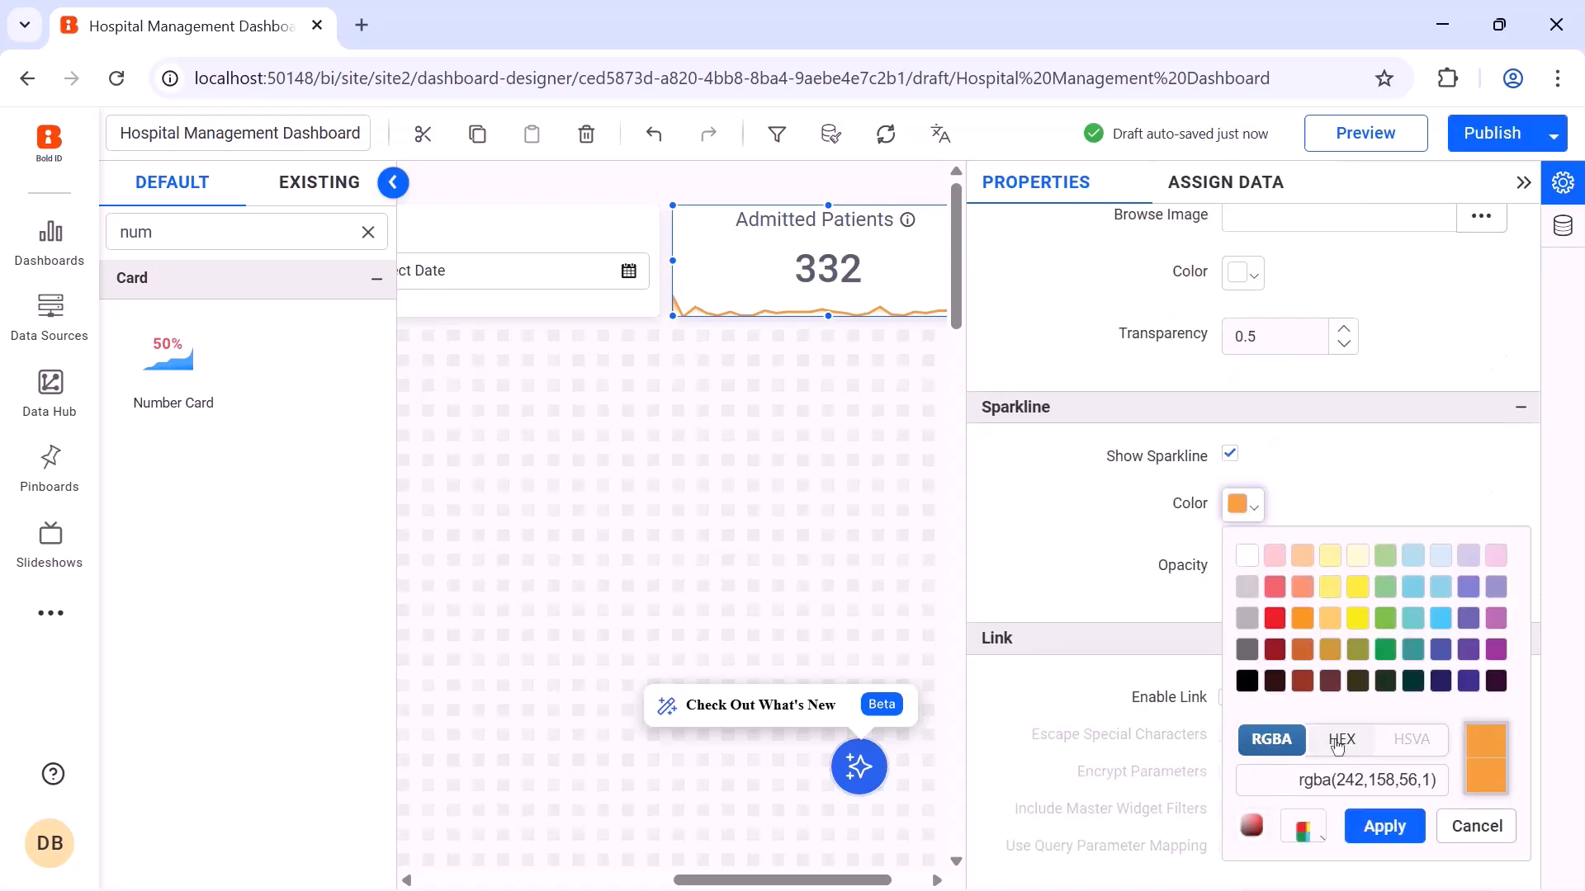
drag(1343, 780, 1427, 786)
text(86,73,168,1)
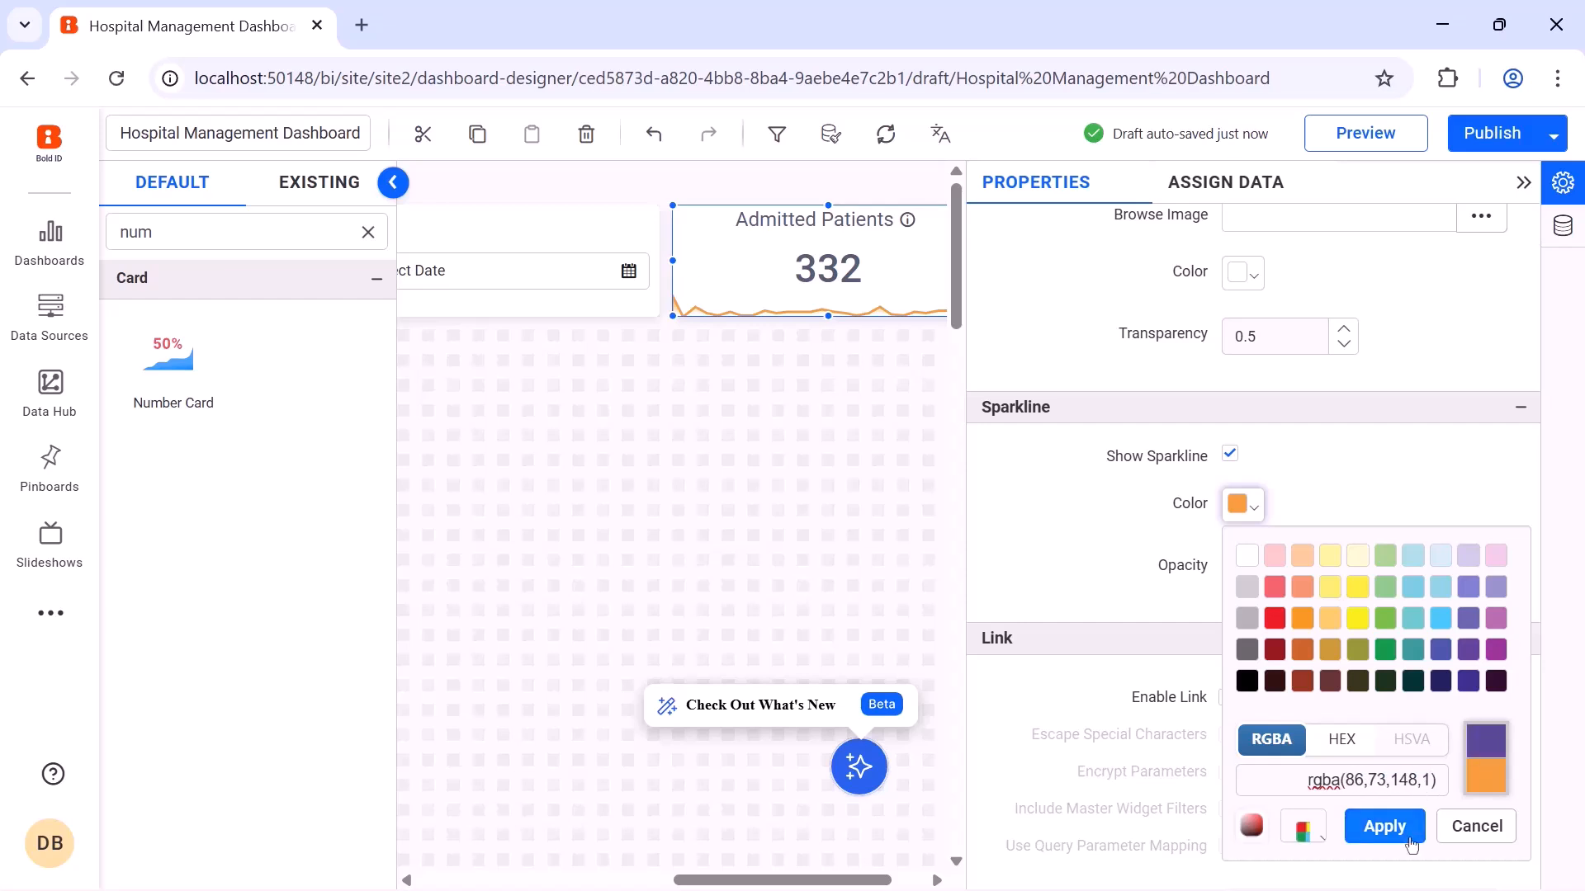
click(1391, 828)
Disable the maximize view option for the Admitted Patients card.
scroll(1403, 825, down, 10)
click(1230, 559)
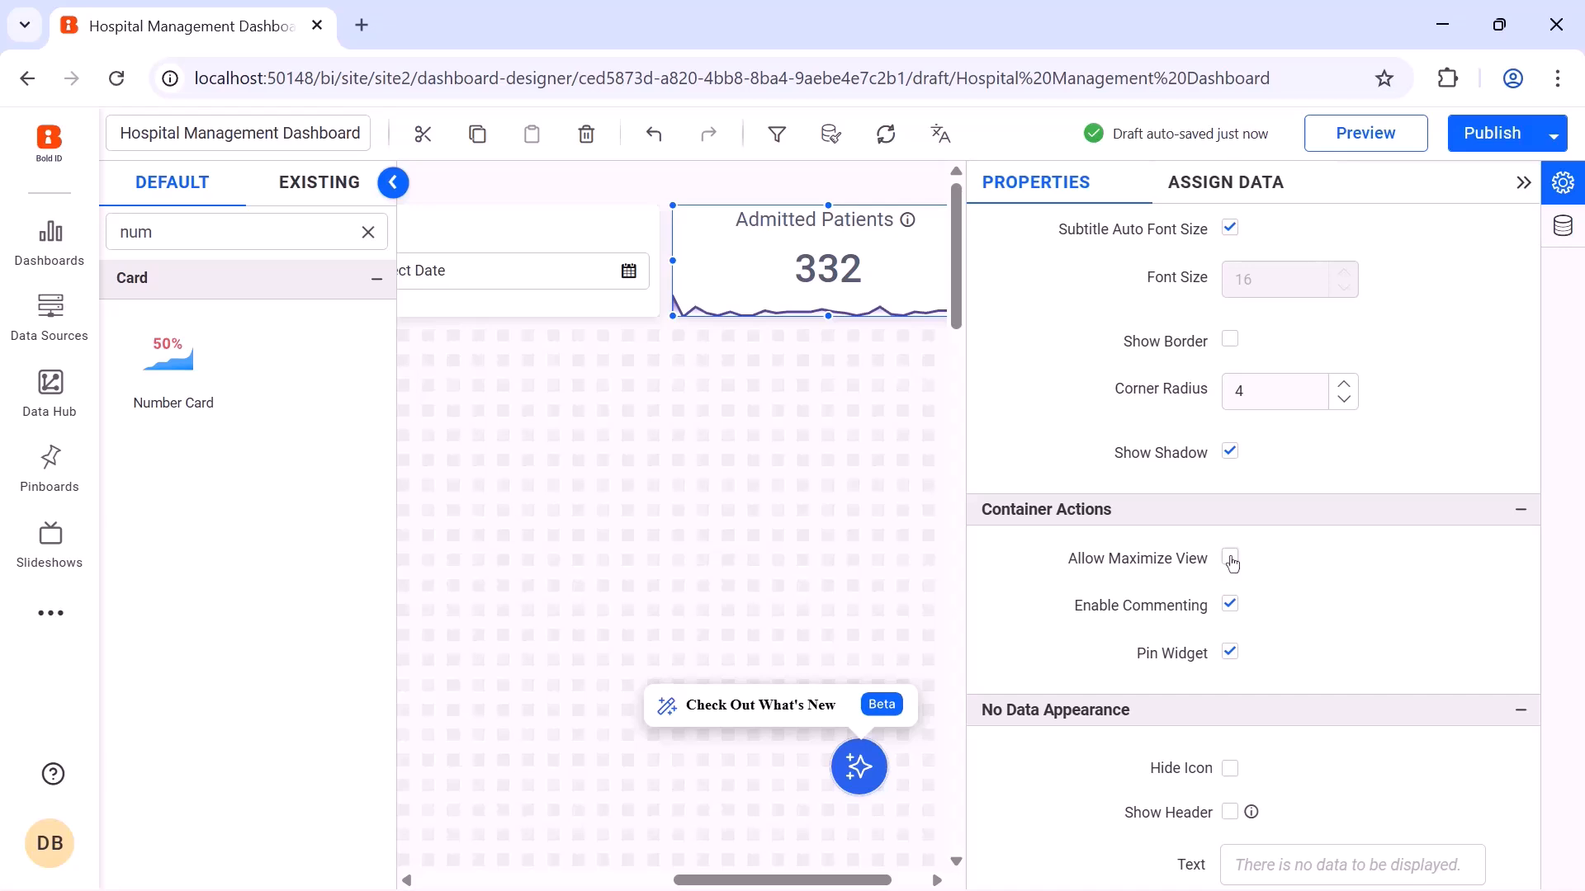
click(1523, 182)
Add a Bar chart below the Hospitals filter and enlarge it to span the Hospitals and Specialization widgets.
click(368, 232)
text(bar)
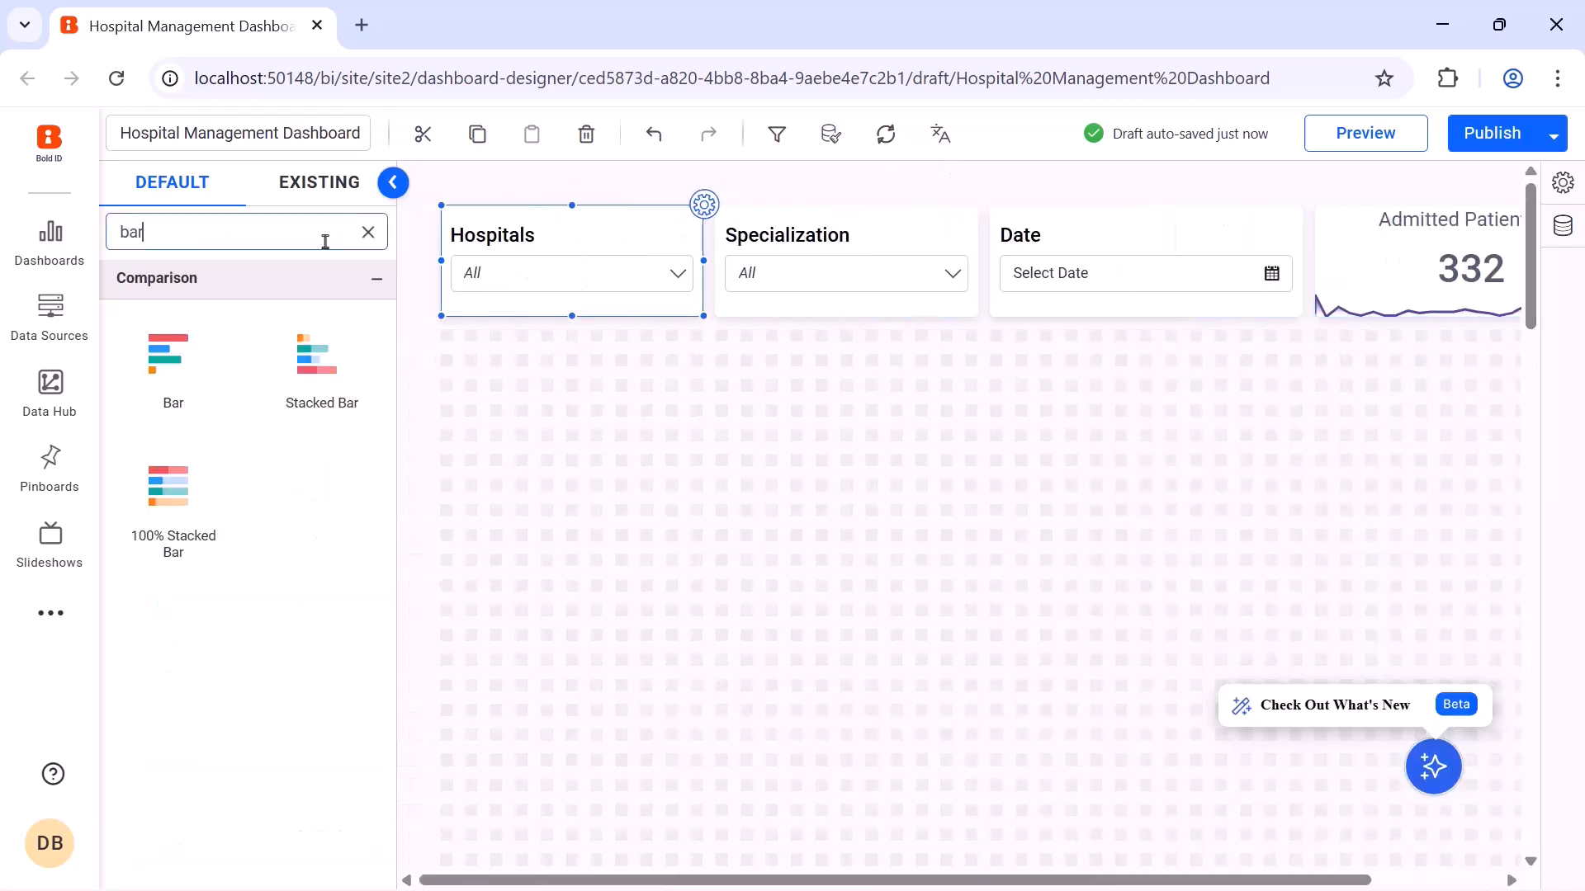
drag(169, 353, 441, 343)
drag(579, 466, 967, 756)
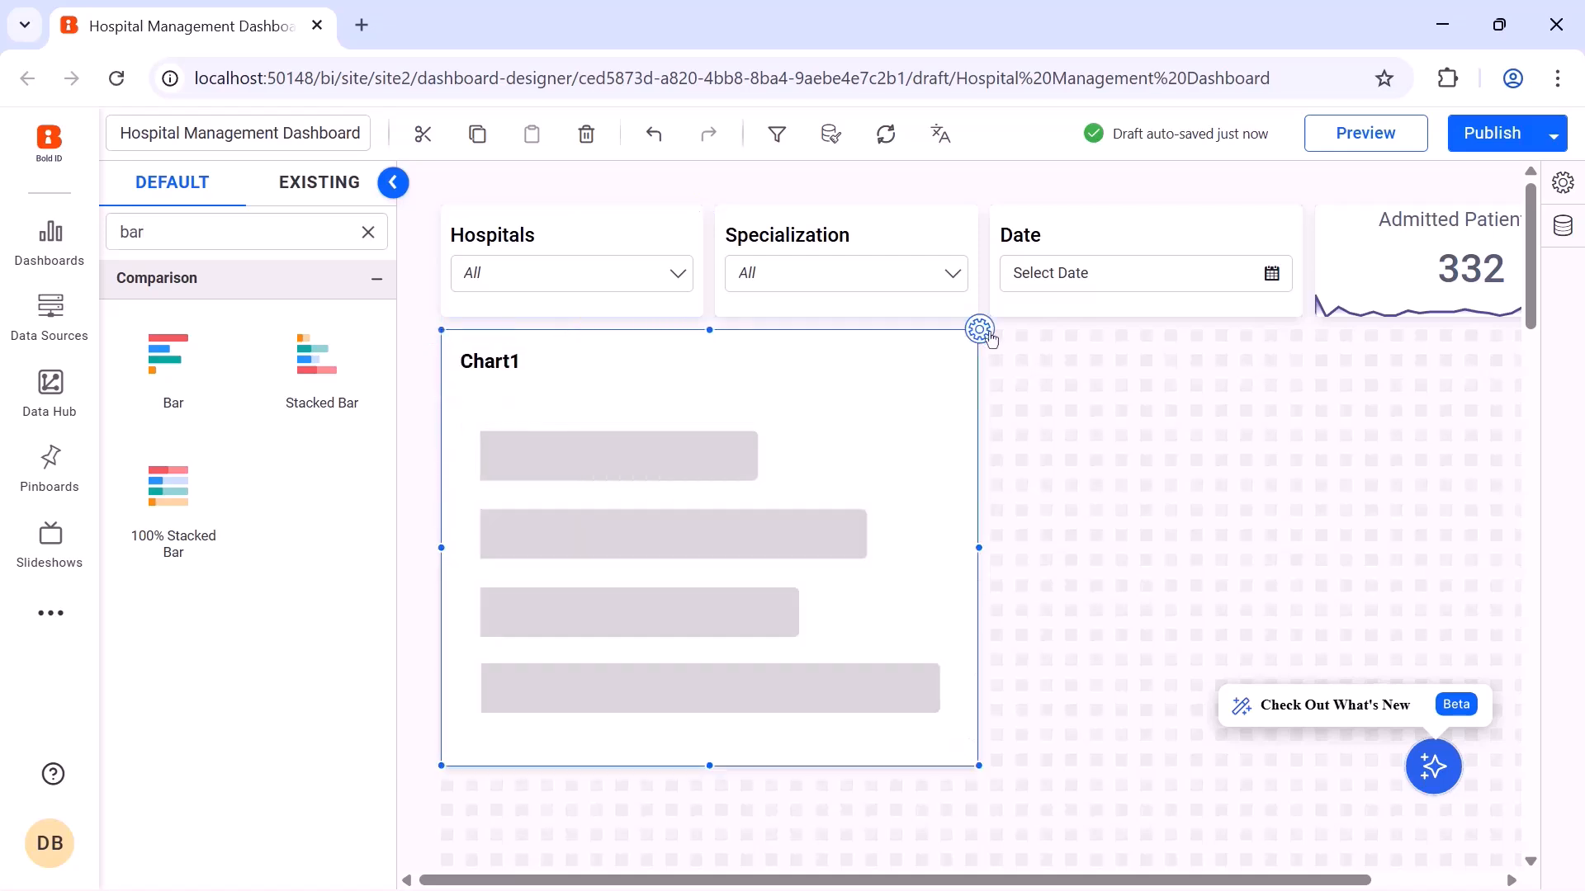
Rename the new bar chart to "Patients by Specialization".
click(981, 331)
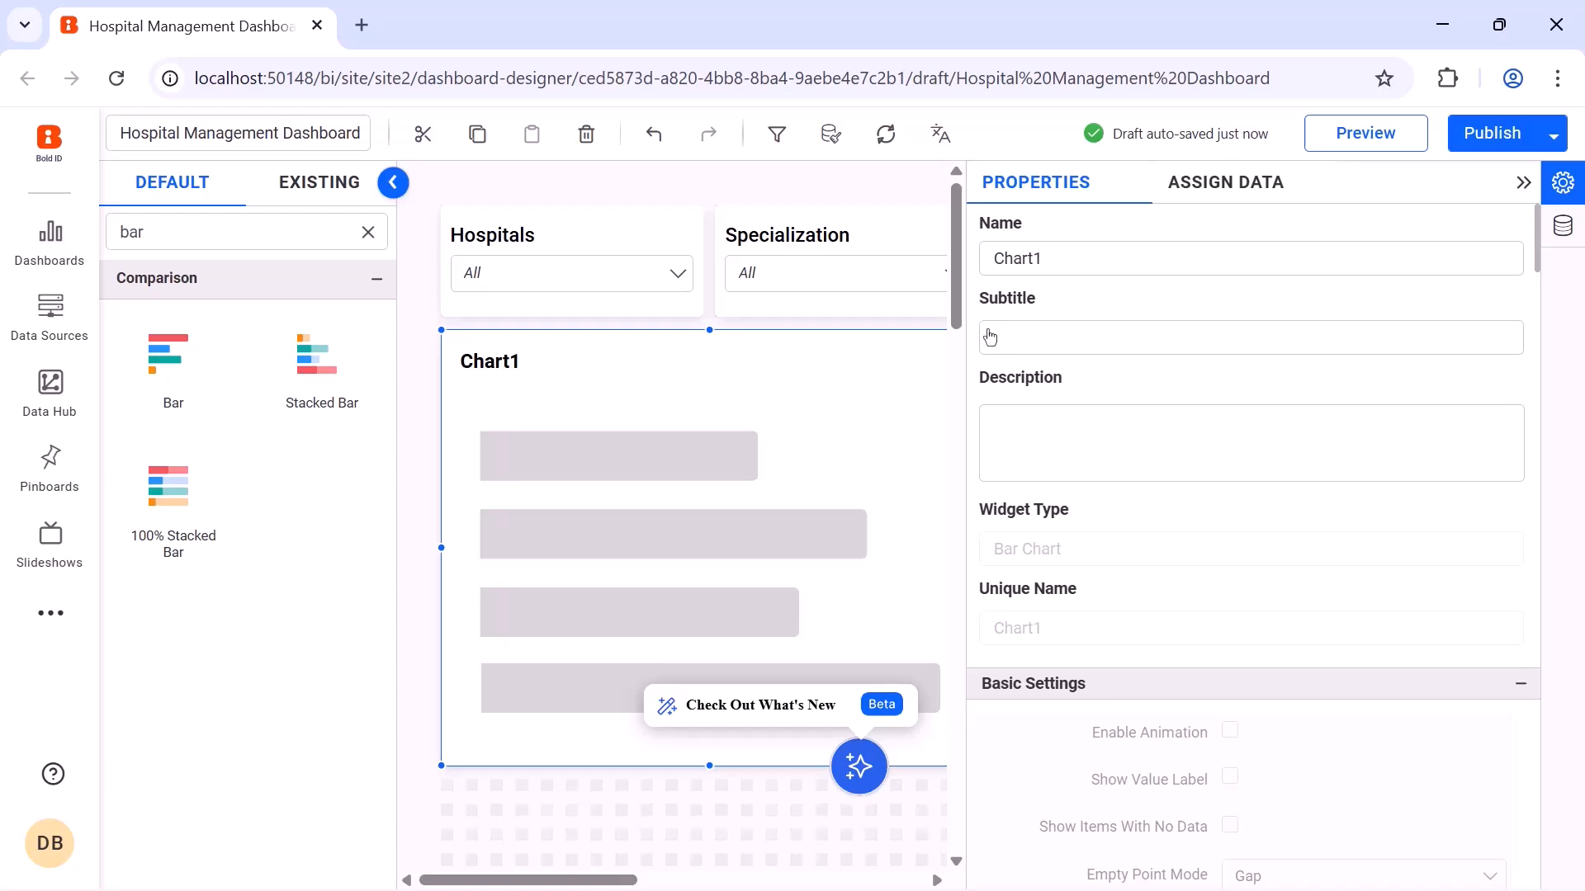
double_click(1125, 260)
key(BackSpace)
text(Patients by Specialization)
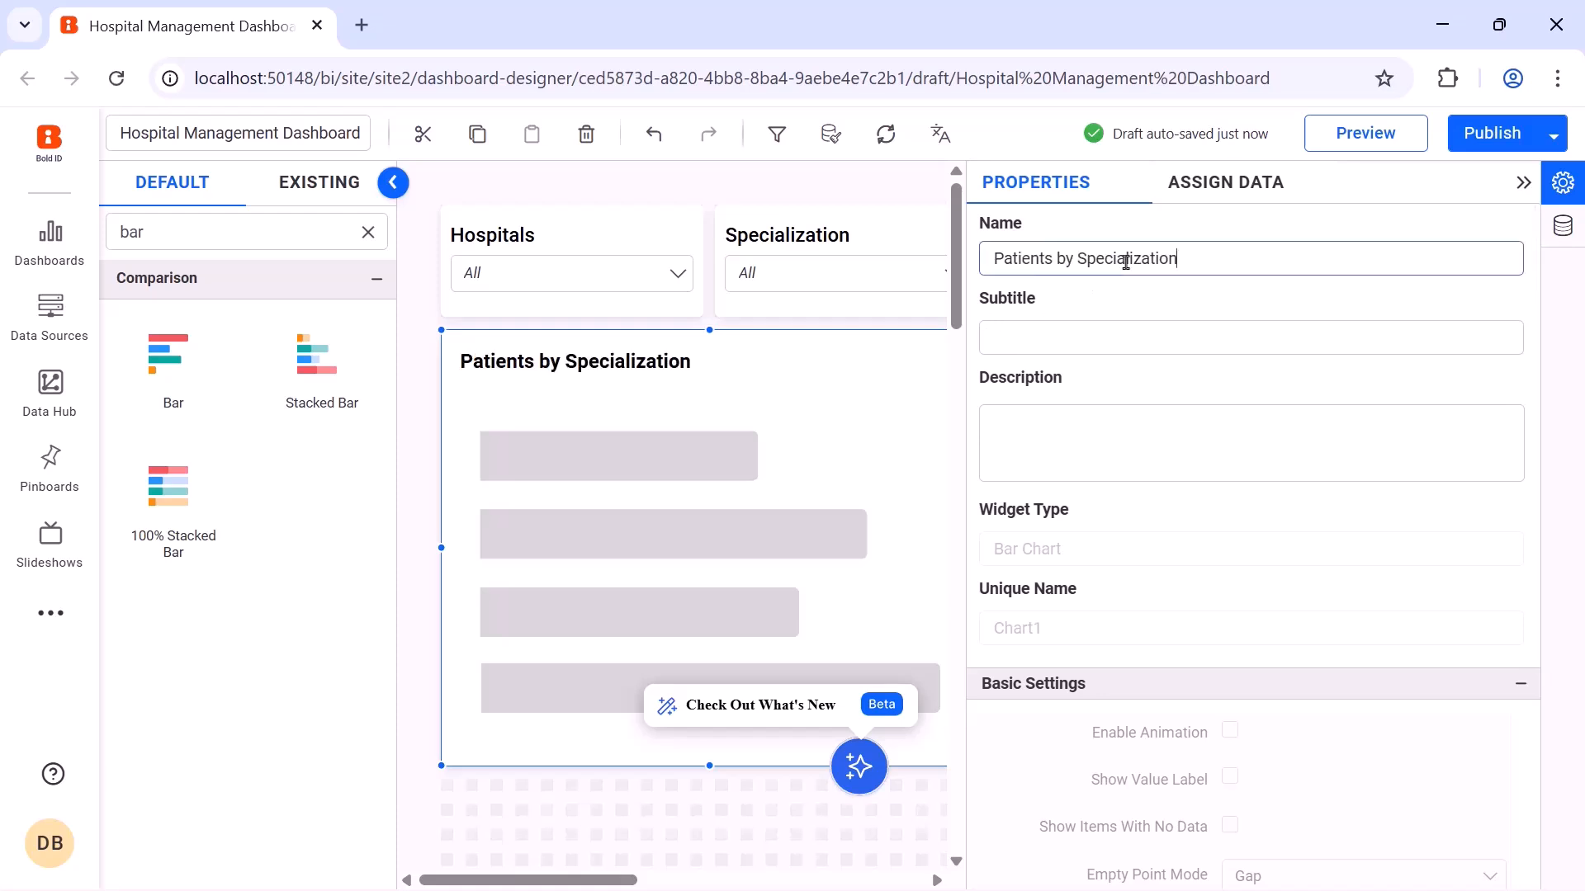
Create a calculated expression named OutPatients with the formula if([Patient_Type]=0,1,0) for the bar chart's data.
click(1242, 185)
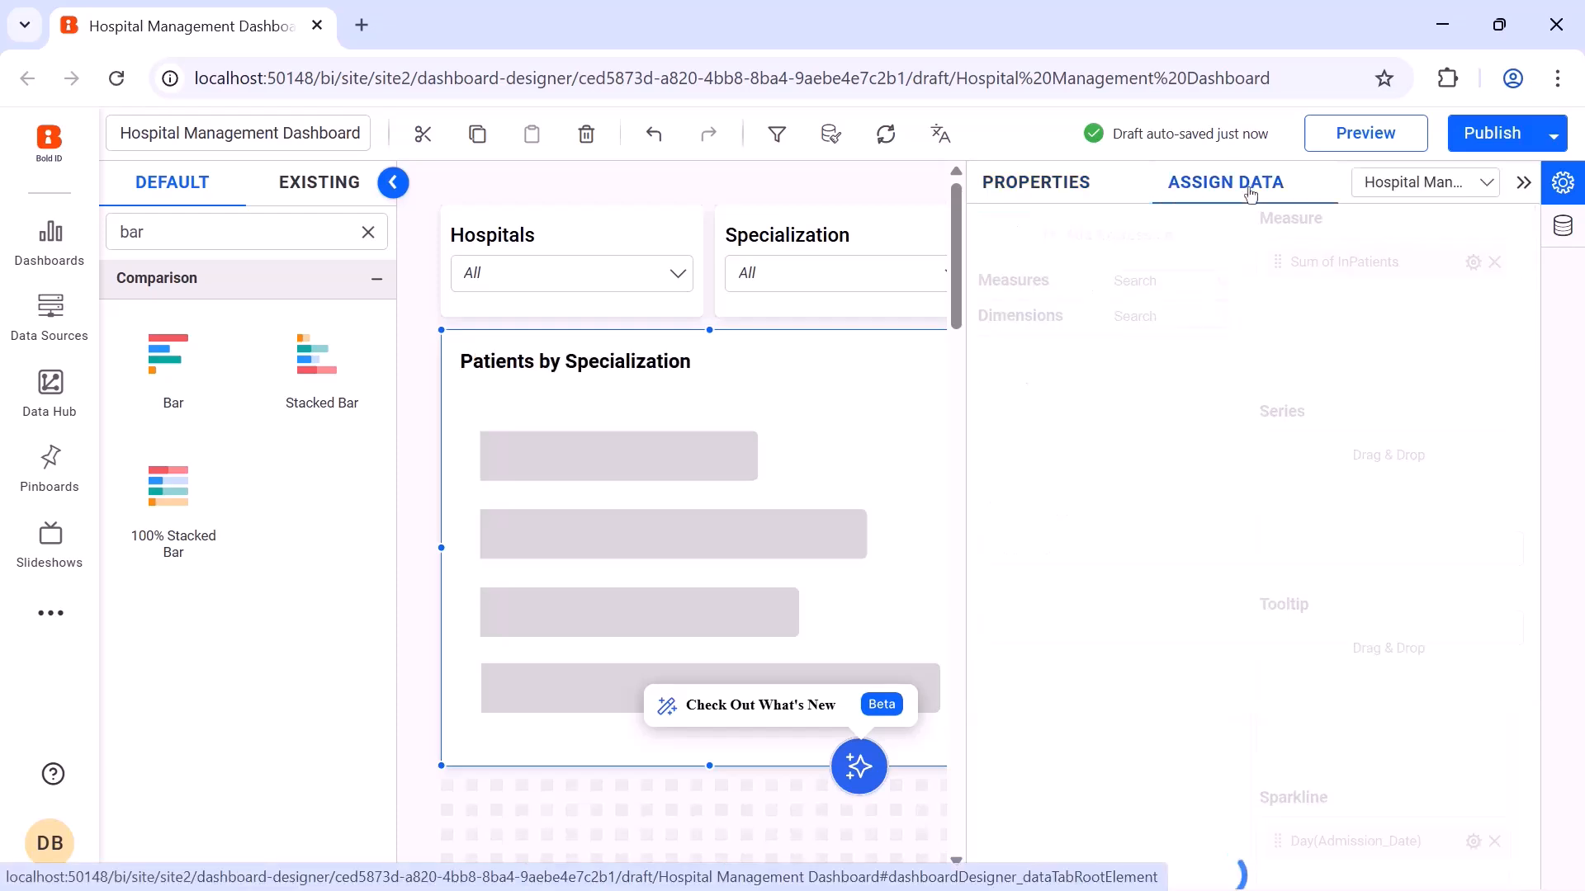
click(1209, 233)
click(377, 814)
double_click(680, 265)
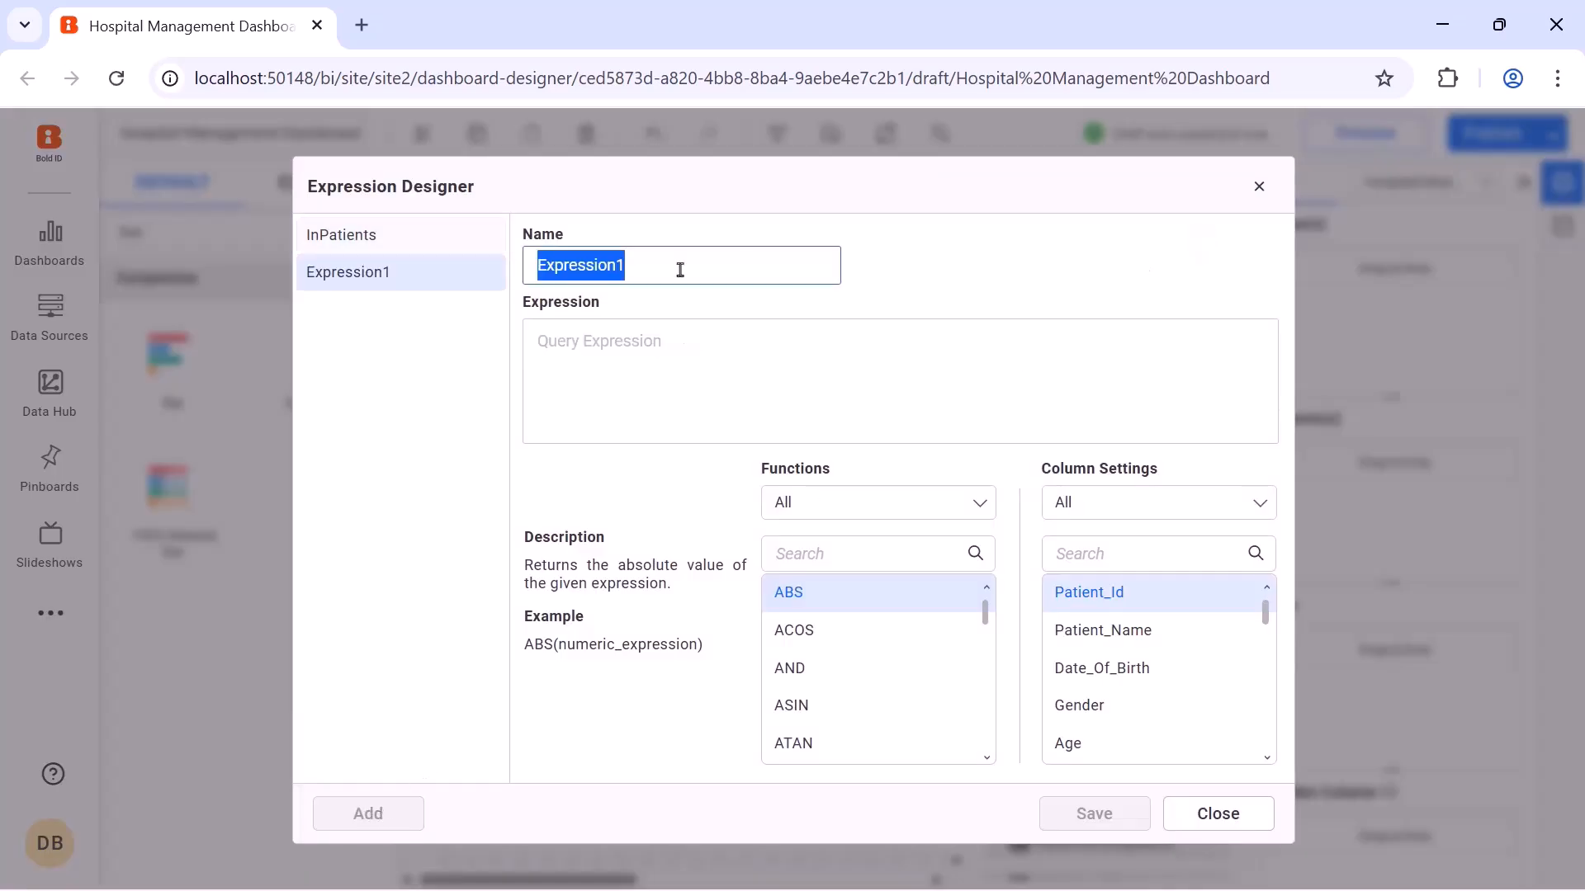
text(OutPatients)
click(674, 347)
text(if([Patient_Type]=0,1,0))
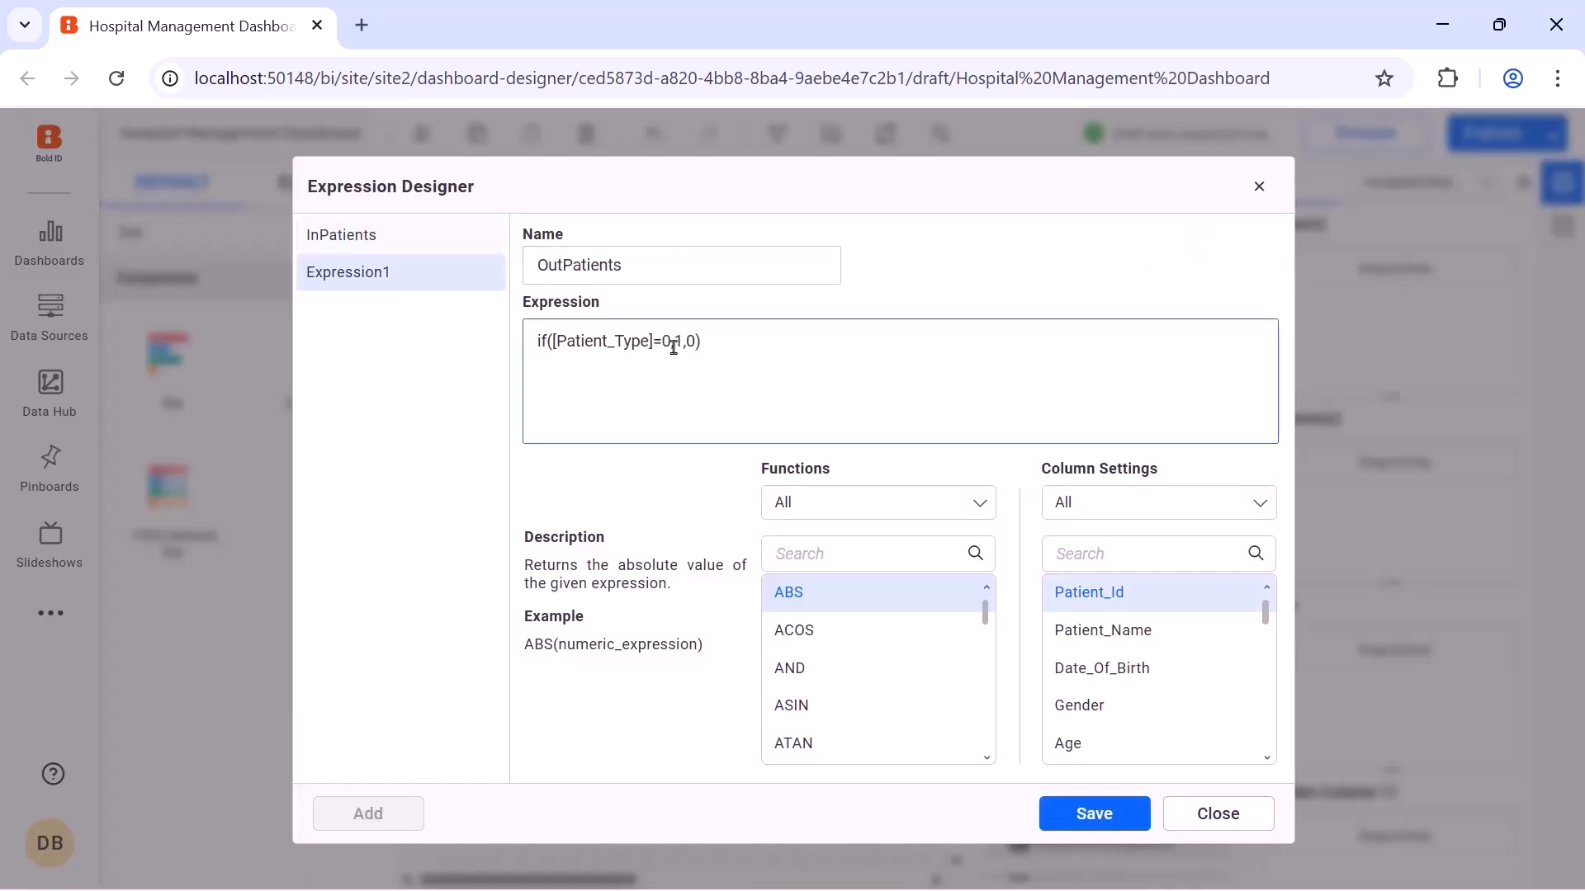
click(1104, 813)
click(1262, 187)
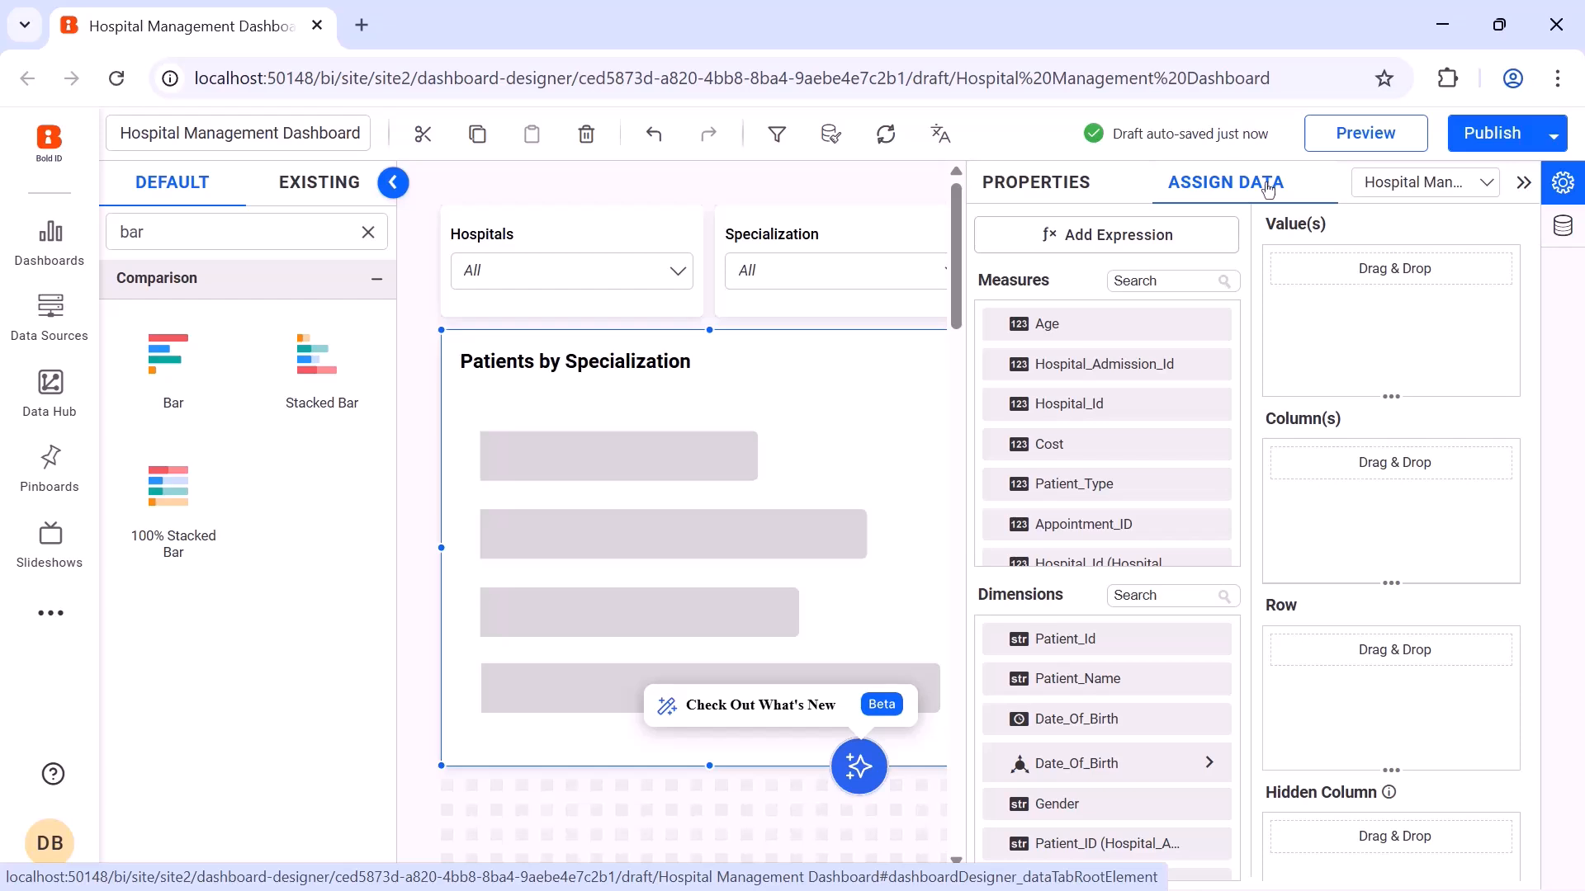
Assign the InPatients measure as a chart value and shorten its display name to InPatients.
click(1191, 281)
text(pat)
drag(1191, 360, 1318, 287)
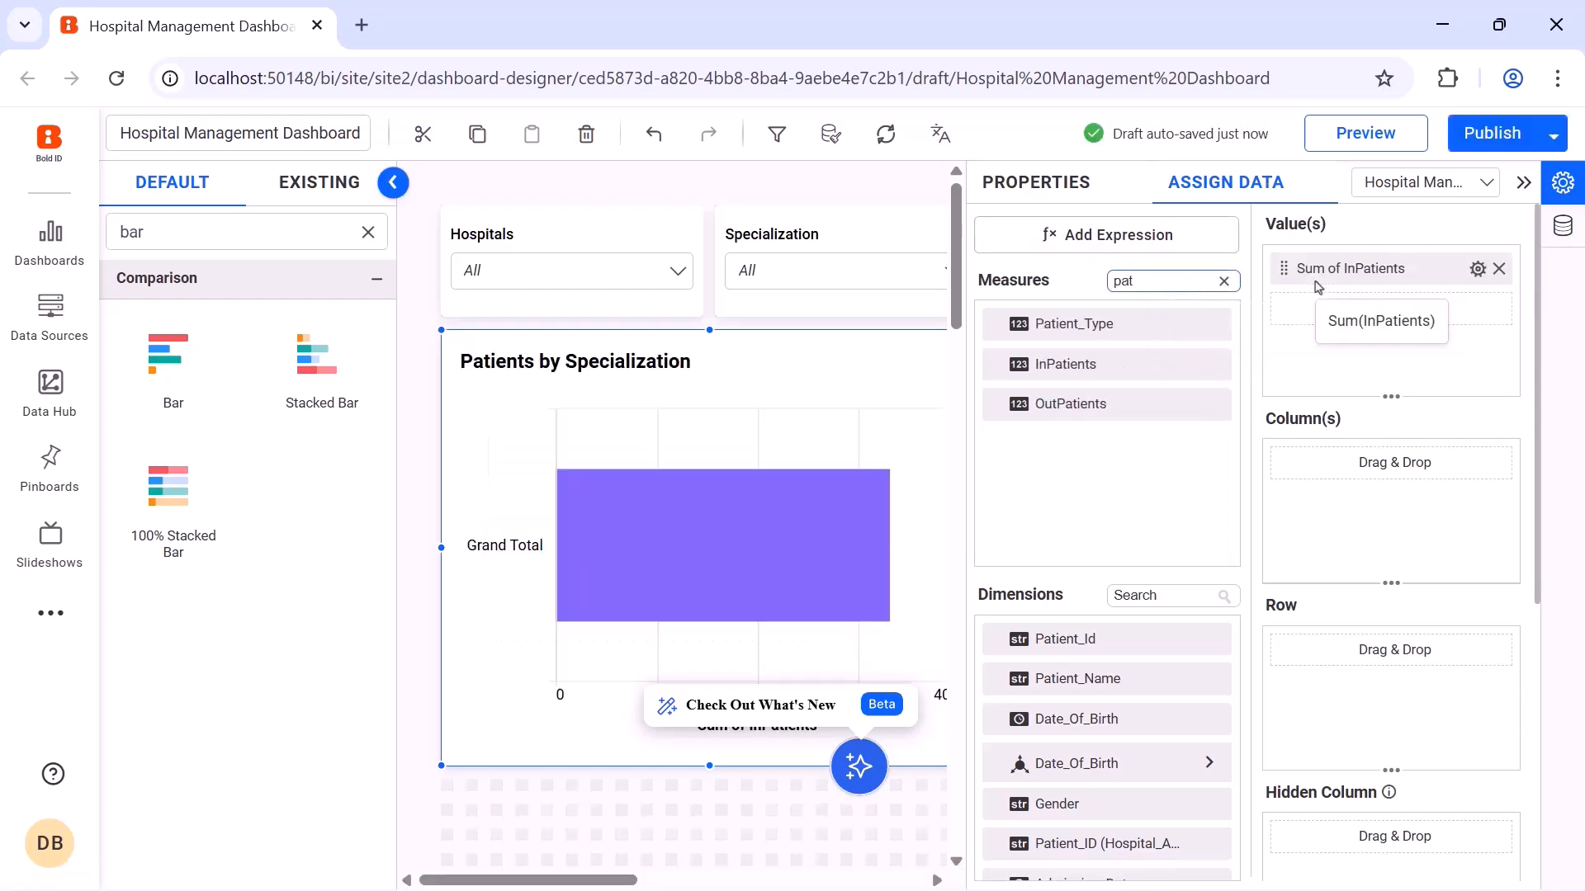
click(1477, 268)
click(1477, 312)
key(shift+Home)
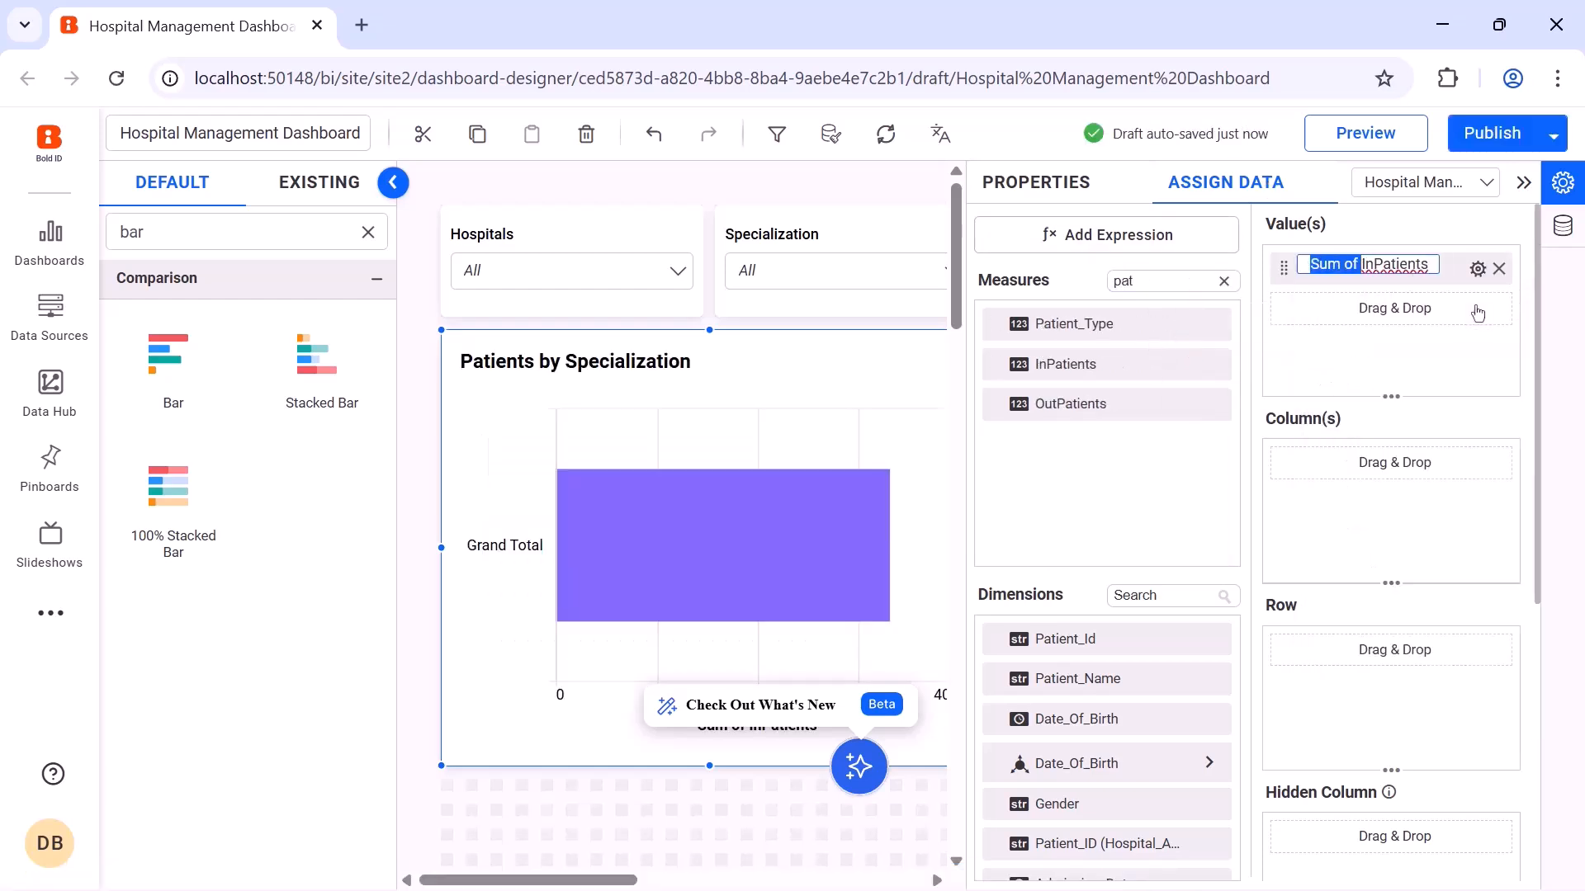
key(BackSpace)
key(Return)
Add the OutPatients measure as a second chart value and shorten its display name to OutPatients.
drag(1193, 409, 1293, 355)
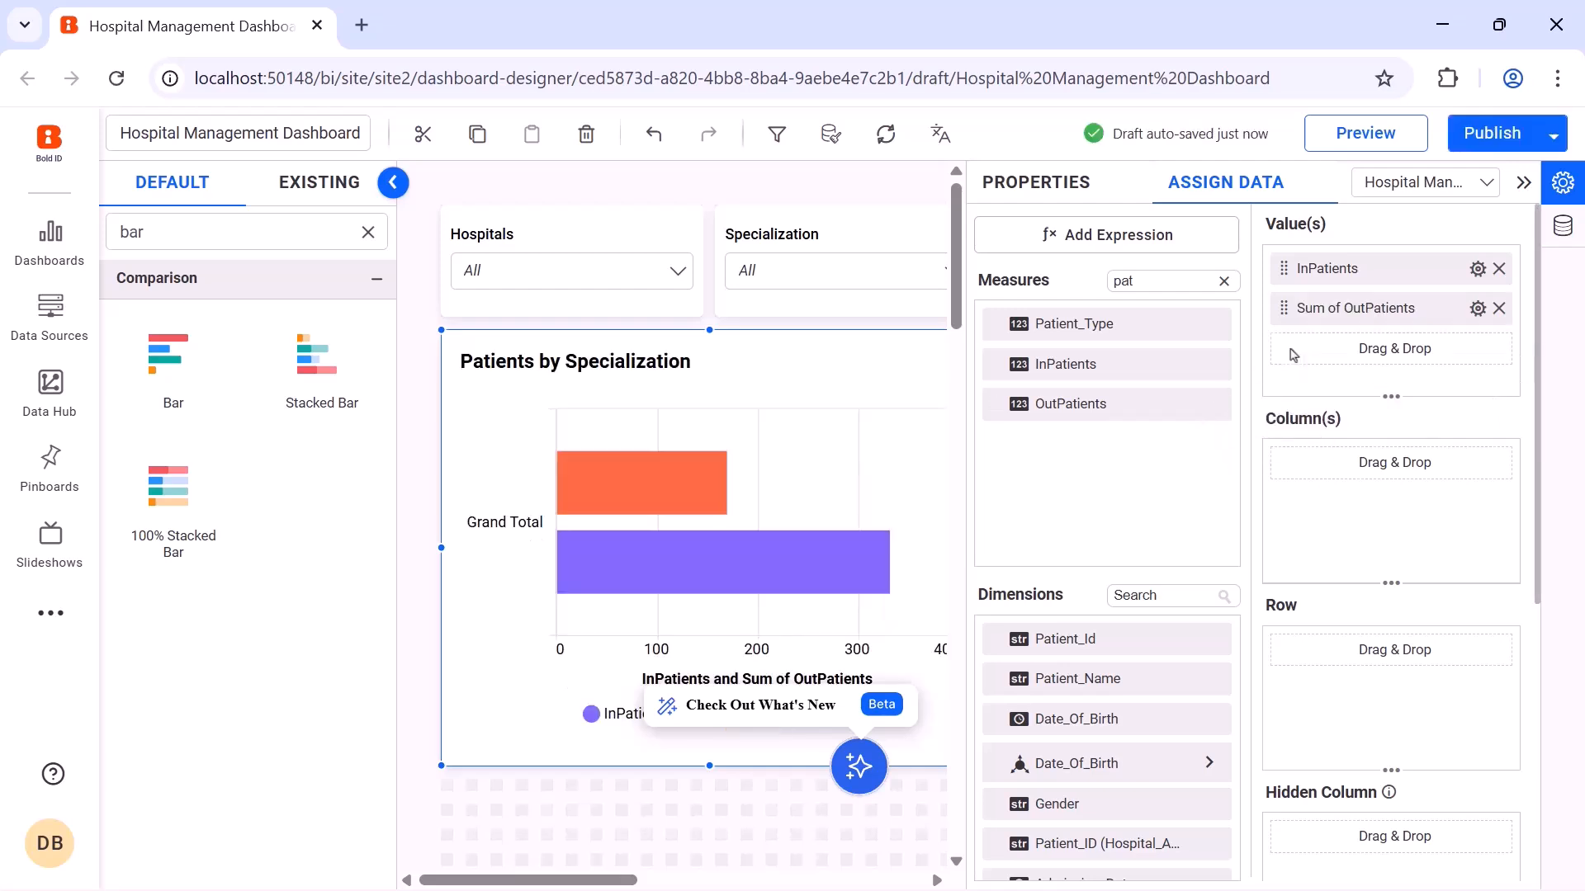
click(1477, 307)
click(1475, 353)
key(shift+Home)
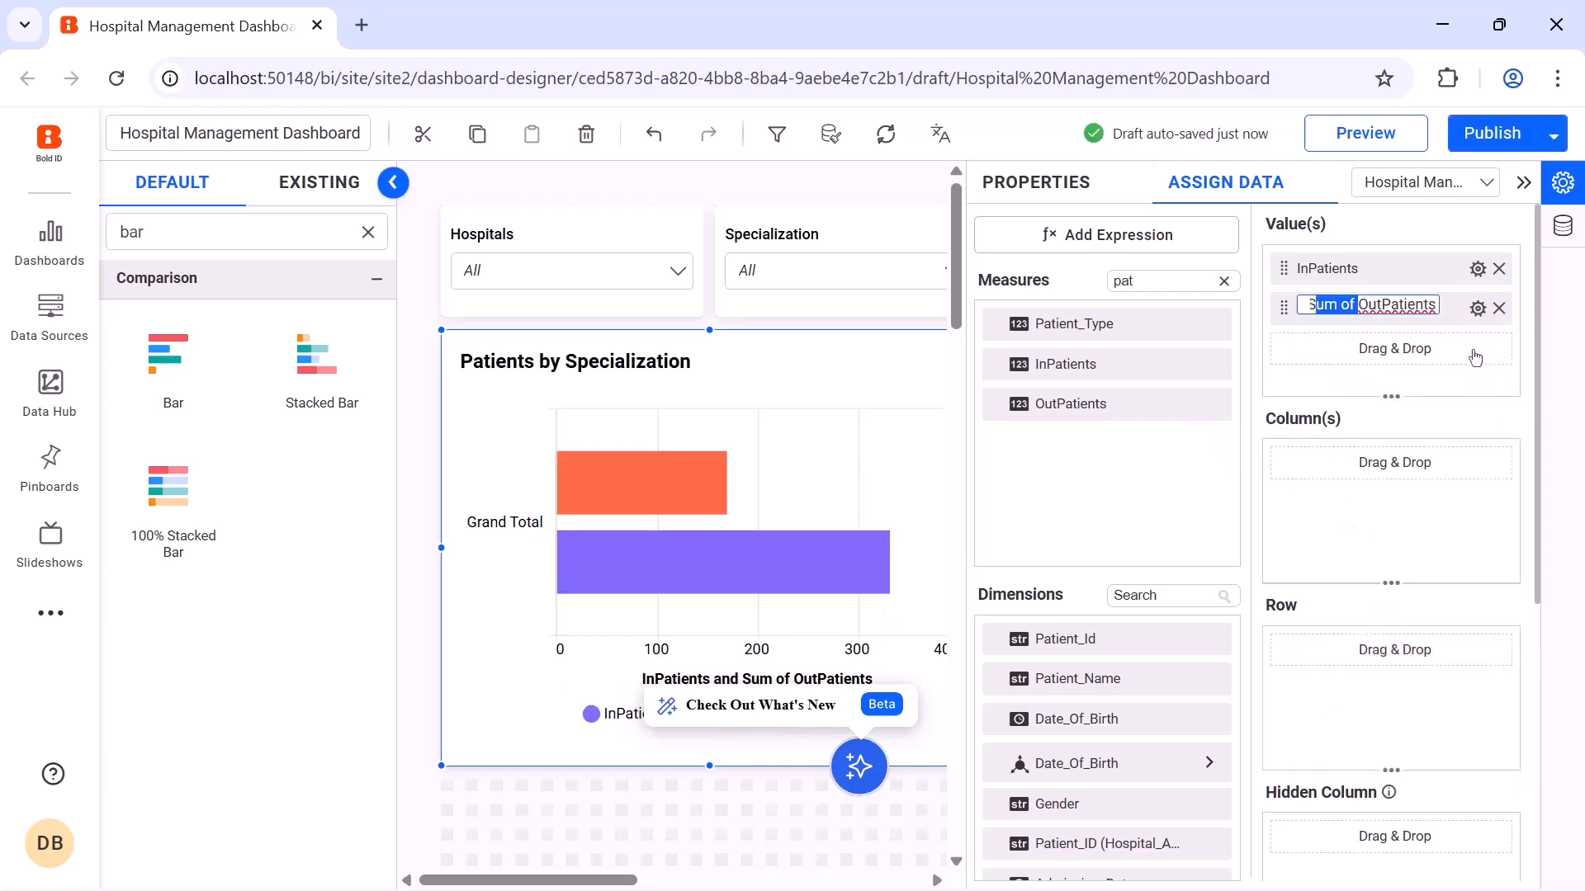
key(BackSpace)
key(Return)
Assign the Specialization dimension as the chart's column.
click(1204, 595)
text(spe)
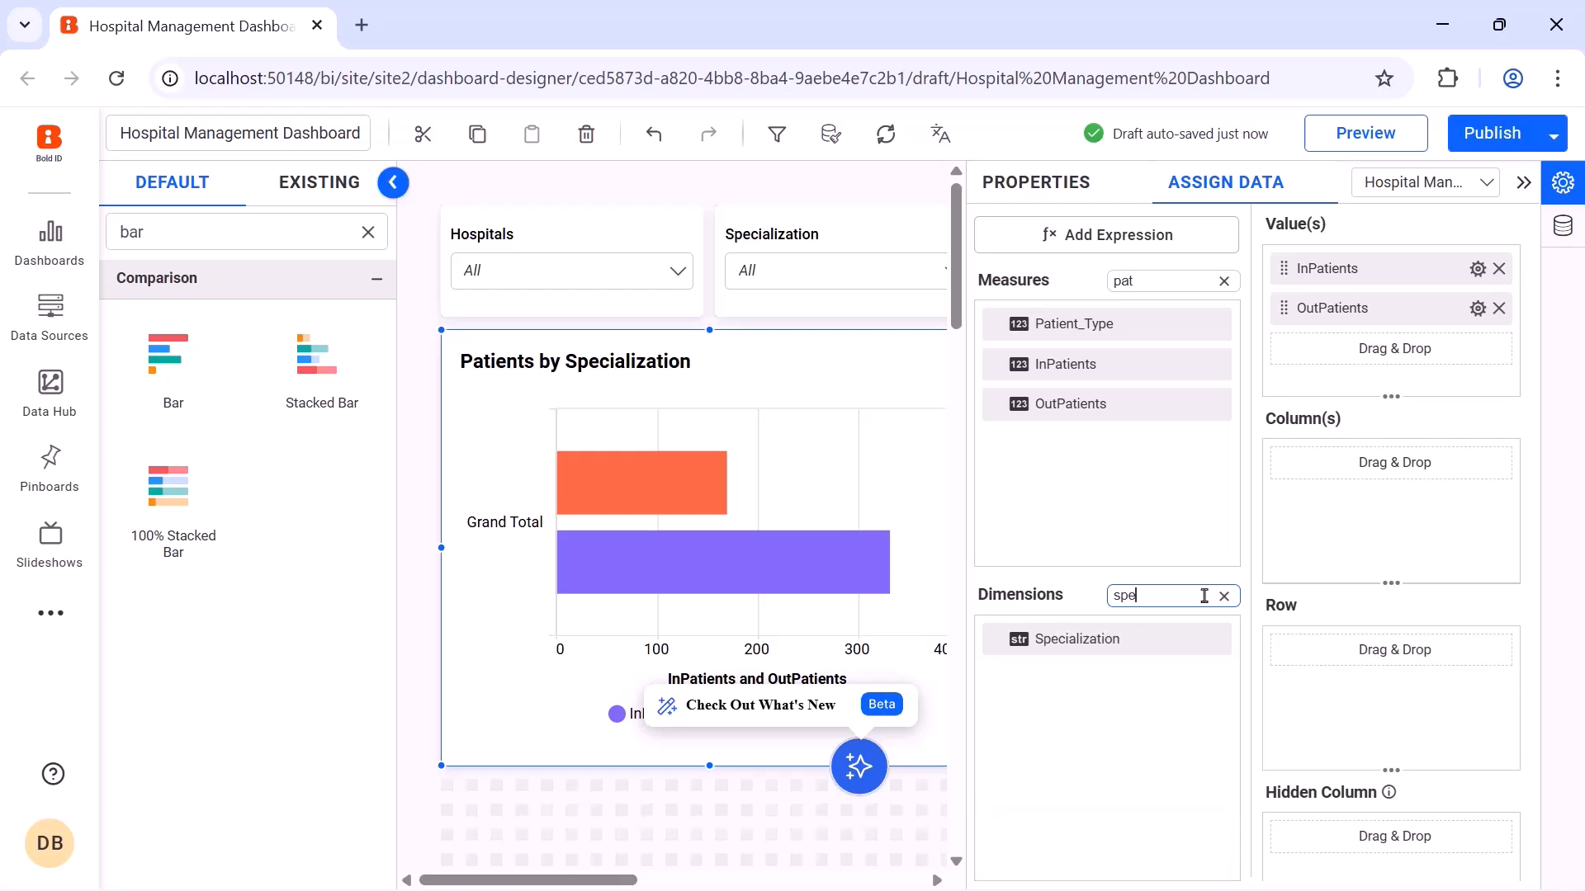
drag(1184, 640, 1285, 499)
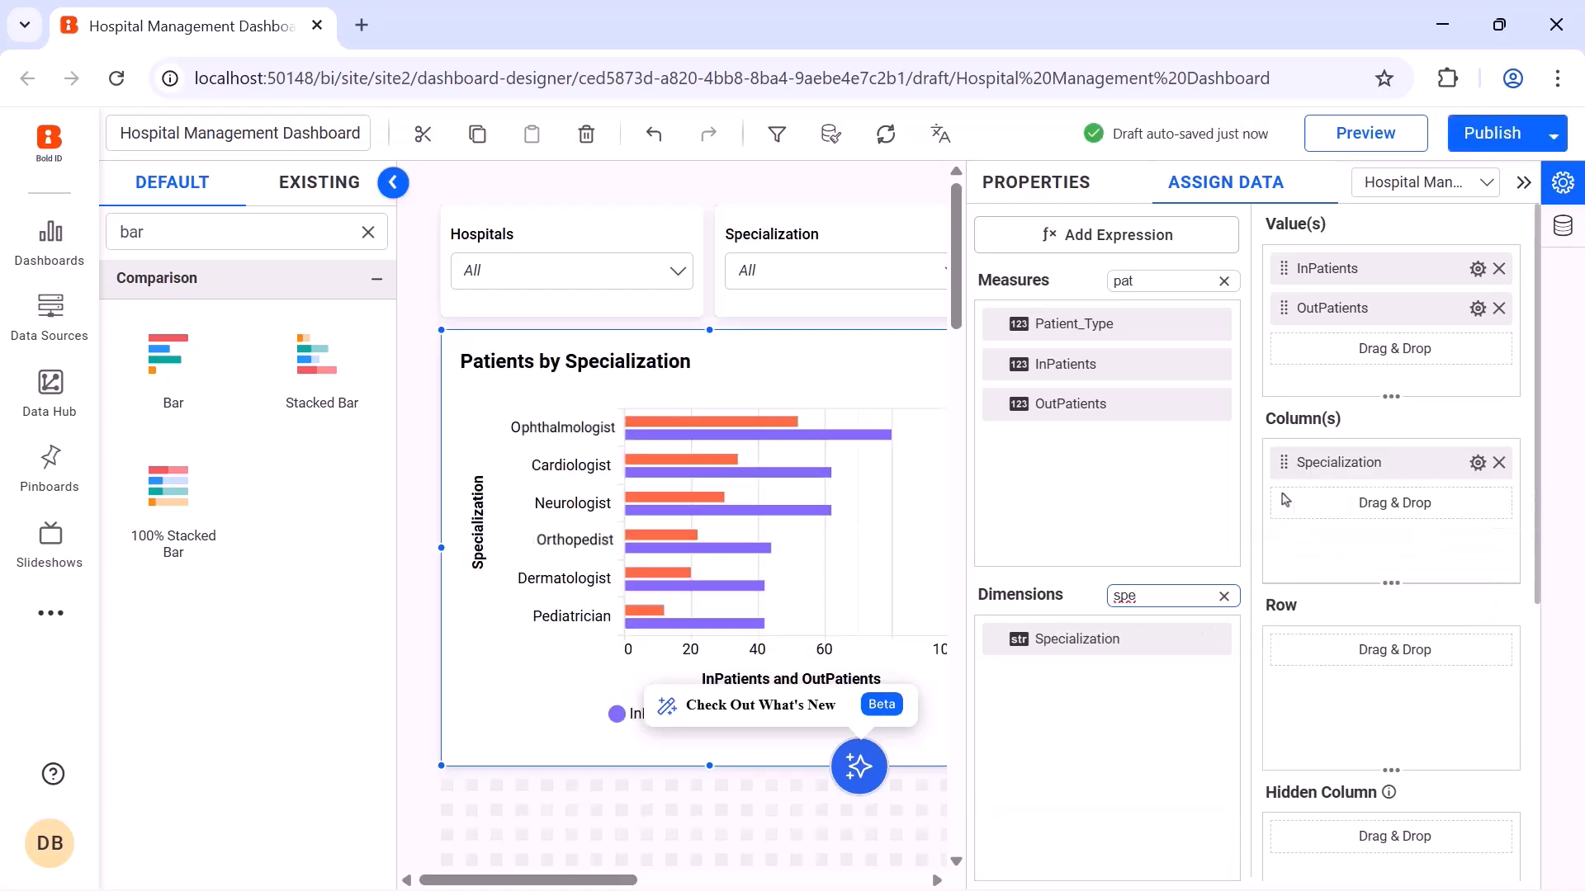
Change the chart type of both the InPatients and OutPatients series to Stacked Bar.
click(1033, 182)
scroll(1255, 413, down, 5)
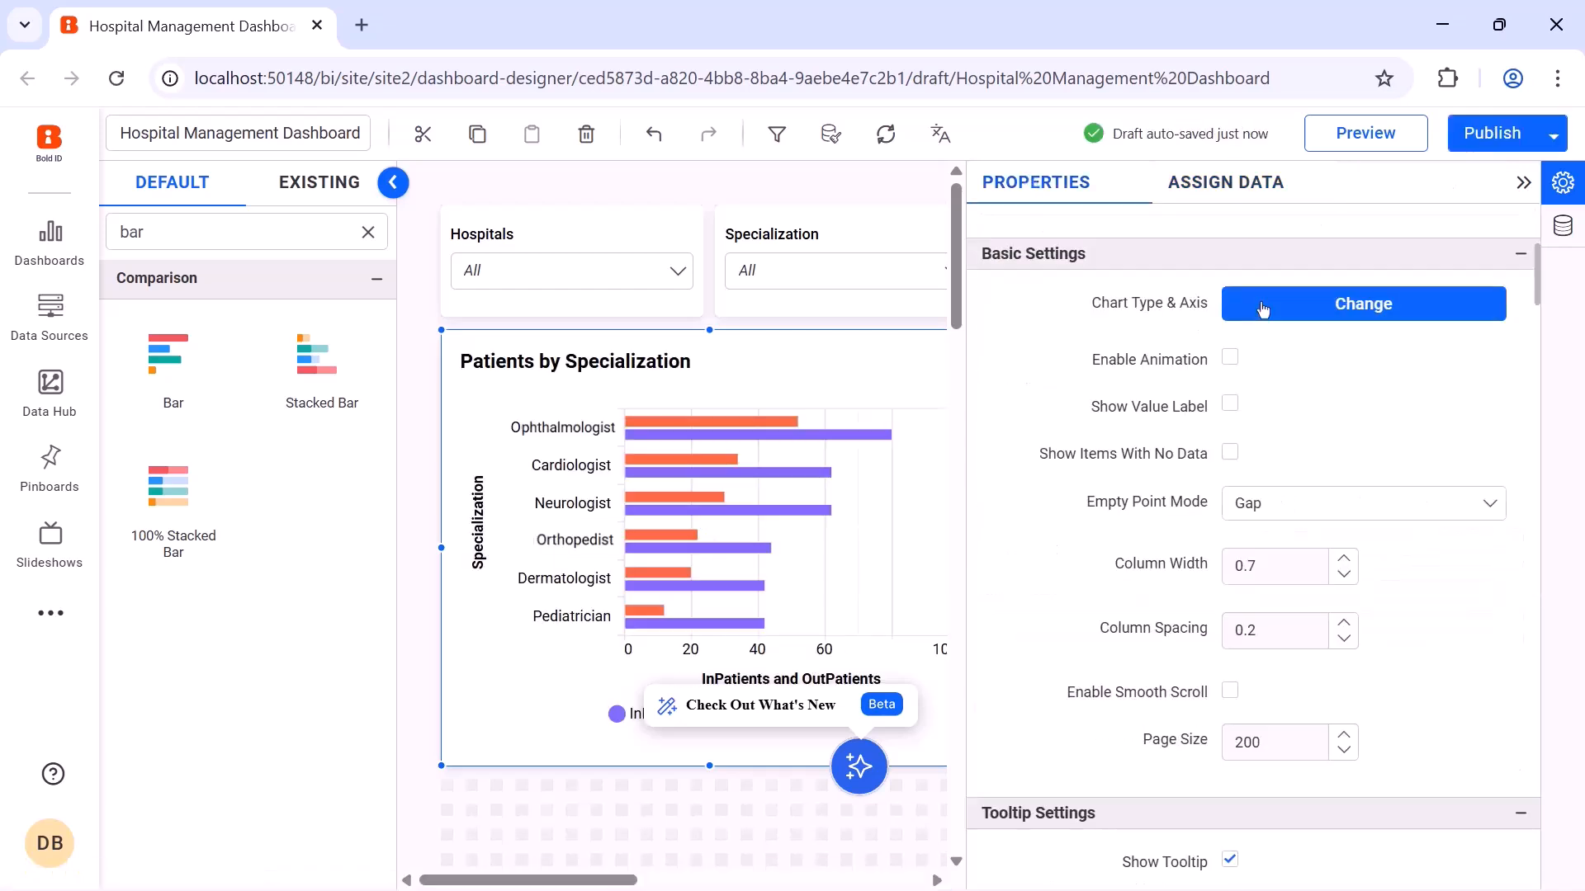
click(1262, 307)
click(859, 391)
scroll(842, 450, down, 5)
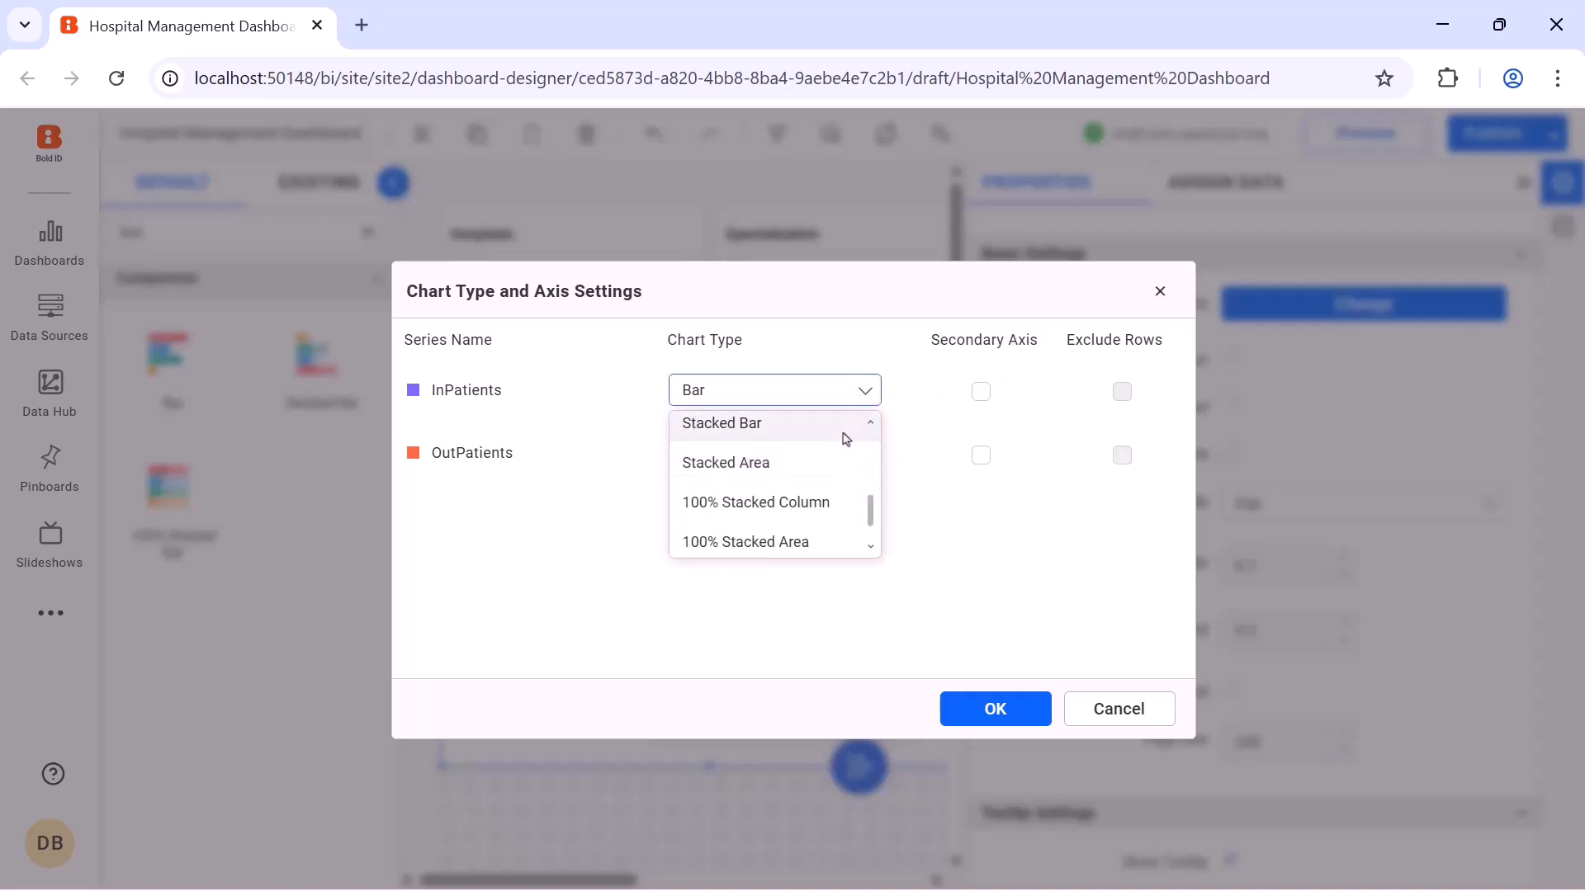
click(842, 425)
click(845, 448)
scroll(834, 483, down, 3)
click(834, 487)
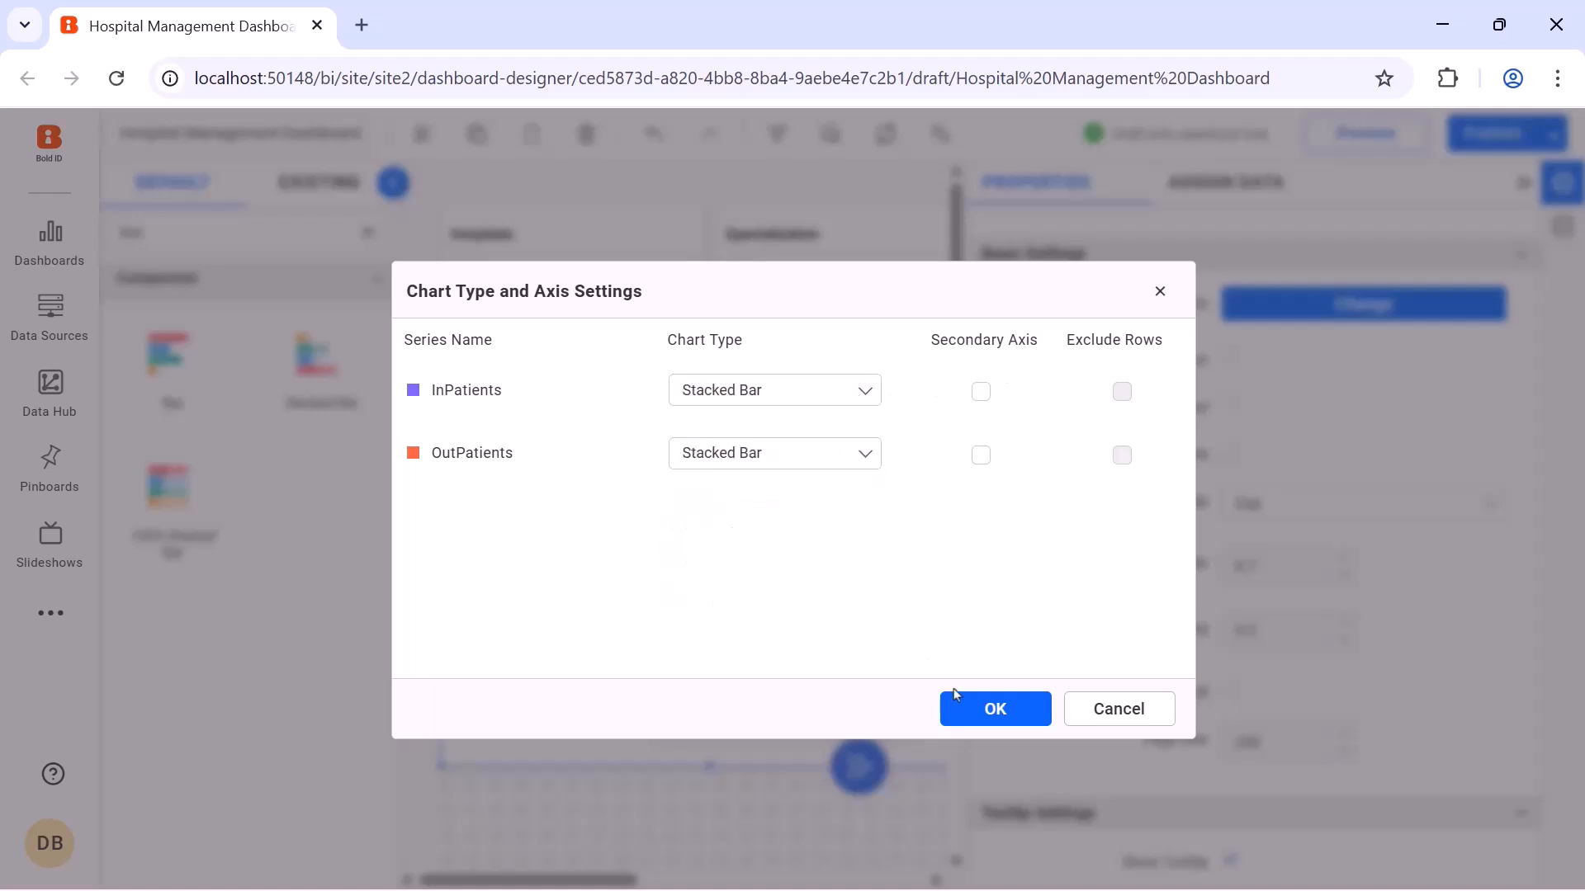
click(969, 714)
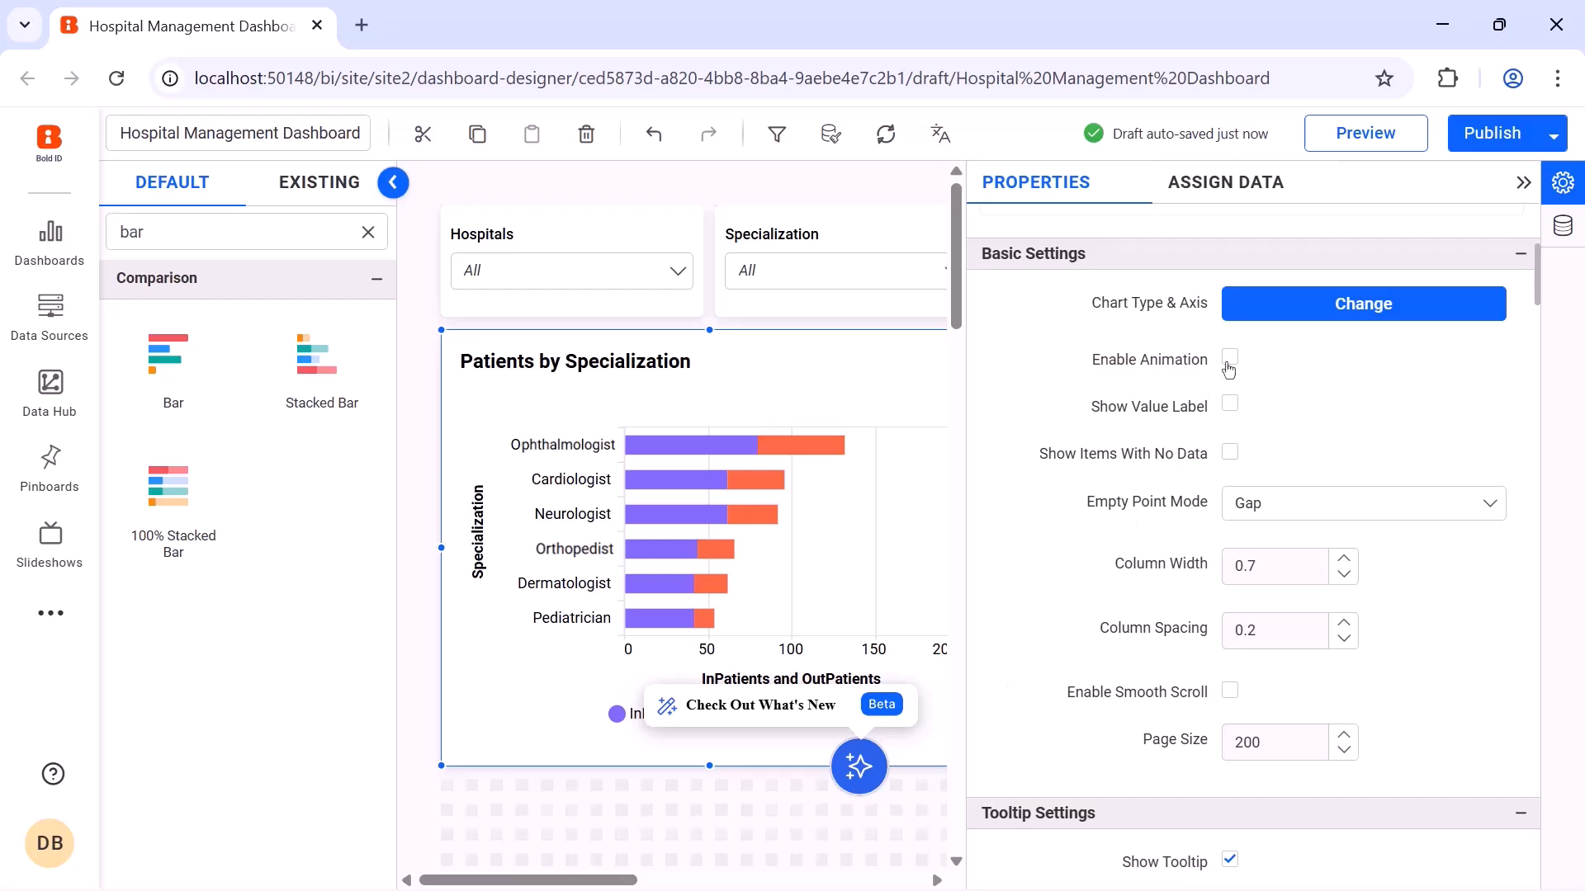
Enable animation and value labels for the Patients by Specialization chart.
click(1229, 359)
click(1229, 406)
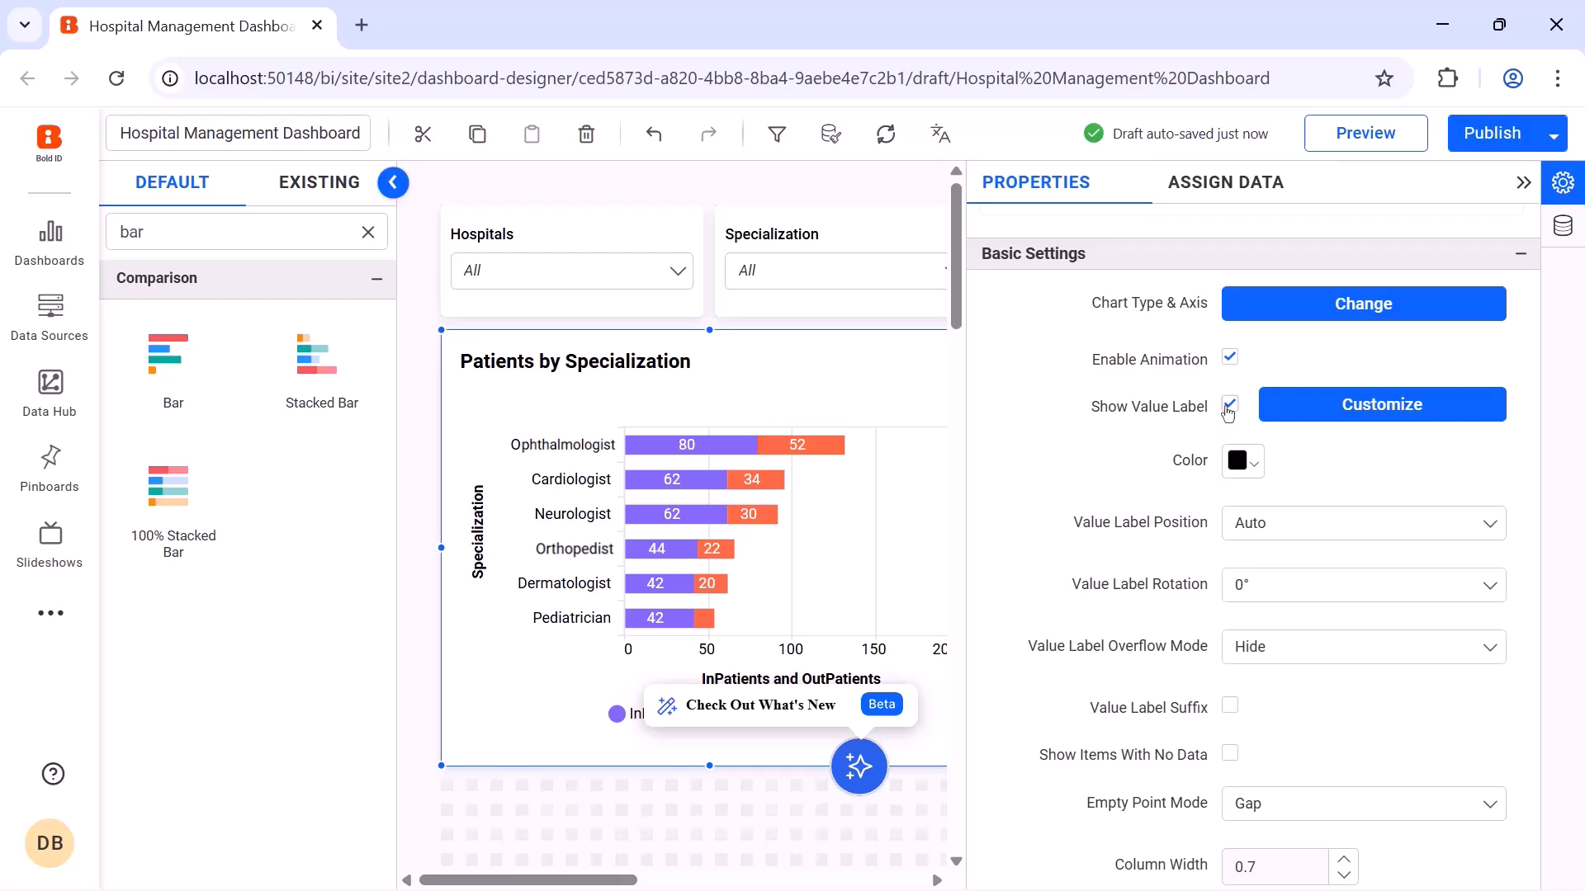
Configure the chart legend with Top position, Series Type shape and a text width of 34.
scroll(1228, 413, down, 10)
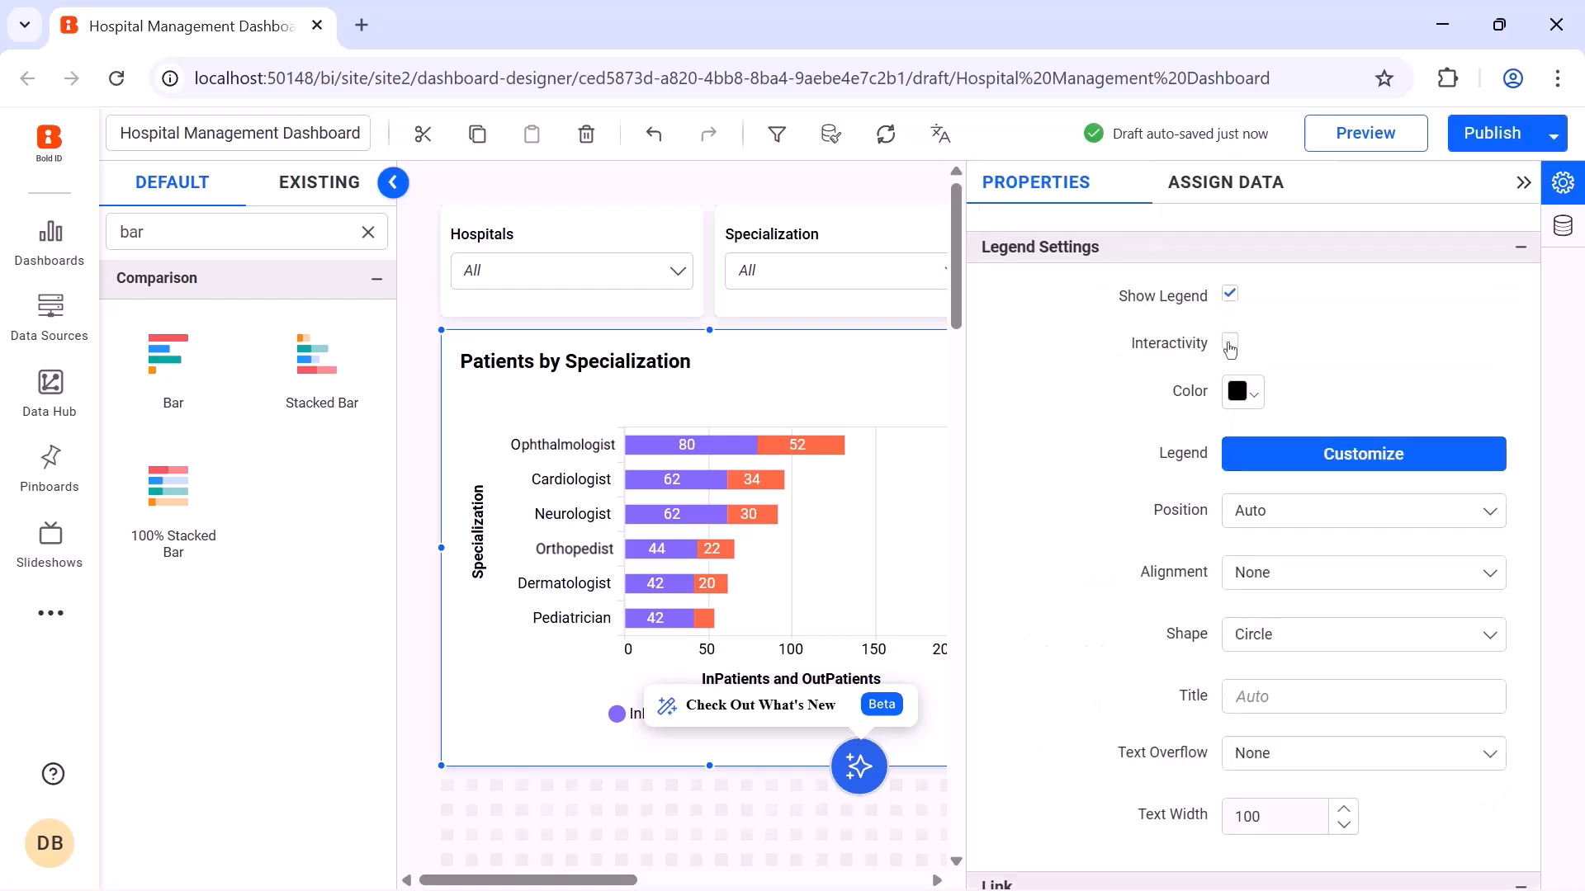
click(1310, 517)
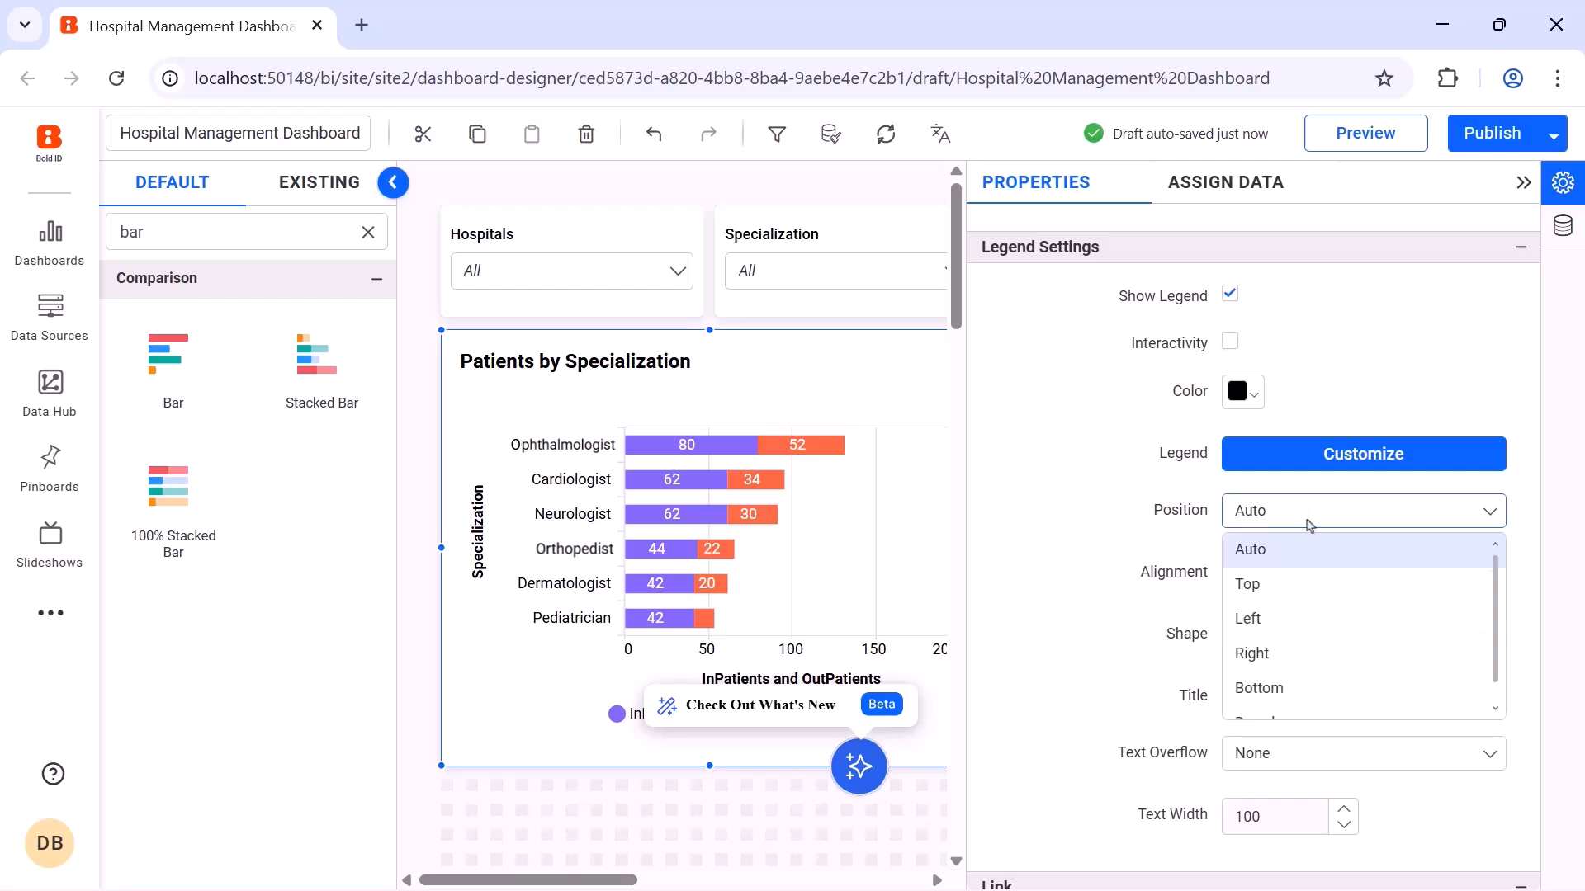
click(1292, 583)
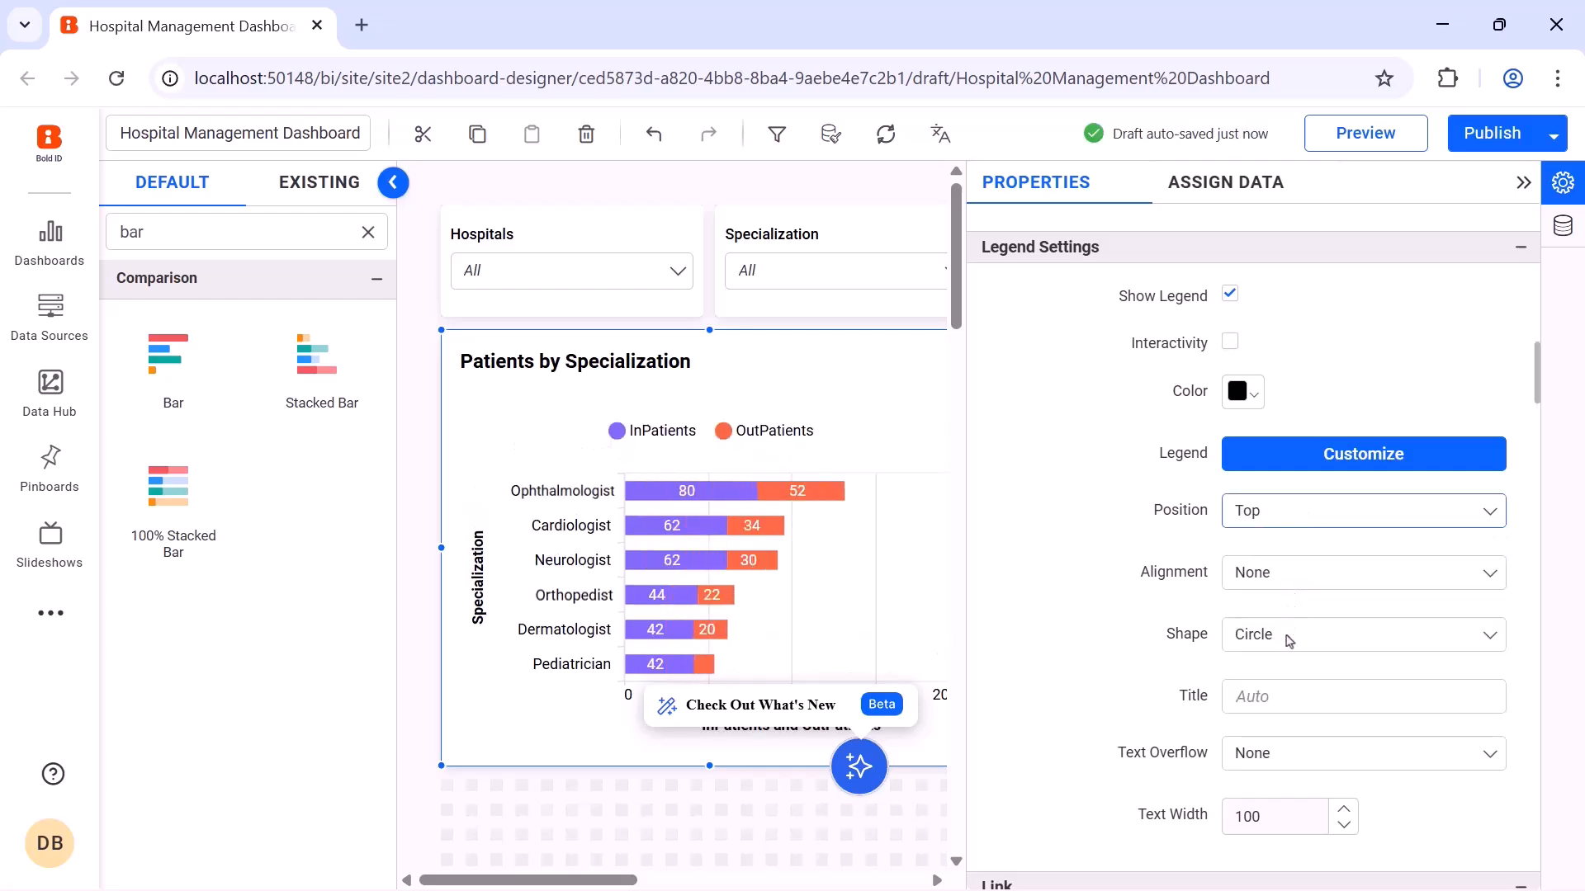
click(1289, 643)
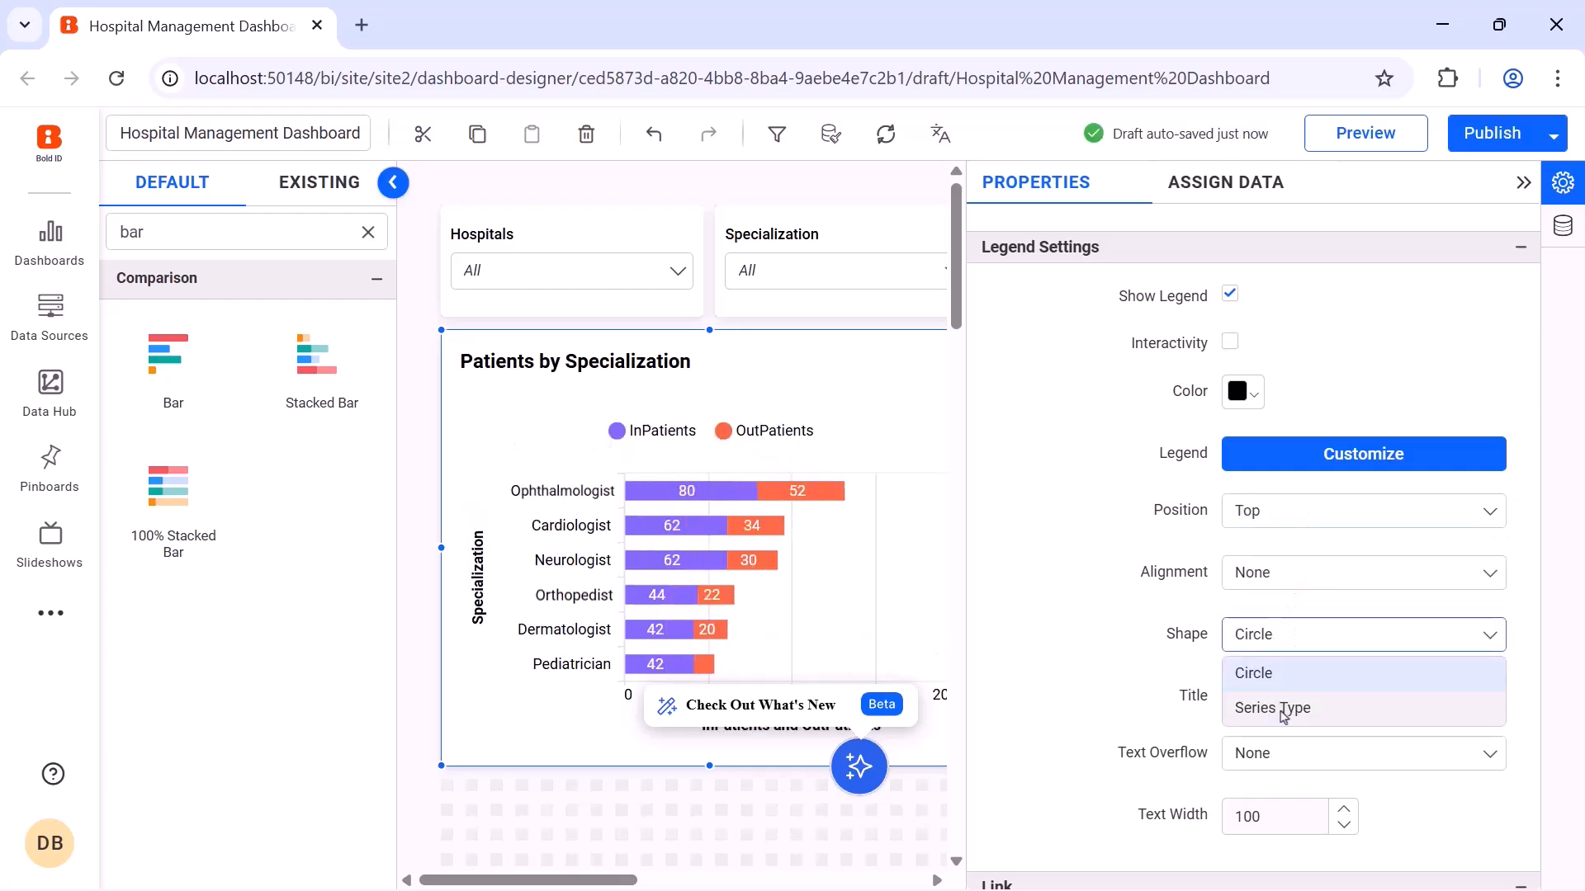
click(1284, 710)
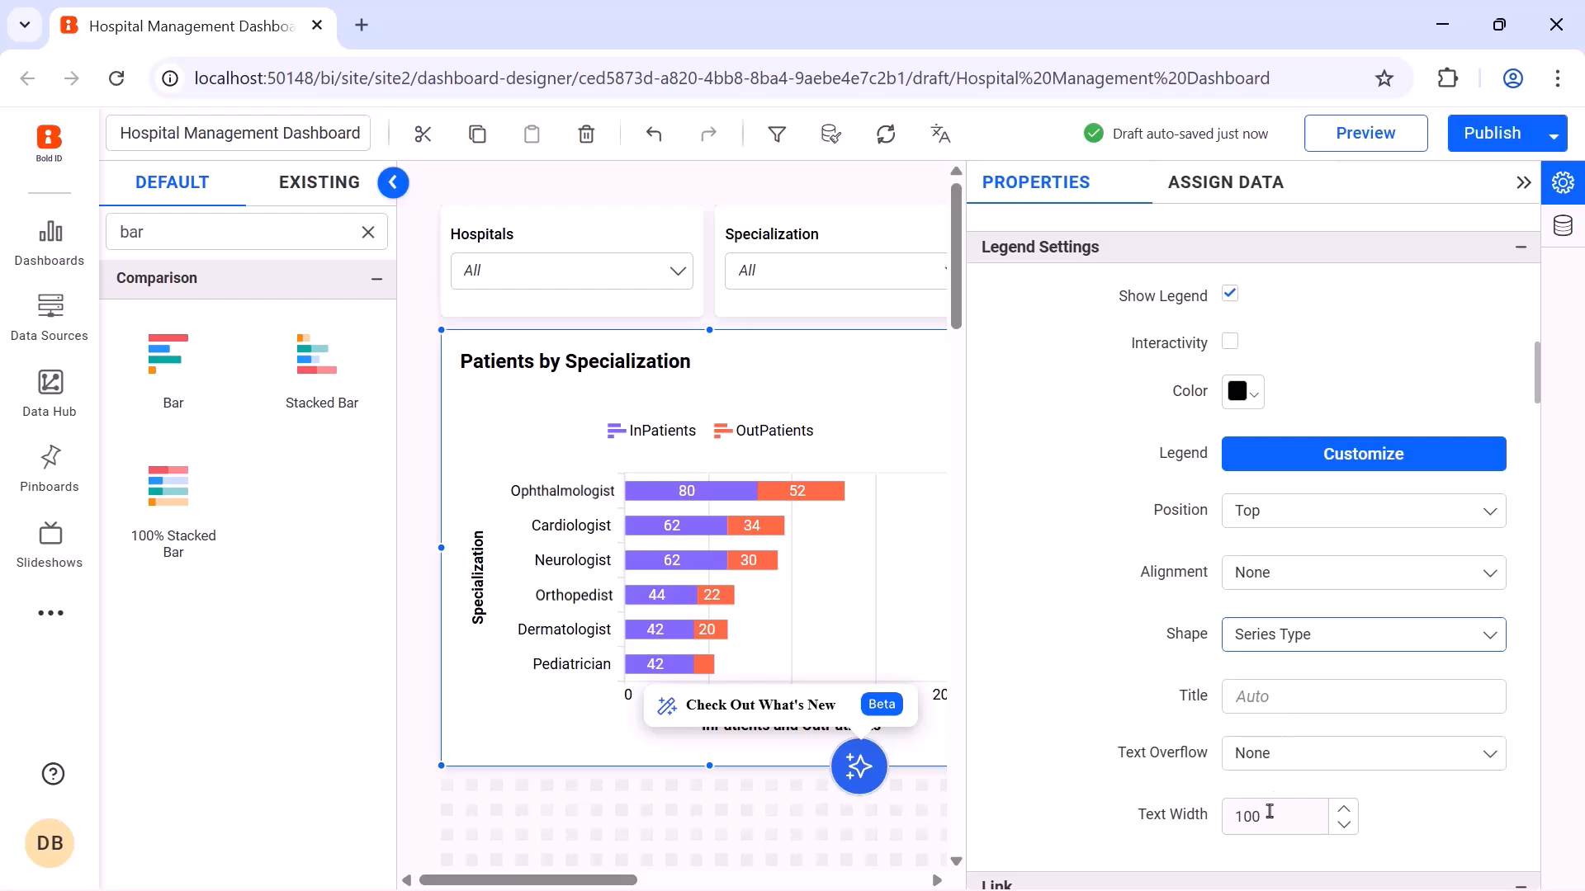
double_click(1270, 811)
text(34)
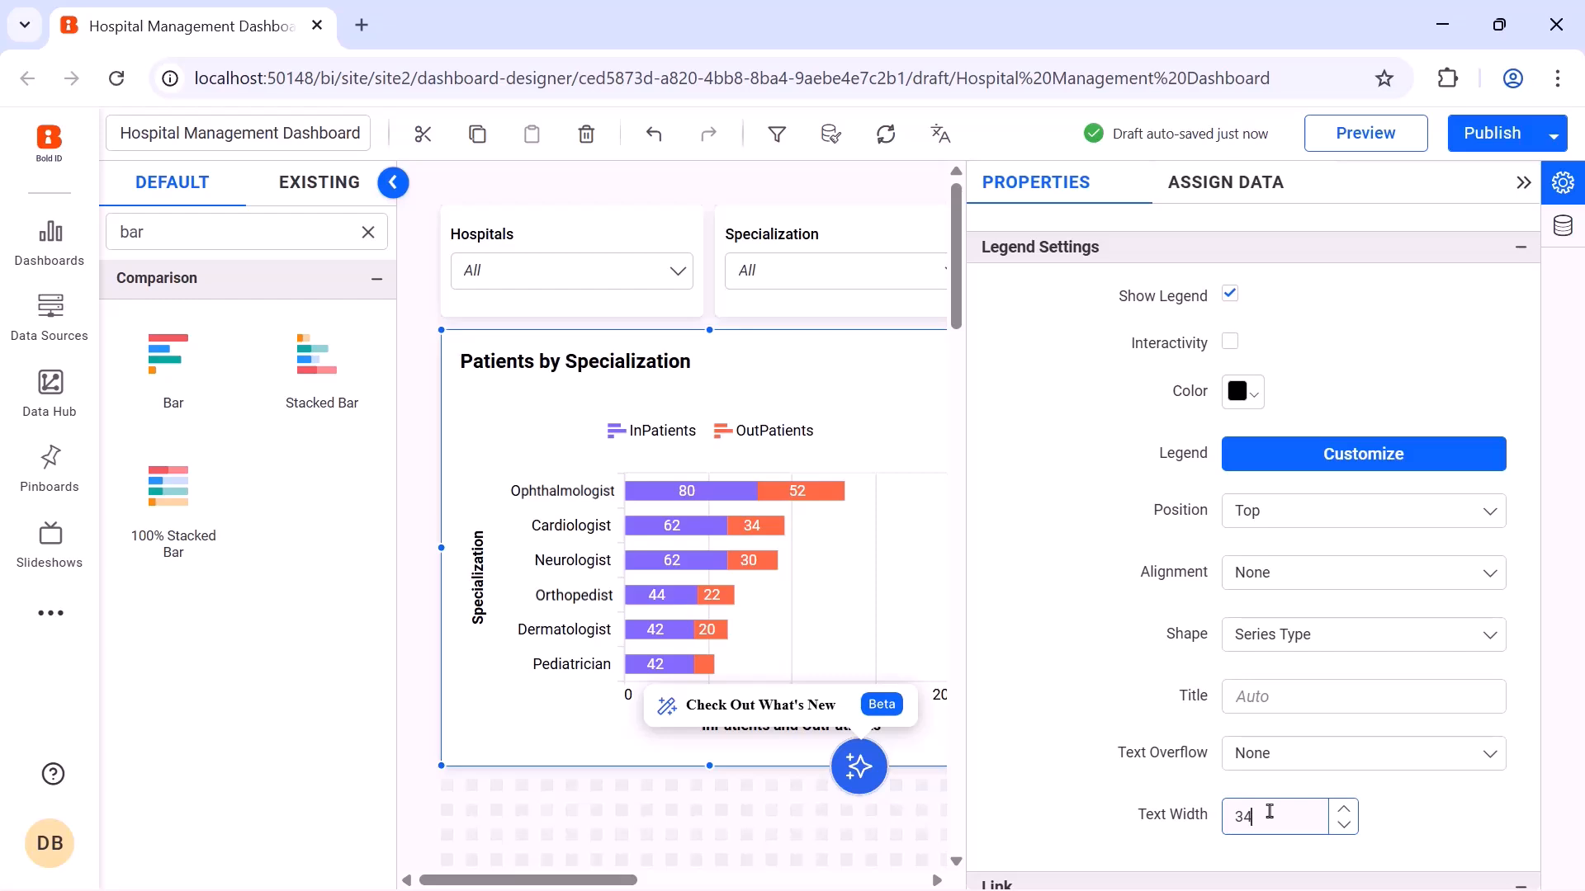
Hide the axis titles of both the category axis and the primary value axis.
scroll(1269, 743, down, 10)
click(1230, 525)
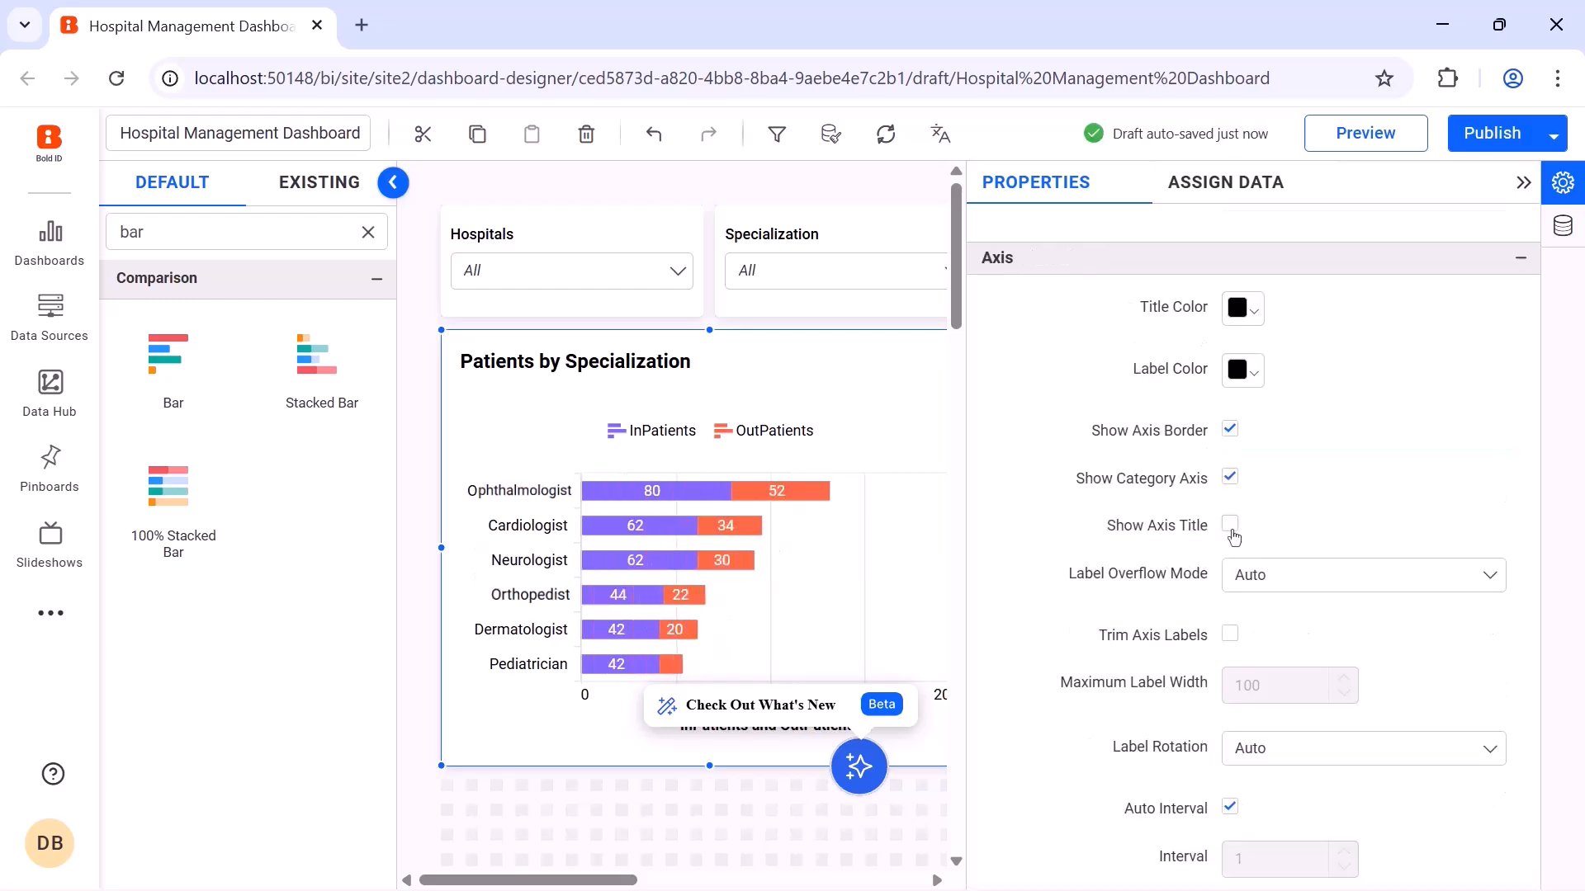
scroll(1233, 537, down, 5)
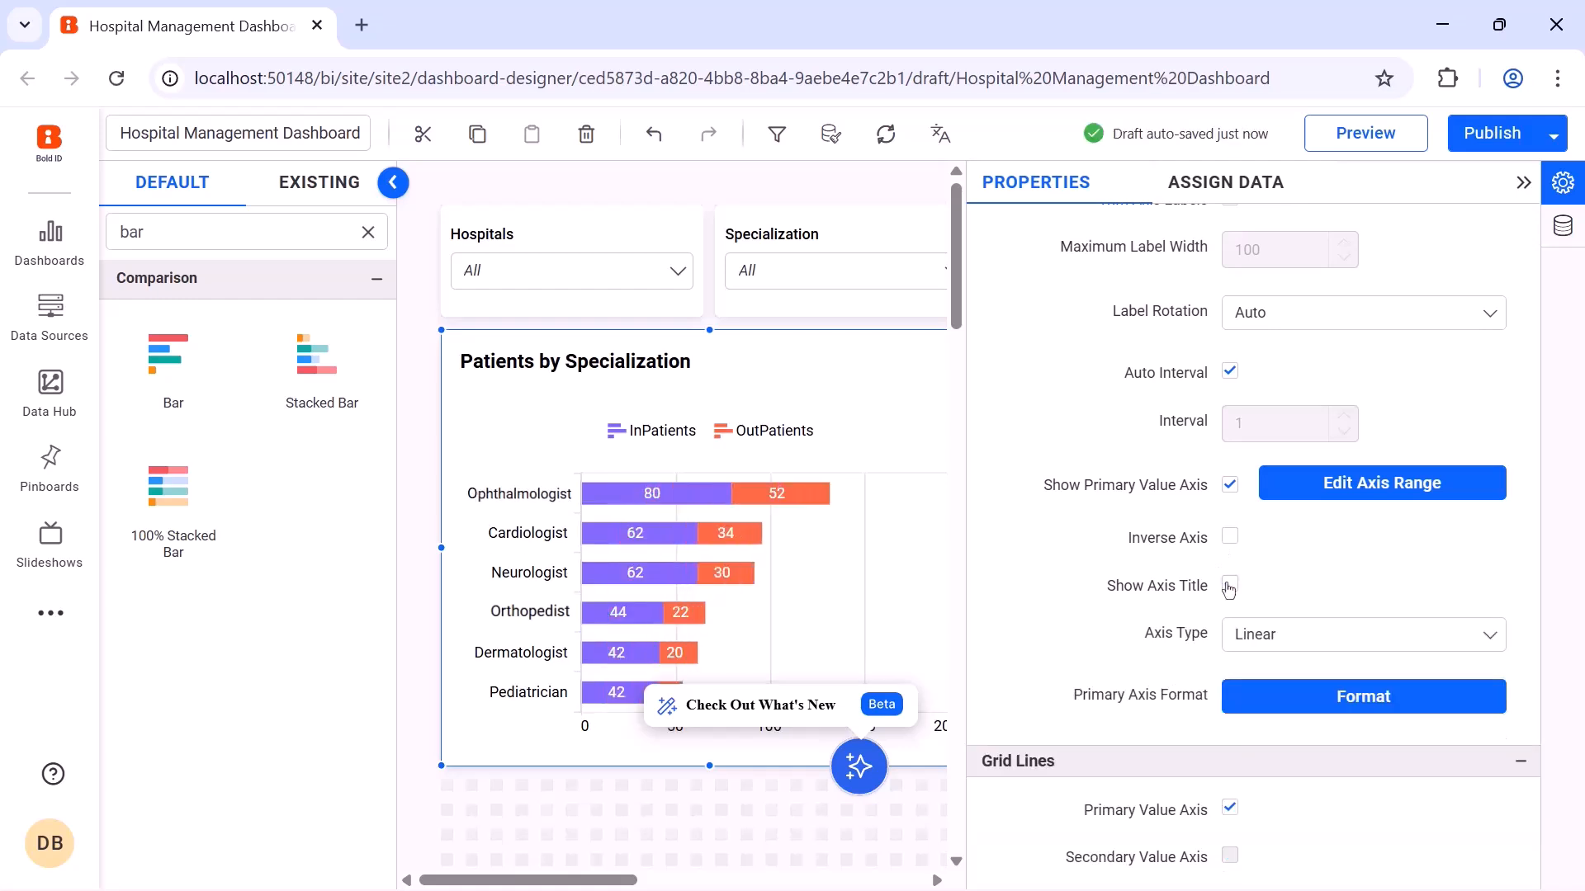
Set the InPatients series color to rgba(232,171,66,1).
scroll(1233, 520, down, 6)
click(1242, 450)
triple_click(1403, 732)
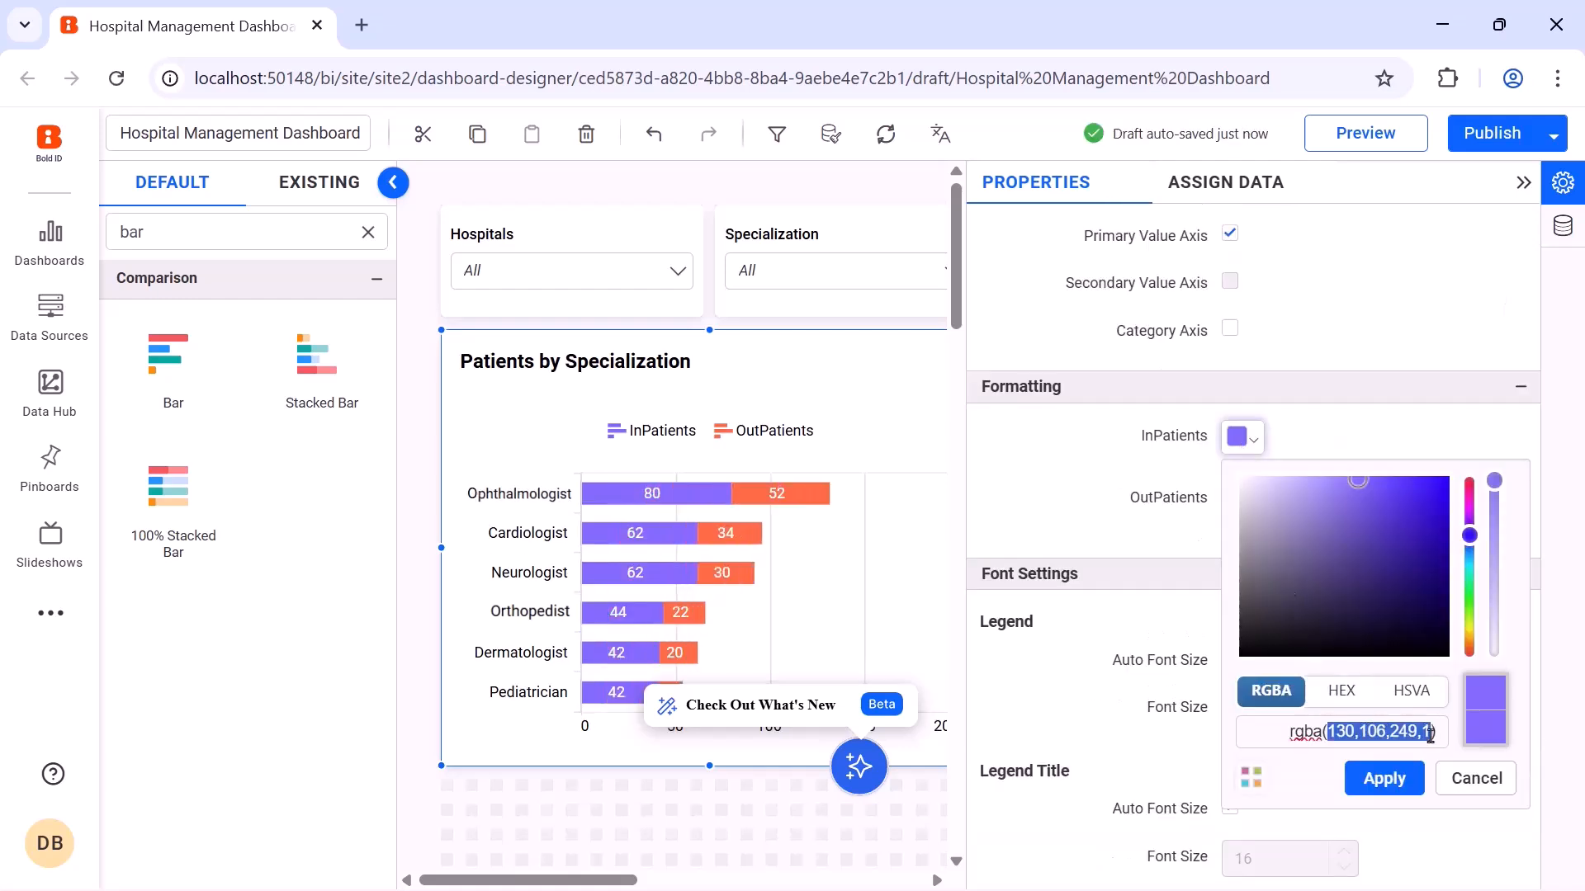
text(rgba(232,171,66,1))
click(1391, 778)
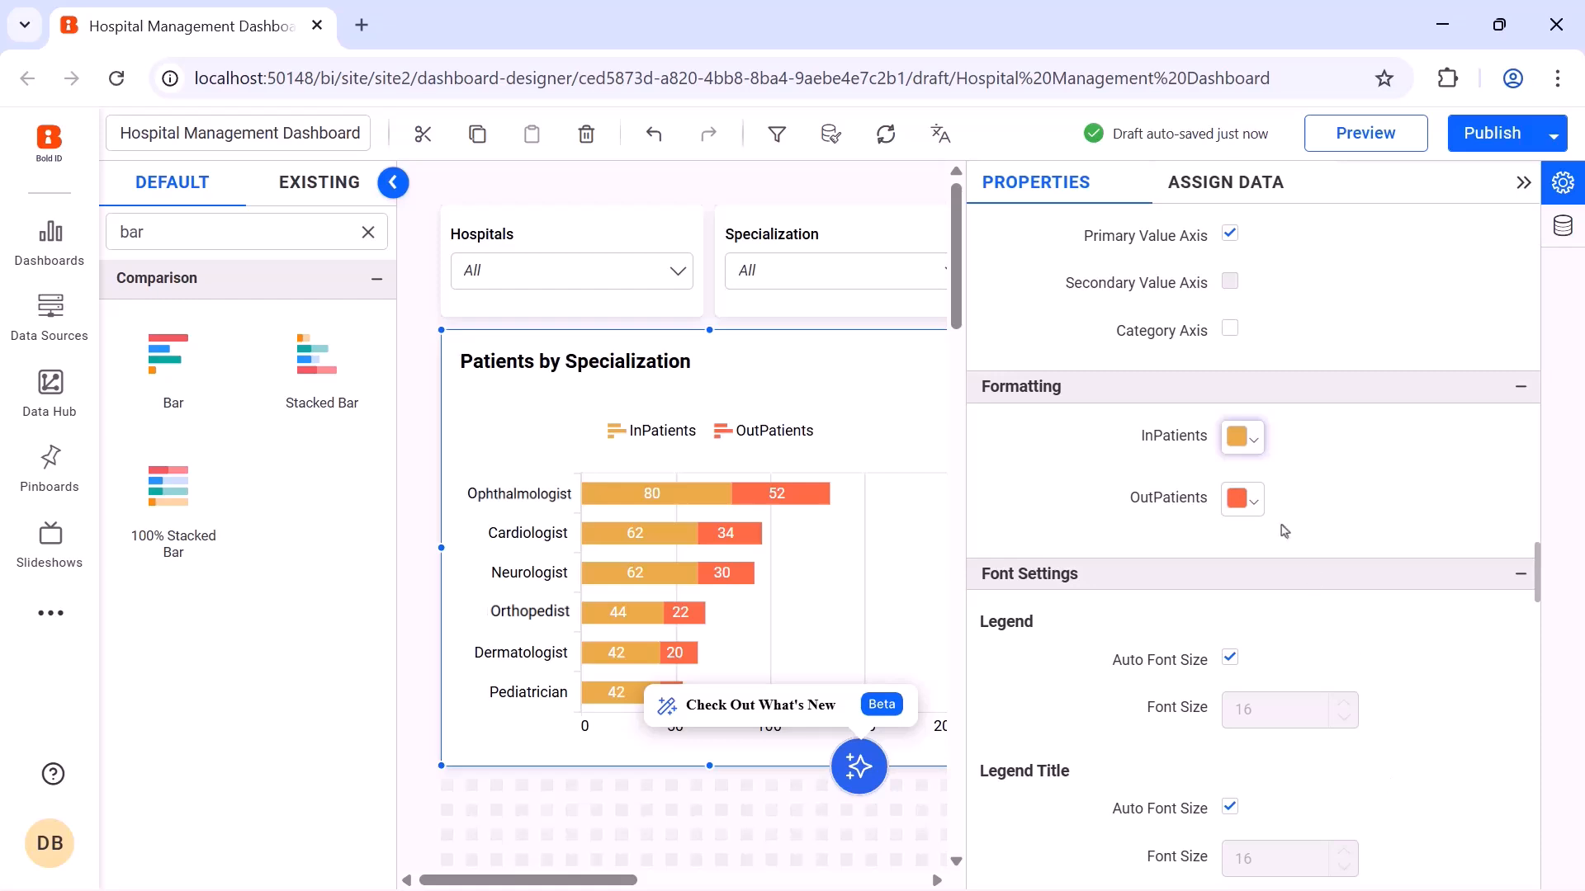
Set the OutPatients series color to rgba(205,16,76,1).
click(1241, 500)
triple_click(1403, 793)
text(rgba(205,16,76,1))
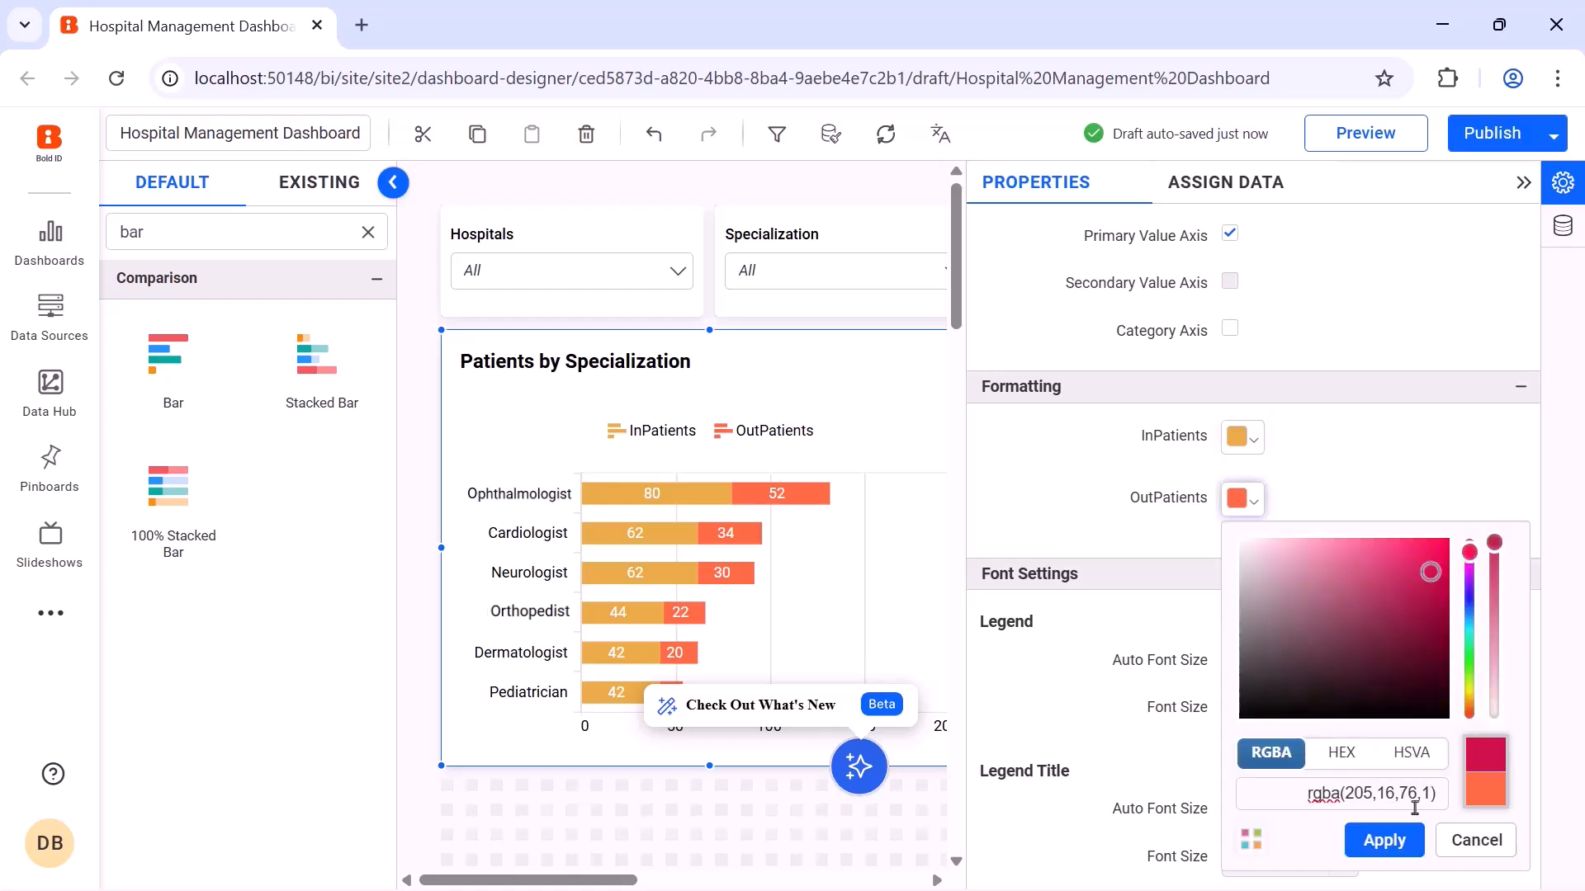
click(1393, 841)
Set the legend's font size manually to 12 and turn off automatic font size for the legend title.
scroll(1400, 842, down, 4)
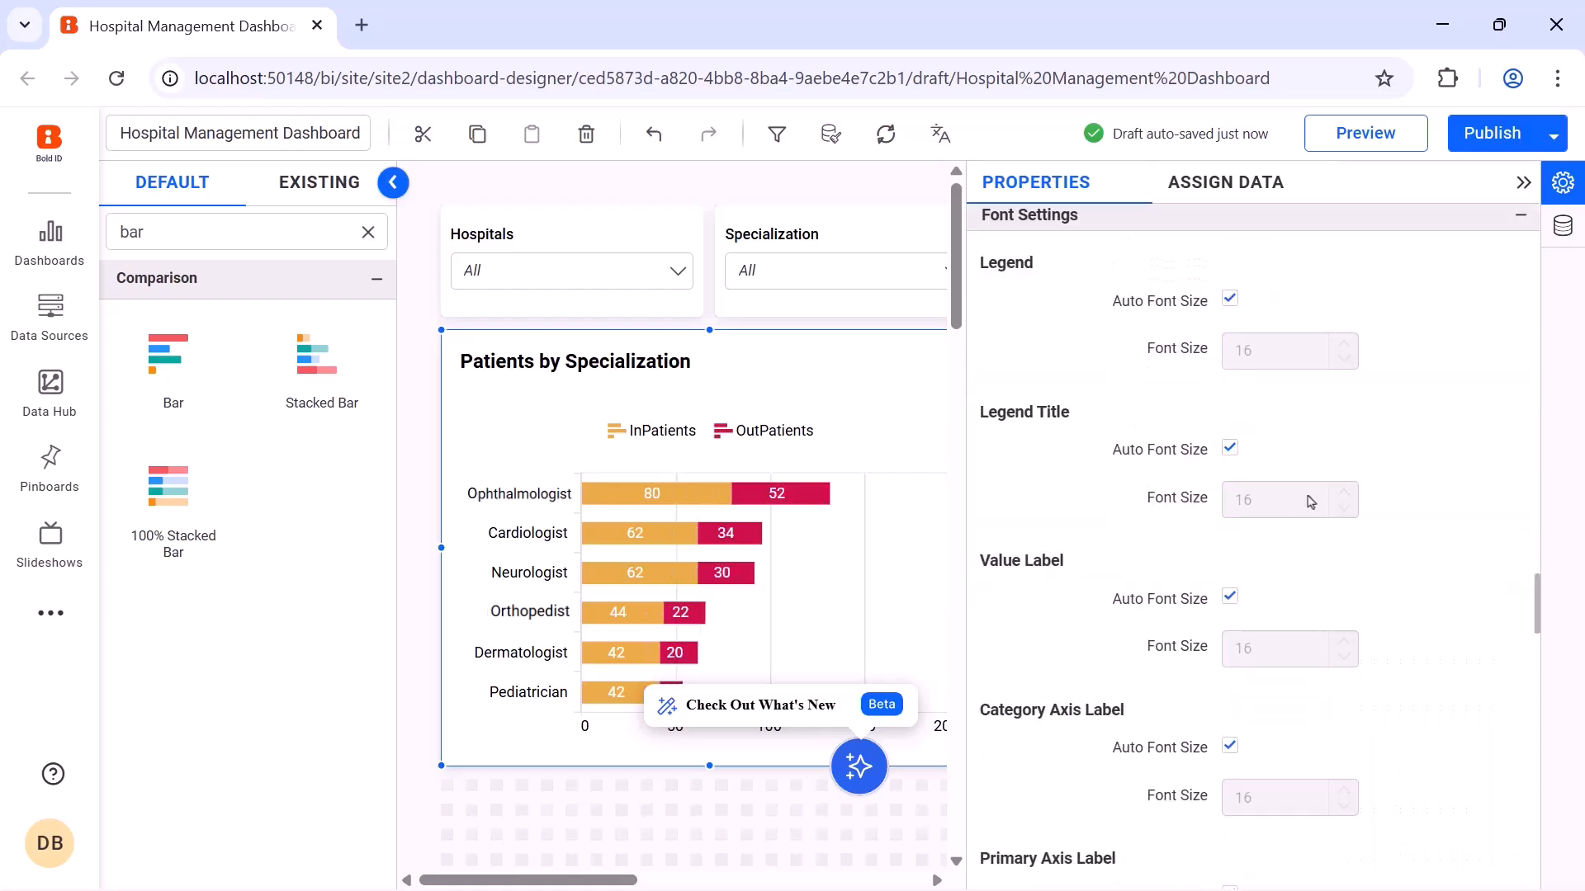
click(1230, 301)
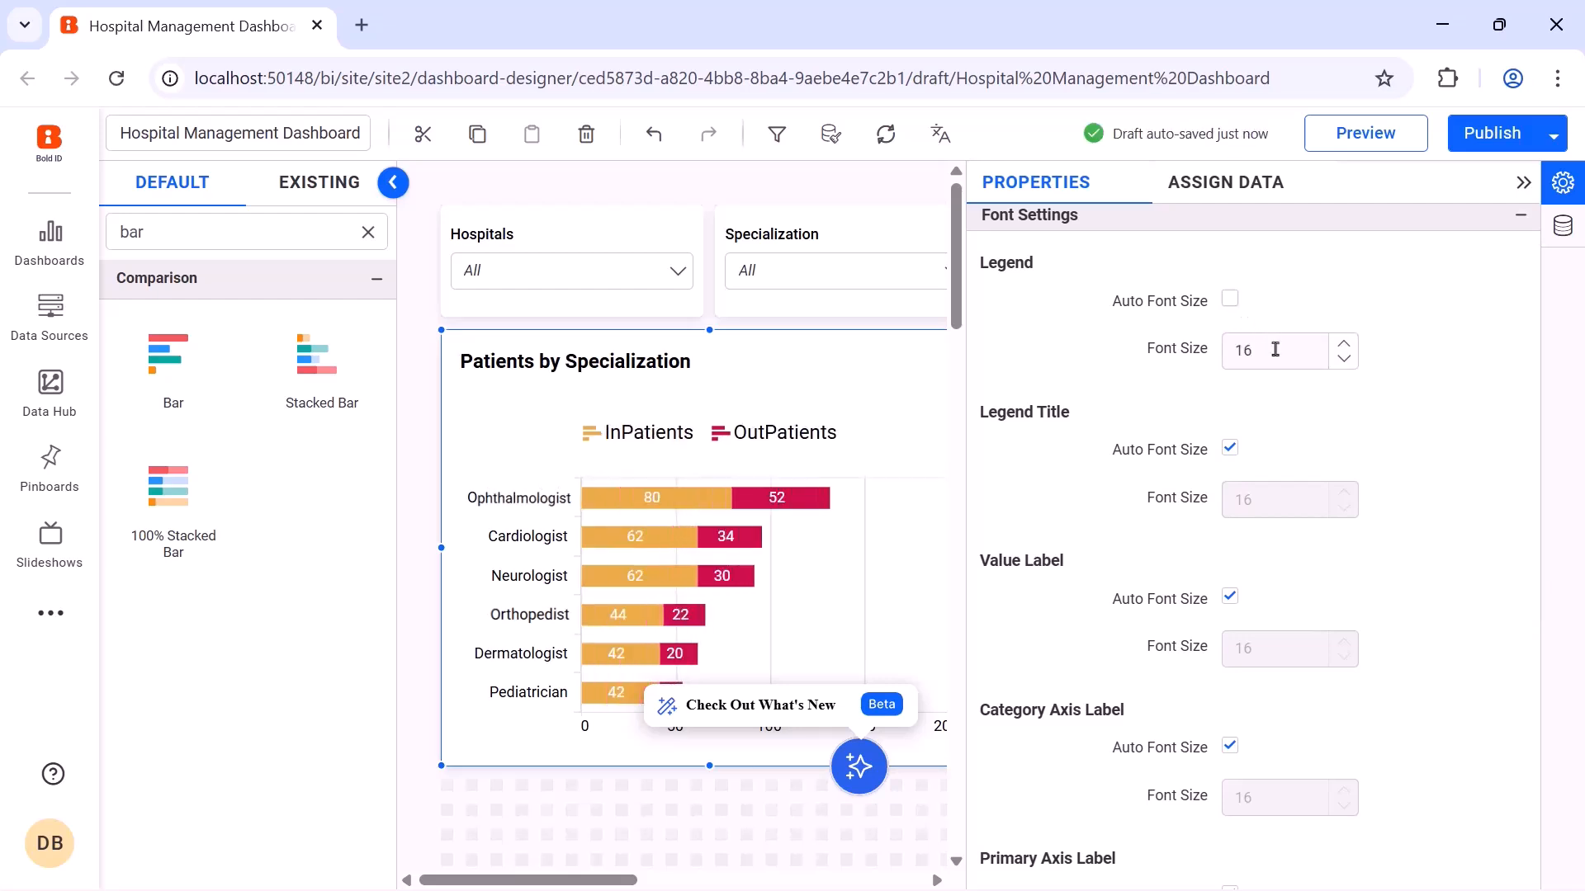
double_click(1275, 349)
text(12)
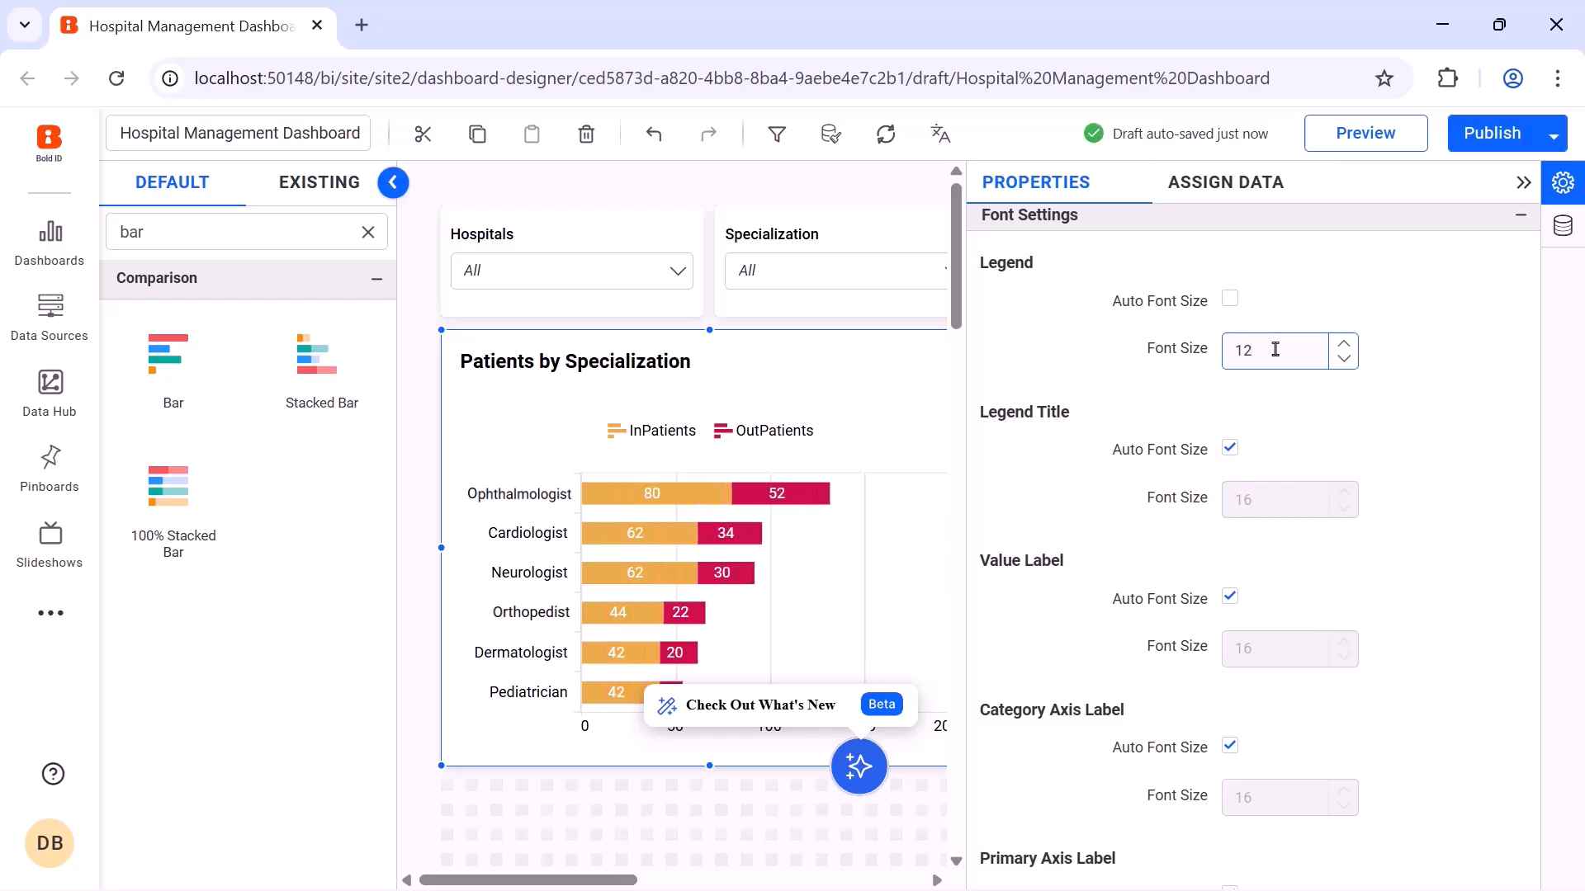
click(1230, 449)
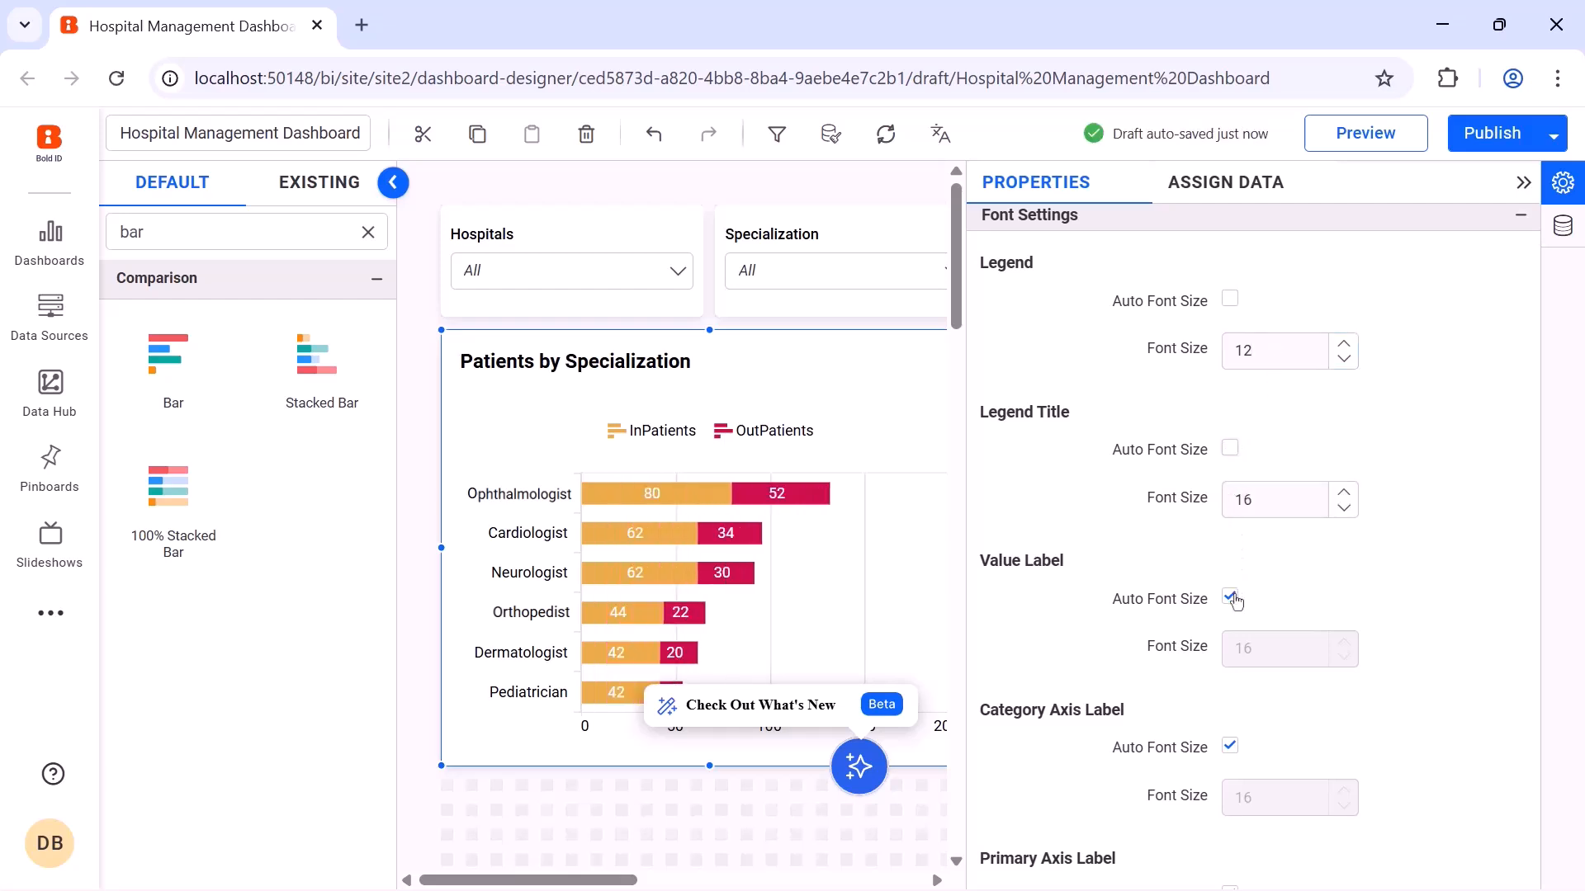
Turn off automatic font size for the value labels and set their size to 12.
click(1230, 598)
double_click(1258, 646)
text(12)
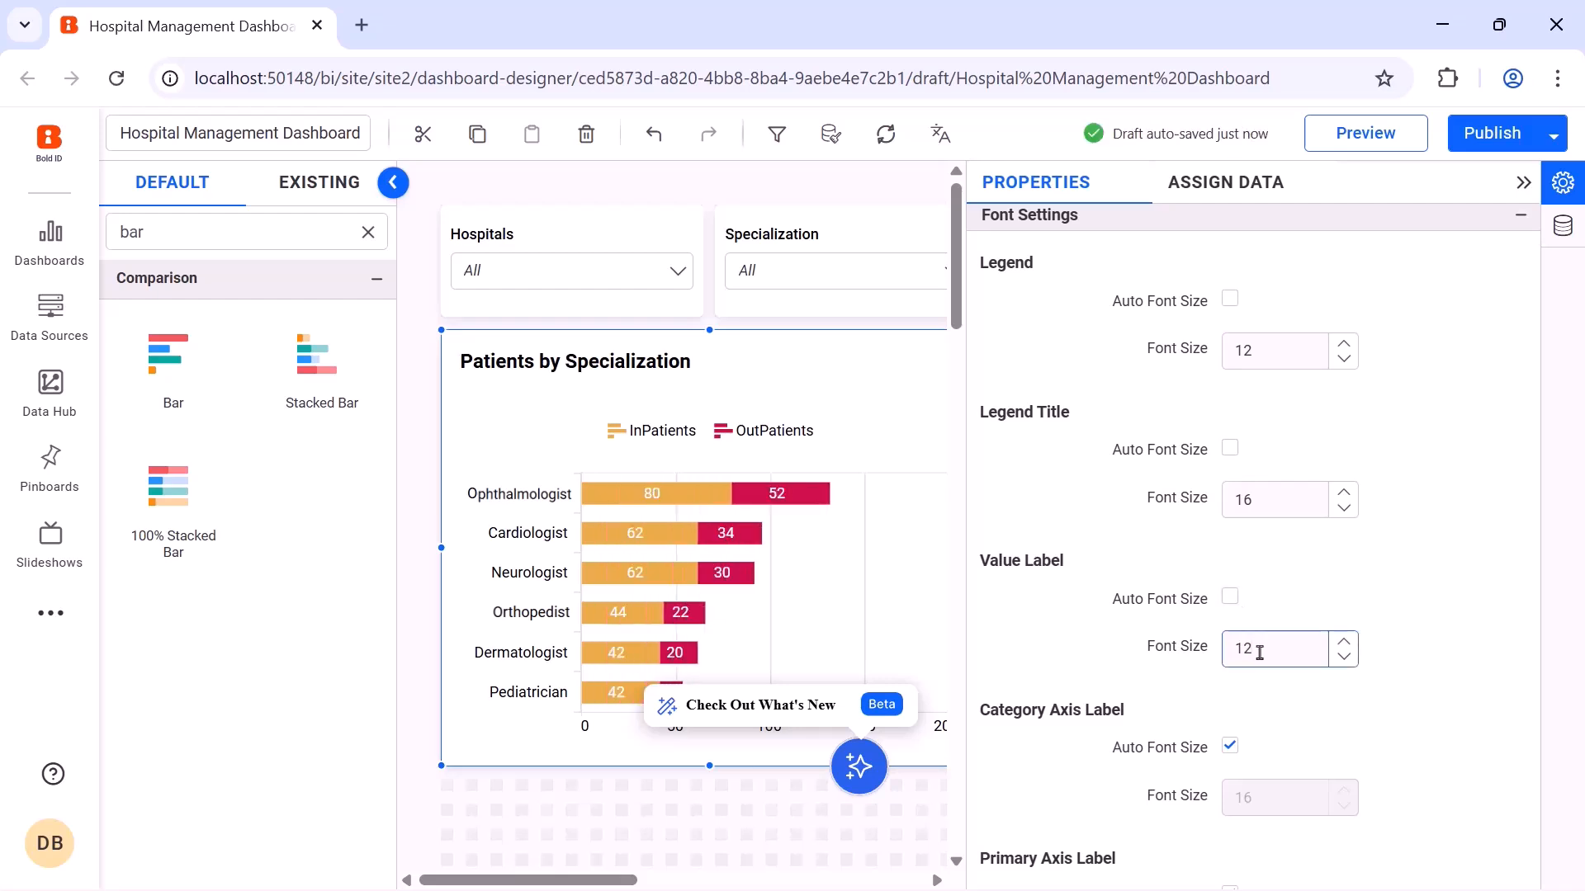
Turn off automatic font size for the category axis and primary axis labels and set both to 12.
scroll(1261, 673, down, 3)
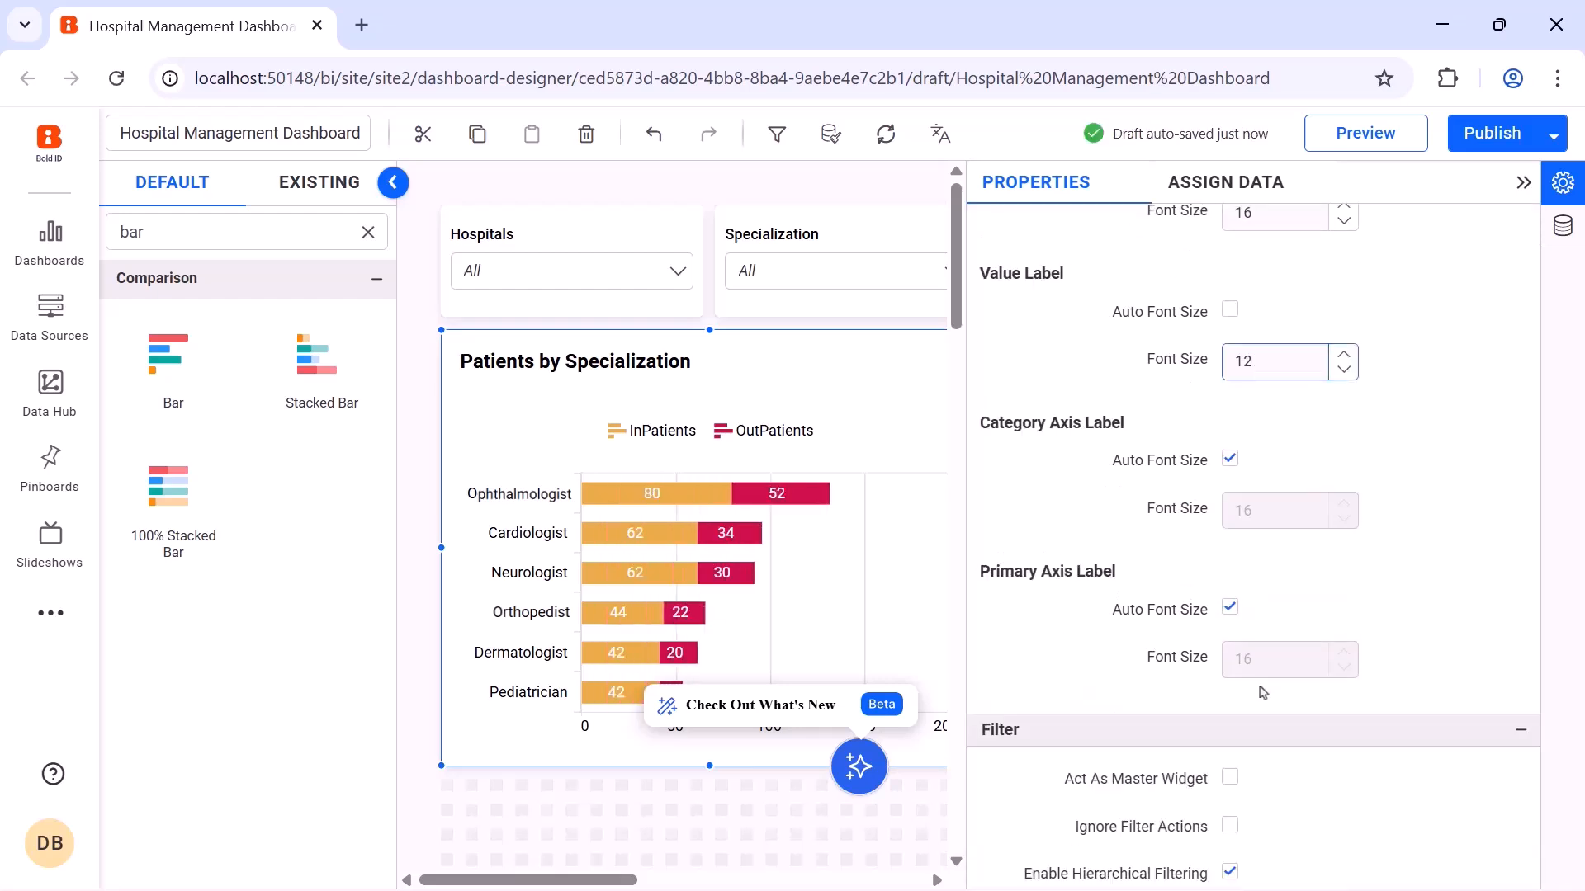
click(1230, 459)
double_click(1246, 510)
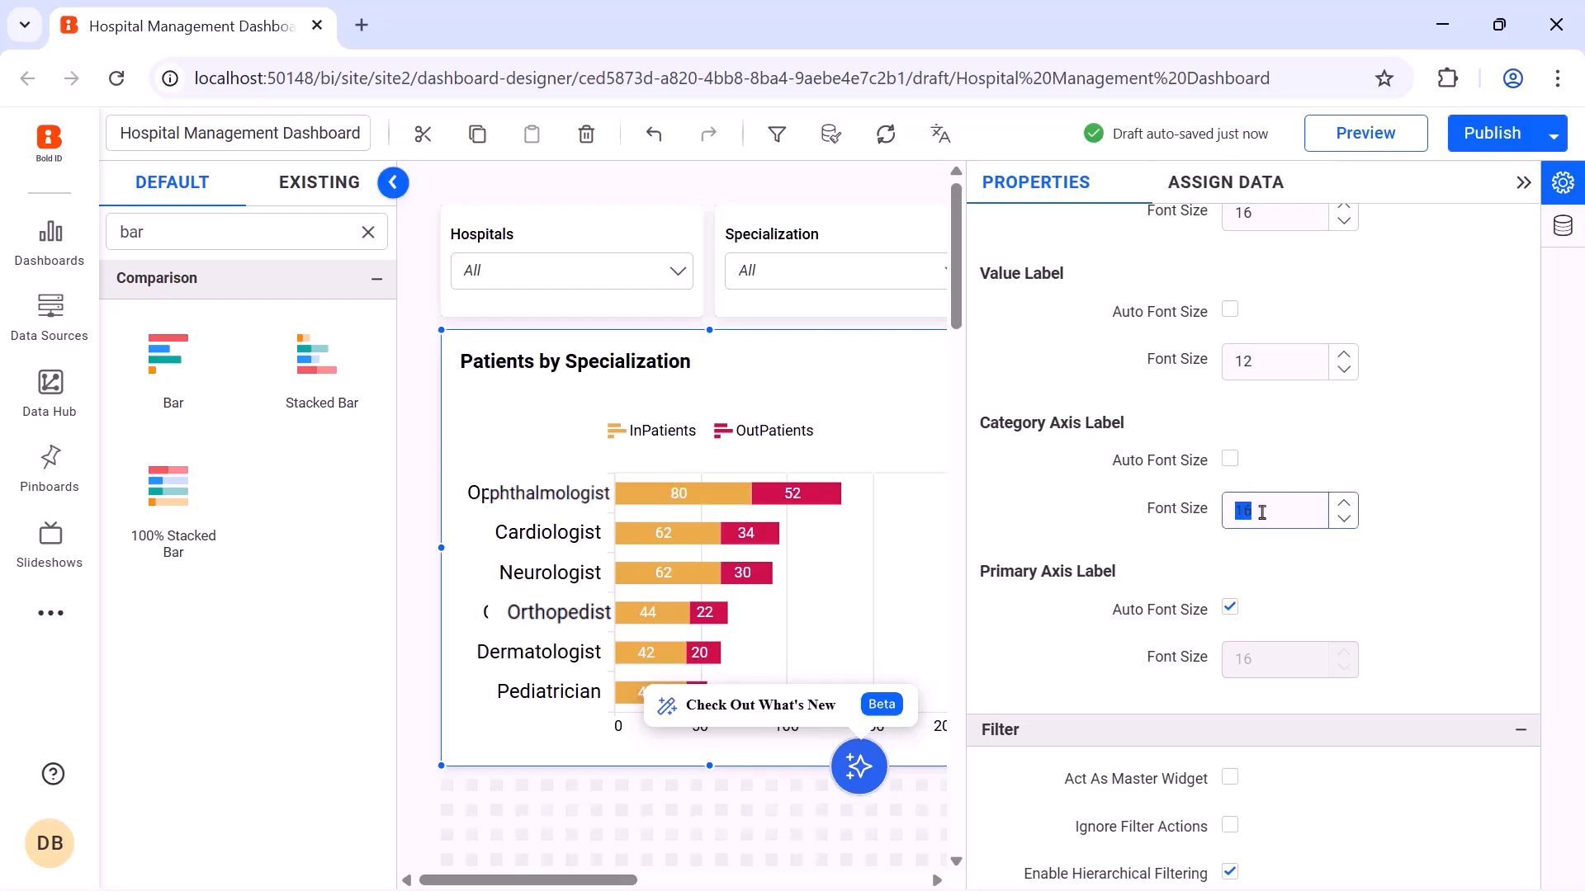
text(12)
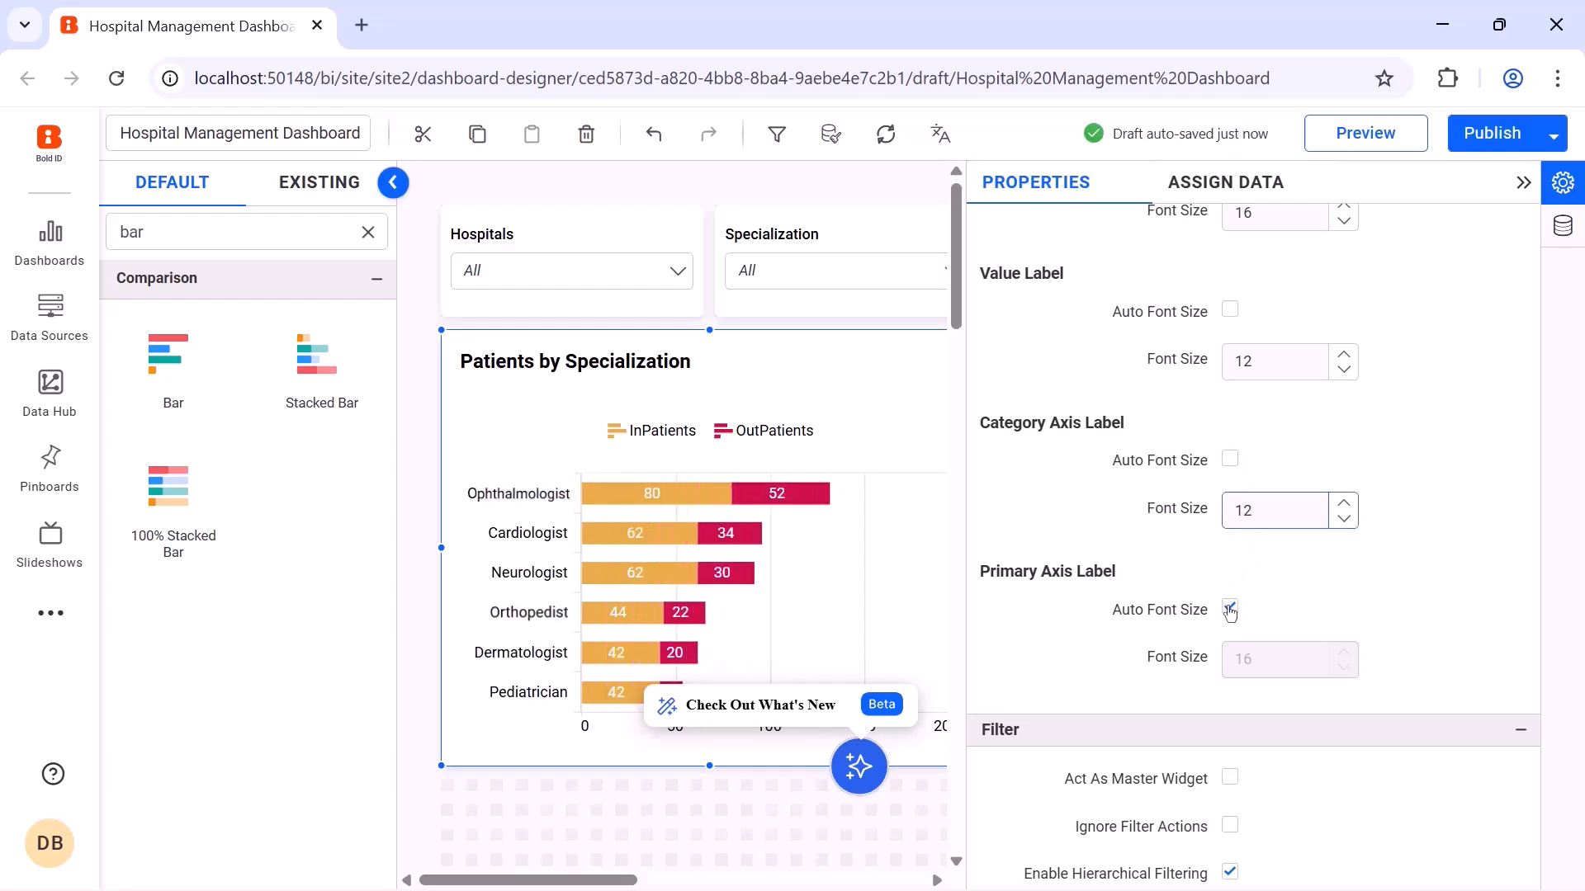
click(1230, 611)
double_click(1259, 653)
text(12)
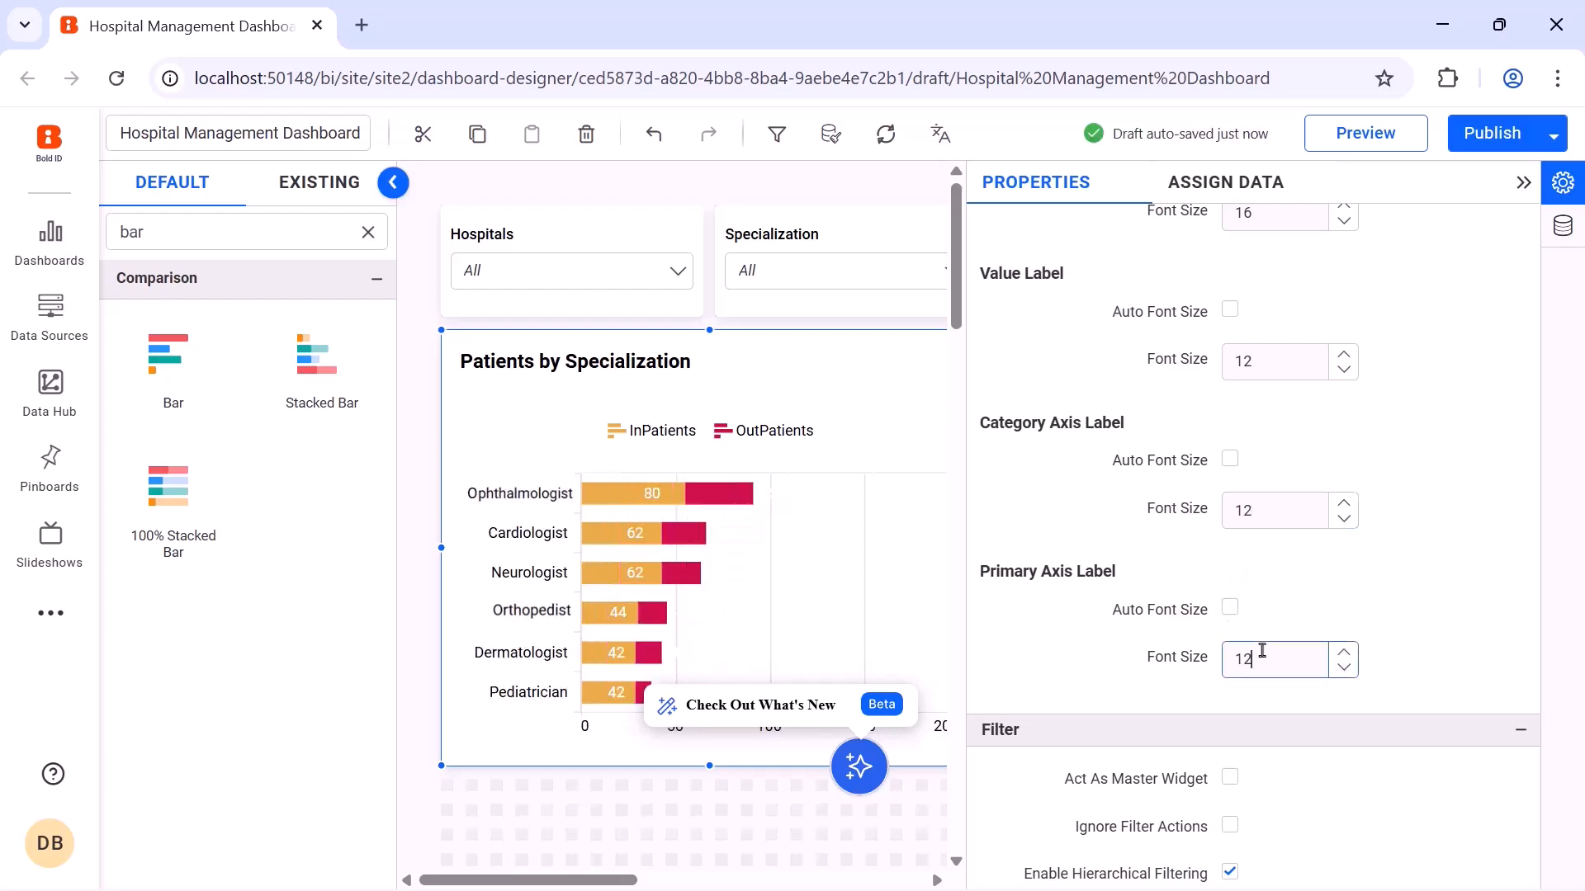
Turn off automatic font size for the chart's title and set its size to 16.
scroll(1254, 578, down, 5)
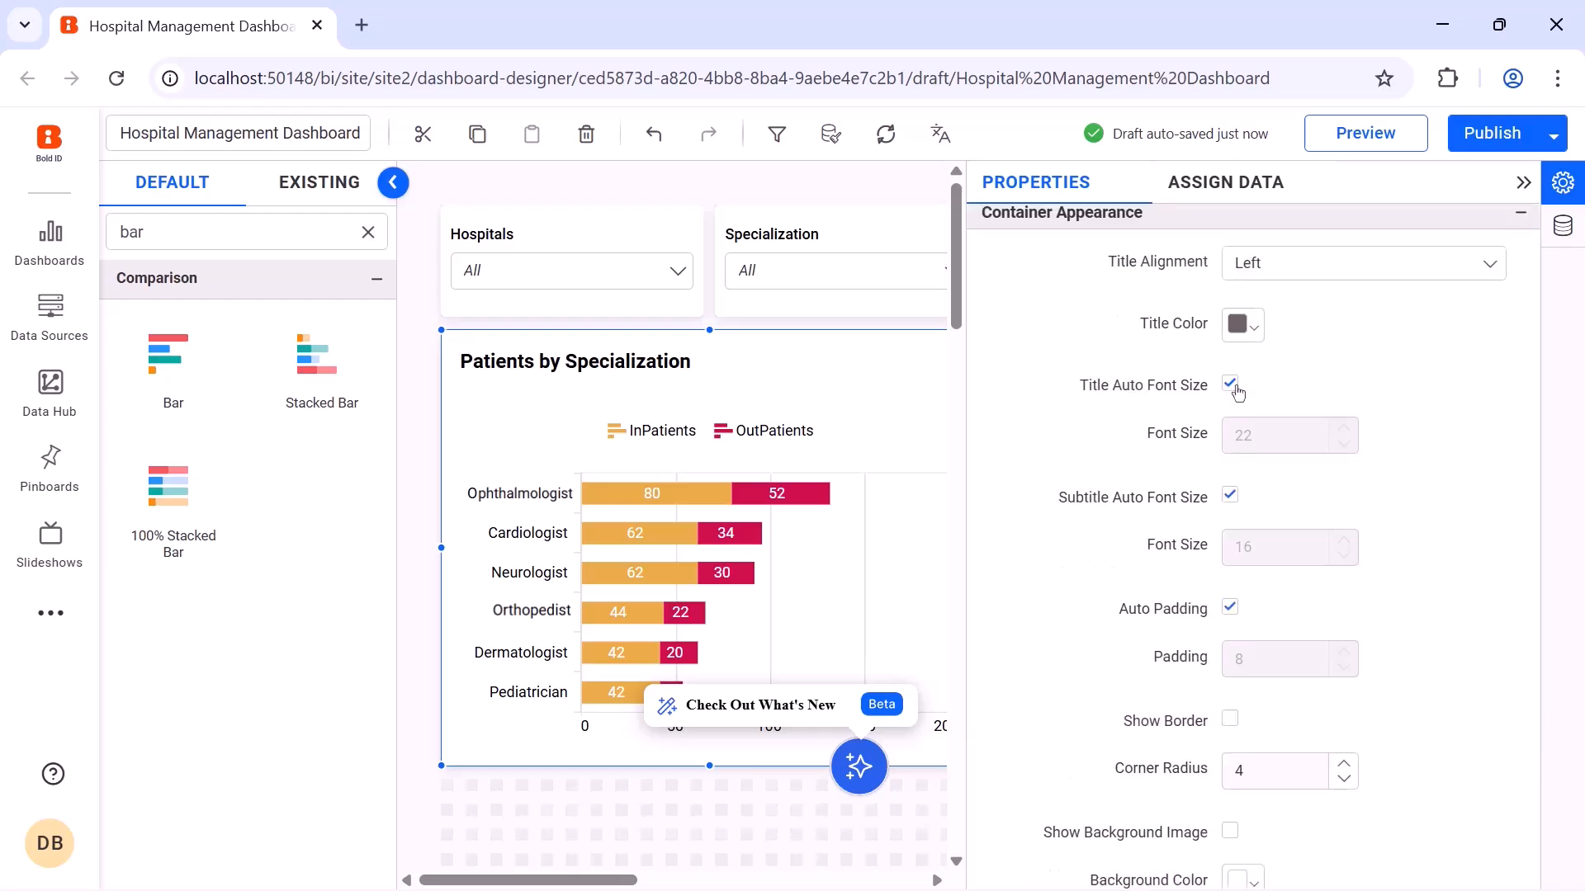
click(1231, 385)
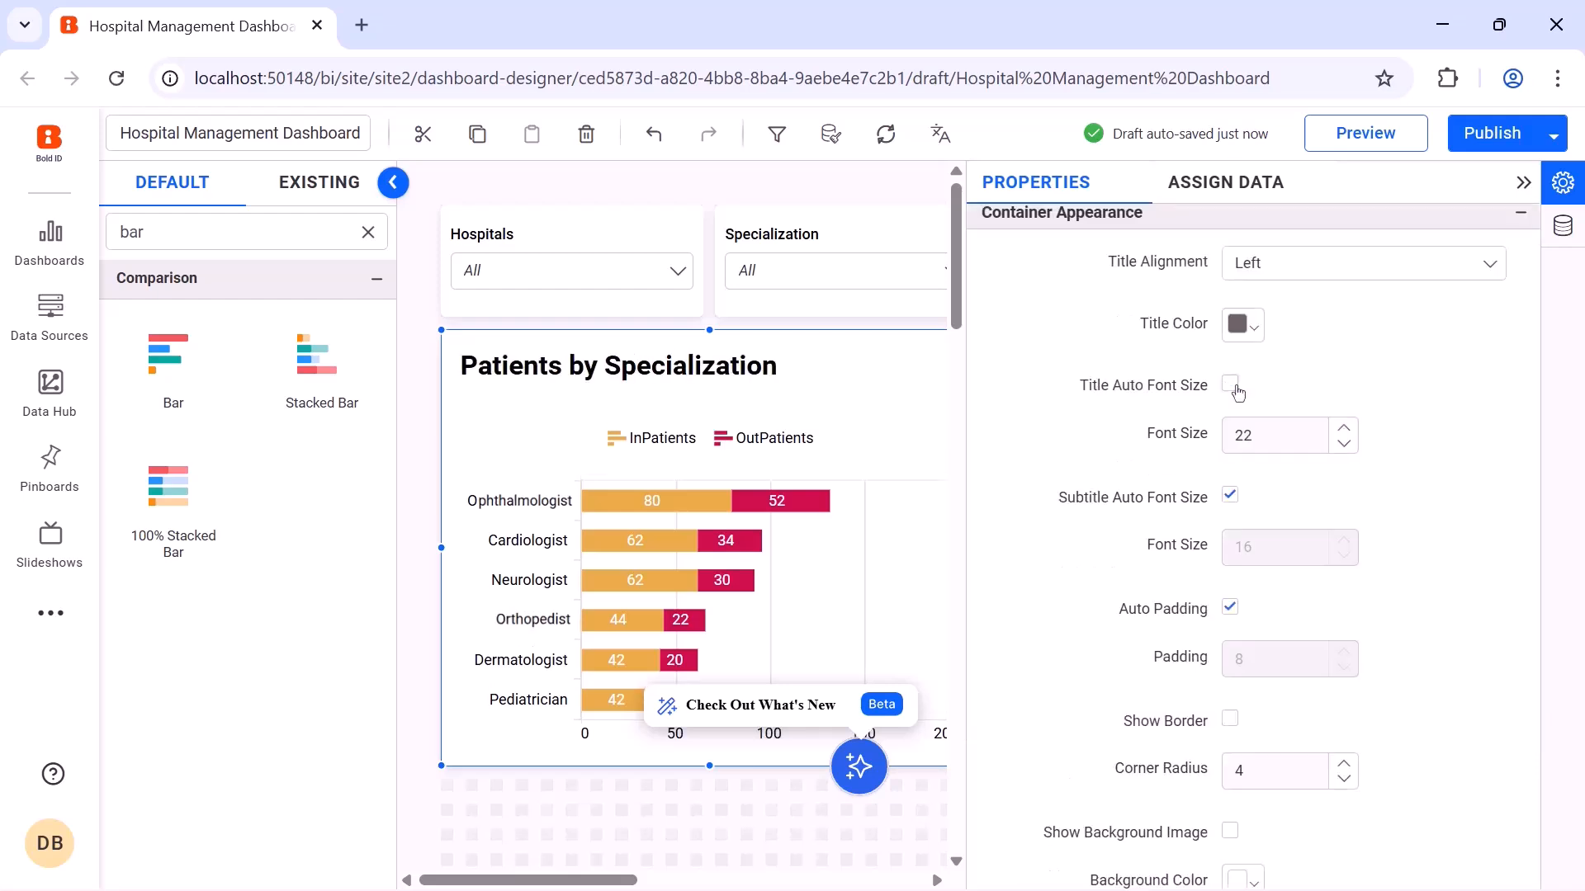
double_click(1282, 430)
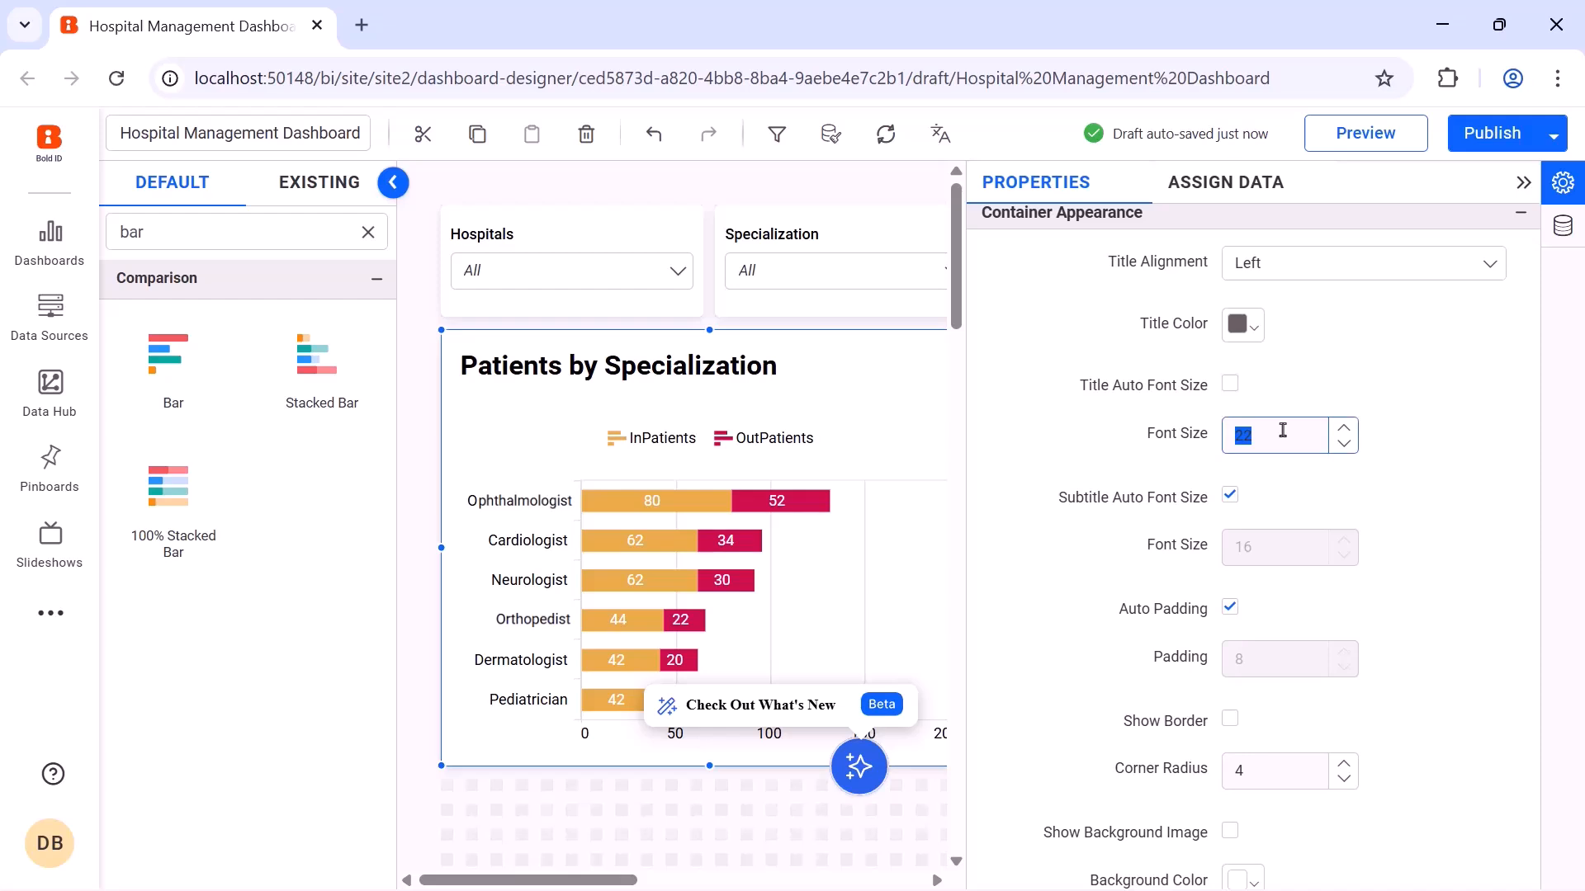
text(16)
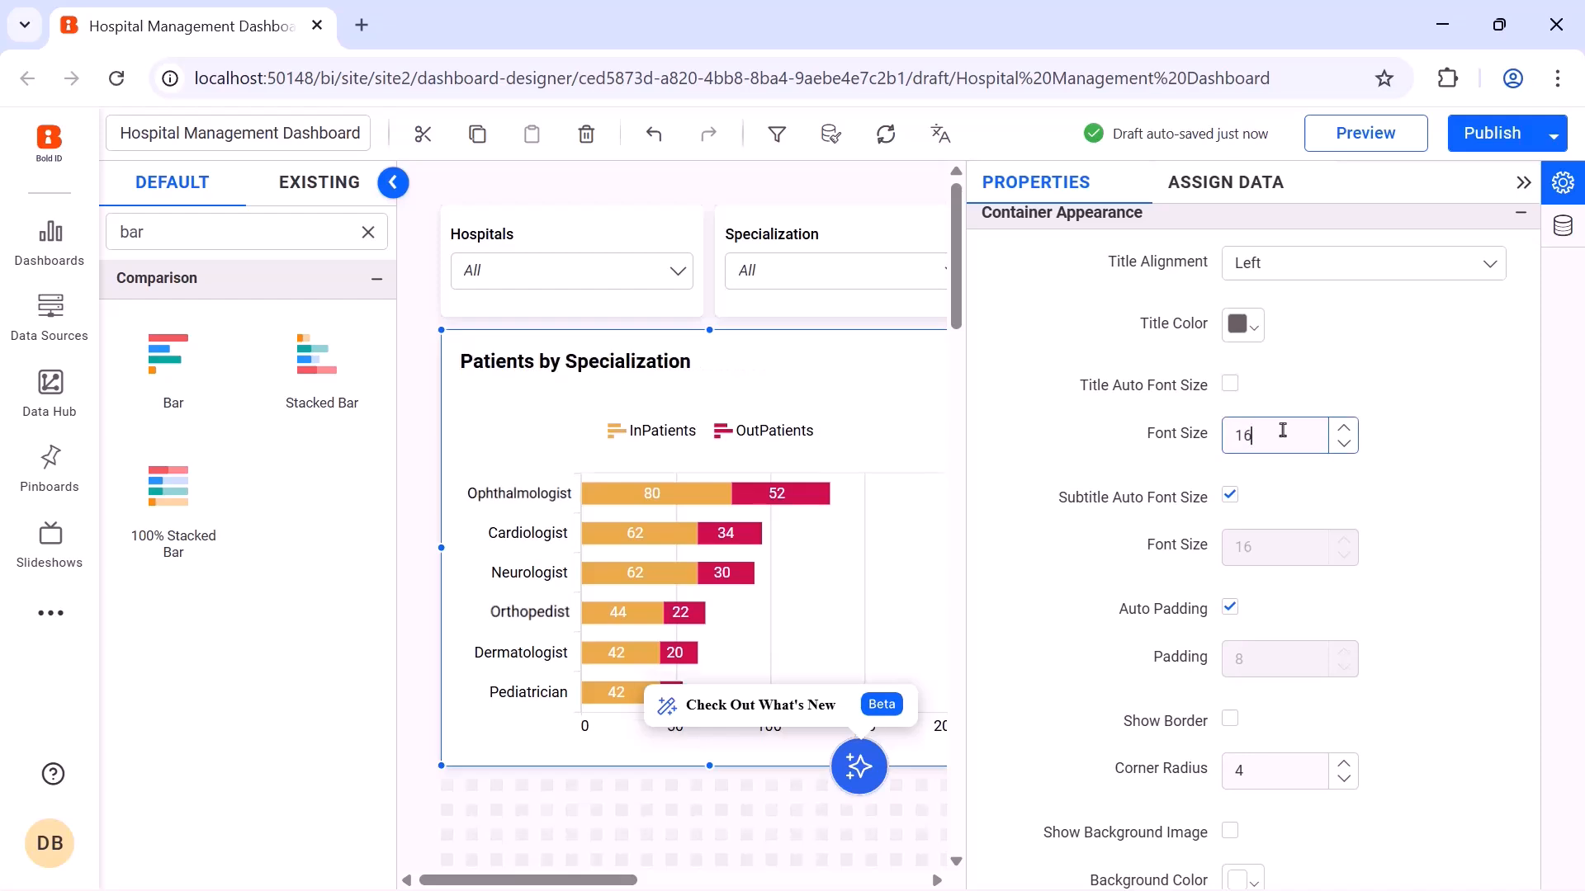
click(1523, 182)
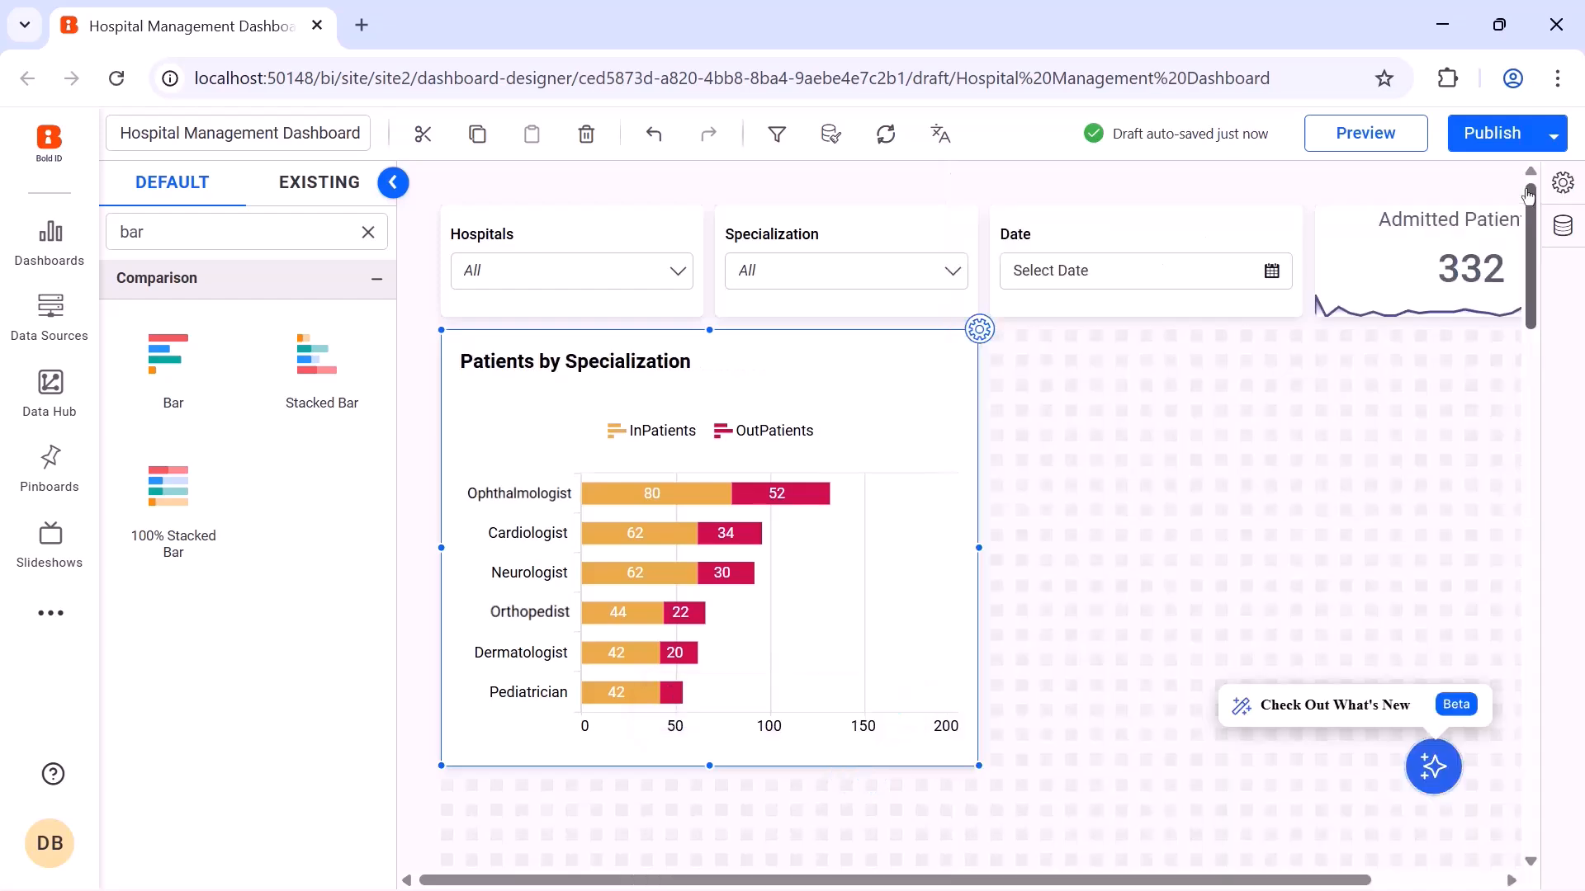
Add a number card beneath the Date filter, matching the filter's width, and name it "Doctors".
click(368, 232)
text(num)
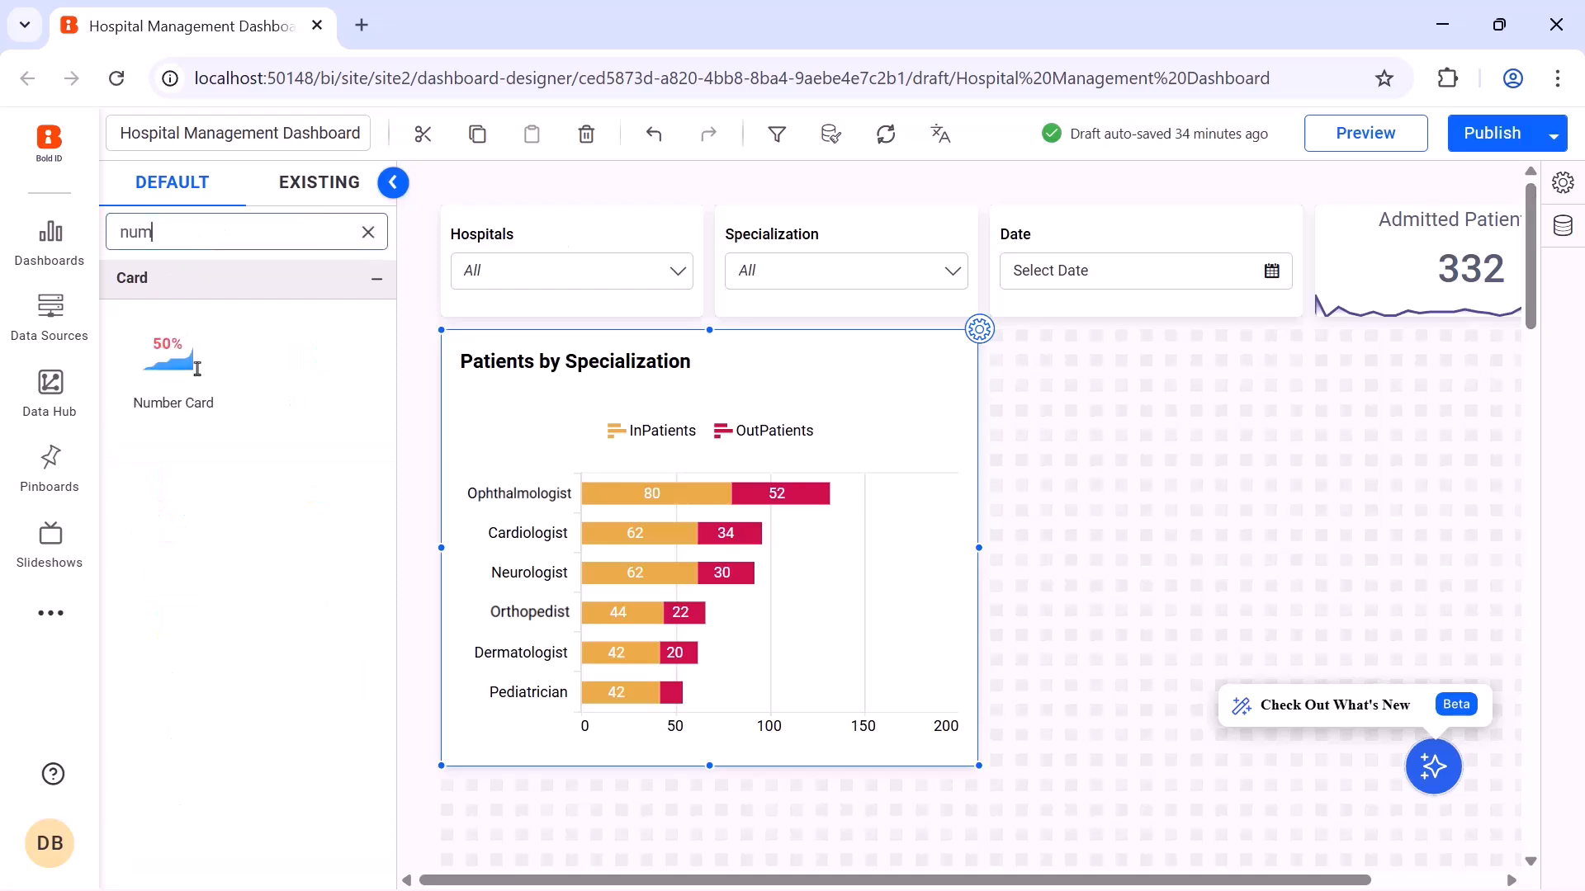
drag(169, 355, 990, 387)
drag(1131, 385, 1287, 385)
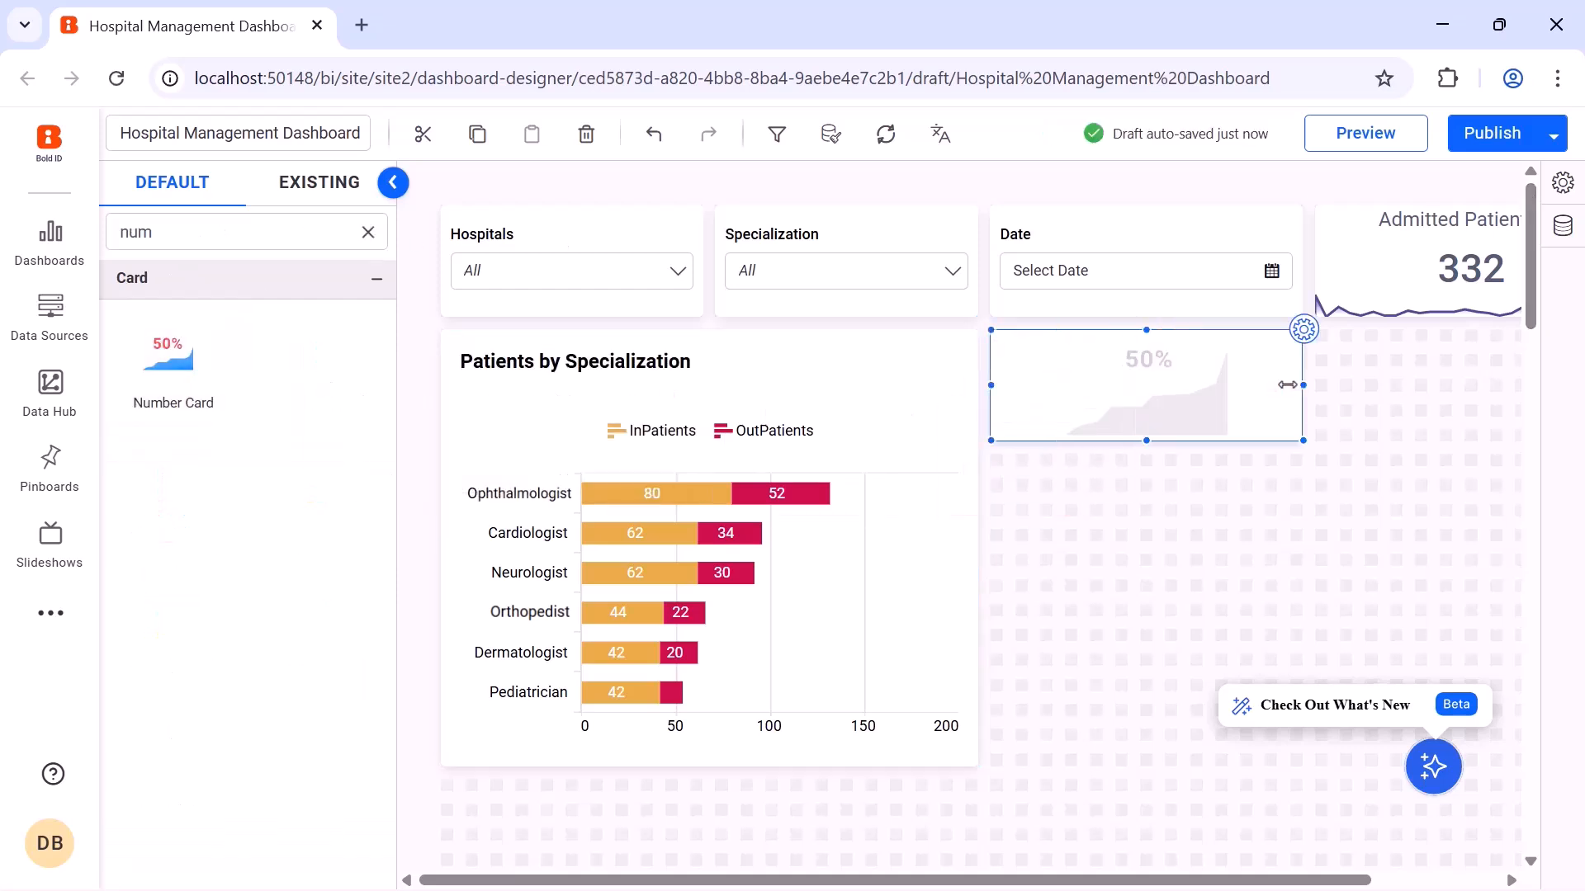
click(1303, 330)
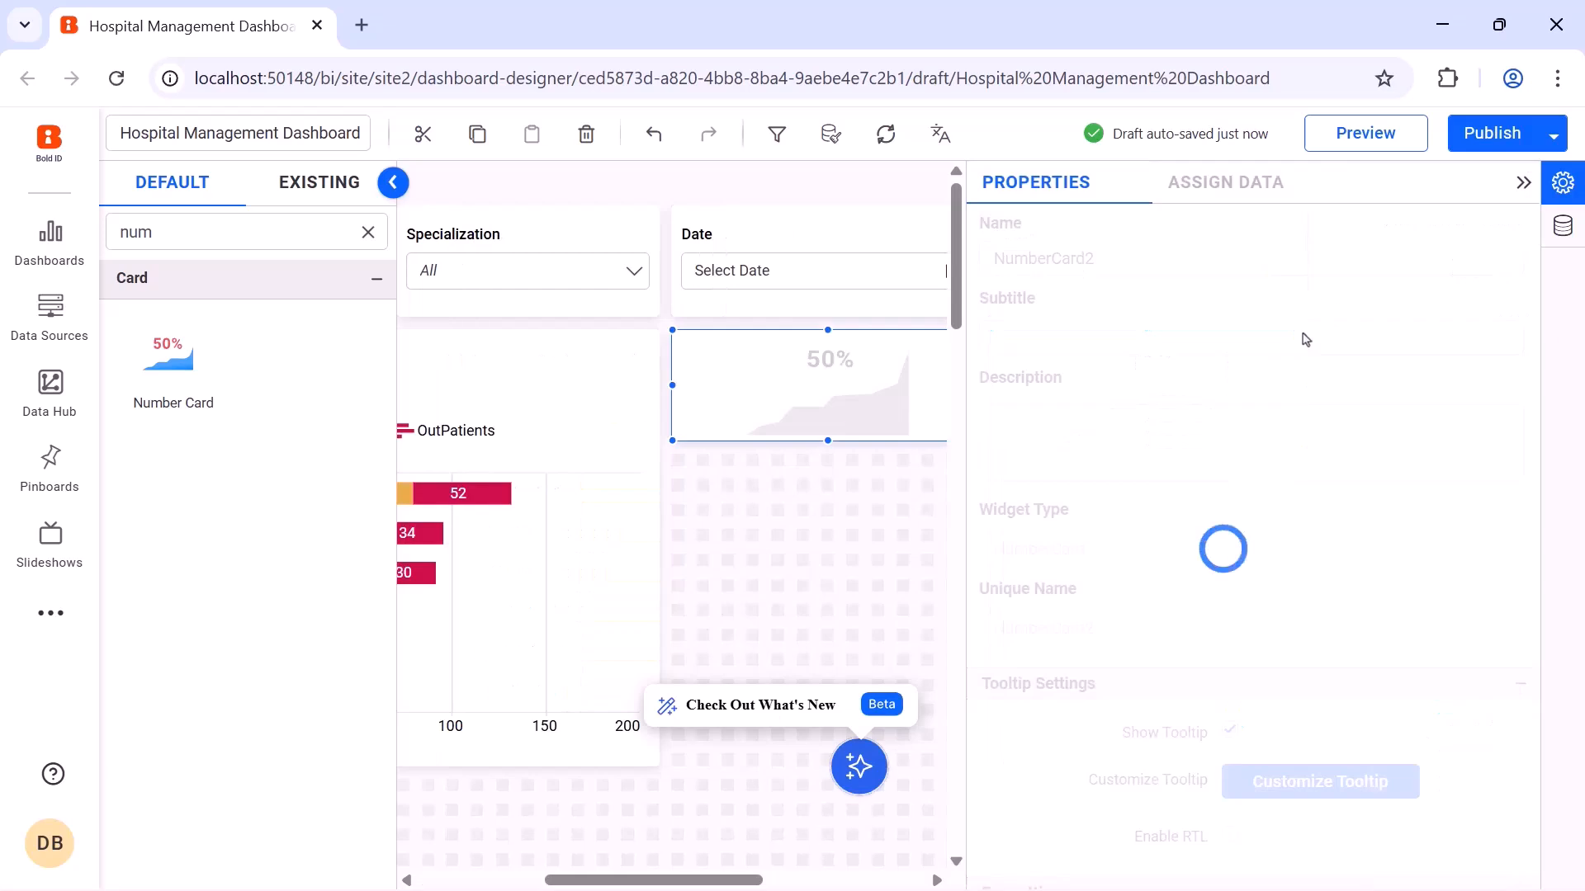
click(1299, 258)
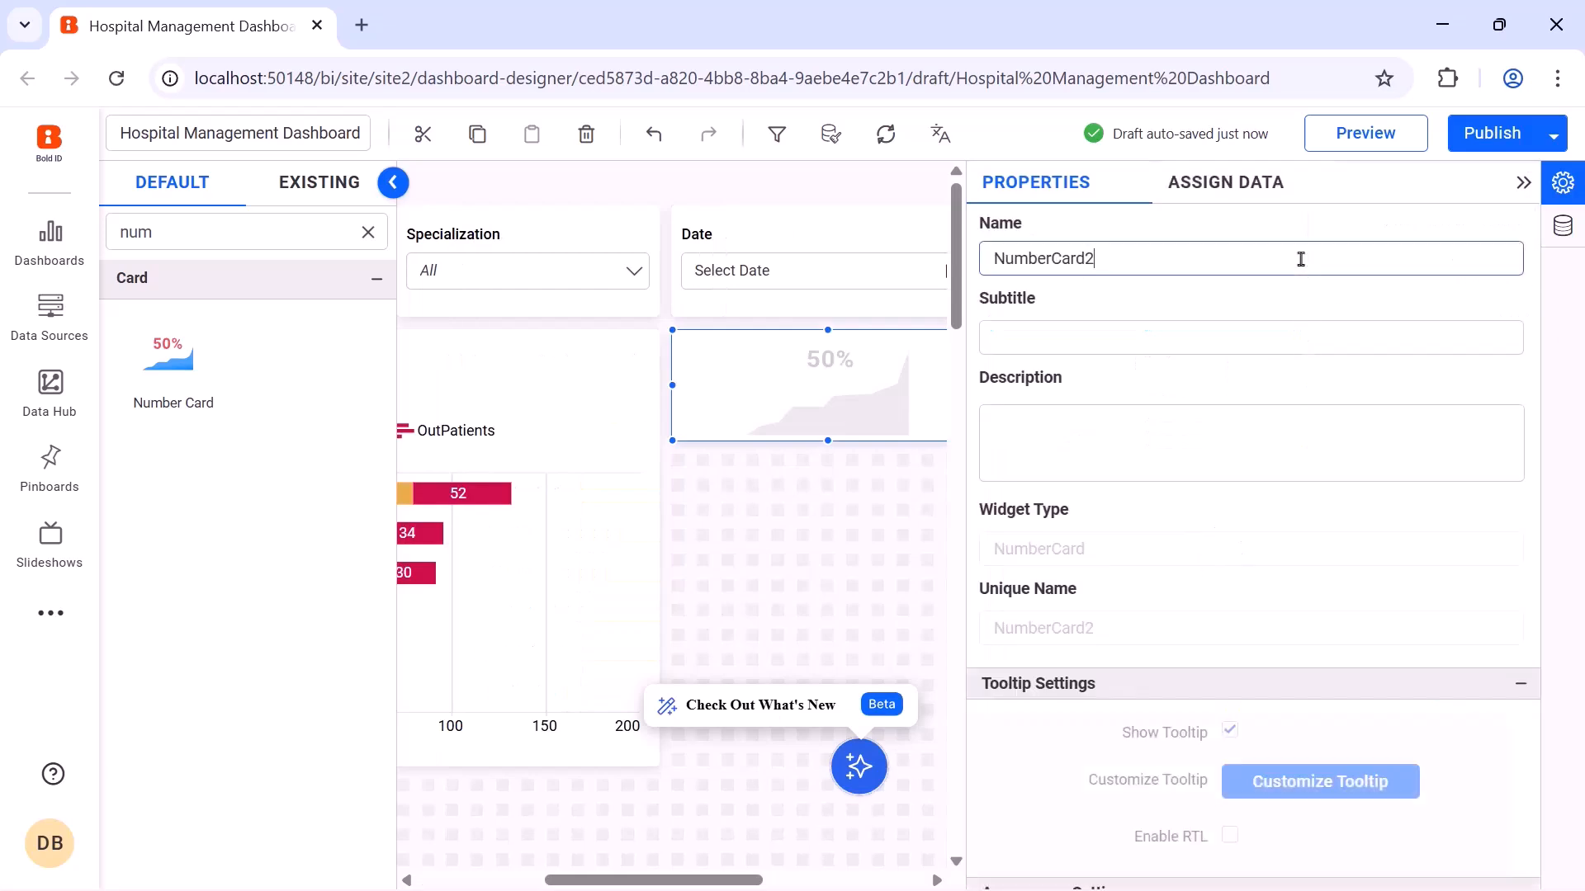
key(ctrl+a)
text(Doctors)
Assign the Doctor_Id (Hospital_D...) field as the Doctors card's measure, aggregated by Distinct Count.
click(1268, 188)
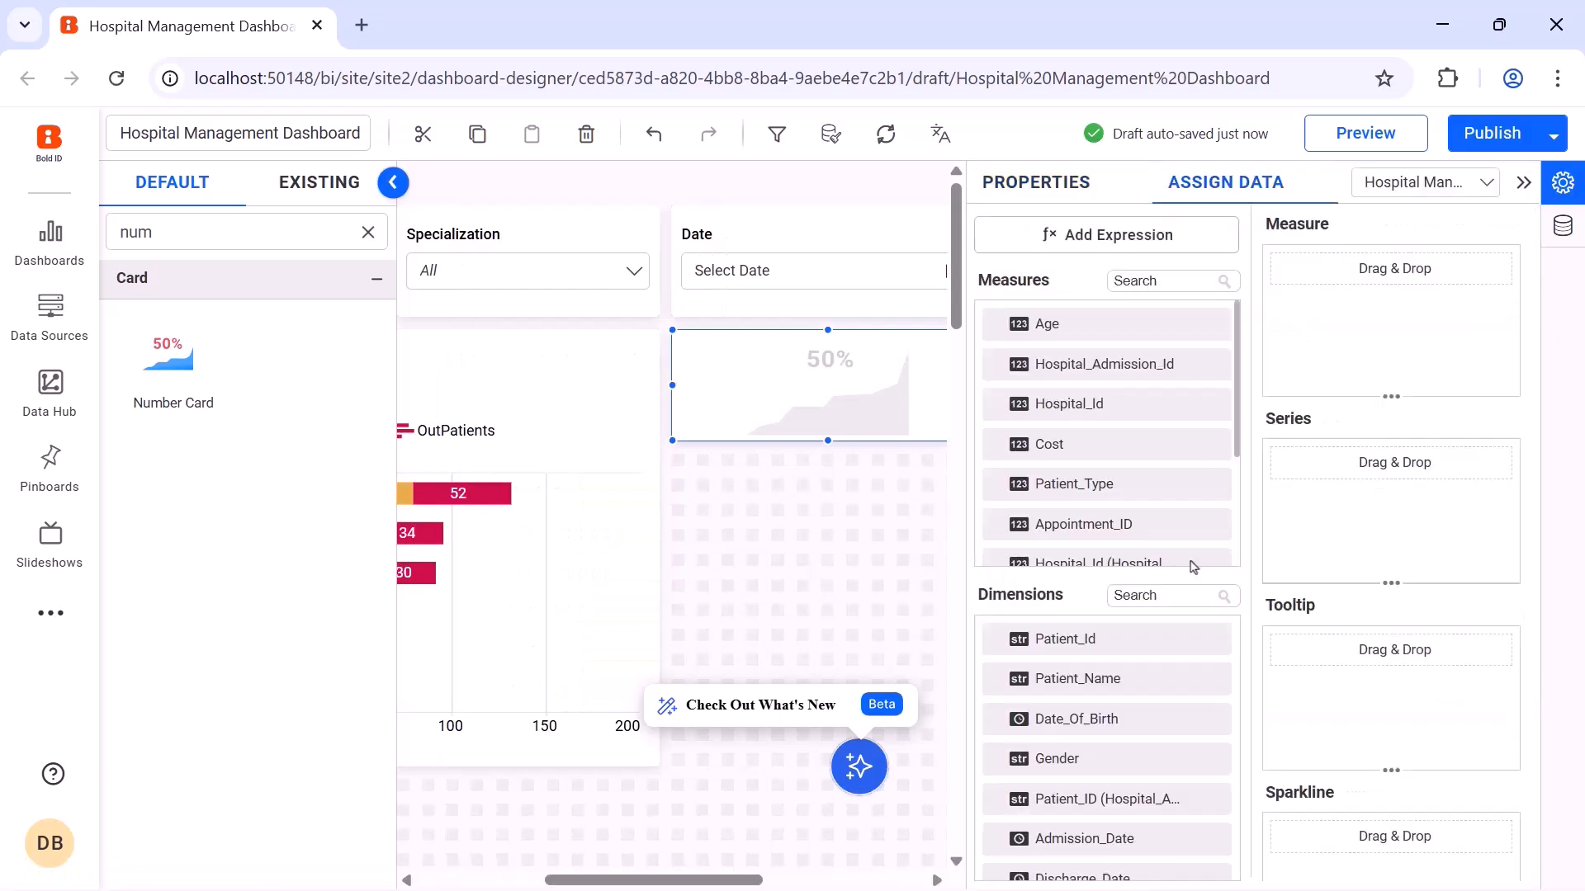
click(1164, 595)
text(doct)
drag(1098, 718, 1370, 272)
click(1478, 268)
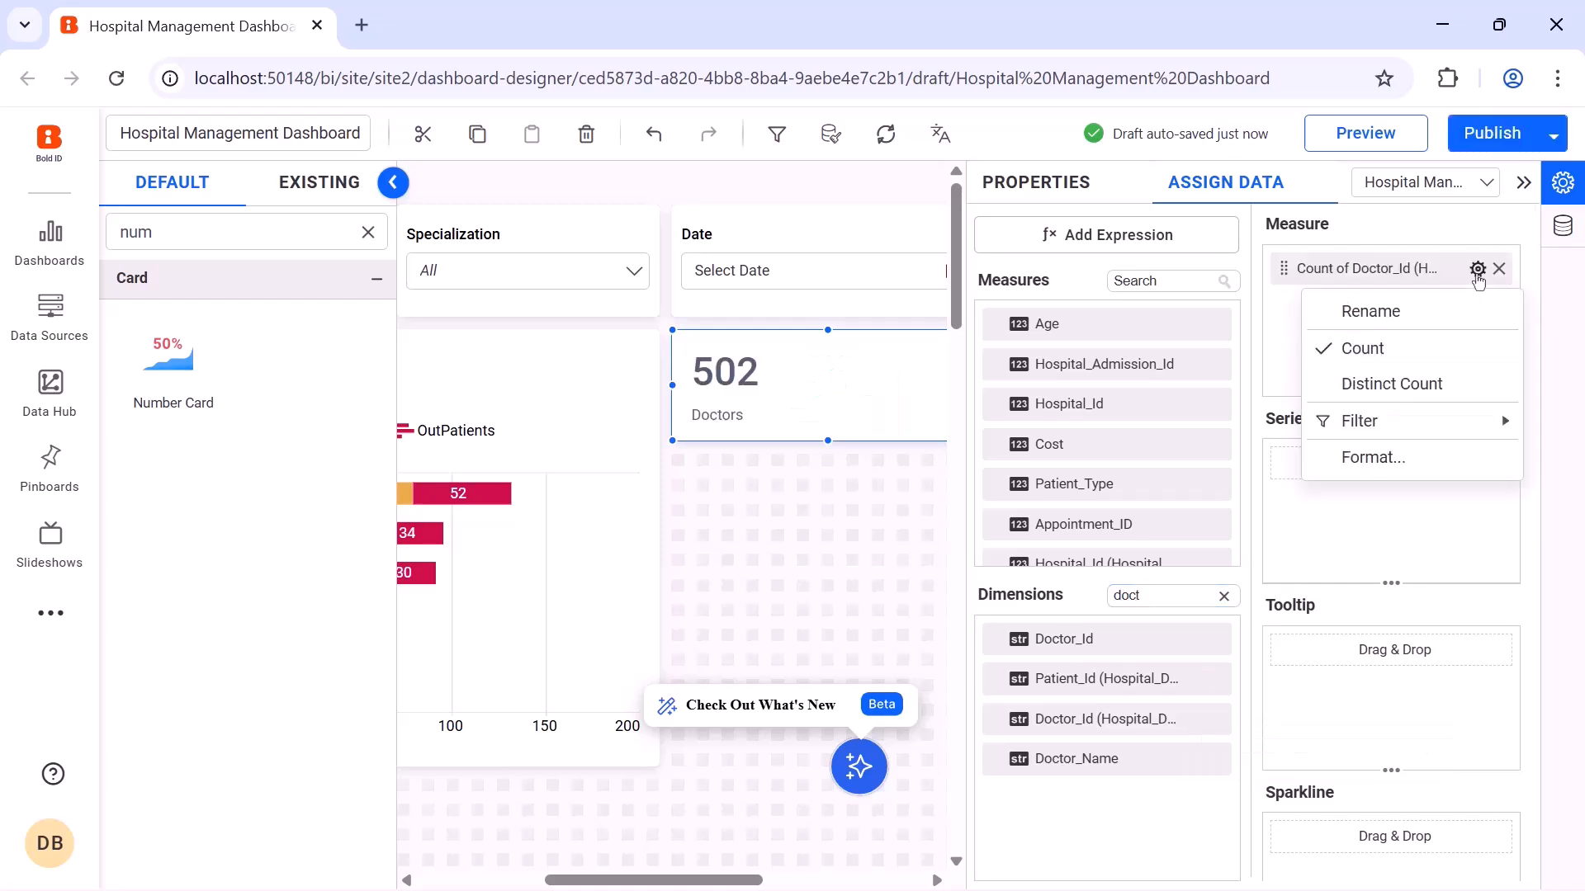
click(1370, 379)
click(1522, 182)
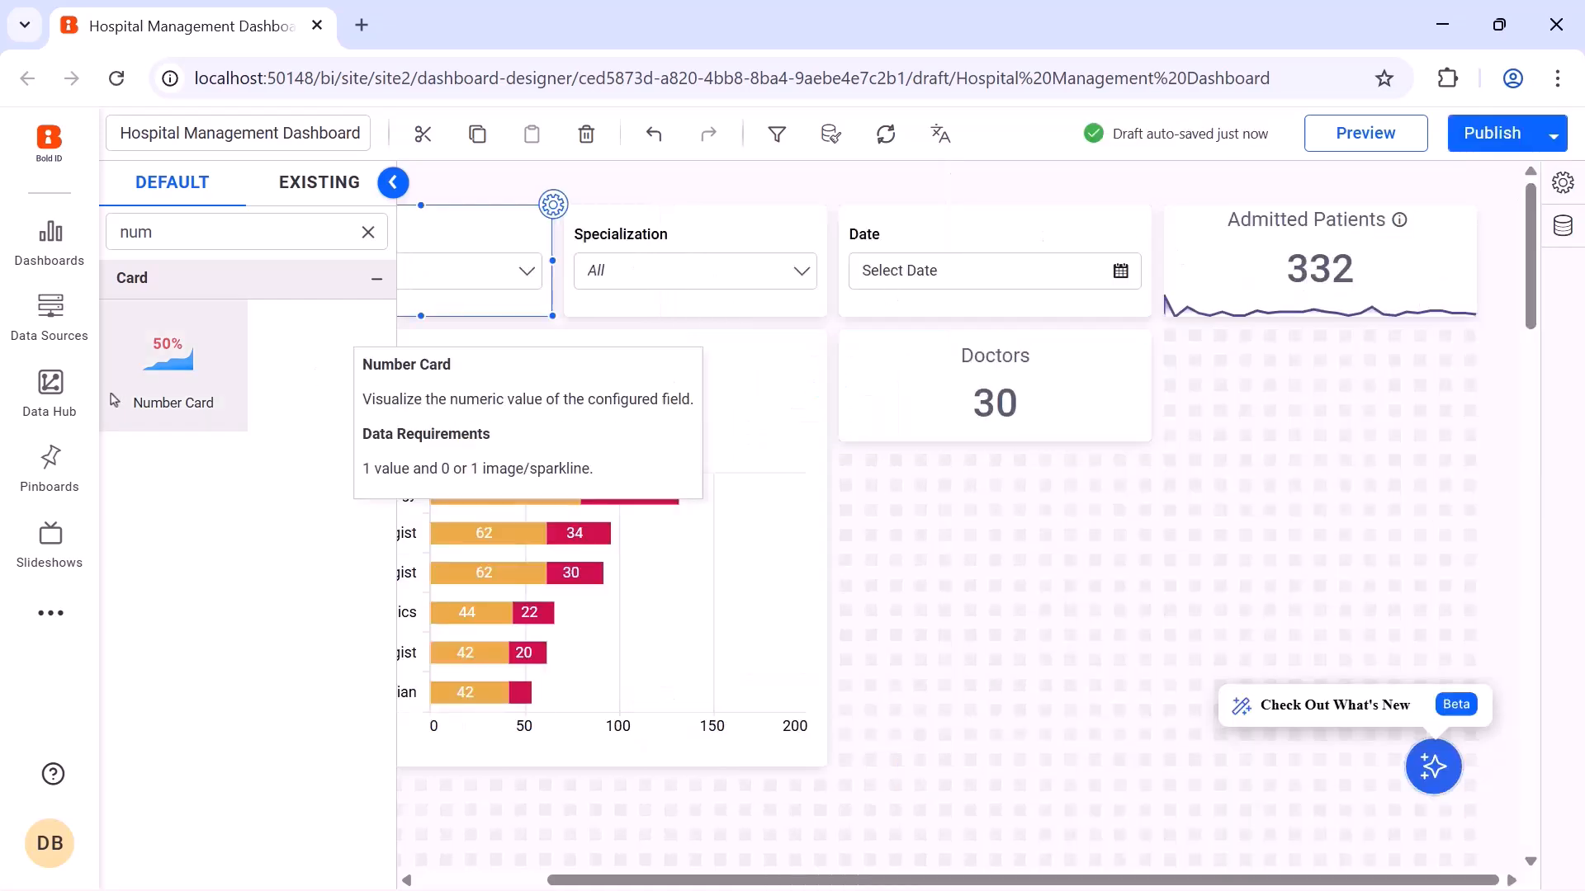
Add a number card of equal width beneath the Doctors card and name it "Avg. Length of Stay".
drag(114, 400, 850, 459)
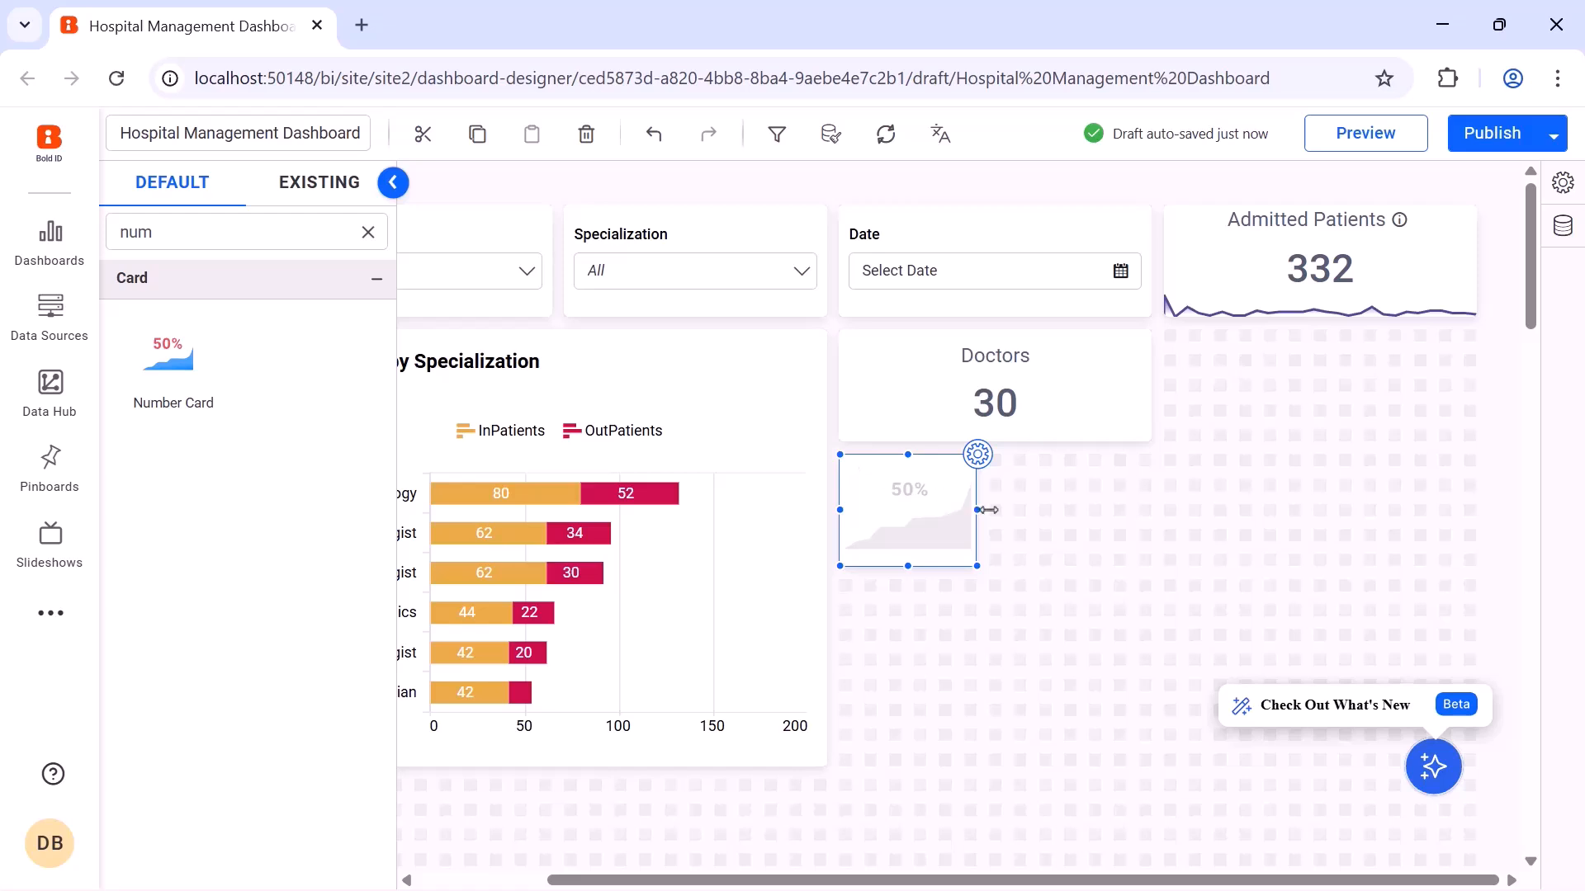
drag(984, 510, 1138, 524)
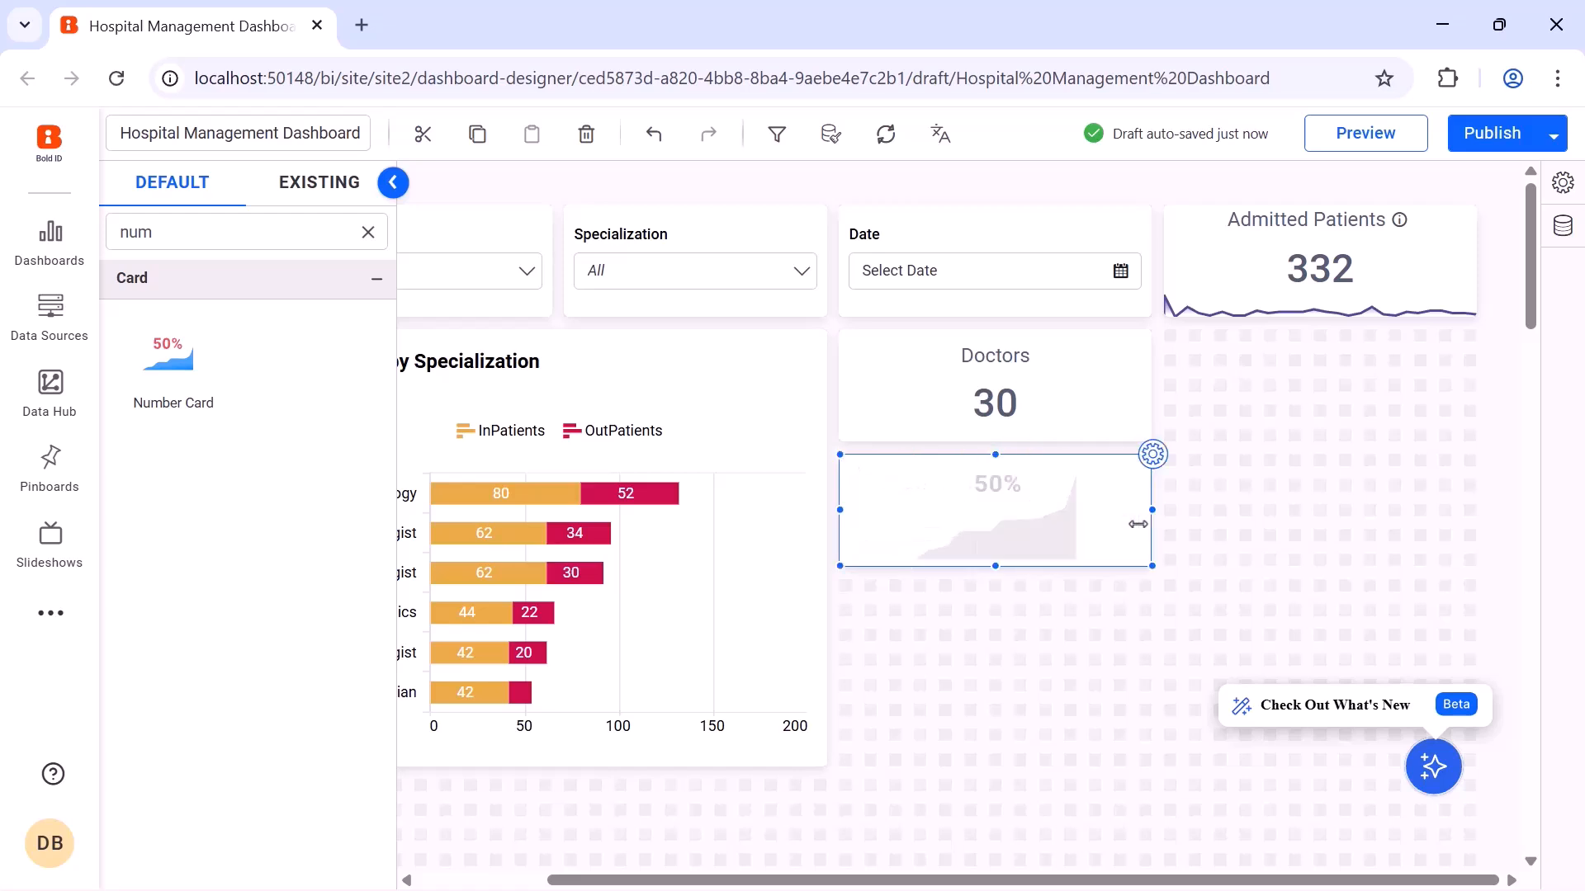
click(1153, 454)
triple_click(1163, 260)
key(BackSpace)
text(Avg. Length of Stay)
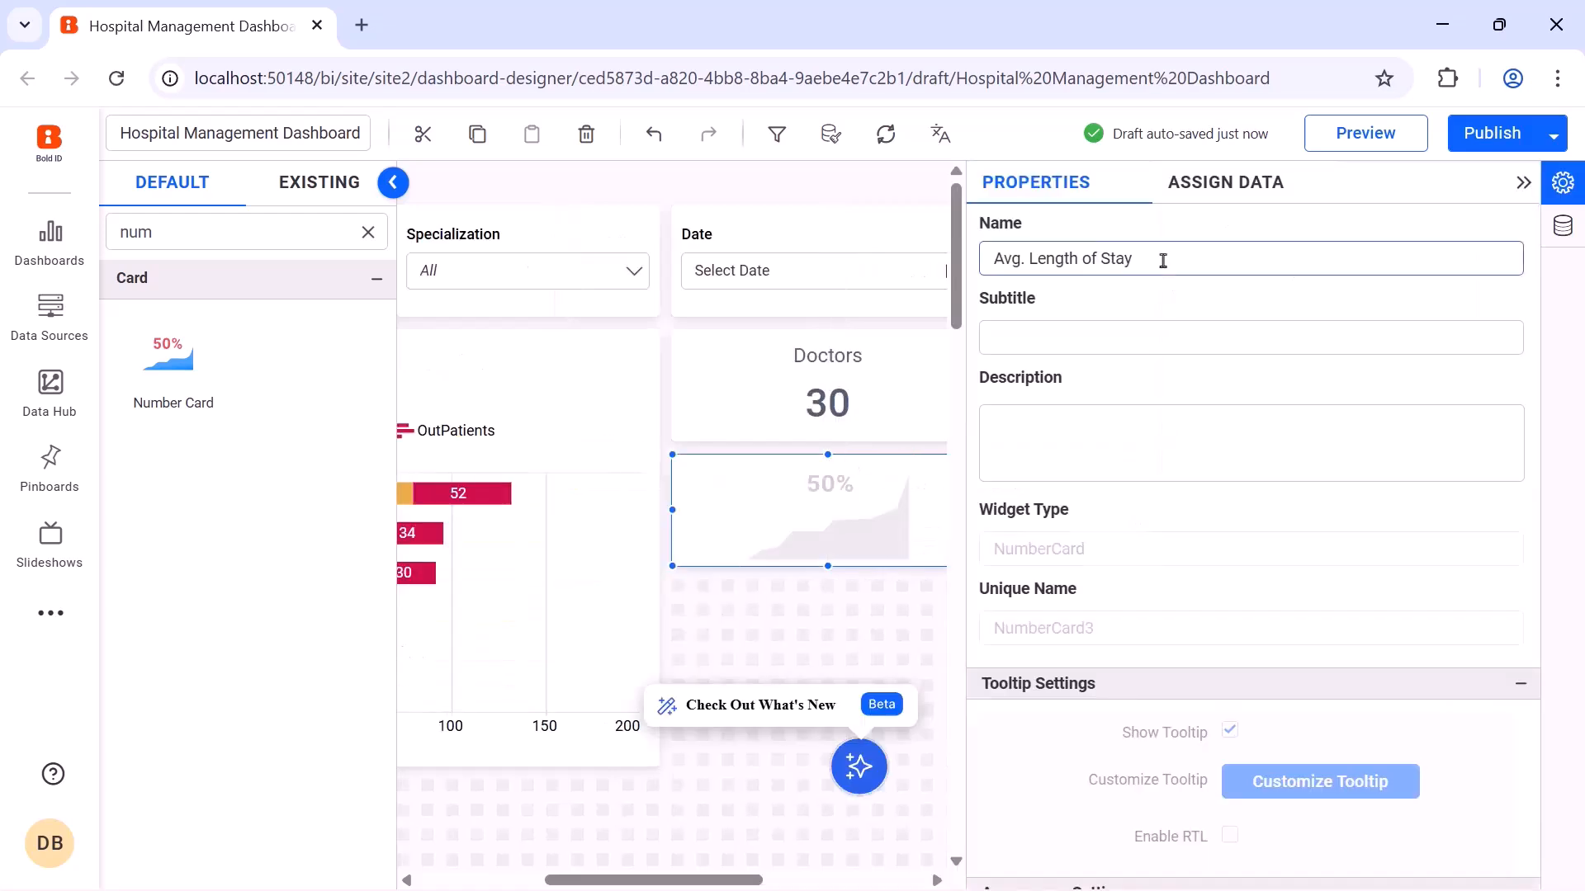
Create and save an expression named "Days in hospital" with the formula DATEDIFF(day,[Admission_Date],[Discharge_Date]).
click(1213, 190)
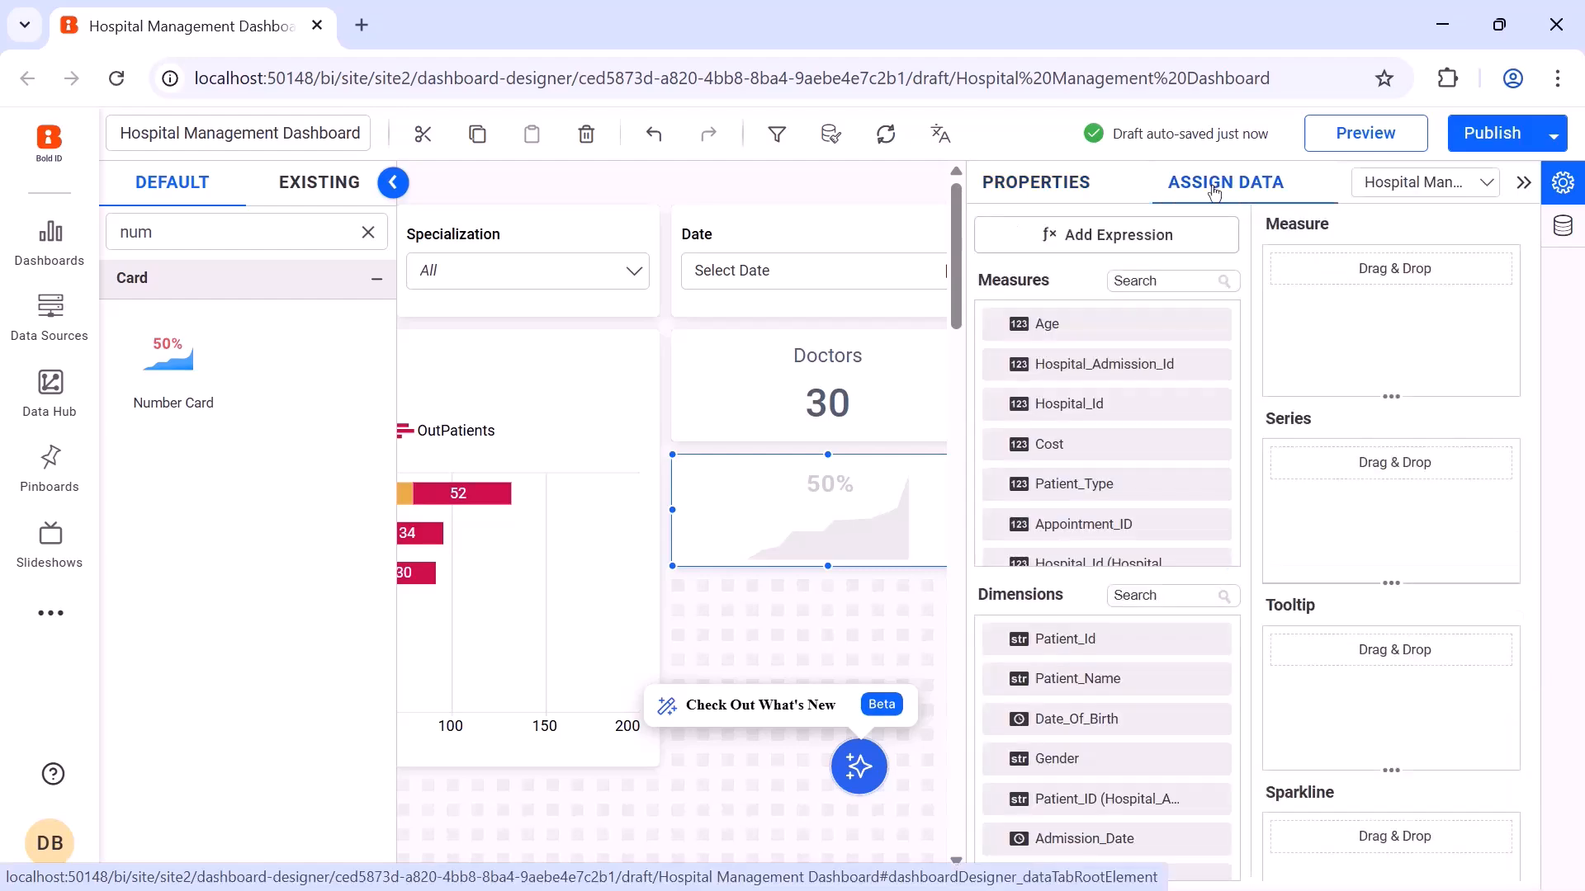
click(1174, 238)
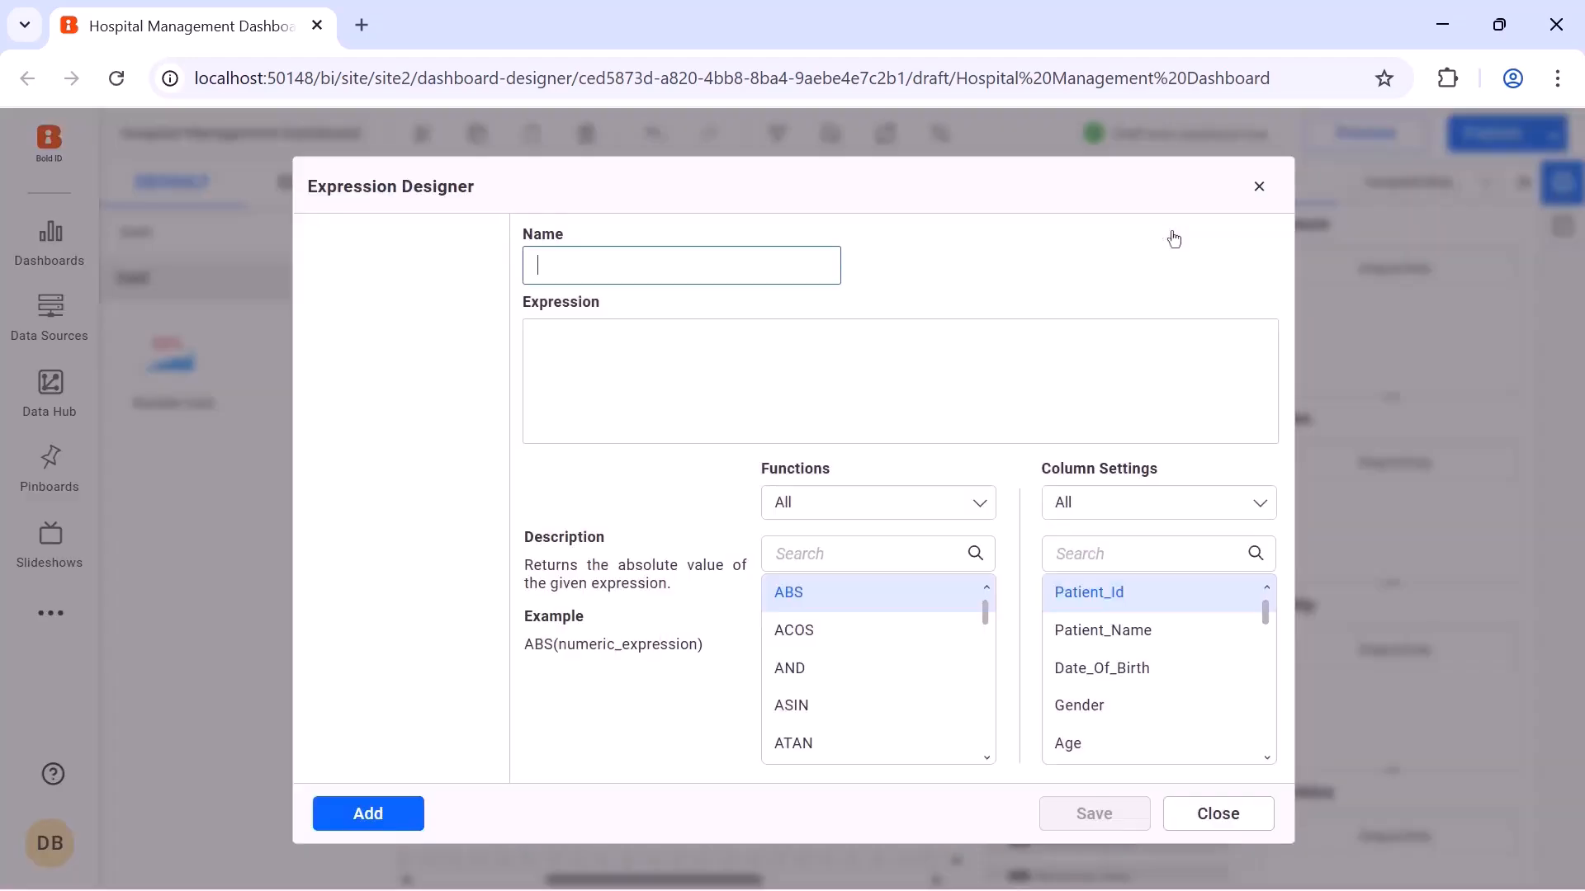
click(407, 813)
triple_click(706, 272)
text(Days in hospital)
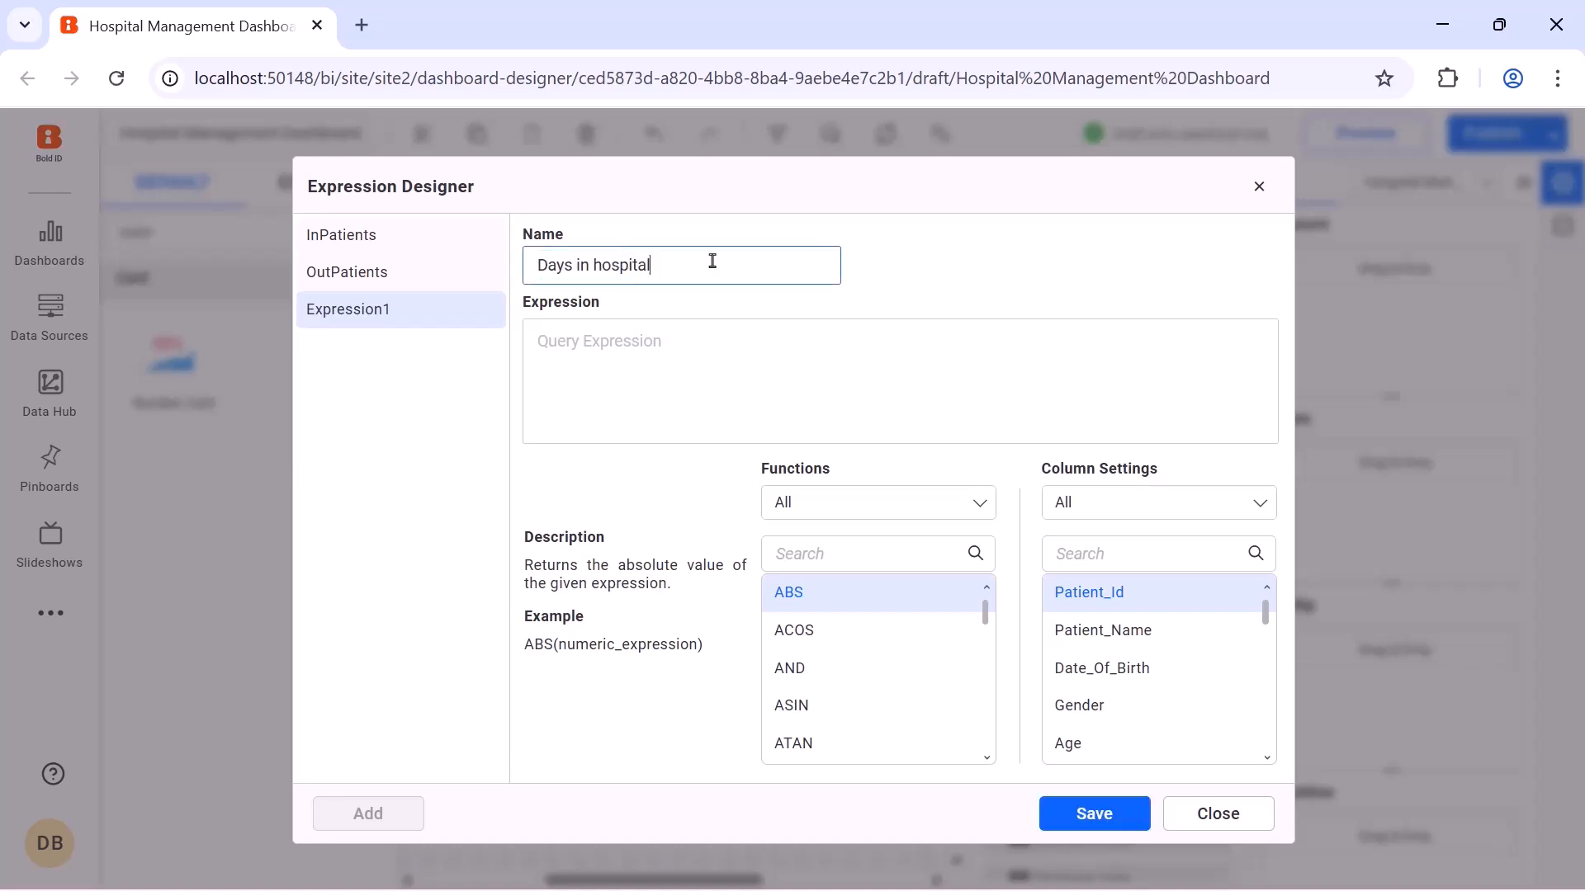
click(696, 337)
text(DATEDIFF(day,[Admission_Date],[Discharge_Date]))
click(1068, 813)
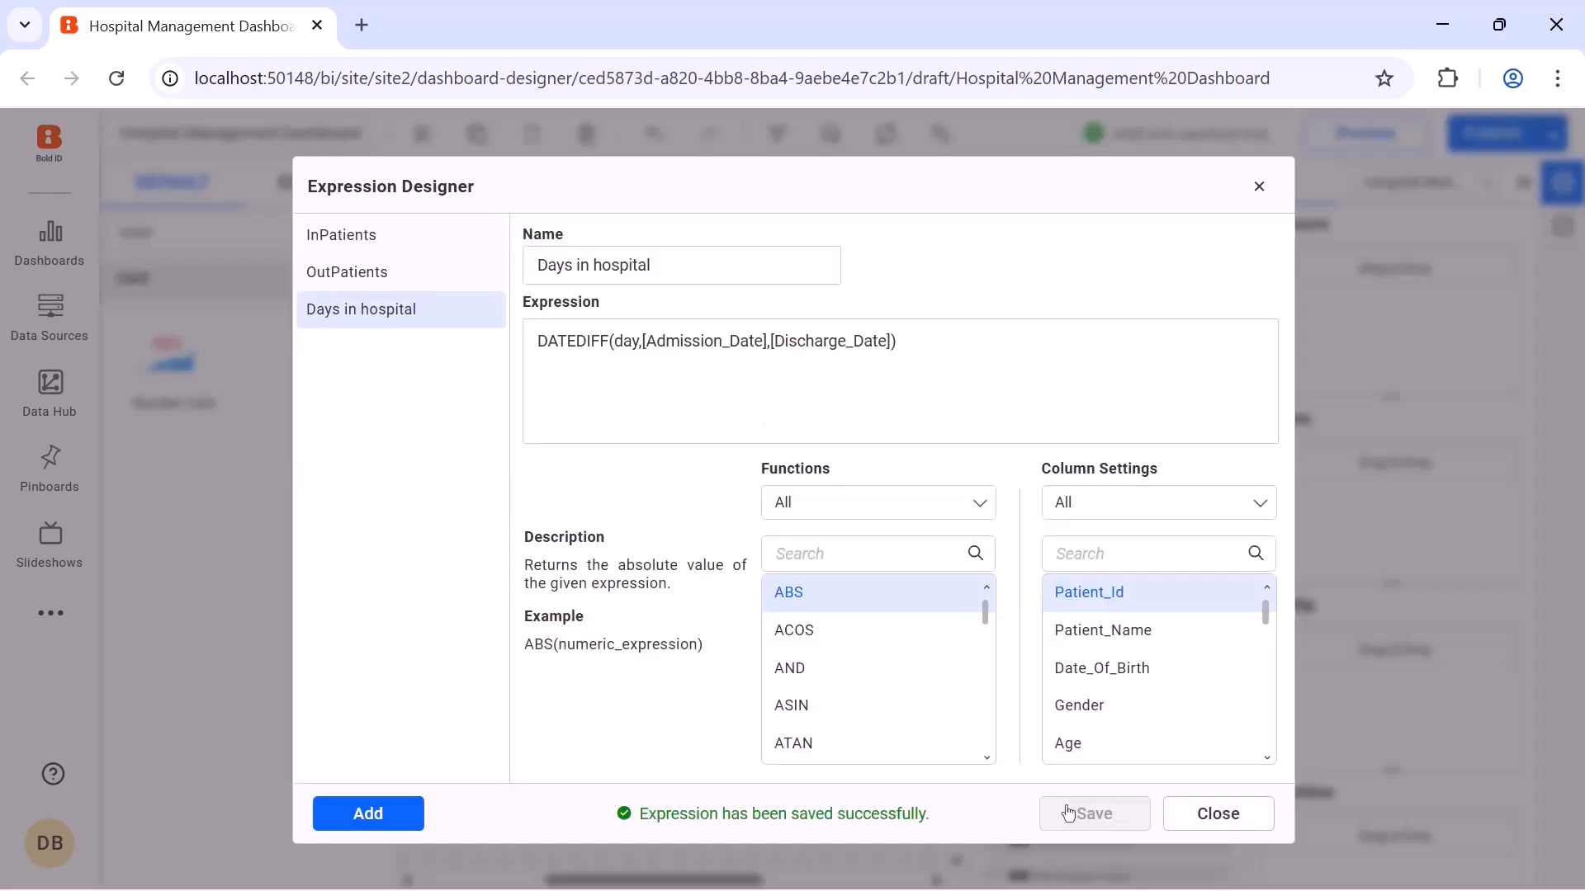
Create and save an expression named "Total Discharges" with the formula IF([Discharge_Date]<=TODAY(), 1, 0).
click(377, 811)
triple_click(810, 264)
key(BackSpace)
text(Total Discharges)
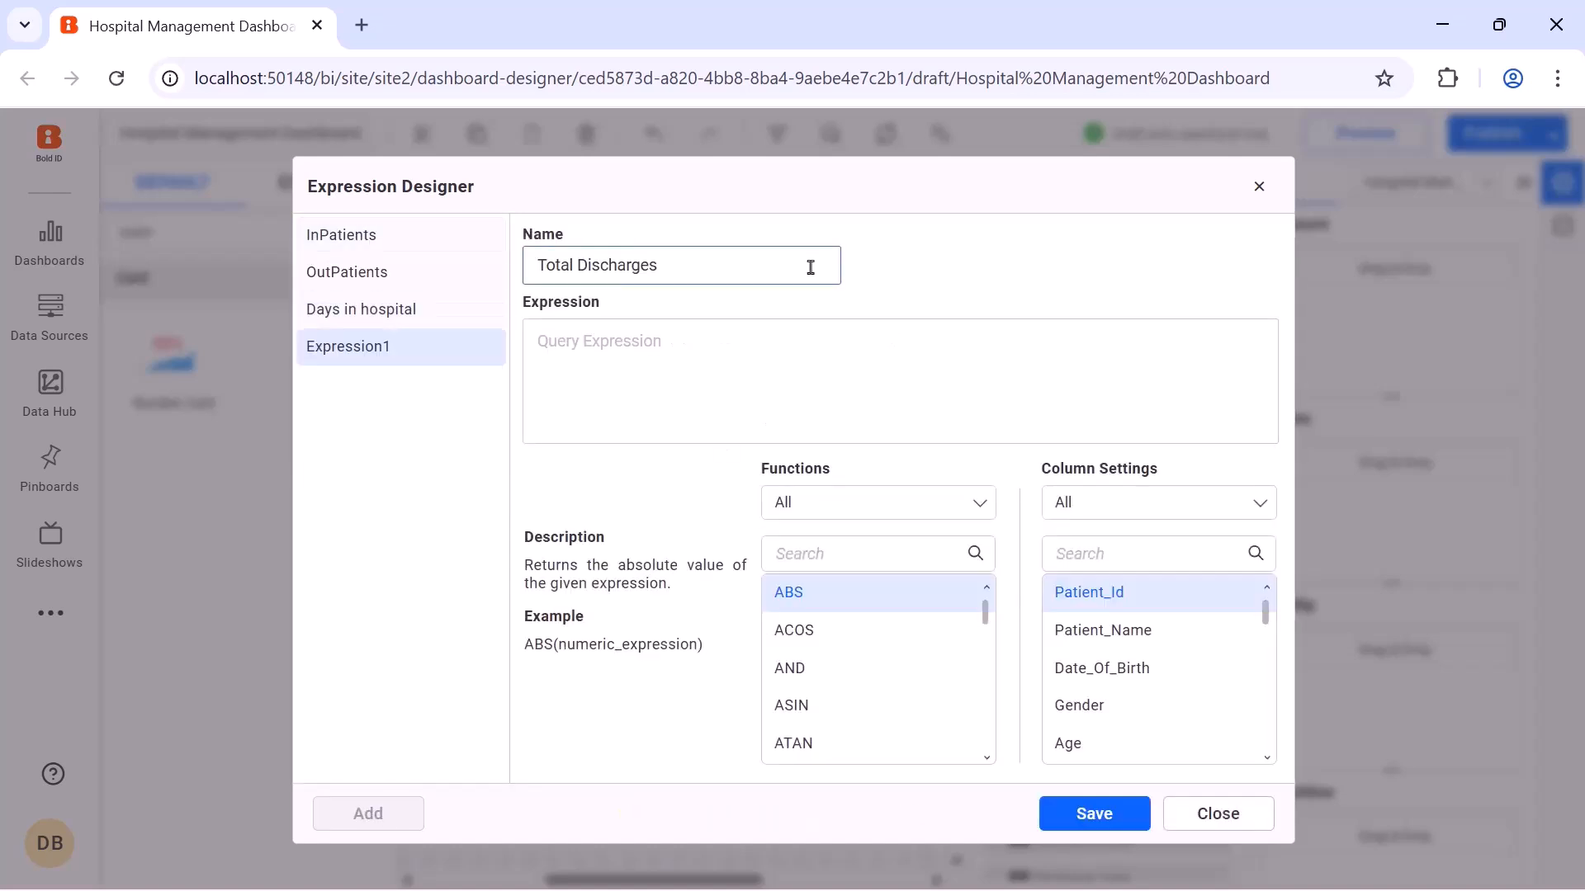
click(810, 343)
text(IF([Discharge_Date]<=TODAY(), 1, 0))
click(1096, 813)
Create and save an expression named "Length of Stay" with the formula [Days in hospital]/[Total Discharges], and close the expression designer.
click(380, 815)
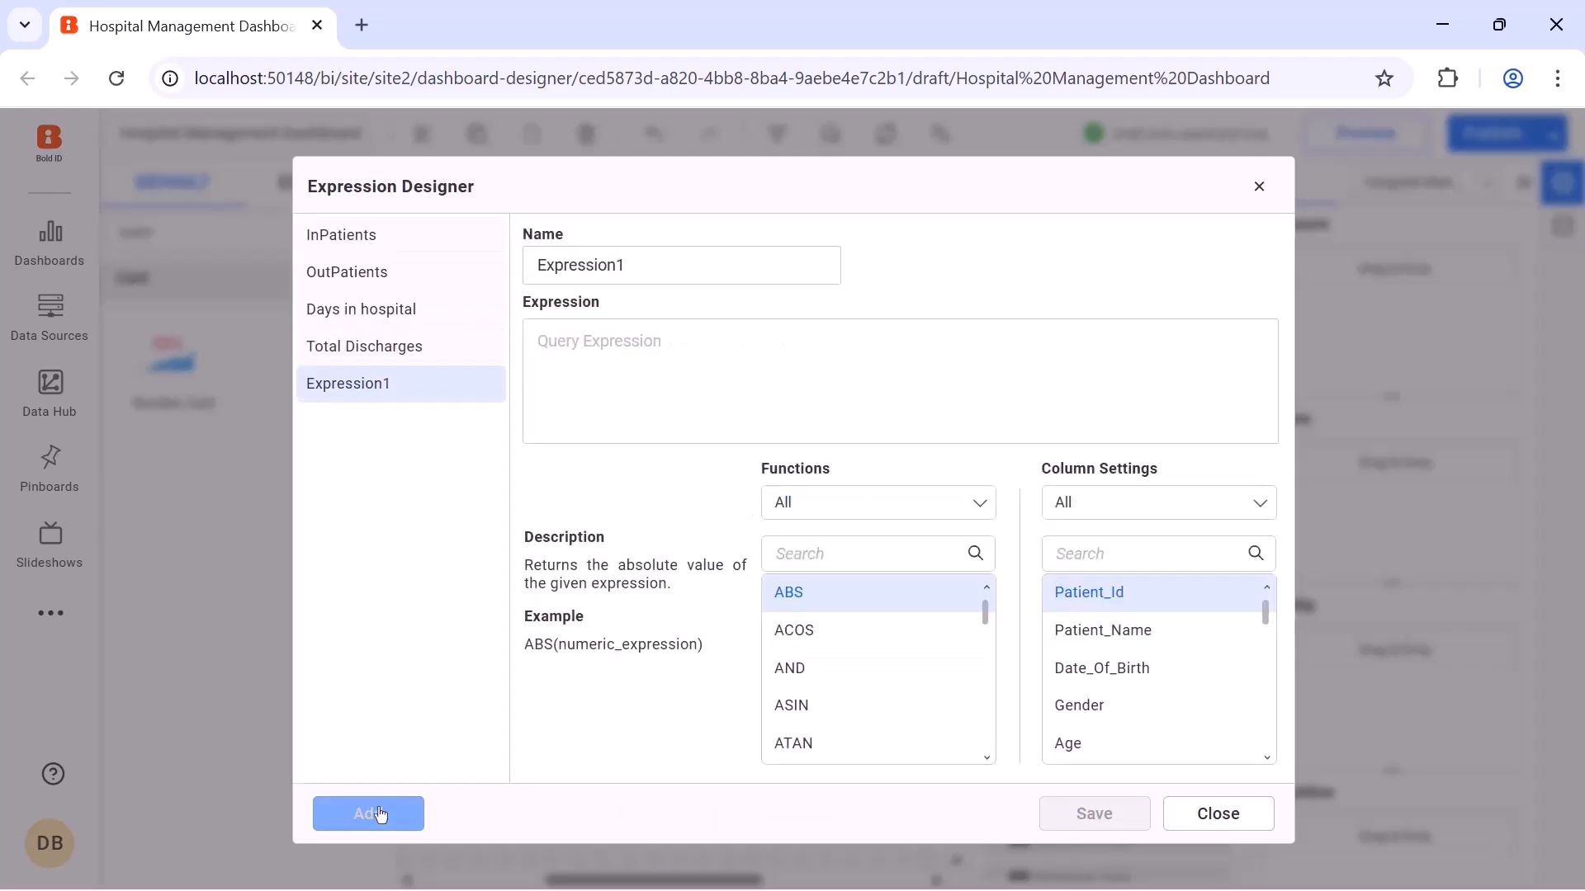
triple_click(748, 272)
text(Length of Stay)
click(747, 343)
text([Days in hospital]/[Total Discharges])
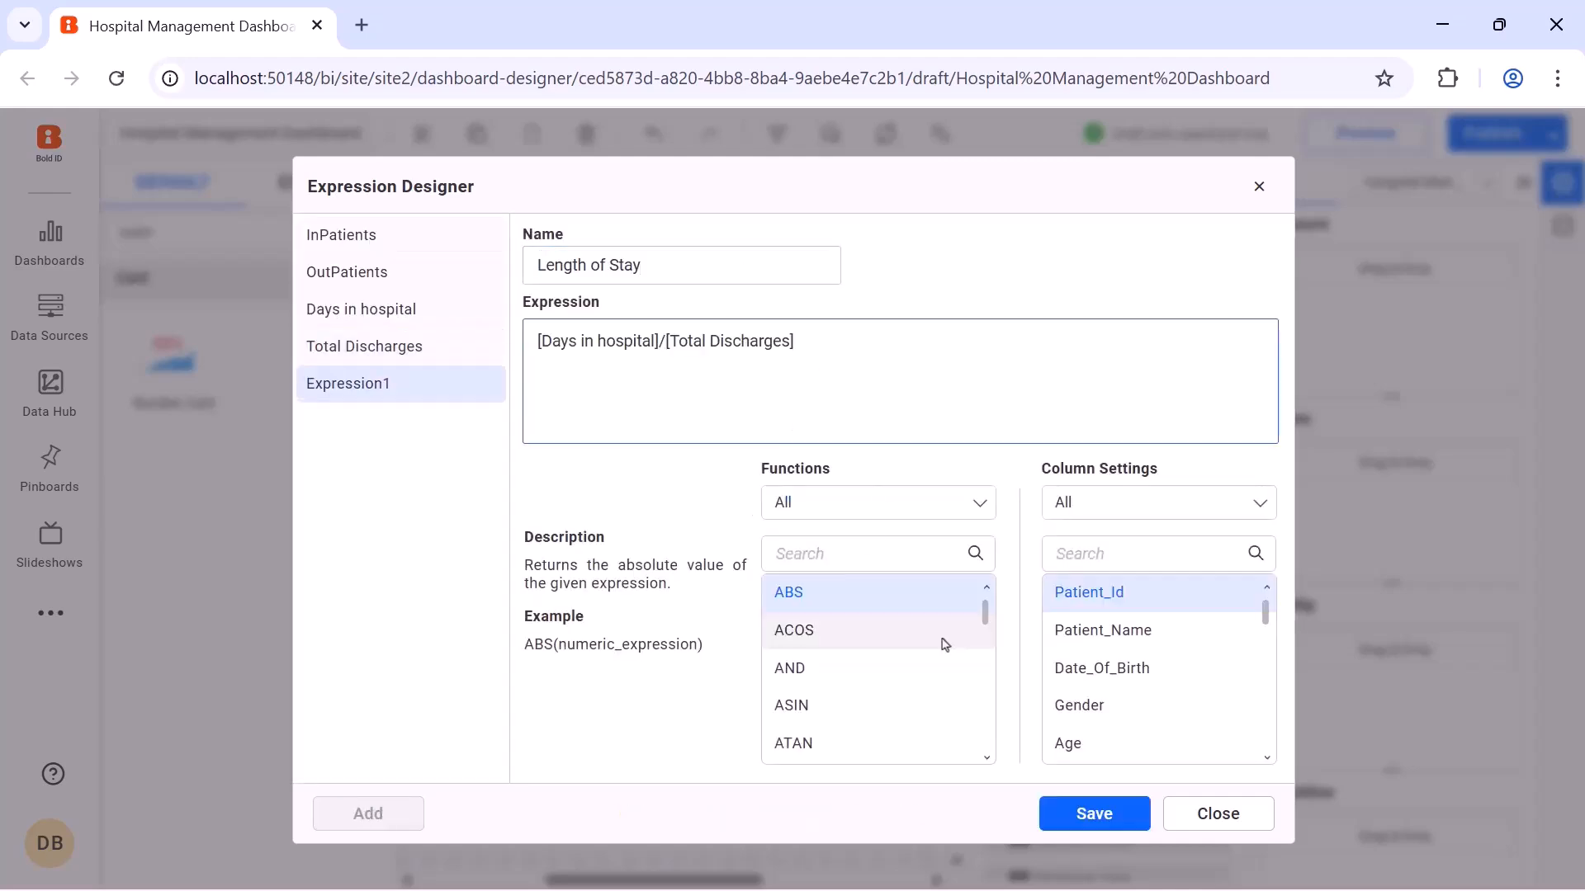
click(1095, 813)
click(1257, 188)
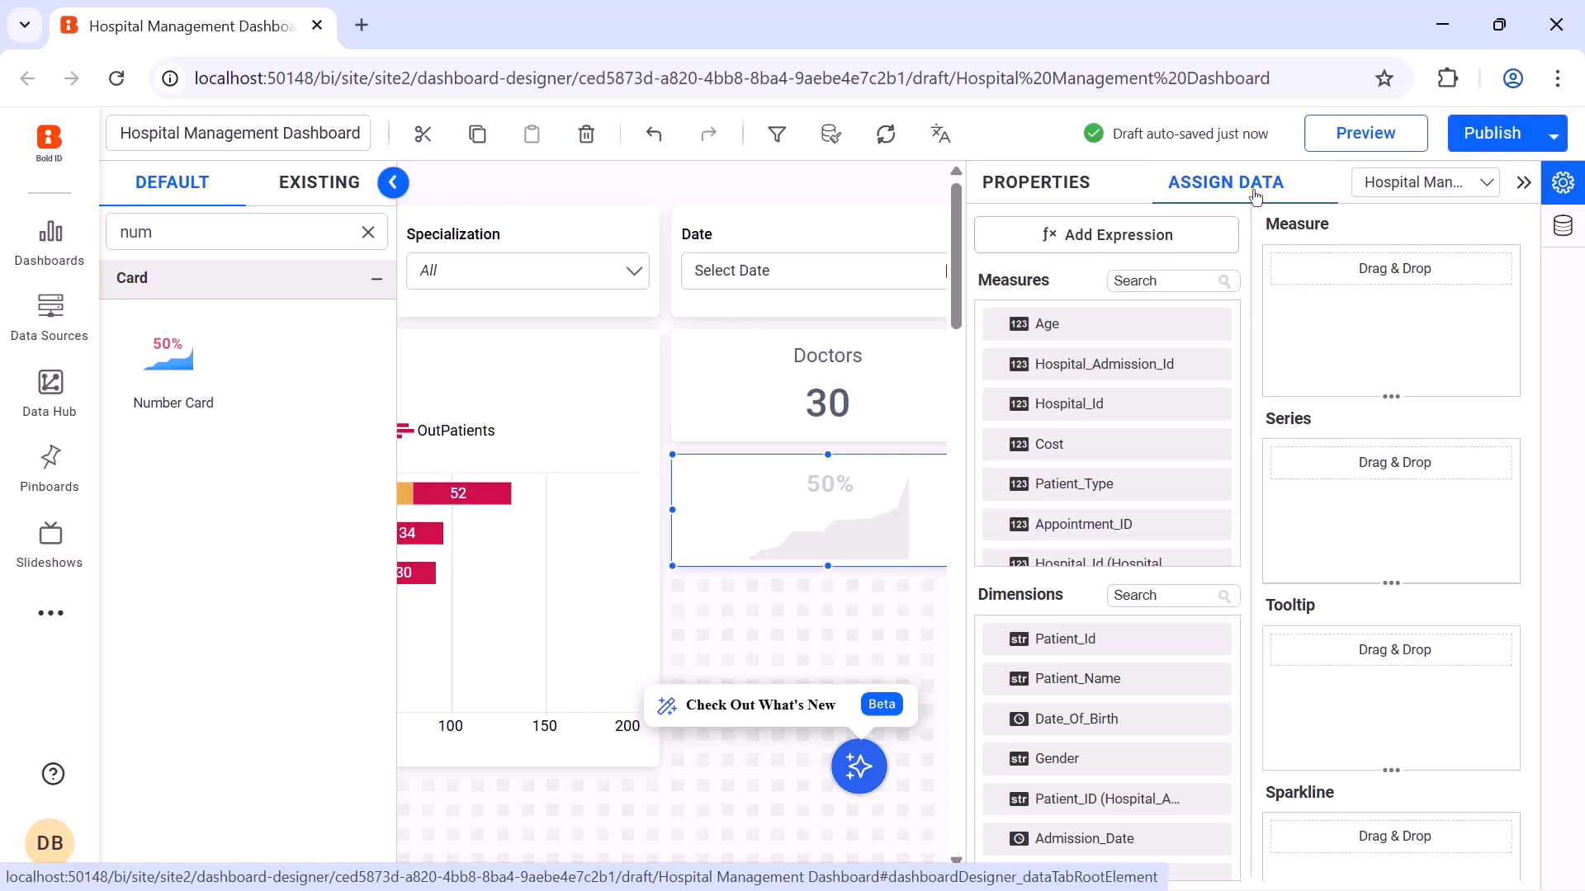
Assign Length of Stay as the Avg. Length of Stay card's measure, aggregated by Avg.
click(1188, 281)
text(len)
drag(1089, 323, 1304, 273)
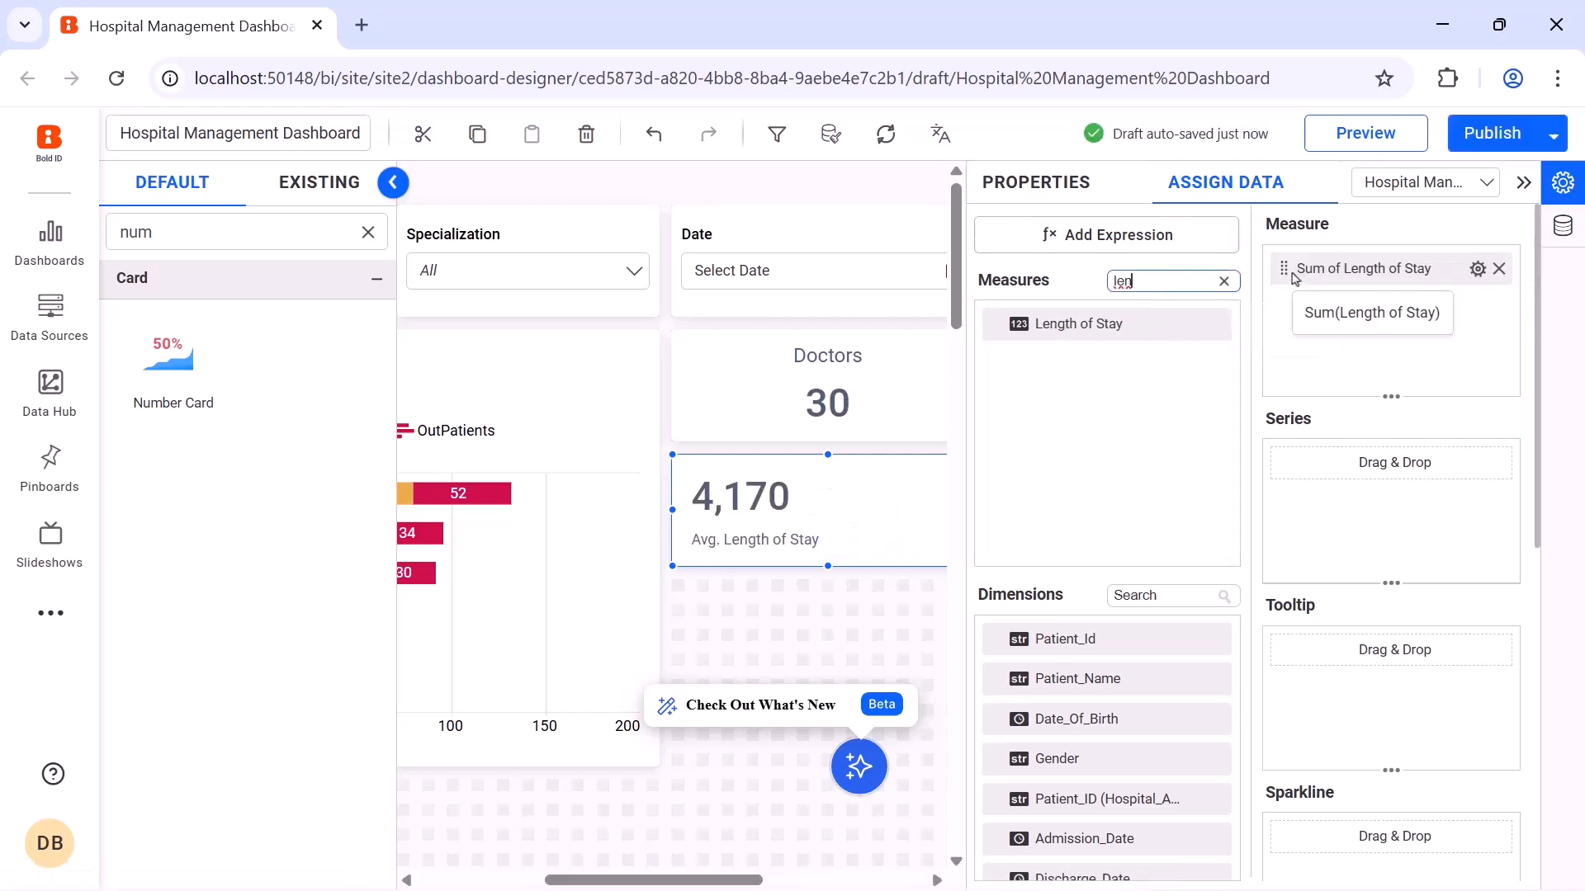
click(1477, 269)
click(1440, 415)
Format the Avg. Length of Stay card's measure to show no decimal places.
click(1476, 269)
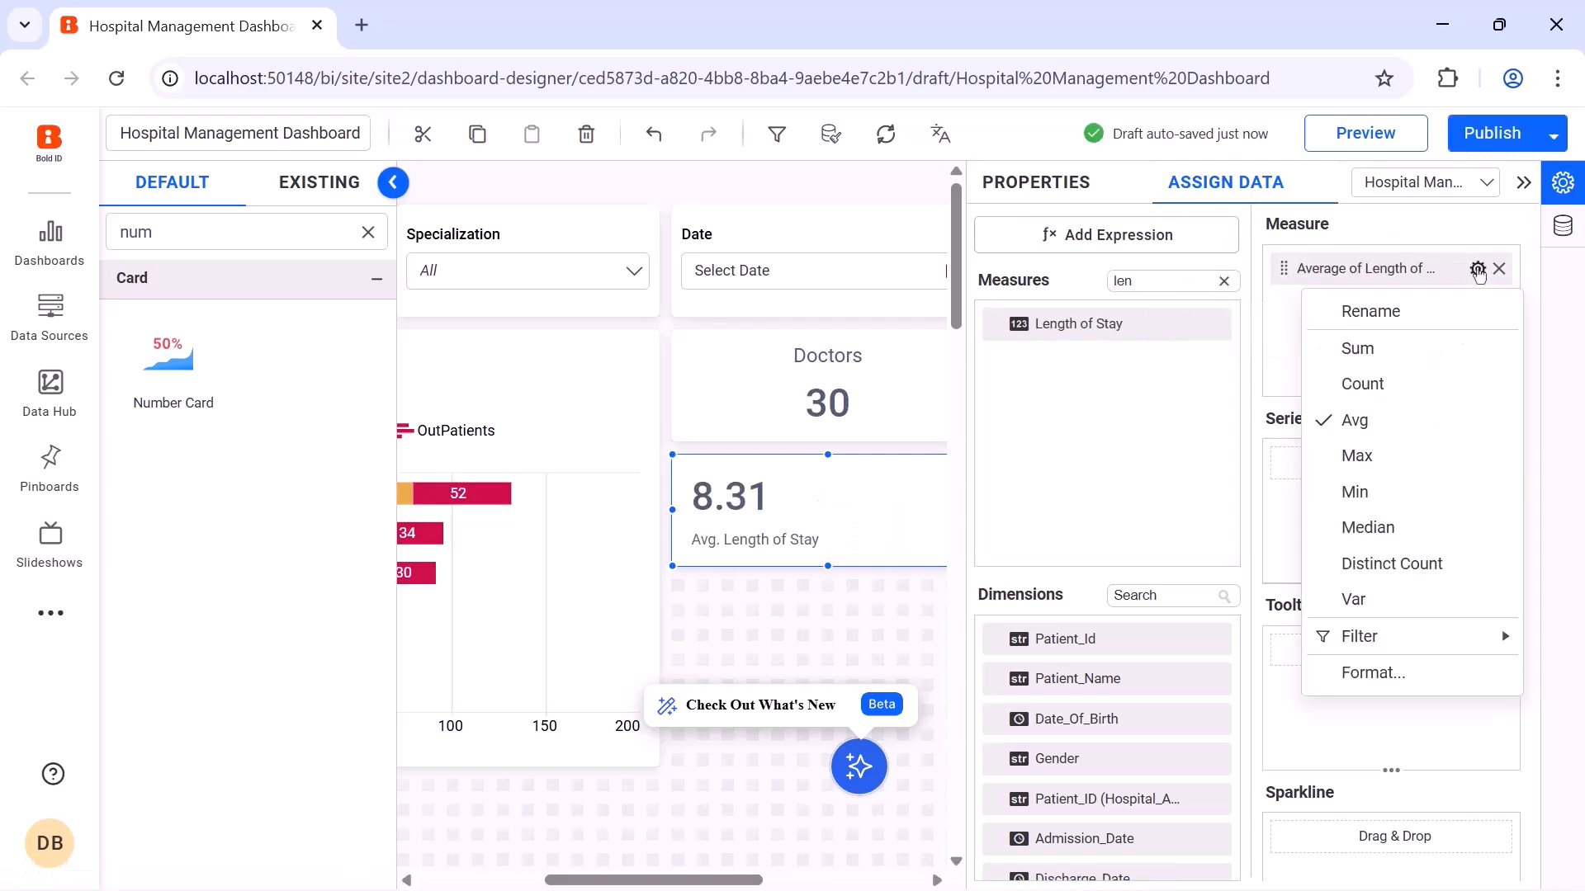
click(1450, 670)
click(850, 433)
click(850, 432)
click(982, 749)
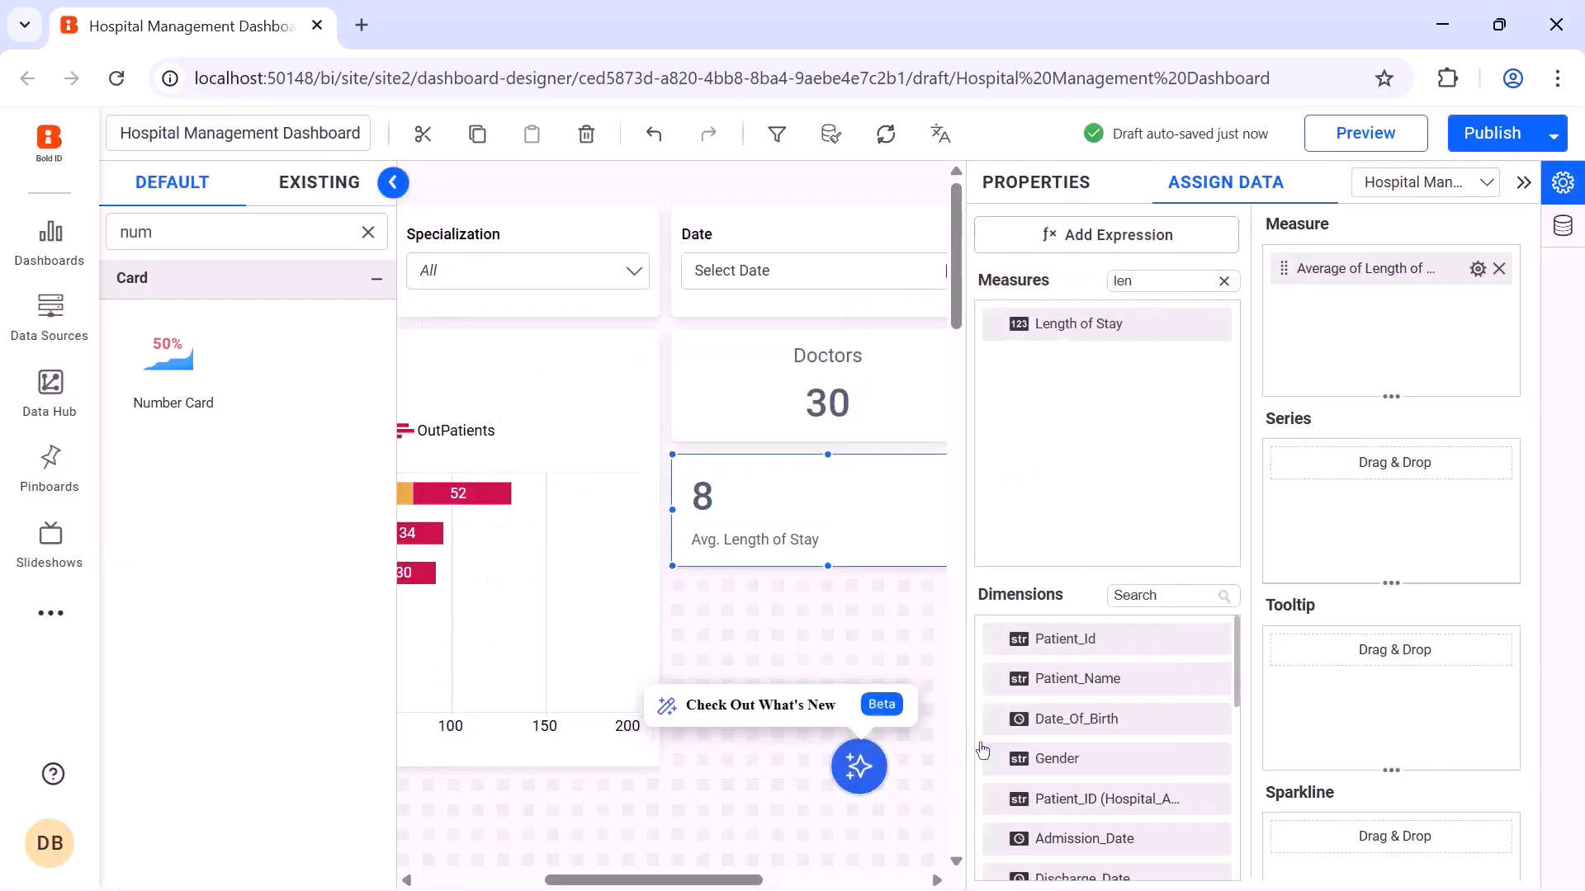
Add a number card of equal width beneath the Admitted Patients card and name it "Readmitted Patients".
drag(179, 381, 1227, 338)
drag(1303, 384, 1461, 398)
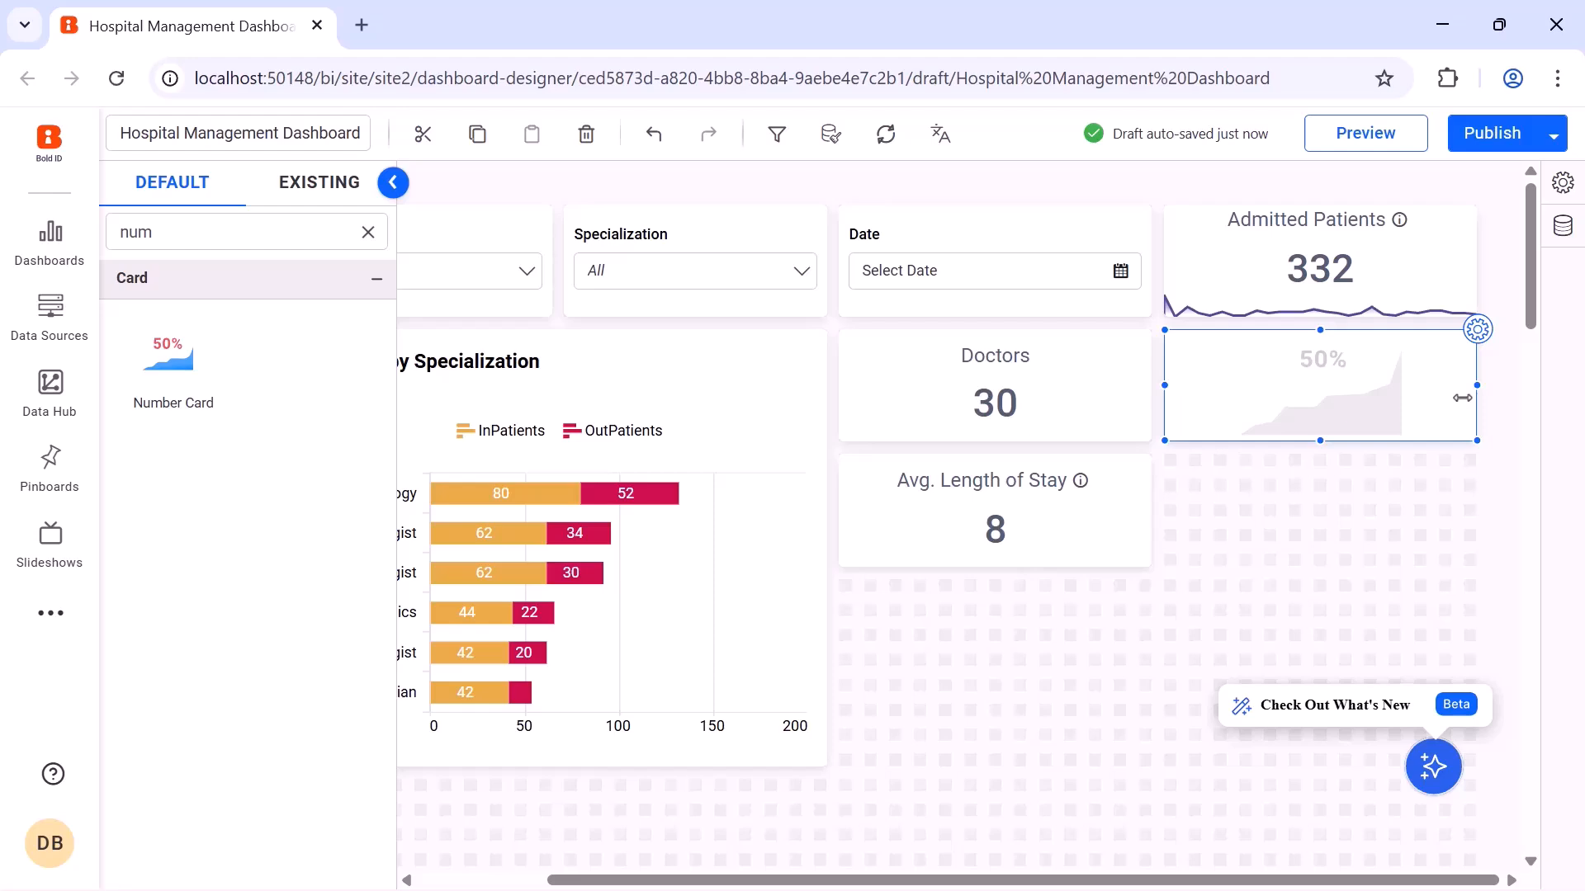
click(1474, 337)
triple_click(1461, 257)
key(BackSpace)
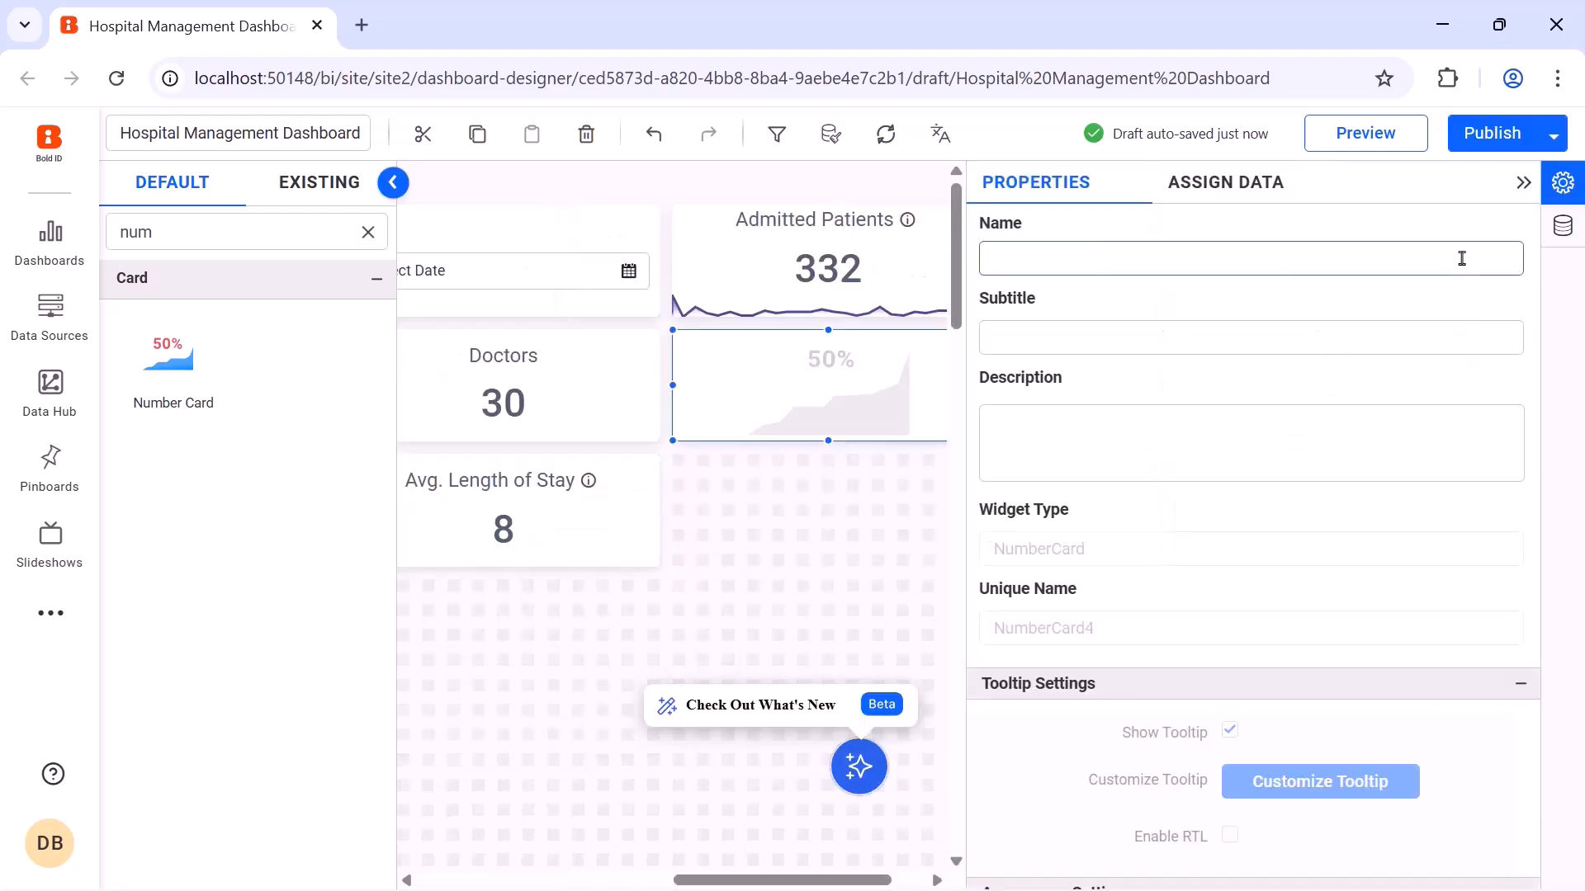
text(Readmitted Patients)
Create and save an expression named "Readmitted" with the formula IF([Is_Readmission] = 'Yes',[Hospital_Admission_Id],0), and close the expression designer.
click(1223, 182)
click(1195, 244)
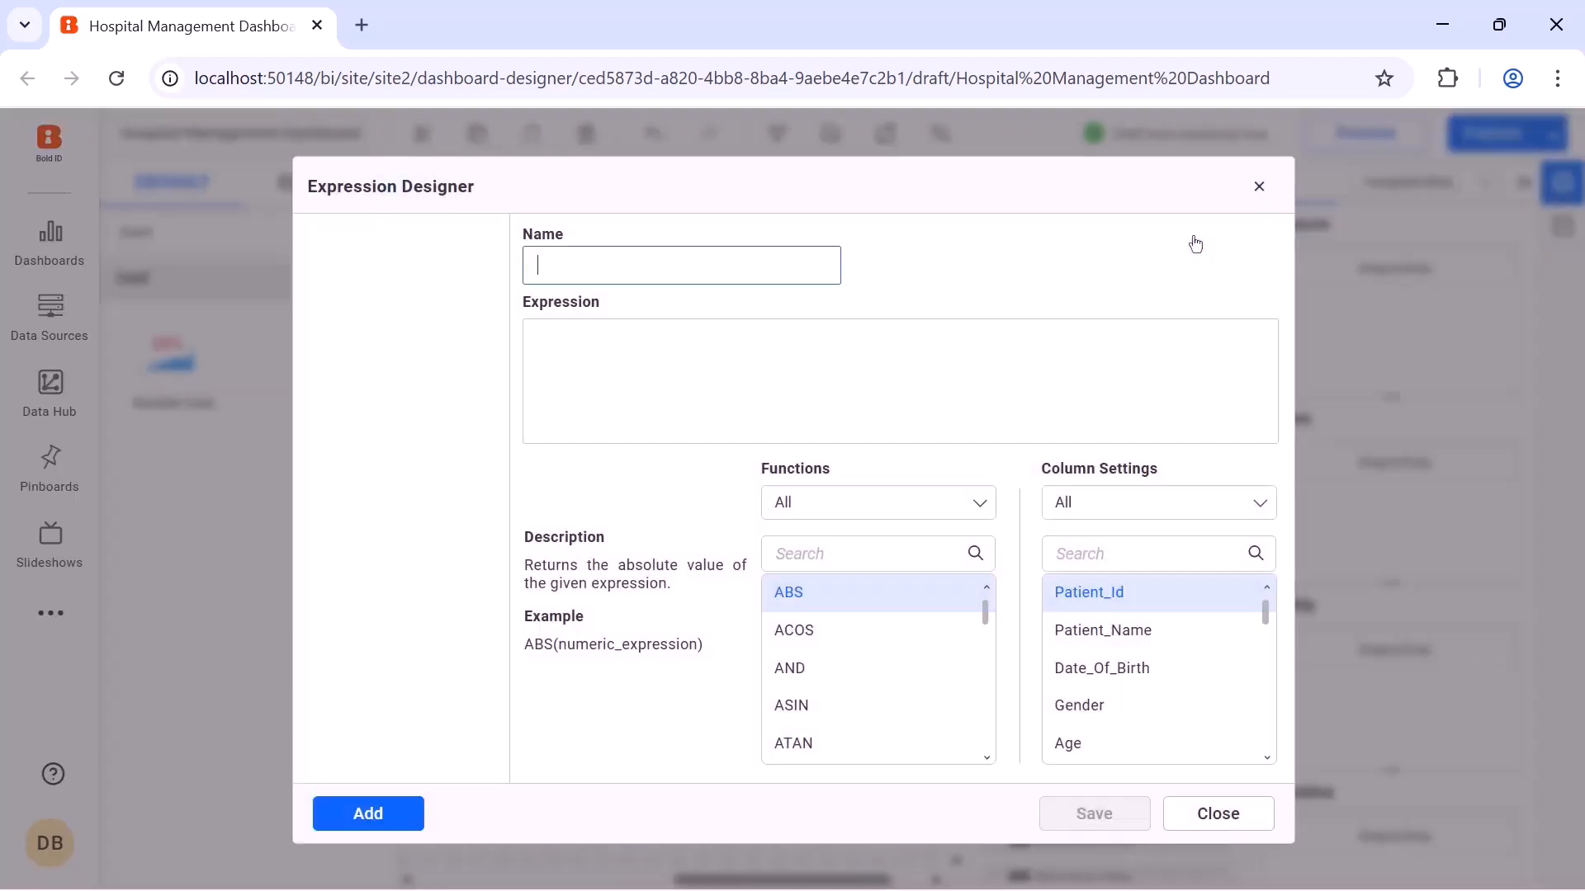
click(404, 814)
double_click(667, 269)
text(Readmitted)
click(700, 373)
text(IF([Is_Readmission] = 'Yes',[Hospital_Admission_Id],0))
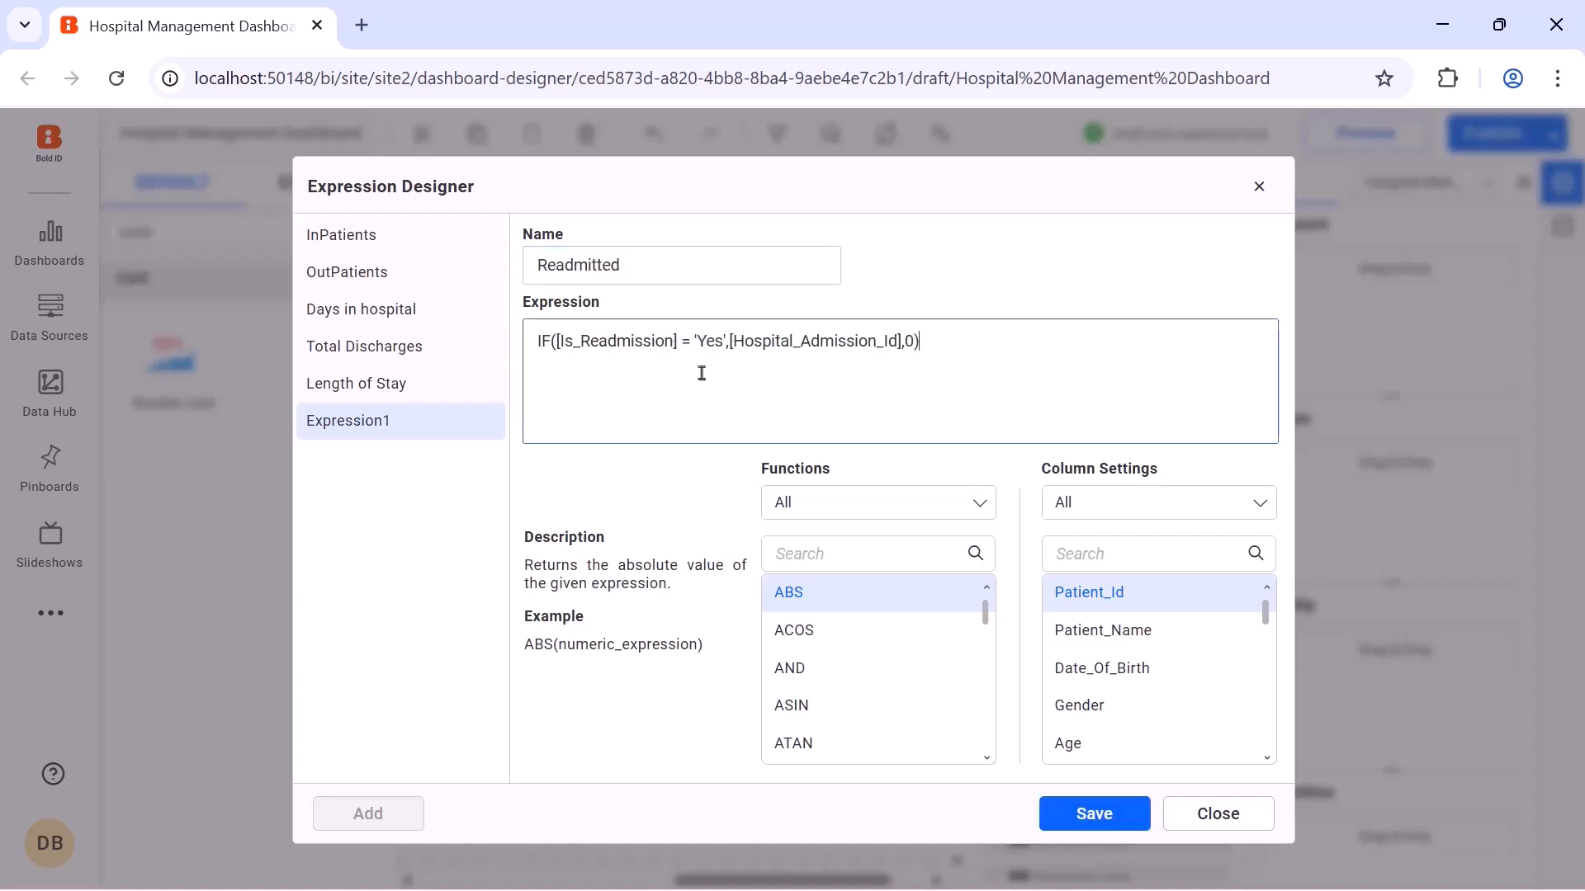
click(1094, 813)
click(1259, 187)
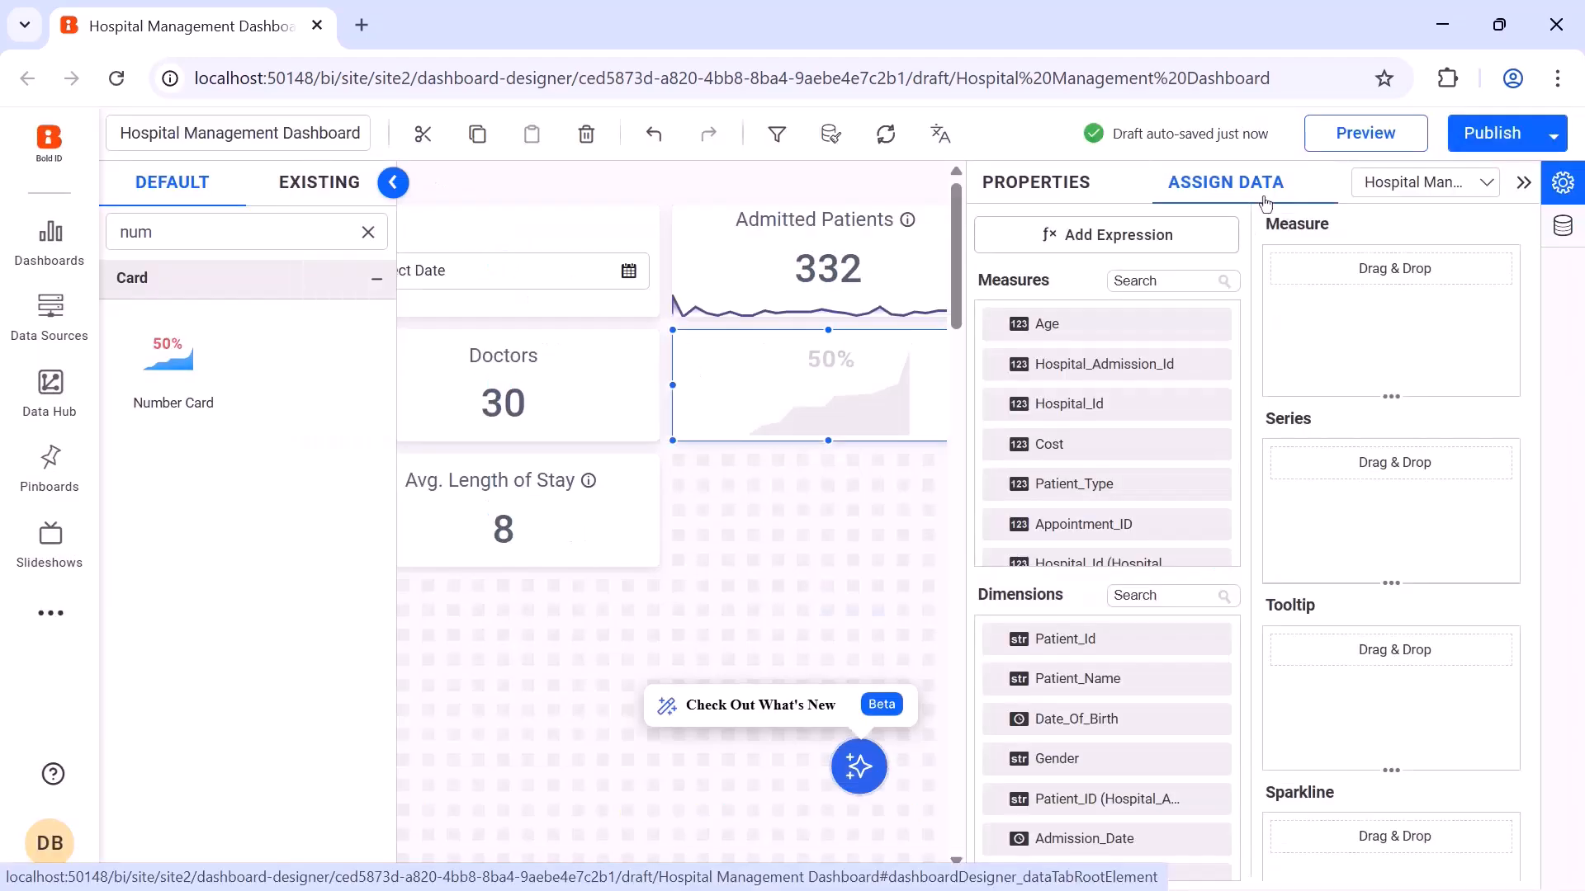
Assign Readmitted as the Readmitted Patients card's measure, aggregated by Distinct Count.
click(1160, 281)
text(re)
drag(1189, 328, 1294, 303)
click(1477, 269)
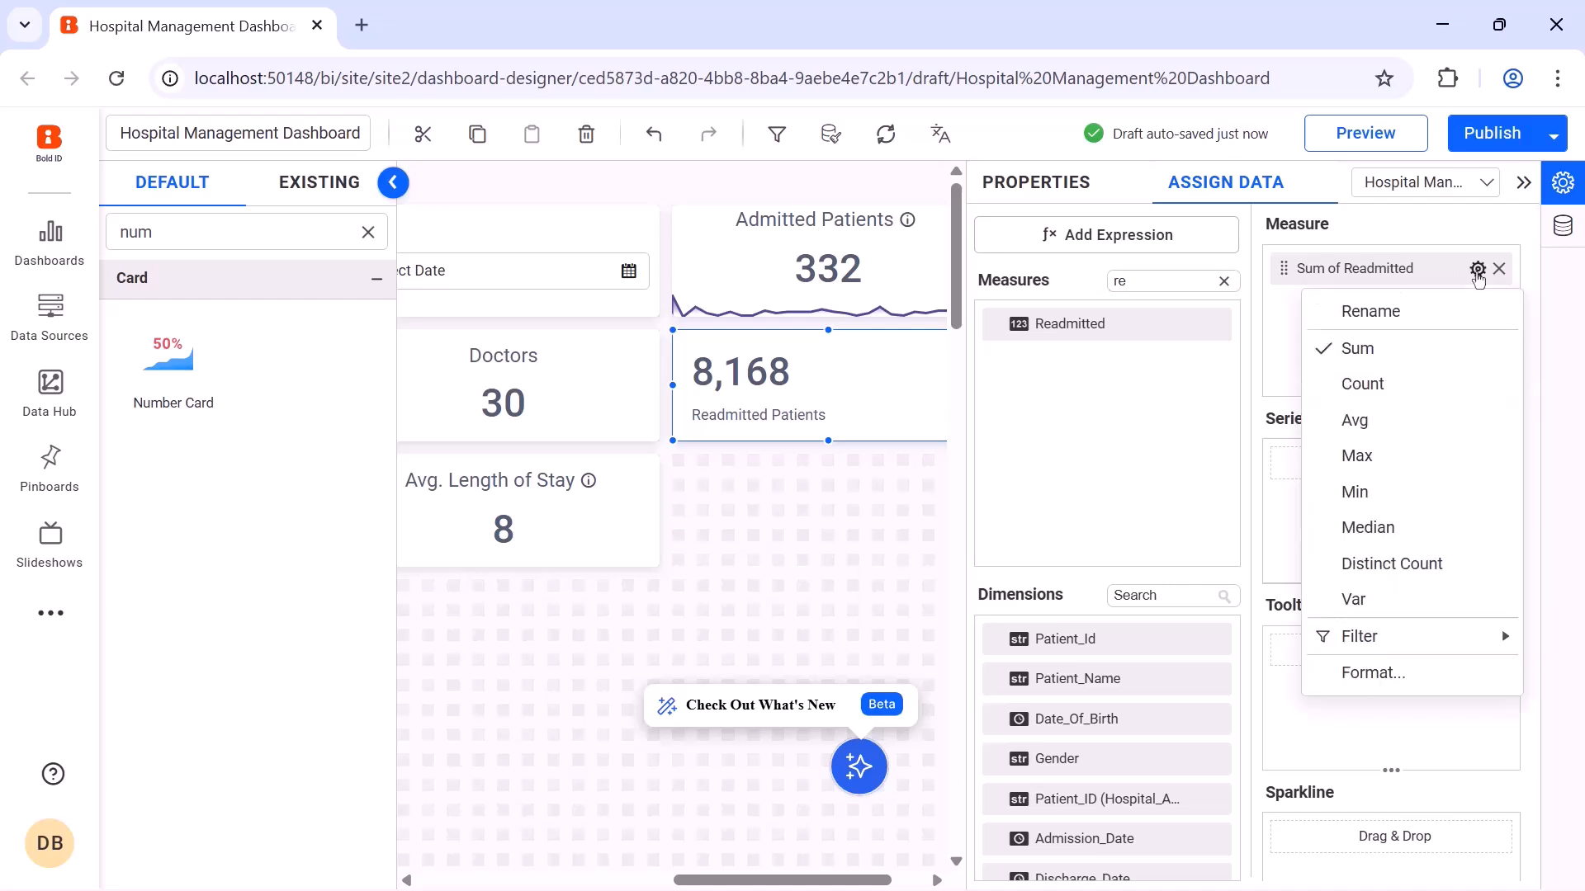
click(1370, 558)
Assign Admission_Date as the Readmitted Patients card's sparkline, grouped by Day, and close the widget settings.
scroll(1414, 566, down, 3)
click(1164, 595)
text(adm)
key(BackSpace)
key(BackSpace)
key(BackSpace)
text(da)
drag(1085, 678, 1386, 652)
click(1477, 621)
click(1423, 499)
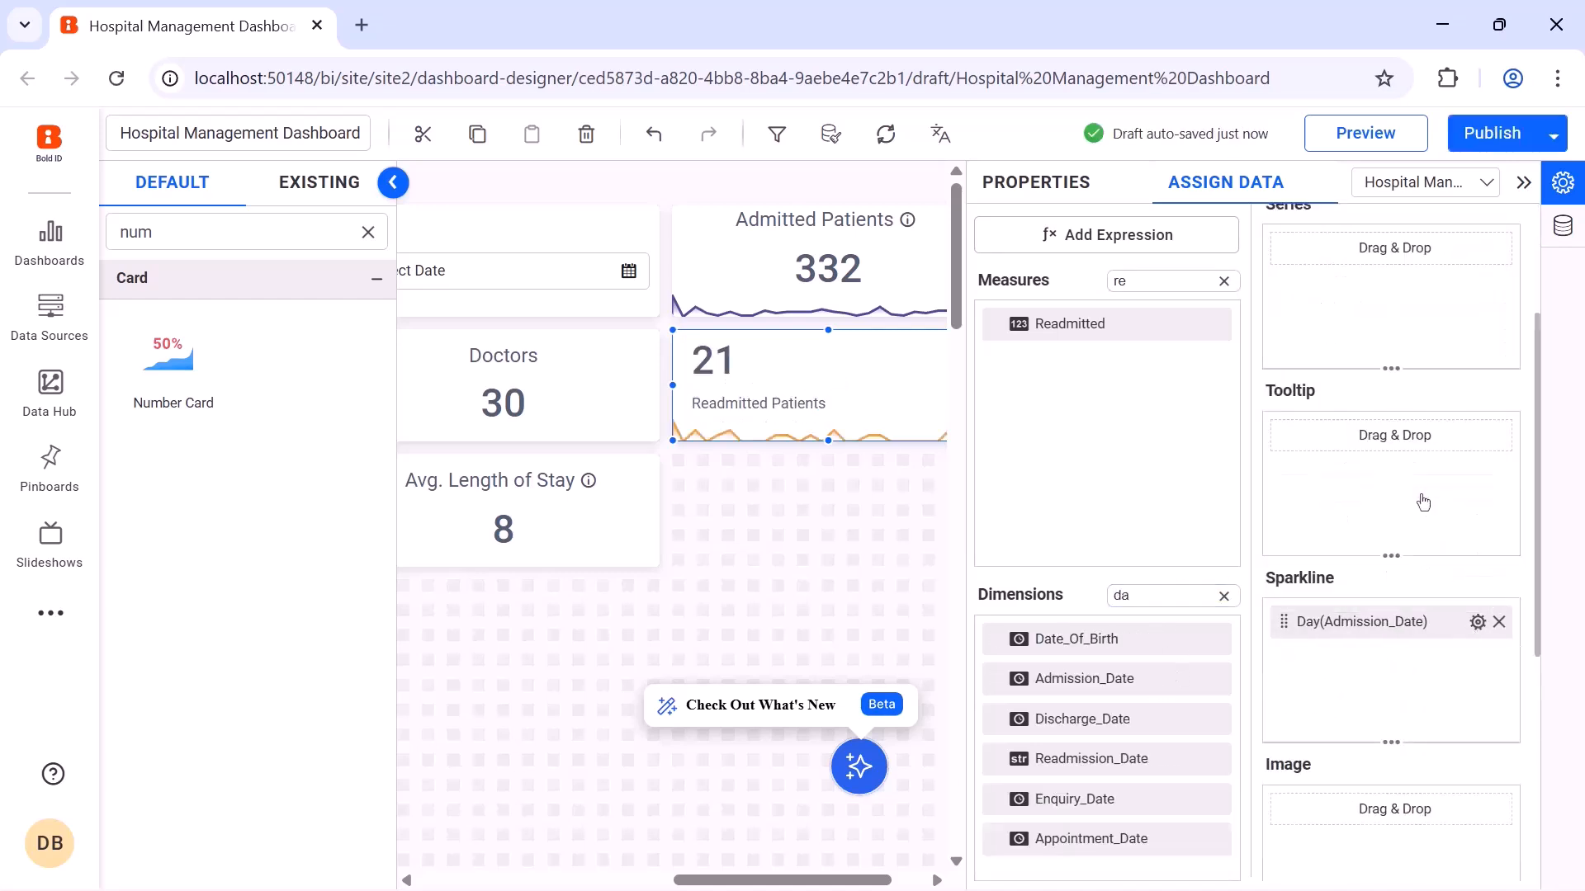
click(1522, 183)
Add a KPI card of equal width beneath the Avg. Length of Stay card and name it "Bed Occupancy Rate".
click(368, 232)
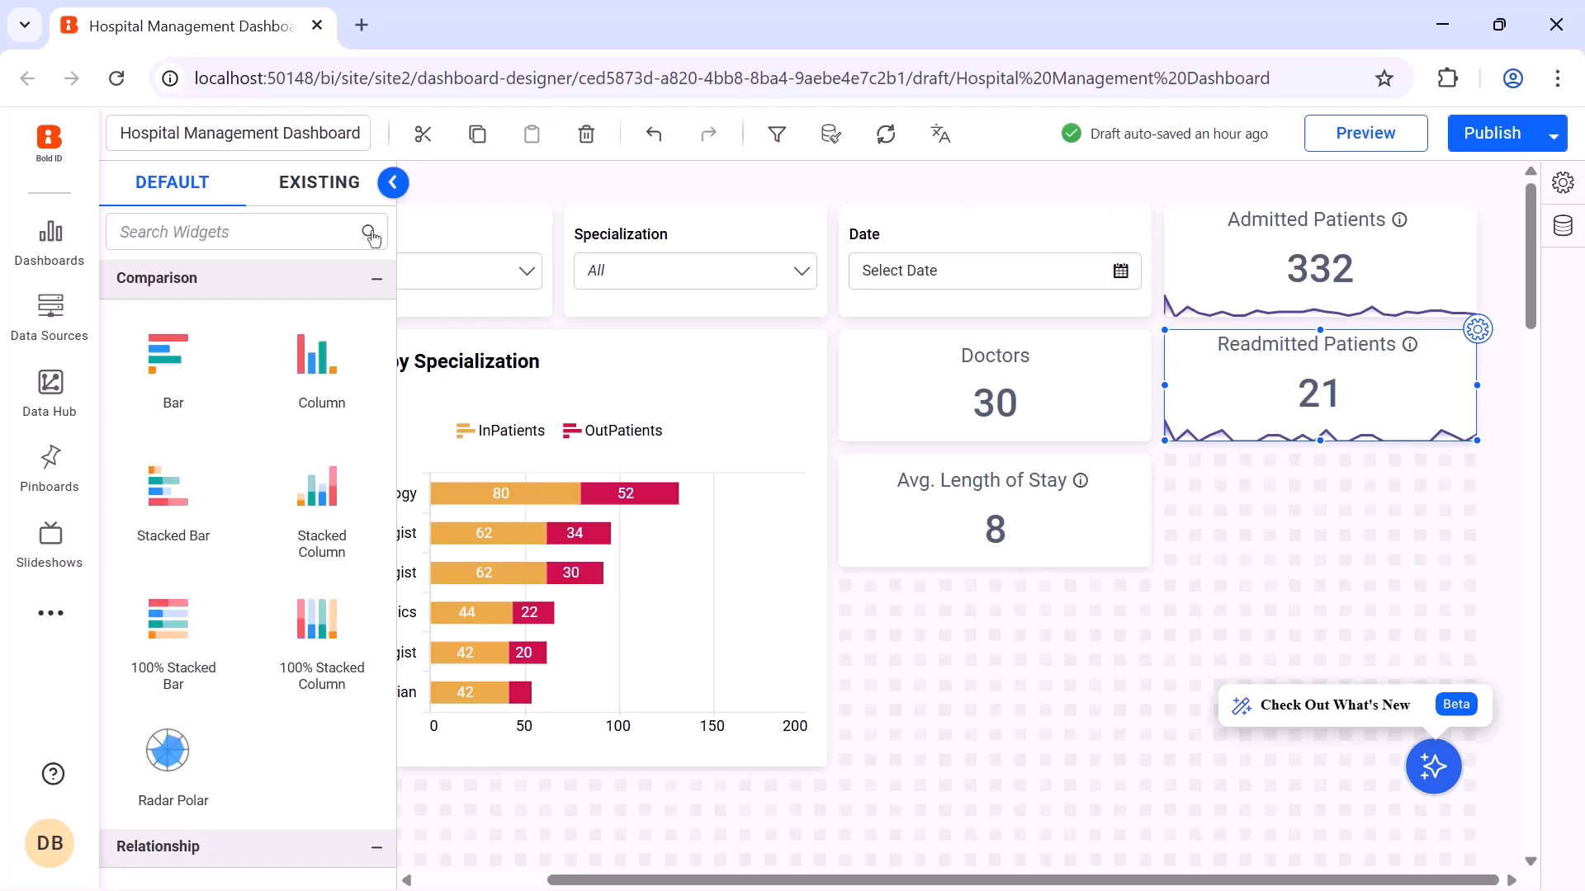
text(kpi)
drag(191, 389, 891, 652)
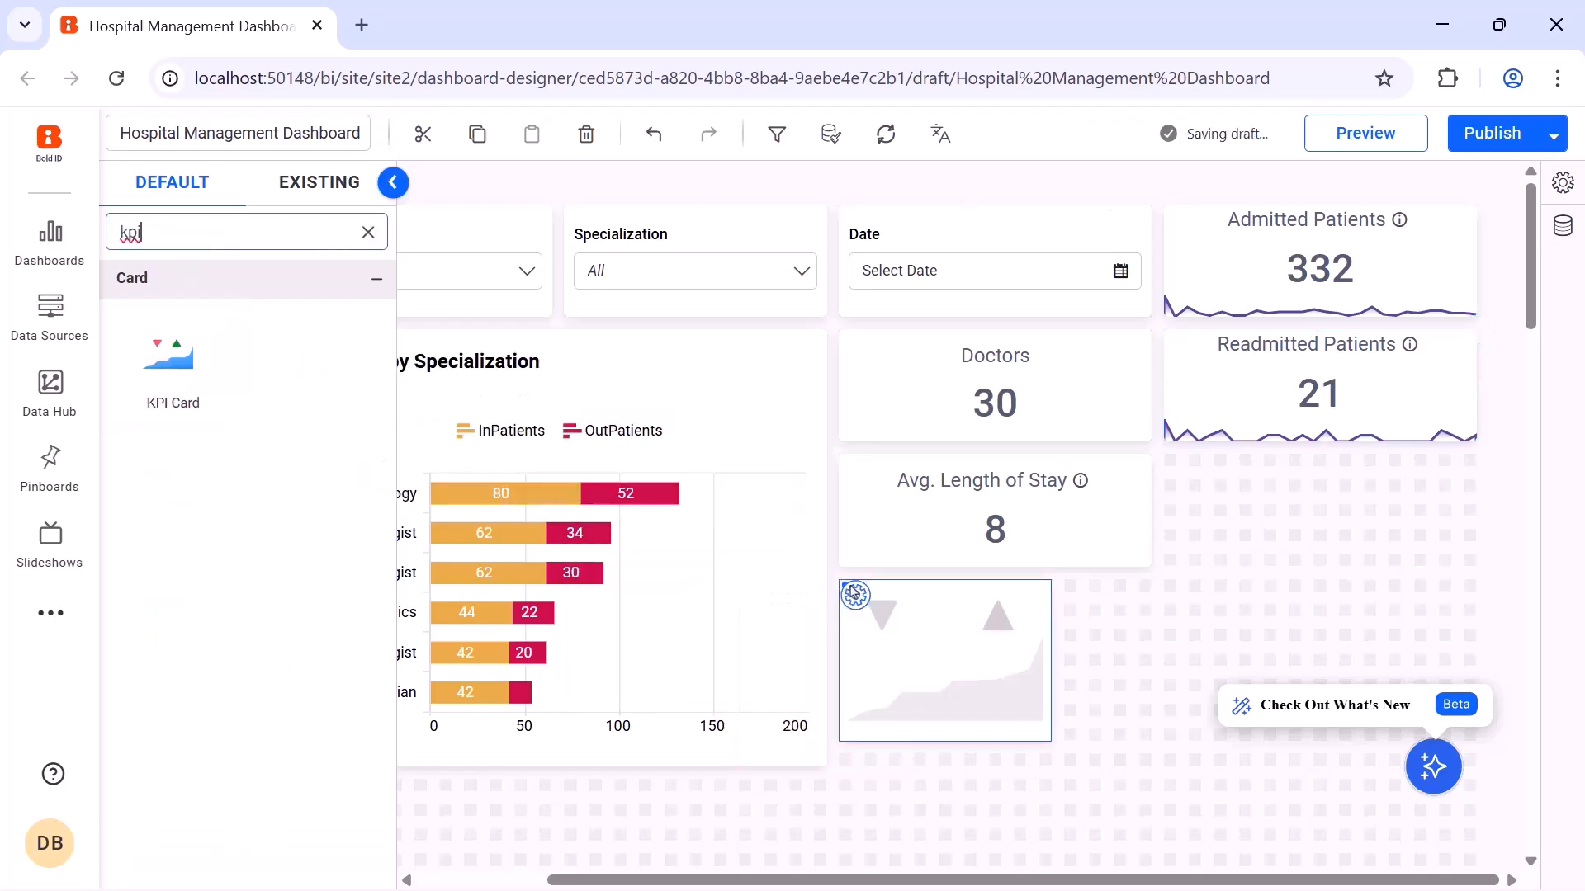
drag(1054, 761, 1138, 750)
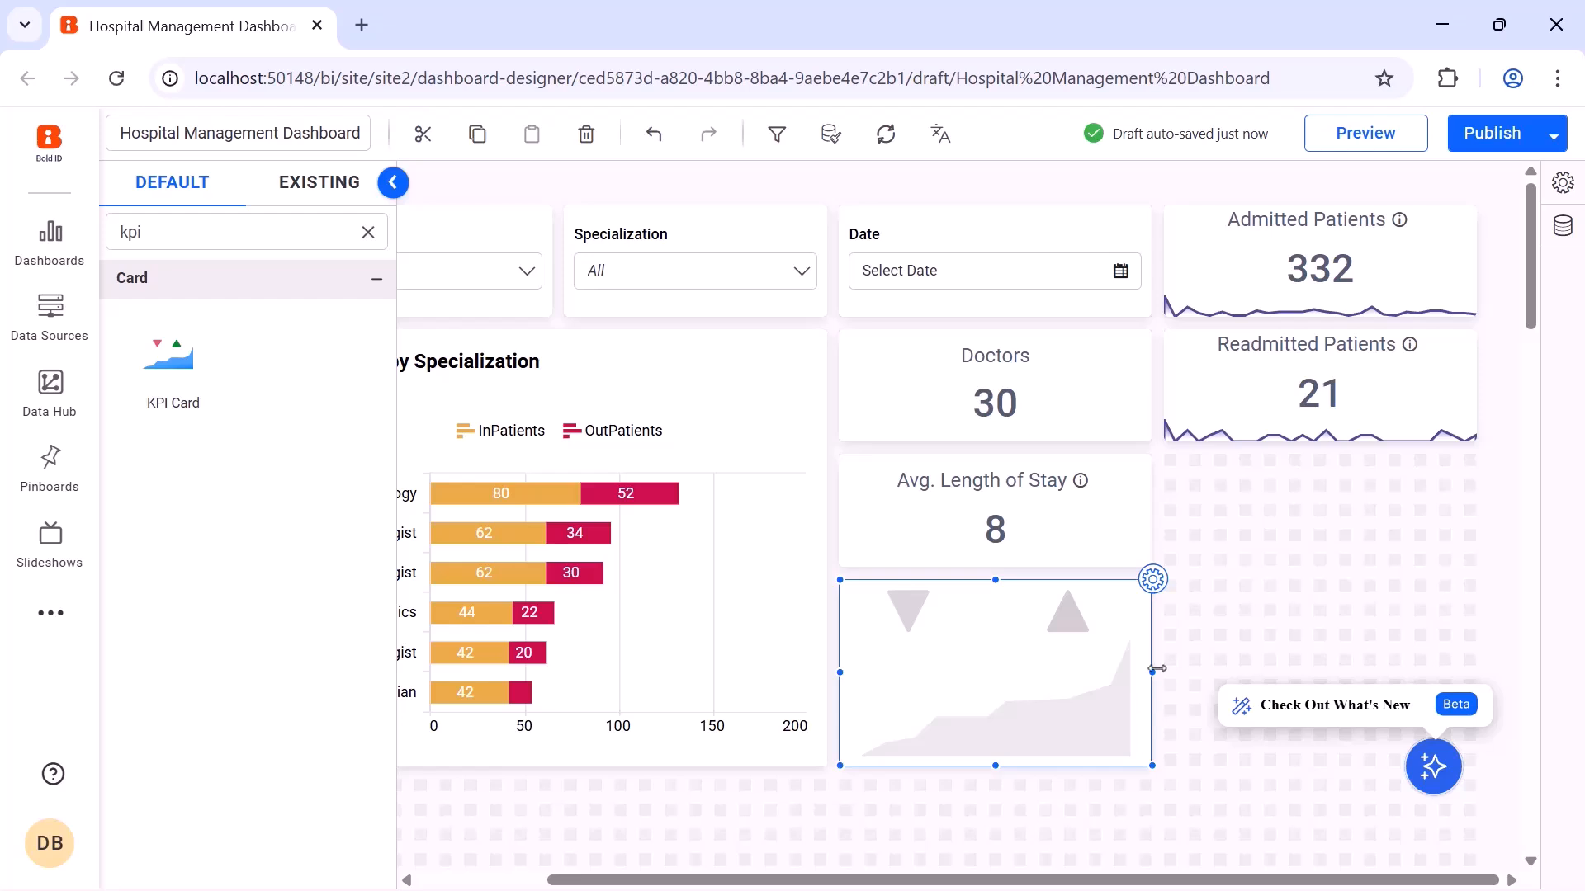
click(1153, 581)
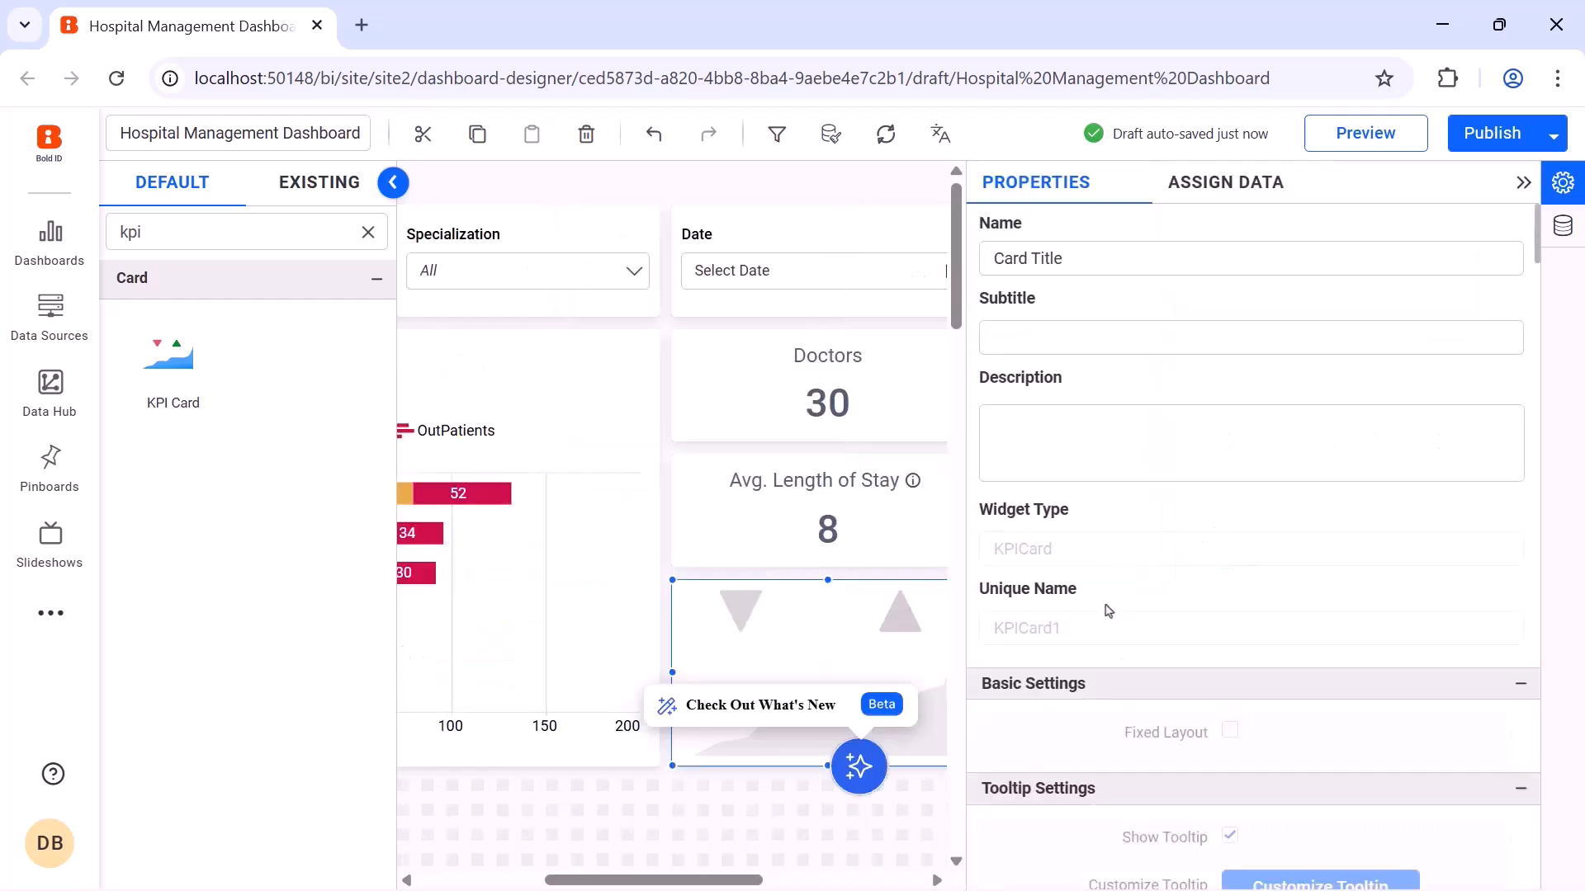
triple_click(1238, 254)
key(BackSpace)
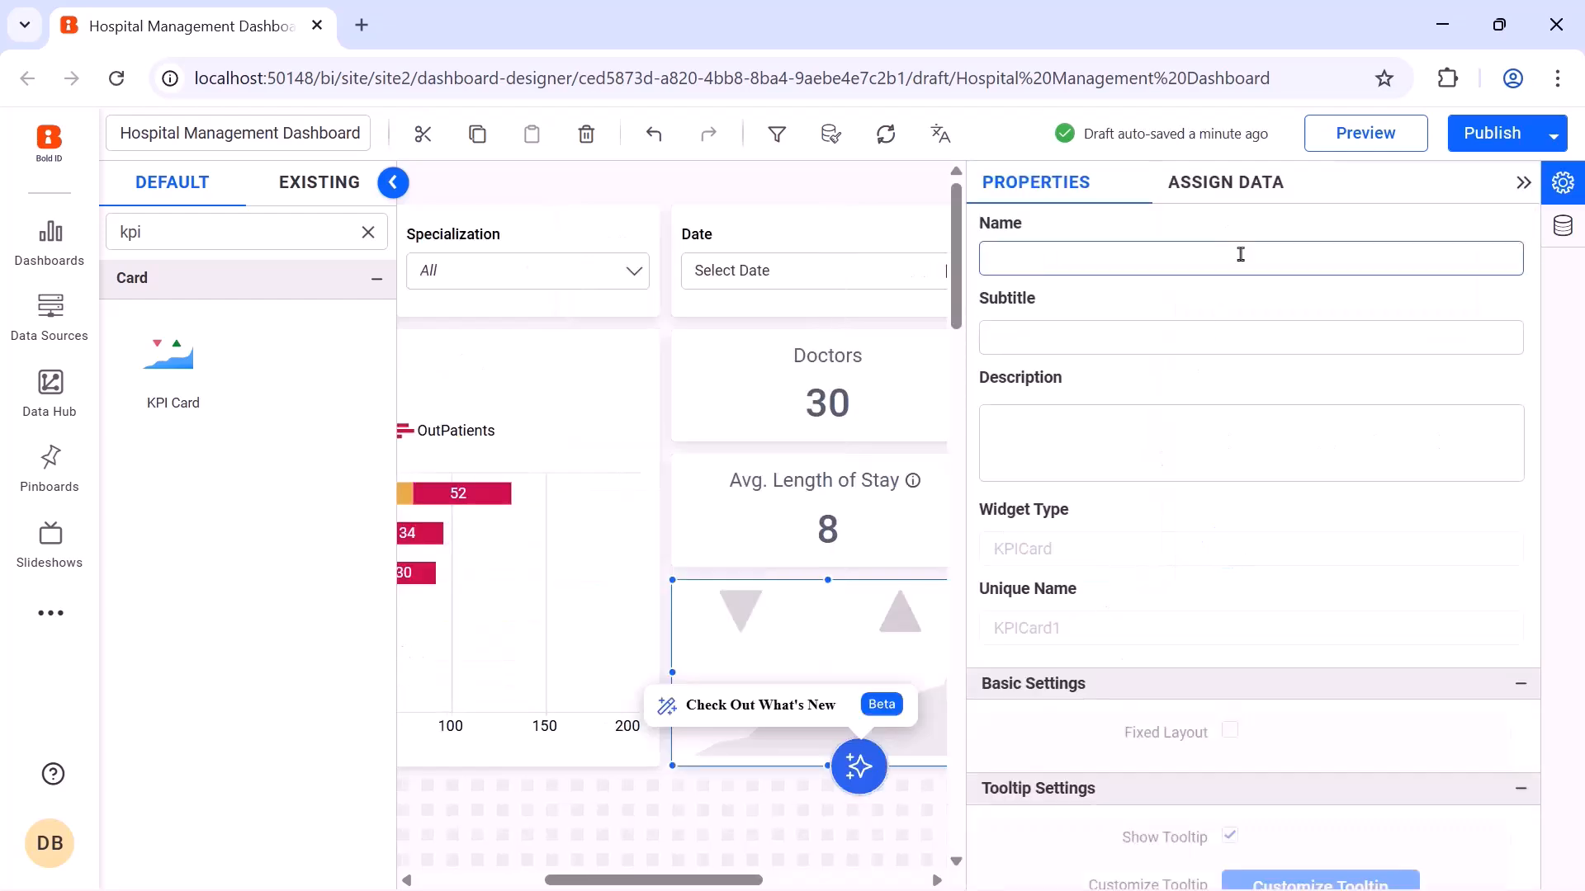
text(Bed Occupancy Rate)
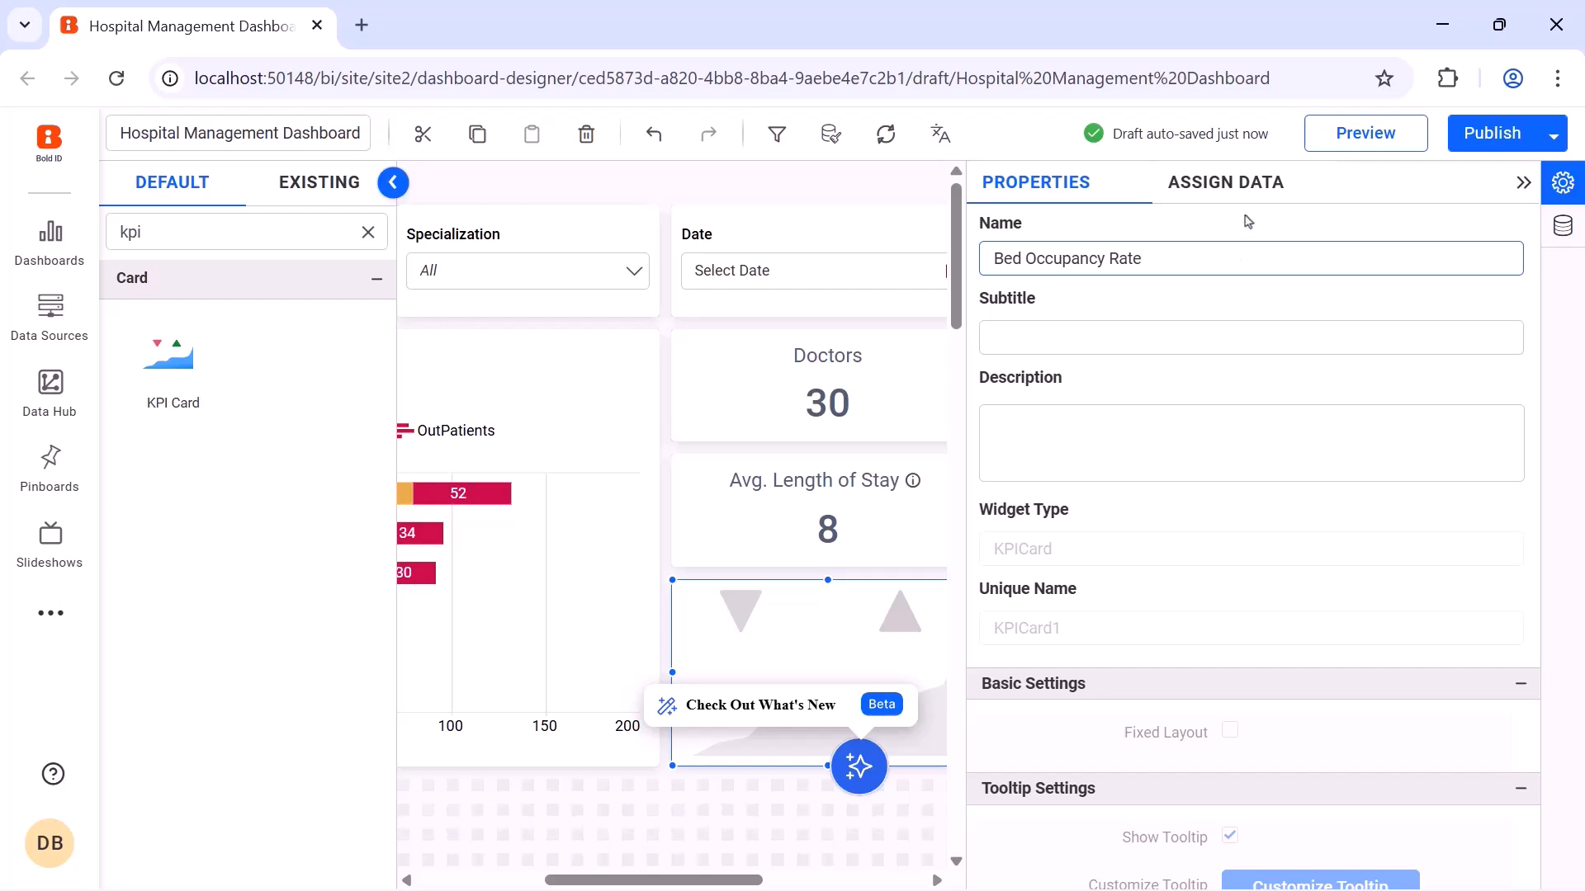
Assign InPatients as the Bed Occupancy Rate card's actual value and rename the field "InPatients".
click(1226, 182)
click(1160, 281)
text(in)
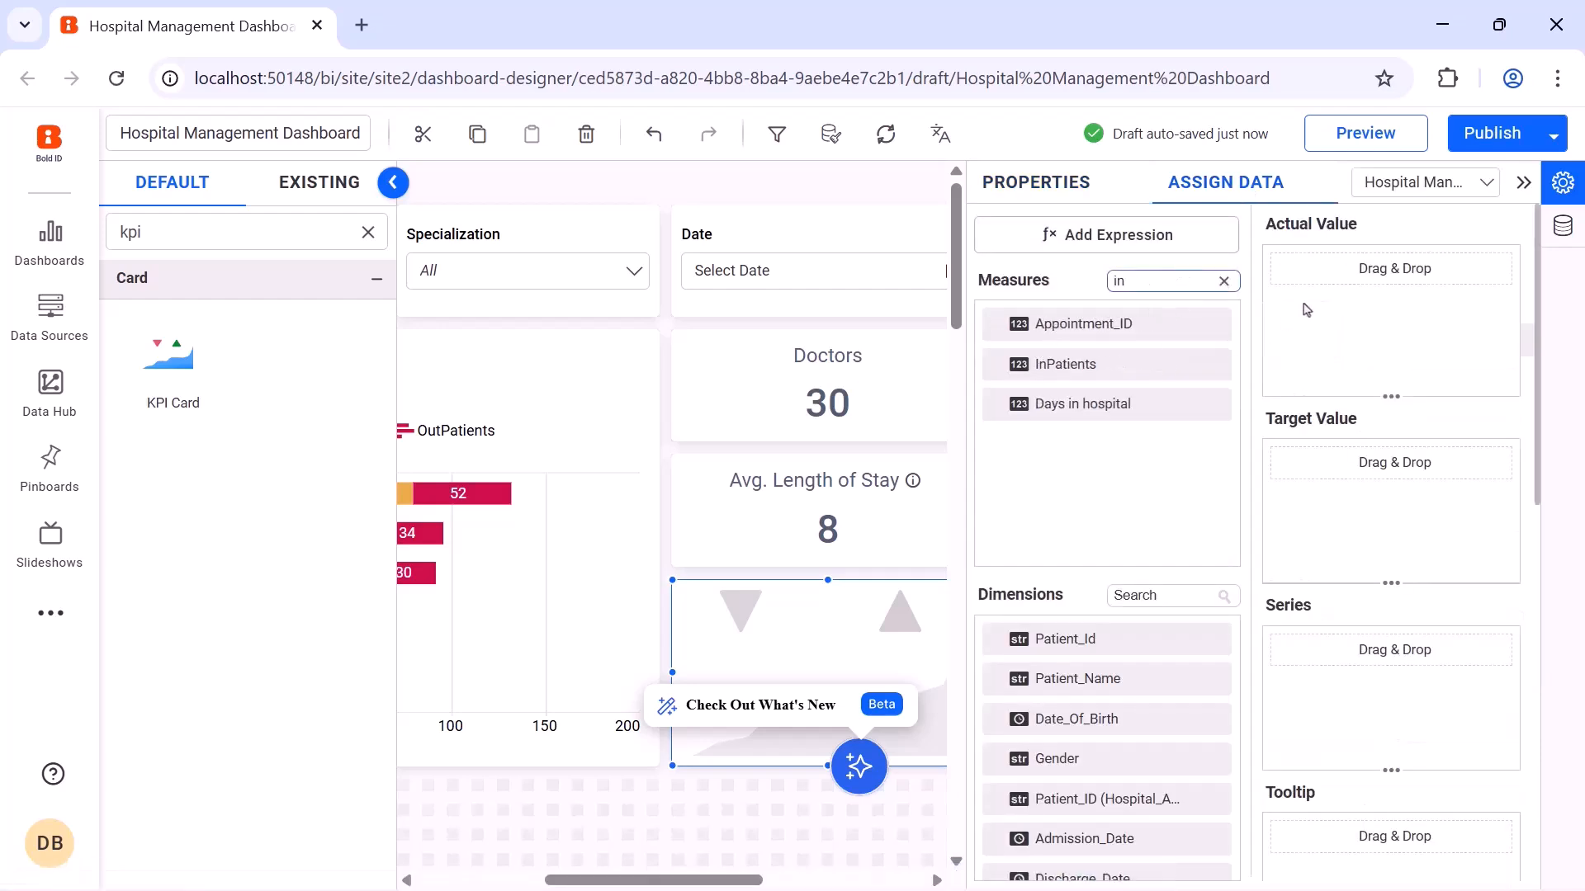
drag(1306, 309, 1321, 312)
click(1478, 268)
click(1478, 312)
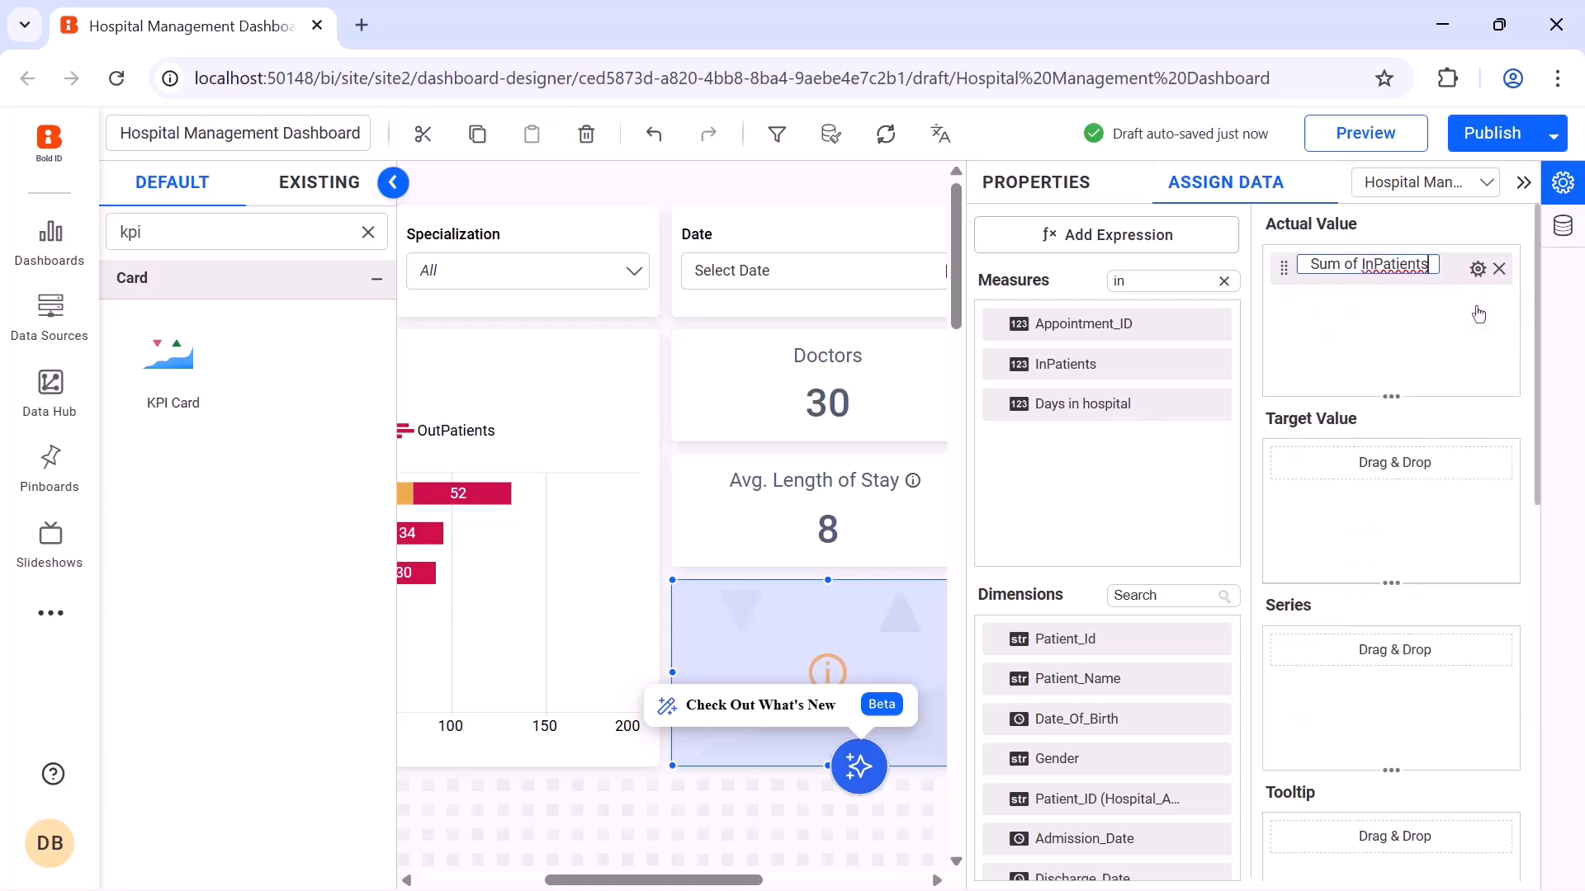
key(shift+Home)
key(BackSpace)
key(Return)
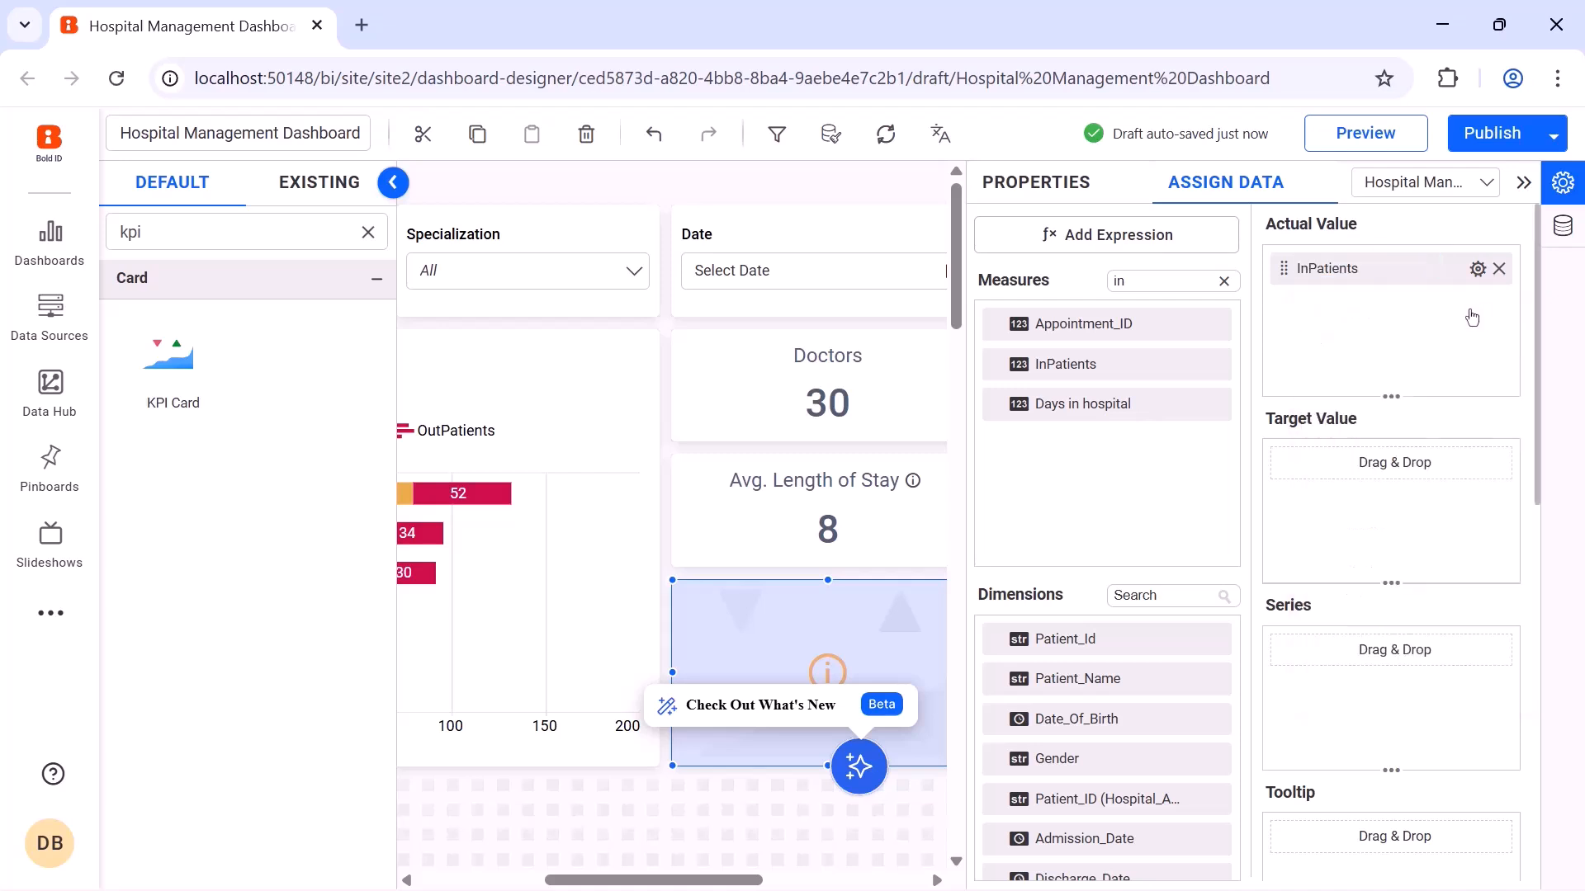
Assign Total_Beds as the KPI card's target value, renamed "Total Beds" and aggregated by Count.
click(1224, 281)
text(tota)
drag(1184, 325, 1311, 481)
click(1476, 463)
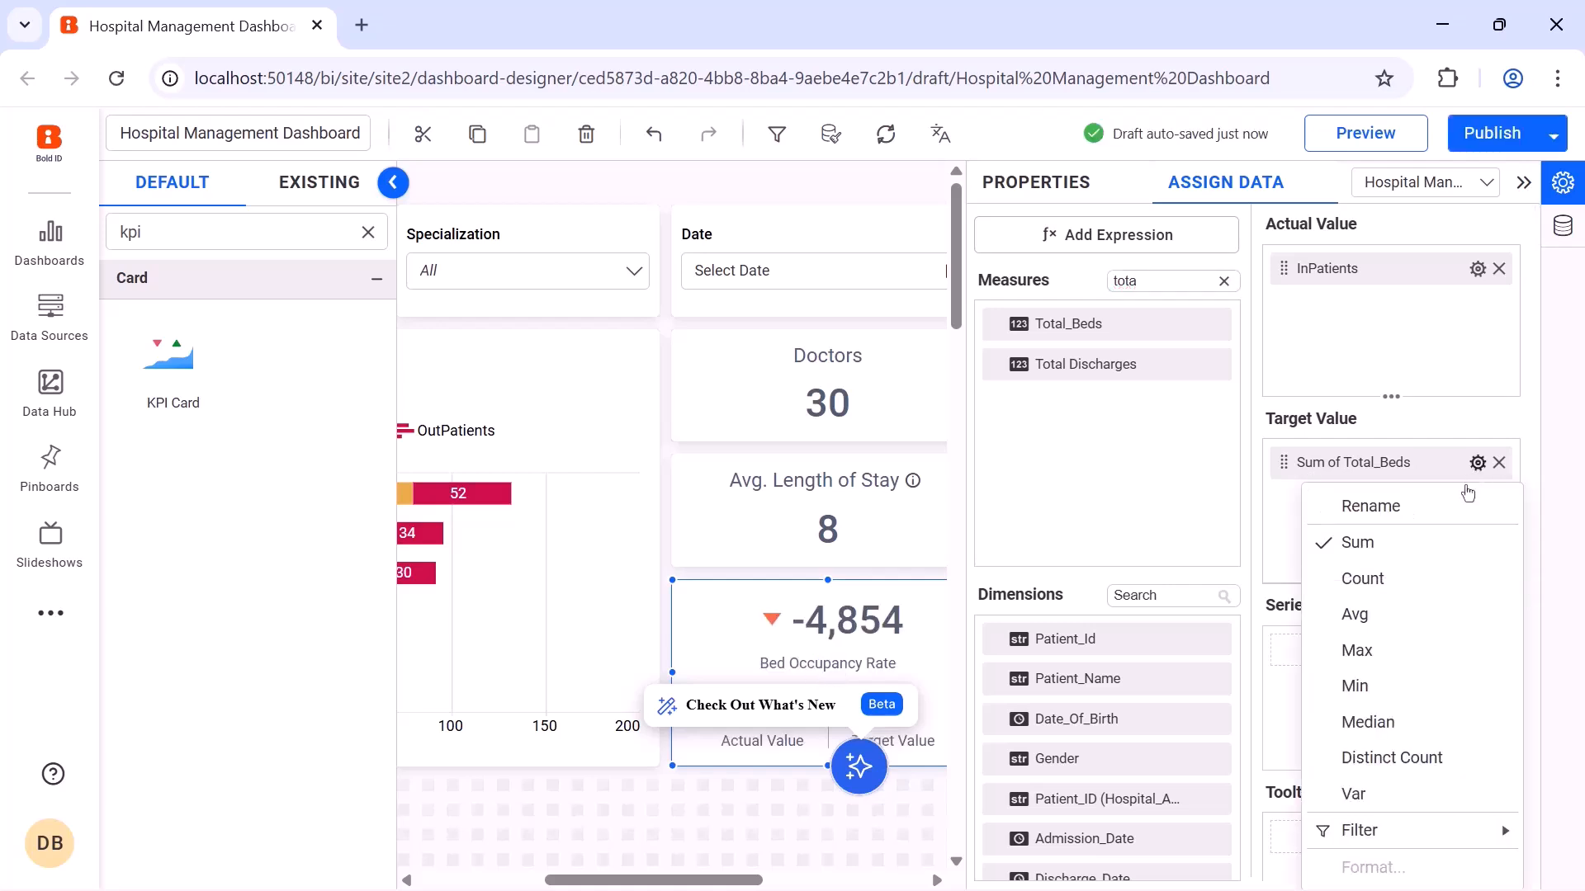
click(1370, 506)
key(shift+Home)
key(BackSpace)
key(Return)
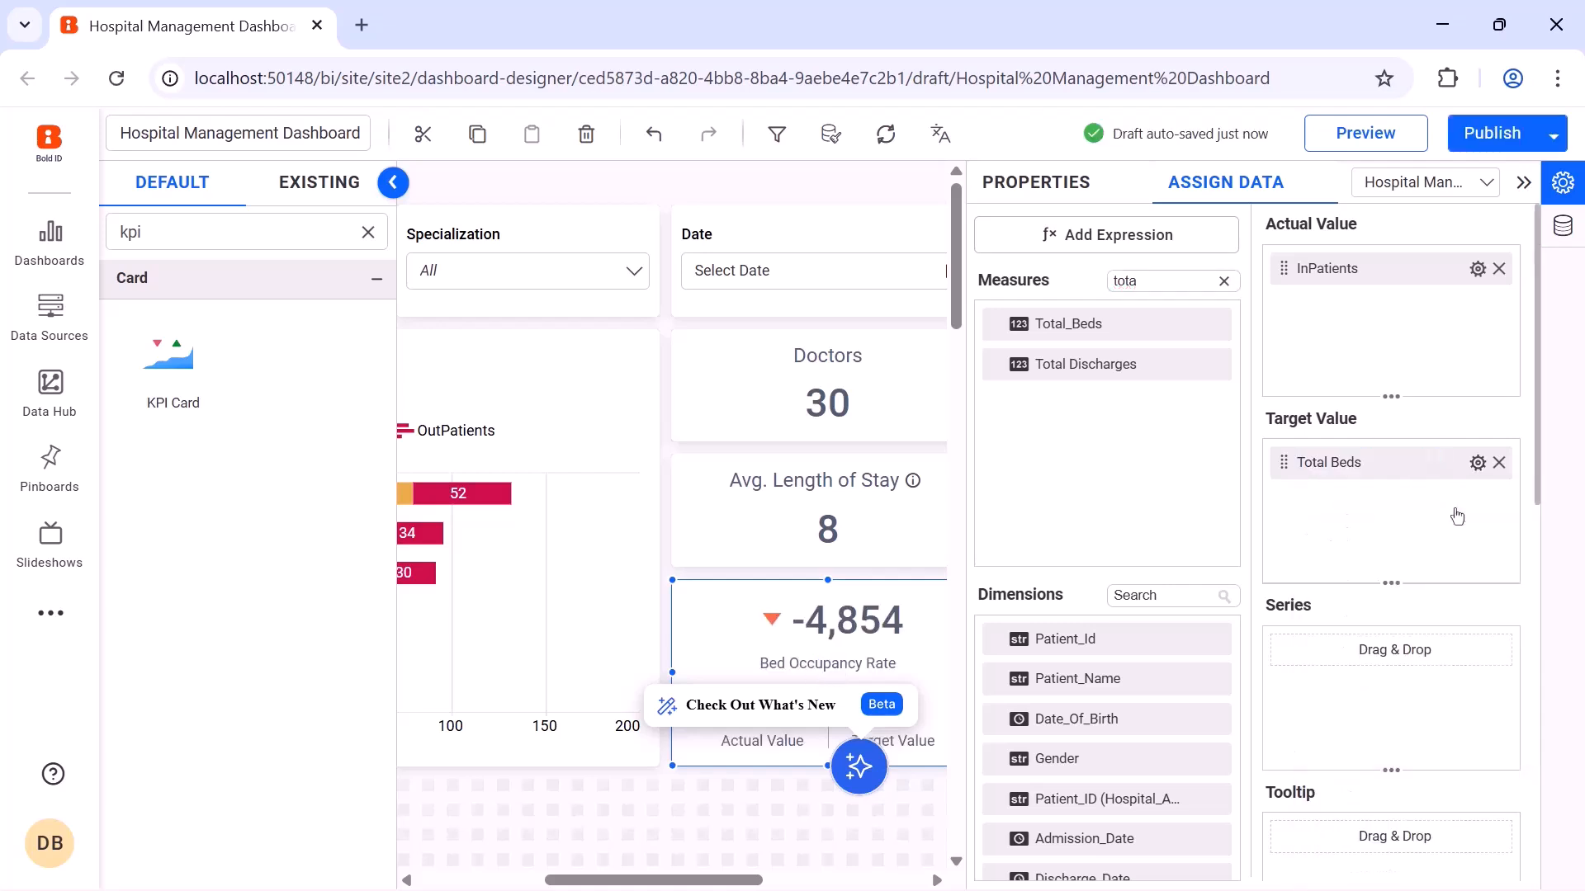
click(1476, 463)
click(1403, 573)
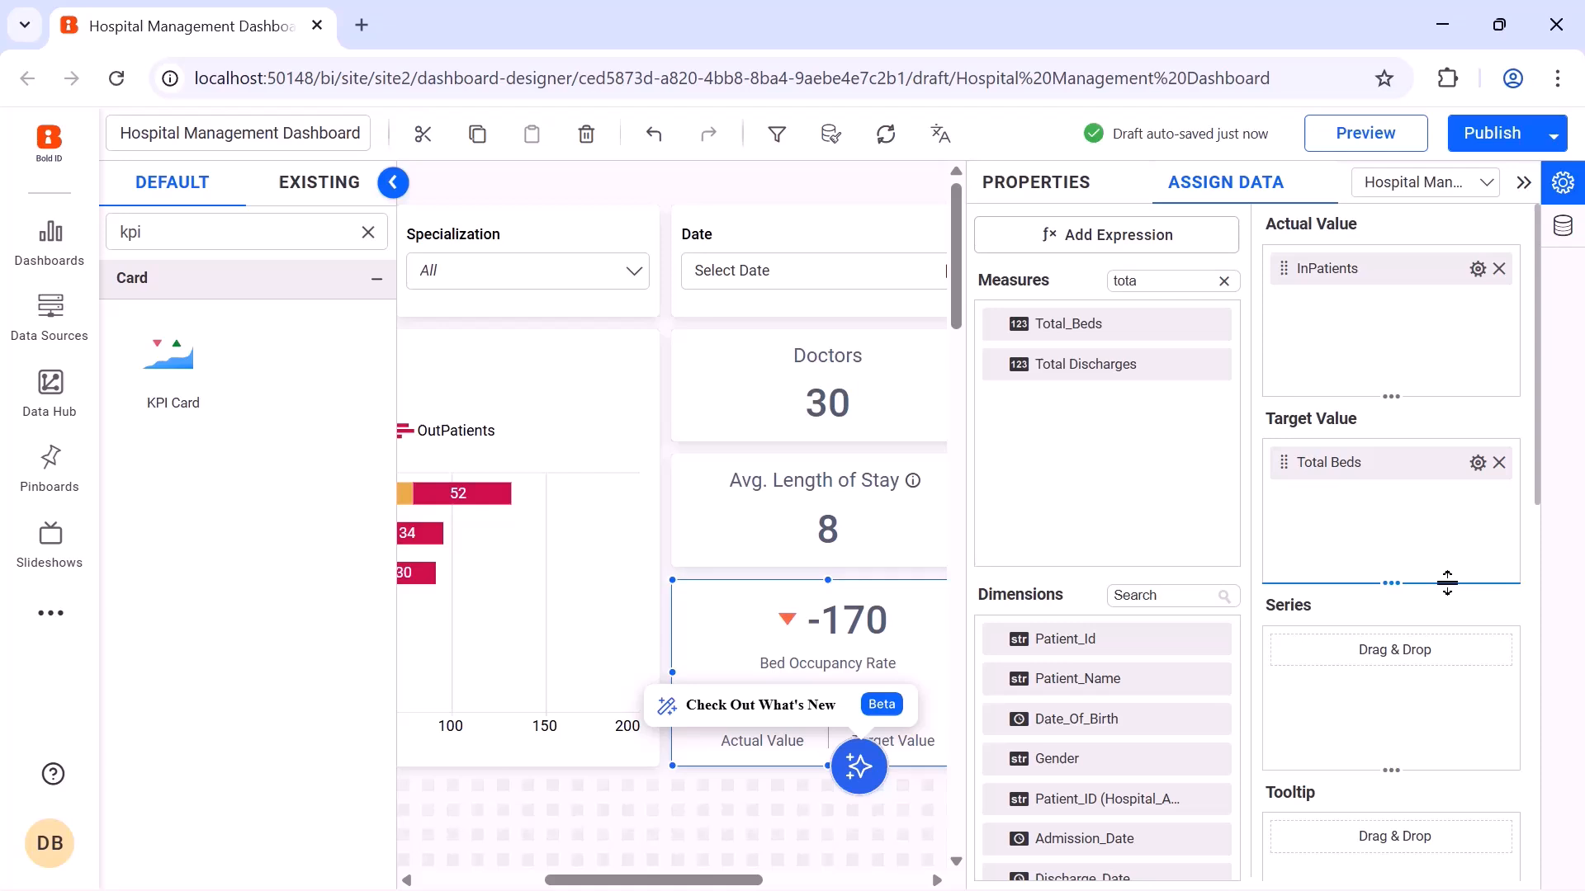
Set the Bed Occupancy Rate card's color direction to Low is Good.
scroll(1300, 476, down, 5)
click(1300, 476)
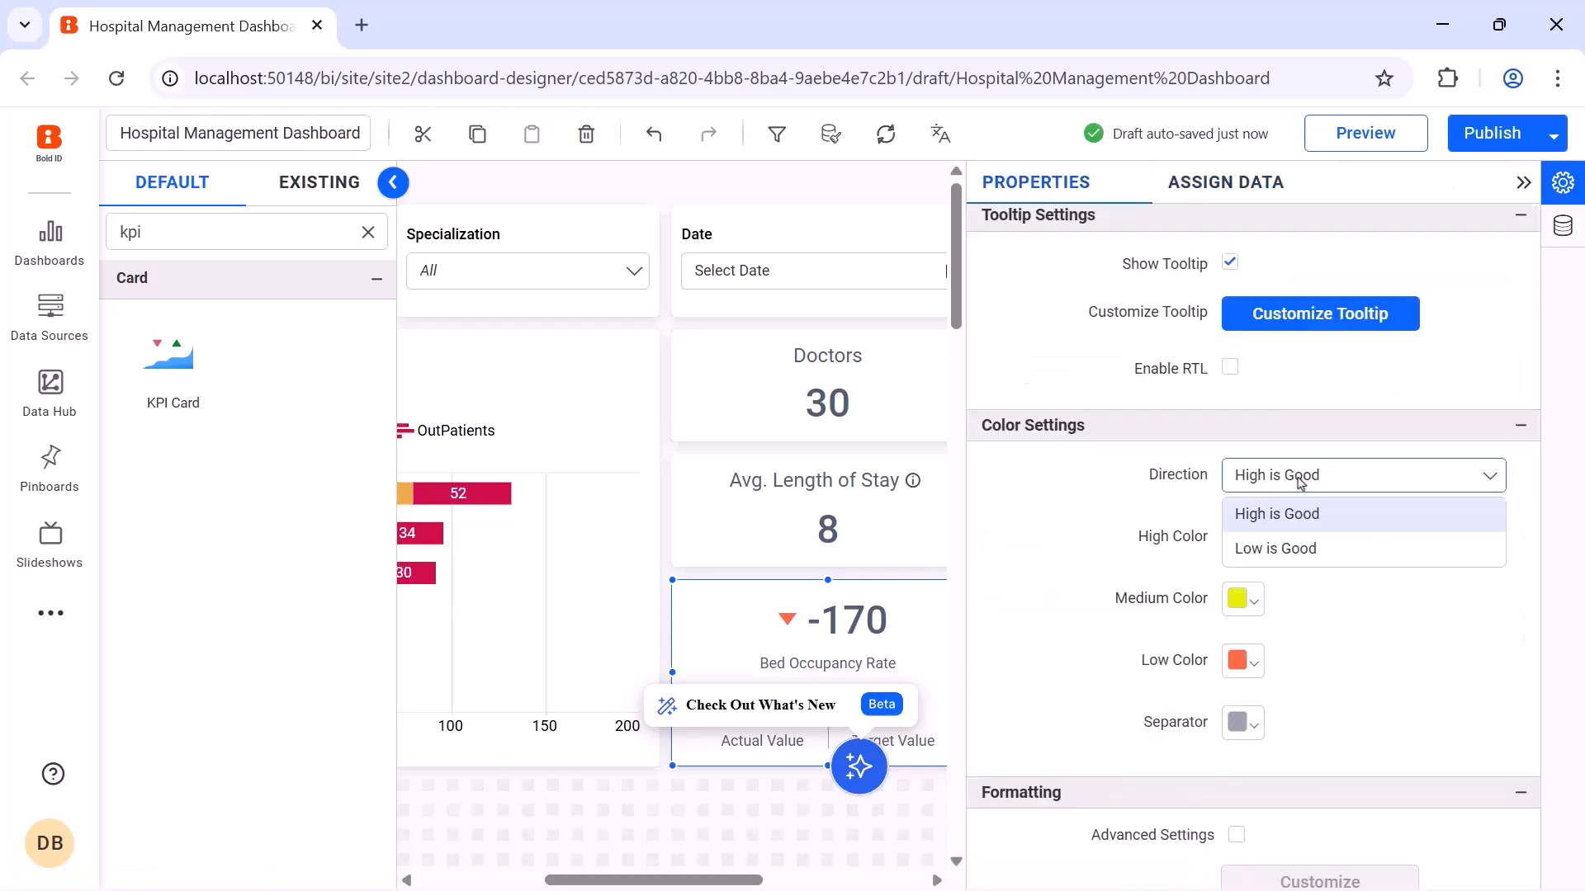
click(1302, 549)
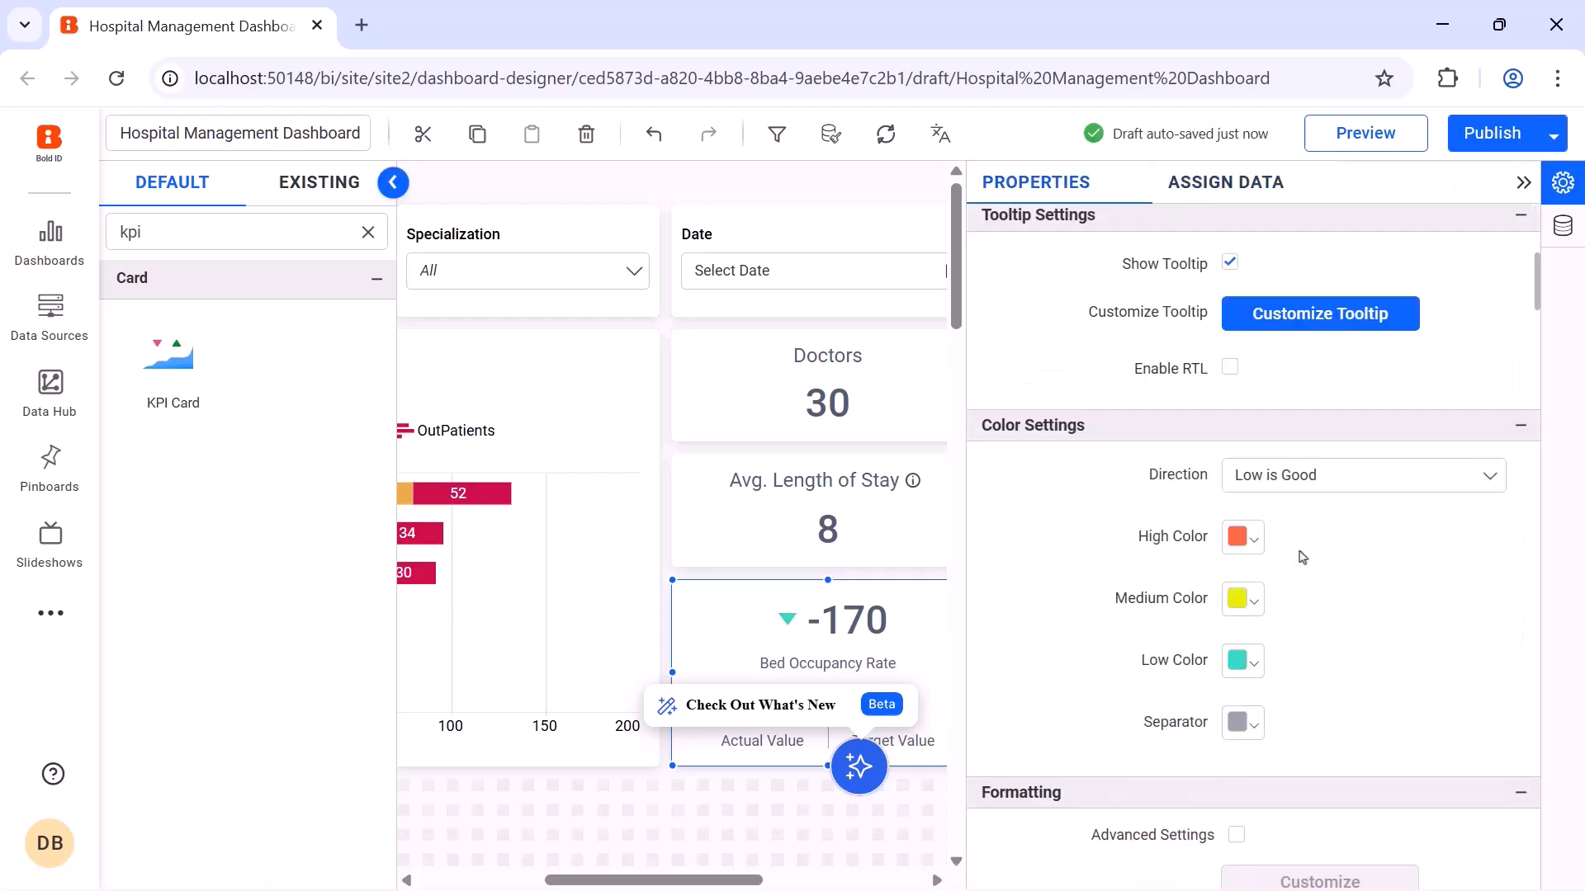
Turn off auto font size for the Bed Occupancy Rate card's title and enable animation.
scroll(1302, 557, down, 6)
click(1231, 587)
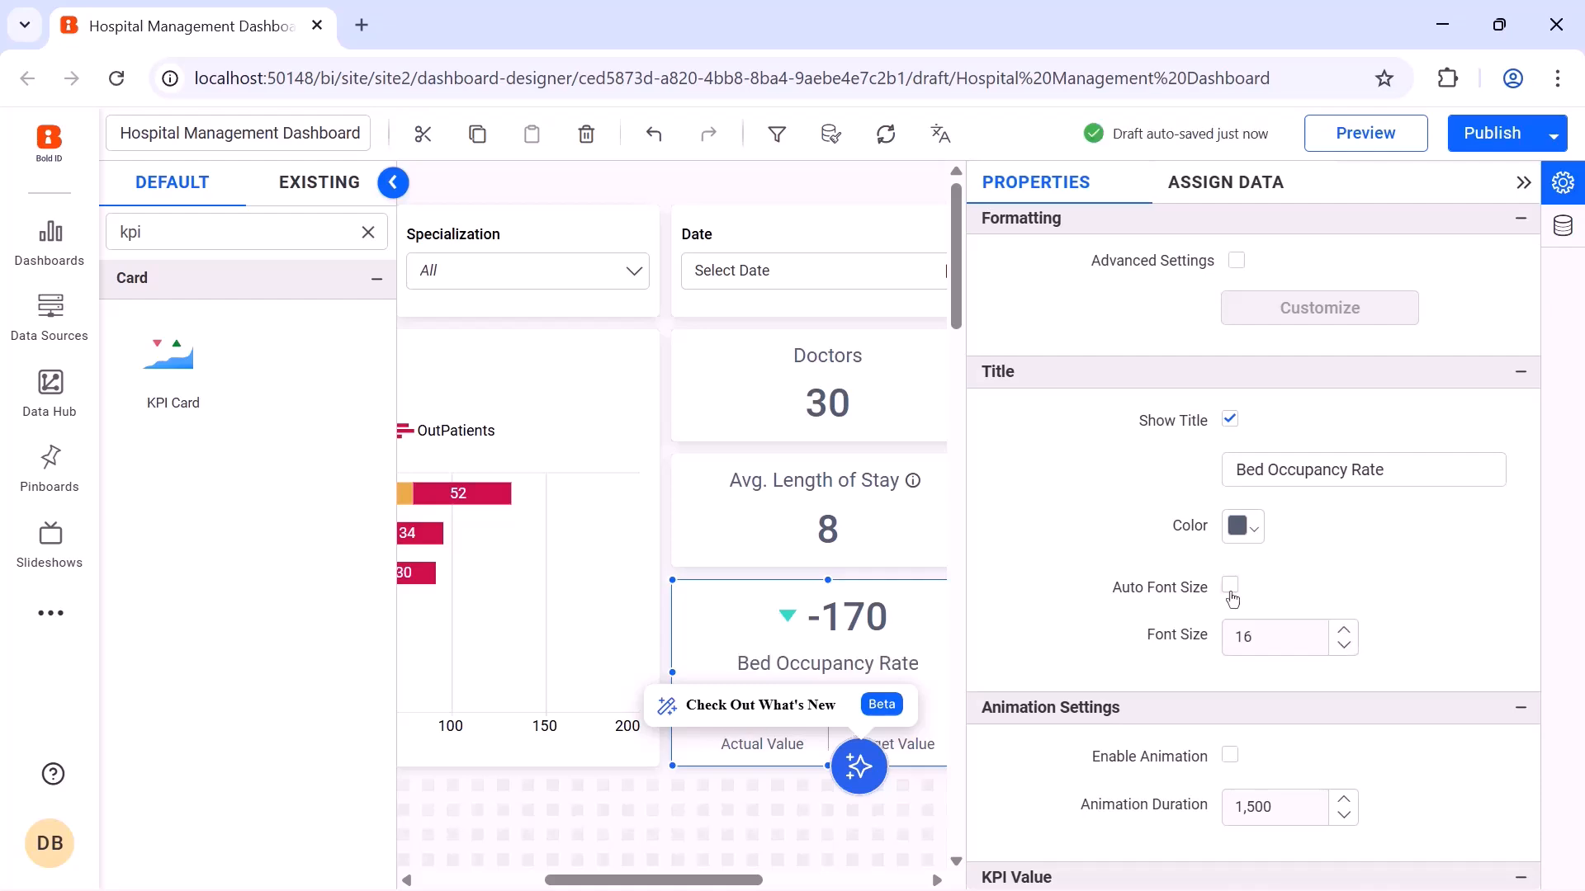
scroll(1234, 570, down, 3)
click(1233, 551)
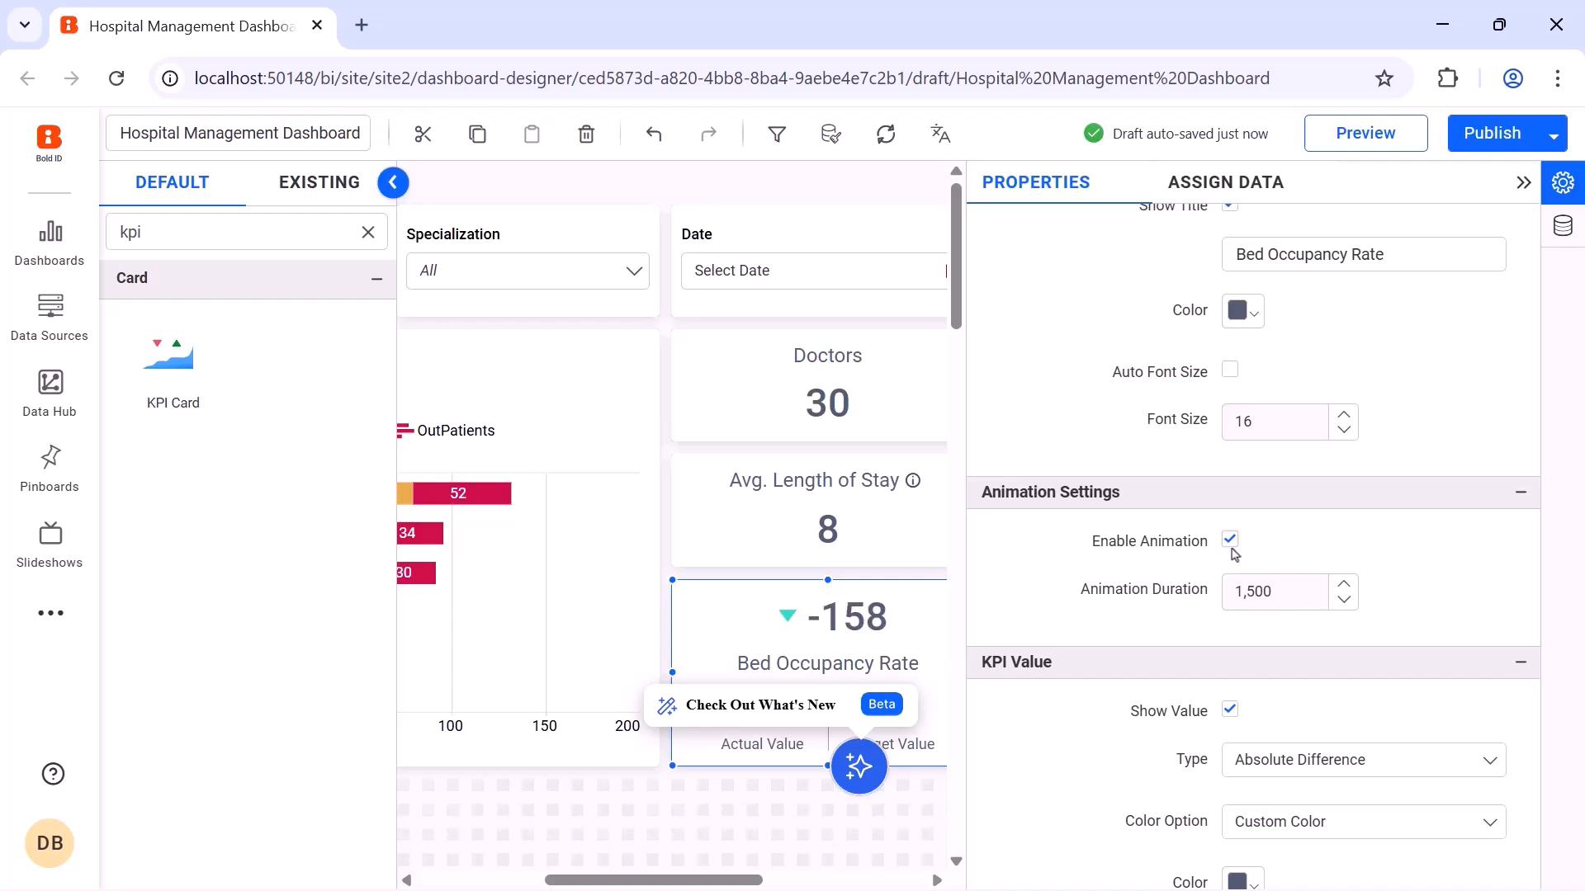
Set the card's KPI value type to Percent of Target and its color option to Direction Color.
scroll(1234, 553, down, 4)
click(1271, 473)
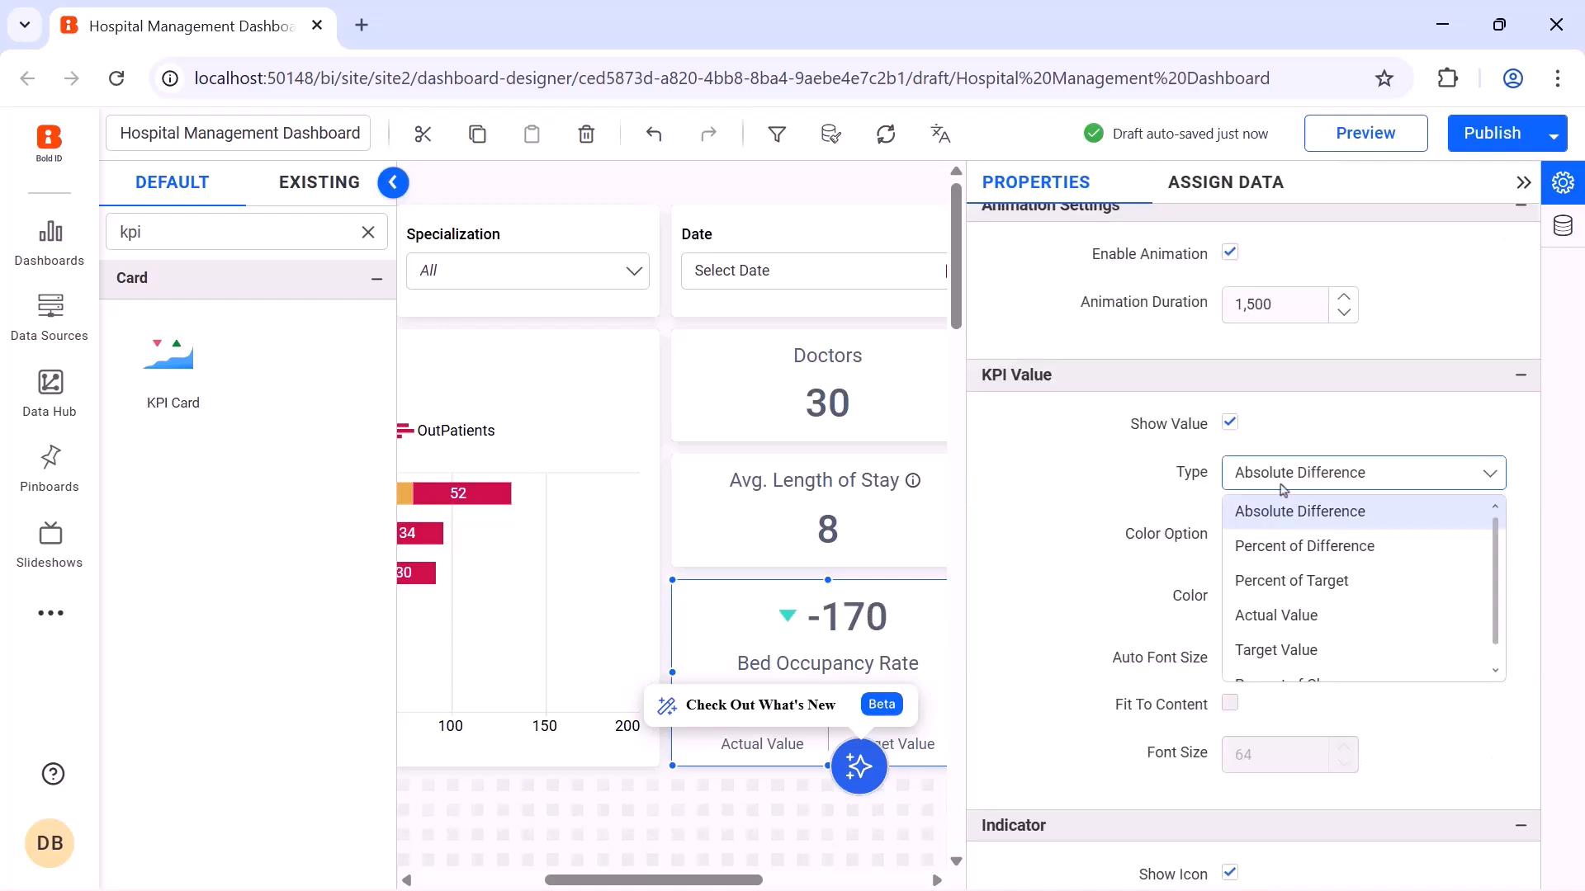
click(1269, 583)
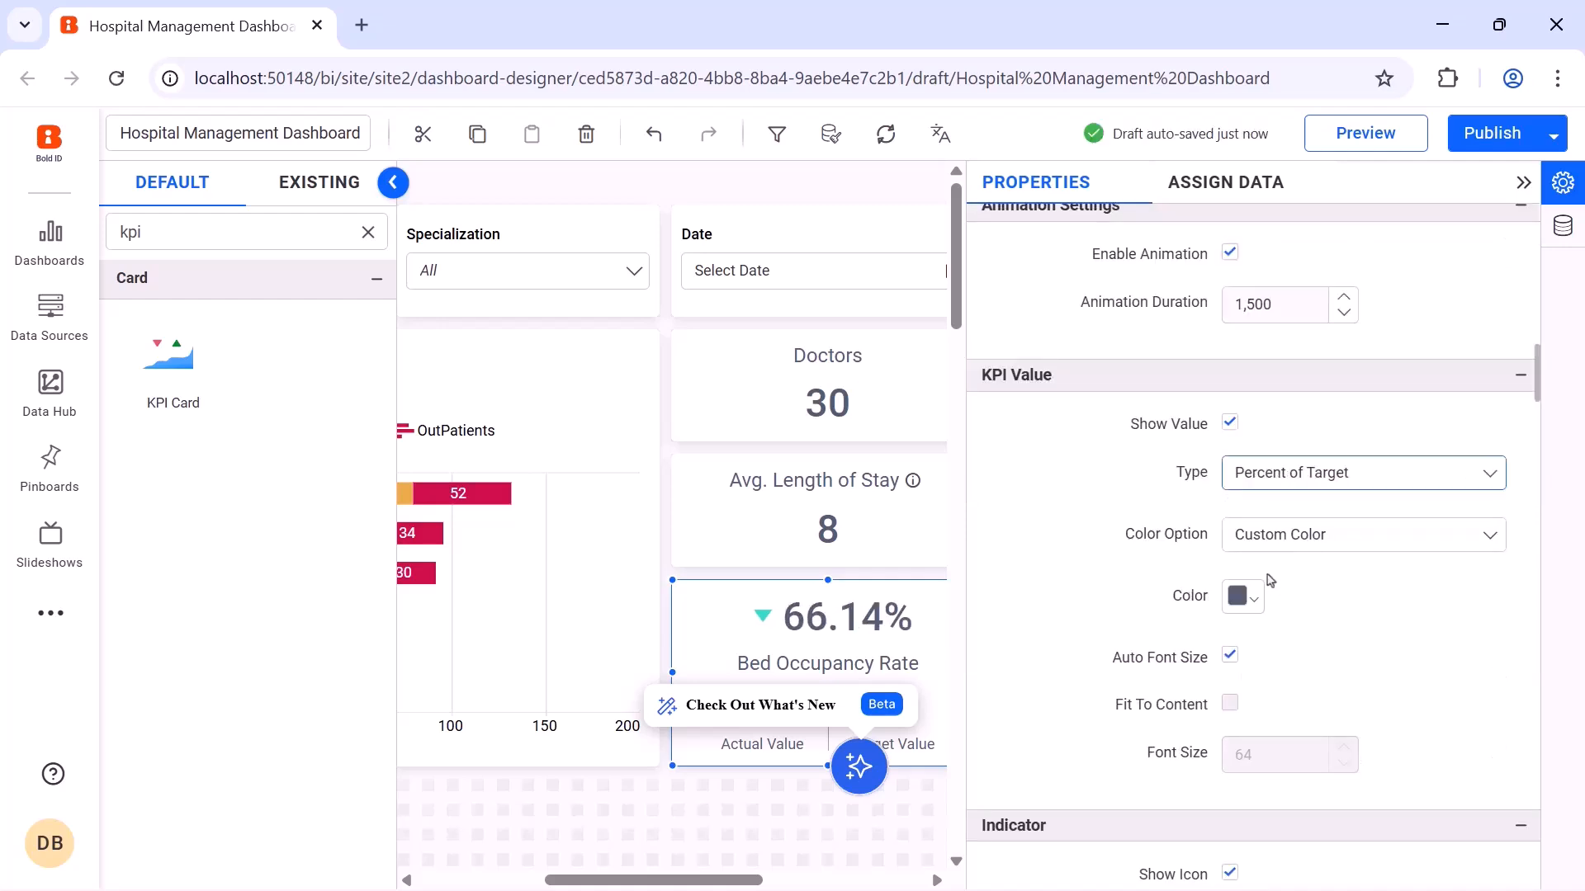
click(1307, 546)
click(1307, 570)
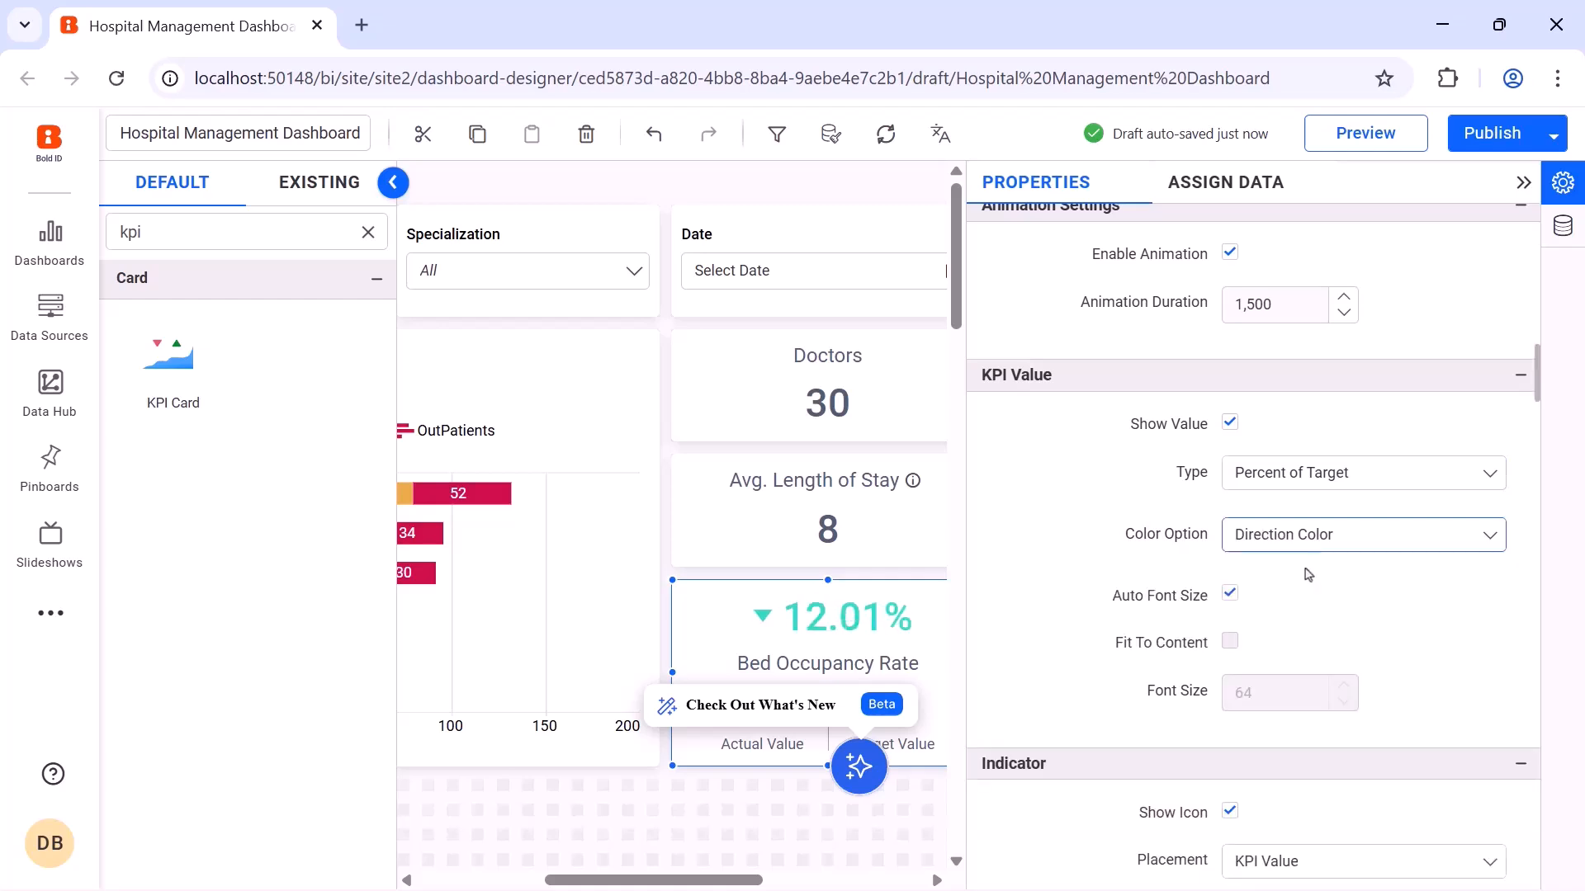
Turn off auto font size for the KPI value and the indicator icon, and set both font sizes to 16.
click(1233, 601)
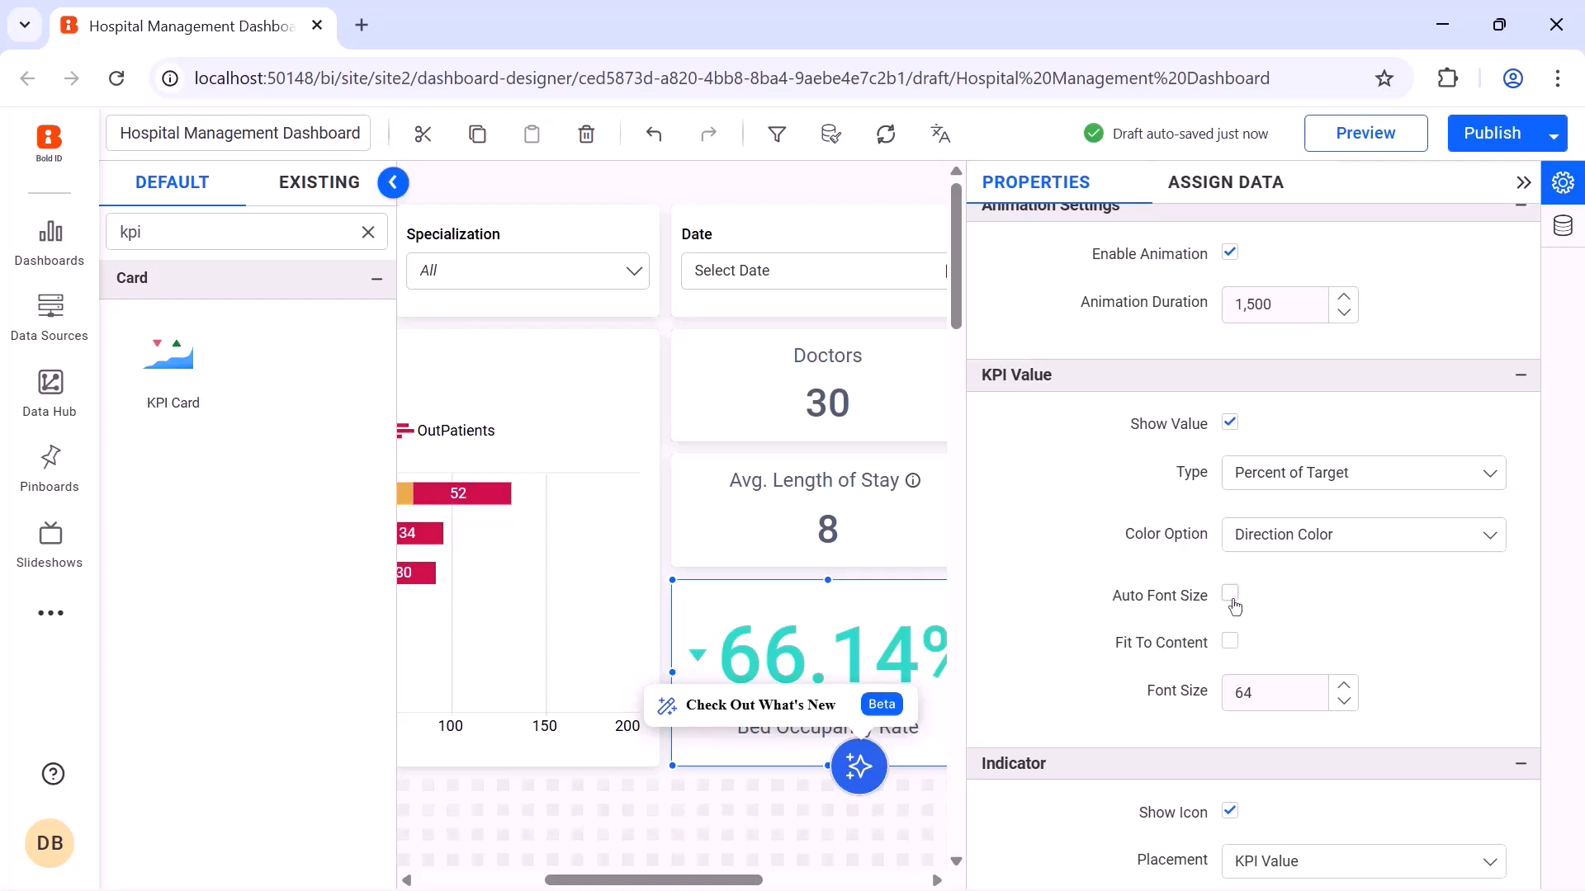
double_click(1268, 688)
text(16)
scroll(1268, 688, down, 6)
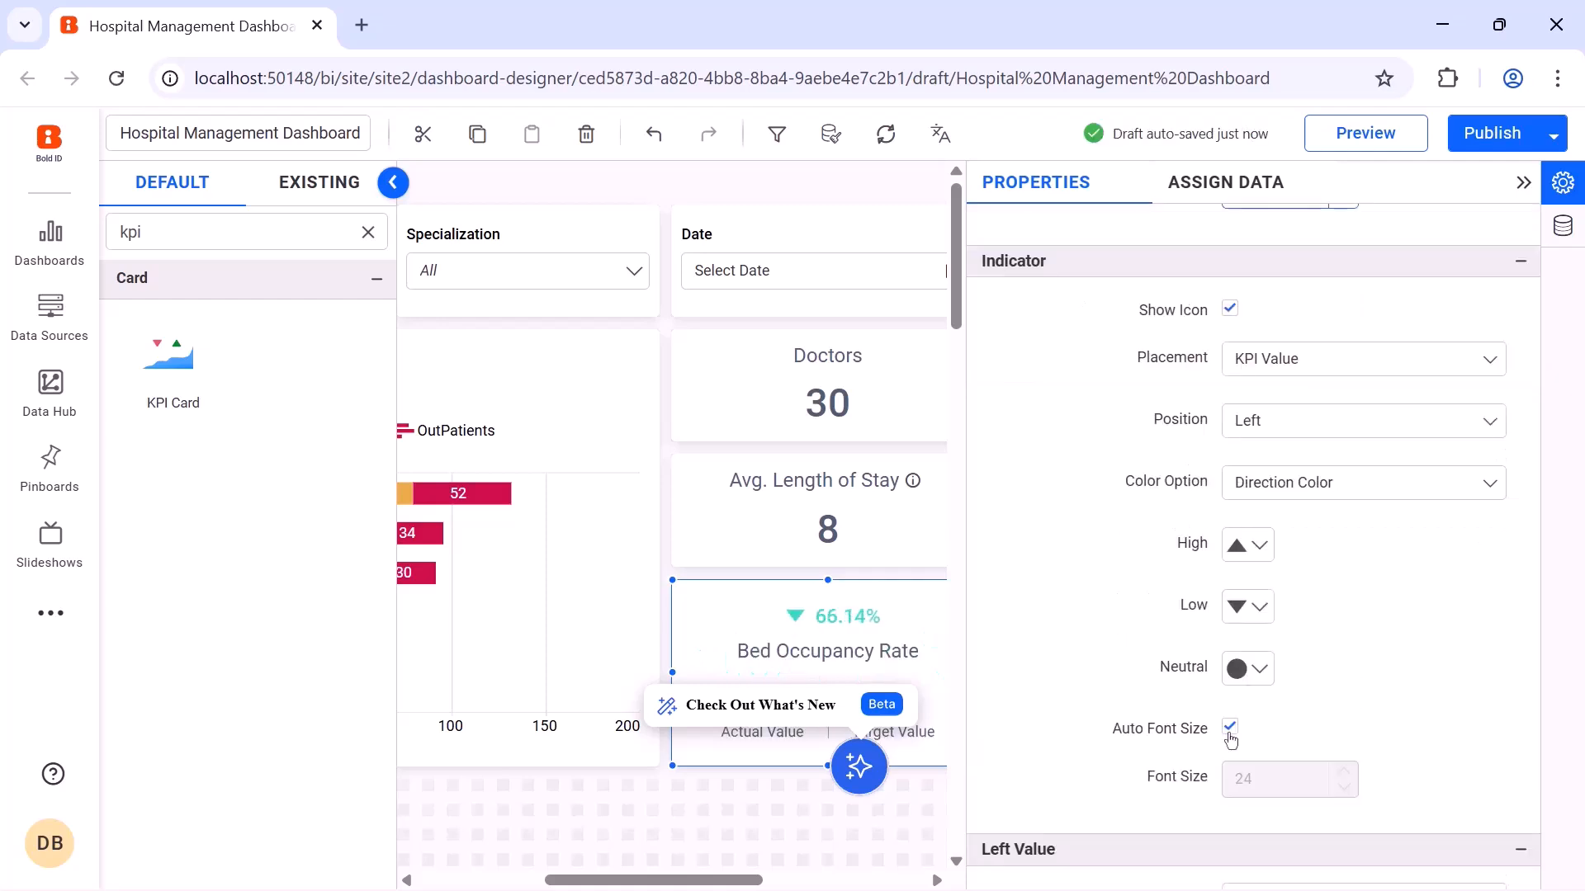
click(1230, 728)
double_click(1246, 778)
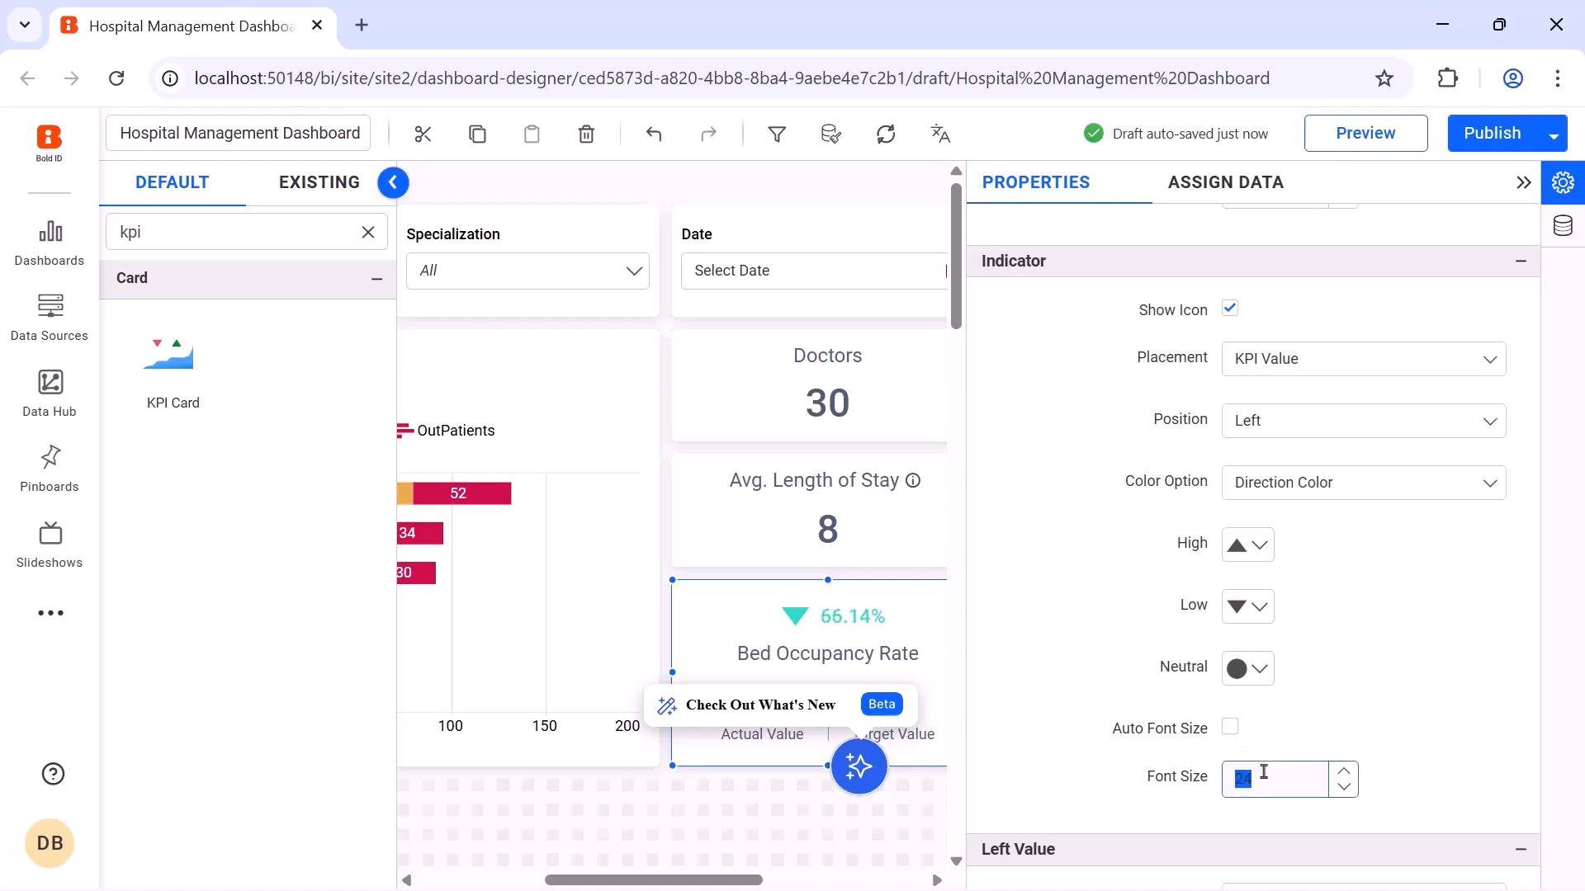
text(16)
Turn off auto font size for the left value and its caption, and change the caption to "Occupied".
scroll(1237, 518, down, 7)
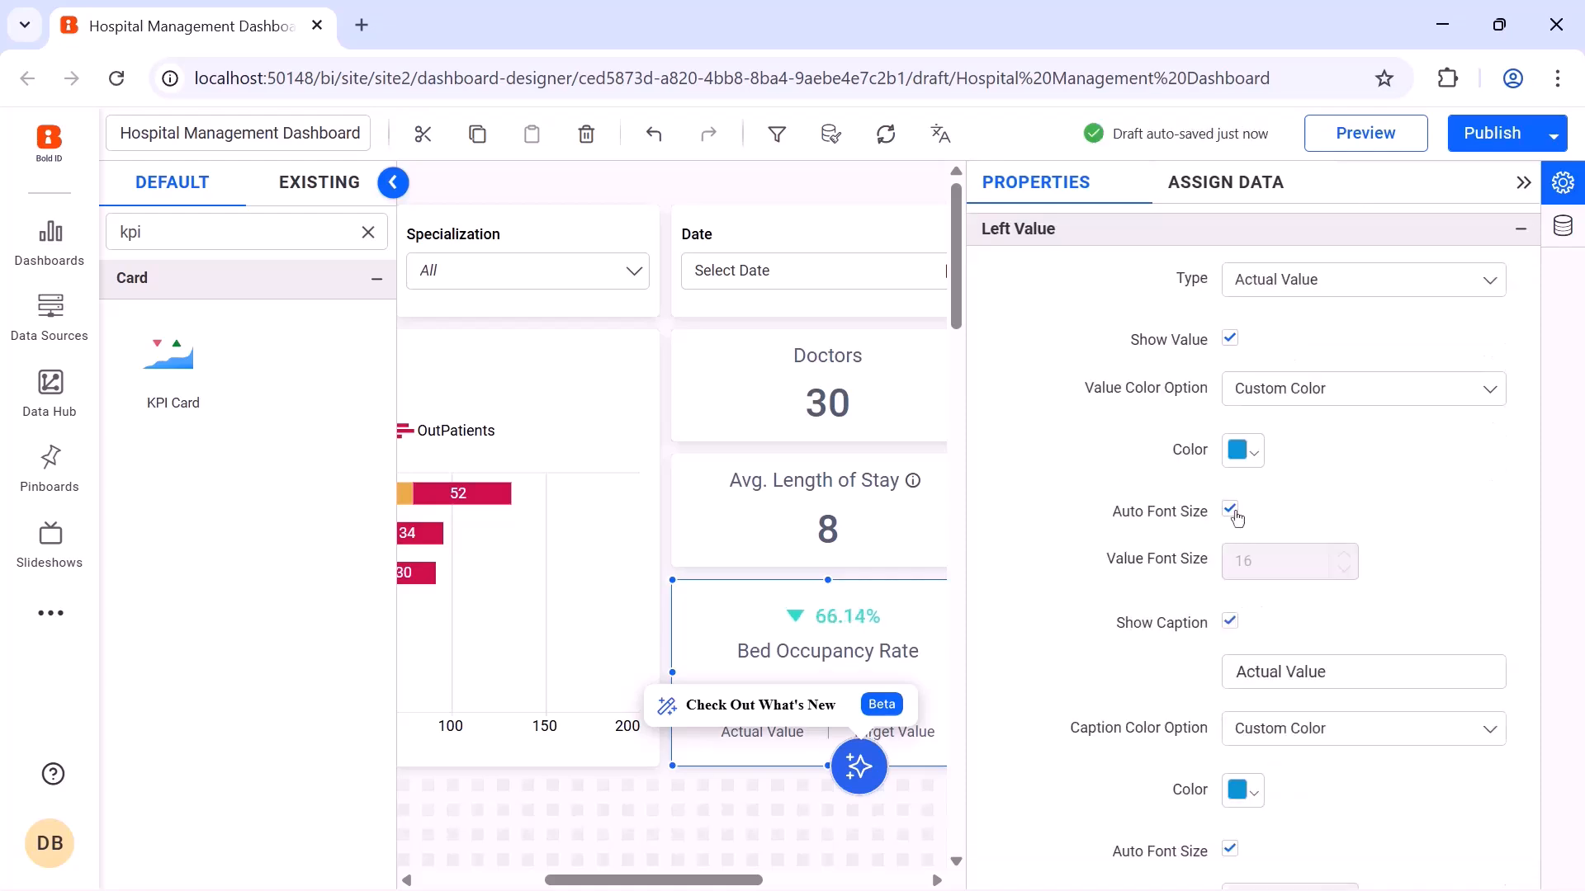
click(1231, 512)
click(1229, 852)
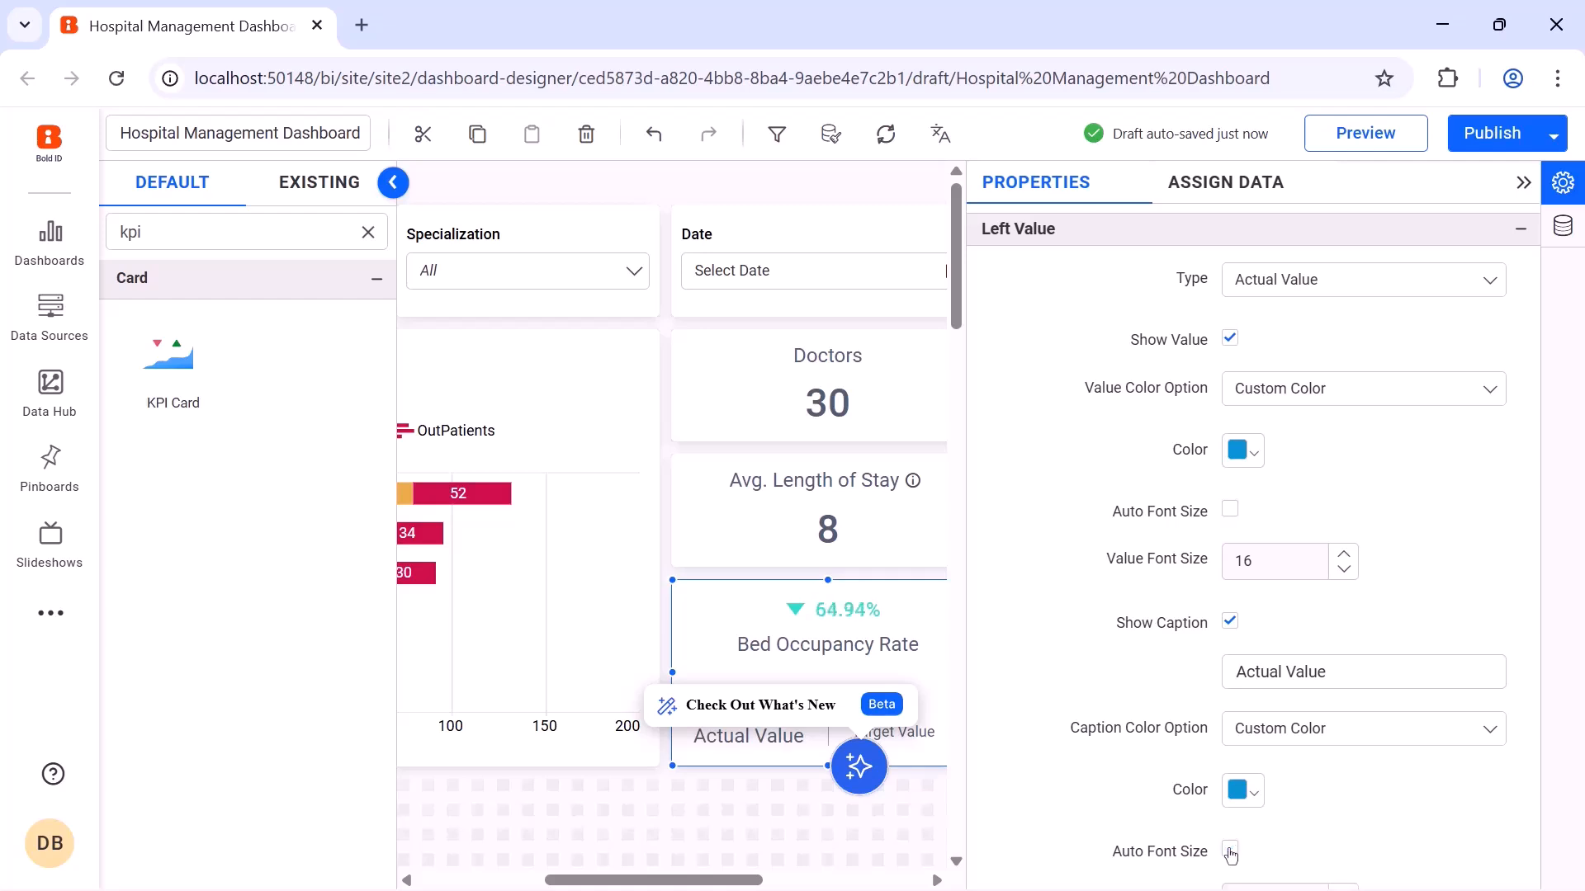
triple_click(1365, 671)
text(Occupied)
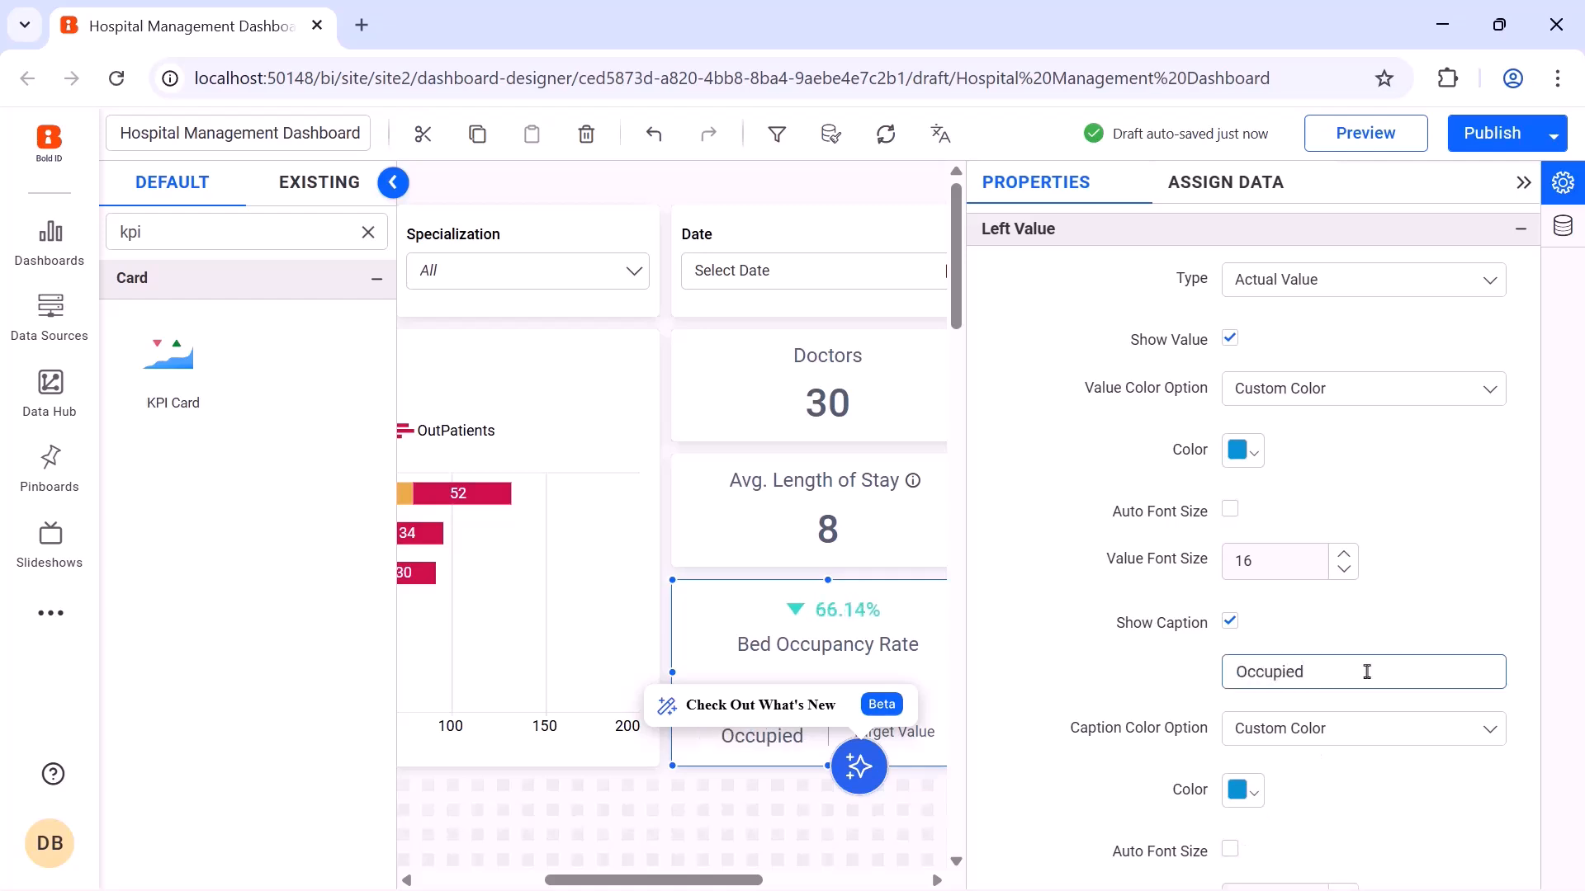
Turn off auto font size for the right value and its caption, change the caption to "Total Beds", and close the widget settings.
scroll(1231, 522, down, 10)
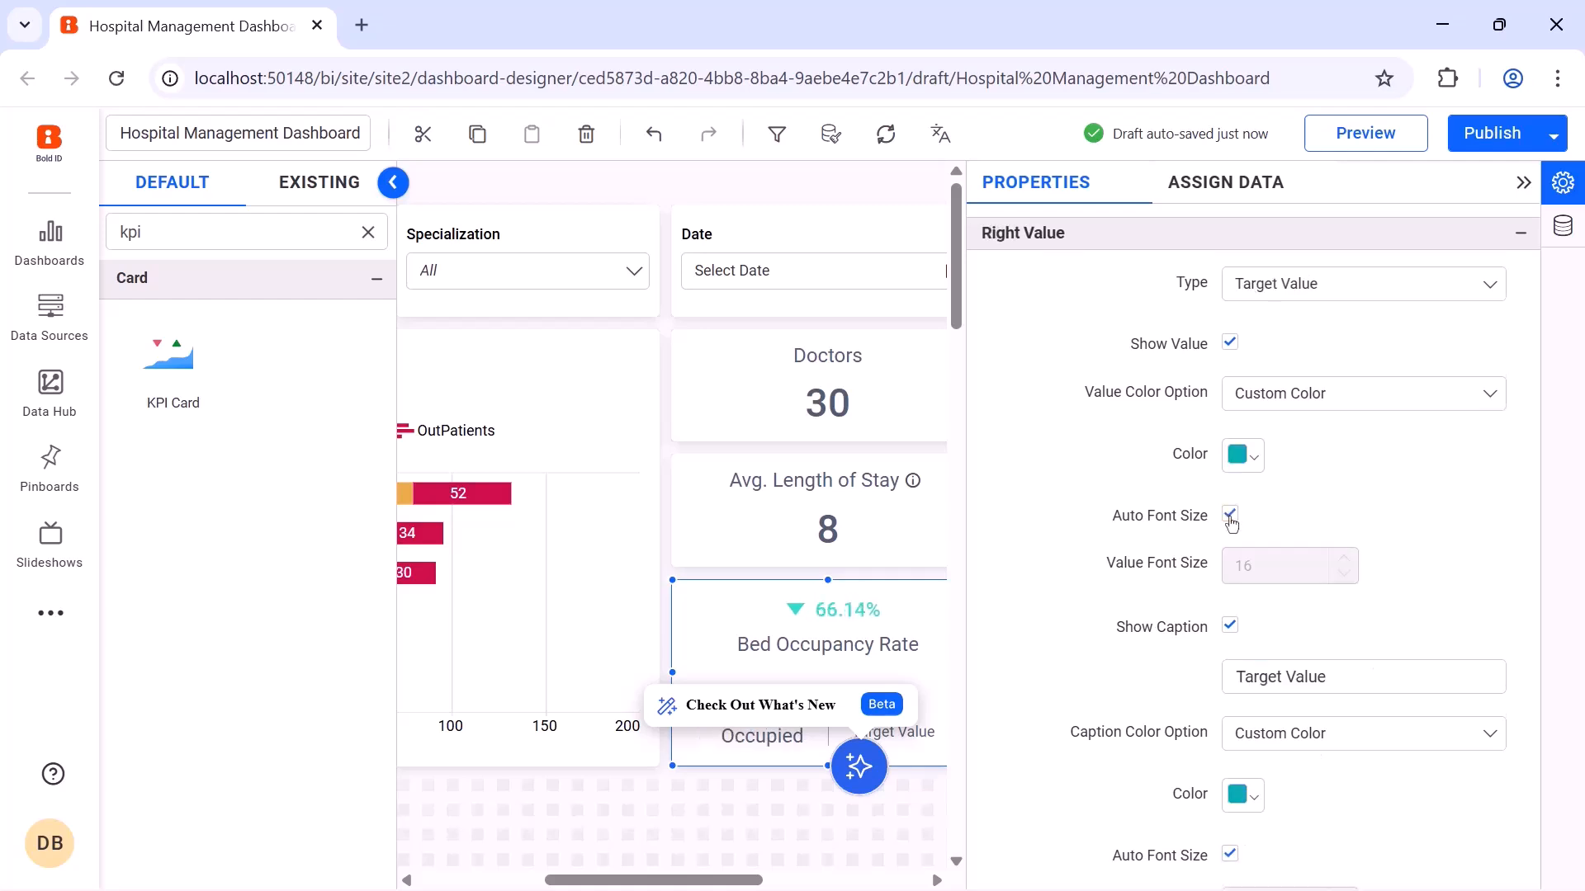
click(1232, 521)
click(1231, 859)
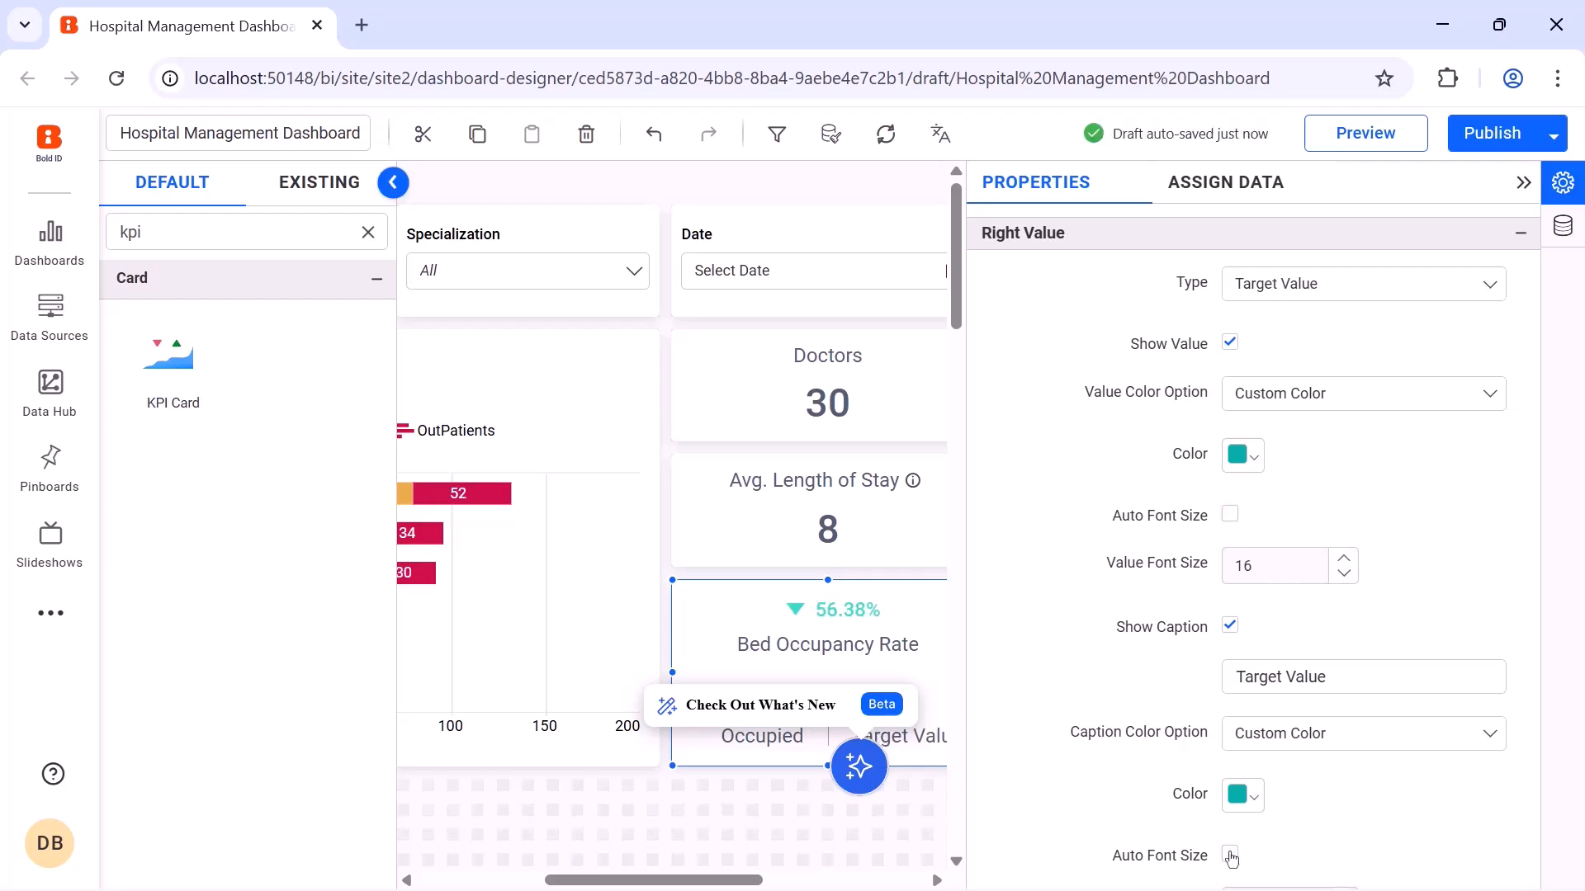
triple_click(1344, 680)
text(Total Beds)
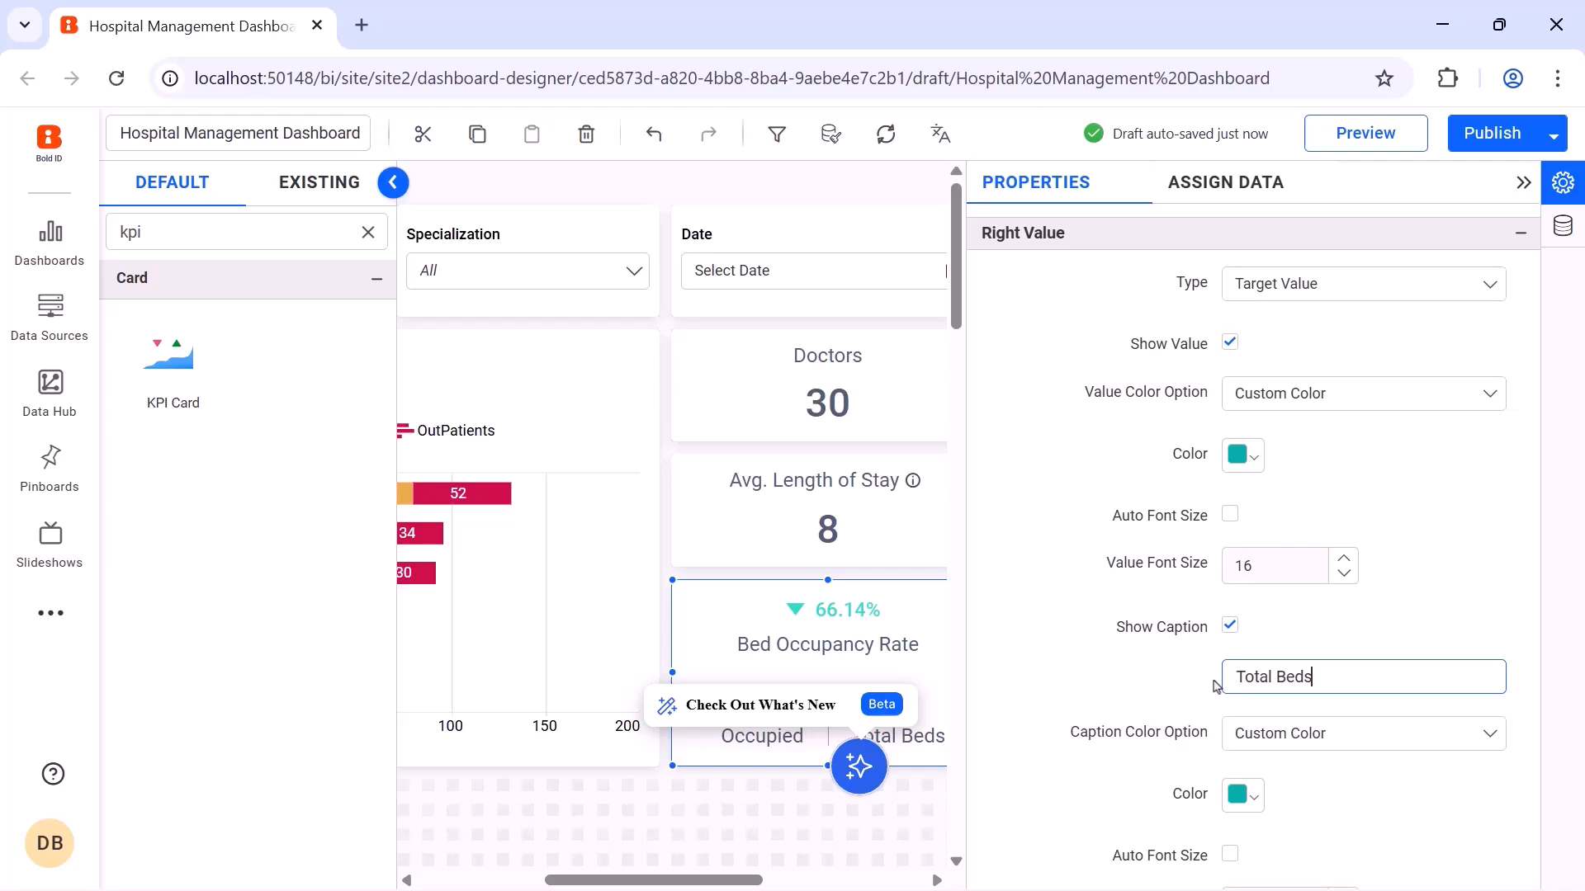
click(1523, 182)
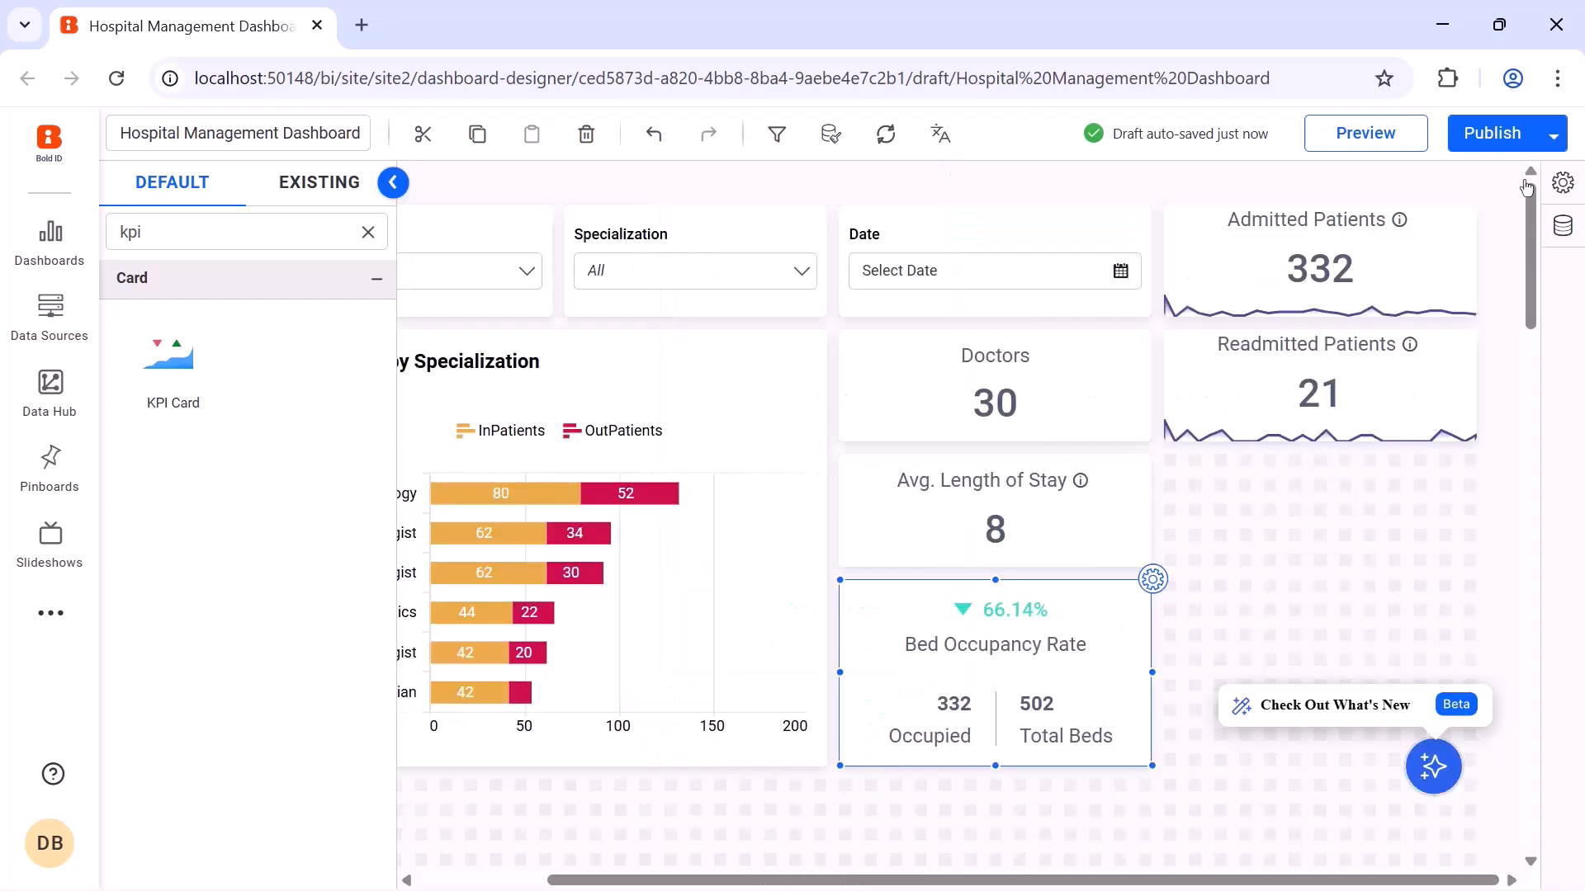
Add a radial gauge beneath the Readmitted Patients card, size it to the card's width and the KPI card's lower edge, and name it "Readmission Rate".
click(368, 232)
text(radial)
drag(171, 353, 1172, 467)
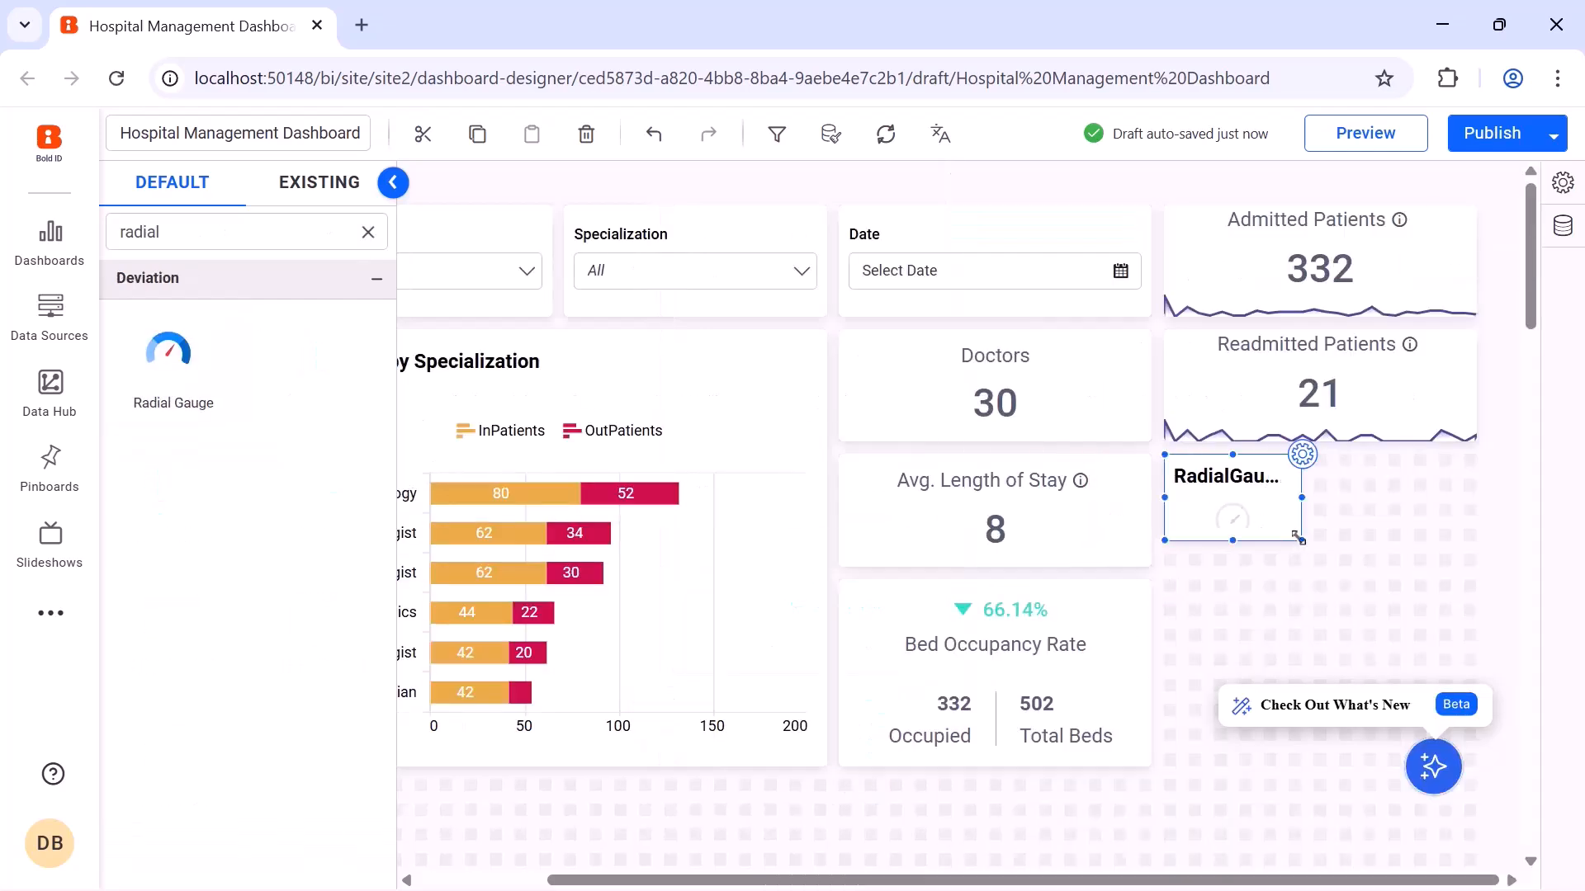
drag(1301, 541, 1497, 756)
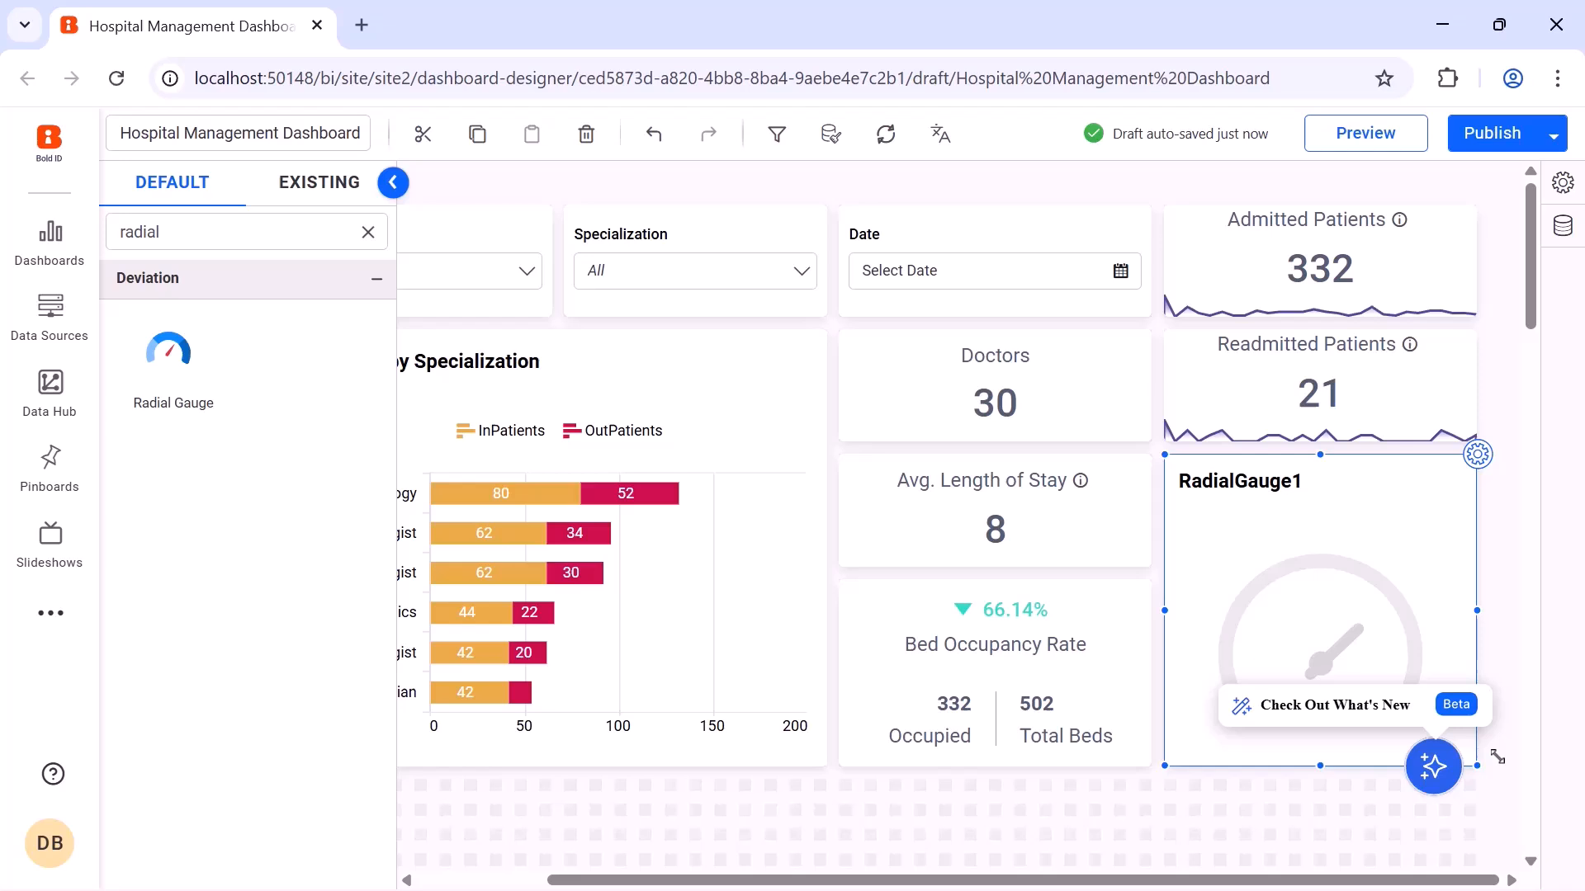
click(1477, 454)
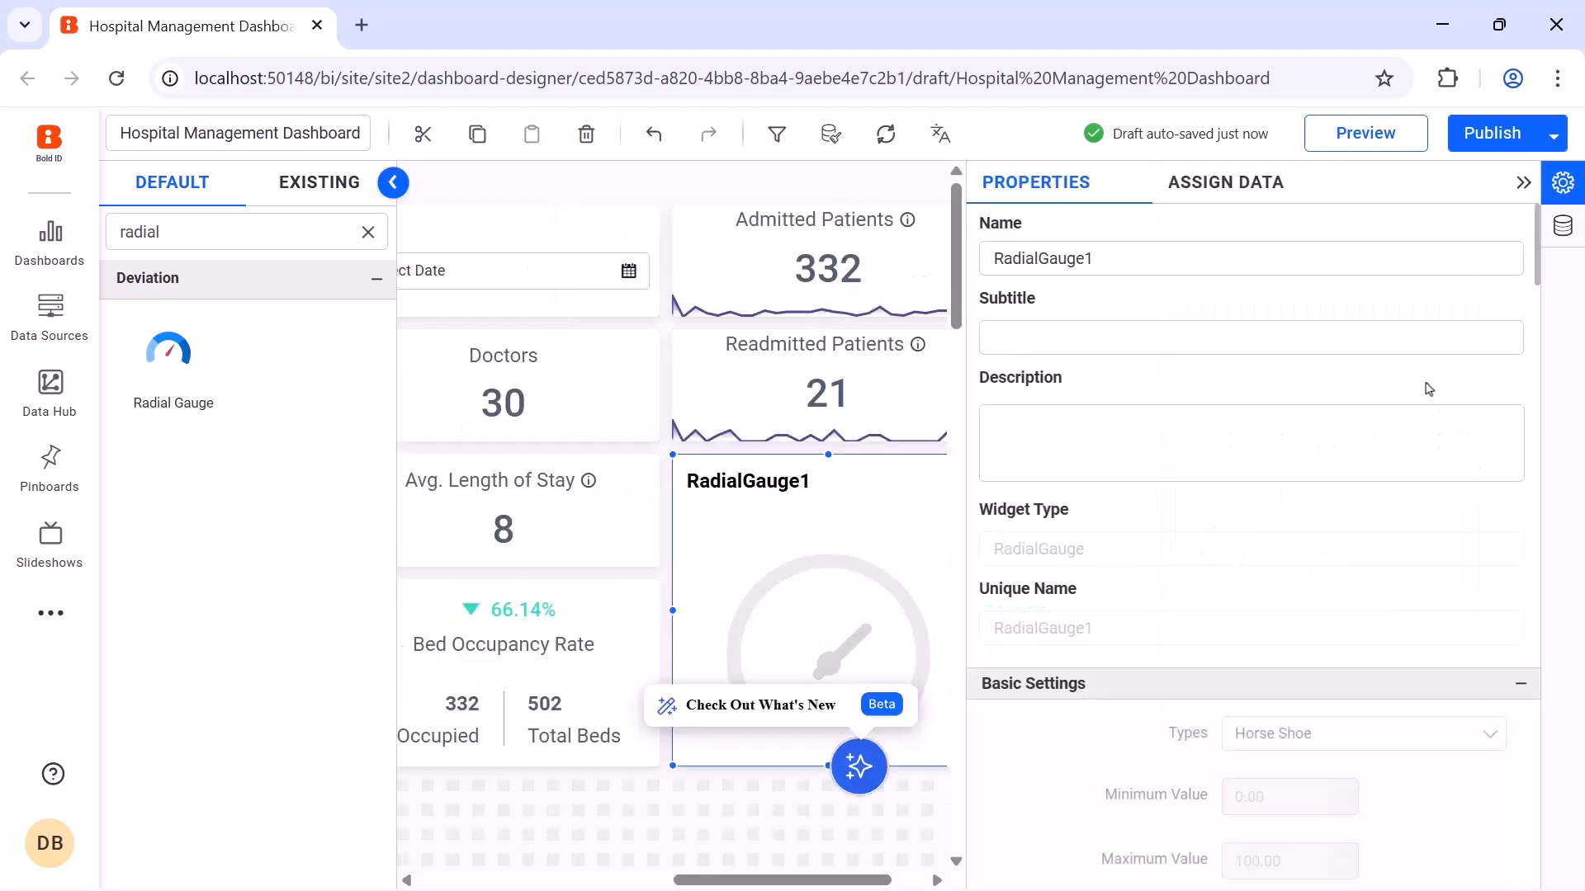
click(1330, 256)
key(ctrl+a)
key(BackSpace)
text(Readmission Rate)
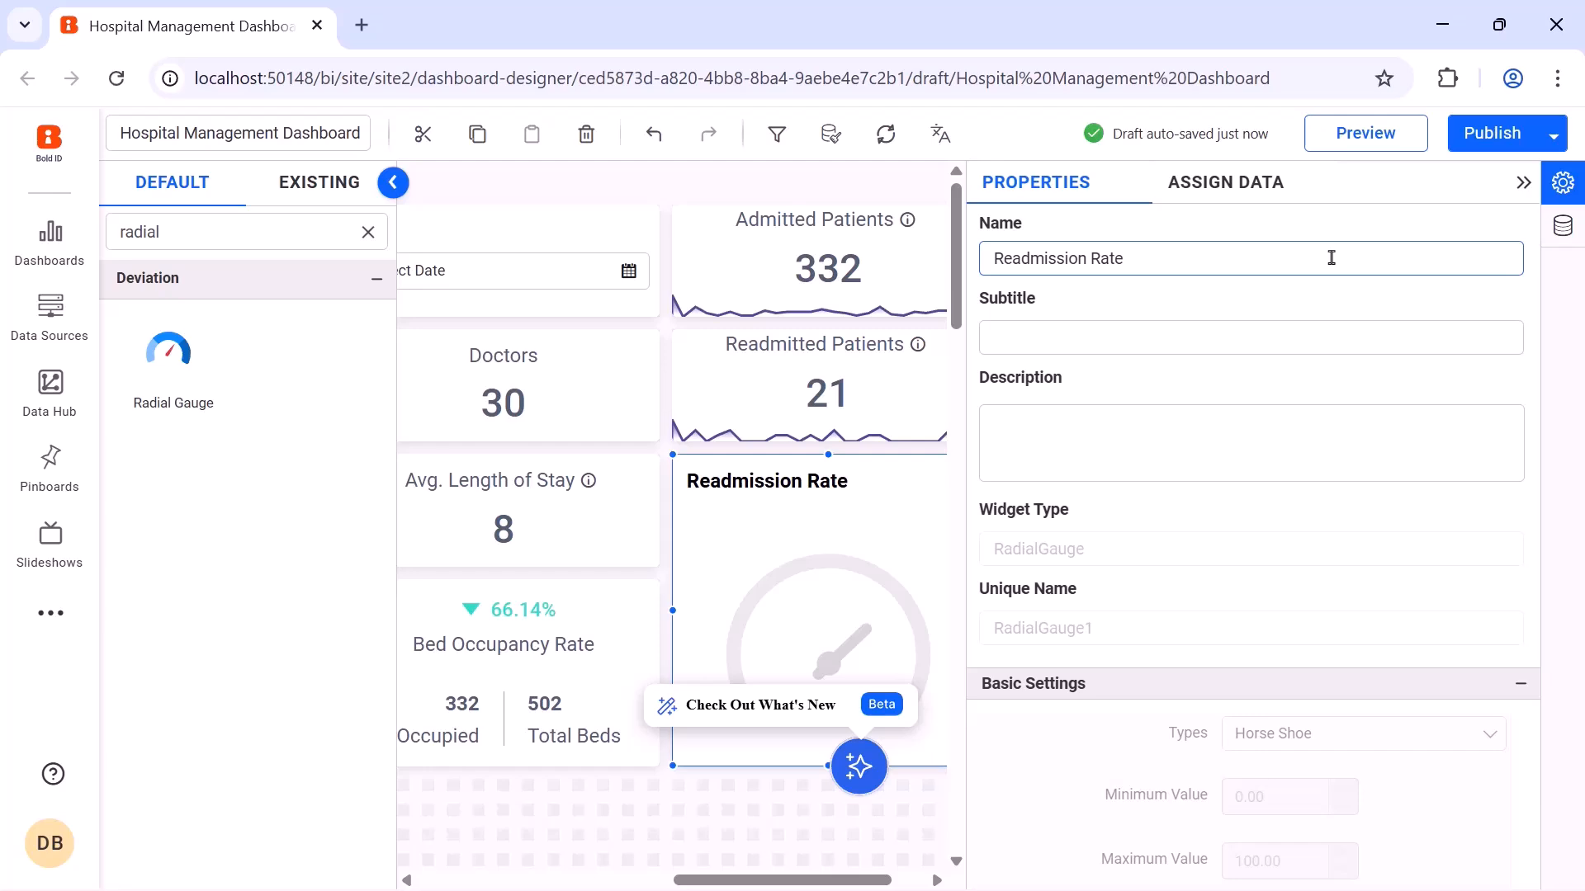
Create an expression named "Readmission Rate" with the formula (count([Readmitted])/sum([InPatients]))*100 and save it.
click(1242, 189)
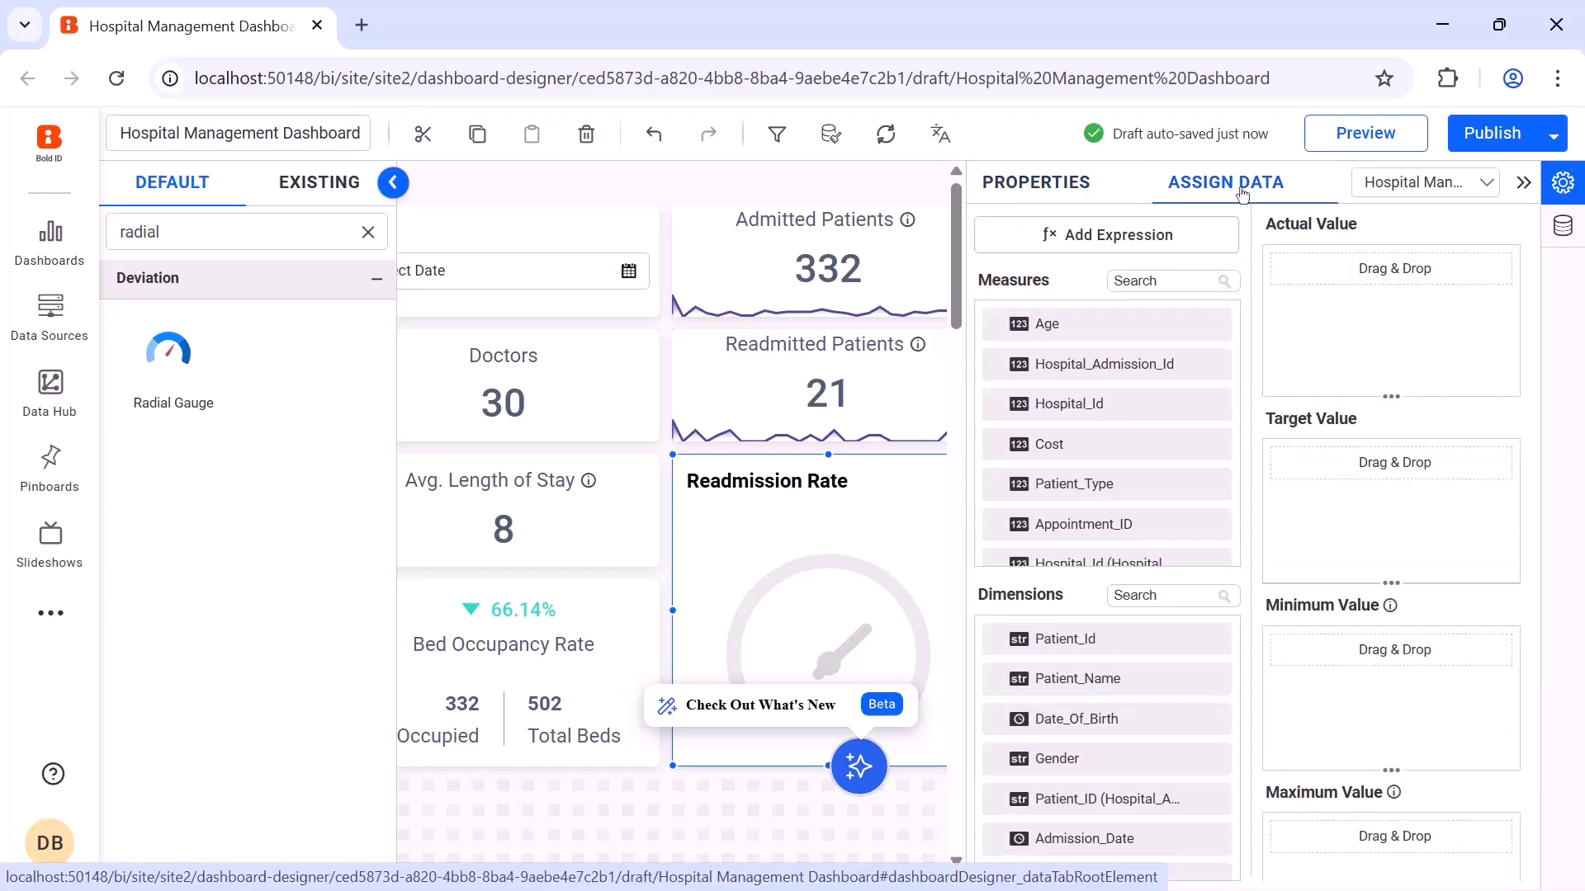
click(1106, 234)
click(368, 813)
click(726, 272)
key(ctrl+a)
key(BackSpace)
text(Readmission Rate)
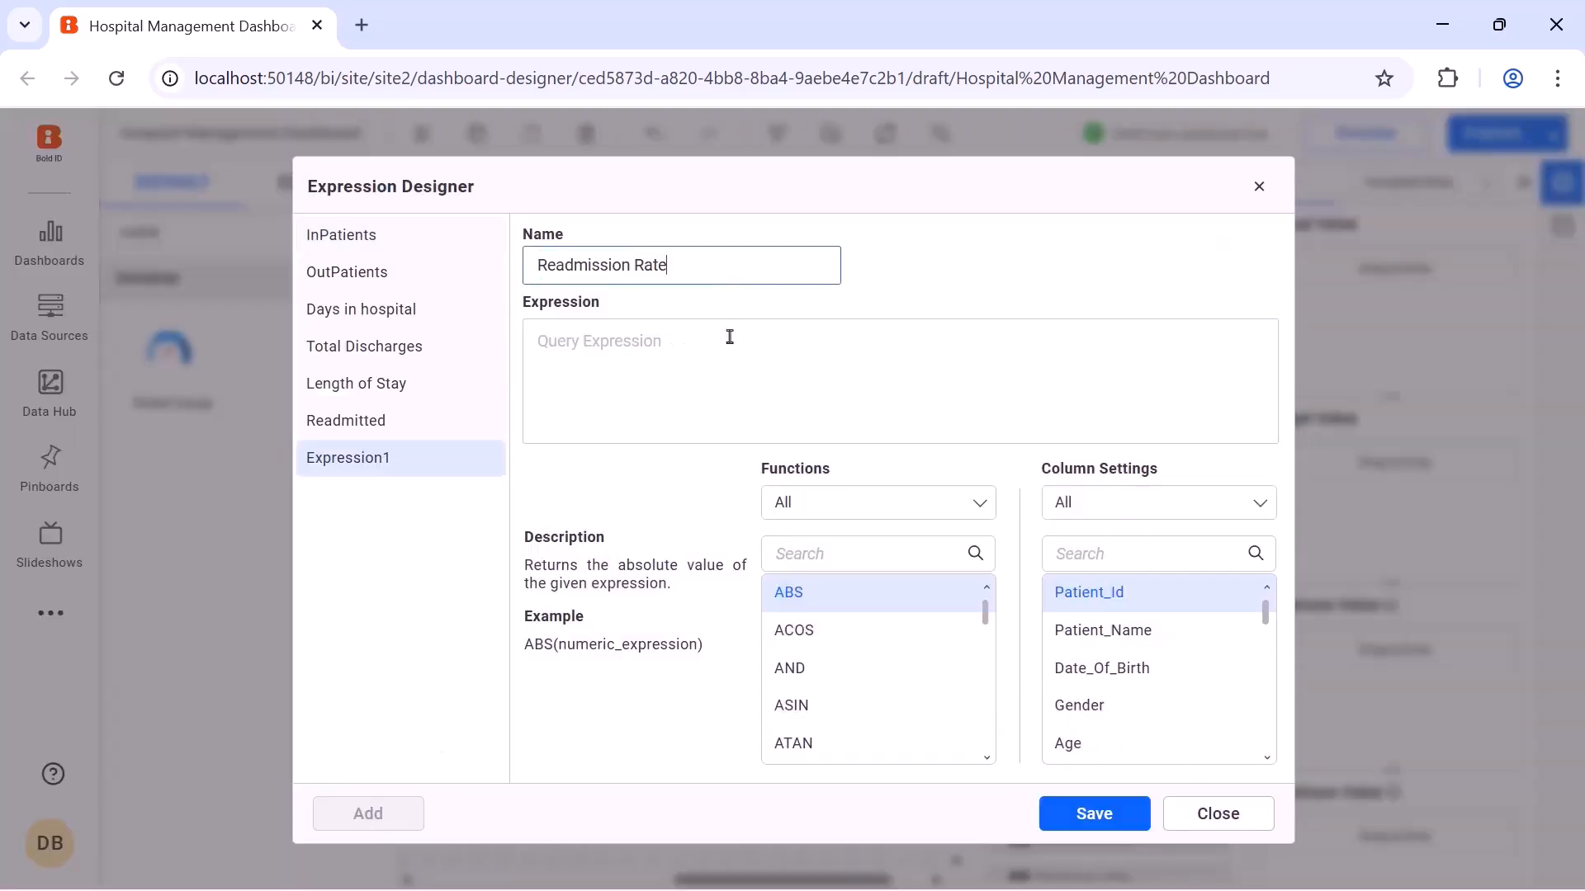
click(730, 337)
text((count([Readmitted])/sum([InPatients]))*100)
click(1093, 813)
click(1258, 186)
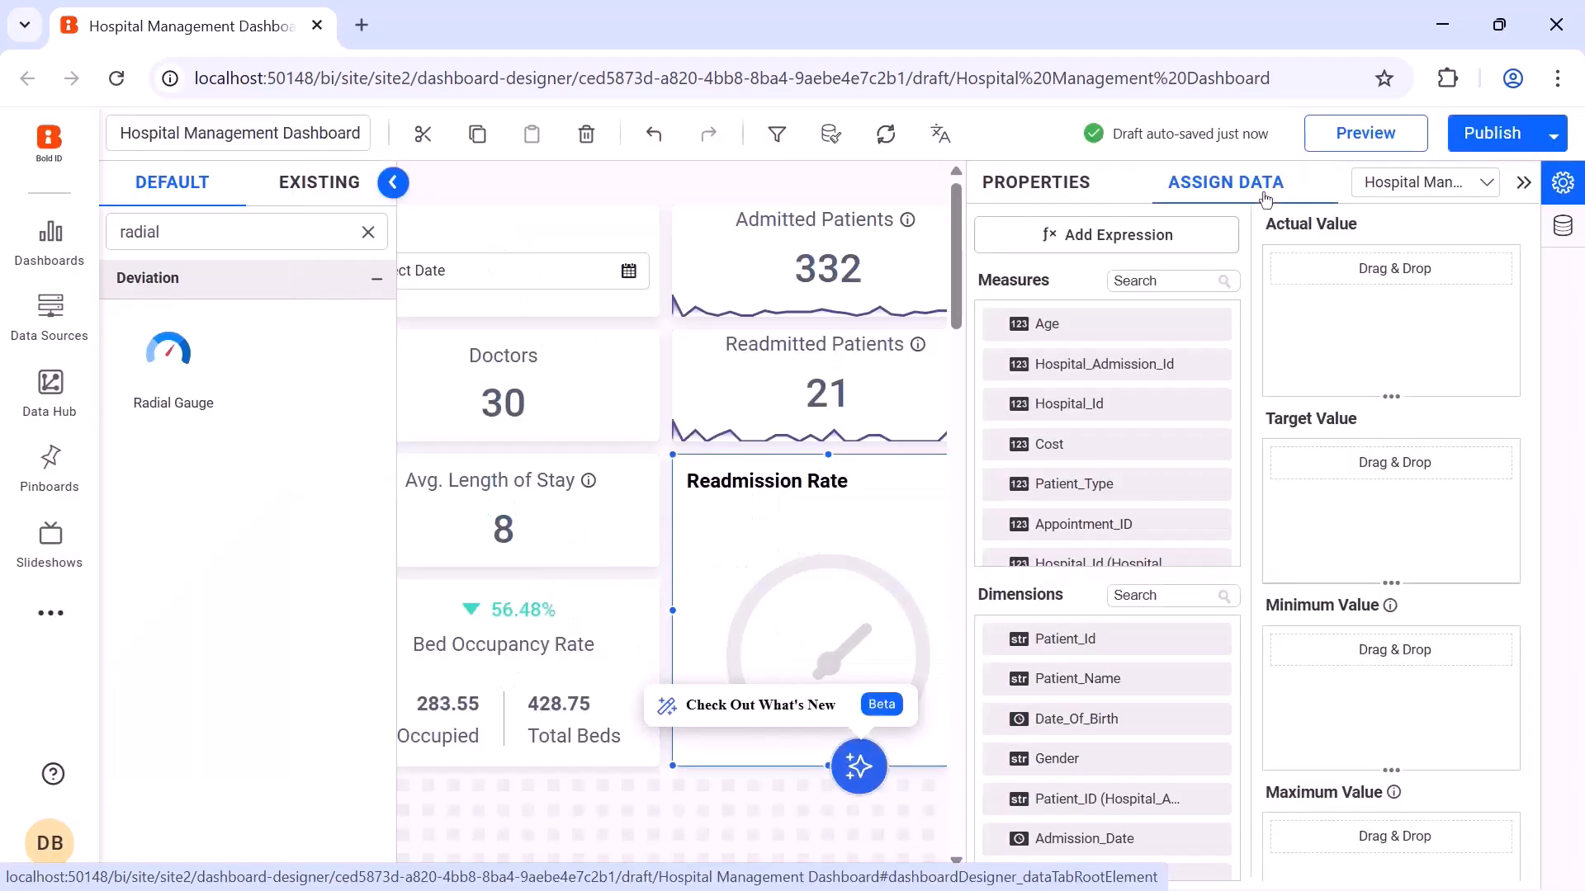
Assign the Readmission Rate measure as the gauge's actual value and format it with "%" appended on the right.
click(1206, 280)
text(re)
drag(1089, 364, 1319, 295)
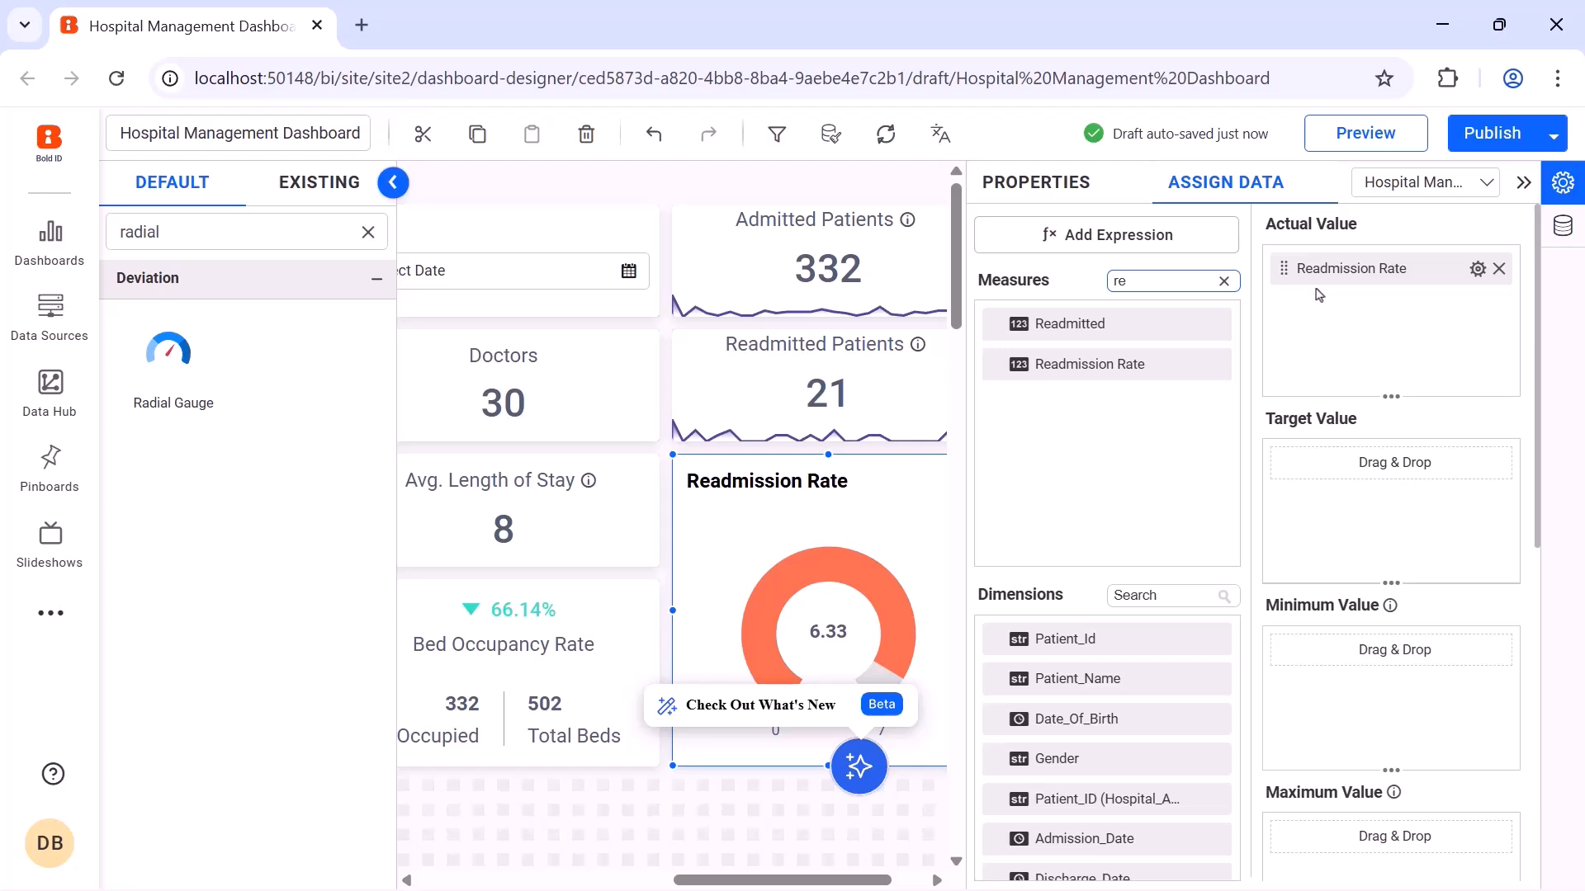
click(1478, 269)
click(1375, 382)
click(797, 699)
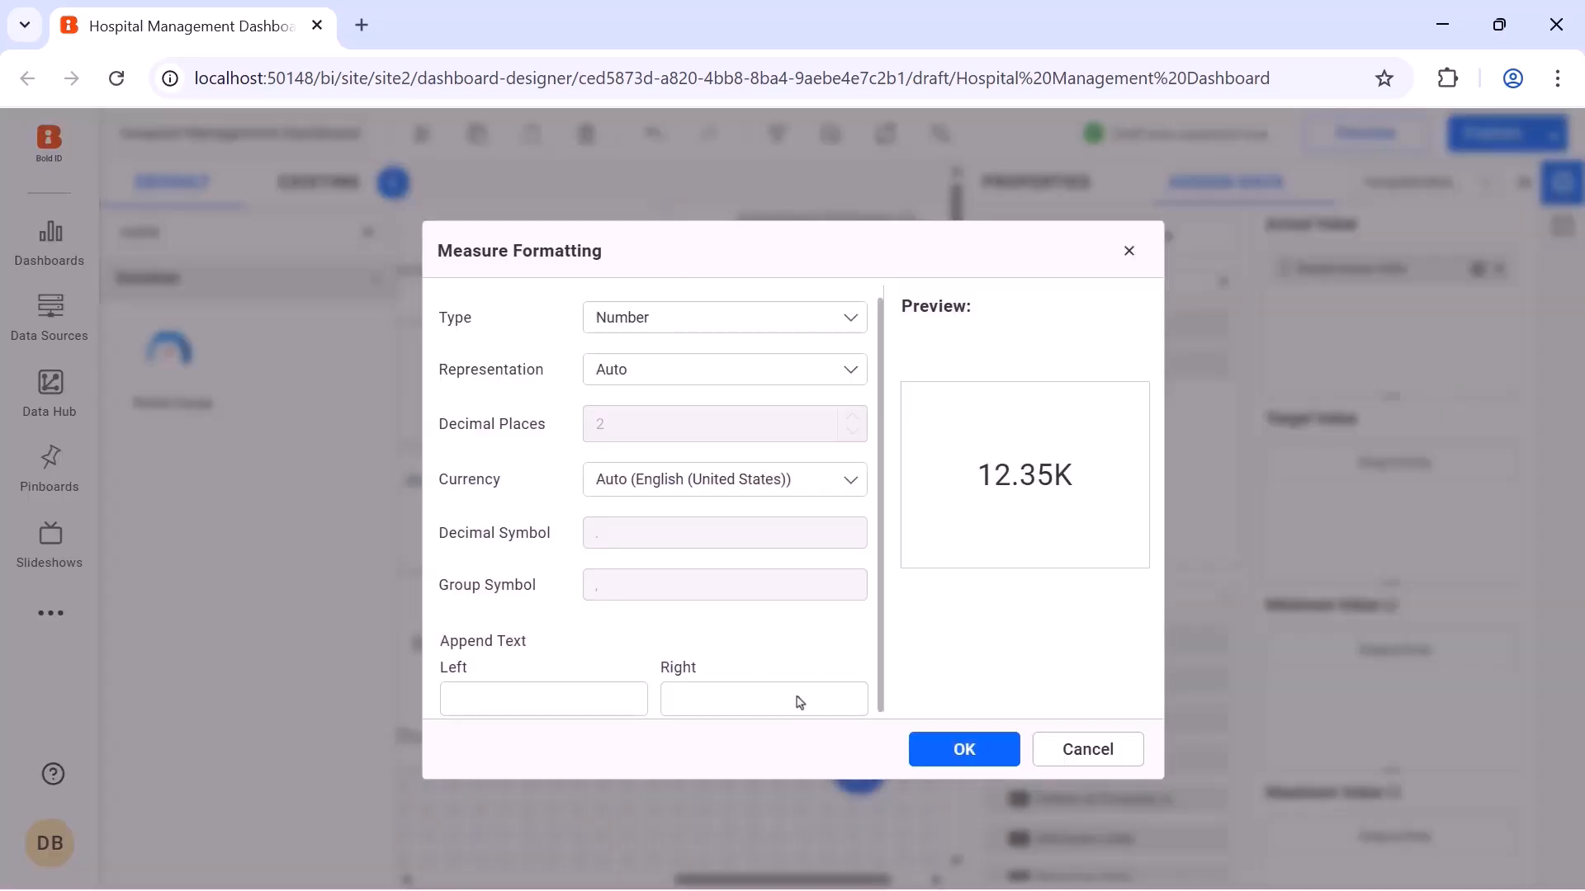
text(%)
click(923, 755)
Set the gauge type to Half Circle with a maximum value of 100 and animation enabled.
click(1024, 186)
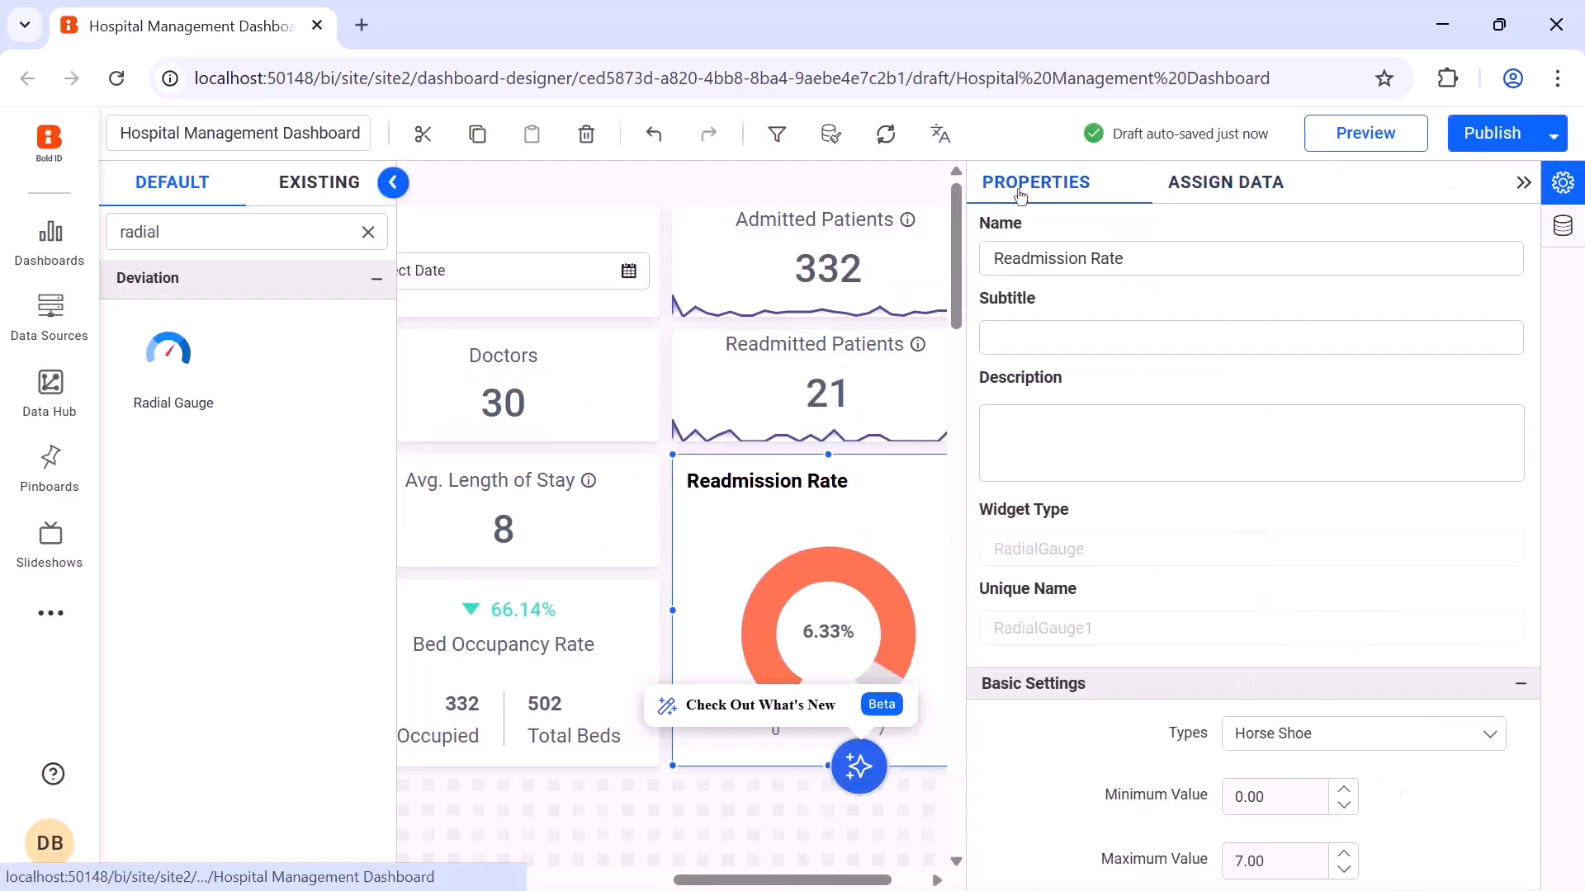
scroll(1261, 309, down, 5)
click(1261, 310)
click(1265, 339)
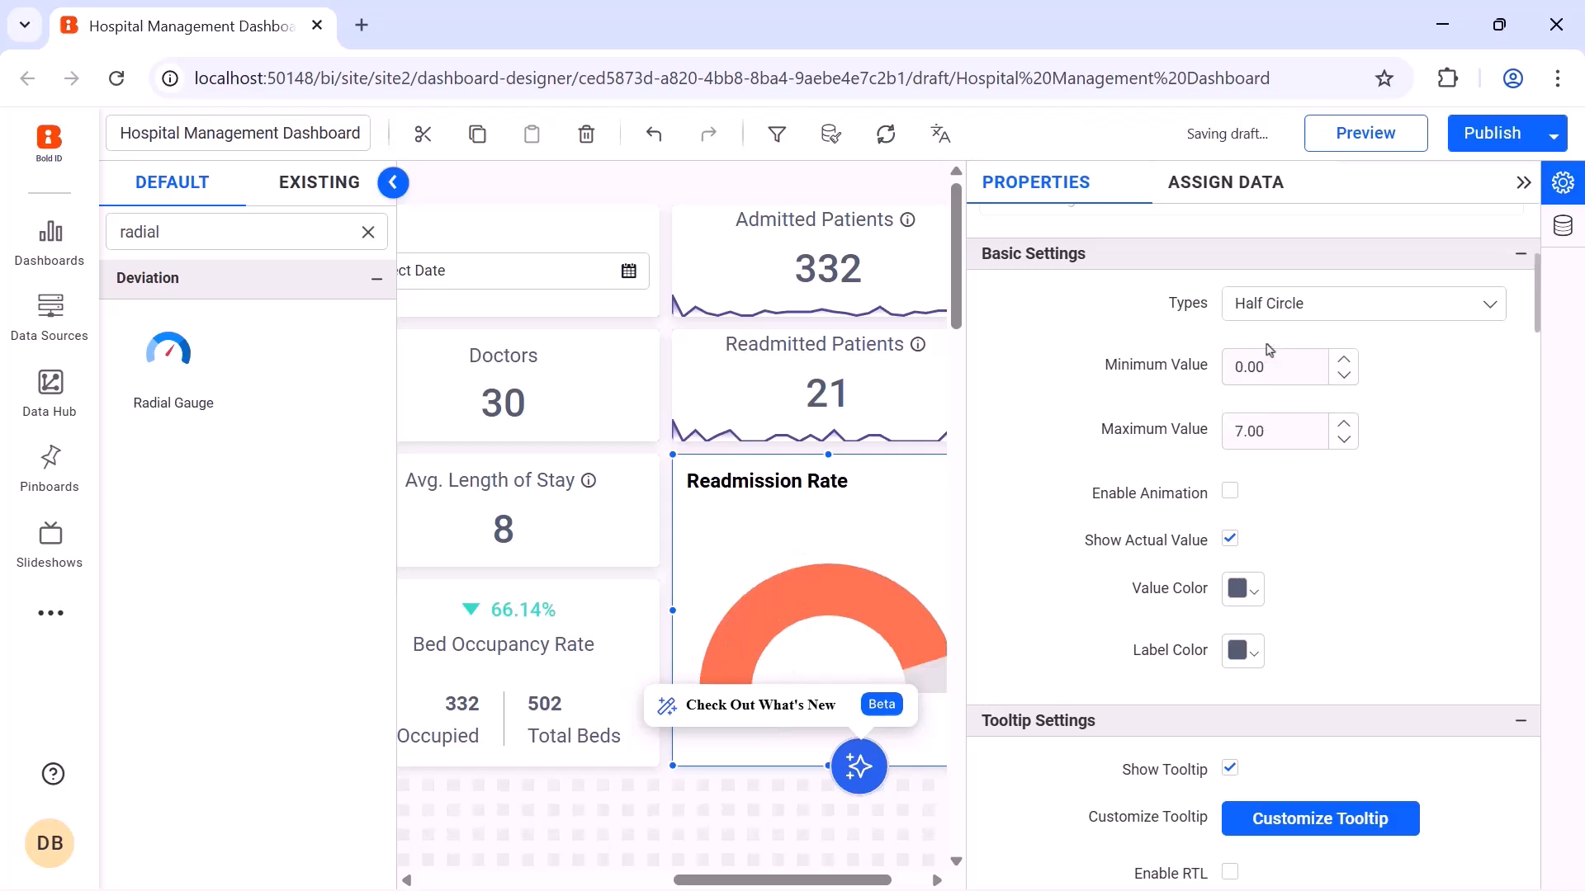
click(1277, 431)
text(100)
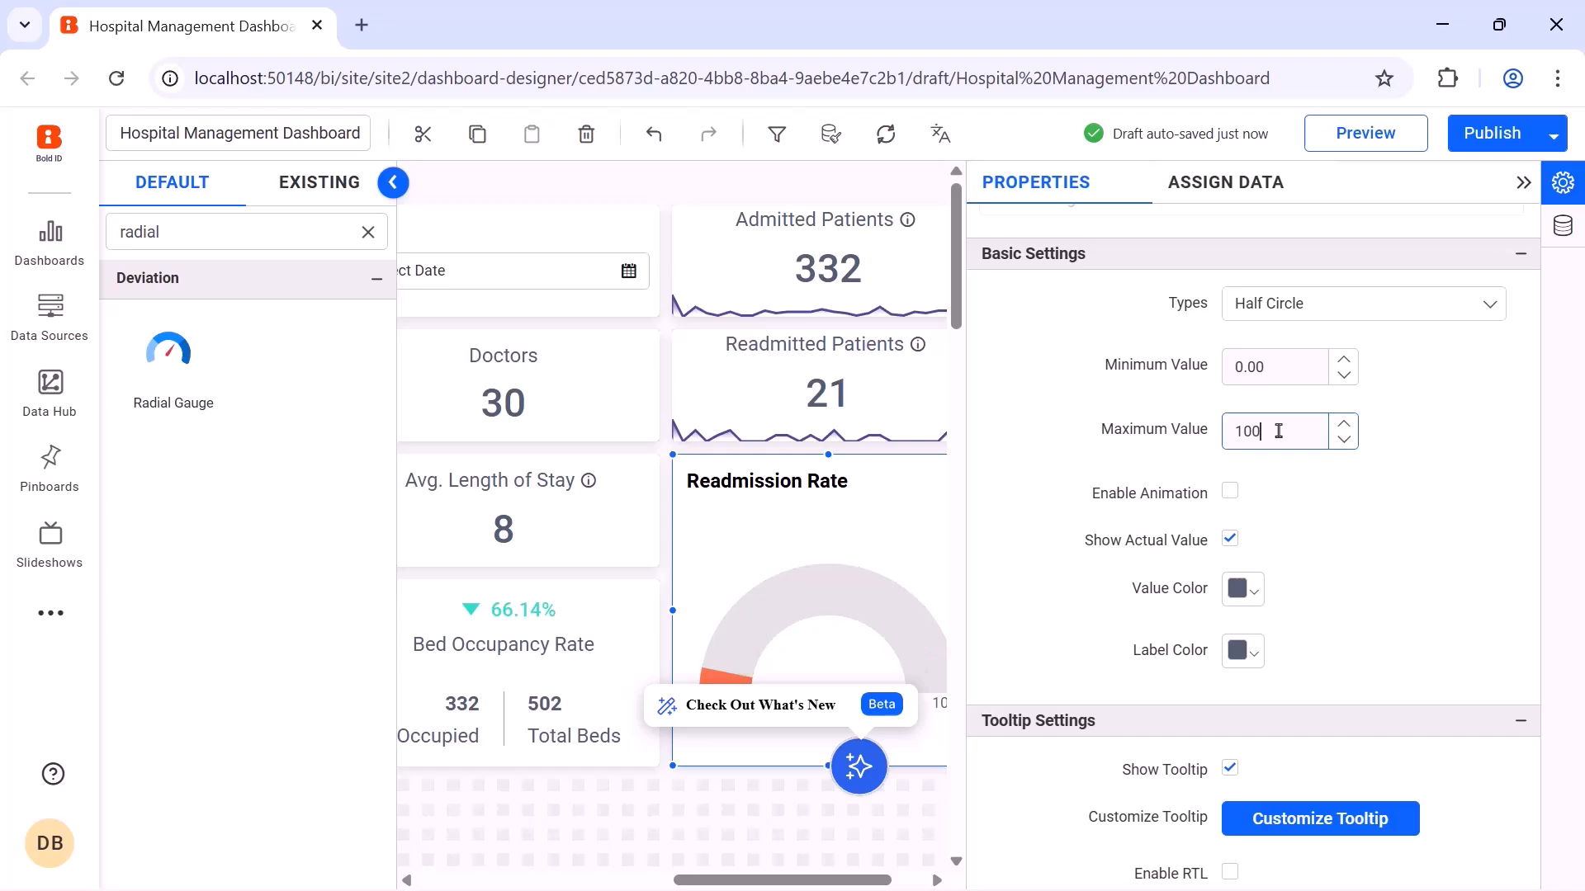
click(1230, 492)
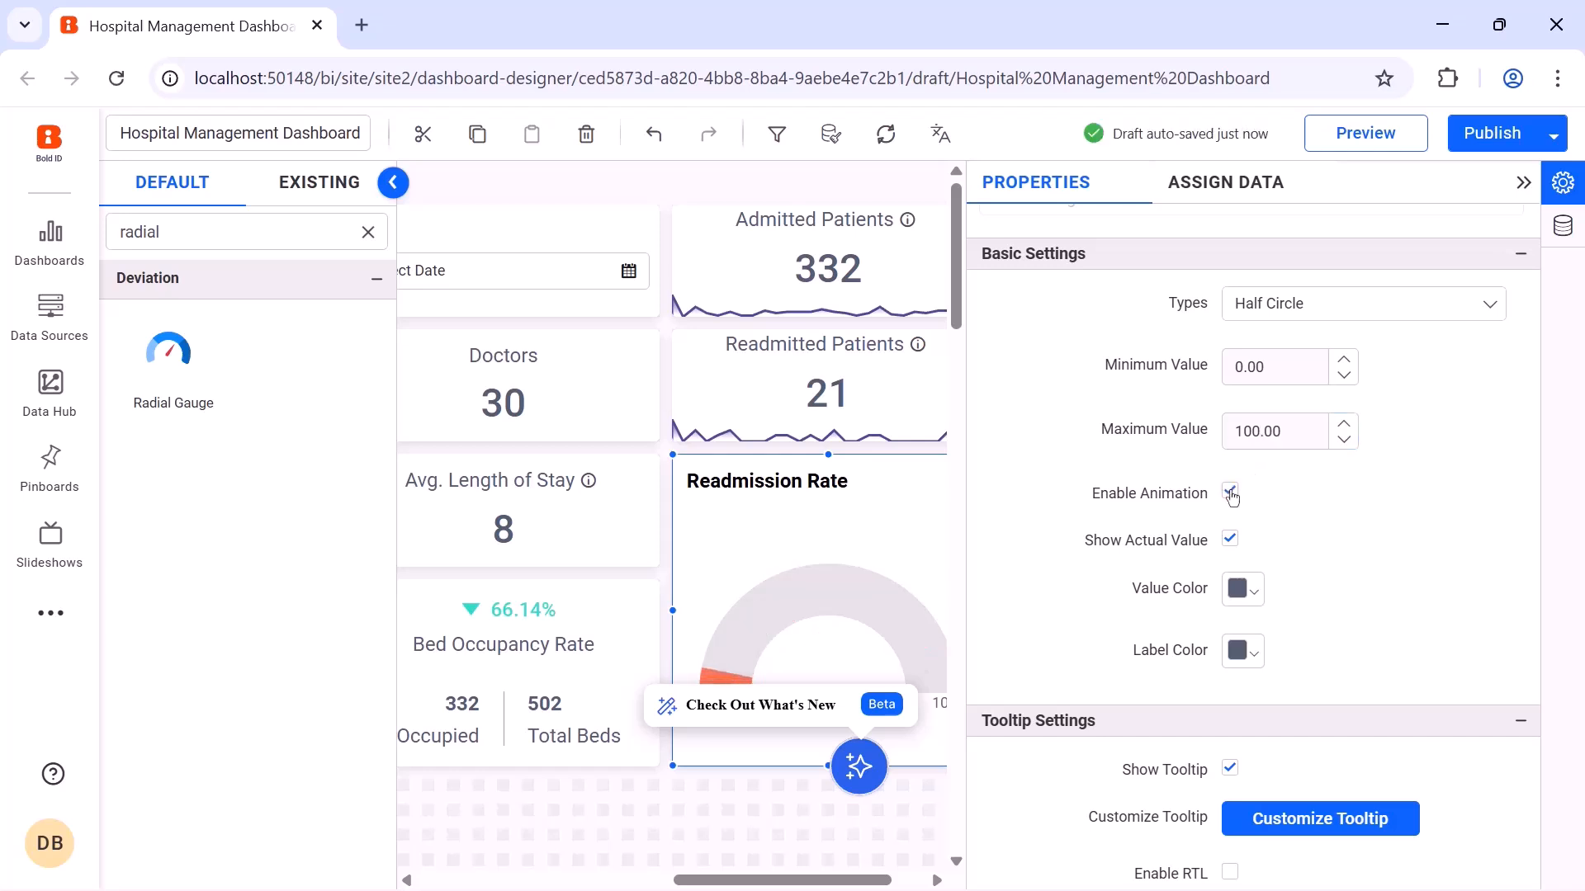
Change the gauge's value pointer to Needle Pointer.
scroll(1323, 423, down, 8)
click(1323, 423)
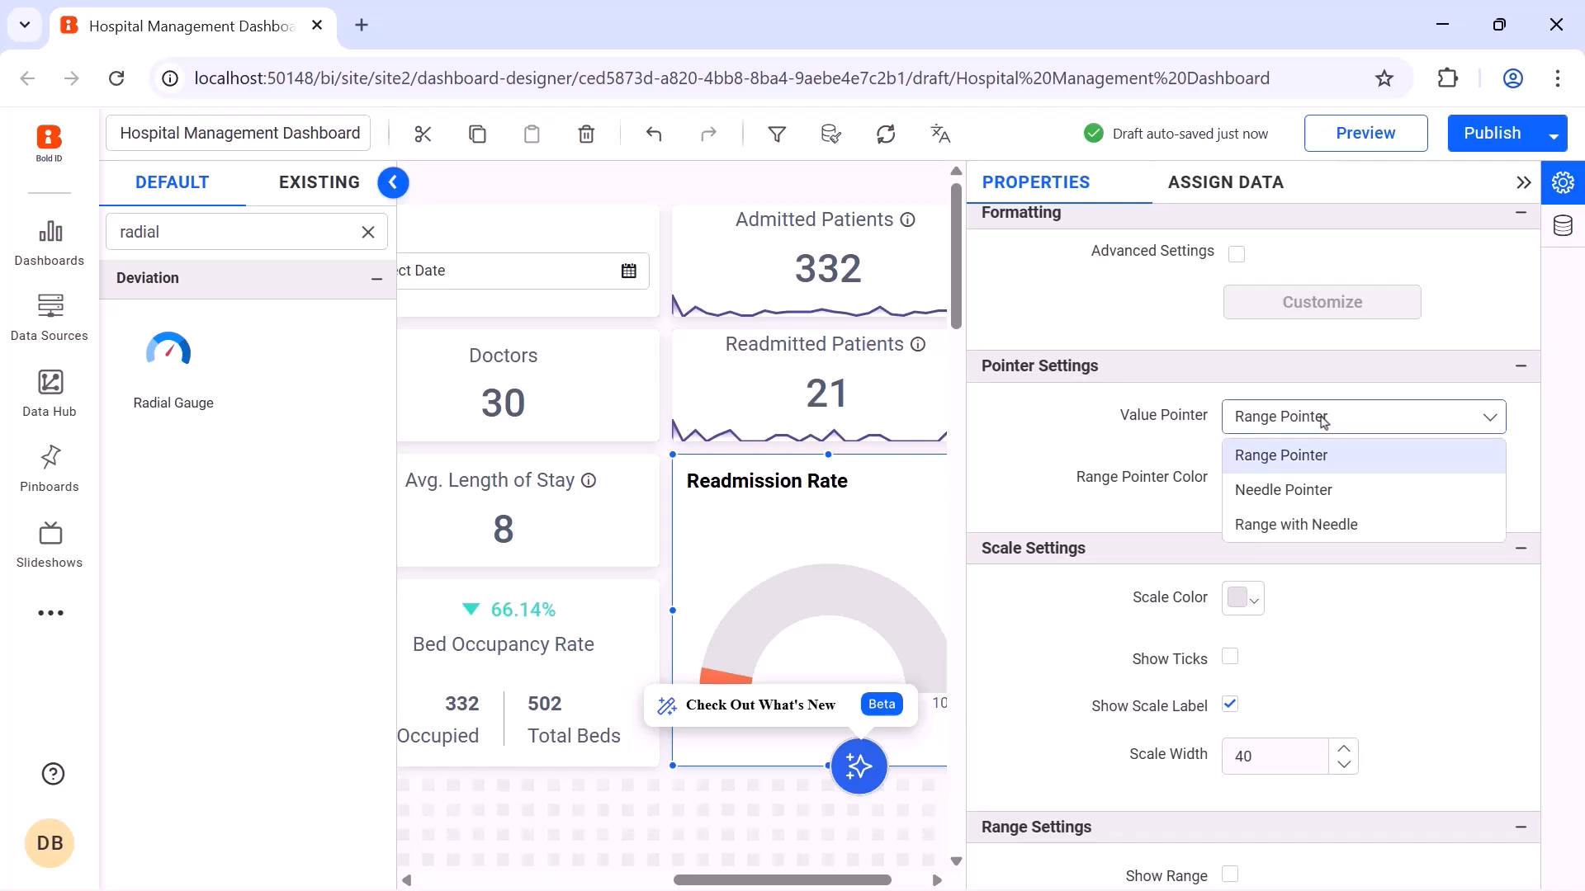
click(1331, 495)
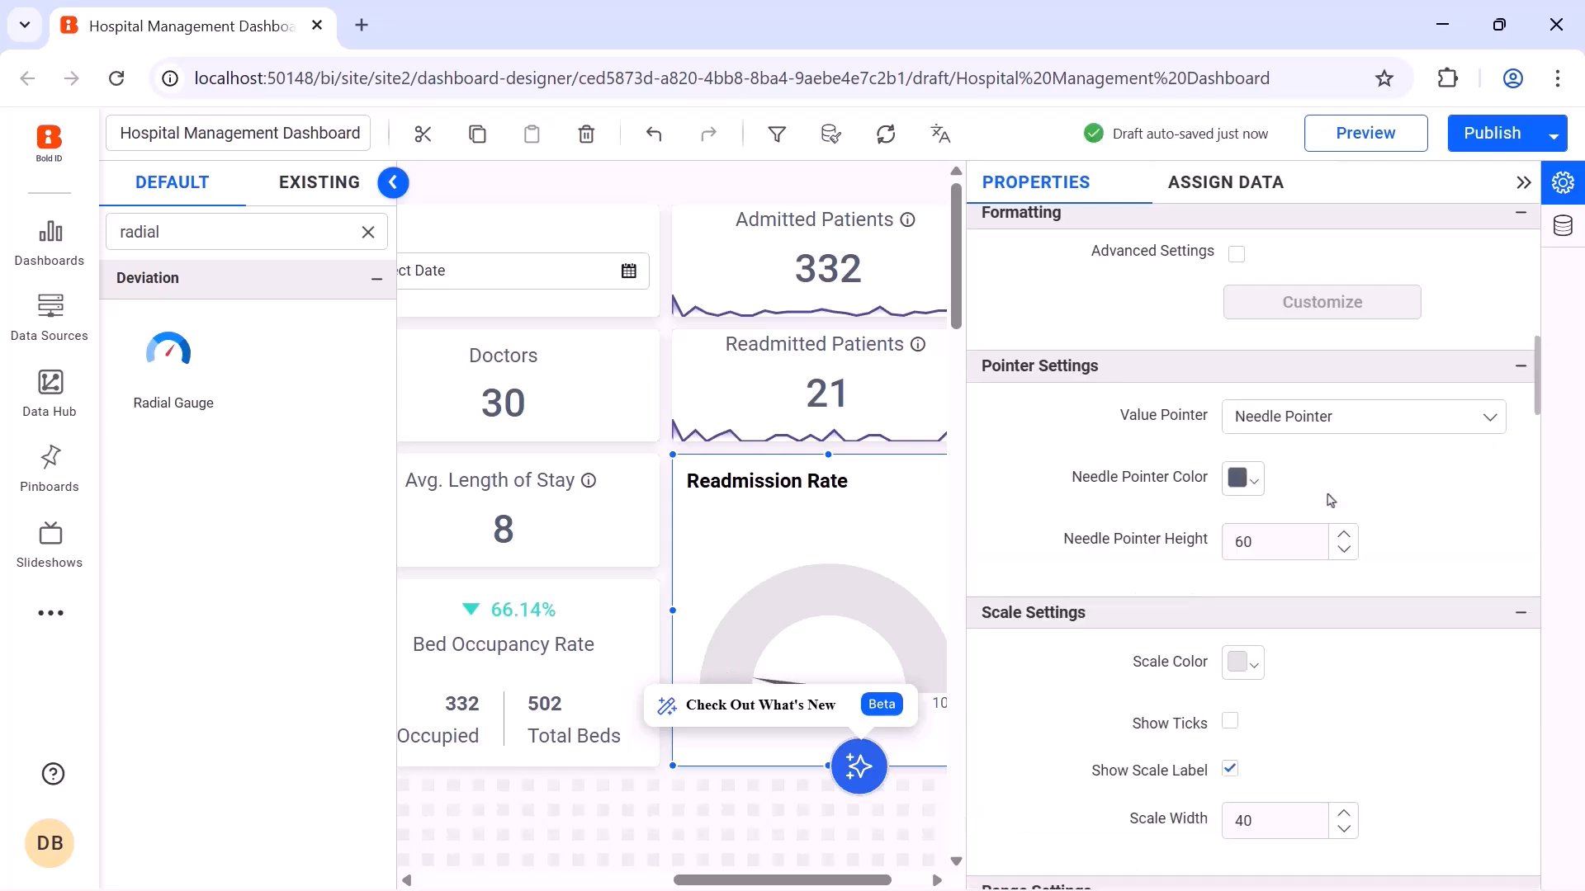
Show ticks on the gauge scale and set both the ticks position and the scale label position to Inside.
scroll(1330, 500, down, 2)
click(1231, 507)
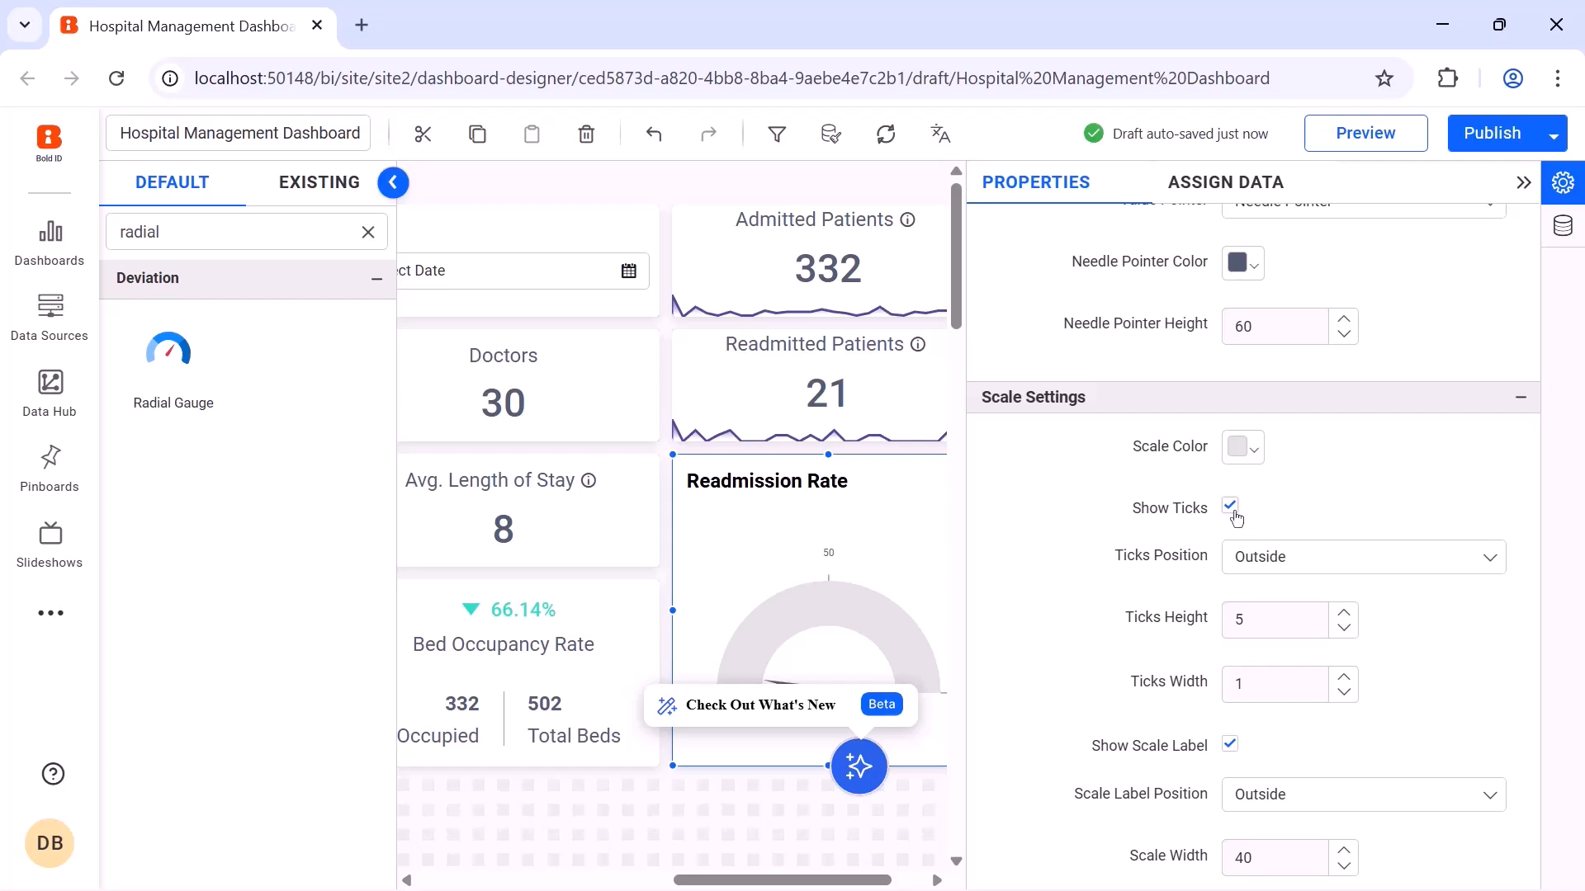
click(1309, 560)
click(1310, 594)
scroll(1311, 600, down, 2)
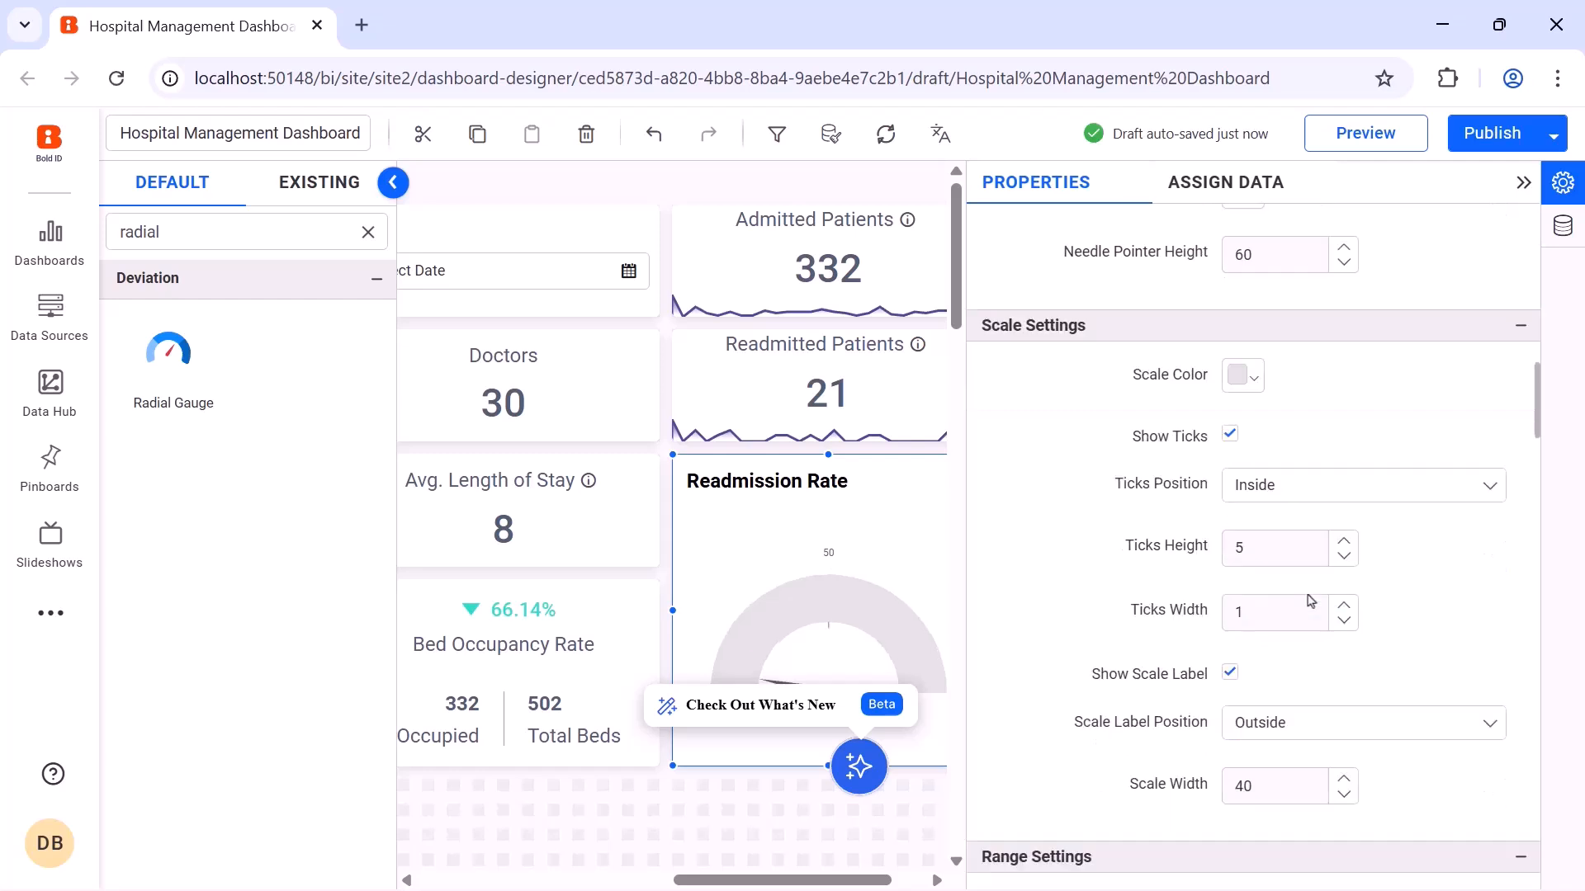
click(1306, 582)
click(1310, 620)
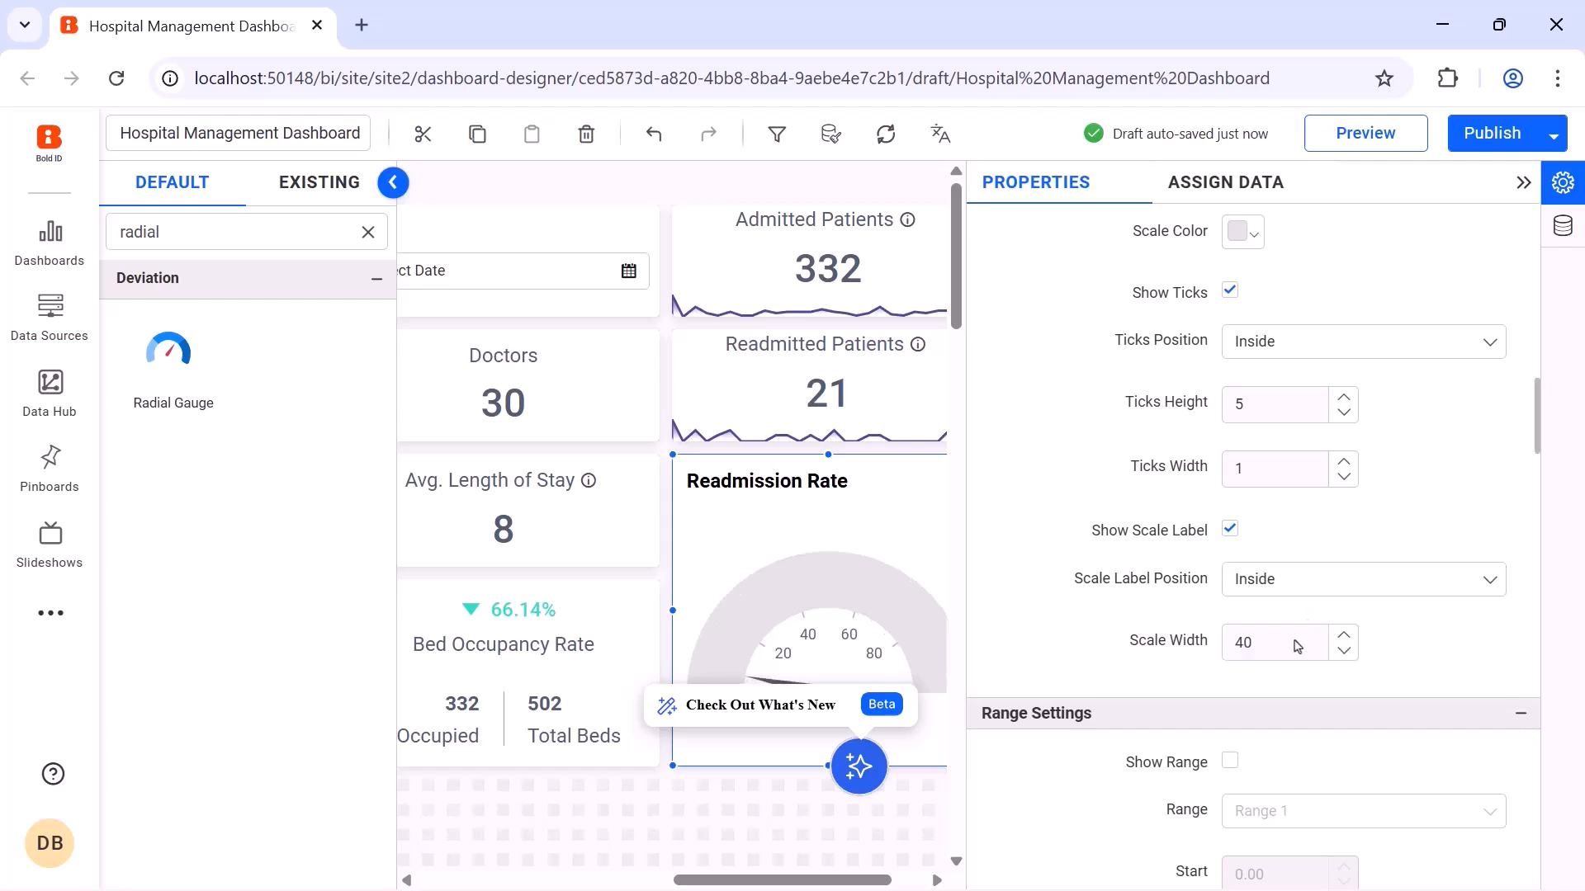
Set the gauge's scale width to 20.
click(1296, 645)
double_click(1293, 644)
text(20)
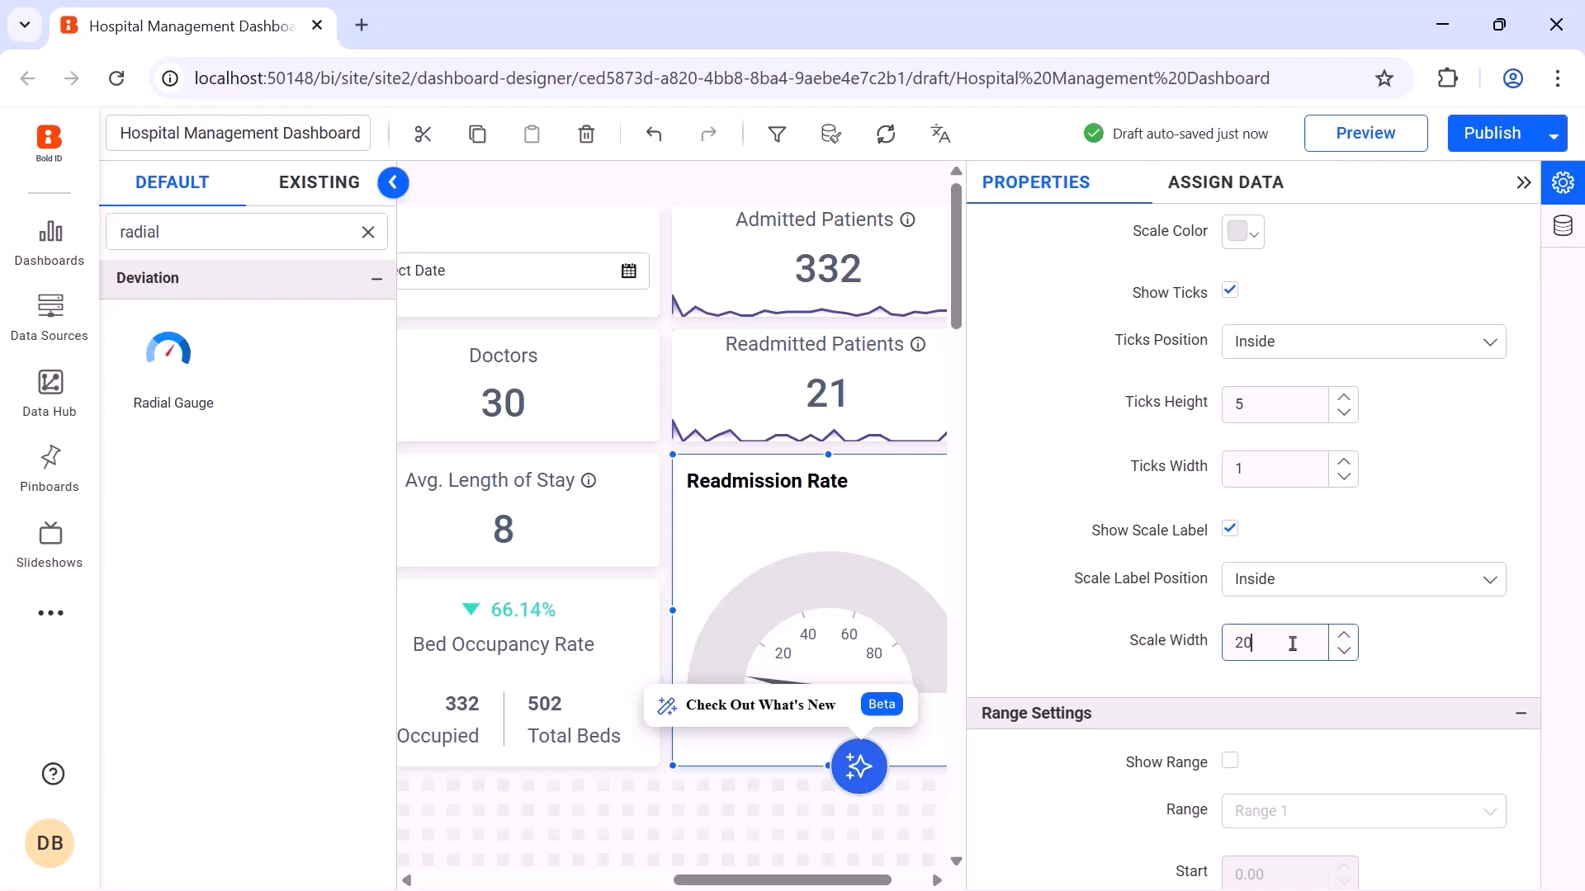
Show color ranges on the gauge and set the end of Range 1 to 25.
scroll(1238, 429, down, 5)
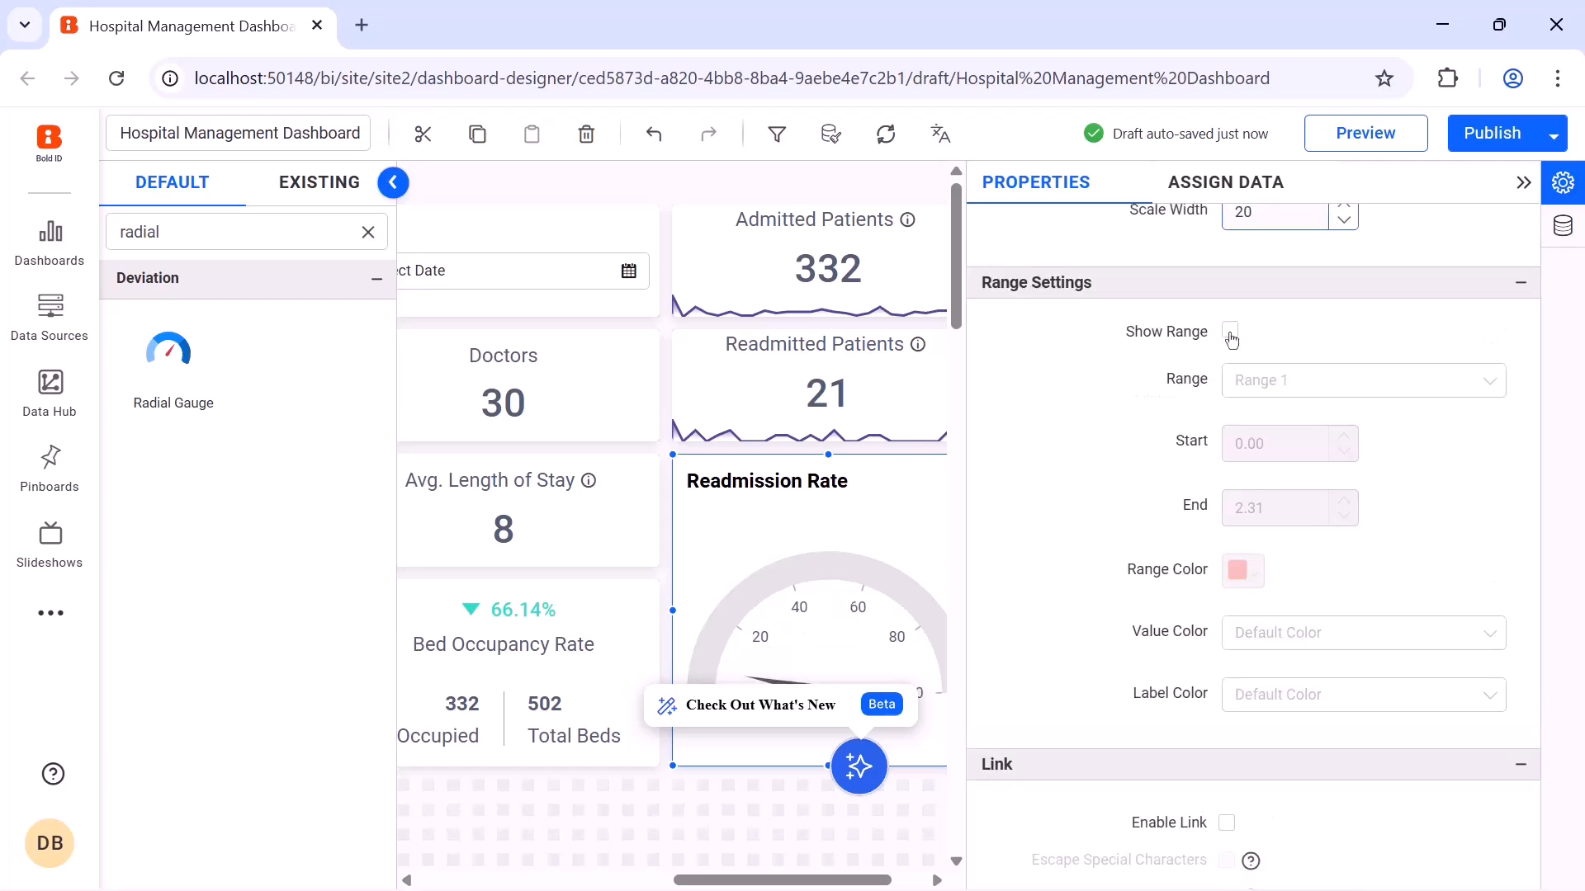
click(1229, 330)
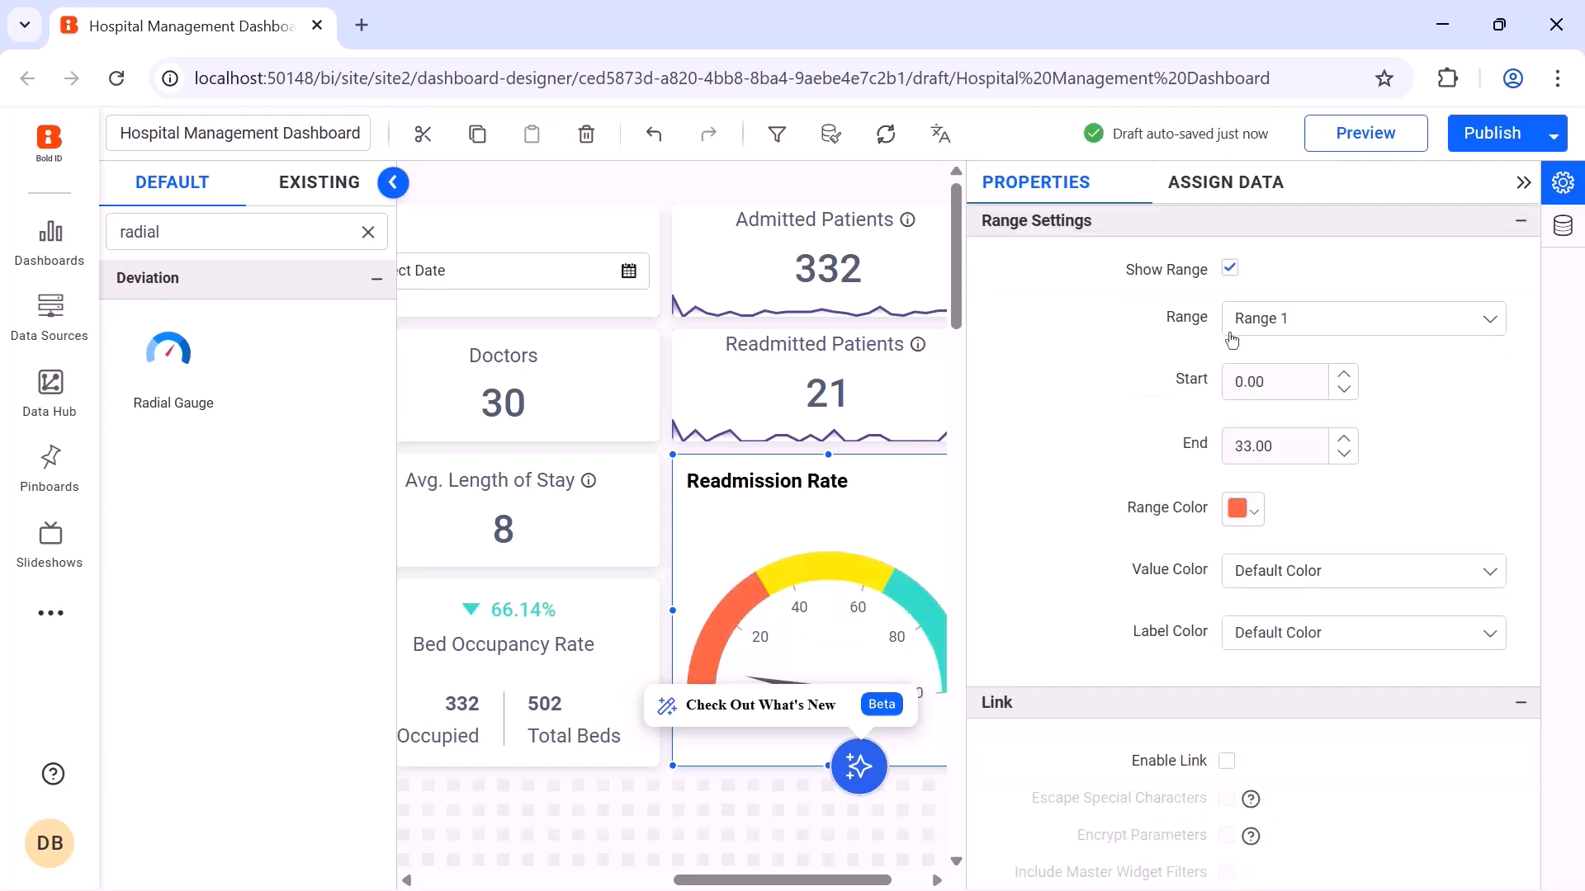
double_click(1256, 443)
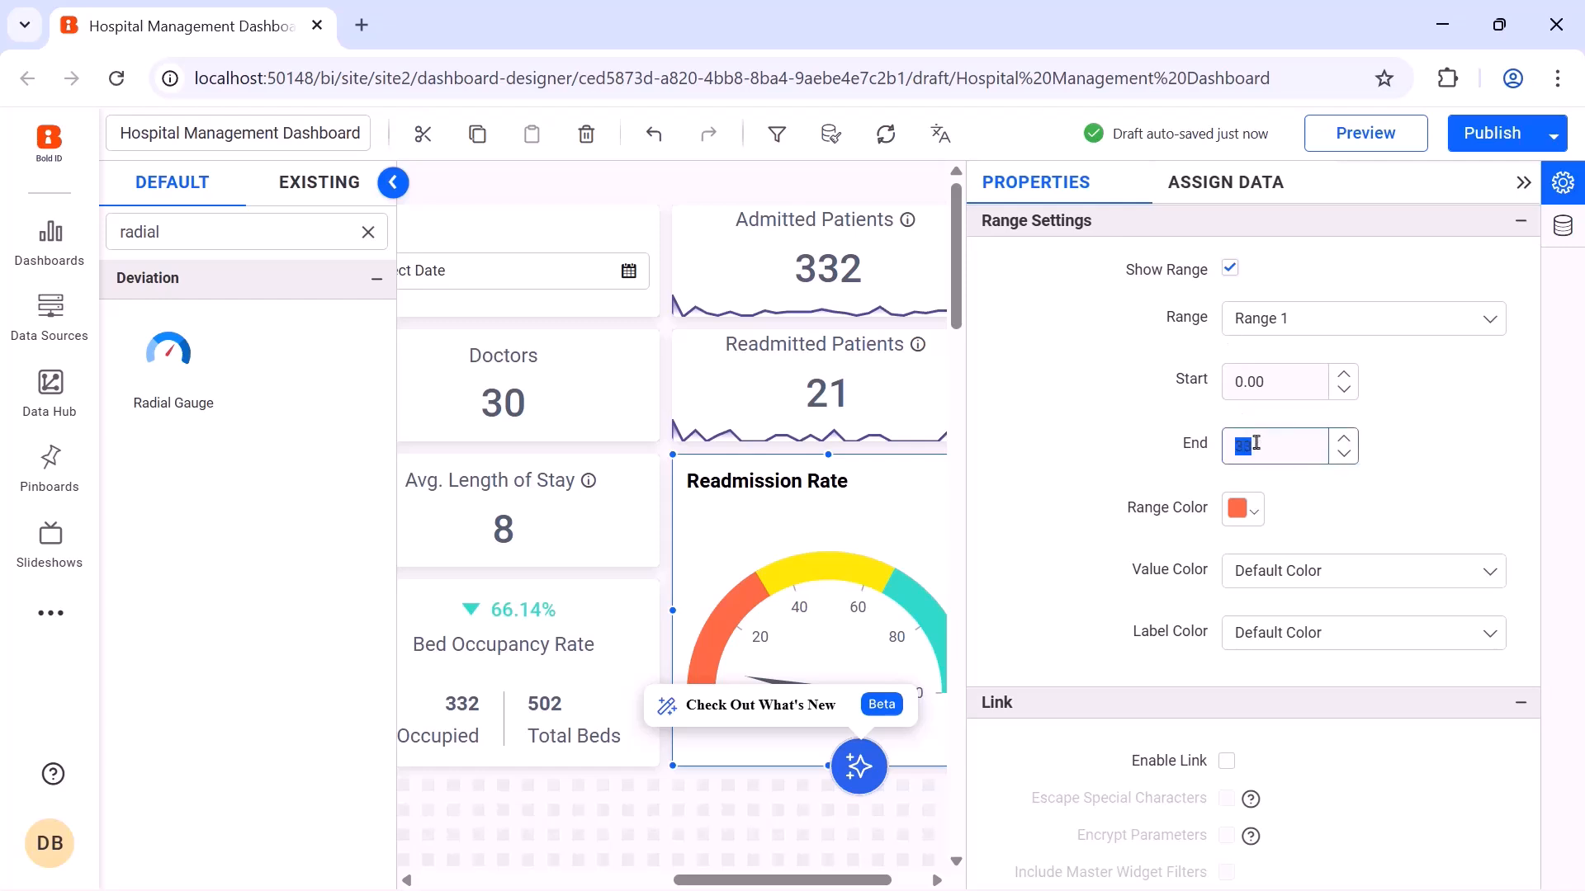
text(25)
Set Range 2 of the gauge to start at 25 and end at 45.
click(1311, 329)
click(1255, 388)
double_click(1252, 380)
text(25)
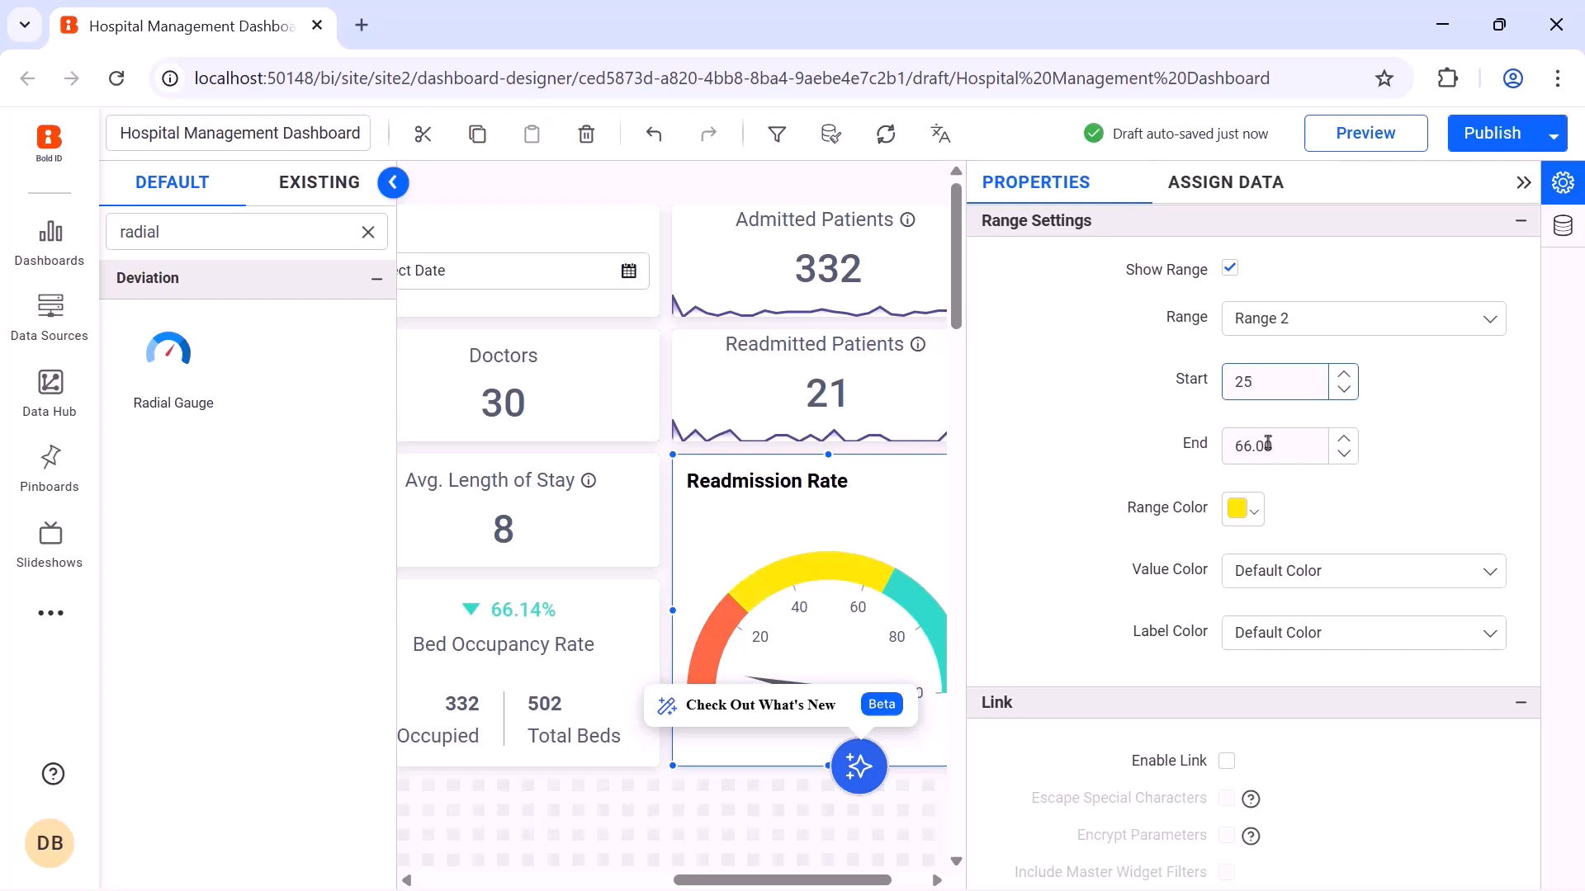
double_click(1267, 444)
text(45)
Set the start of Range 3 of the gauge to 45.
click(1311, 319)
click(1271, 423)
double_click(1284, 378)
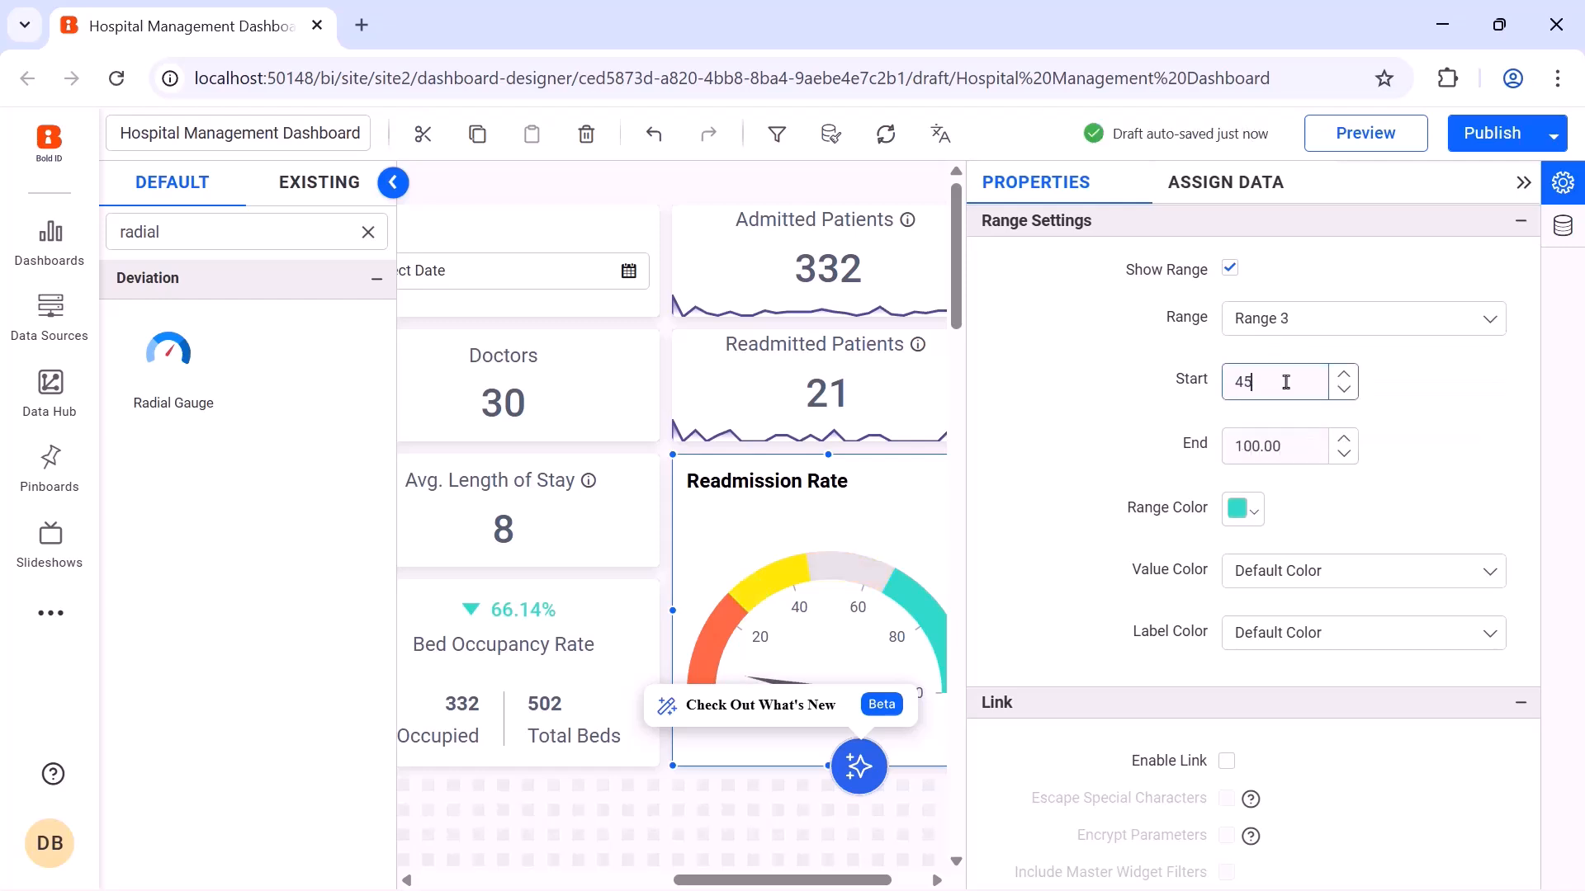
Turn off auto font size for the gauge's actual value and set its font size to 25.
scroll(1232, 461, down, 5)
click(1231, 459)
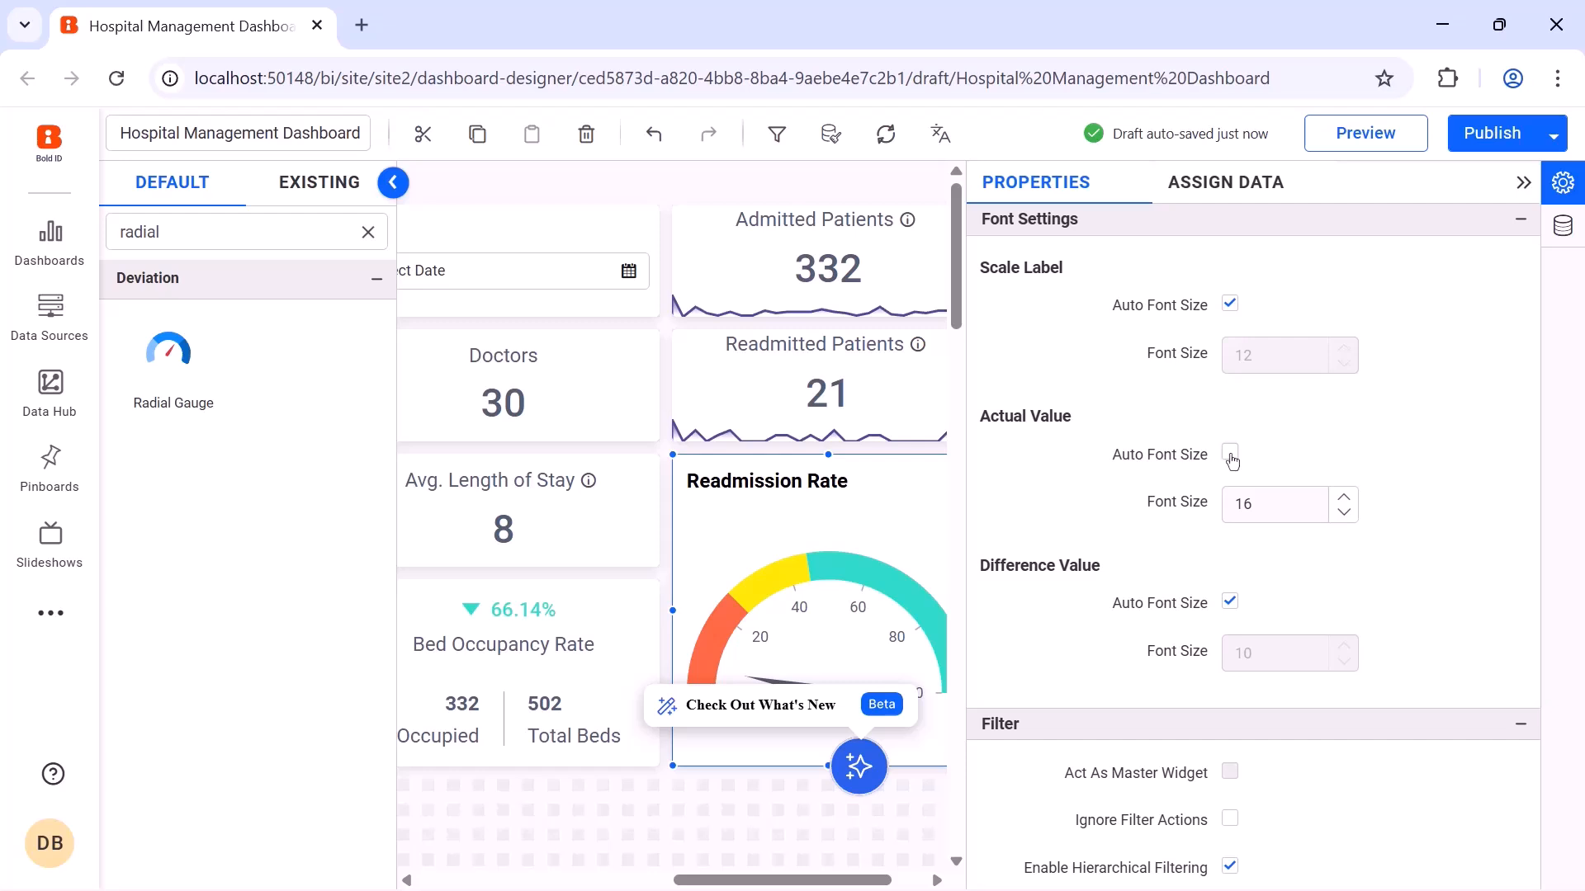
double_click(1256, 506)
text(25)
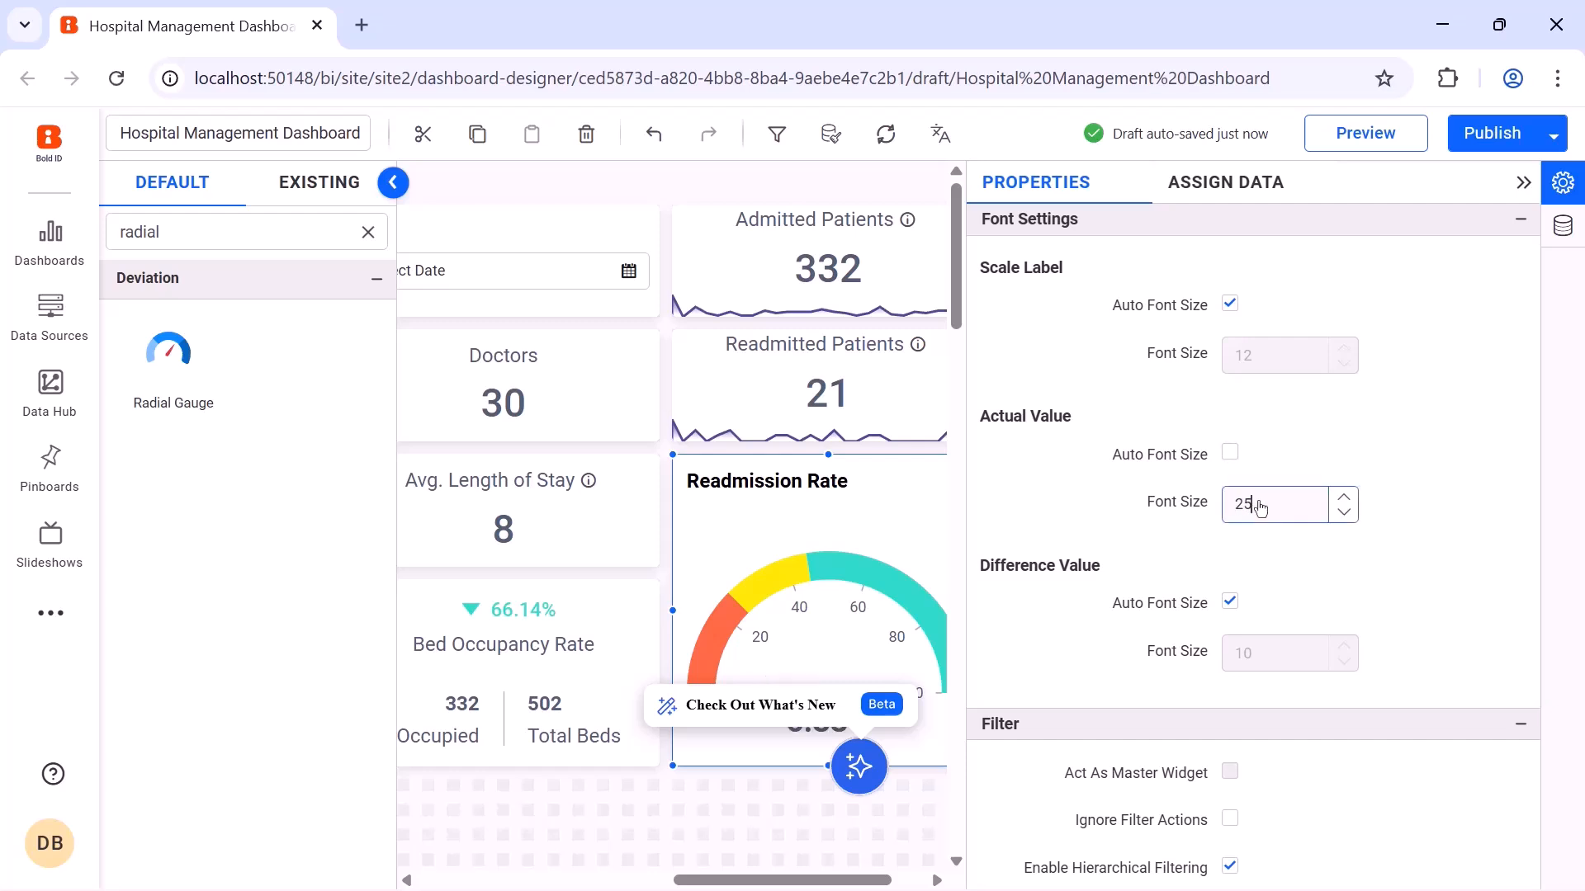
Turn off auto font size for the gauge title, set its font size to 16, and close the widget settings.
scroll(1238, 528, down, 6)
click(1231, 521)
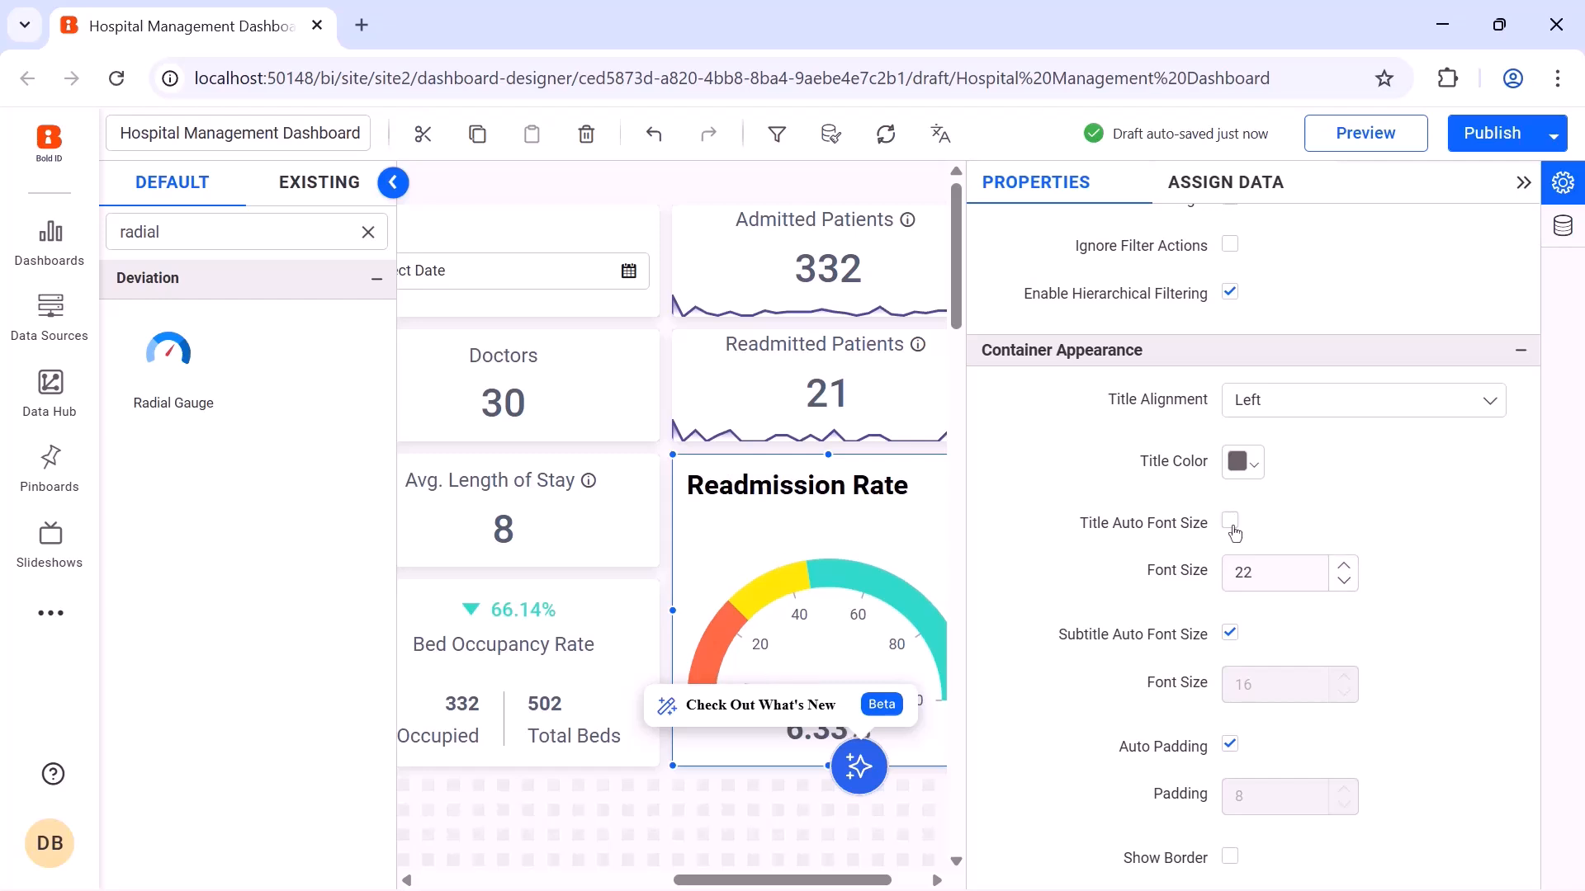
double_click(1266, 566)
text(16)
click(1523, 182)
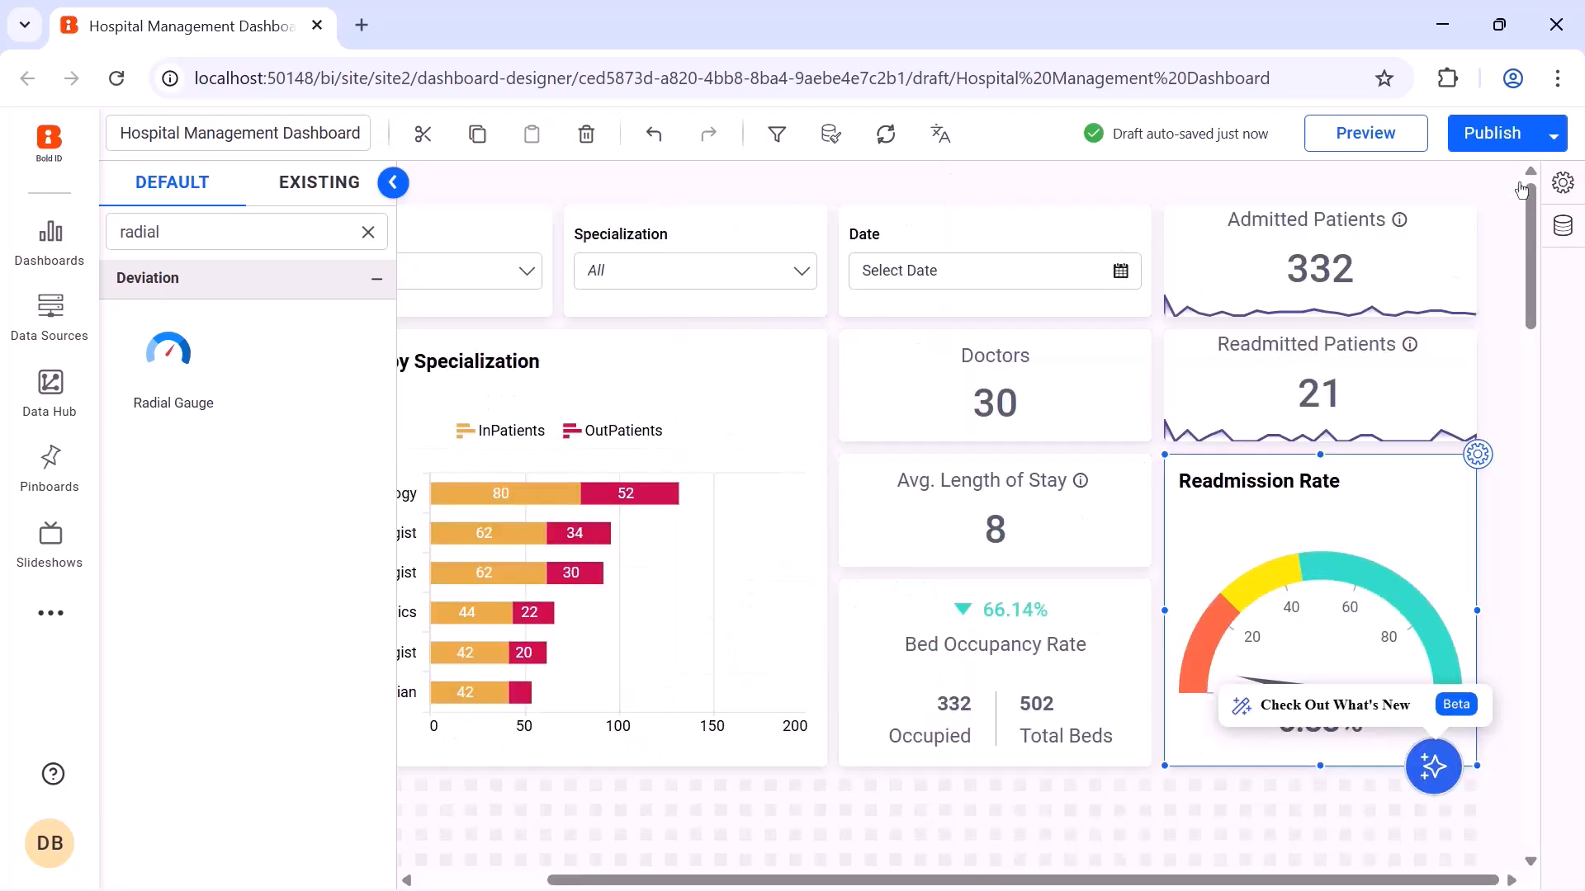
Add a tree map beneath the specialization chart, size it to the chart's width, and name it "Average Treatment Cost by Age Group".
scroll(1523, 211, down, 5)
click(368, 232)
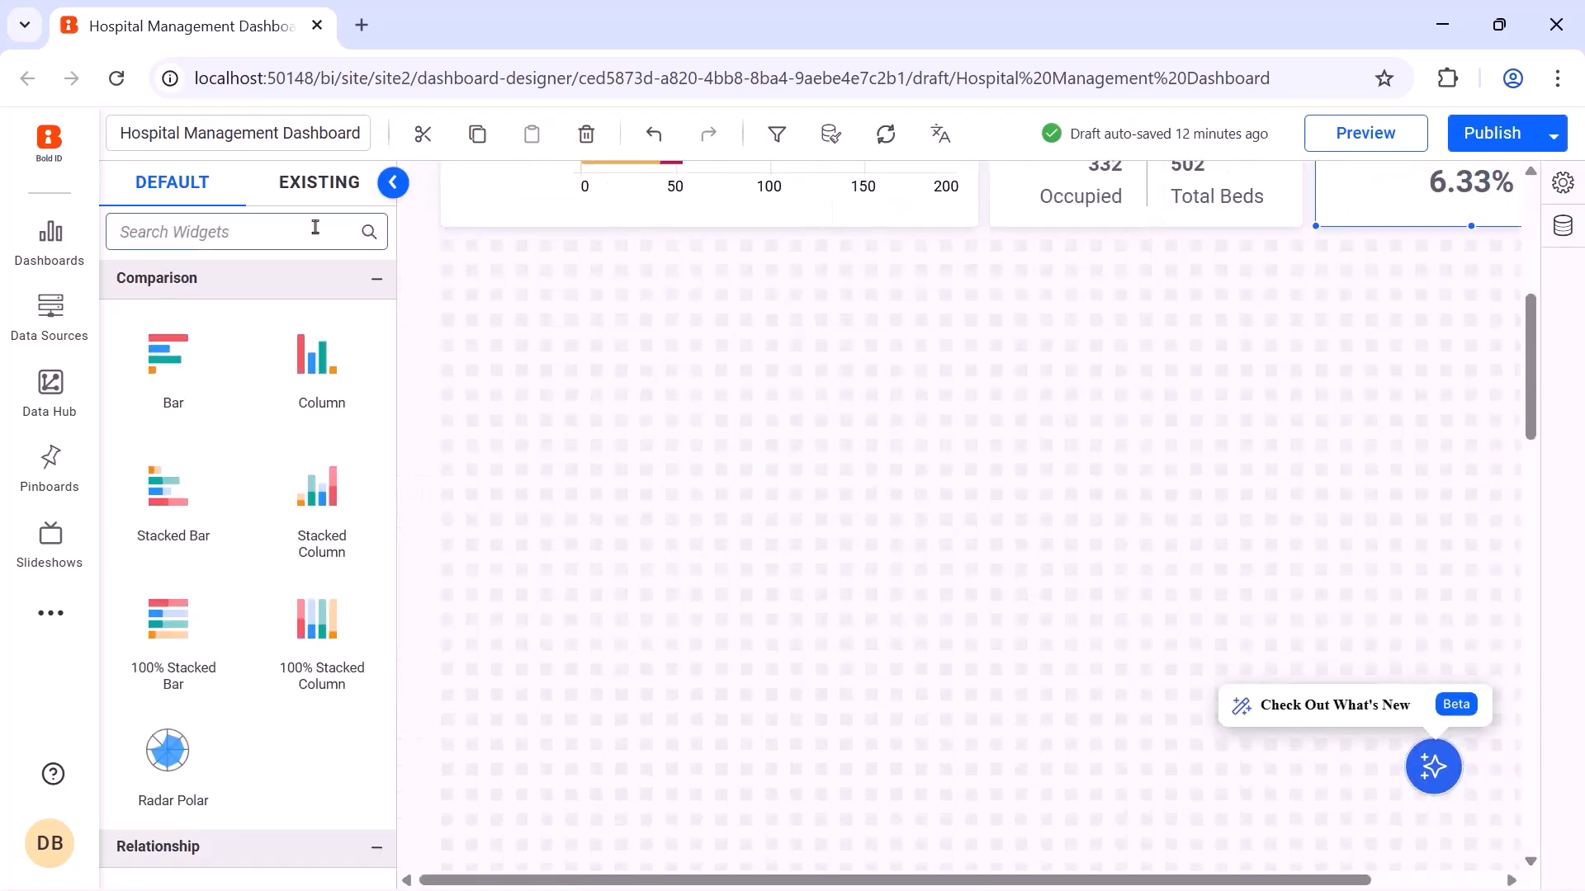
text(tree)
drag(168, 353, 449, 256)
drag(577, 373, 962, 659)
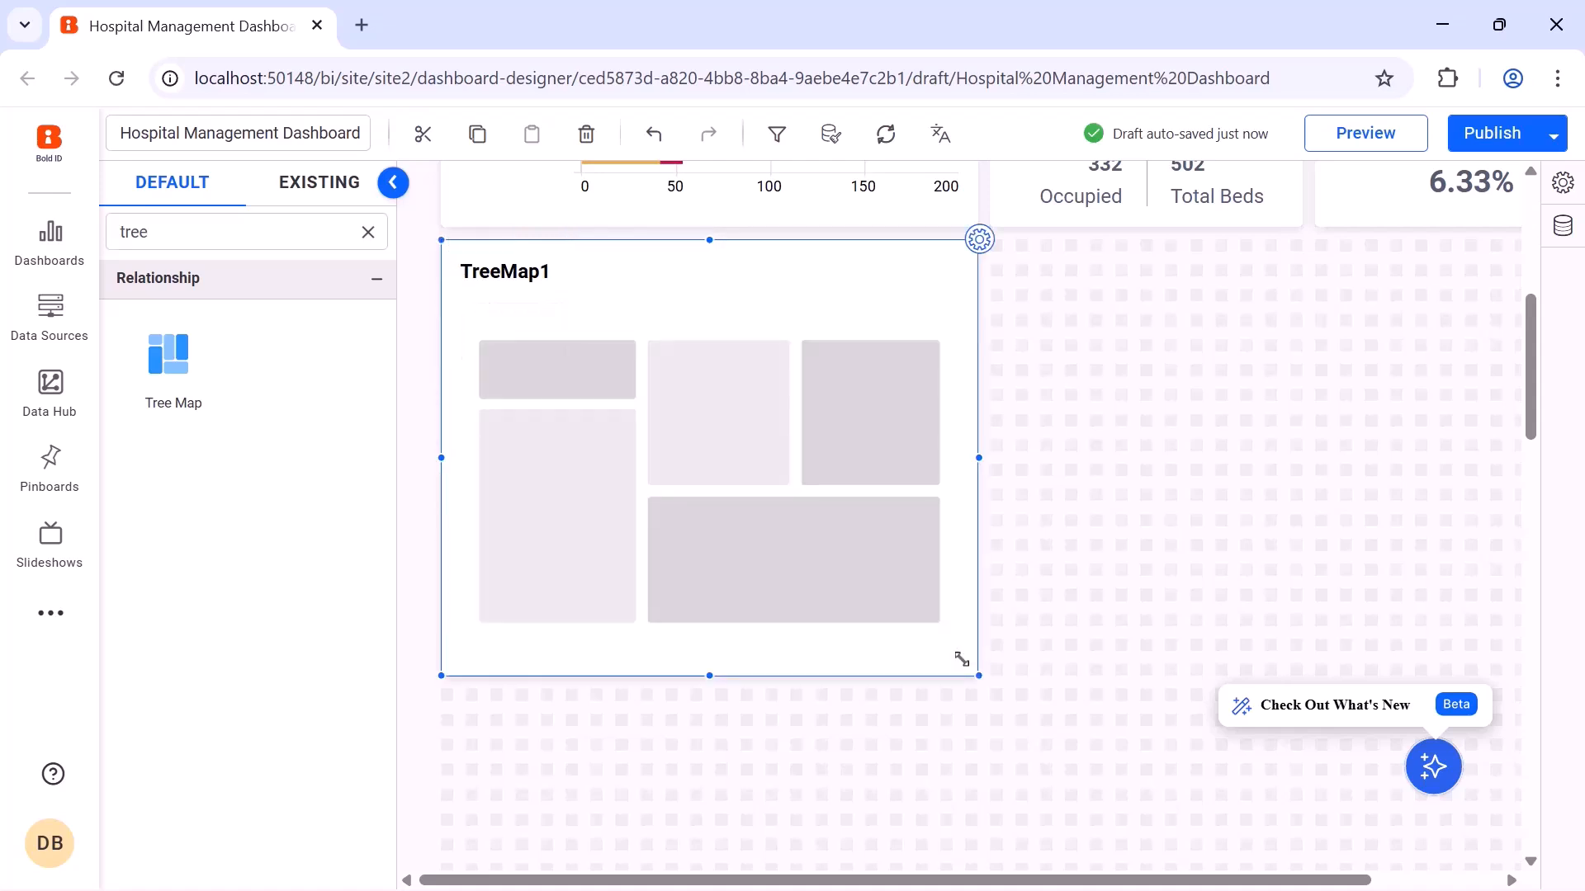
click(979, 241)
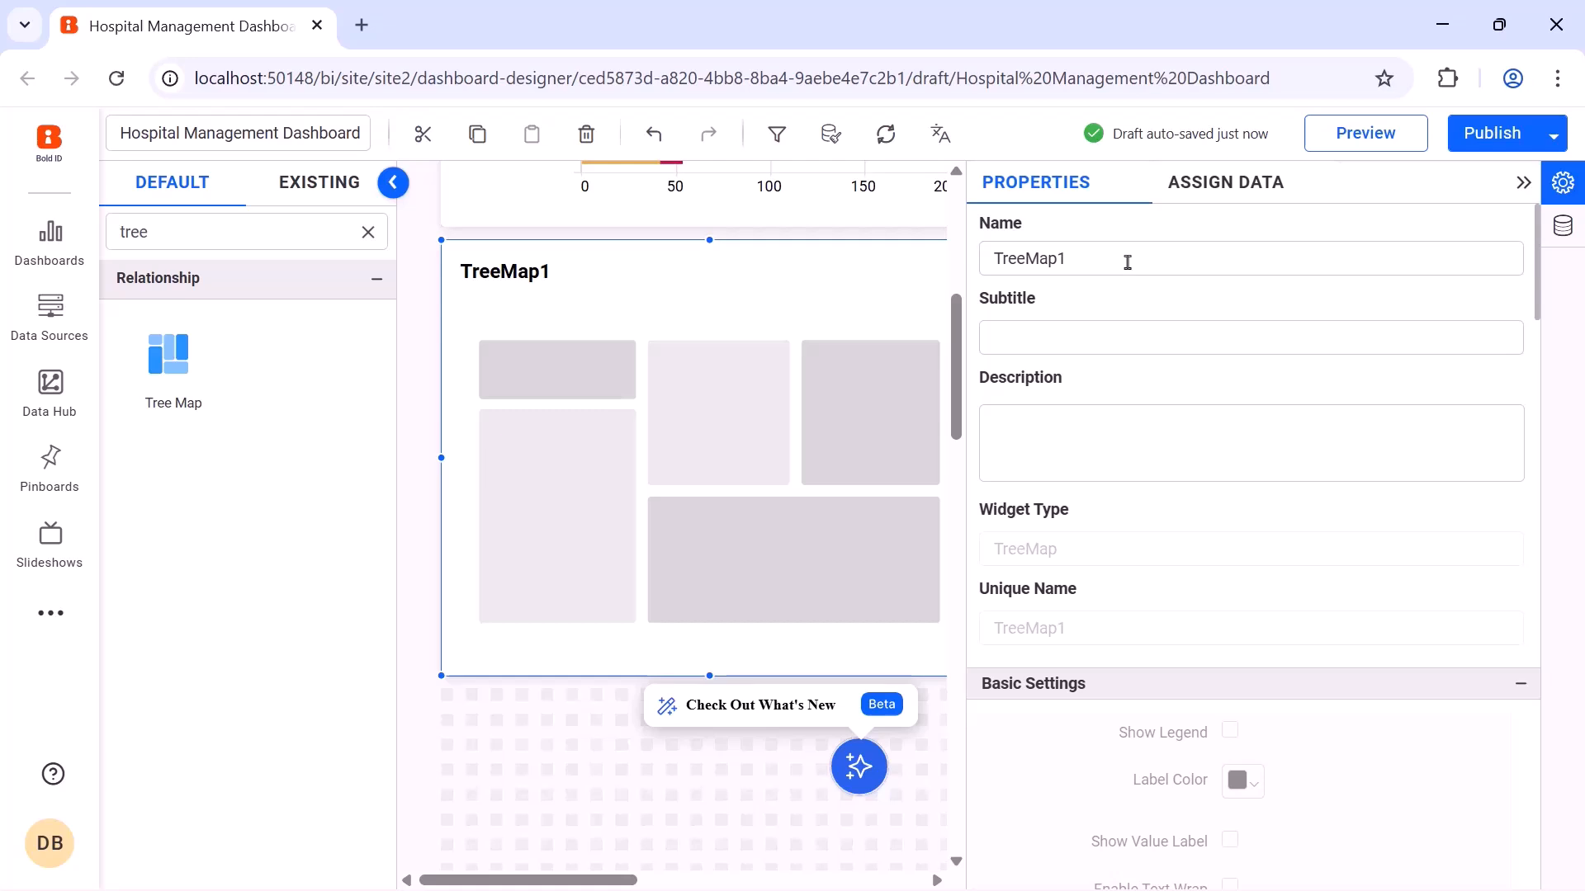
double_click(1127, 262)
text(Average Treatment Cost by Age Group)
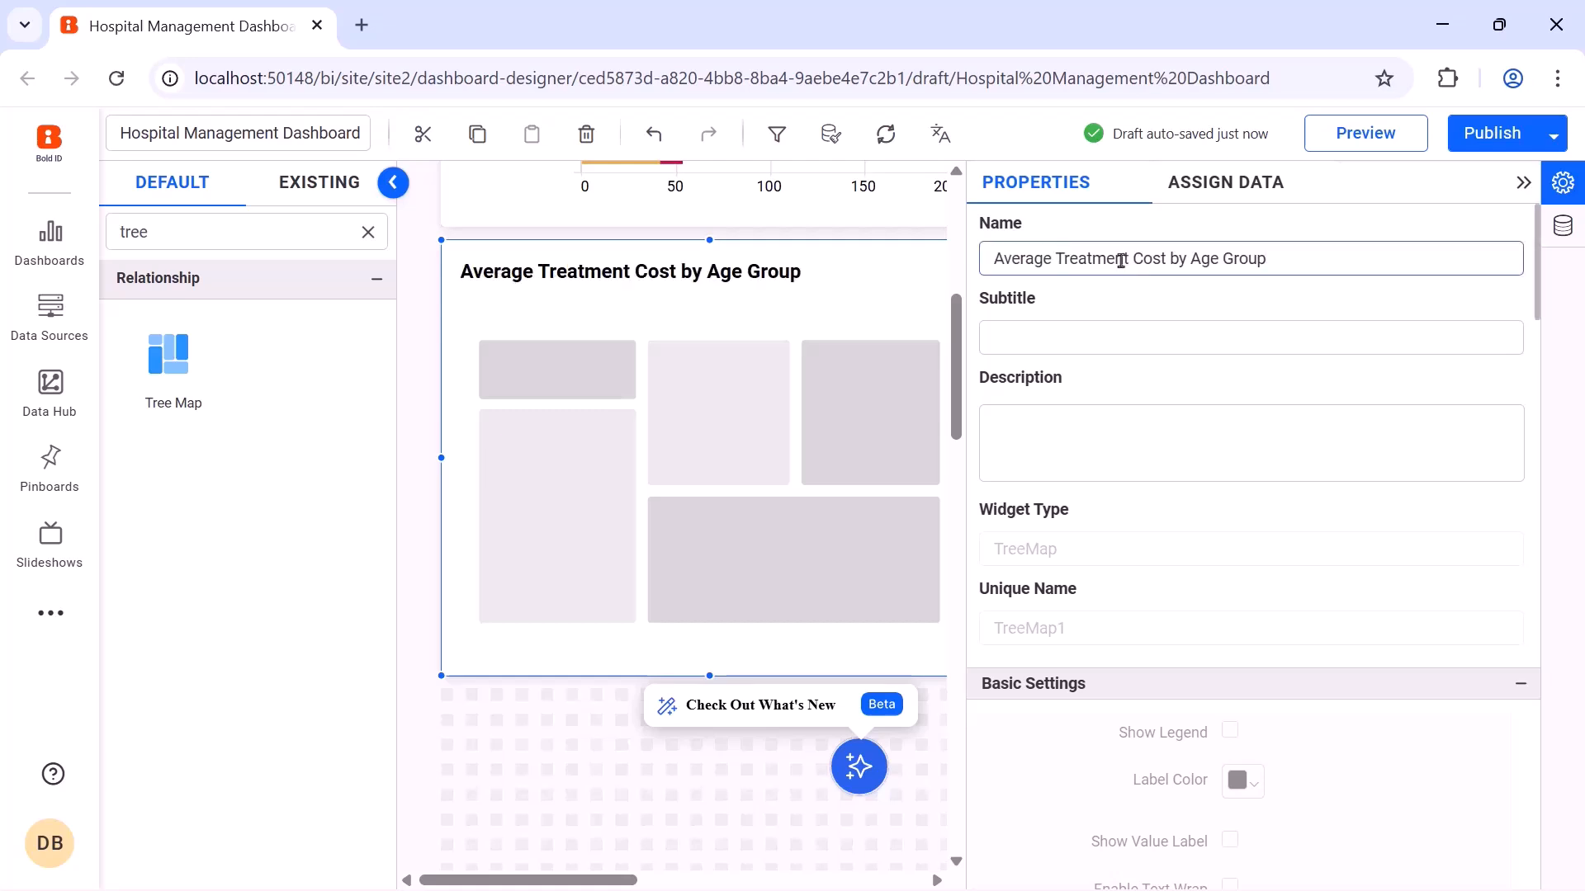
Assign the Cost measure as the tree map's value and set its aggregation to Avg.
click(1225, 182)
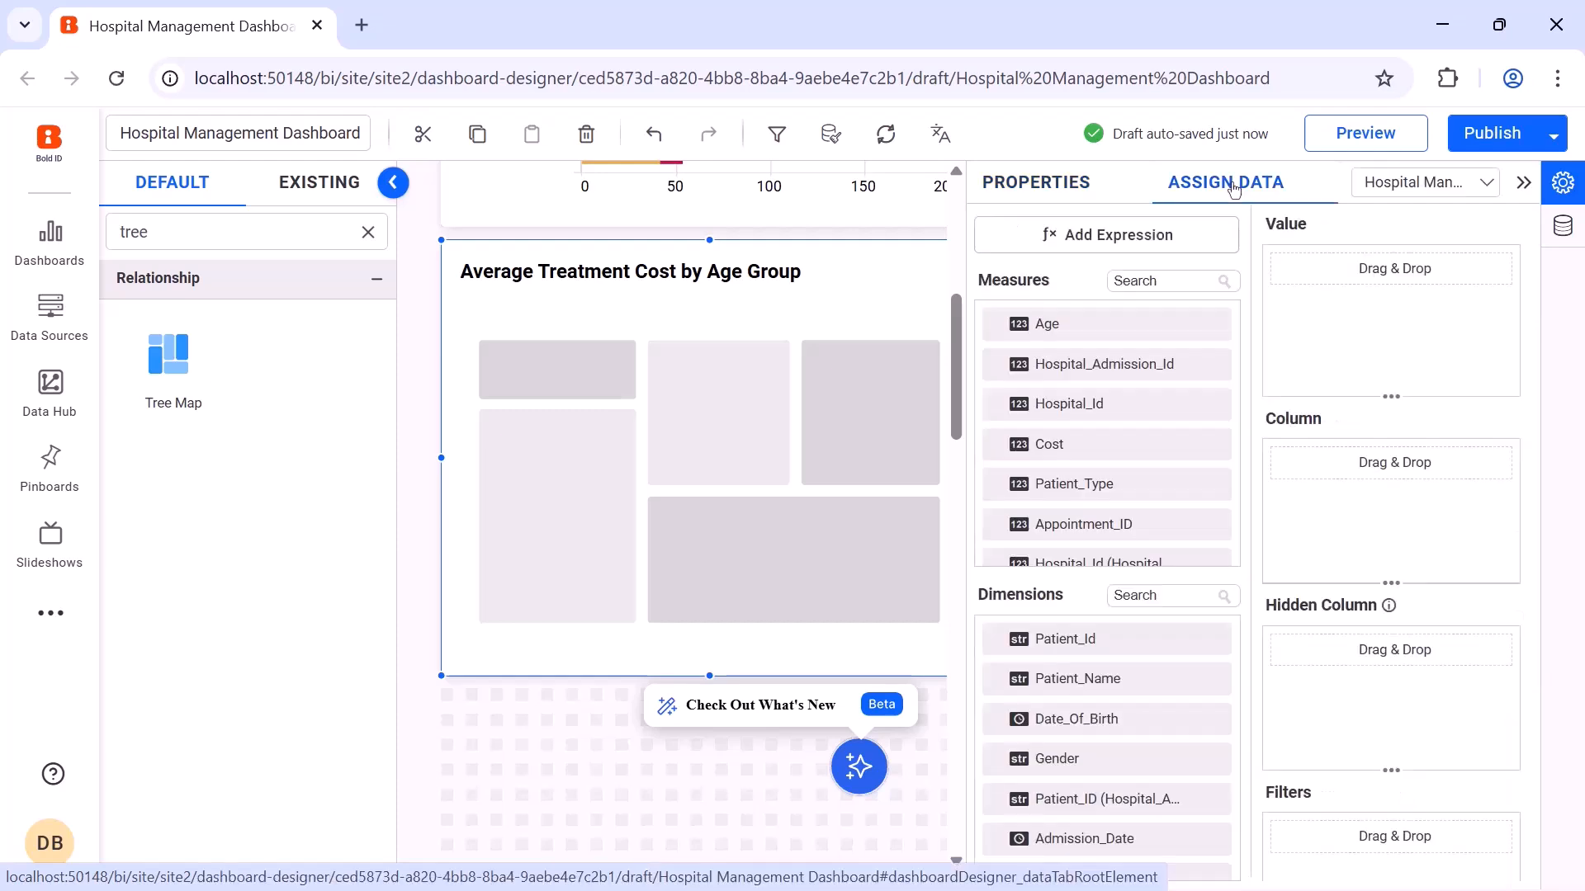
click(1172, 278)
text(cost)
drag(1052, 323, 1290, 275)
click(1477, 268)
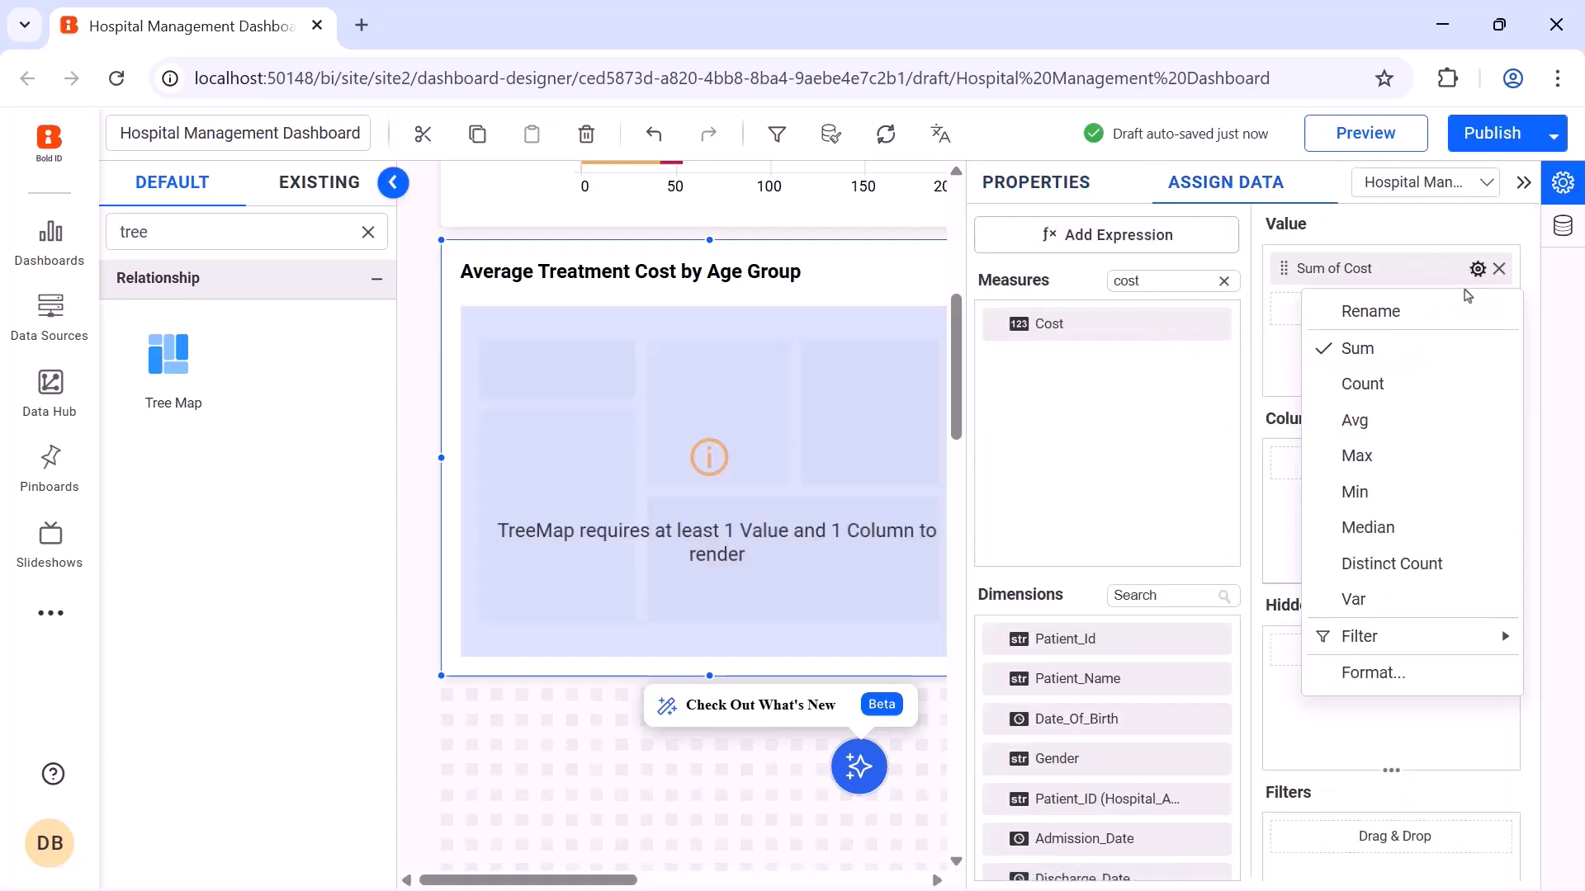
click(1434, 419)
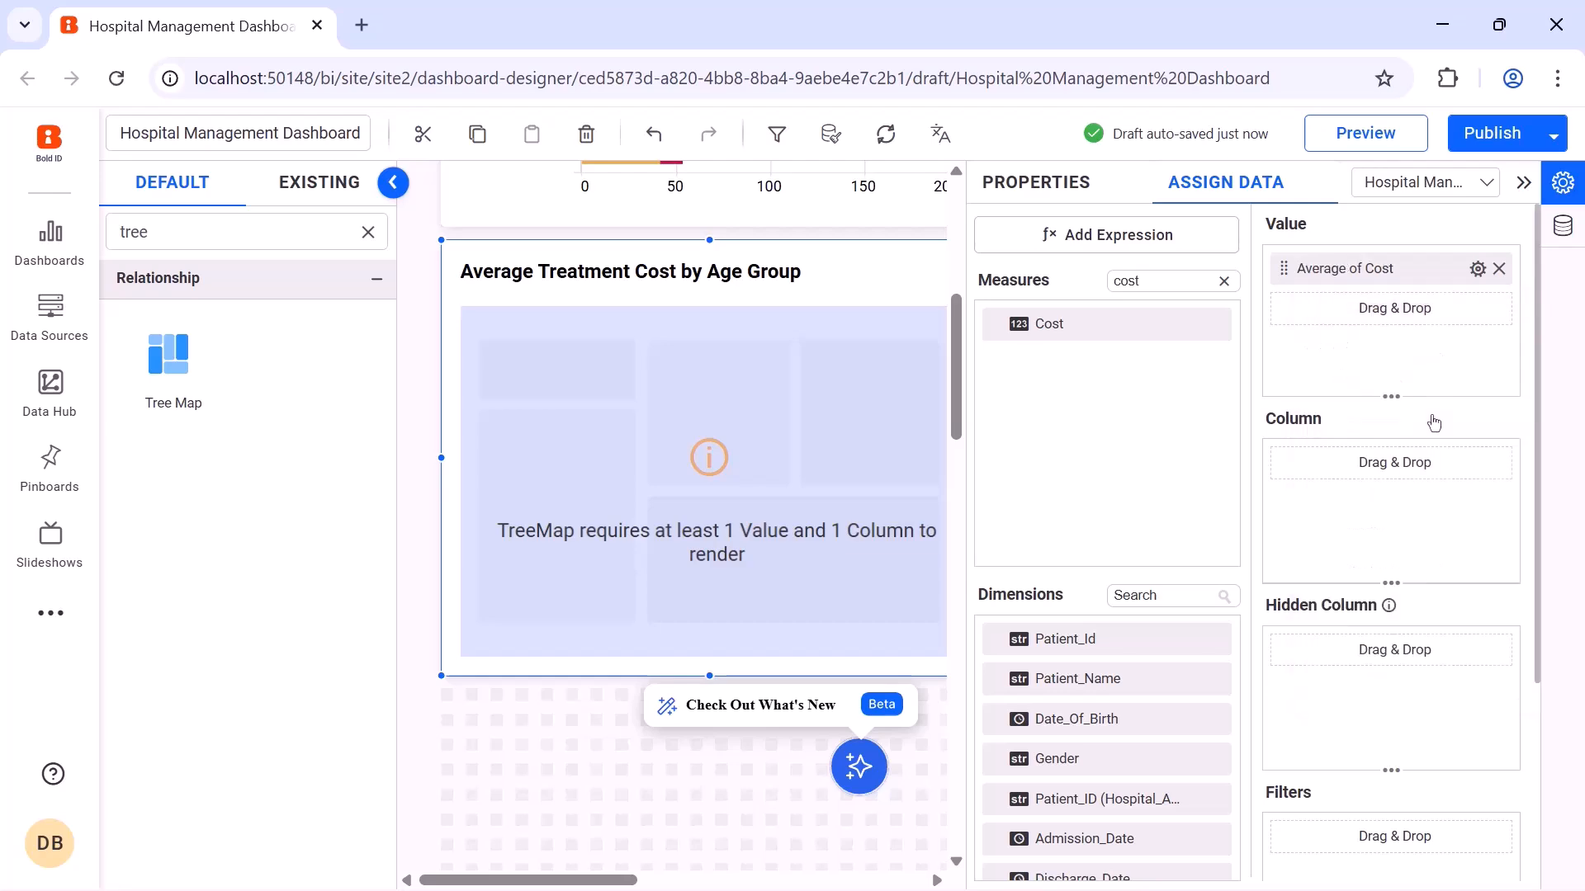
Change the format type of the tree map's average cost value and apply the measure formatting.
click(1477, 268)
click(1430, 681)
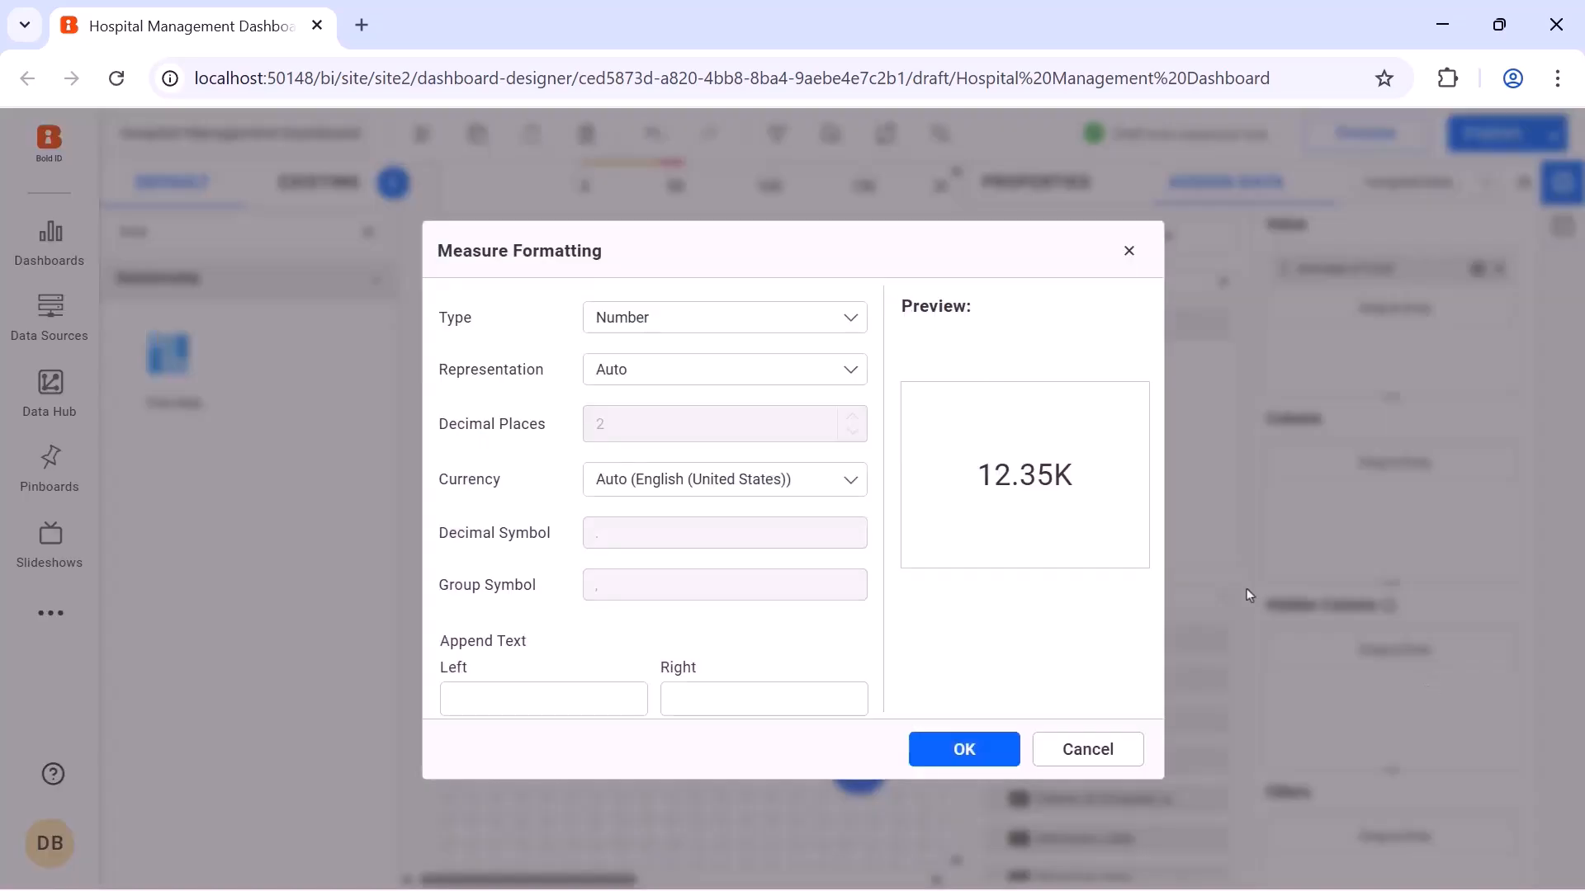
click(849, 317)
click(838, 407)
click(963, 750)
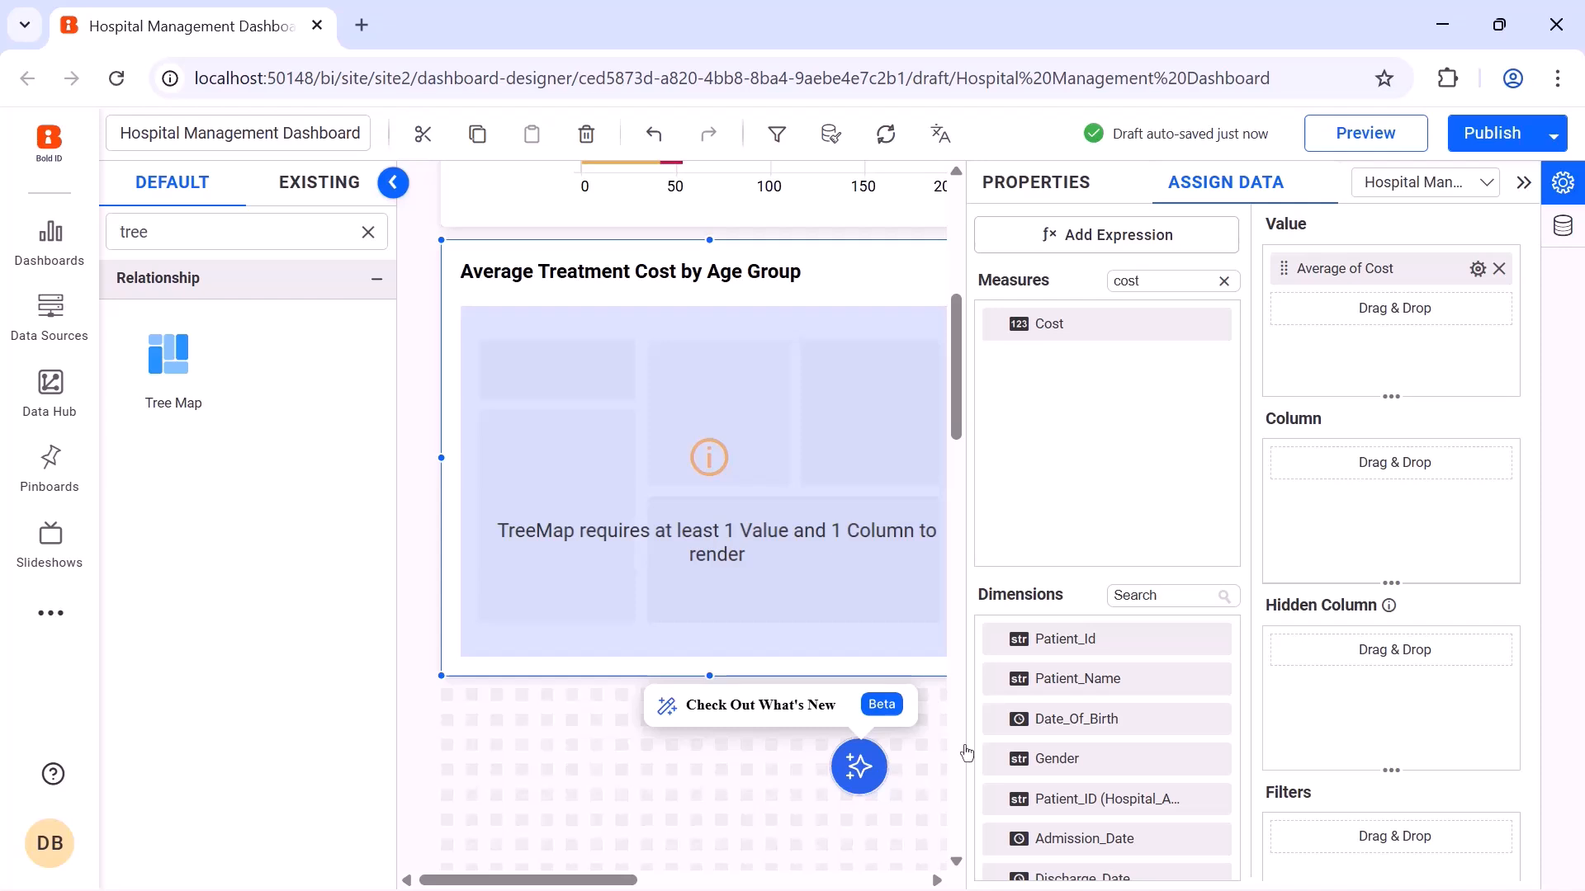
Rename the tree map's average cost value to "Cost".
click(1477, 268)
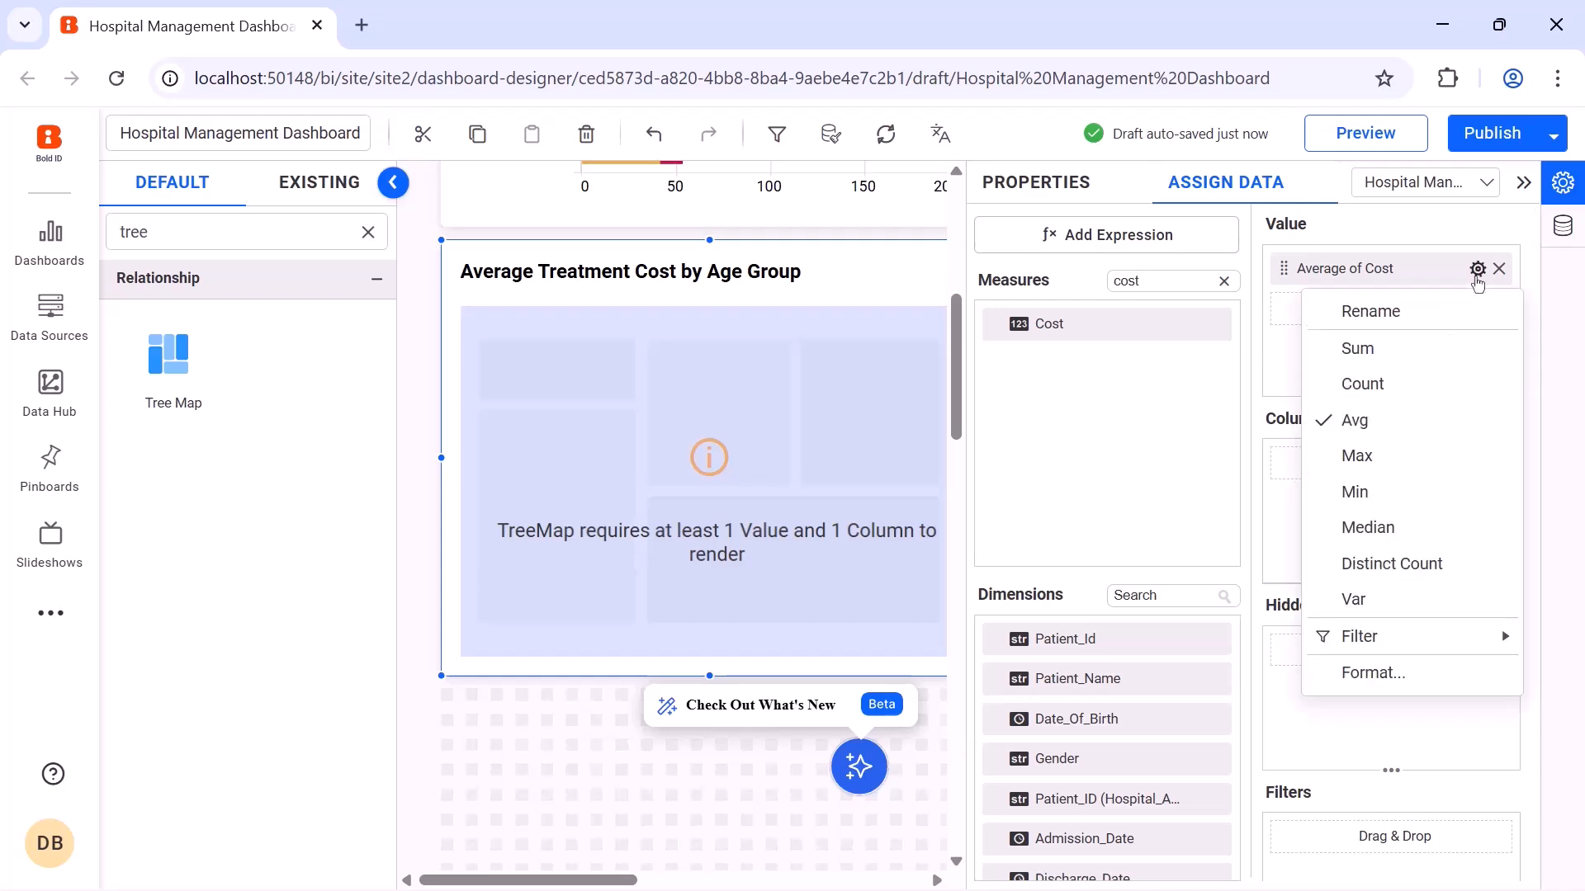
click(1466, 330)
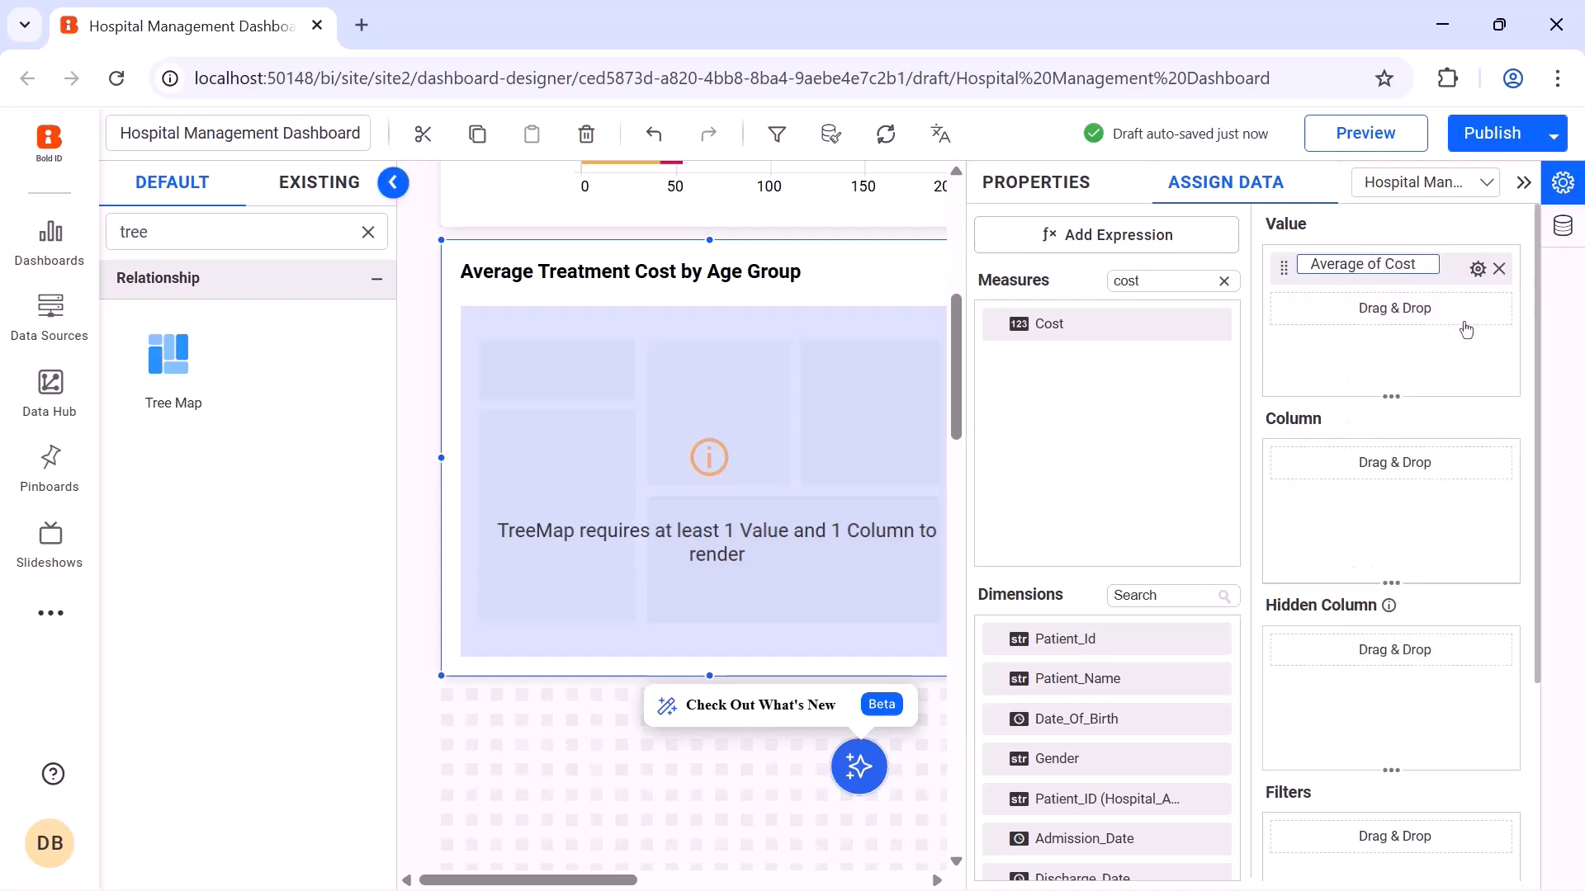
key(BackSpace)
key(BackSpace)
key(BackSpace)
key(BackSpace)
key(BackSpace)
key(BackSpace)
key(BackSpace)
key(BackSpace)
key(BackSpace)
key(BackSpace)
key(BackSpace)
key(BackSpace)
key(BackSpace)
key(BackSpace)
key(BackSpace)
text(Cost)
key(Return)
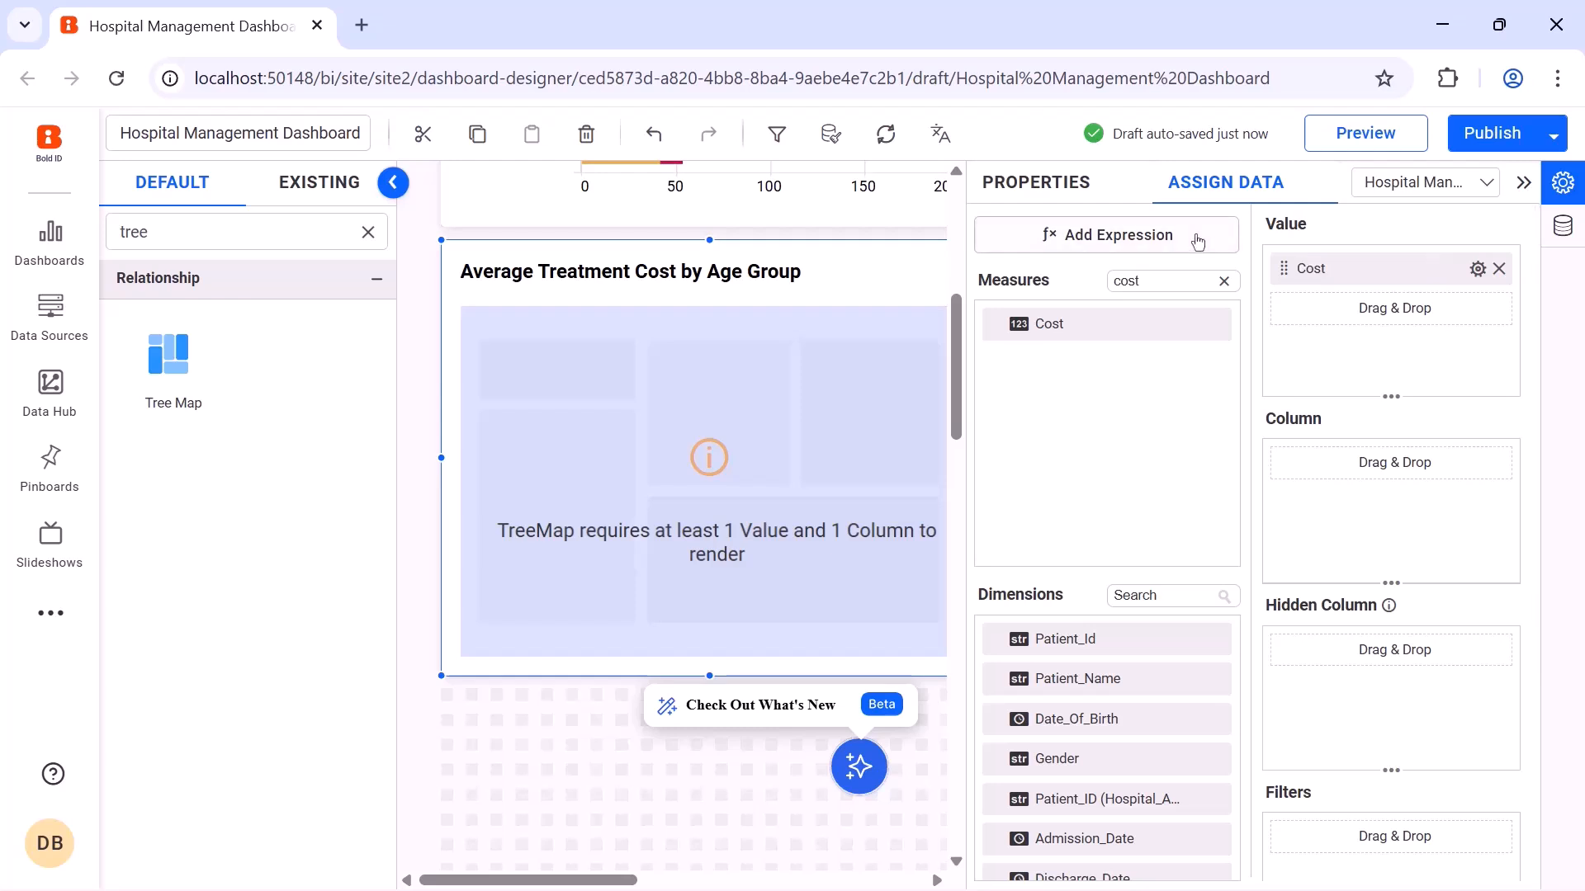
Create and save an "Age Group" expression using nested IFs on Age to return '0 -10', '10-30', '30-40', '40-50', 'Above 50' or '0'.
click(1197, 241)
click(404, 817)
click(696, 272)
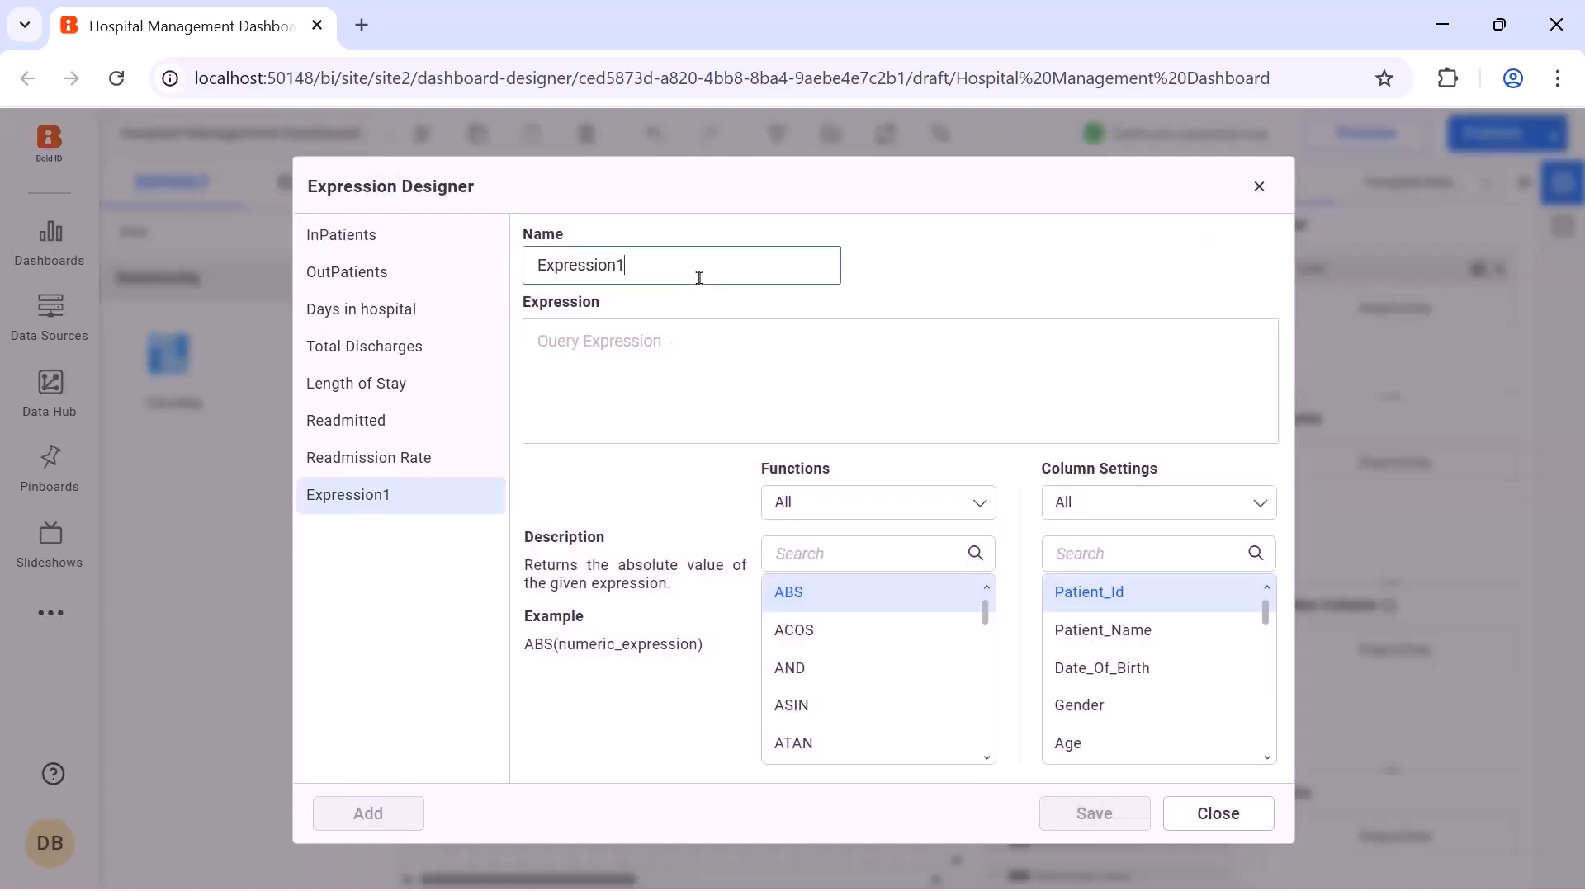
key(ctrl+a)
text(Age Group)
click(701, 350)
text(IF([Age]>0 AND [Age]<=10,'0 -10',IF([Age]>10 AND [Age]<=30,'10-30',IF([Age]>30 AND [Age]<40,'30-40',IF([Age]>= 40 AND [Age]<50 ,'40-50',IF([Age]>=50,'Above 50','0'))))))
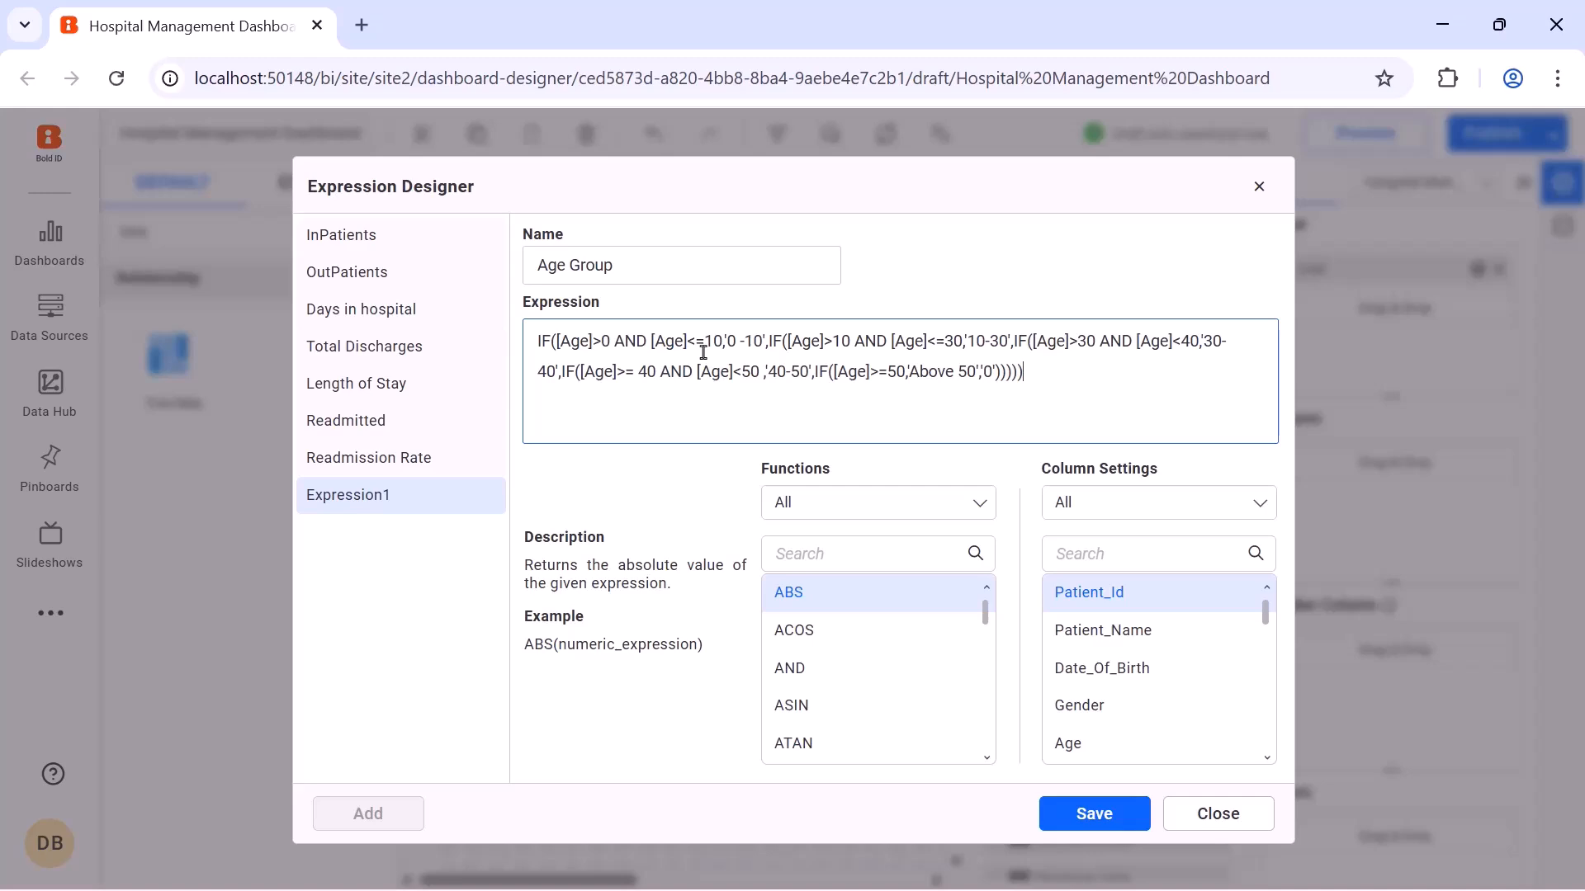
click(1096, 814)
click(1256, 186)
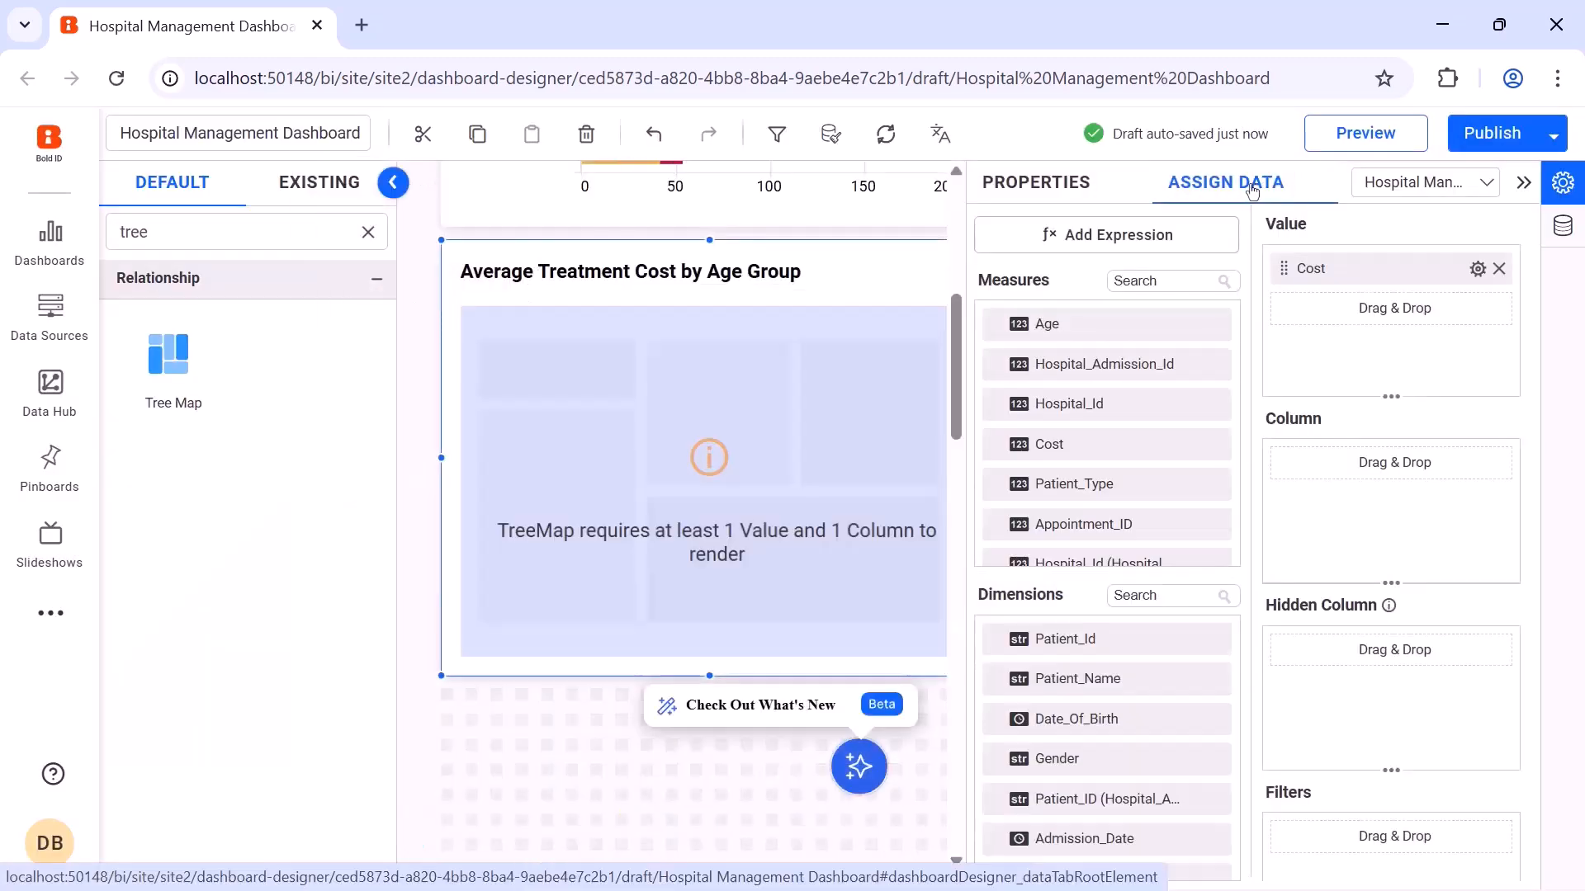
Find the Age Group dimension and assign it as the tree map's column.
click(1172, 595)
text(age)
drag(1188, 678, 1284, 489)
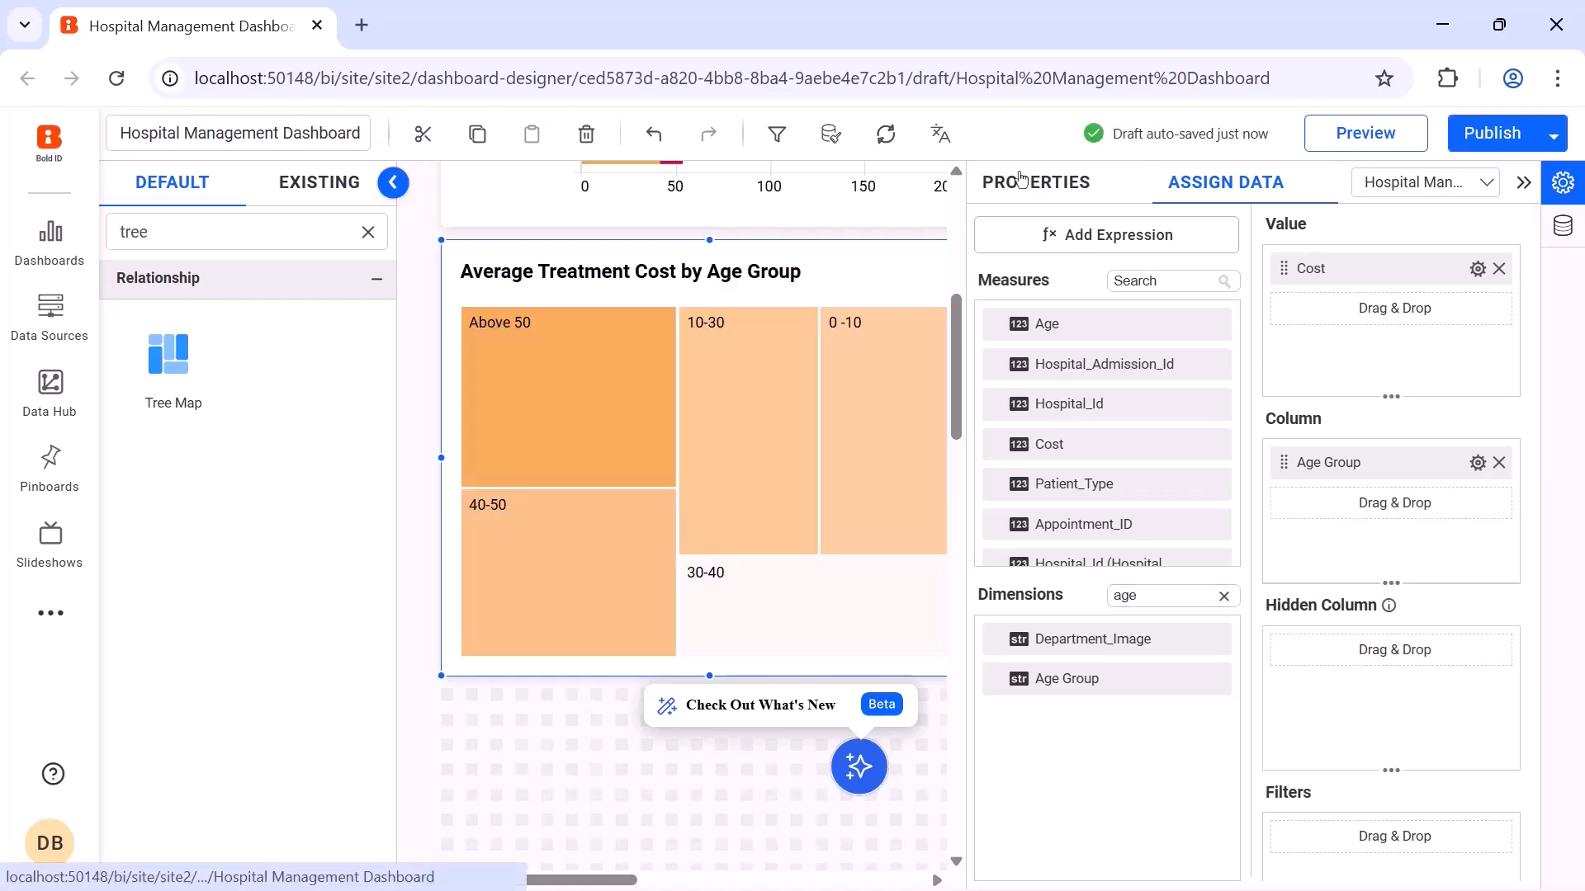
Show value labels on the tree map and save Advanced formatting with the Individual color type.
click(1230, 484)
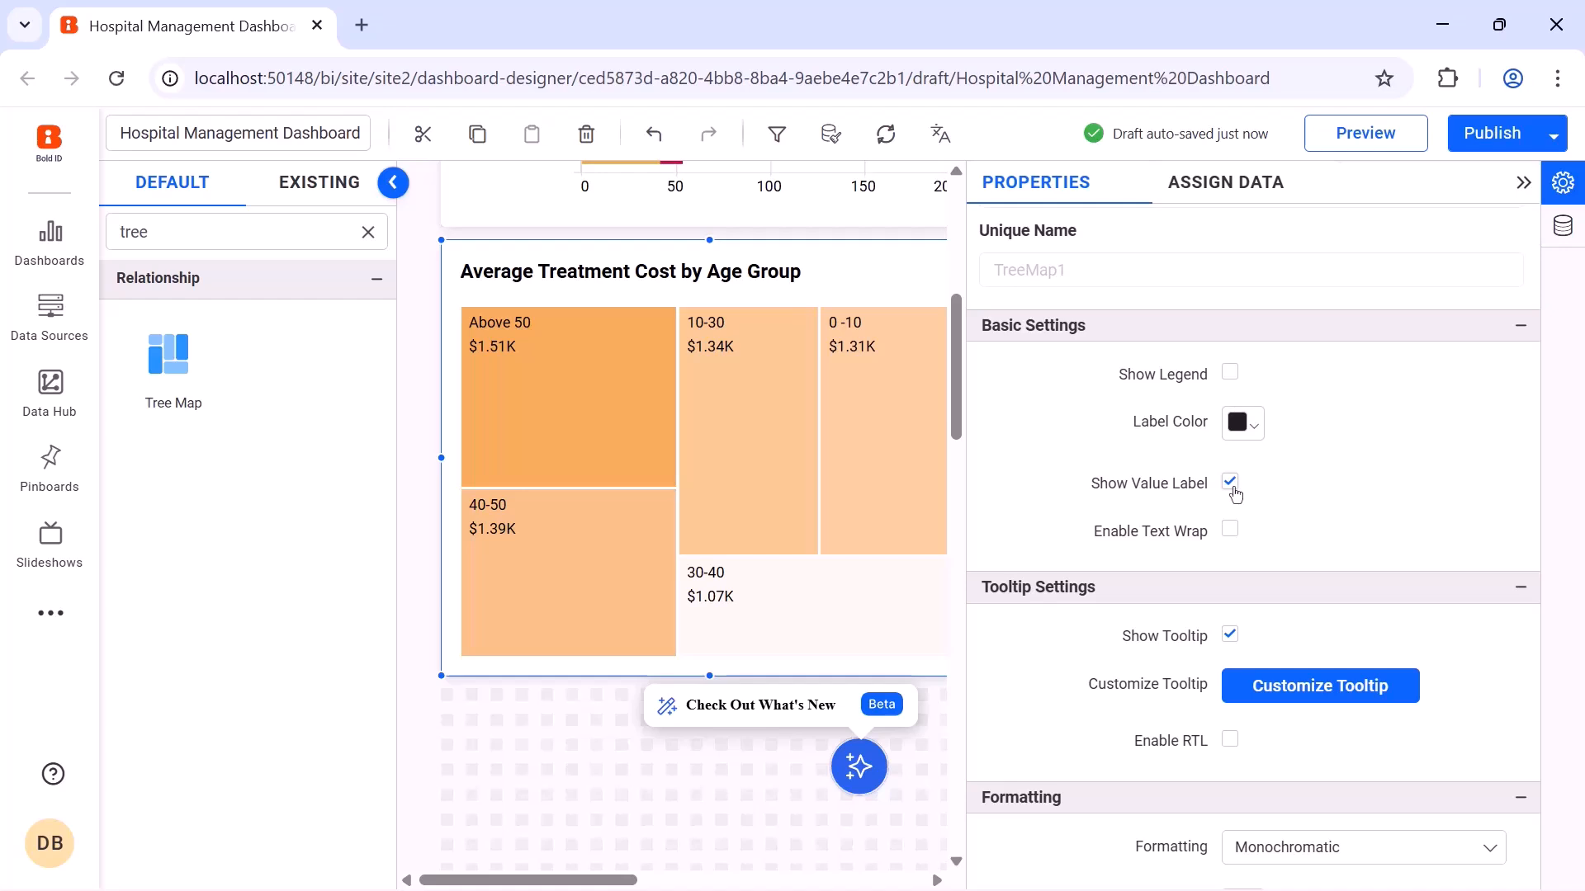
scroll(1235, 493, down, 4)
click(1235, 493)
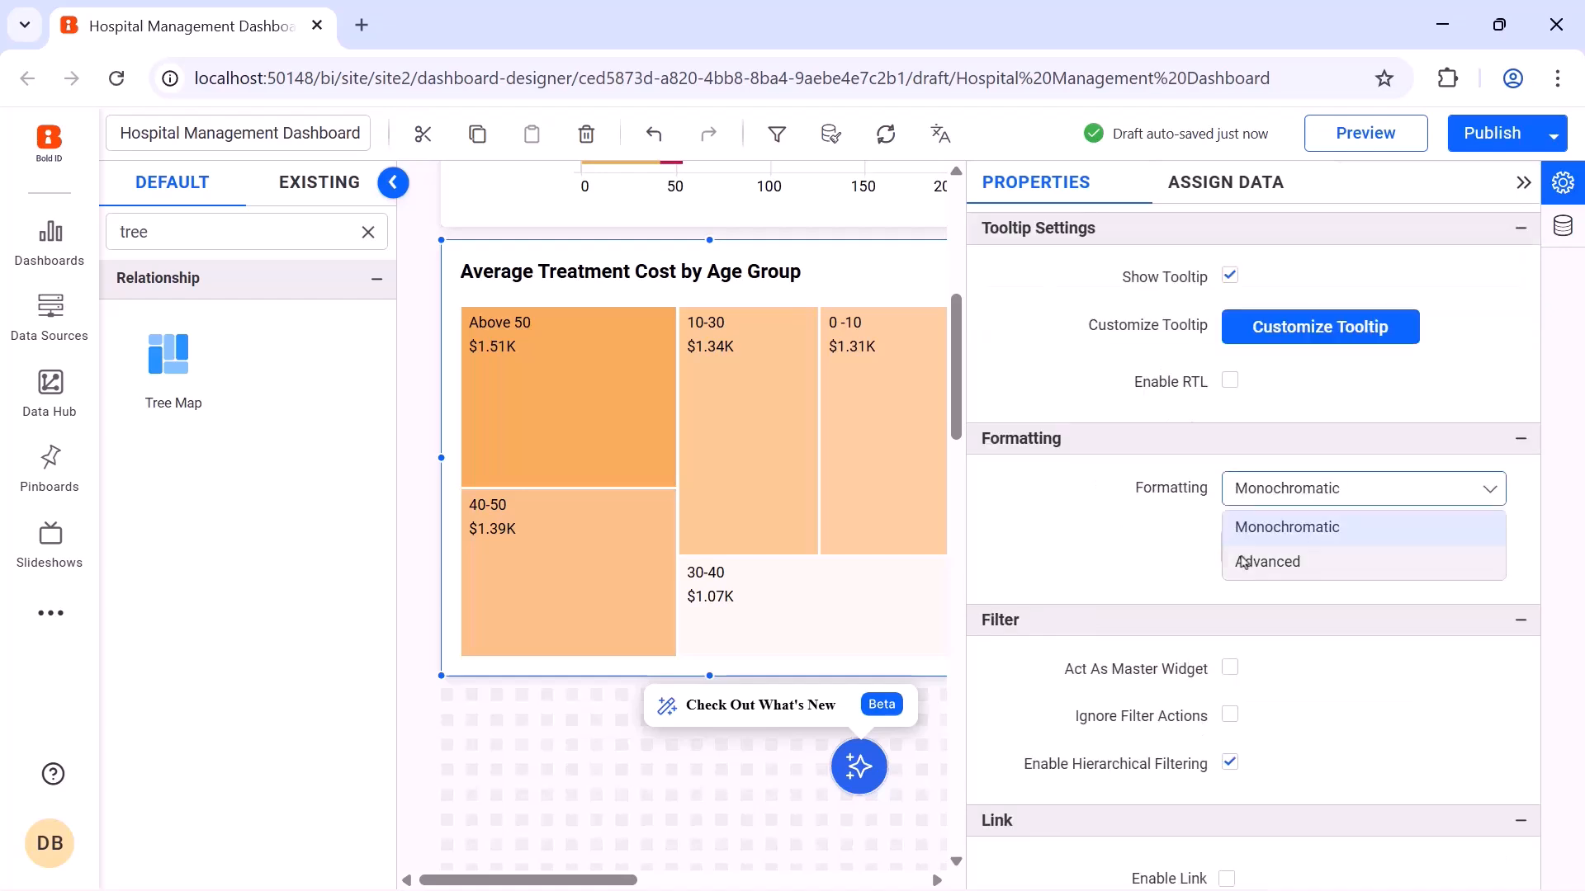
click(1244, 560)
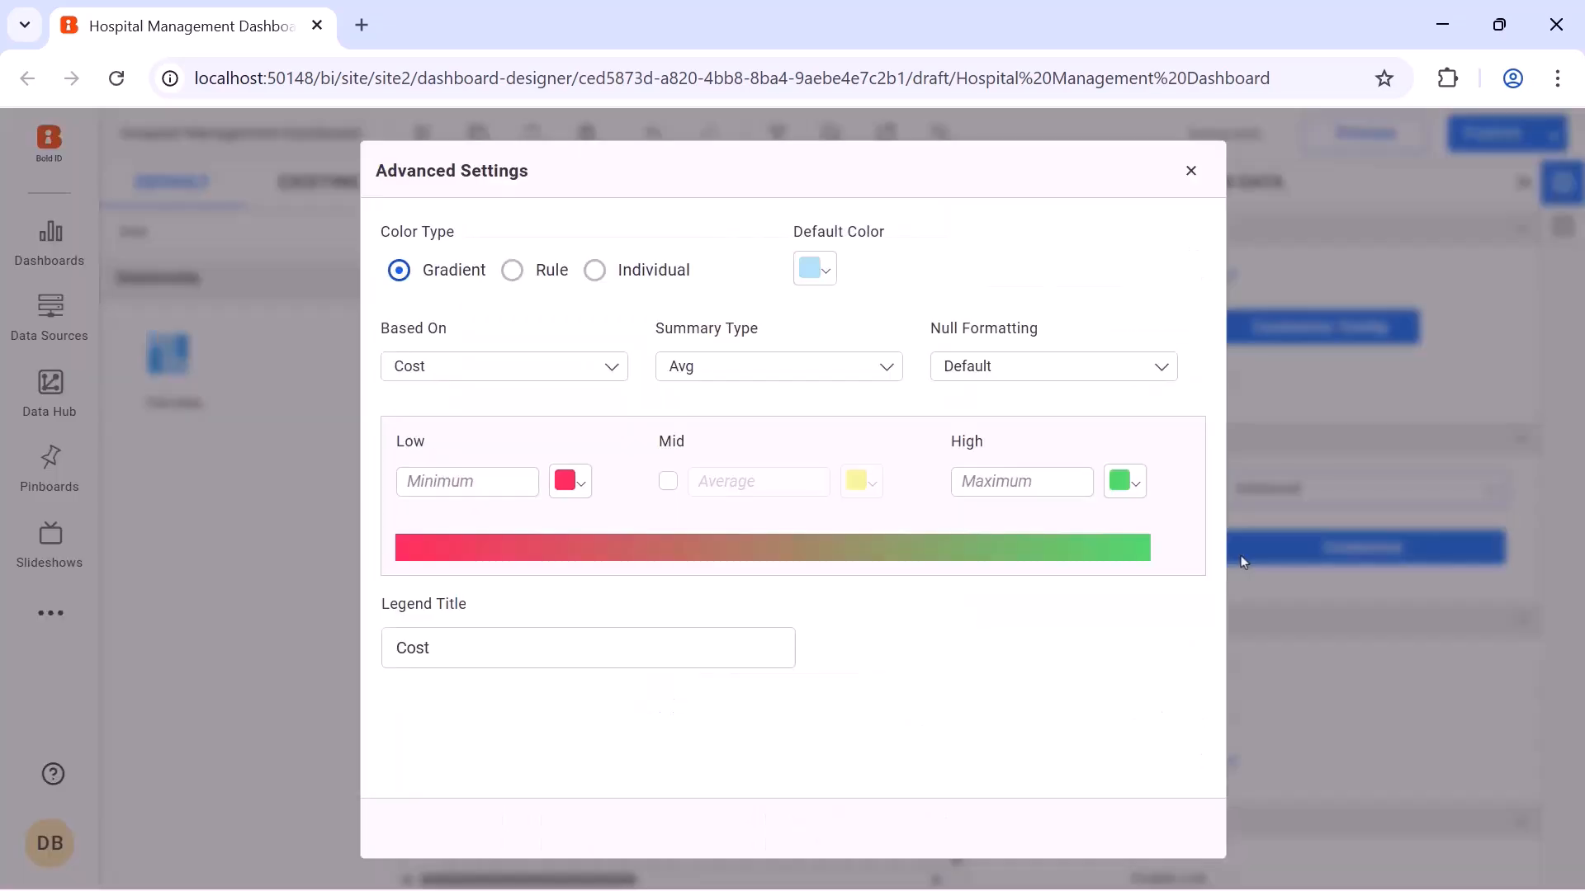
click(595, 271)
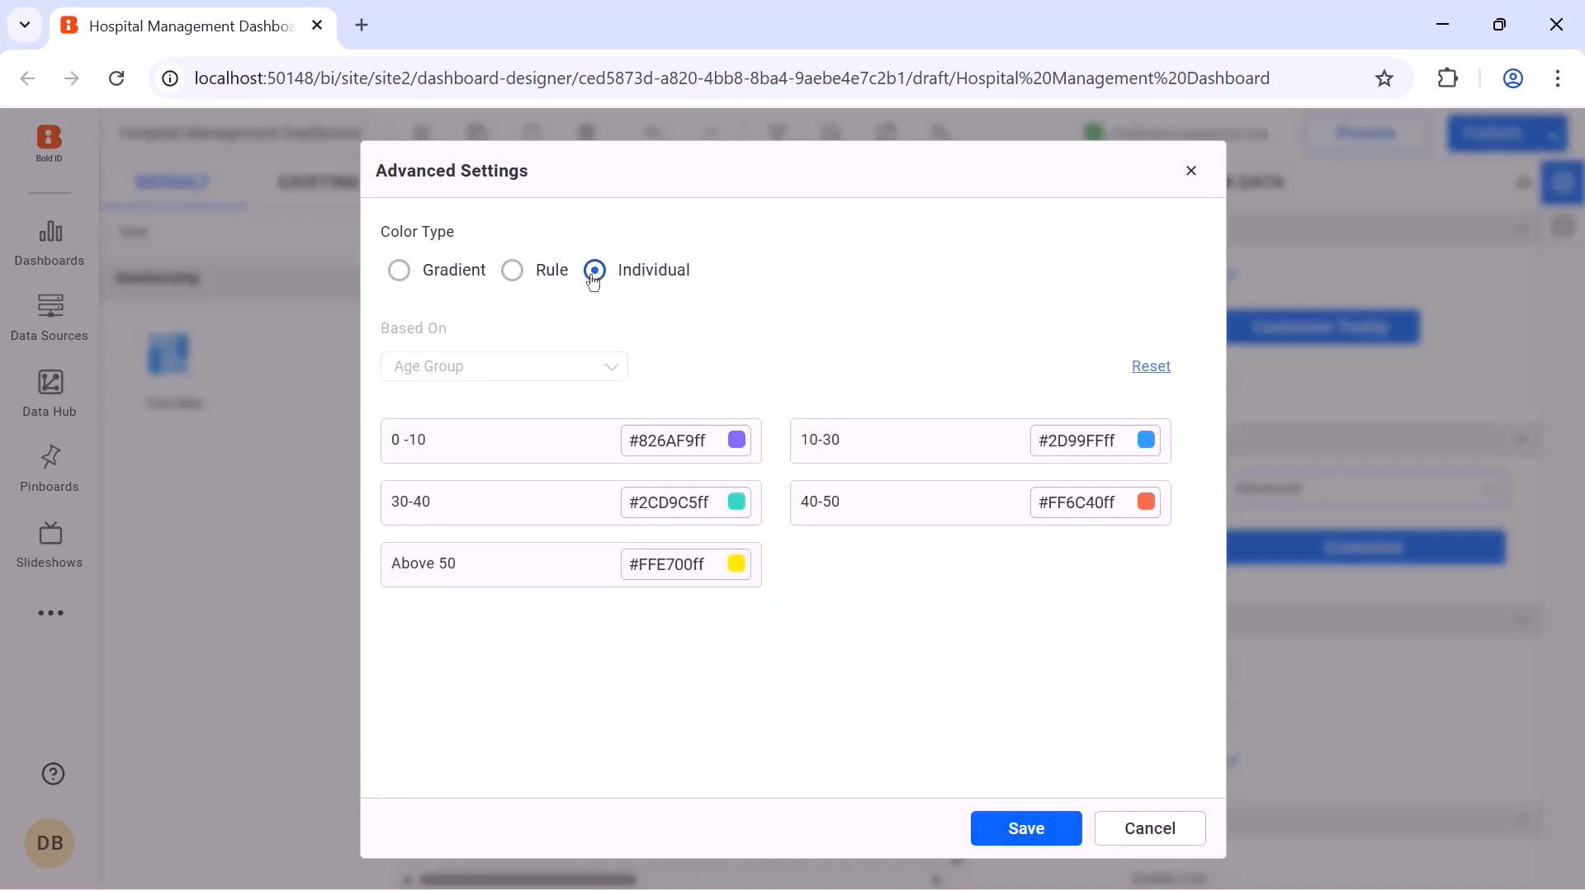
click(1059, 831)
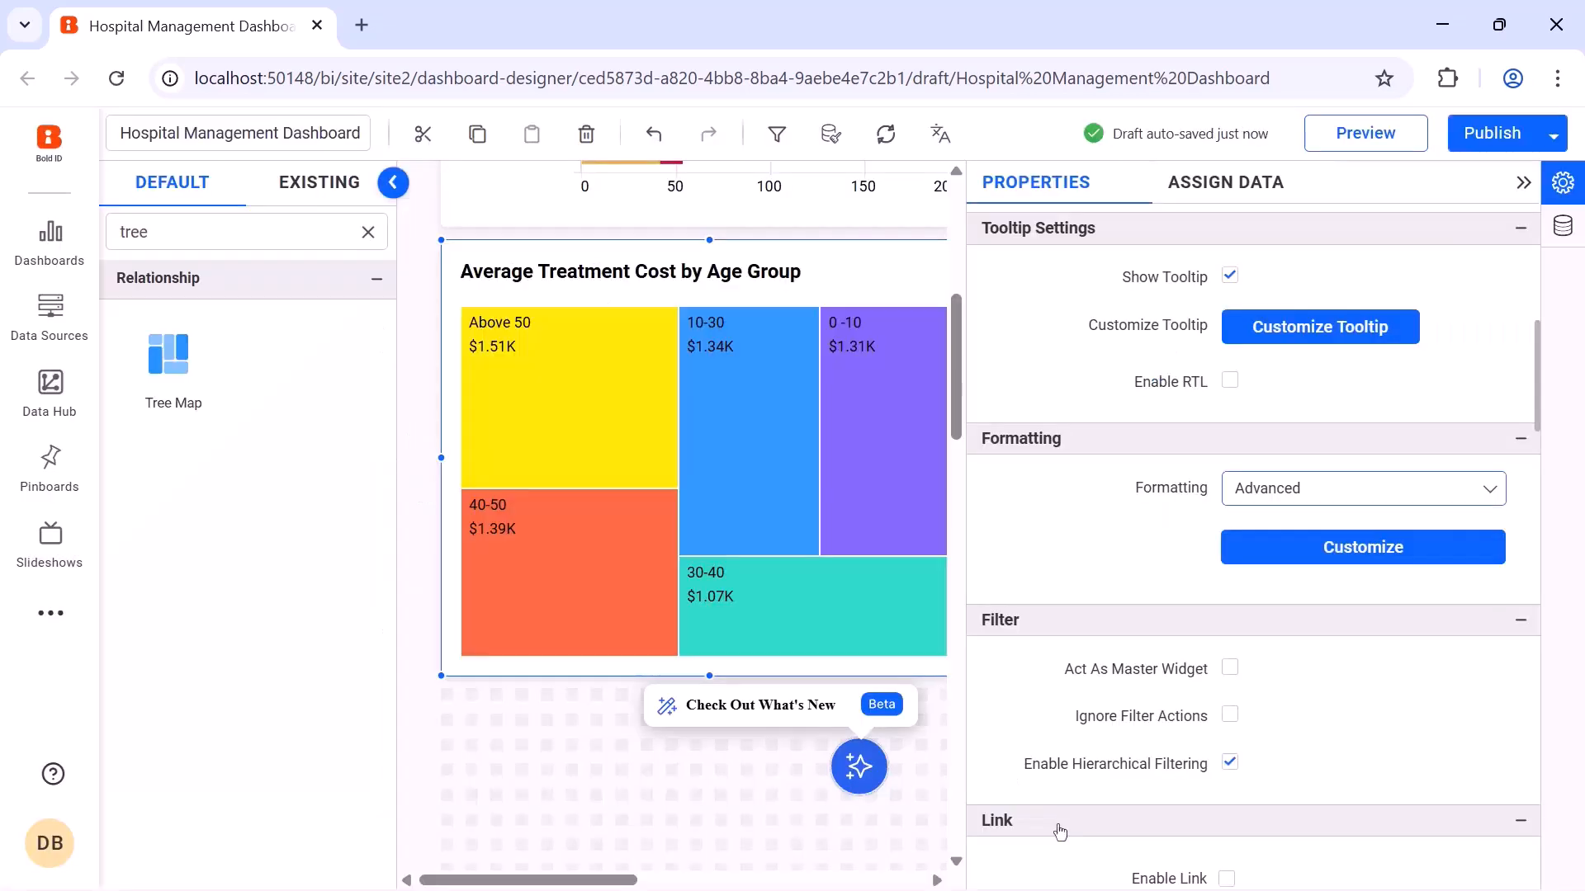
Turn off auto font size for the tree map title, set its font size to 16, and close the widget settings.
scroll(1230, 450, down, 8)
click(1230, 437)
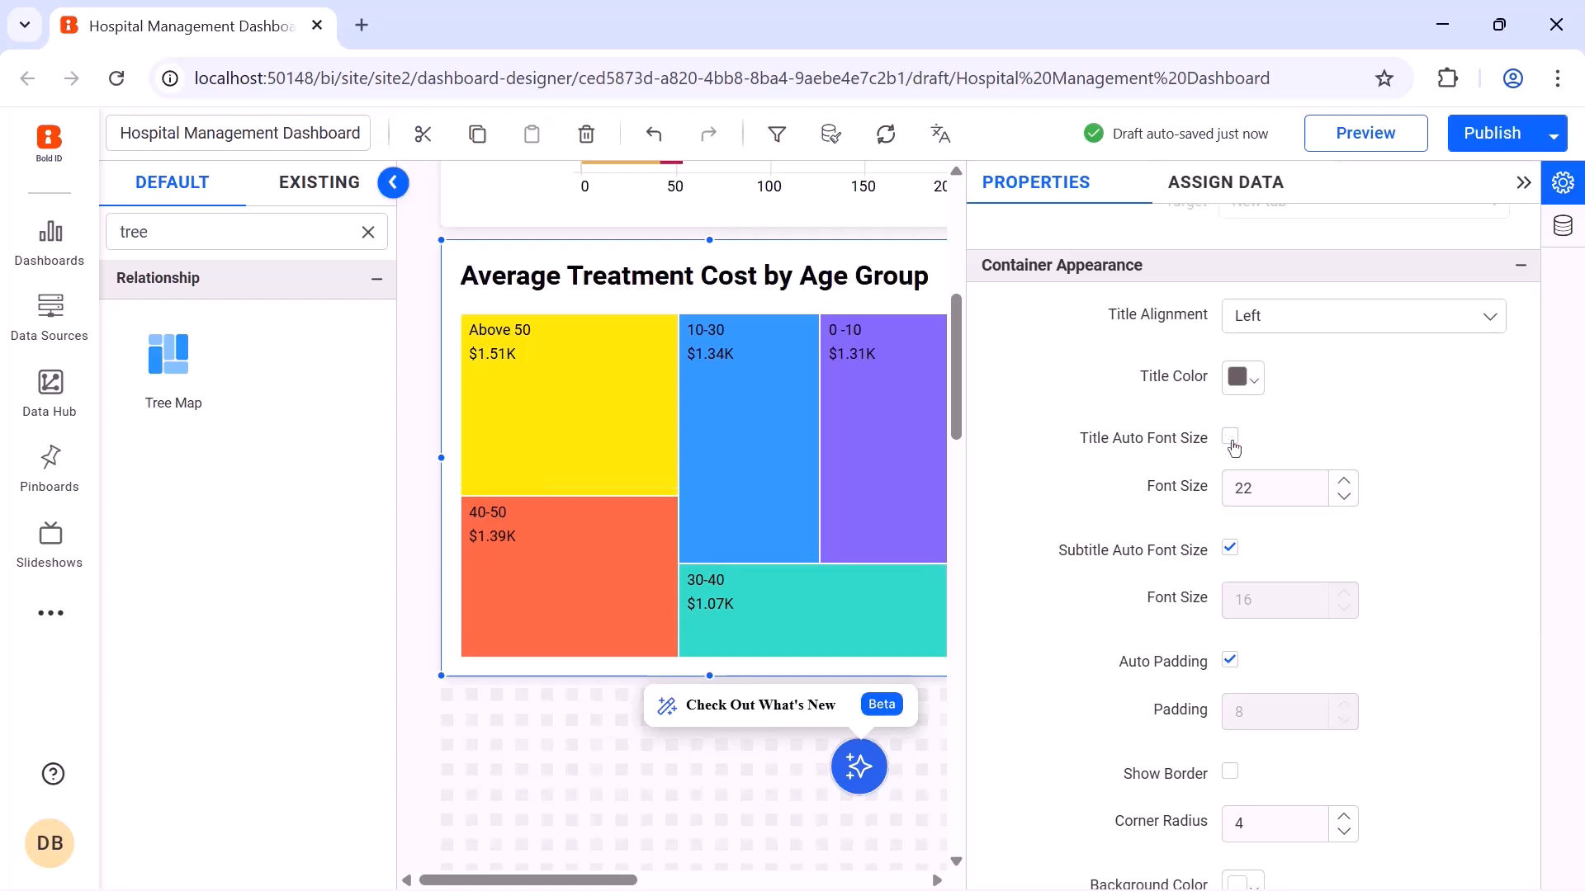
click(1270, 495)
text(16)
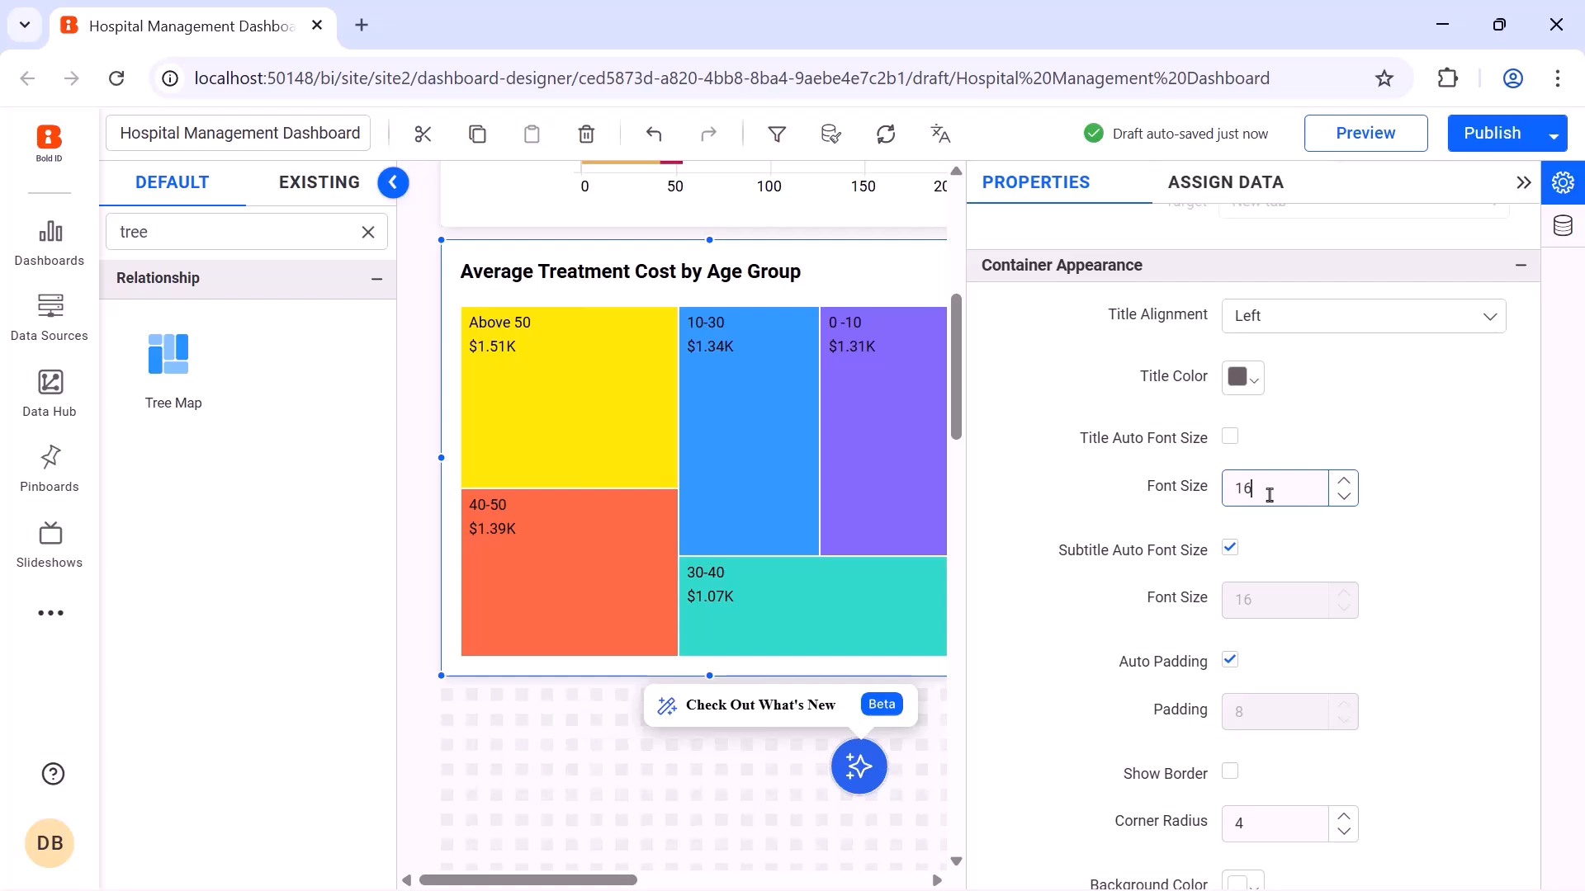
click(1523, 182)
Add a line chart beside the average treatment cost tree map and enlarge it to match the tree map's height.
click(365, 235)
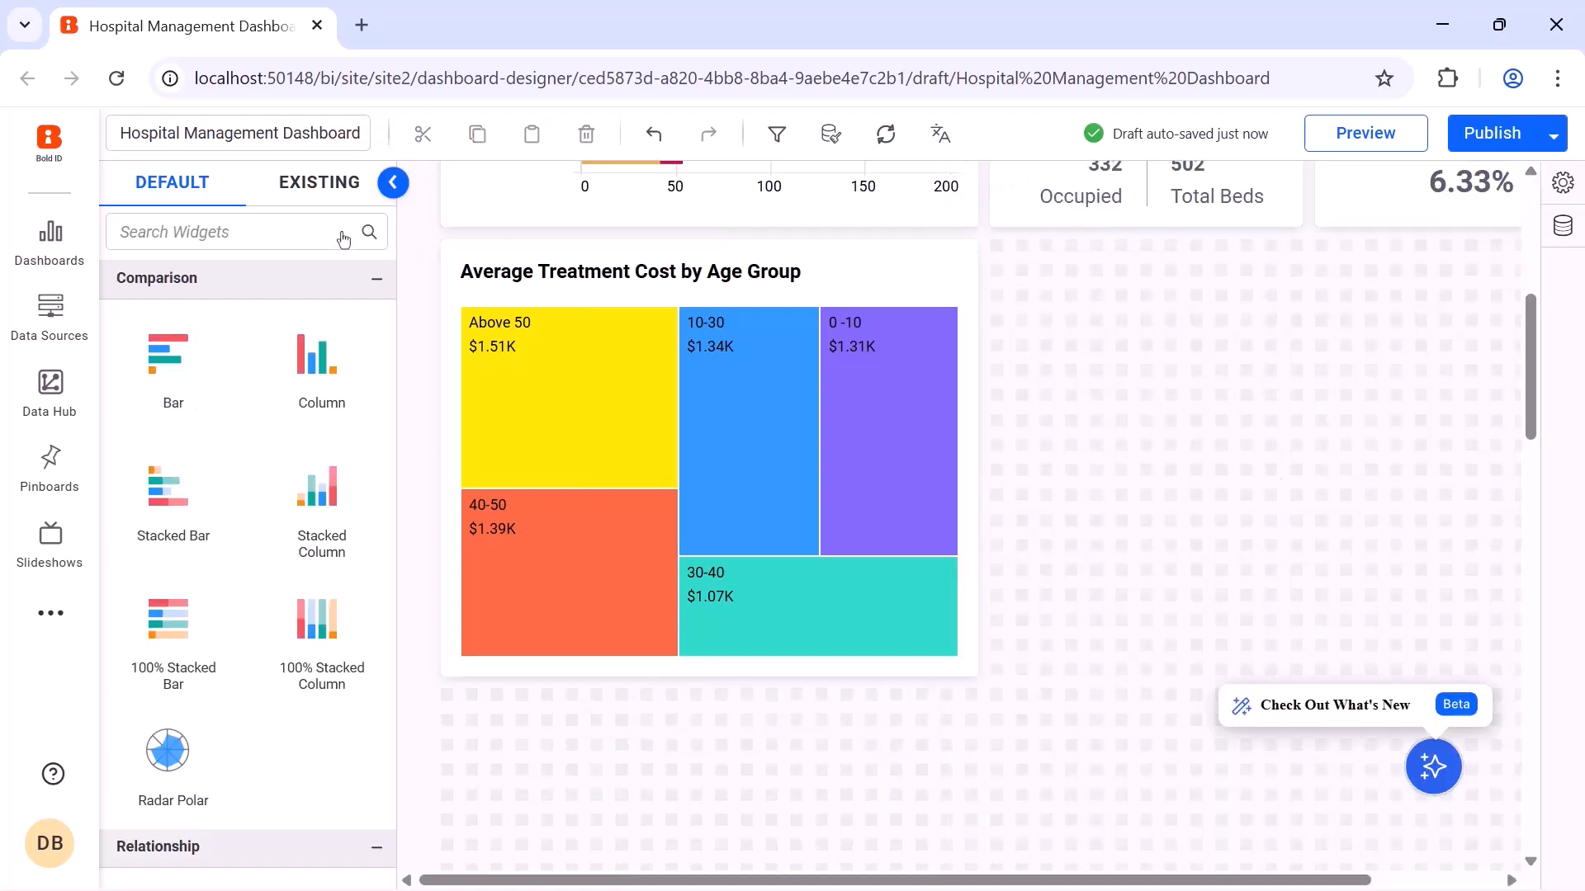
click(297, 232)
text(line)
drag(177, 363, 1066, 307)
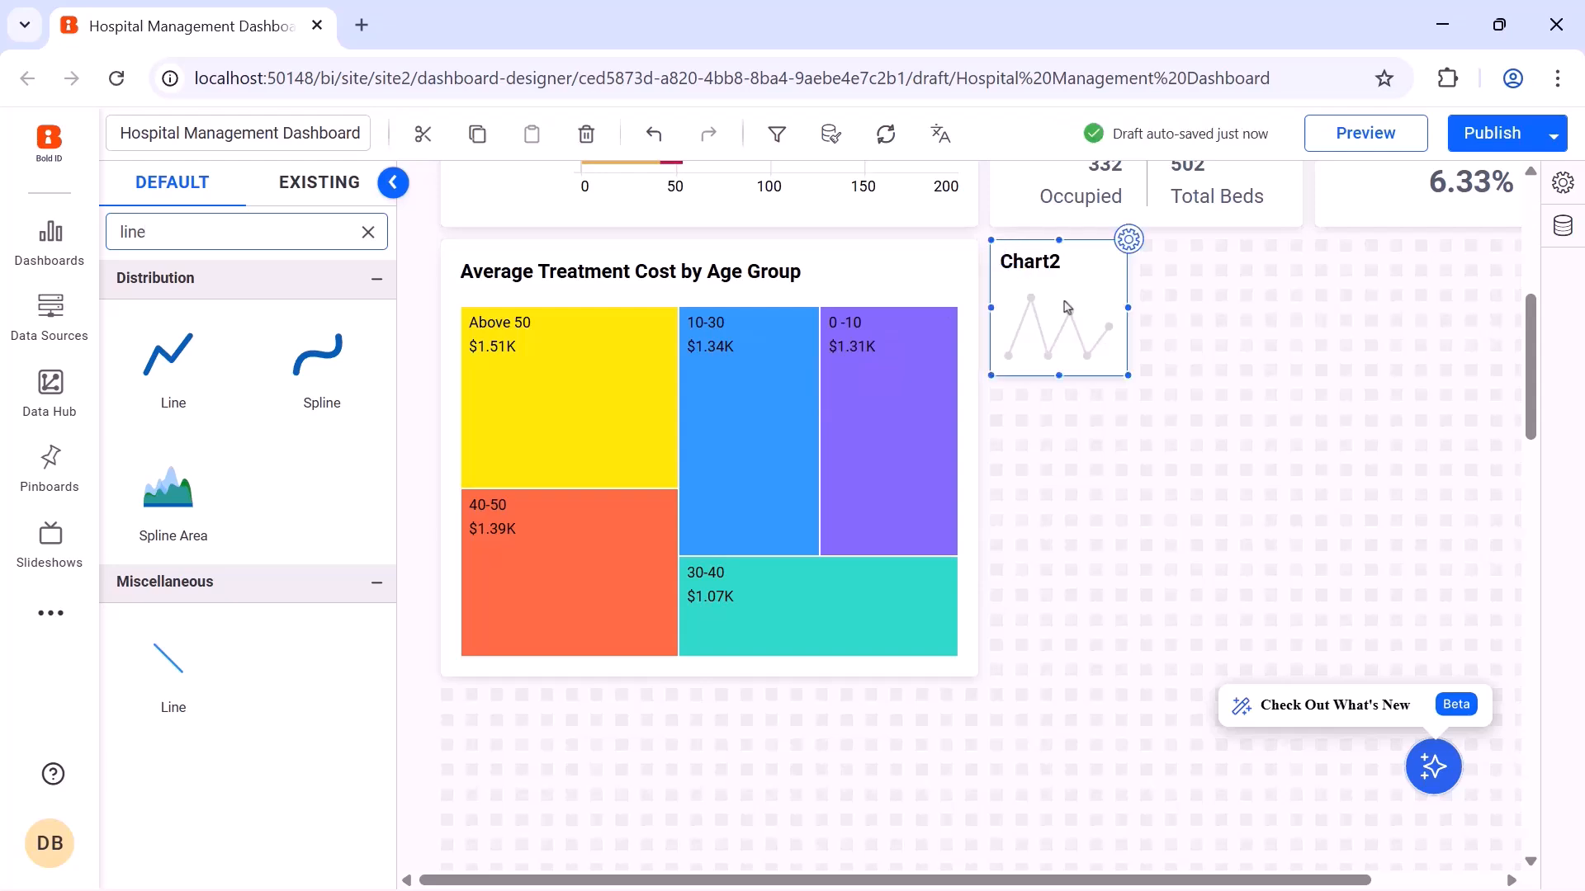
drag(1127, 375, 1474, 672)
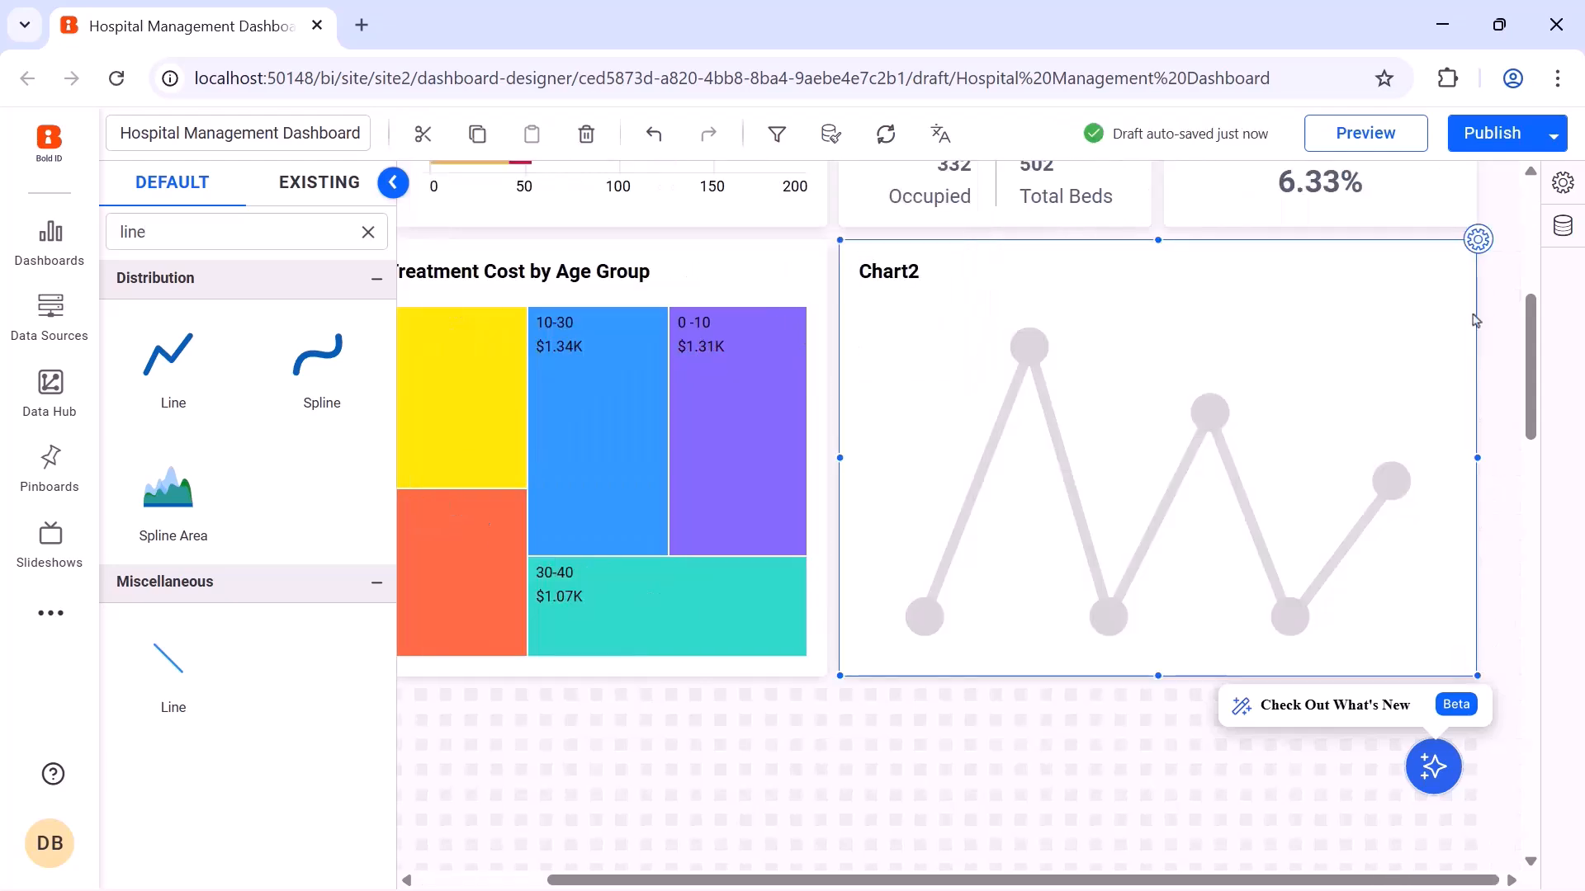
Open the line chart's settings and name the widget "Patients by Week".
click(1478, 240)
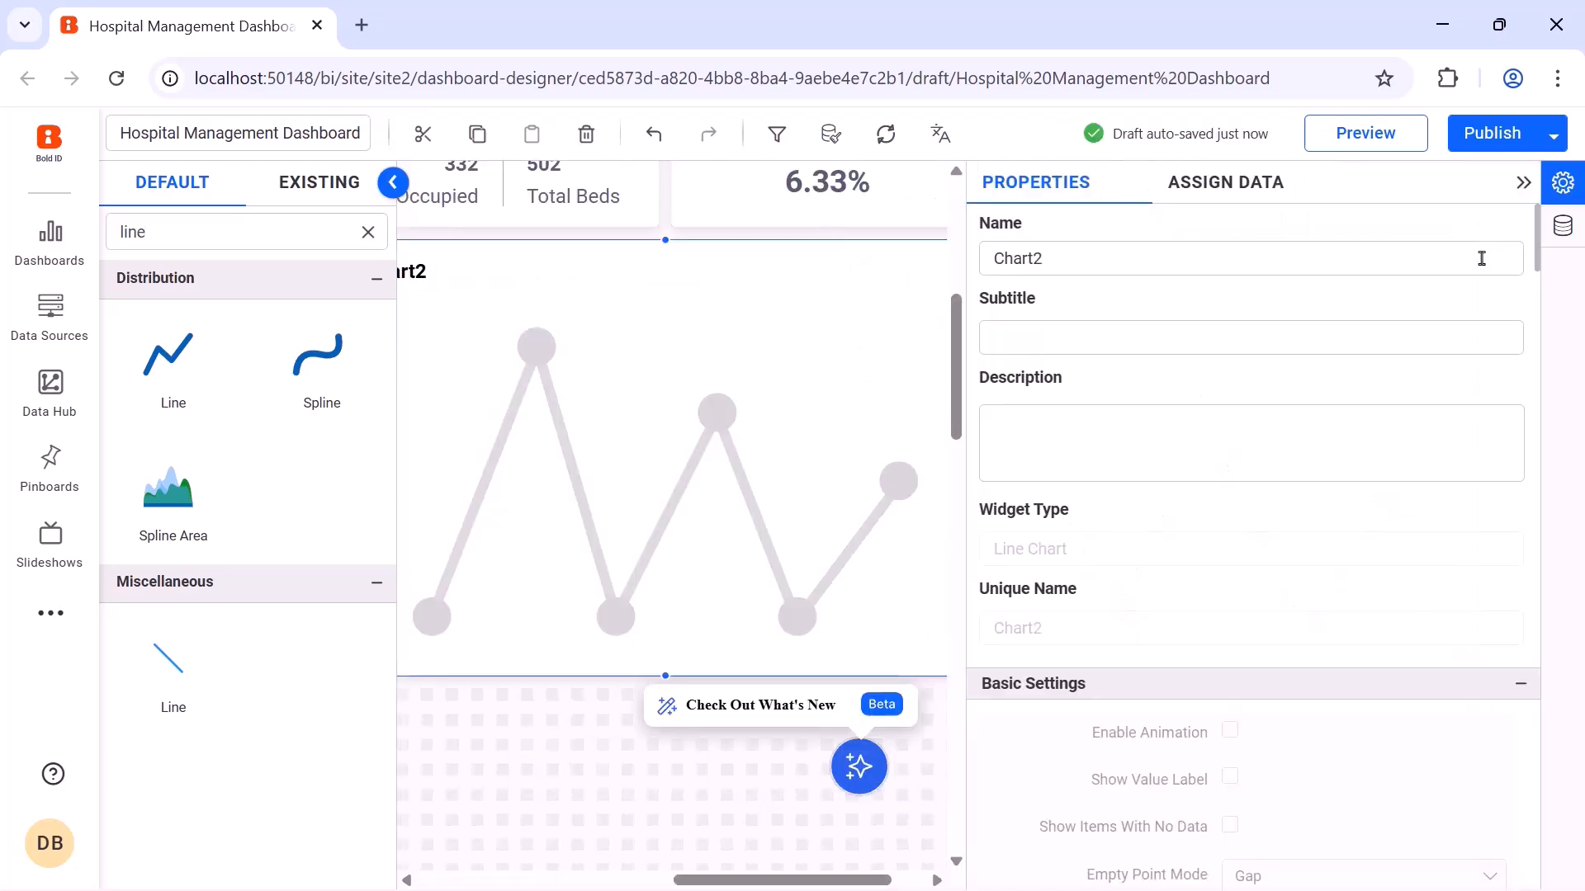
double_click(1482, 258)
key(BackSpace)
text(Patients by Week)
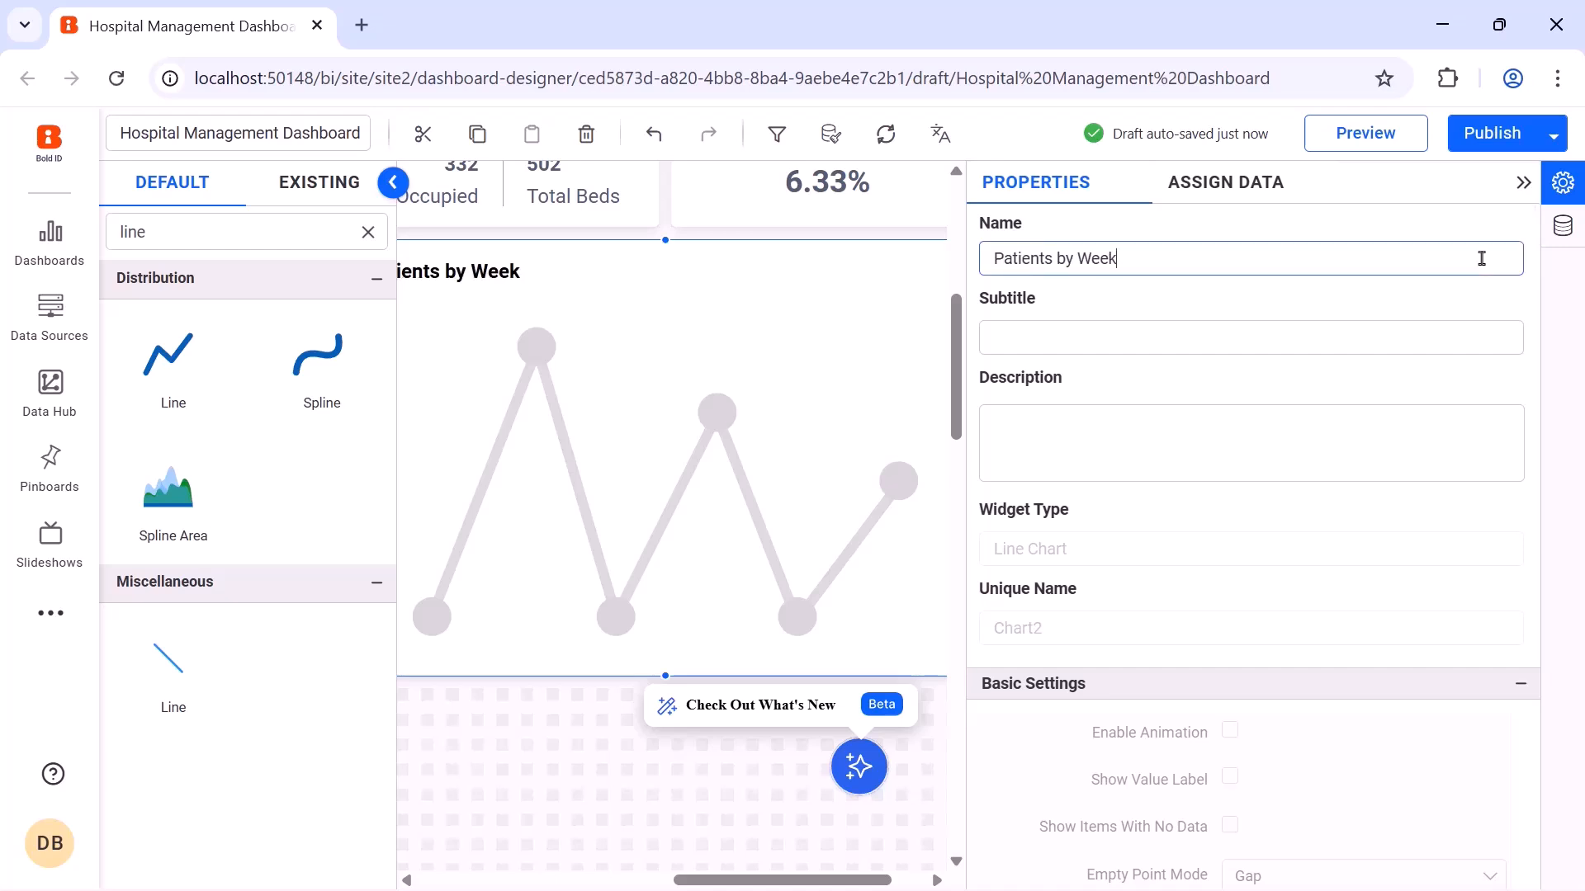
Assign the InPatients measure as the line chart's first value and rename it to "InPatients".
click(1226, 183)
click(1184, 280)
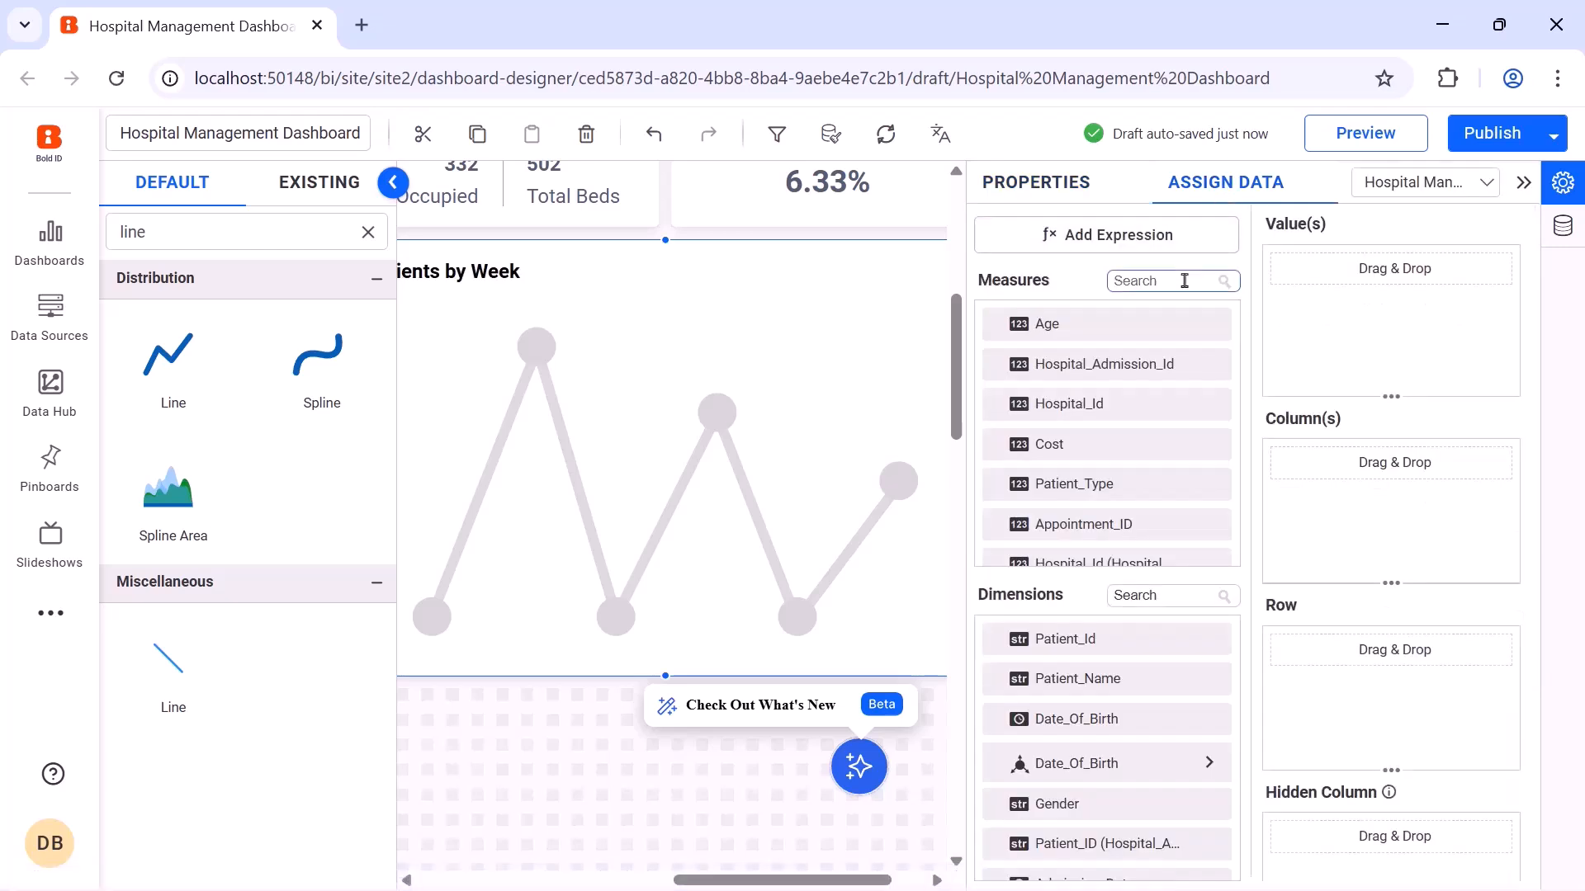
text(pat)
drag(1065, 364, 1315, 276)
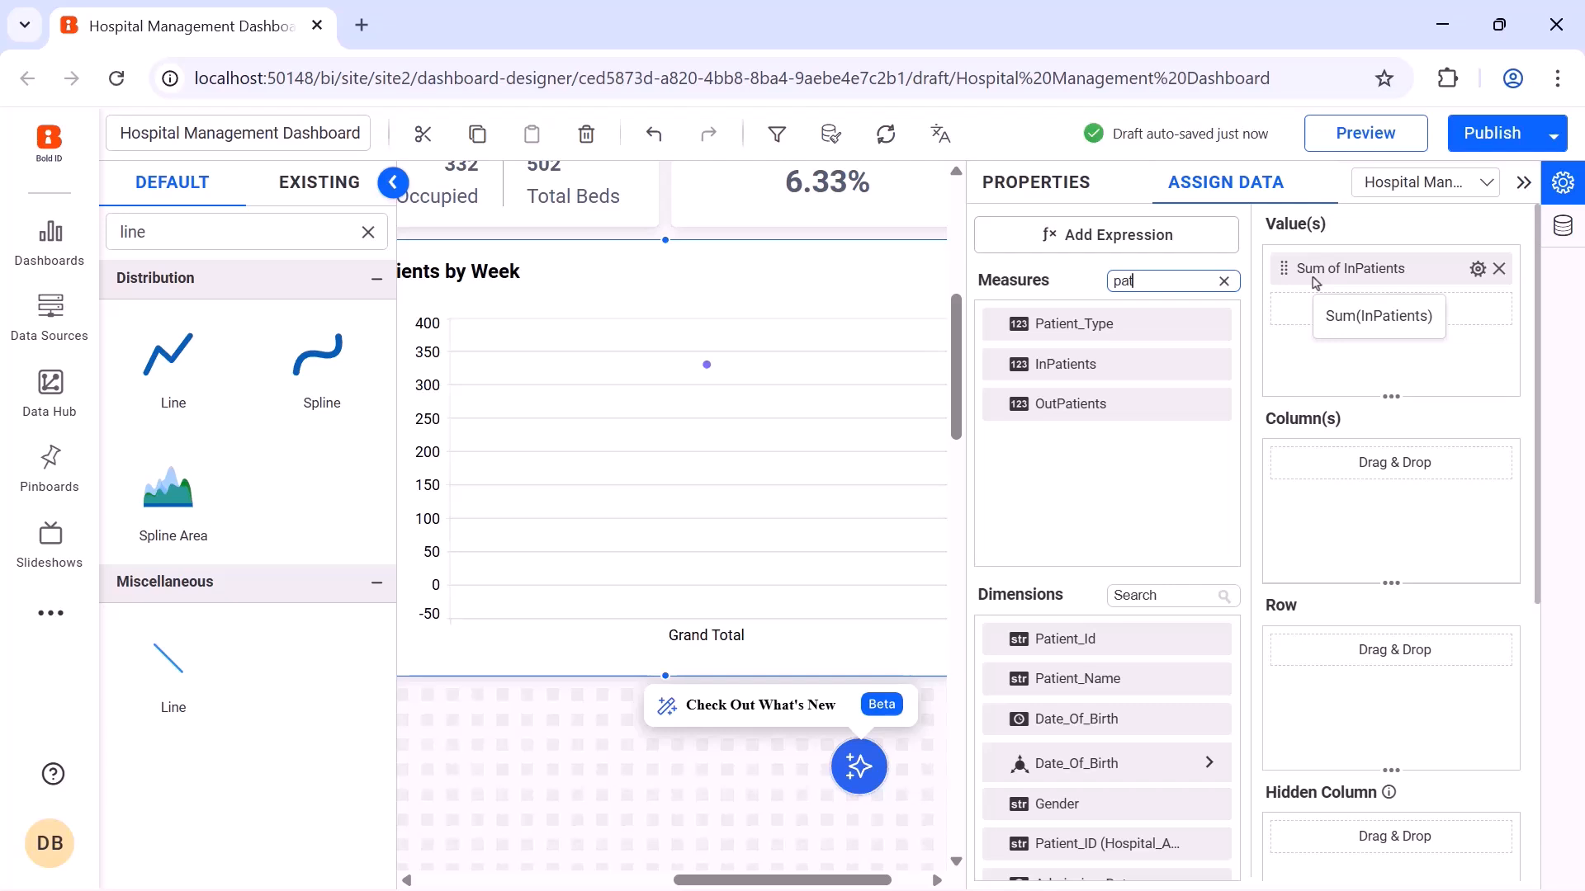
click(1478, 269)
click(1370, 347)
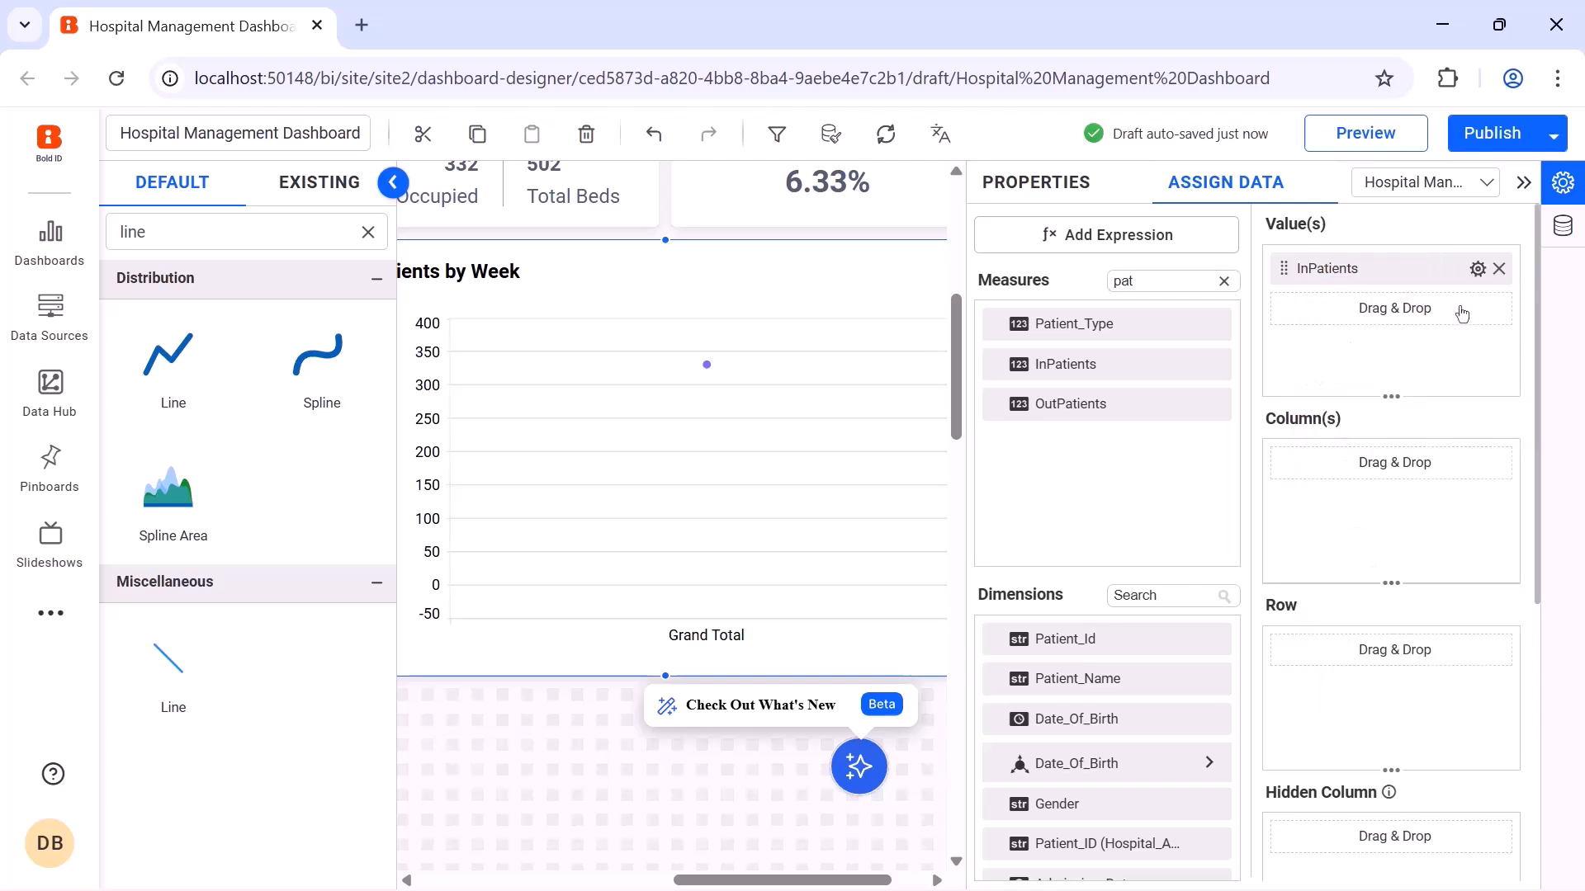
Add the OutPatients measure as the line chart's second value and rename it to "OutPatients".
drag(1202, 410, 1302, 323)
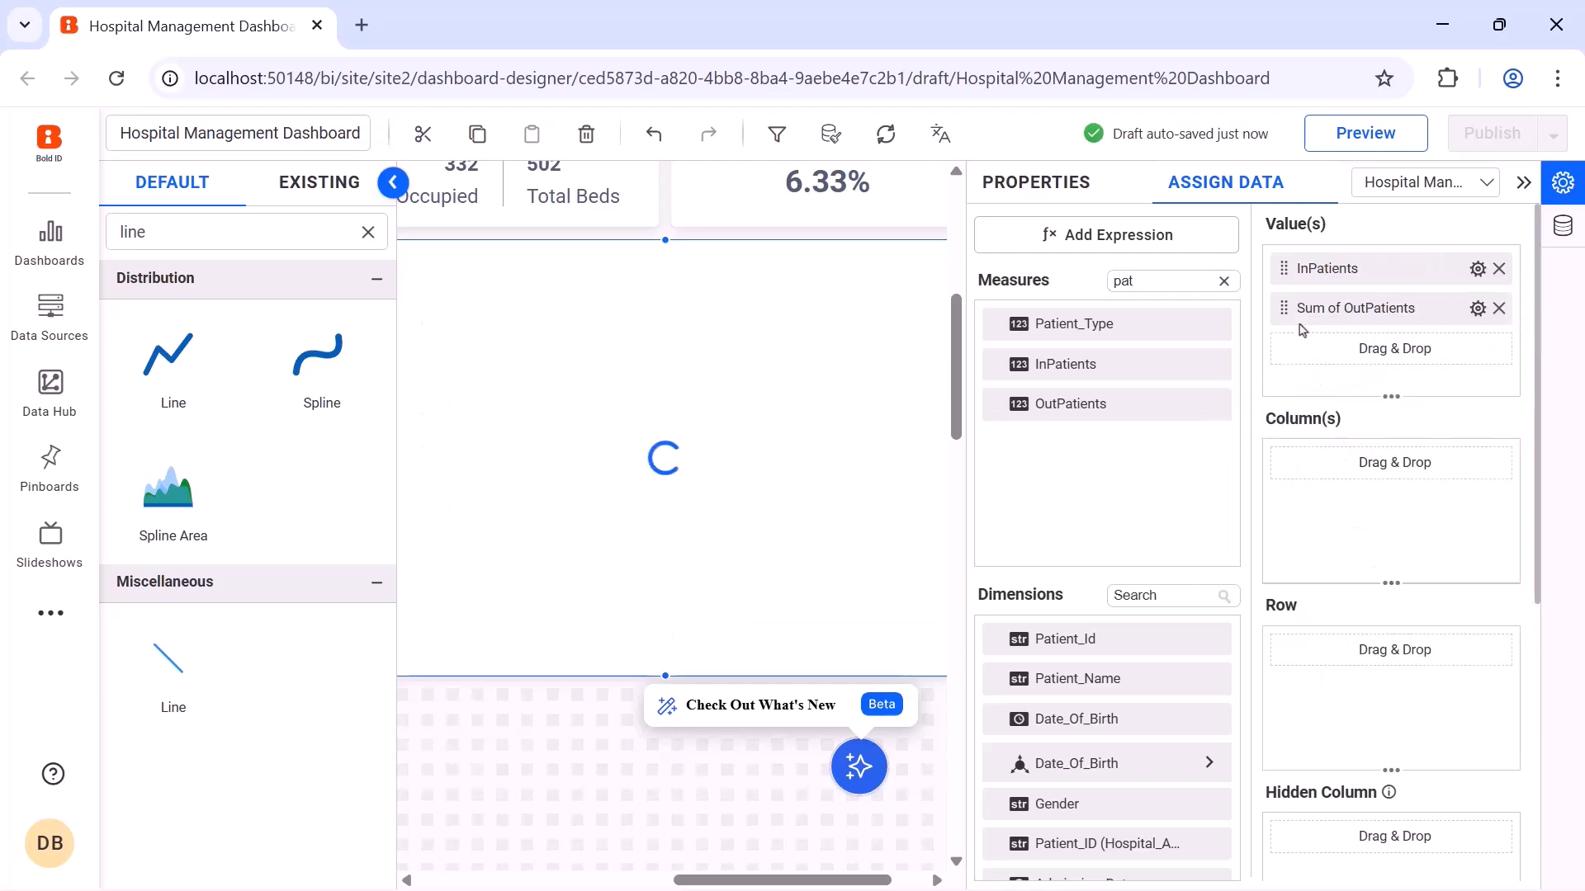
click(1478, 307)
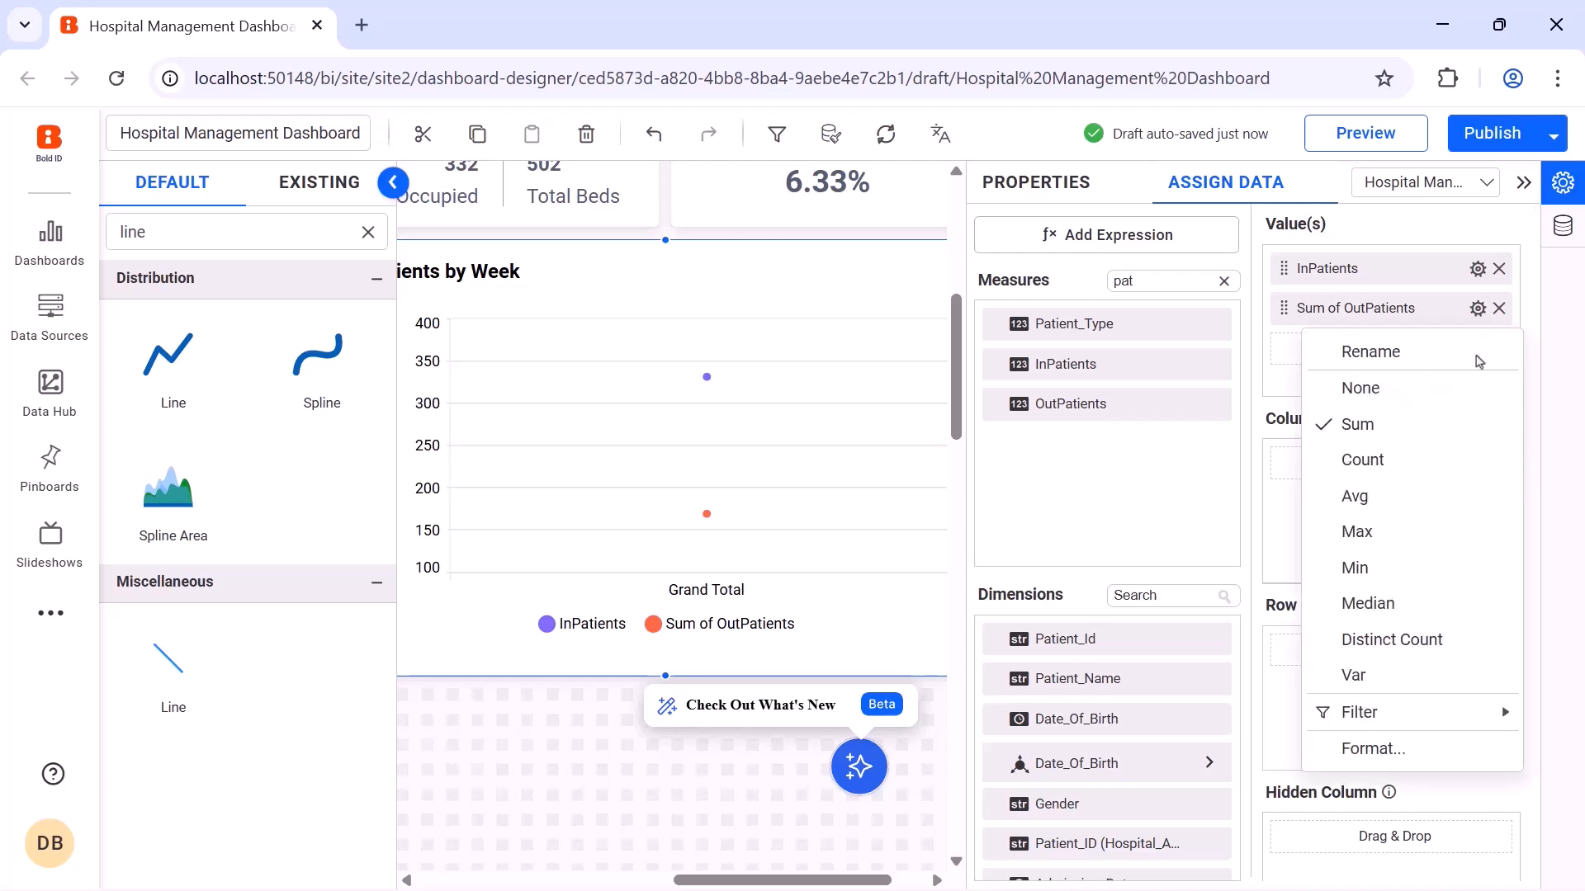
click(1478, 354)
key(BackSpace)
key(Return)
Assign the Admission_Date dimension as the line chart's column and rename it to "Week Year".
click(1172, 595)
text(admi)
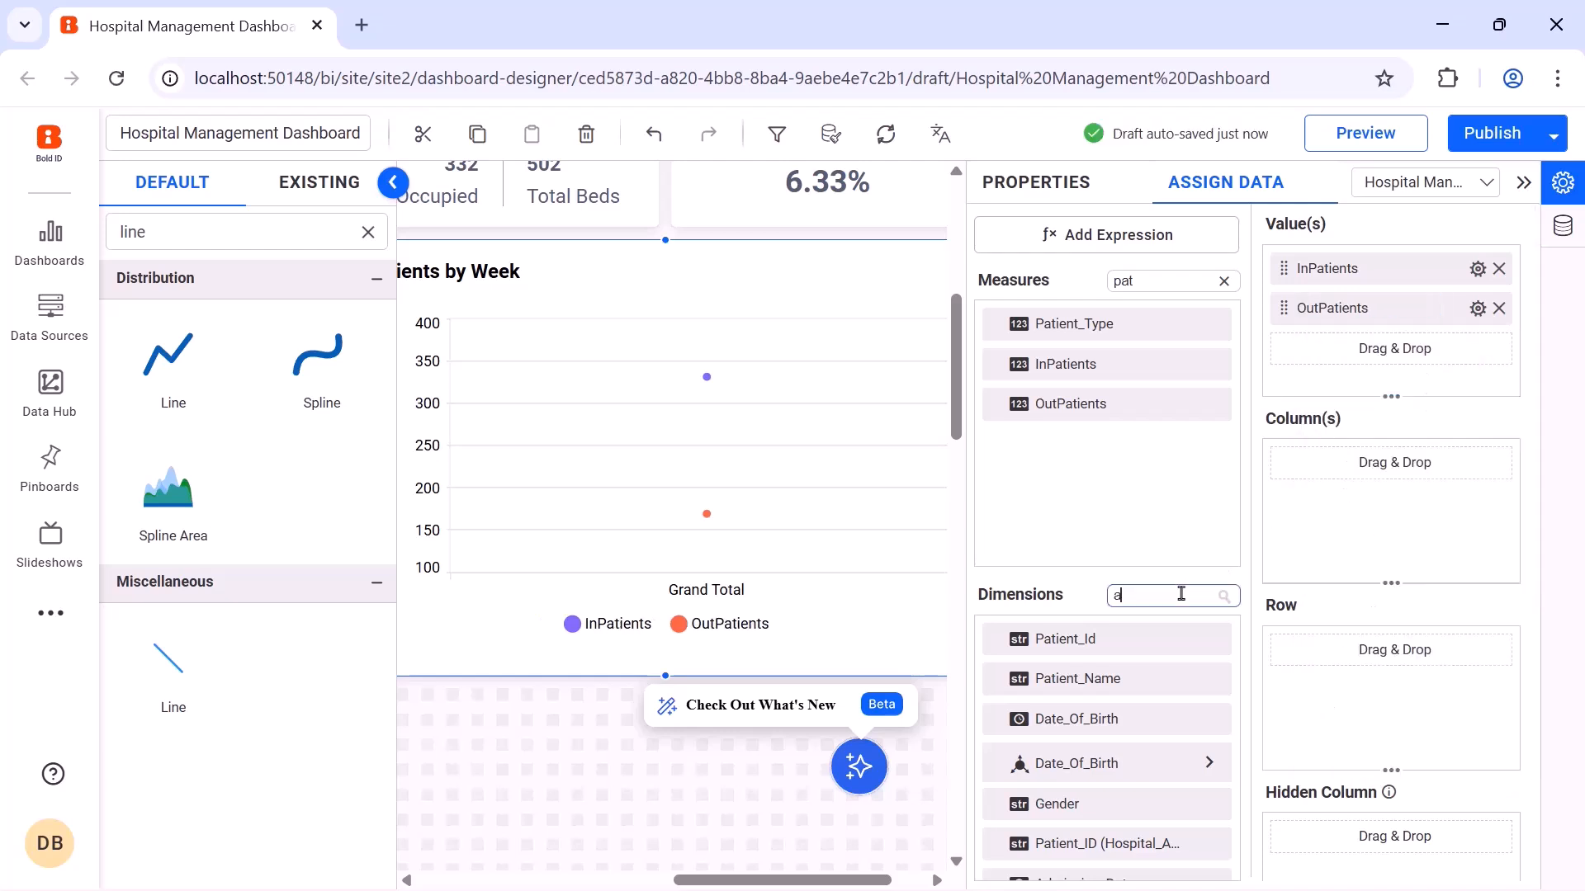
drag(1083, 678, 1285, 529)
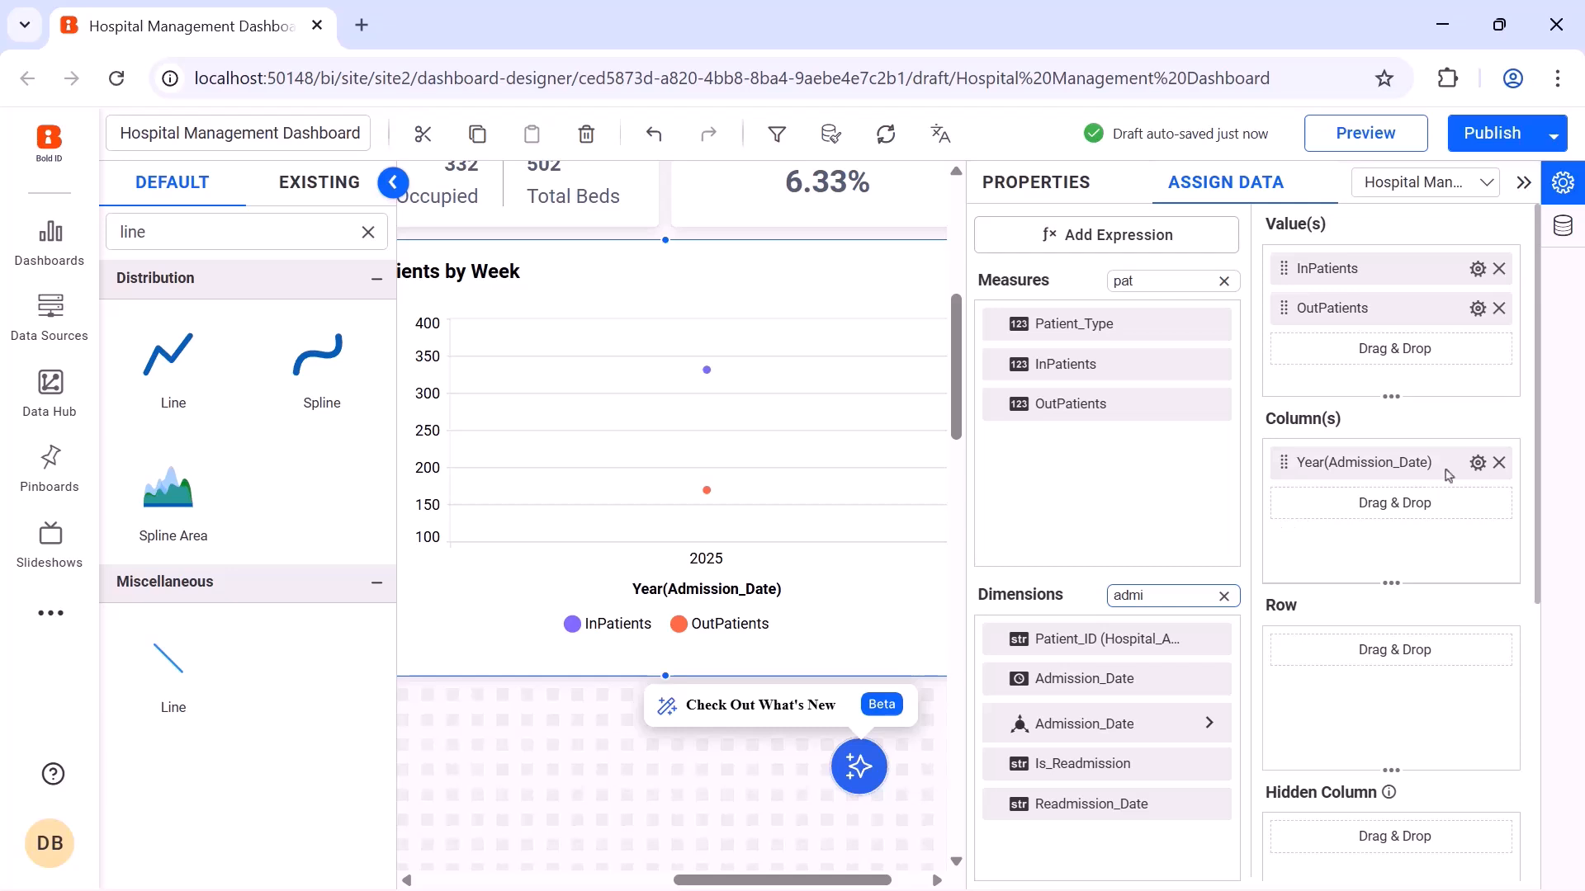
click(1478, 463)
click(1480, 464)
text(Week Year)
key(Return)
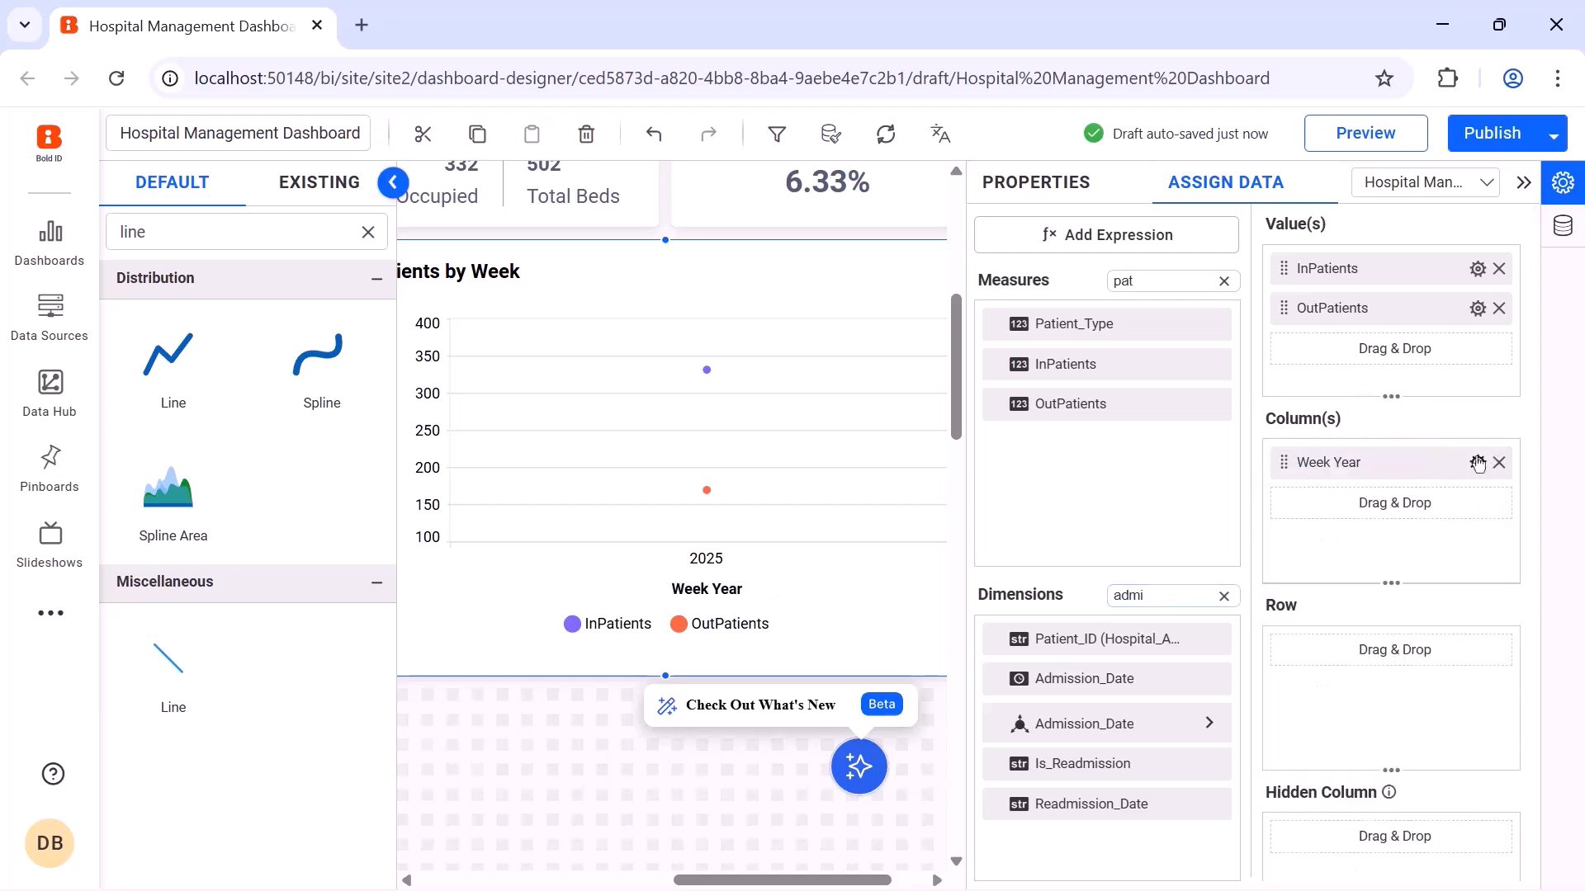
Change the date grouping of the Week Year column from year to week and year.
click(1478, 462)
mouse_move(1452, 767)
click(1154, 573)
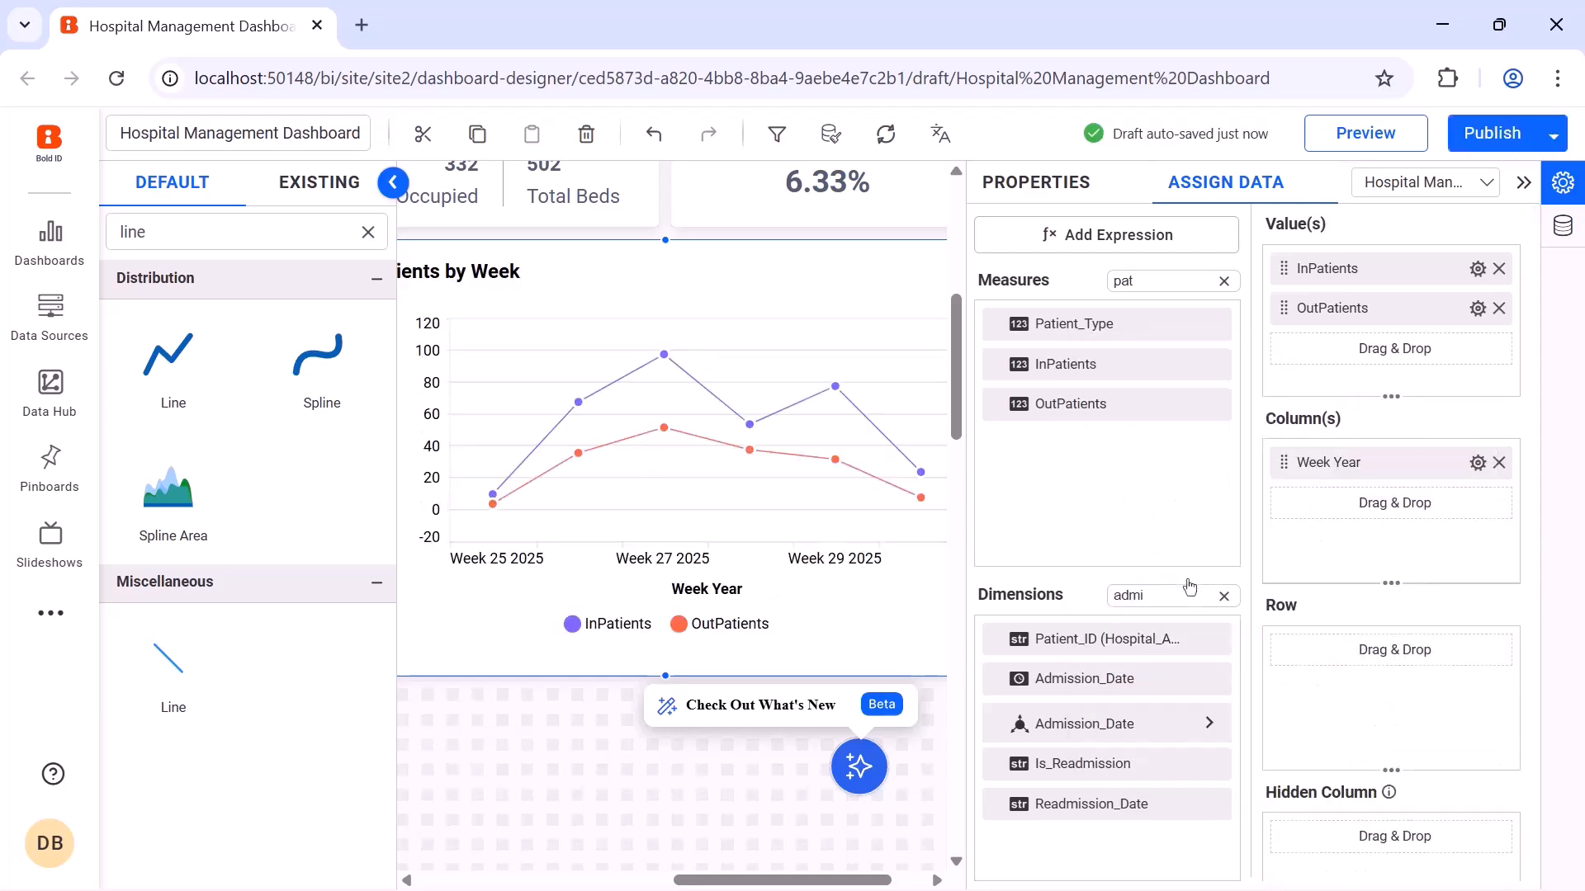
Enable animation and show value labels on the Patients by Week chart.
click(1046, 190)
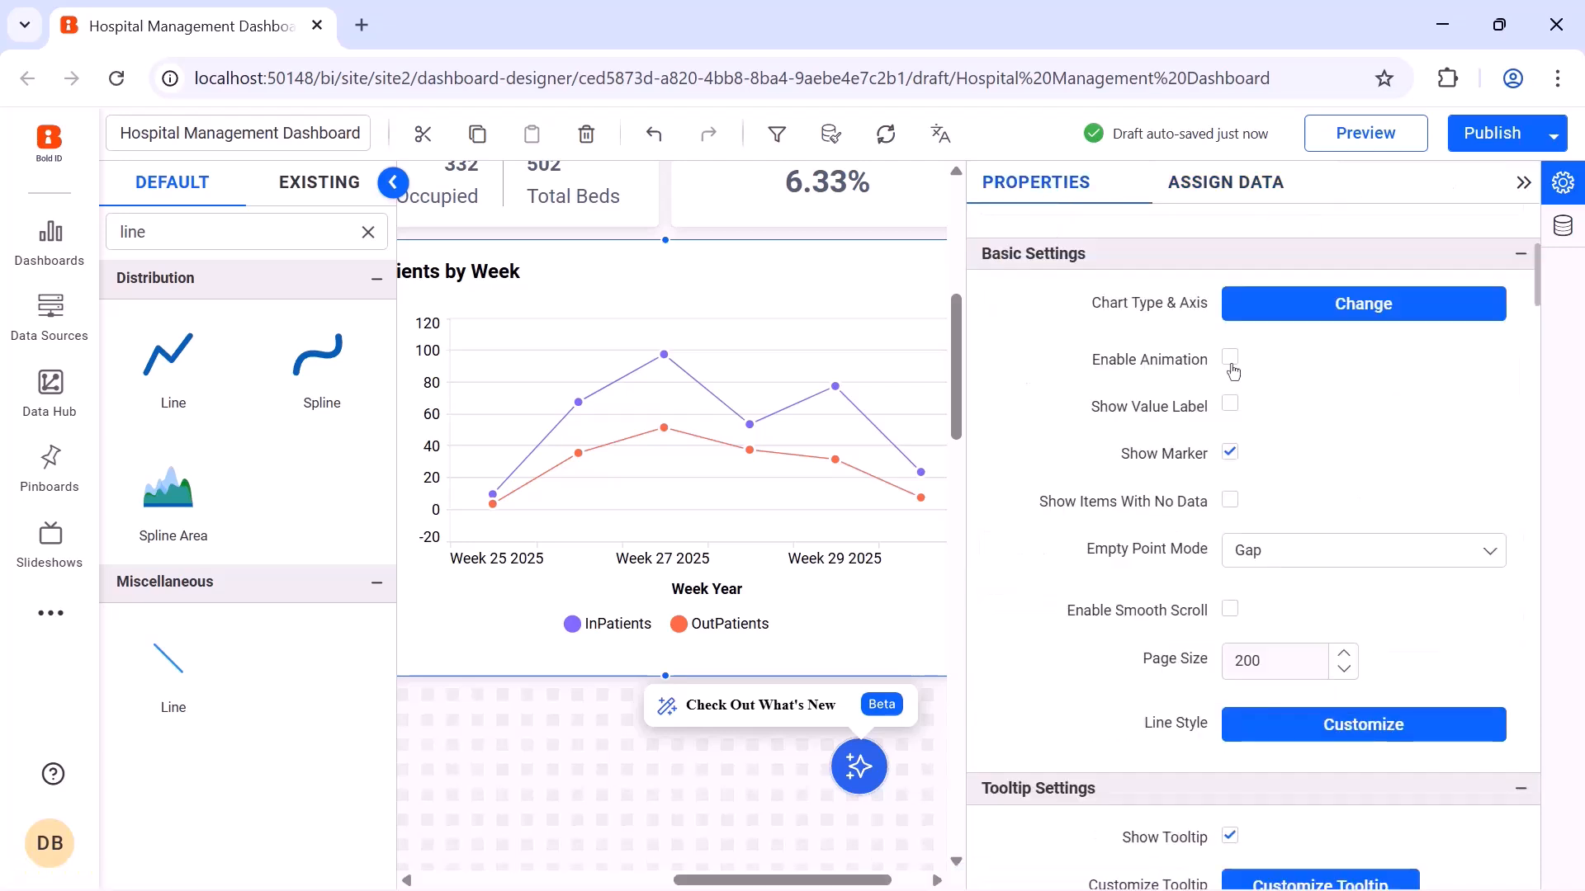
click(1230, 360)
click(1230, 406)
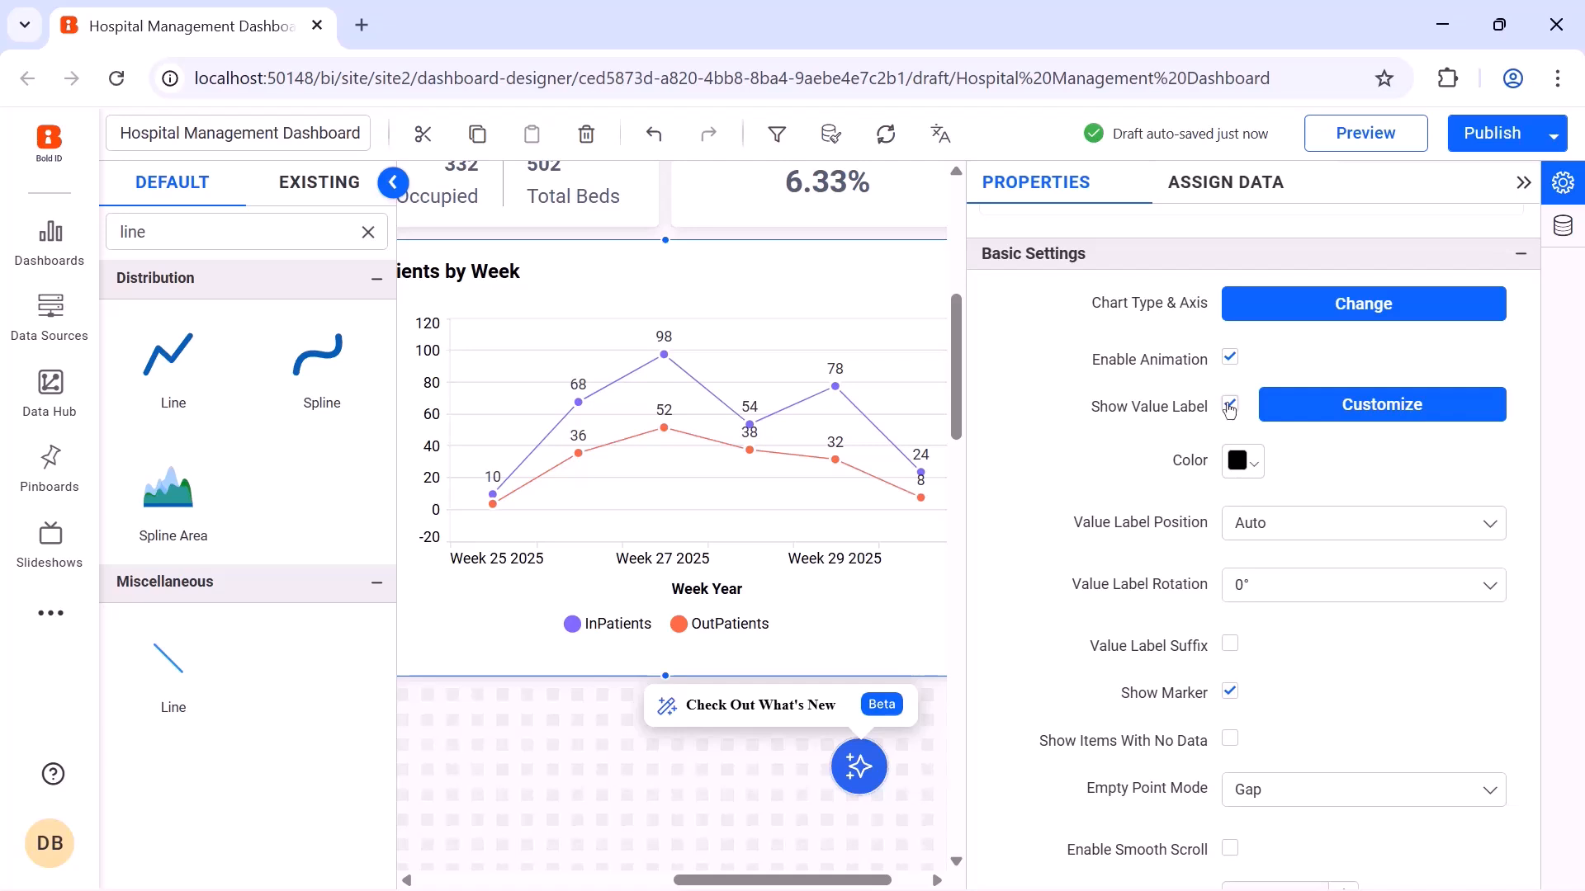
Enable the value label suffix for the line chart and set it to "Patient(s)".
click(1231, 646)
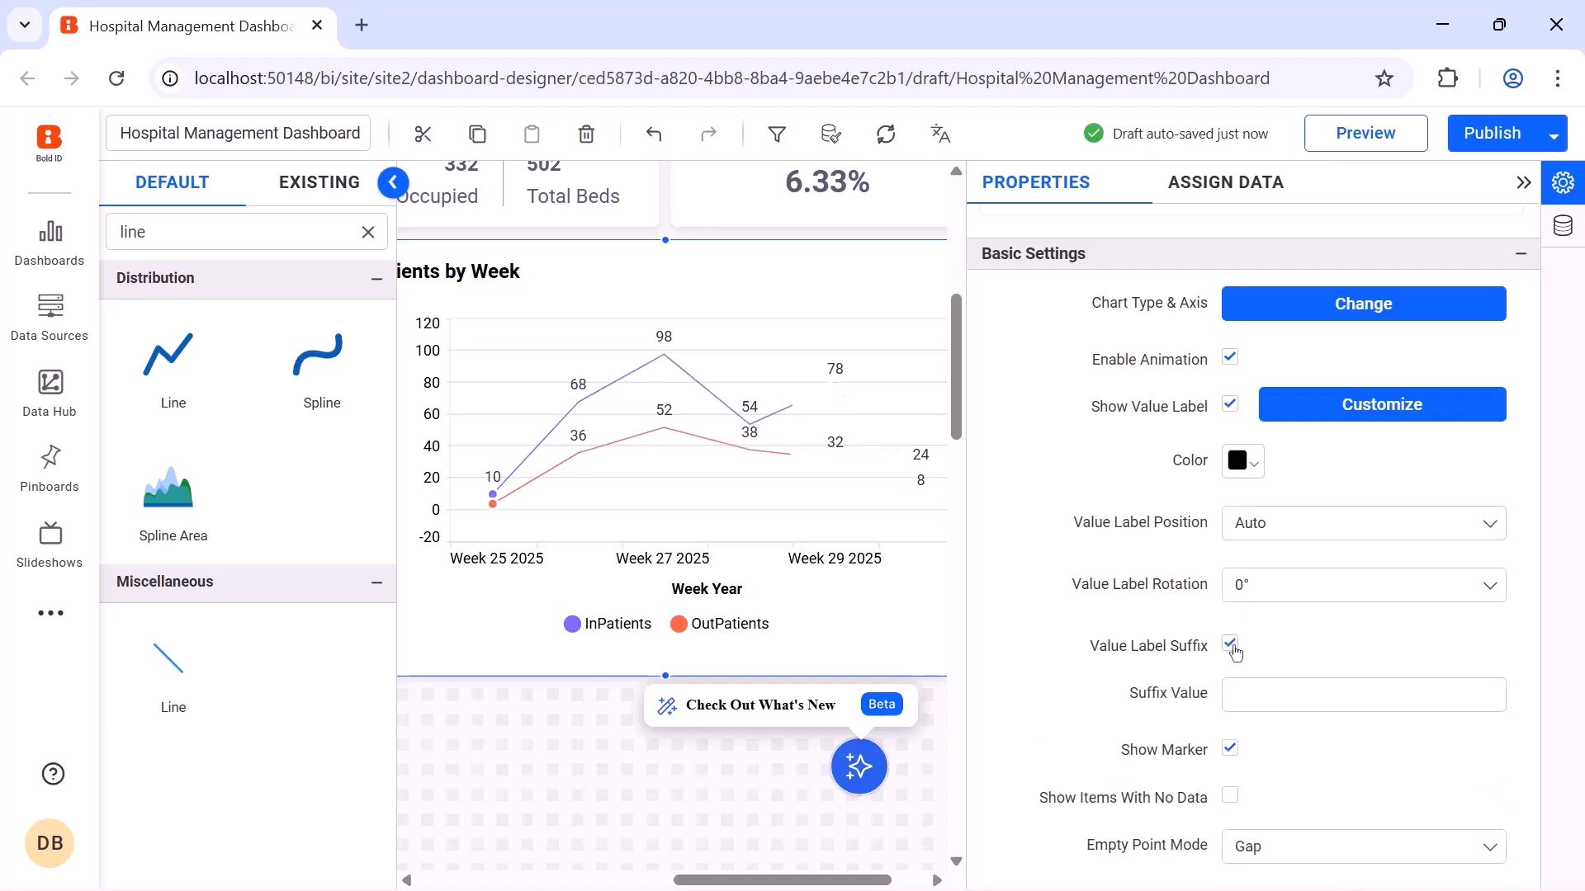
click(1256, 693)
text(Pa)
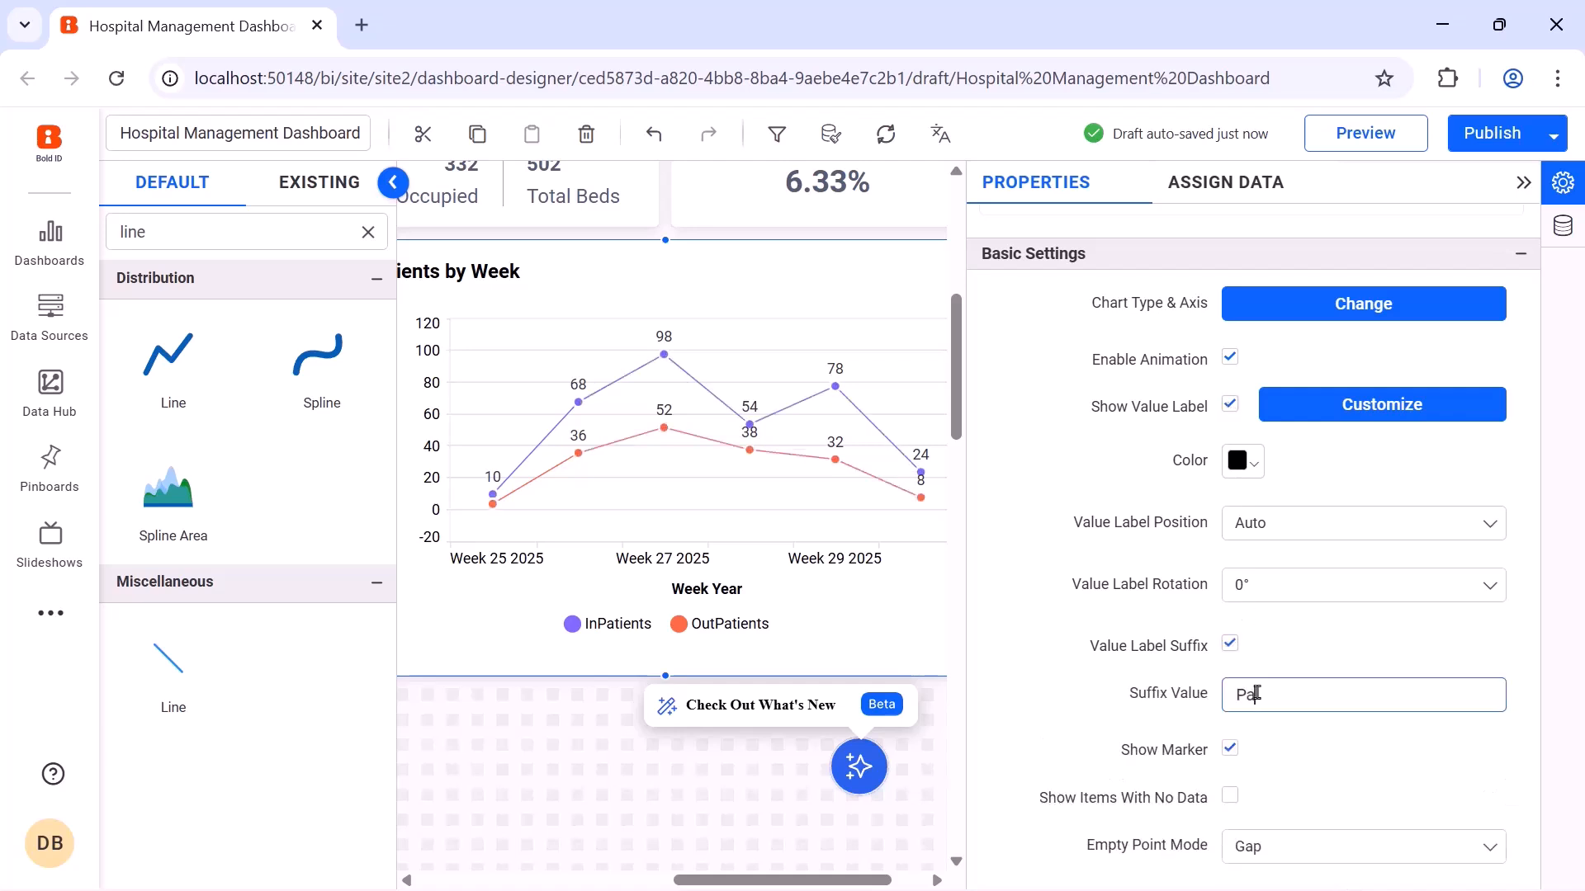
text(tient(s))
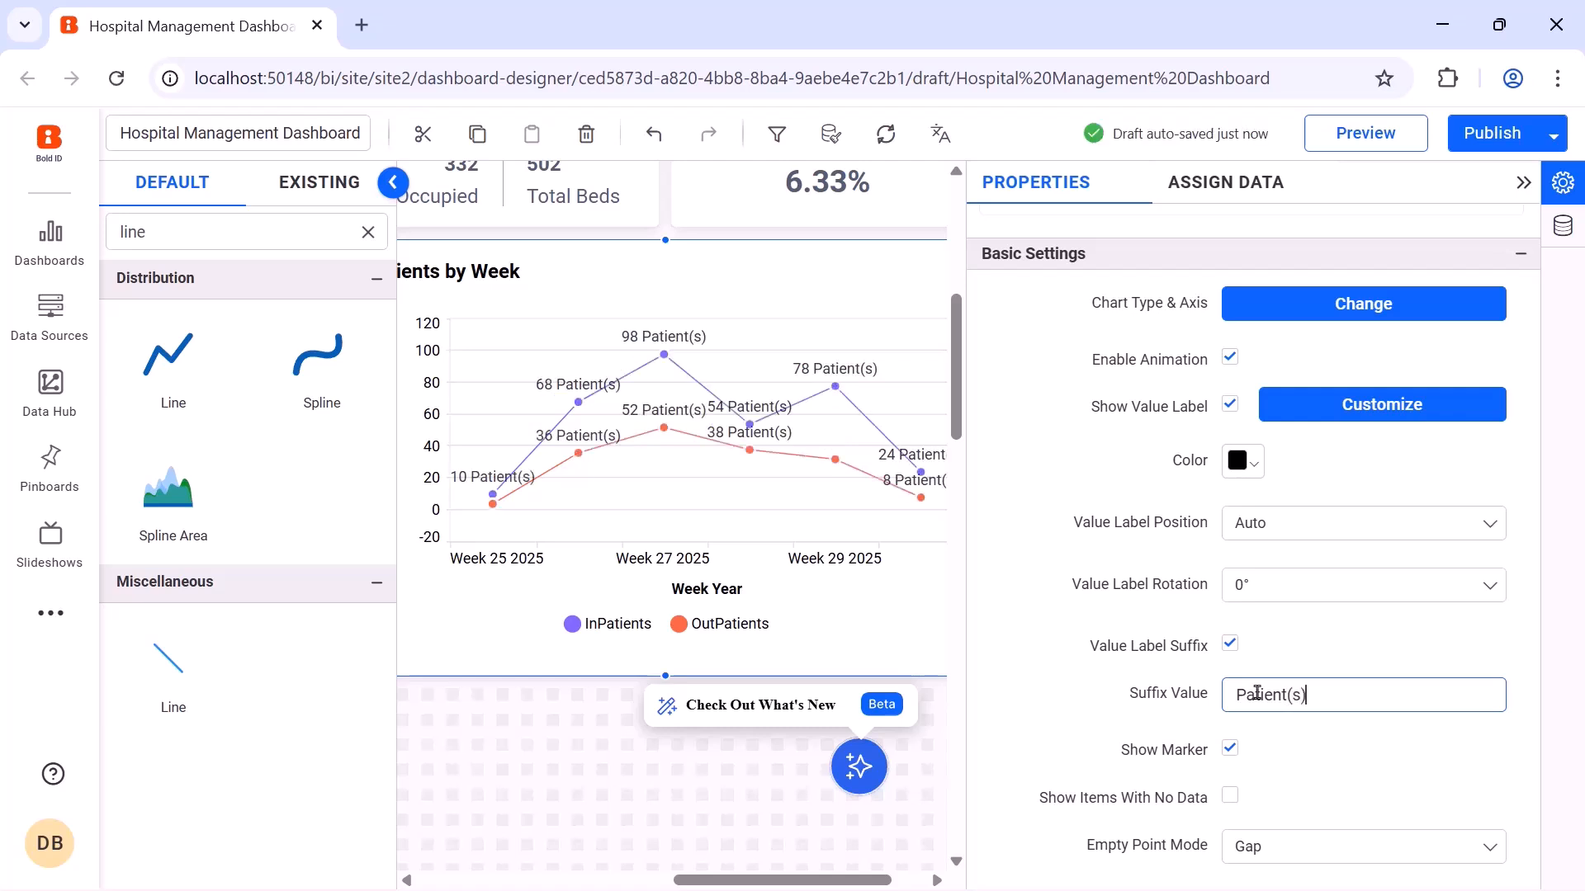
Set the legend position of the Patients by Week chart to Top.
scroll(1262, 491, down, 5)
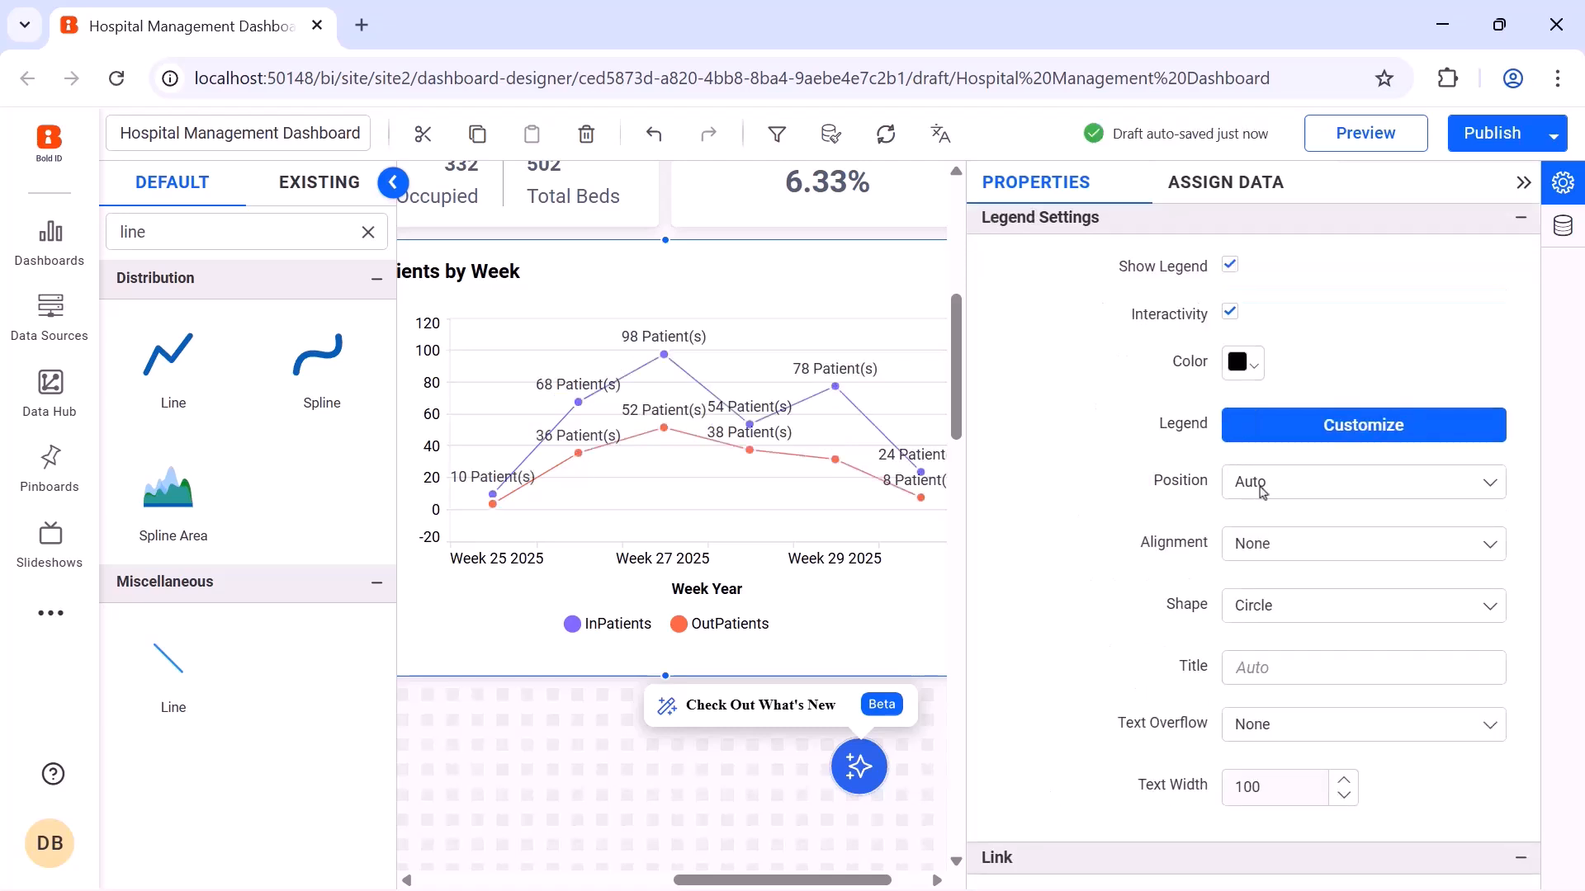
click(1262, 487)
click(1265, 563)
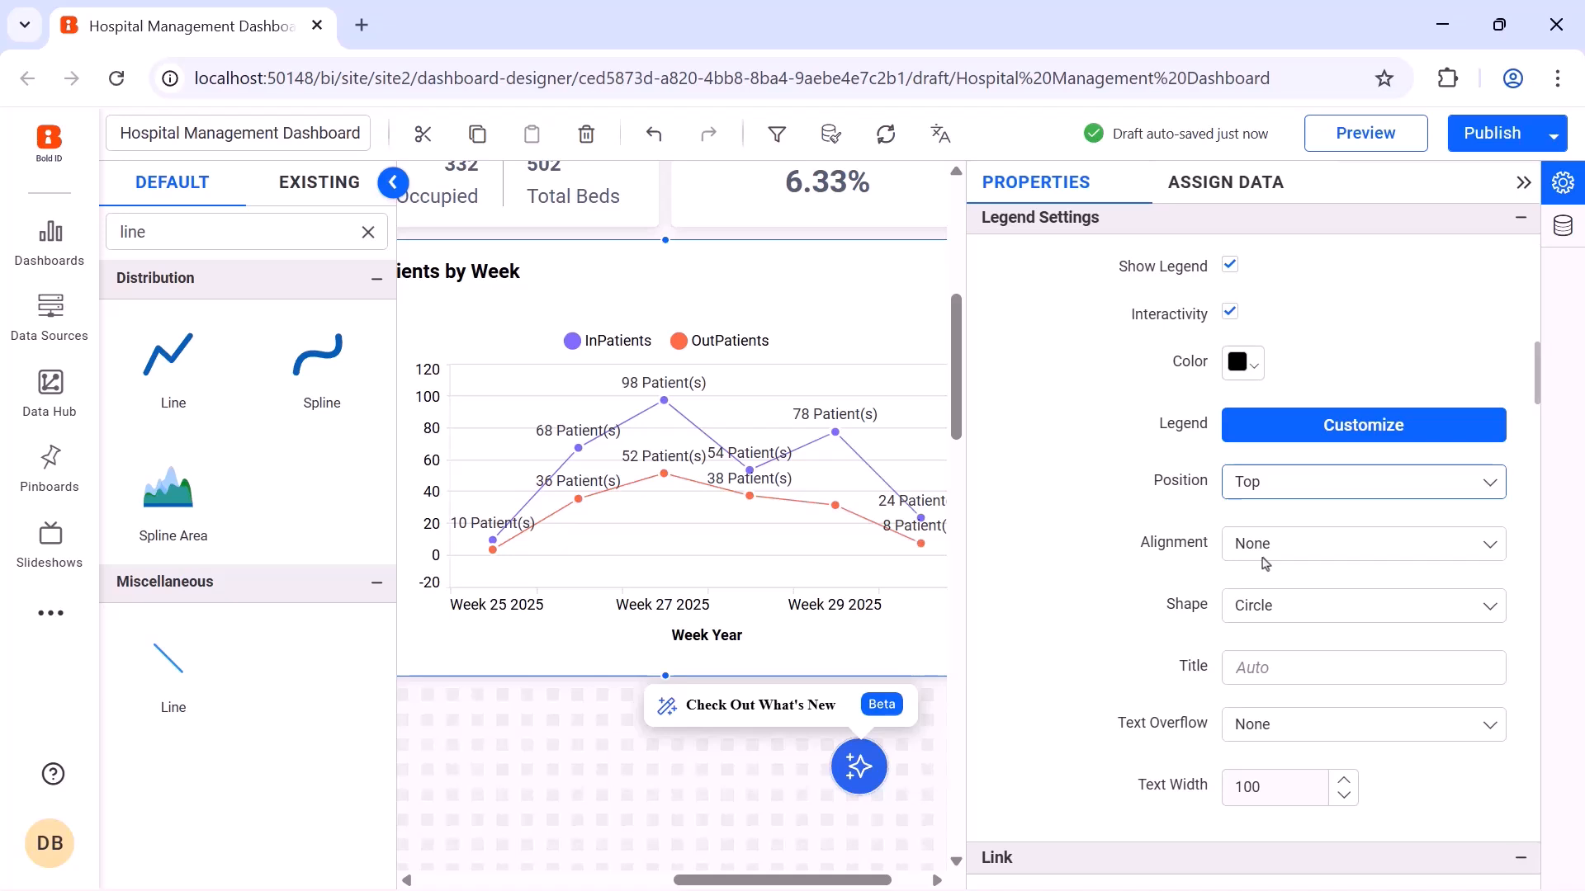
Set the legend shape of the Patients by Week chart to Series Type.
click(1265, 607)
click(1268, 675)
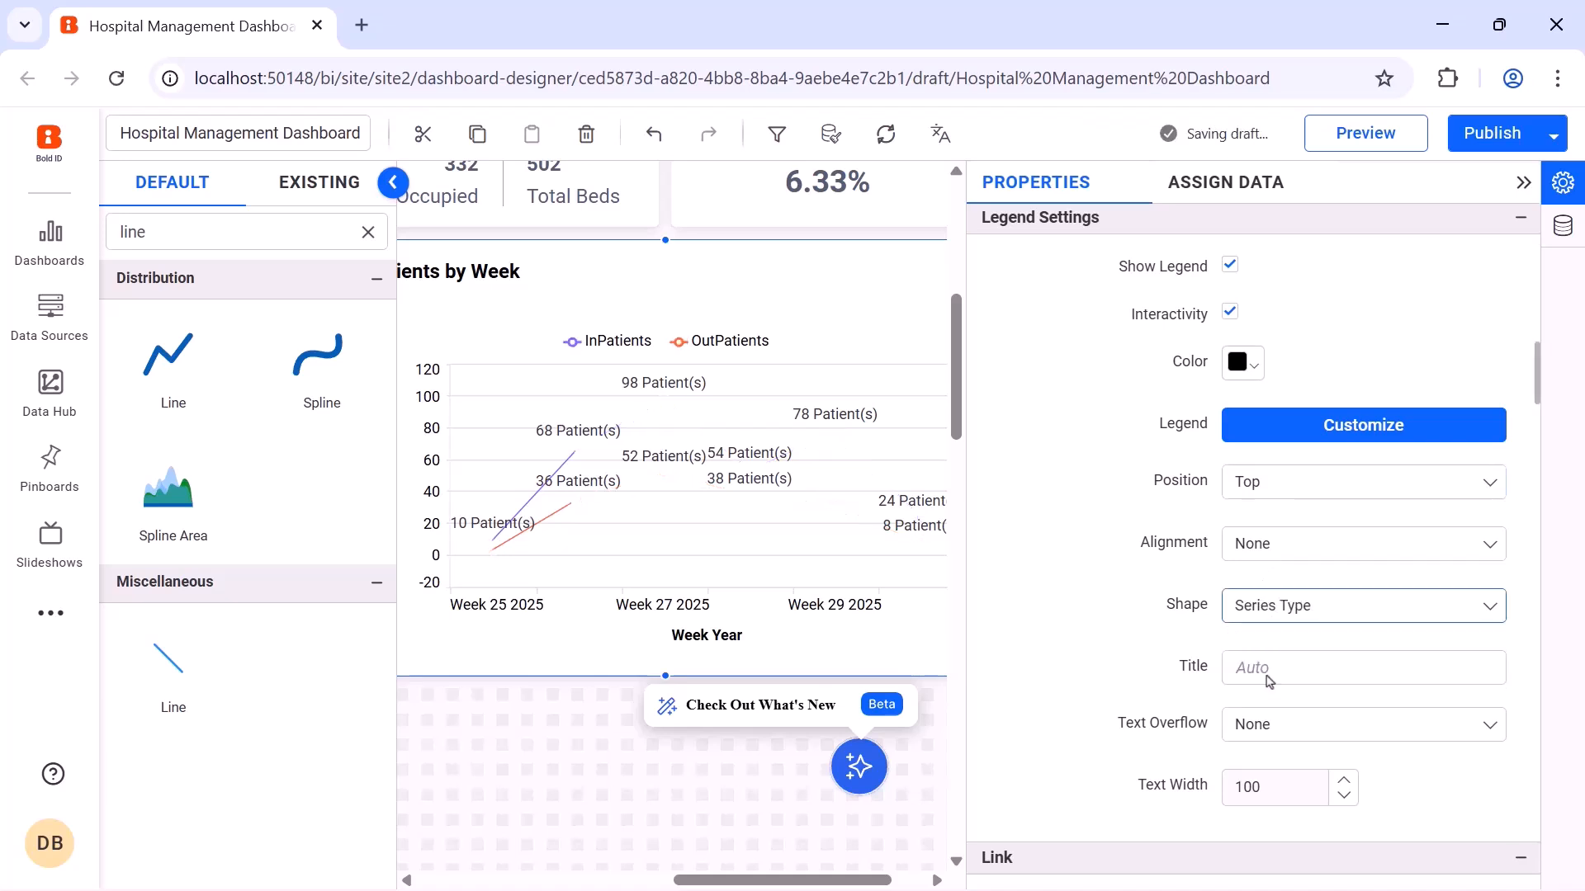
Hide the category and primary value axis titles and set the category axis label overflow mode to Hide.
scroll(1268, 681, down, 10)
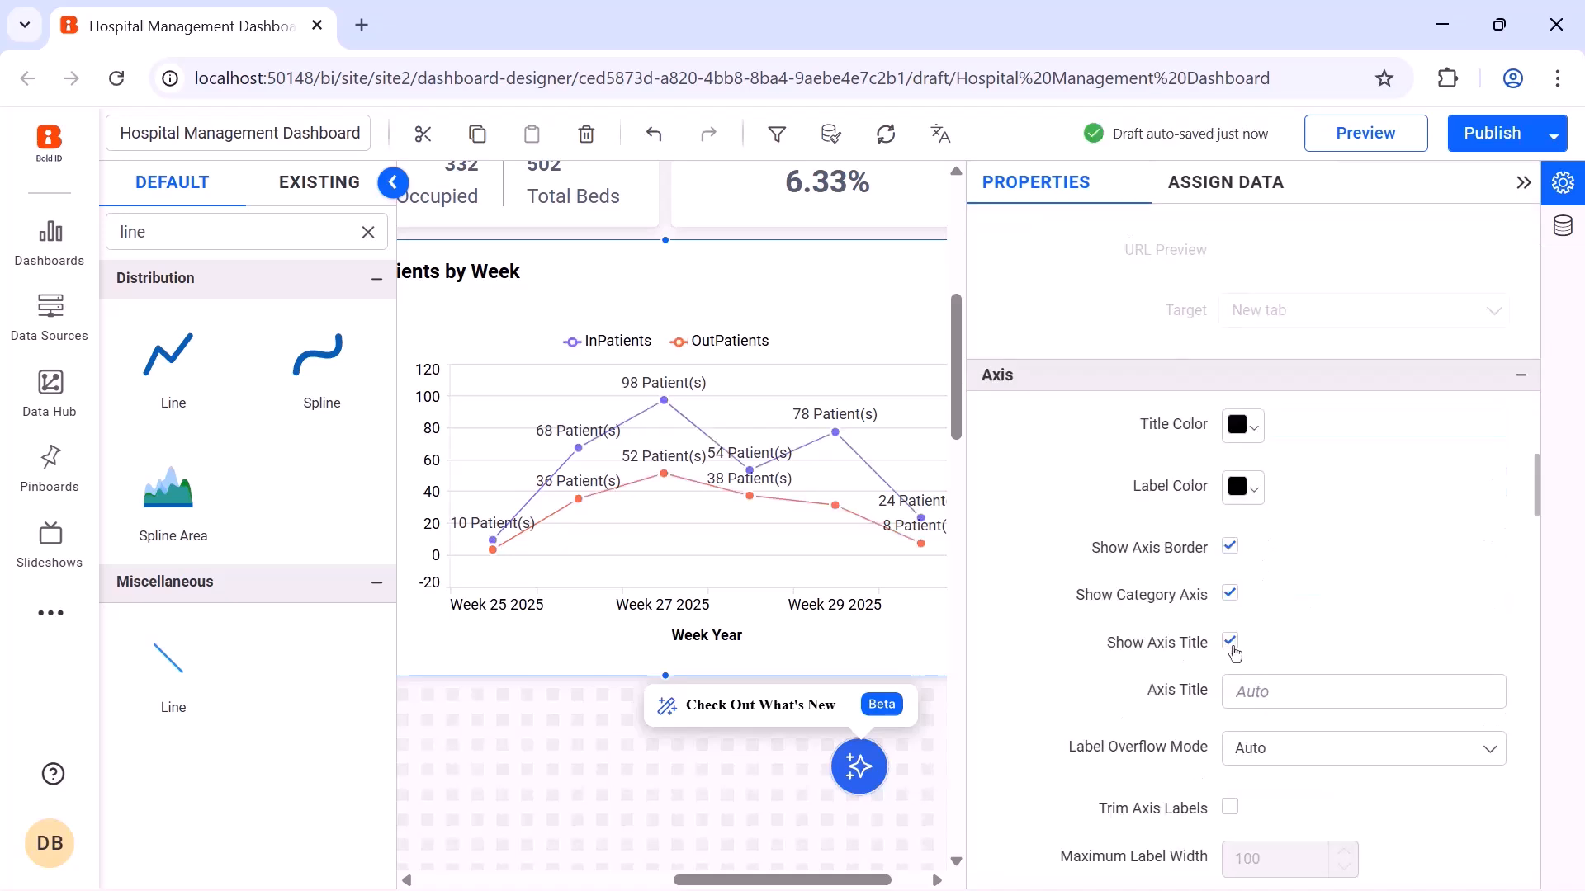
click(1230, 636)
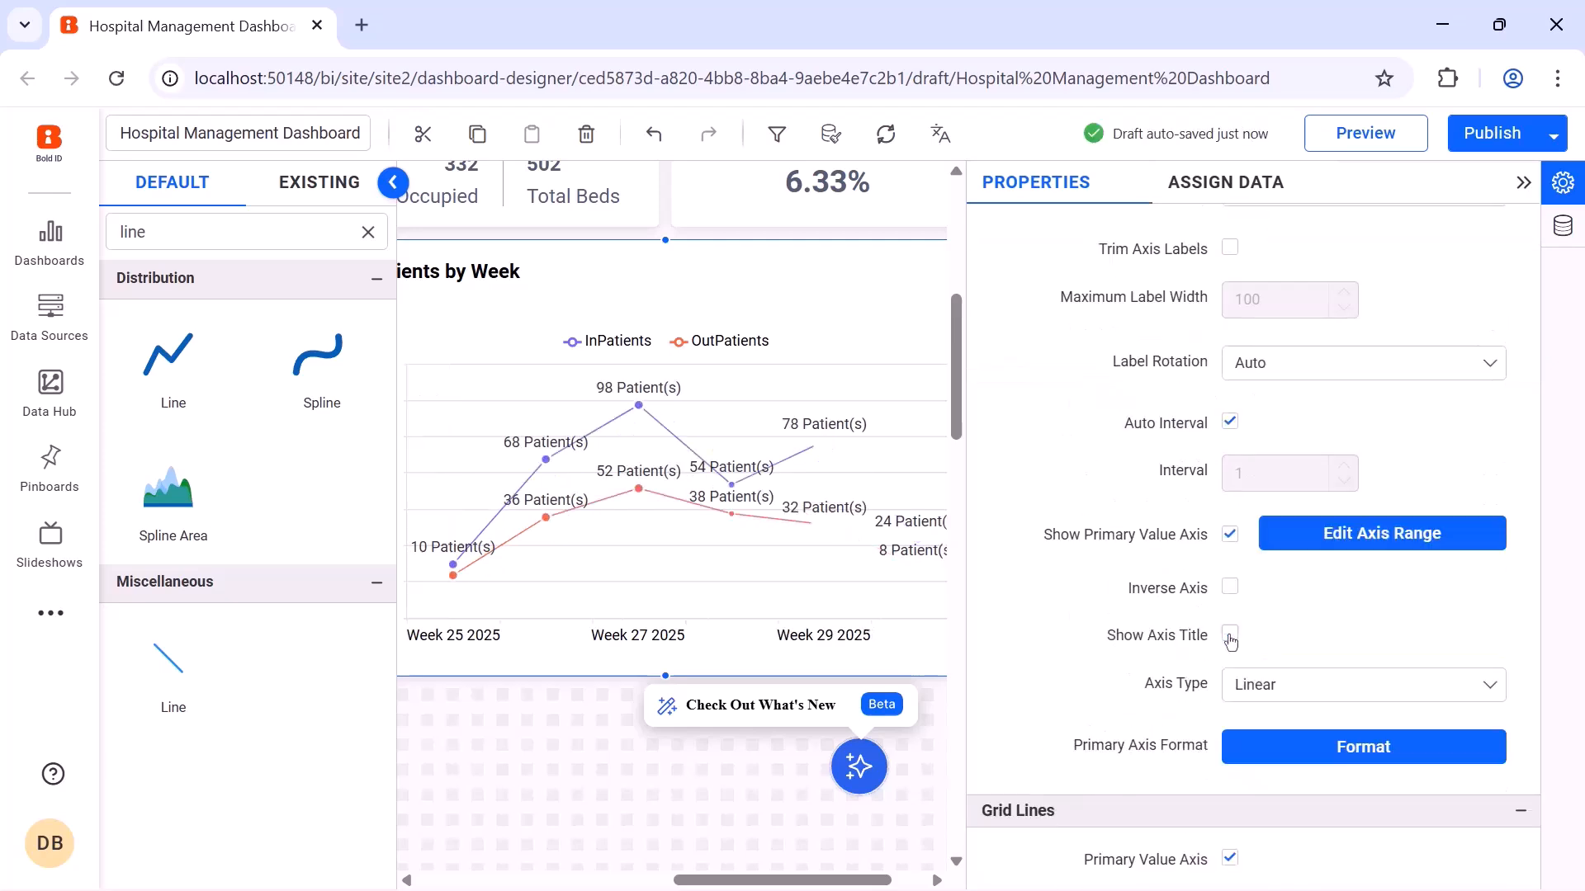
scroll(1351, 257, up, 1)
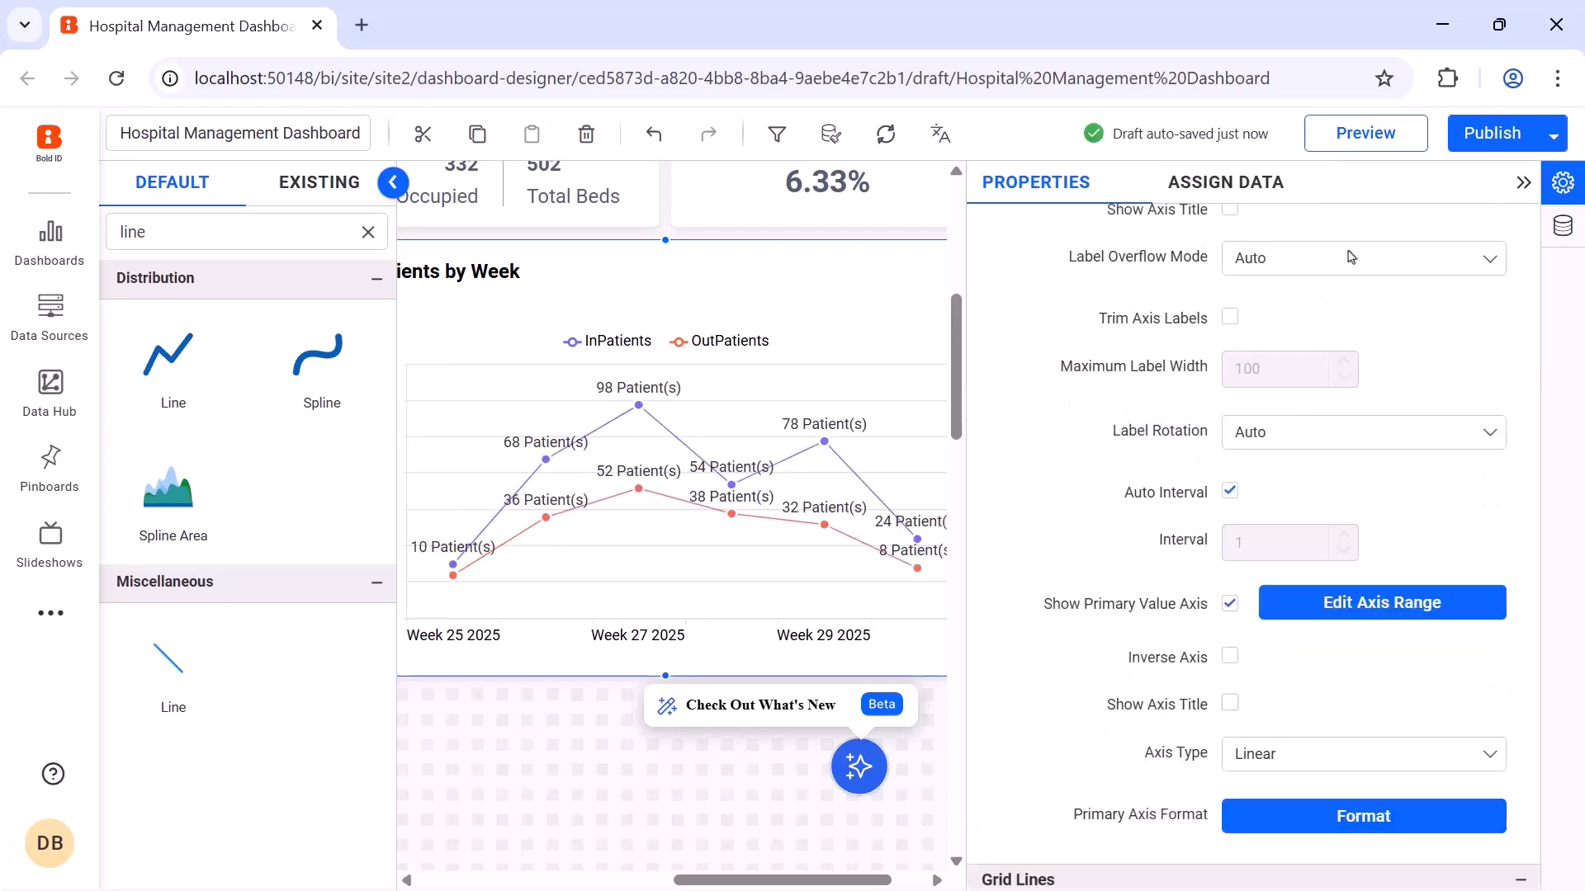
click(1351, 257)
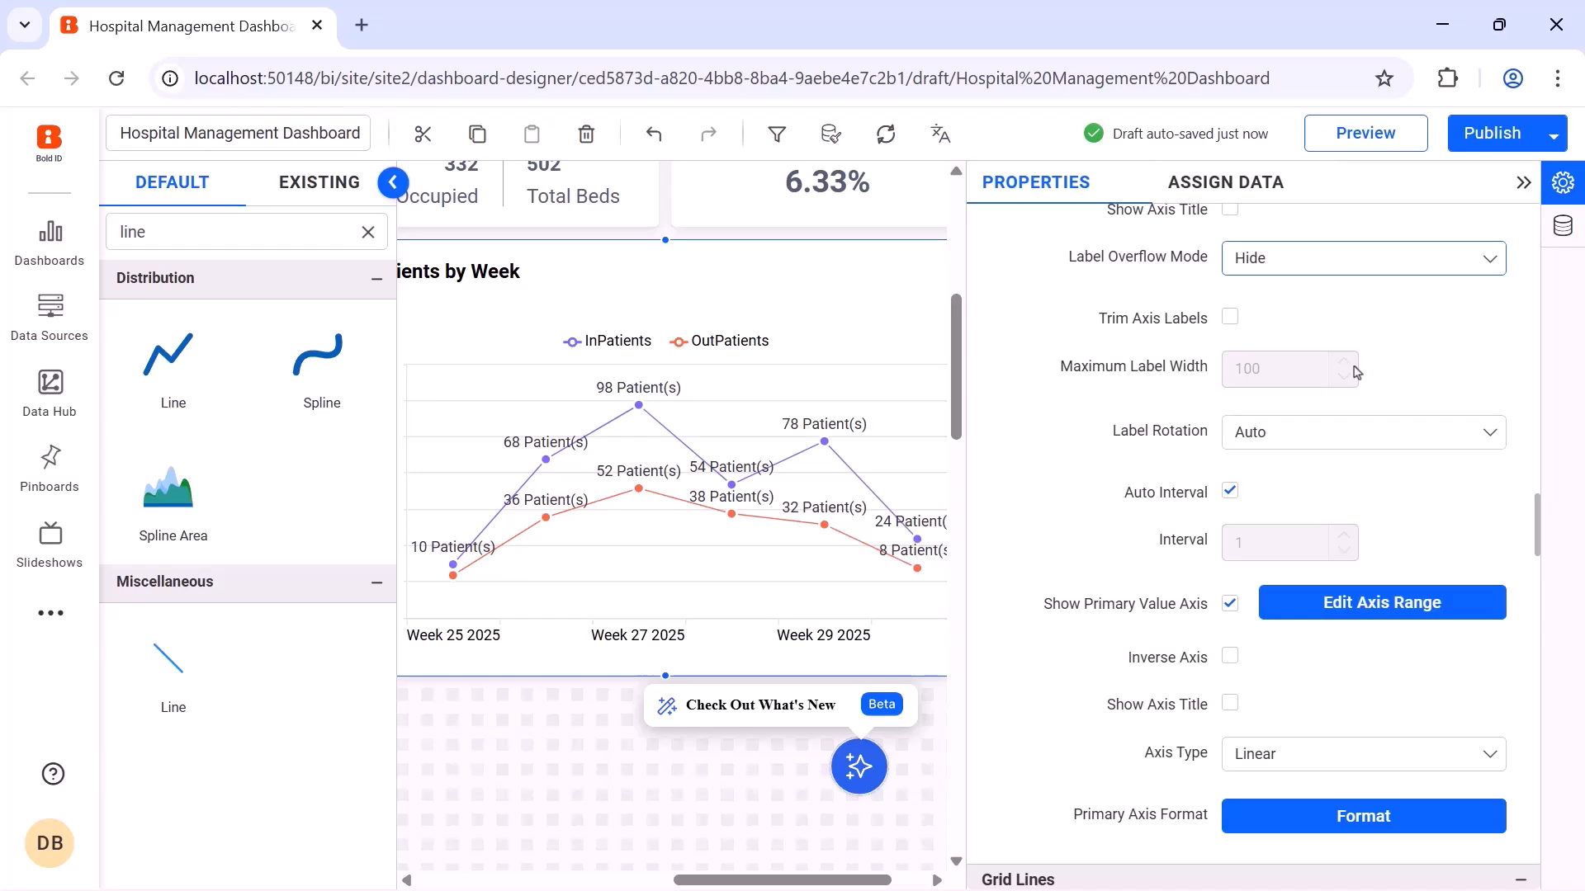
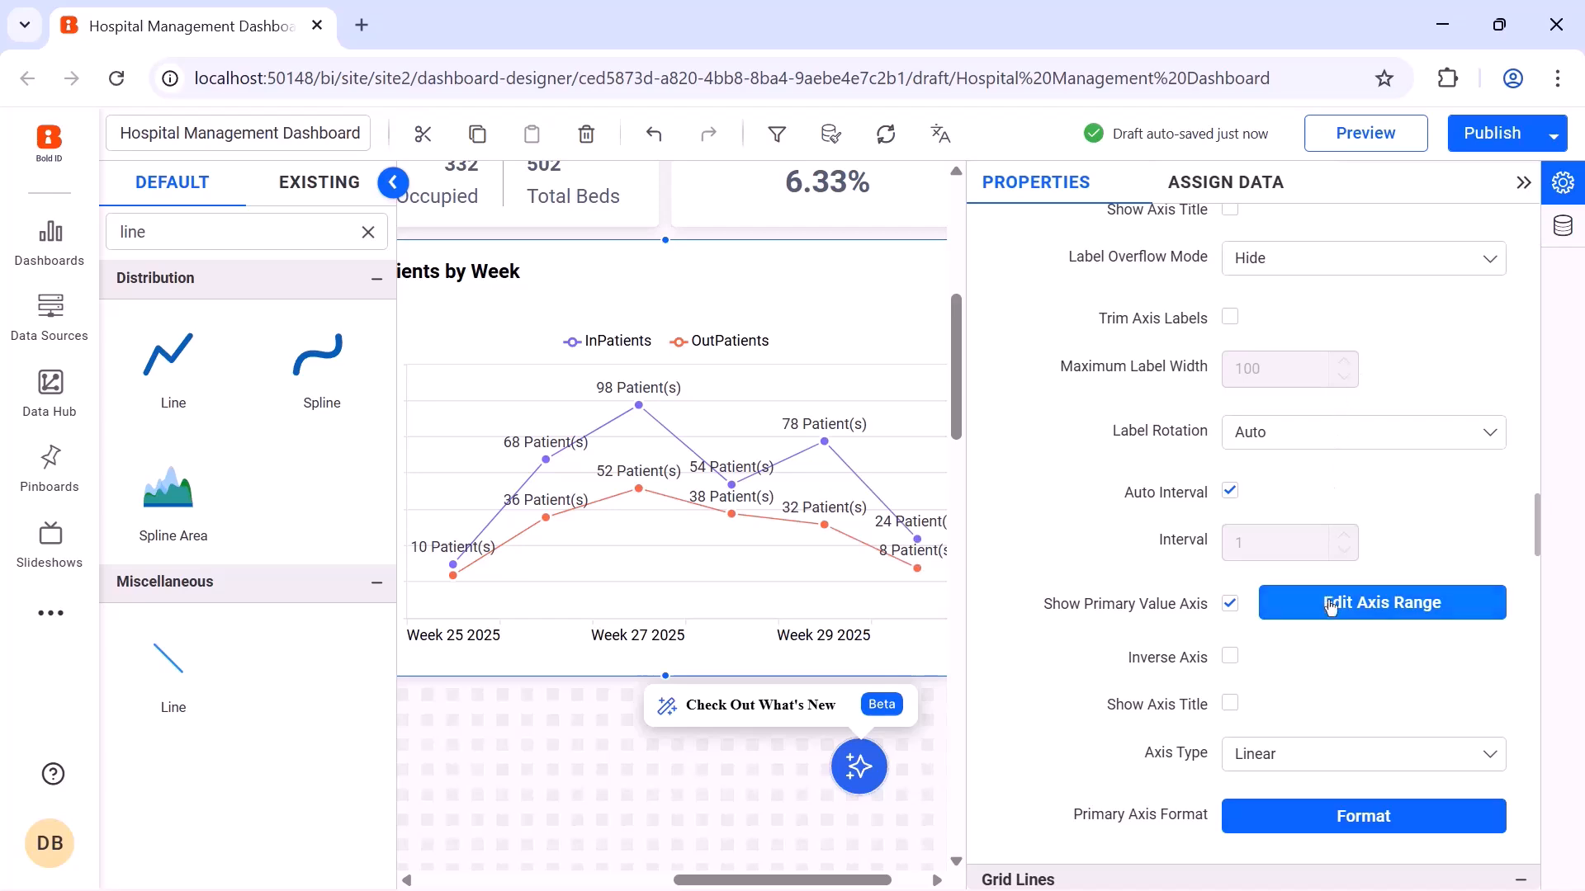
Set the primary value axis minimum to 0 and show the category axis grid lines.
click(1331, 605)
text(0)
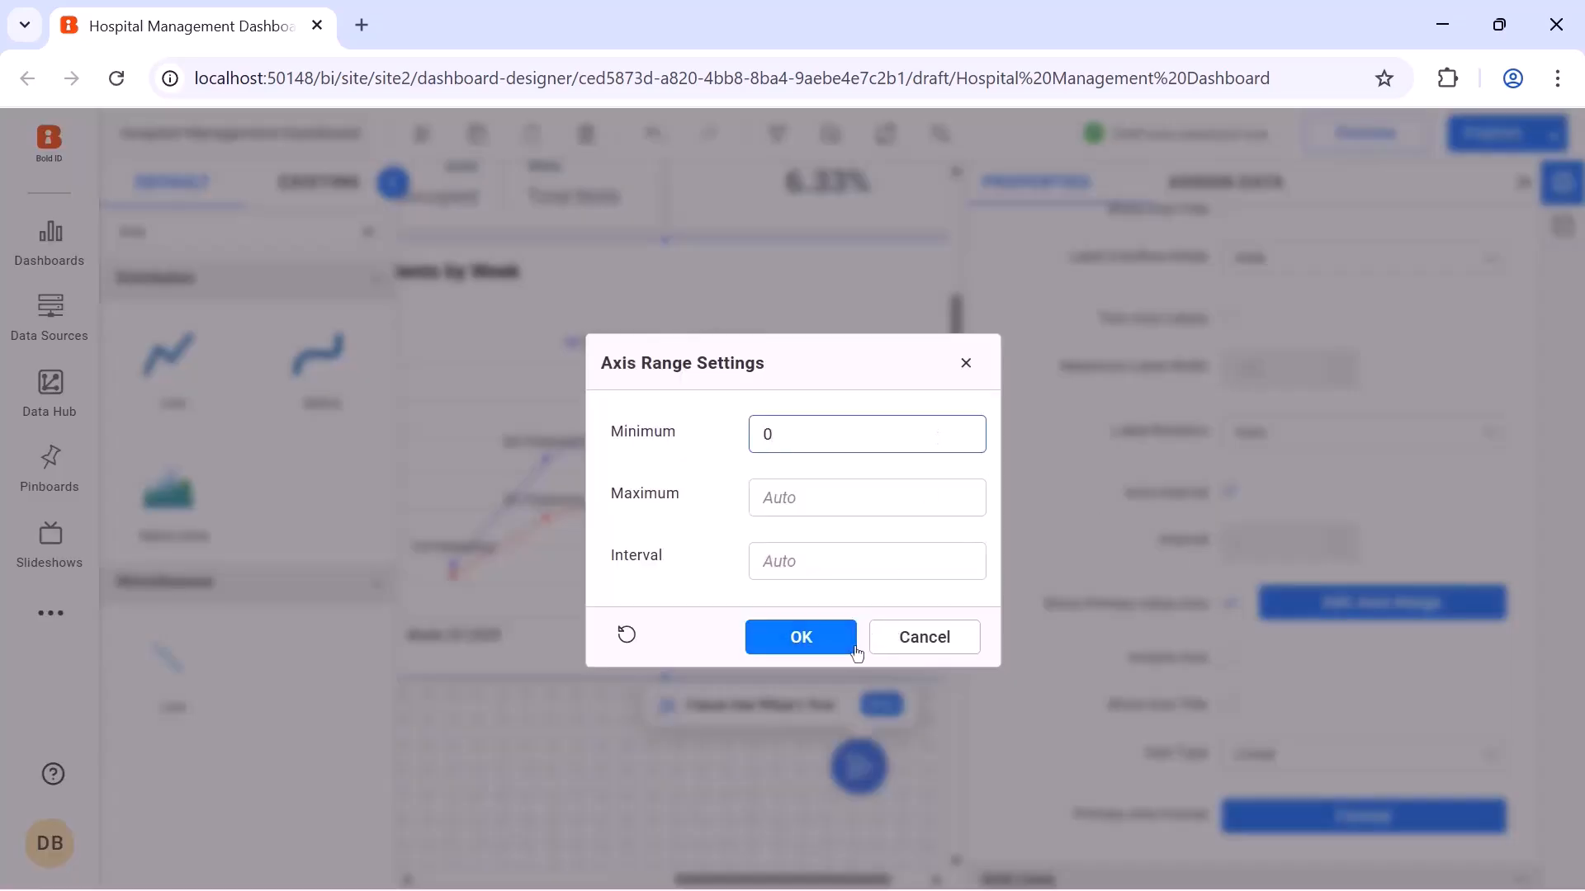
click(845, 648)
scroll(1231, 671, down, 4)
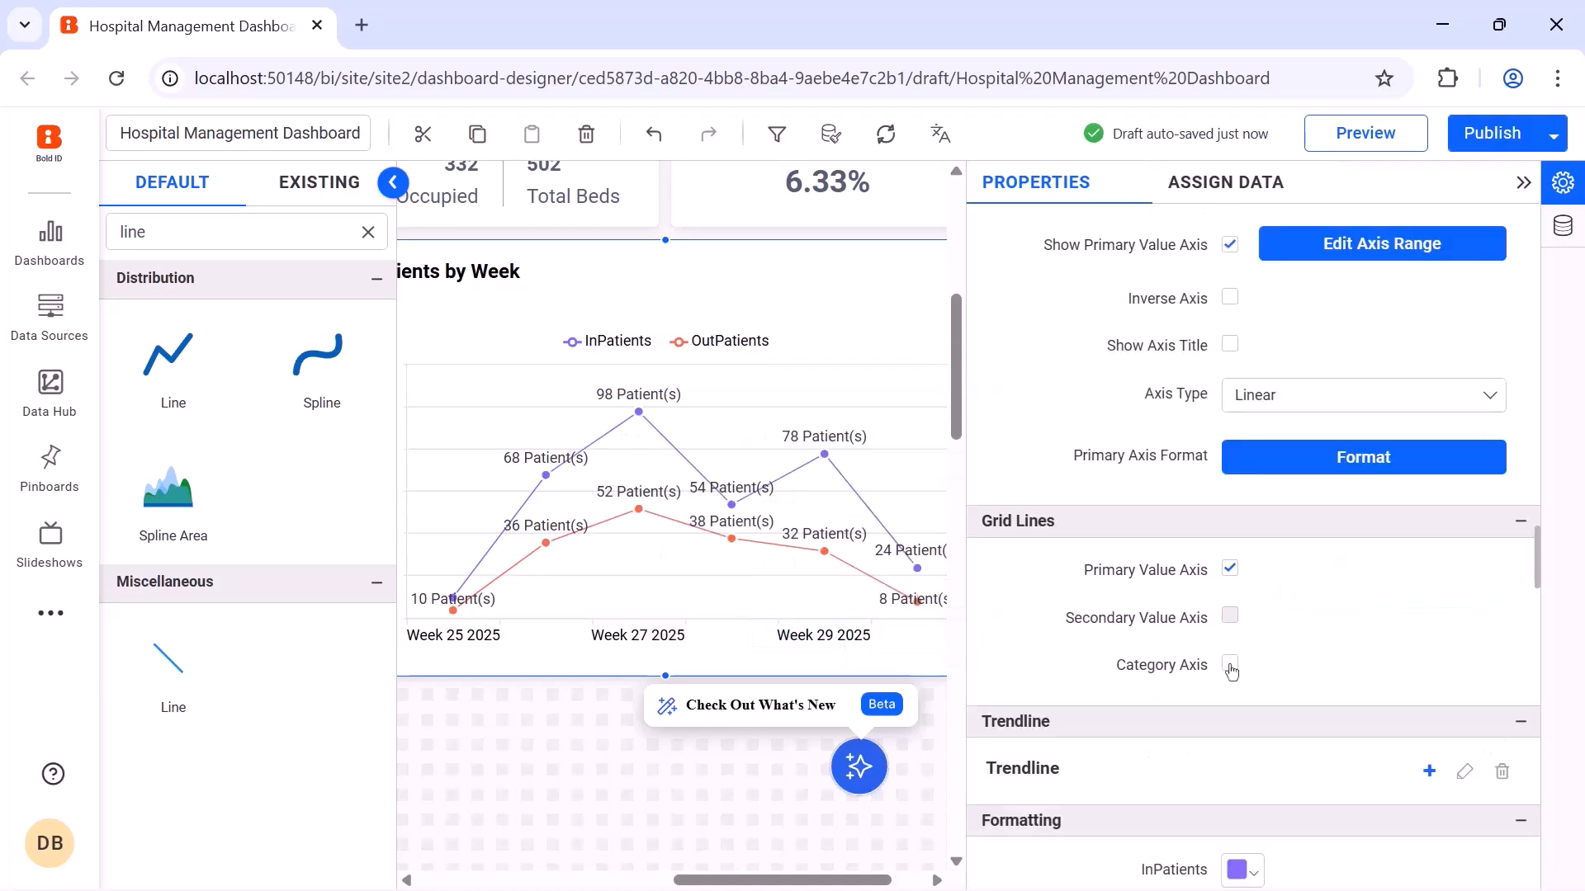
click(1230, 665)
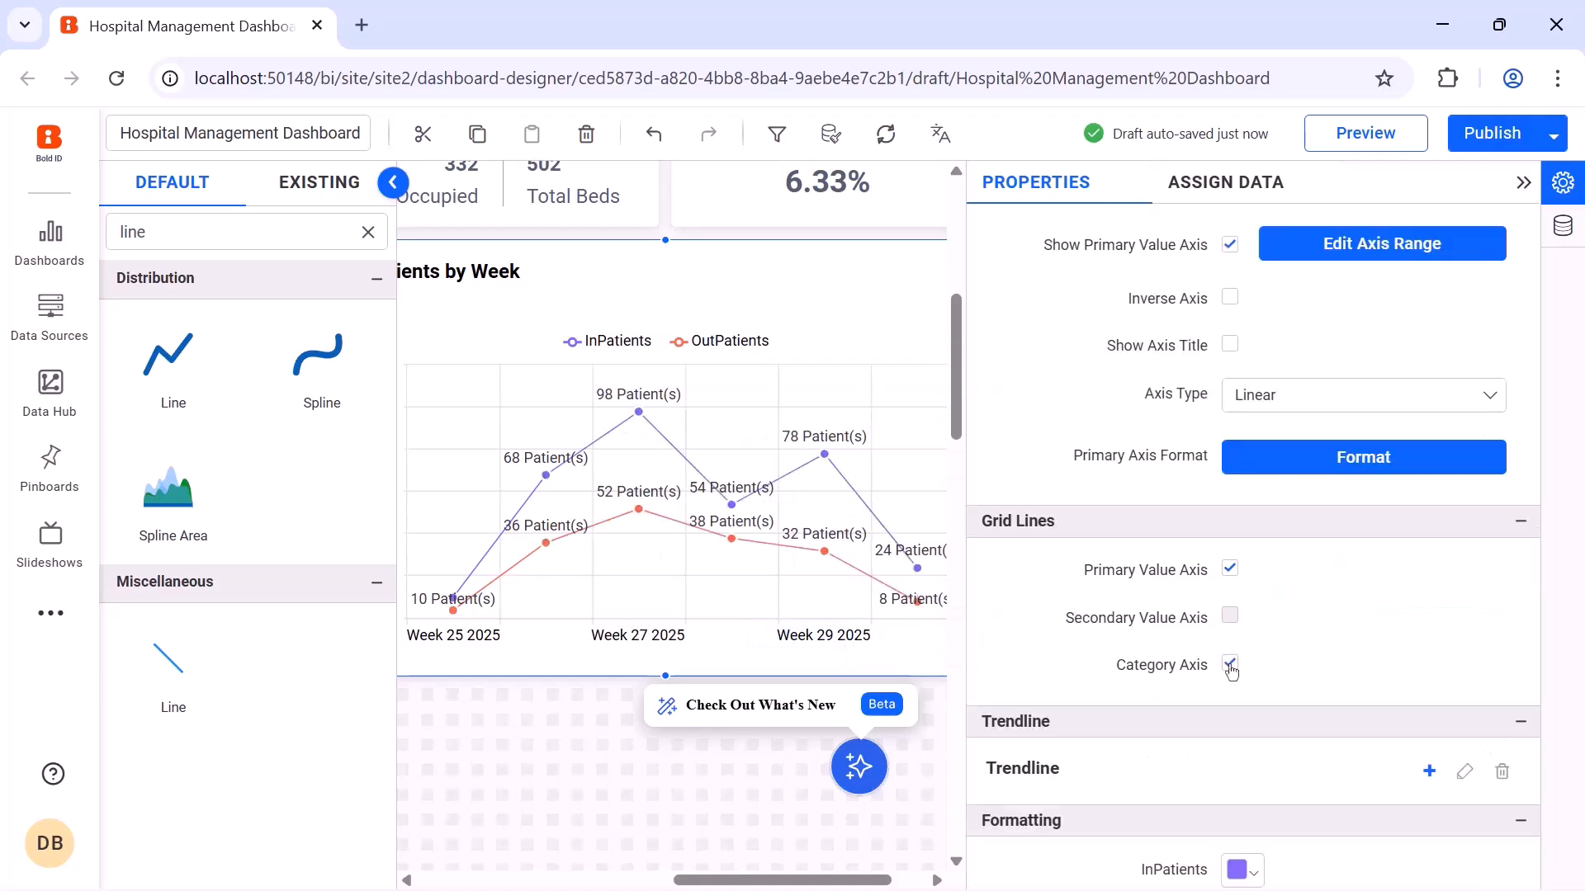
Set the InPatients series color to rgba(86,78,148,1).
scroll(1238, 602, down, 4)
click(1253, 533)
drag(1326, 810, 1430, 813)
text(86,78,148,1)
click(1384, 855)
Set the OutPatients series color to rgba(185,0,93,1).
click(1242, 576)
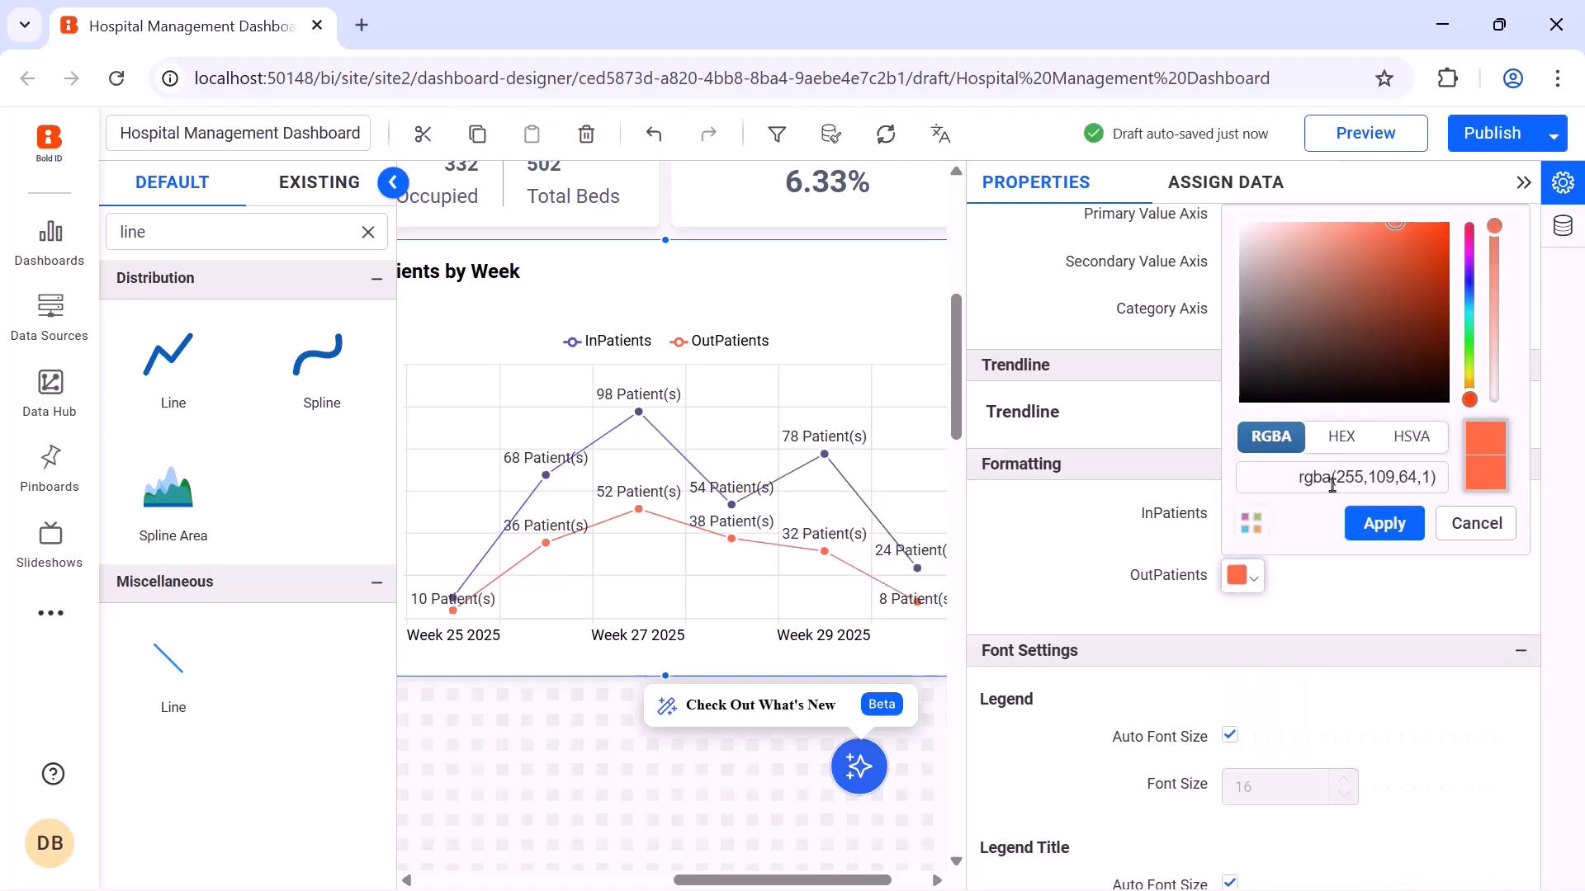
drag(1346, 477, 1433, 477)
text(185,0,93,1)
click(1384, 523)
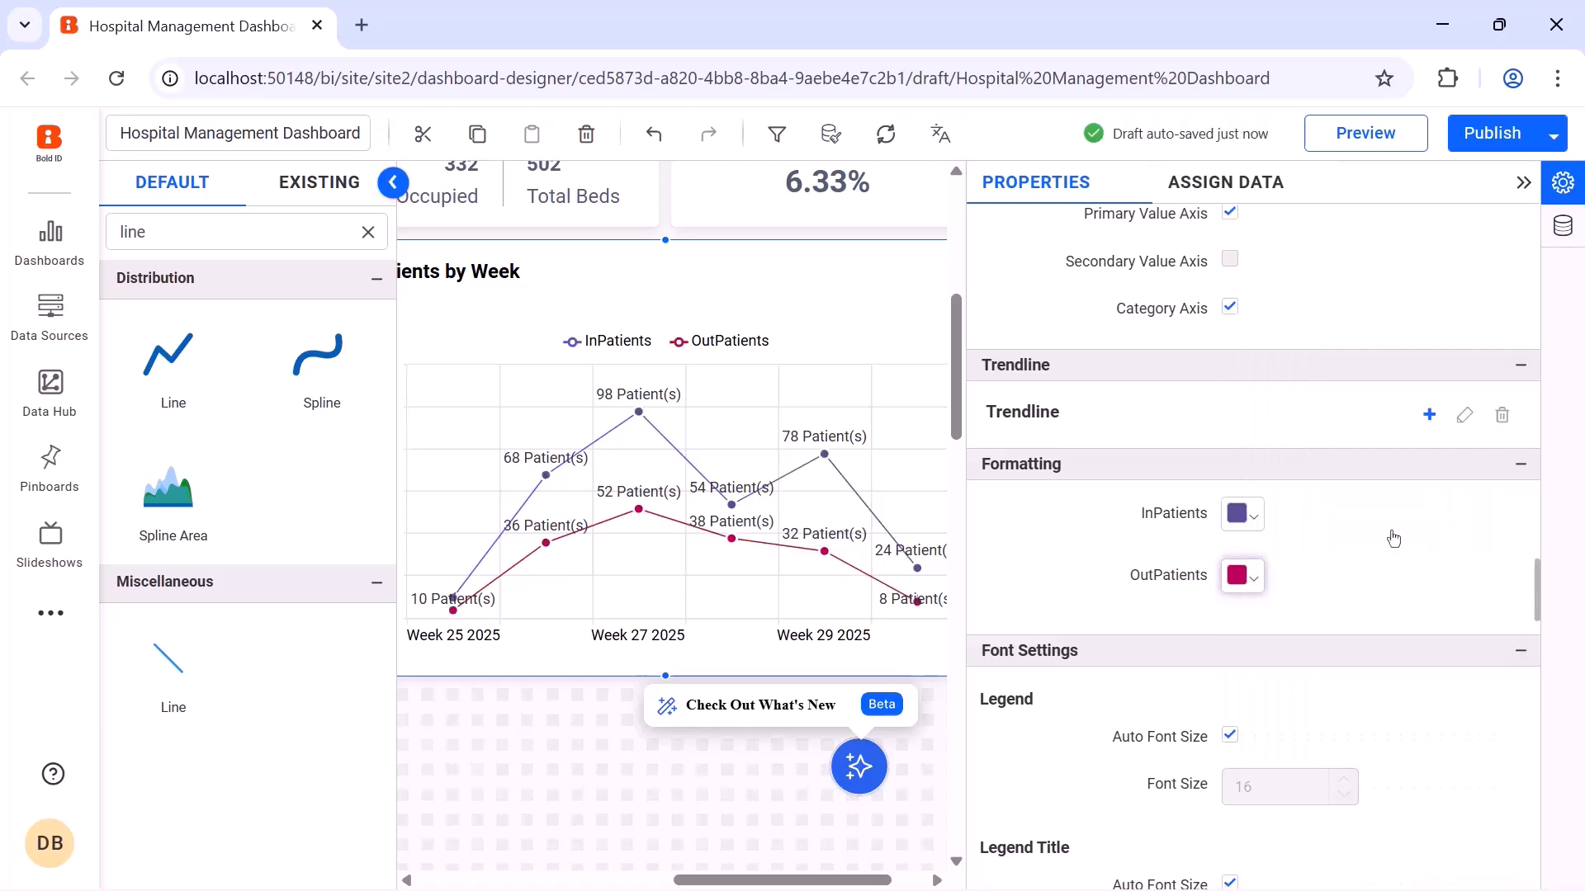
Turn off auto font size for the chart's legend and legend title, and set the legend font size to 12.
scroll(1227, 311, down, 5)
click(1229, 306)
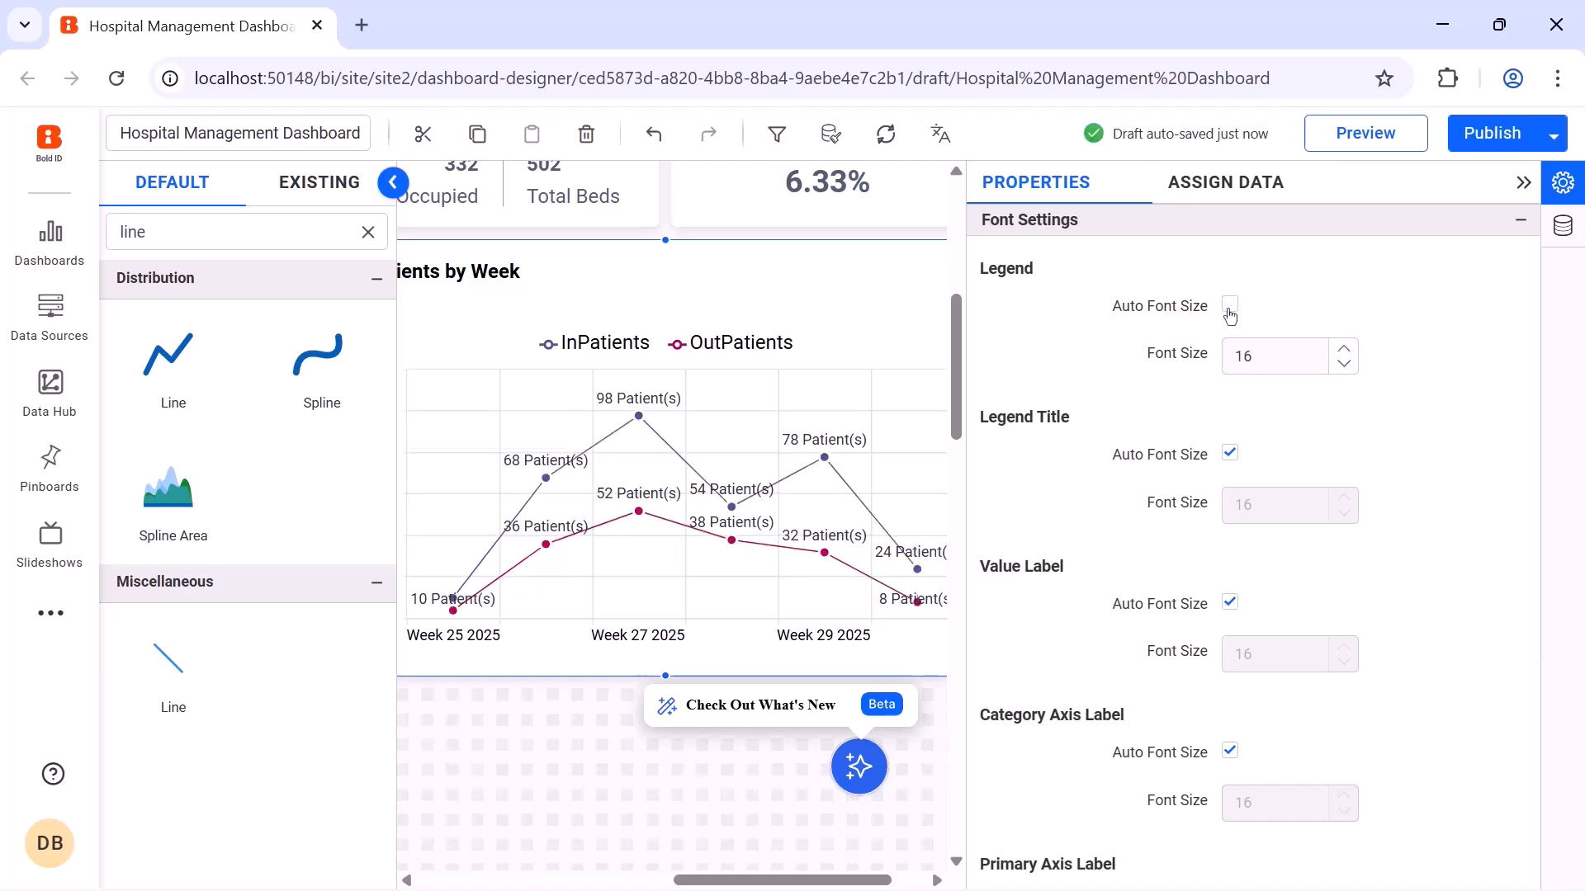
click(1269, 348)
key(BackSpace)
click(1229, 453)
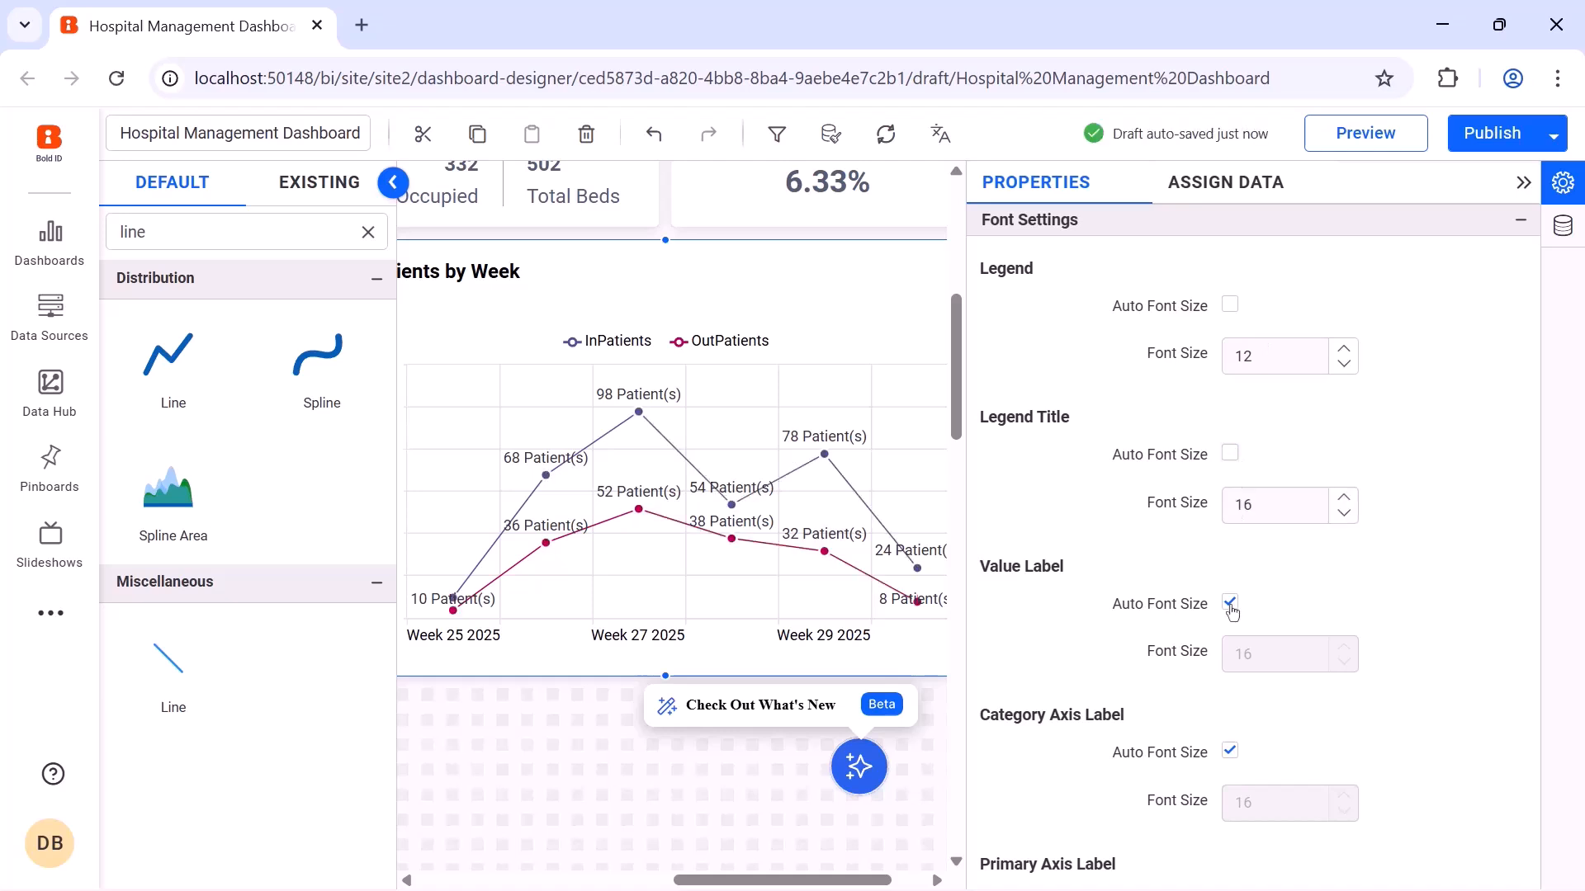
Turn off auto font size for the value labels and set their font size to 12.
click(1229, 603)
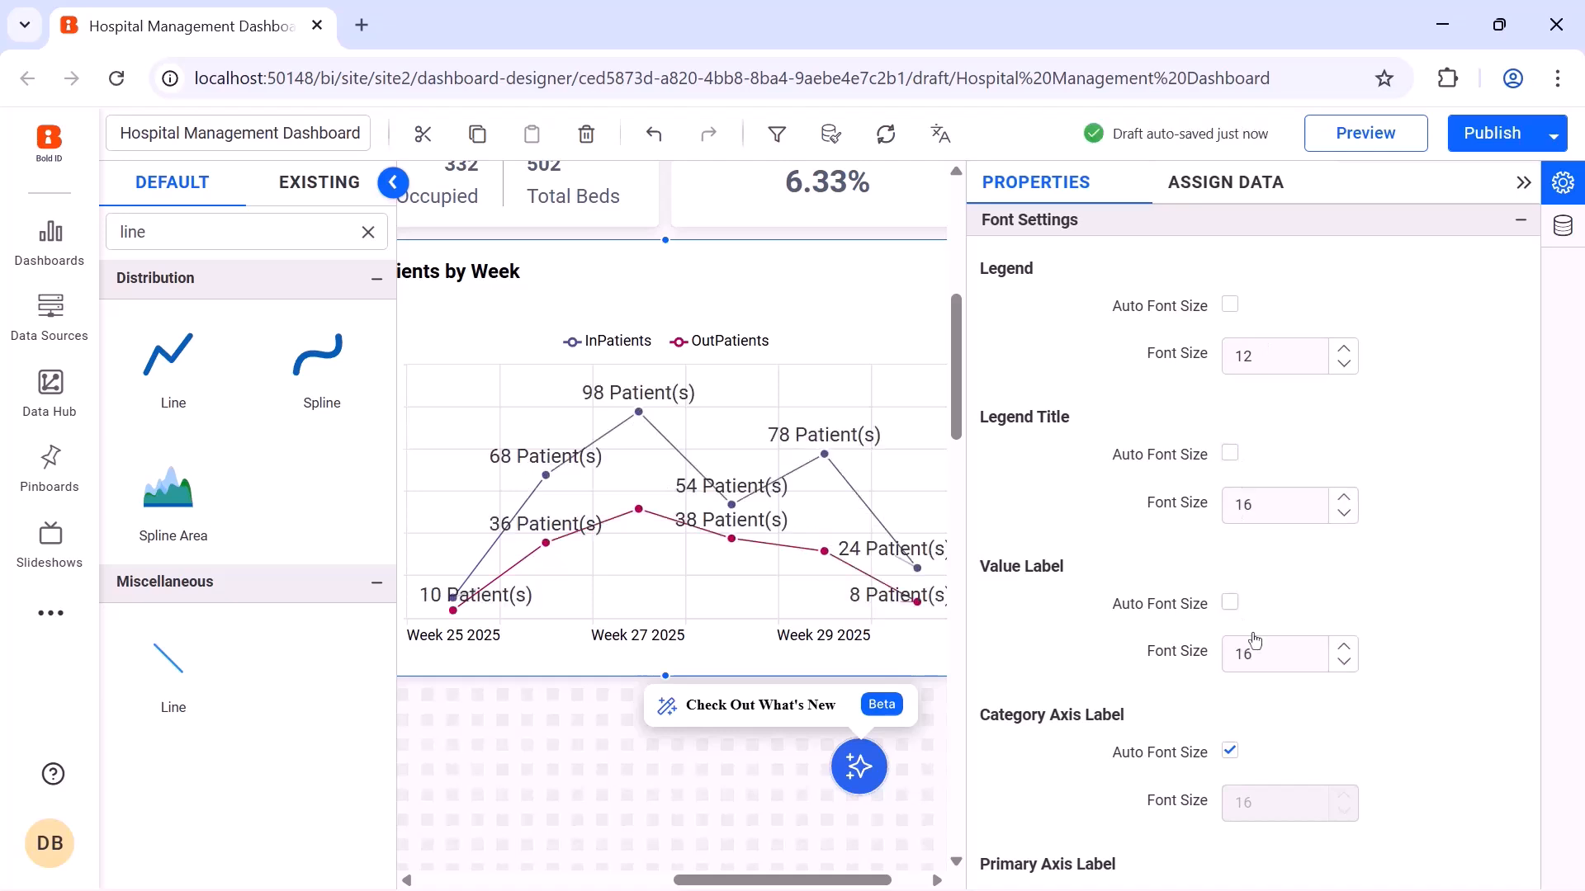
click(1267, 644)
key(BackSpace)
text(2)
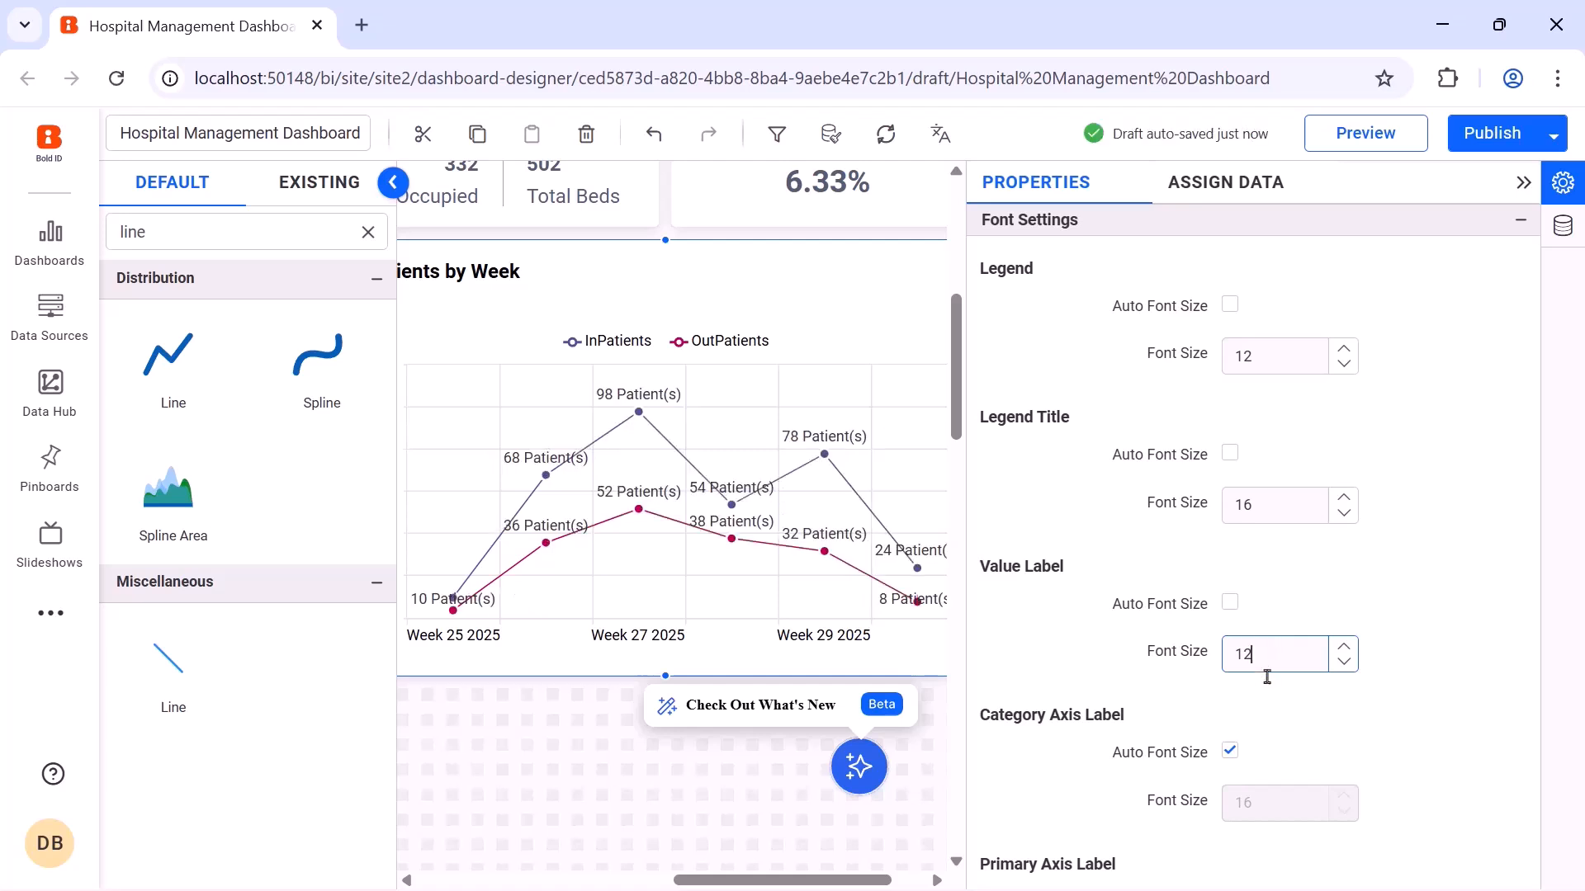
Turn off auto font size for the category axis and primary axis labels and set both font sizes to 12.
scroll(1267, 677, down, 3)
click(1229, 465)
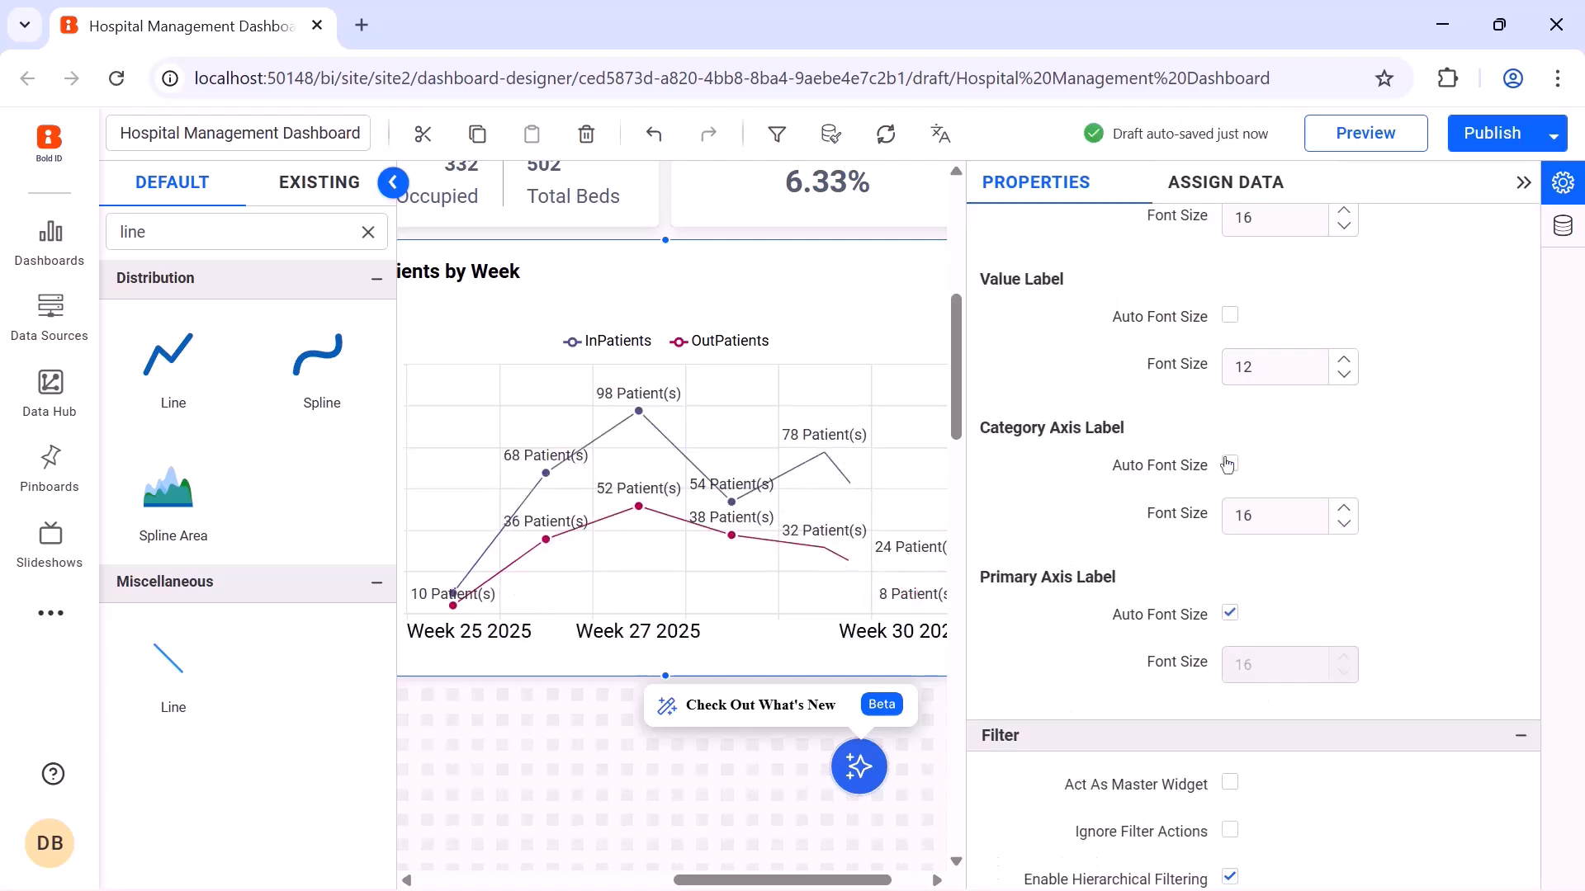
click(1261, 515)
key(BackSpace)
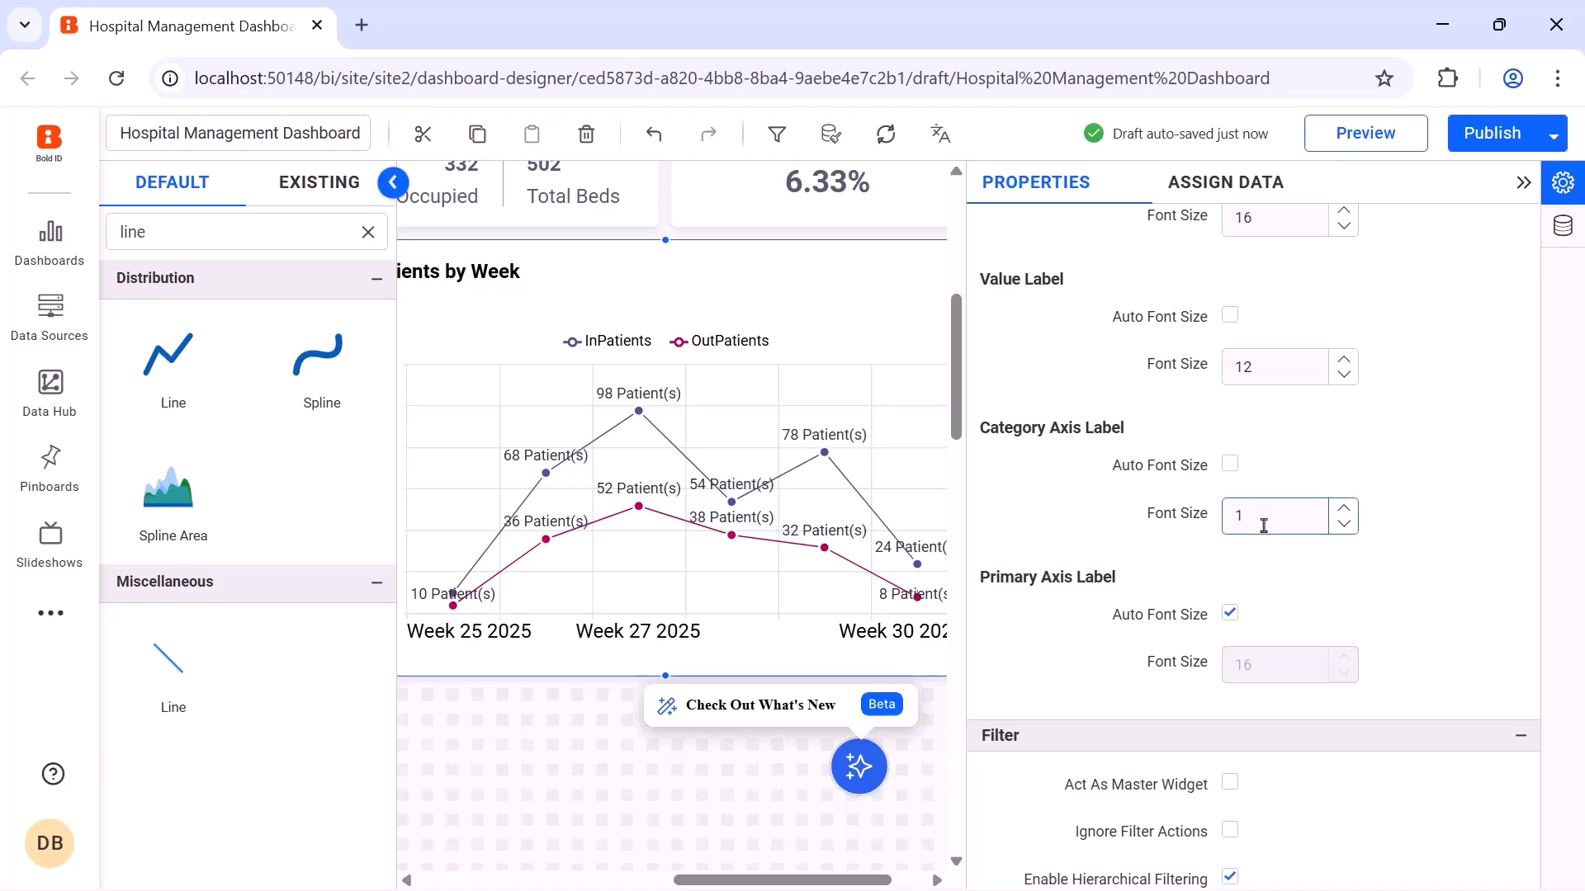
text(2)
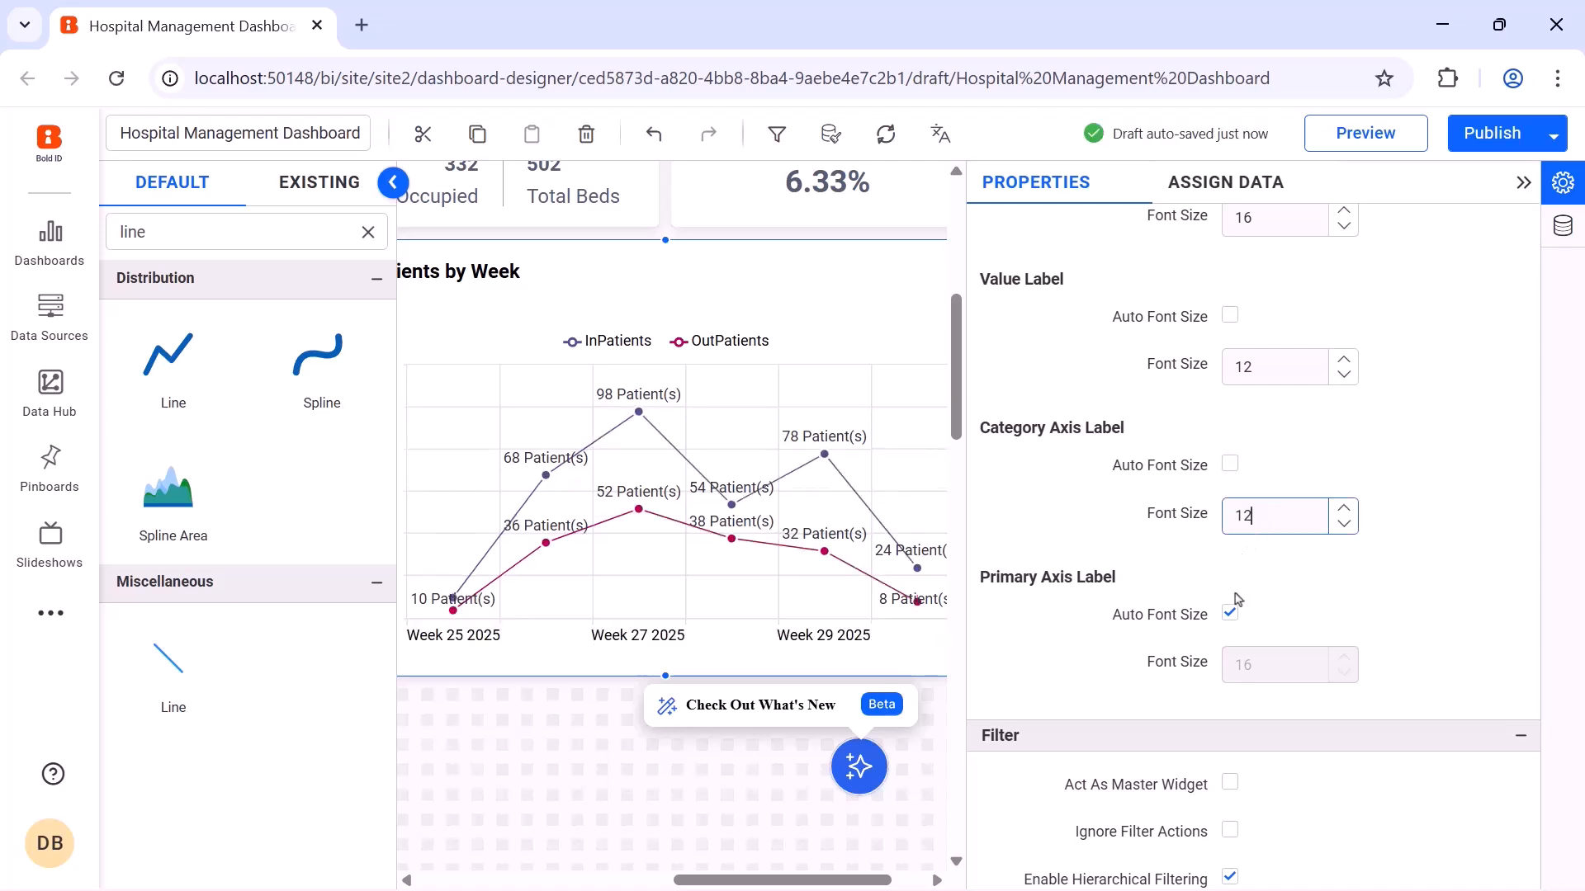
click(1230, 615)
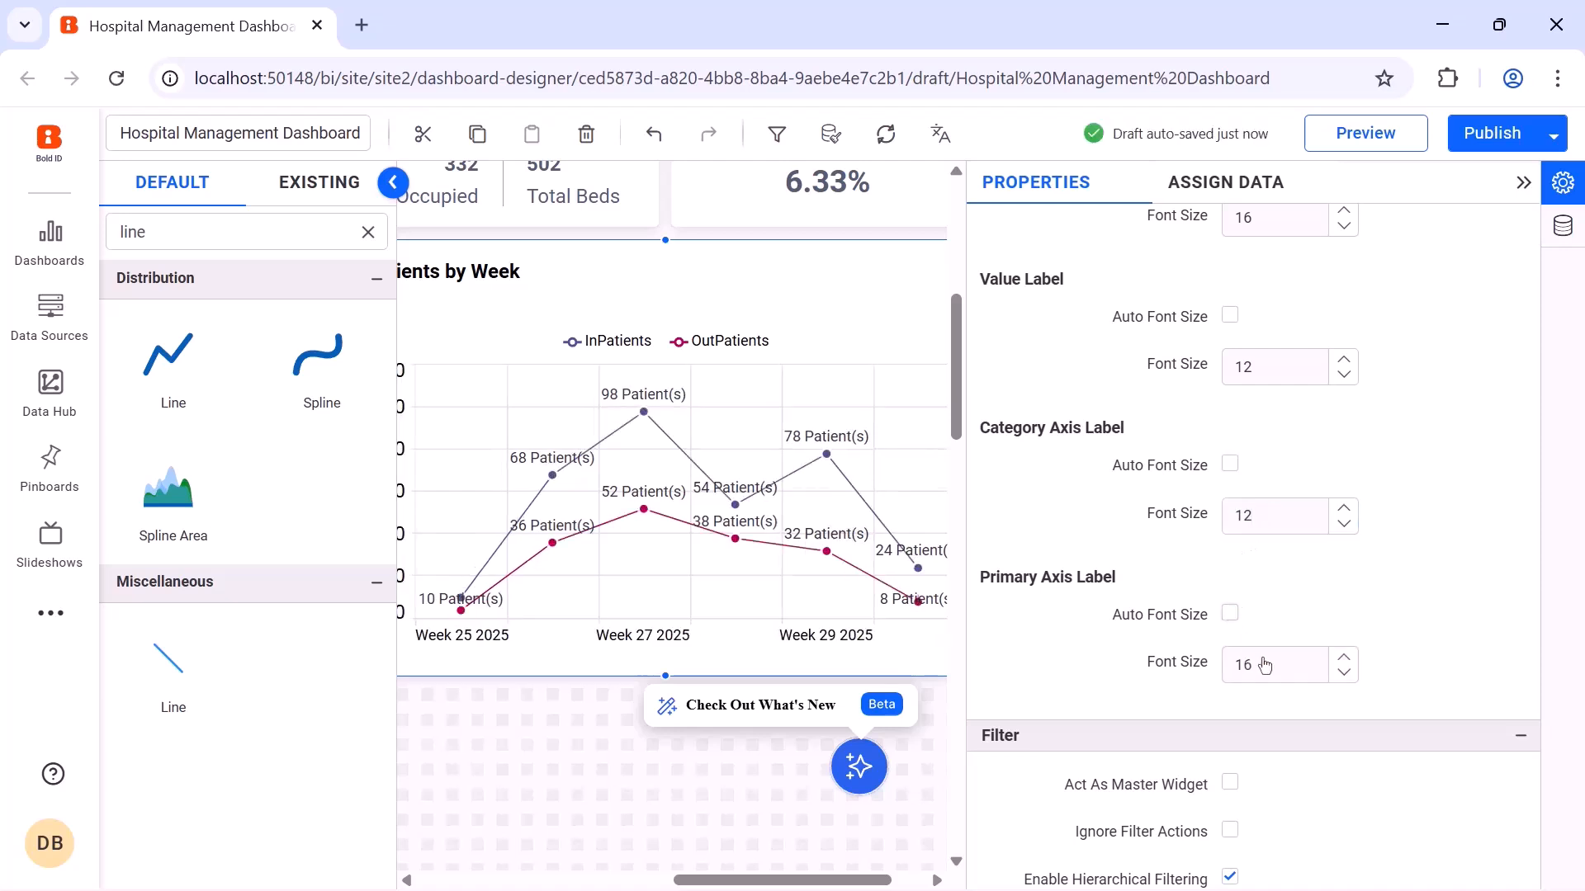
click(1263, 665)
key(BackSpace)
text(2)
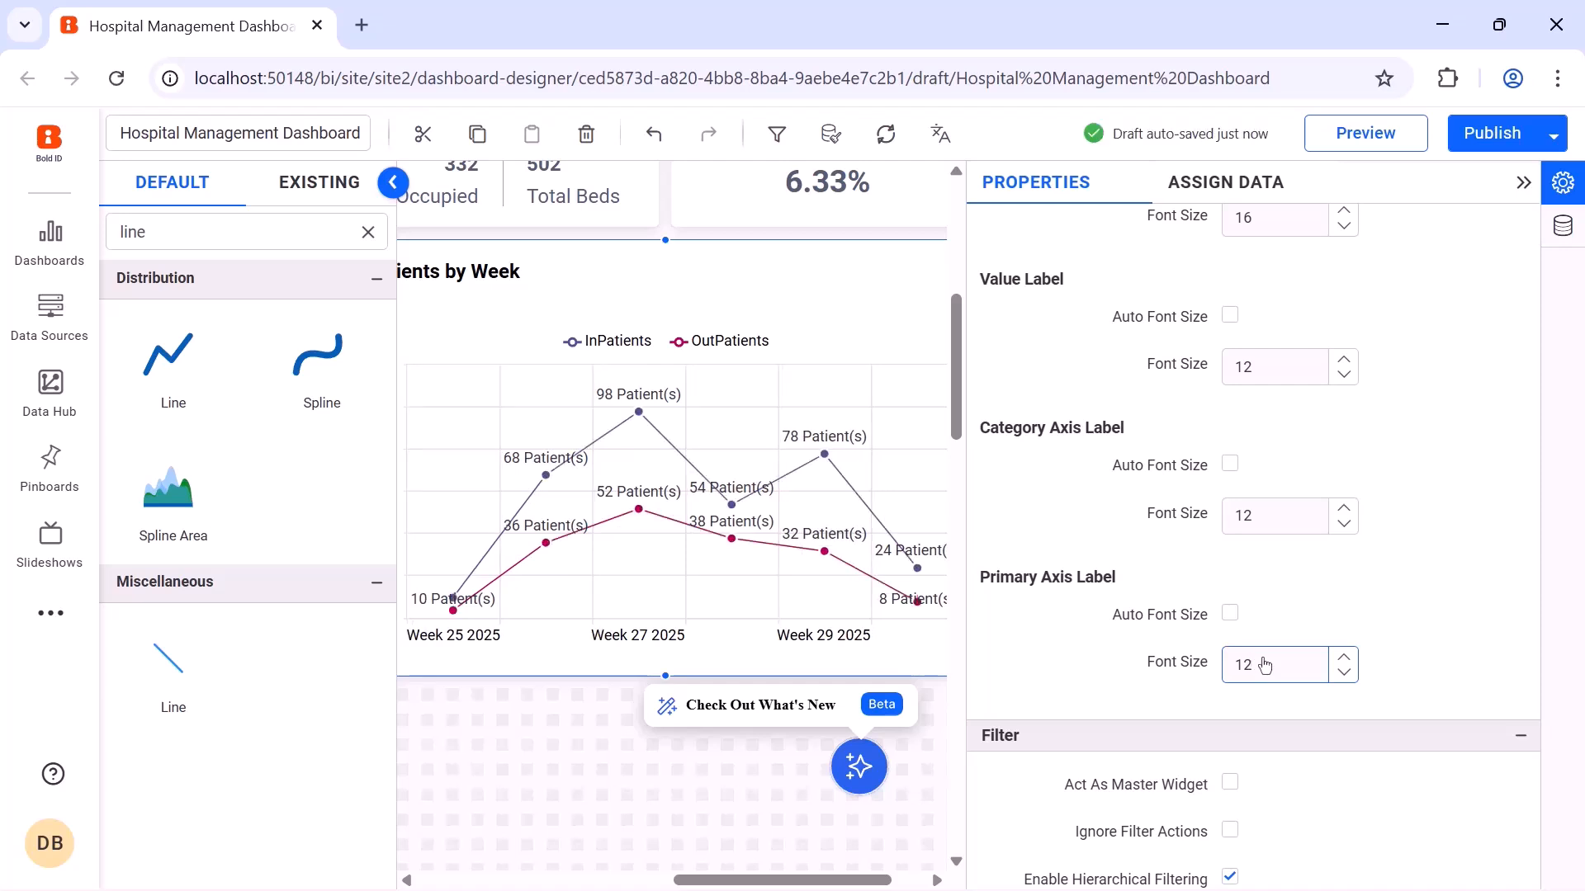
Turn off the title auto font size for the Patients by Week chart and set the title font size to 16.
scroll(1264, 665, down, 7)
click(1228, 534)
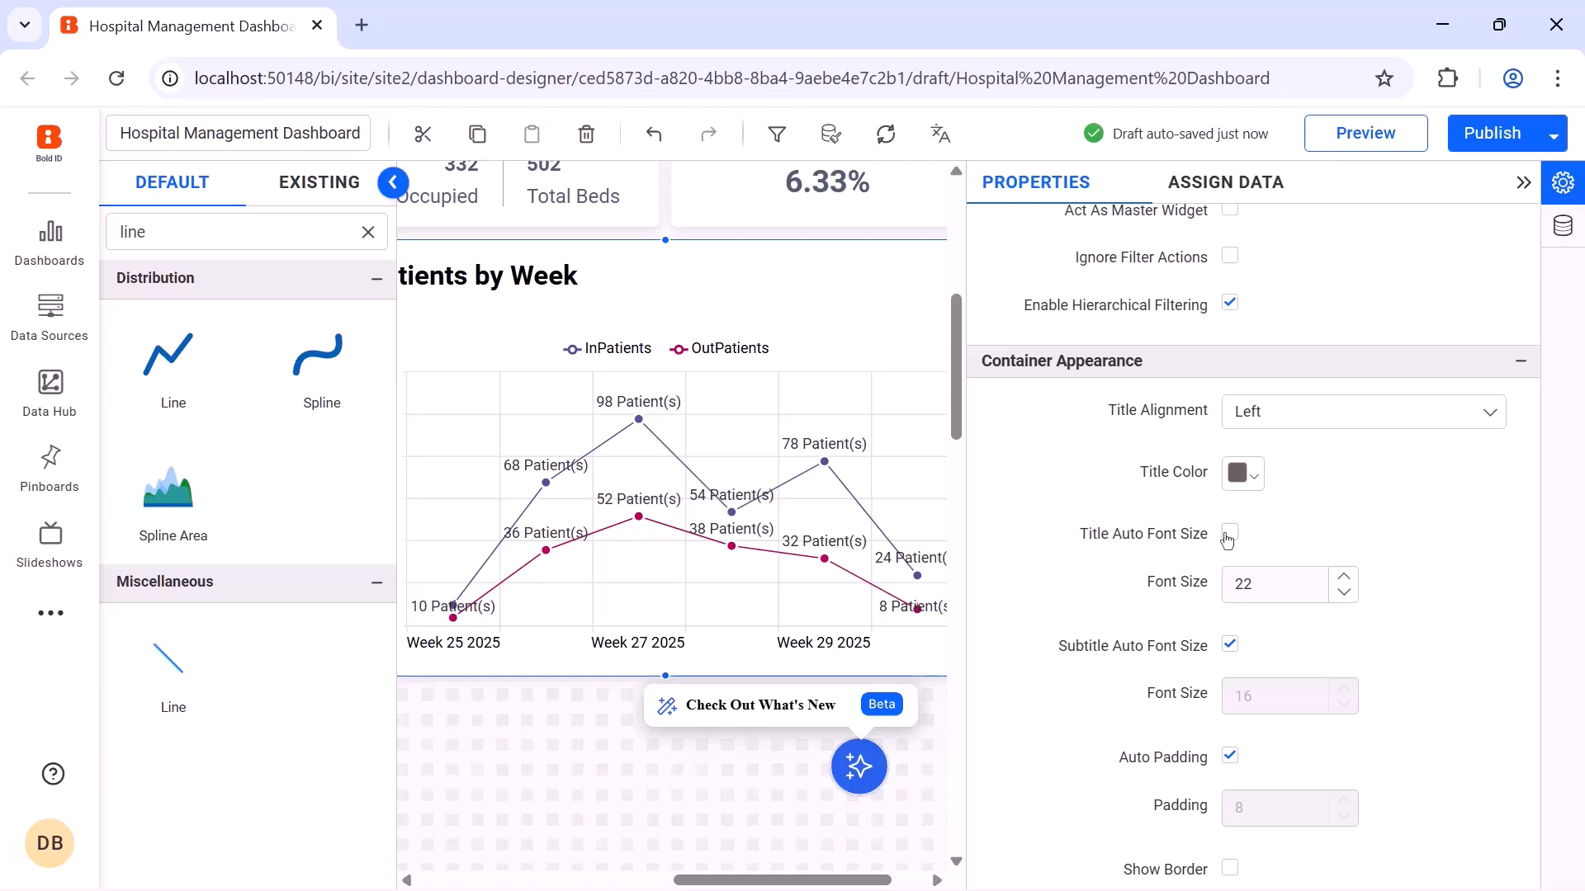
click(1280, 586)
text(16)
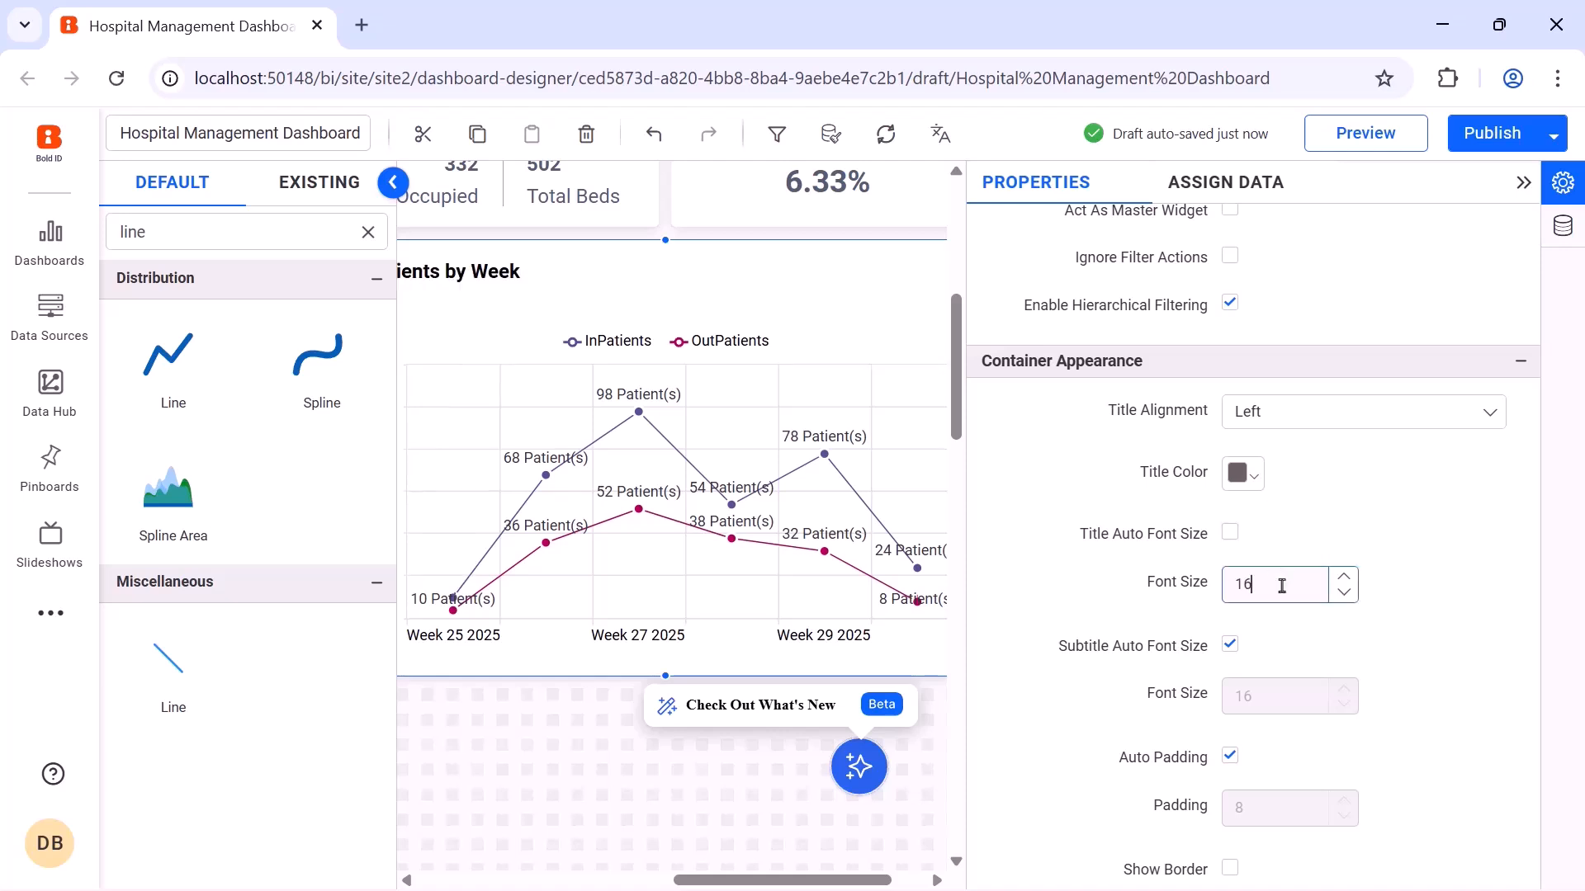
Add a Grid widget below the tree map and line chart and widen it to span both of them.
click(1523, 182)
scroll(1527, 180, down, 5)
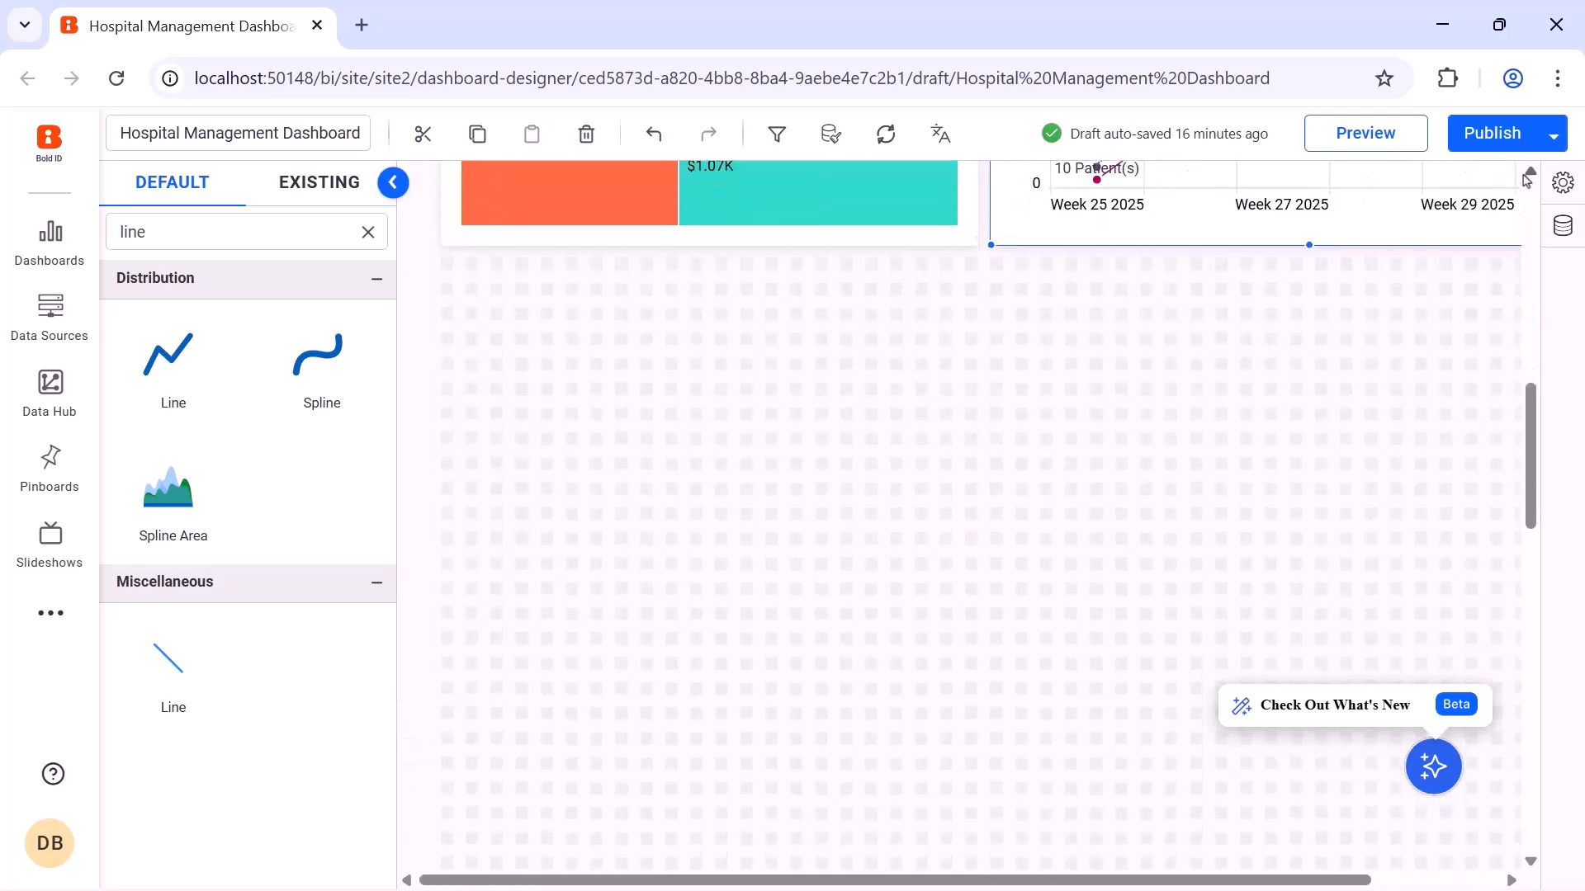
click(367, 232)
text(grid)
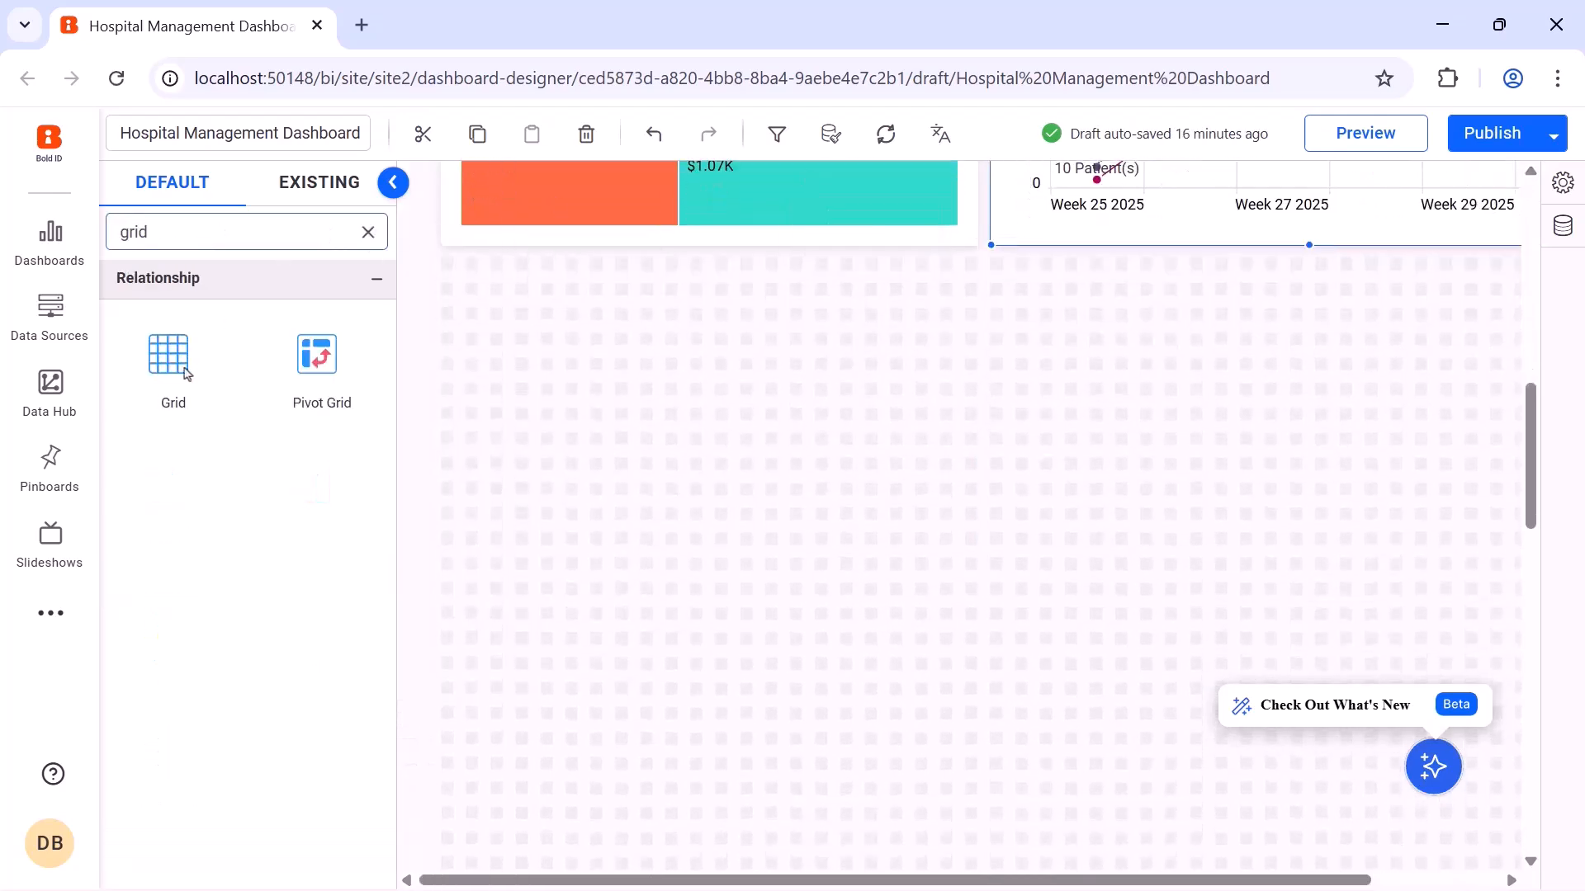
drag(168, 355, 437, 262)
drag(577, 396, 1475, 696)
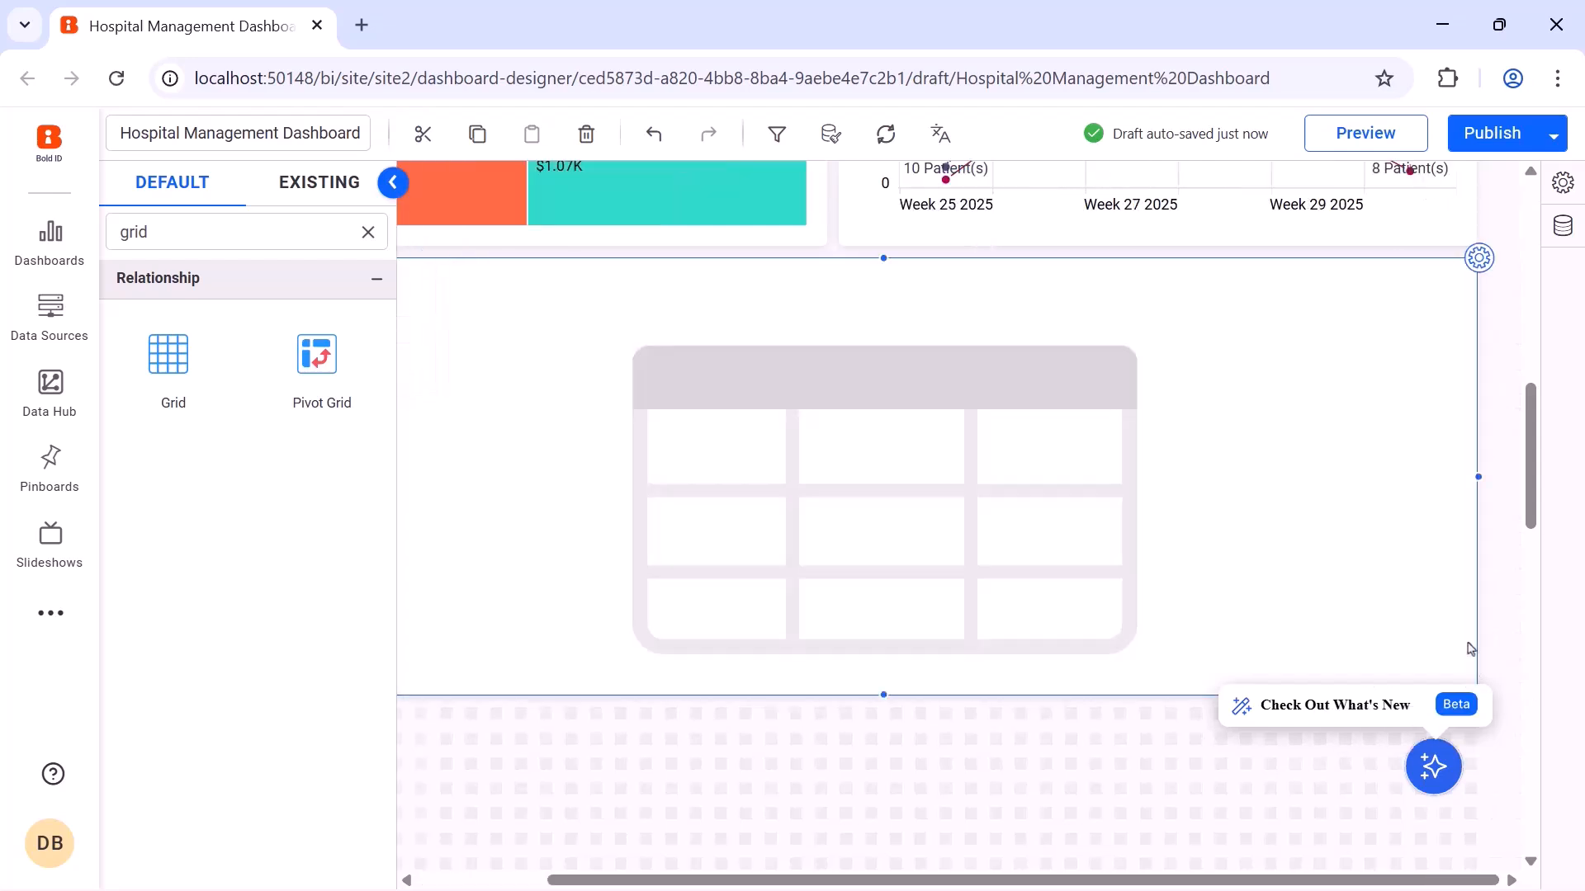
Name the new grid widget "Upcoming Appointments".
click(1478, 259)
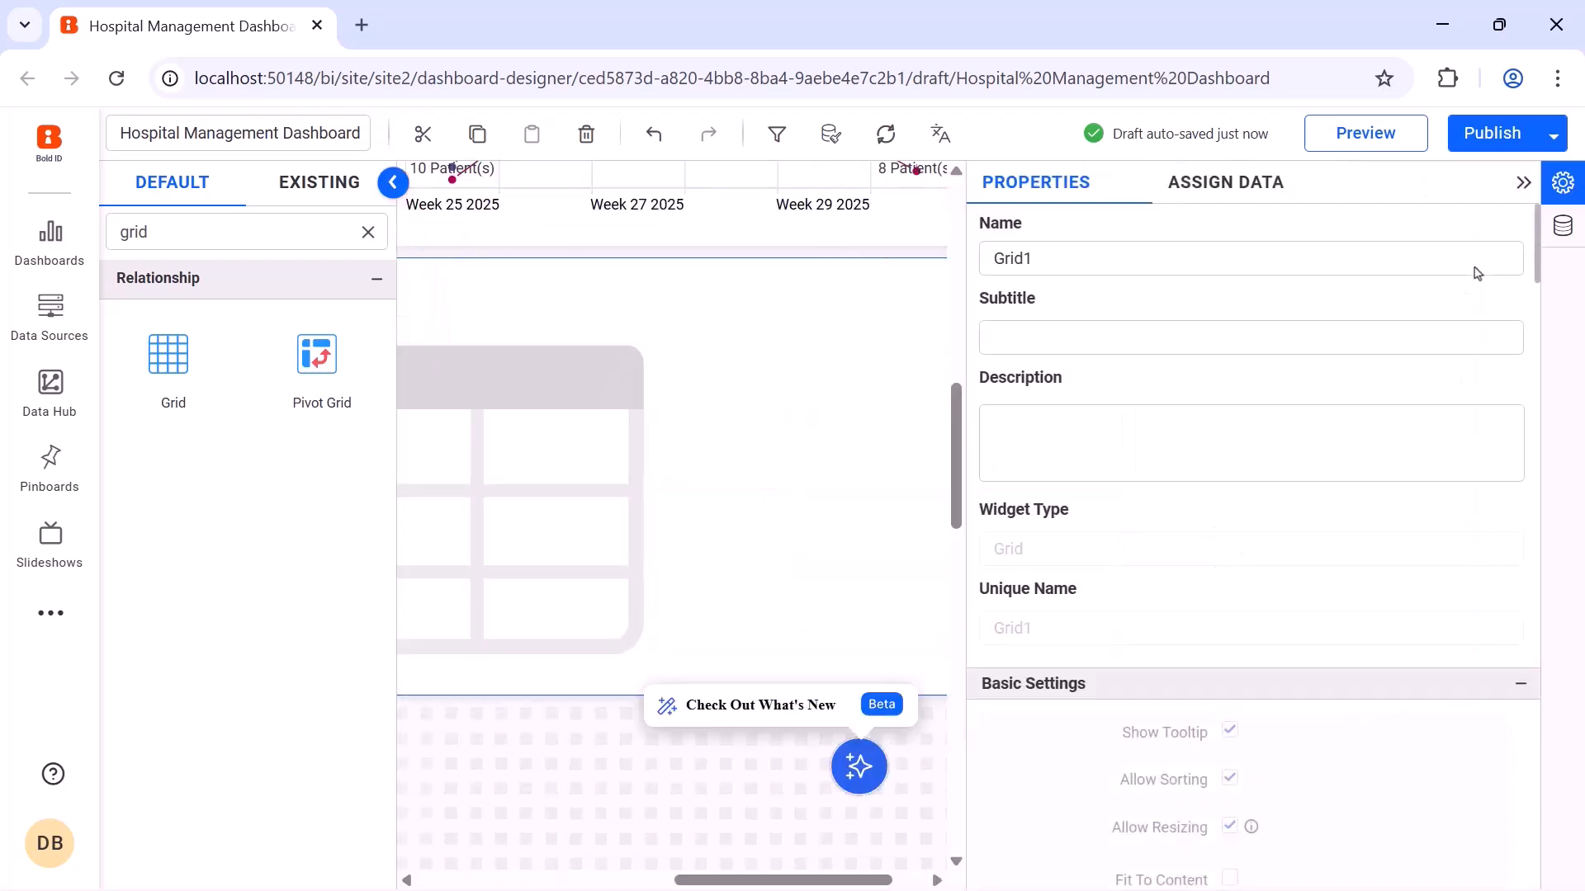
click(1474, 260)
key(ctrl+a)
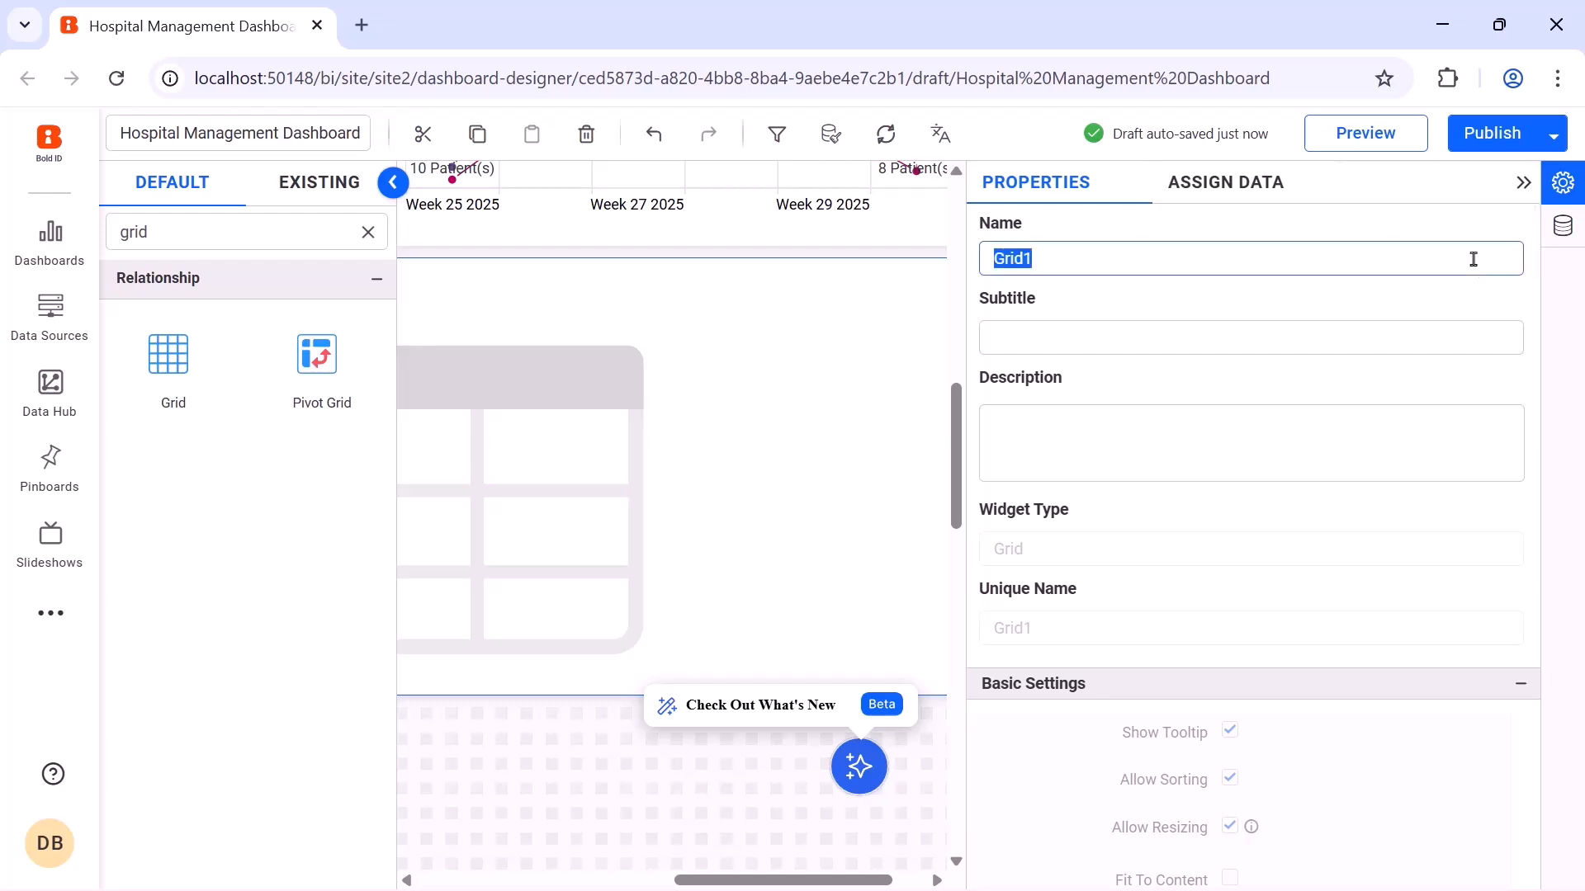
text(Upcoming Appointments)
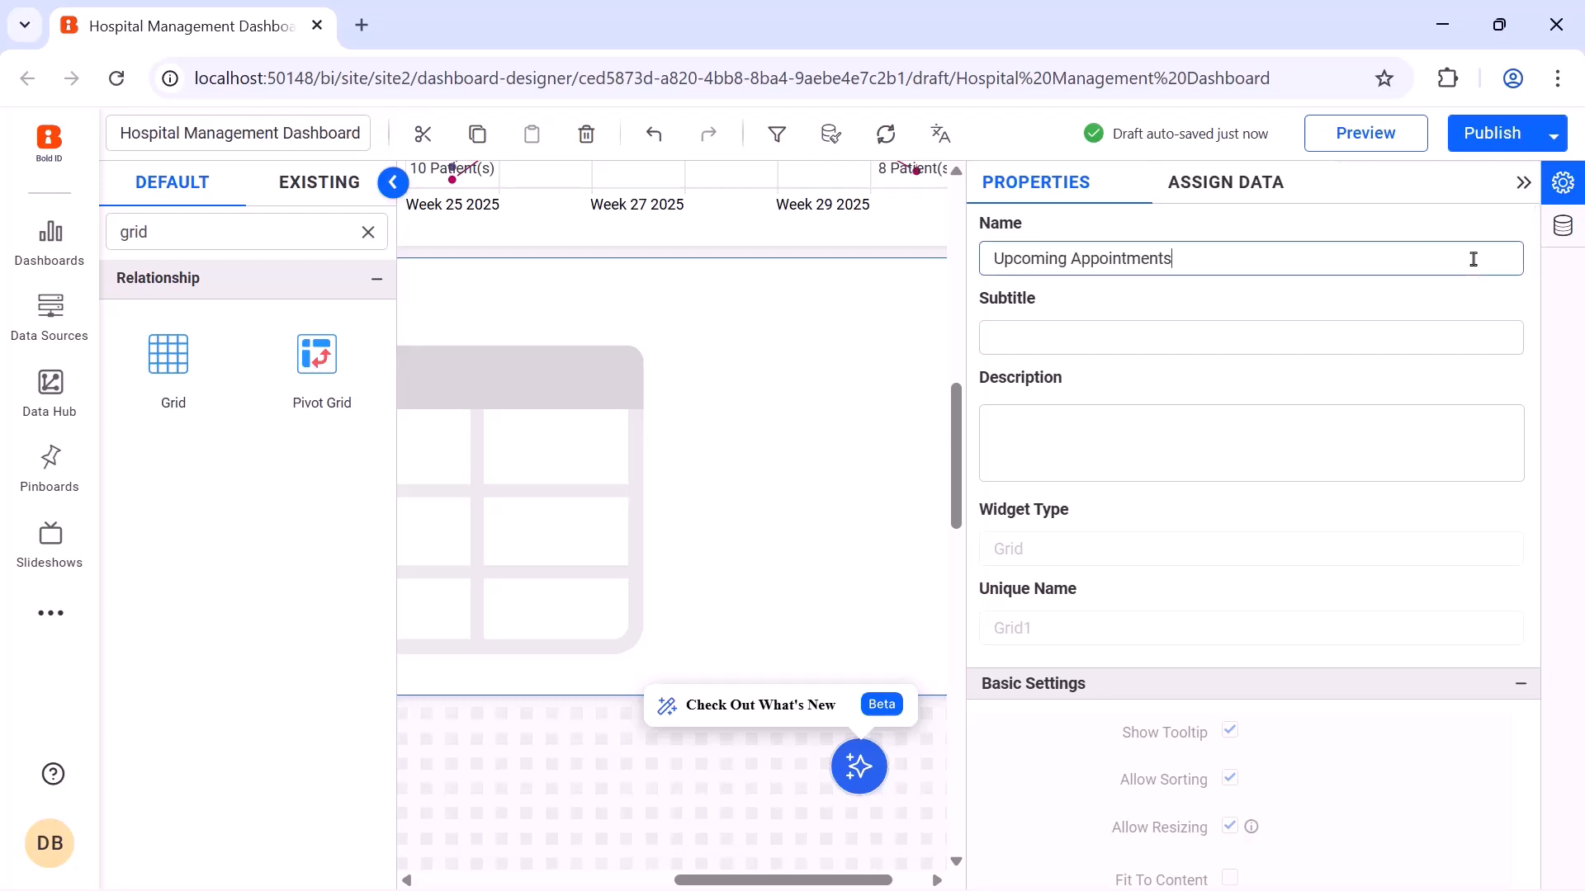
Add the Doctor_Name dimension as a column of the Upcoming Appointments grid and rename it "Doctor Name".
click(1241, 191)
click(1127, 592)
text(doct)
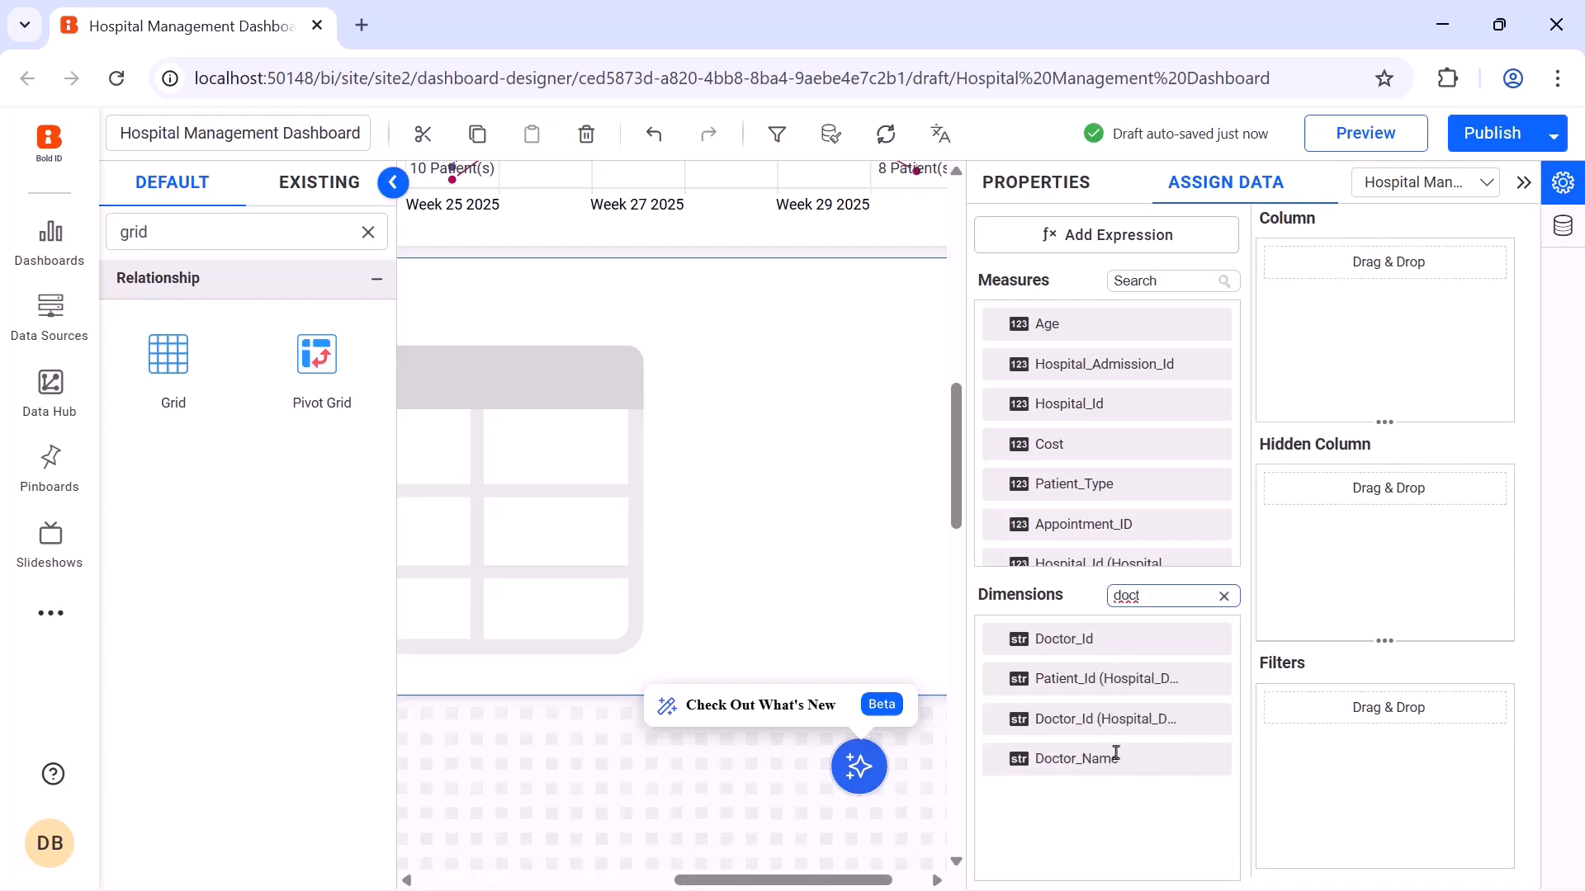
drag(1114, 753, 1292, 340)
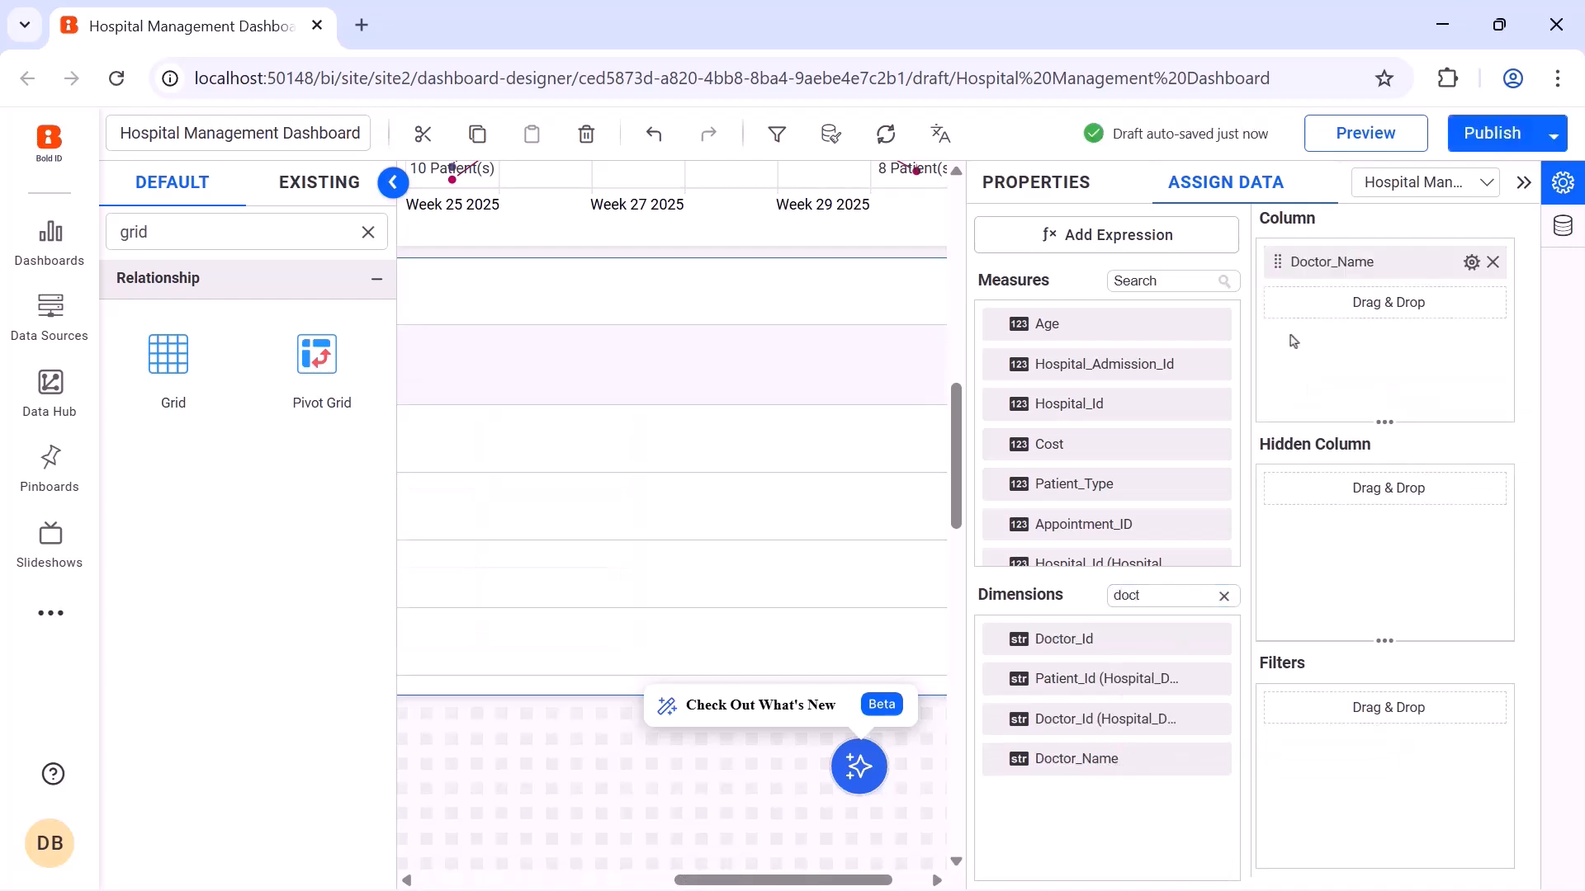
click(1471, 262)
click(1464, 312)
text(Doctor Nam)
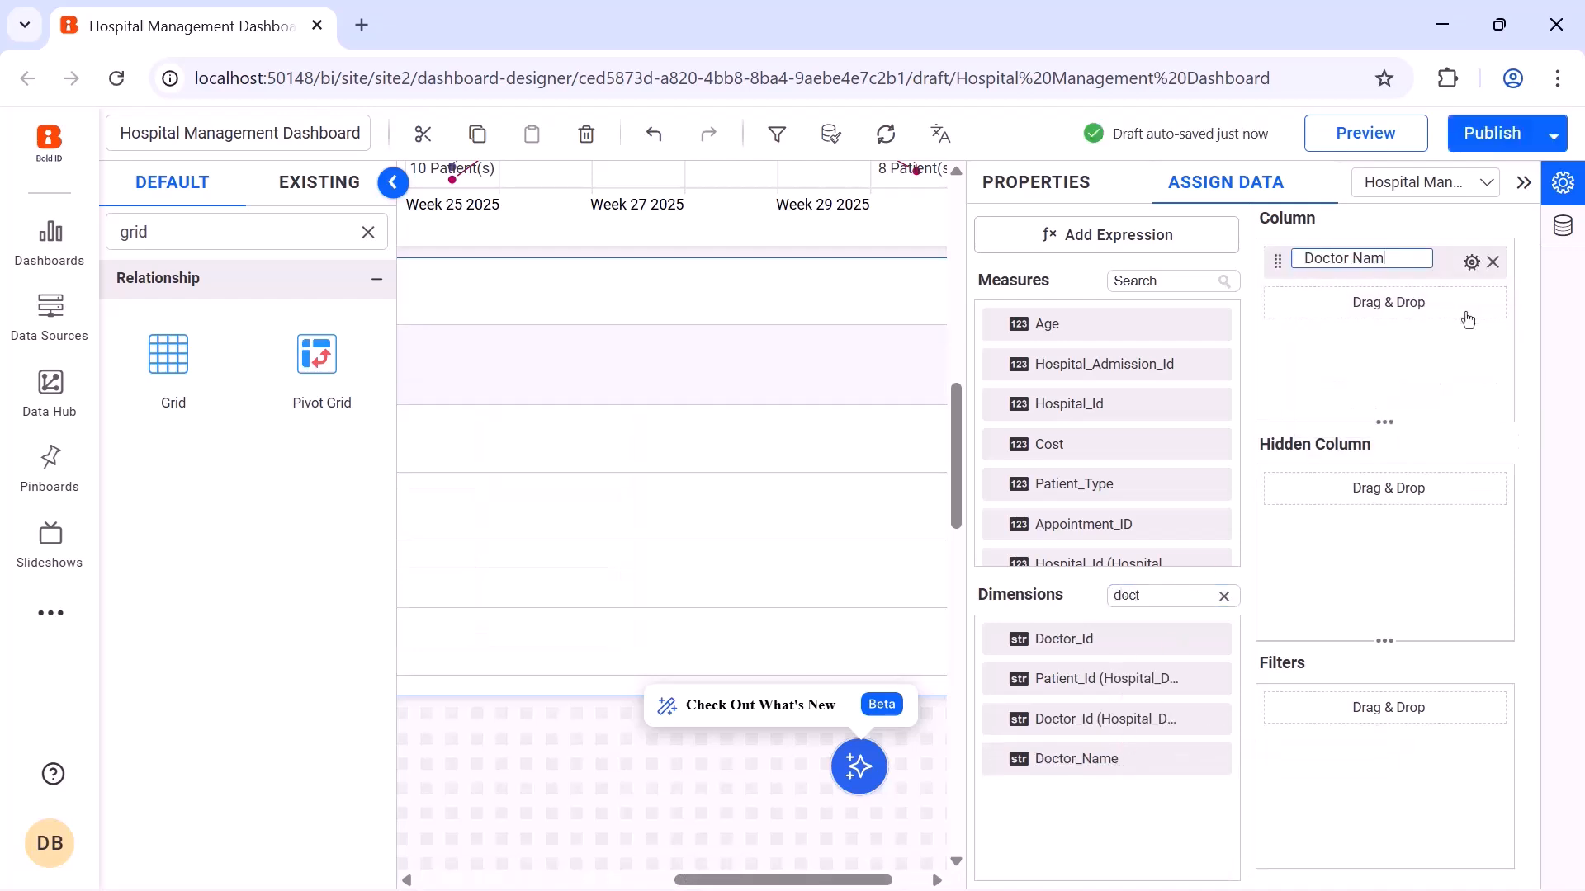
text(e)
key(Return)
Add the Specialization dimension as the grid's second column.
click(1223, 596)
text(spec)
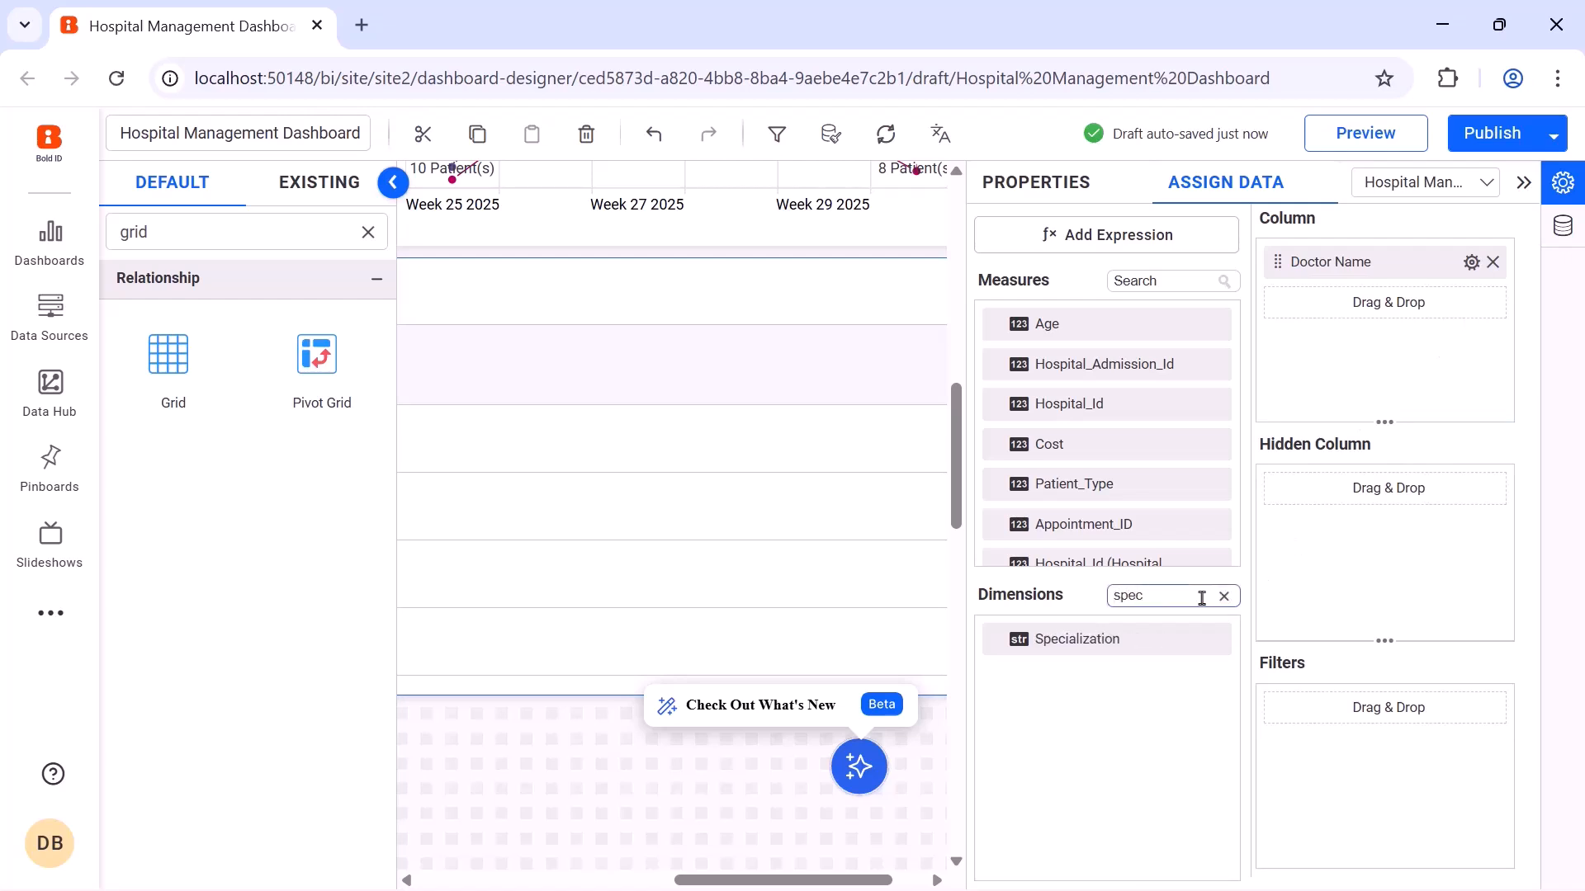
drag(1073, 639, 1308, 349)
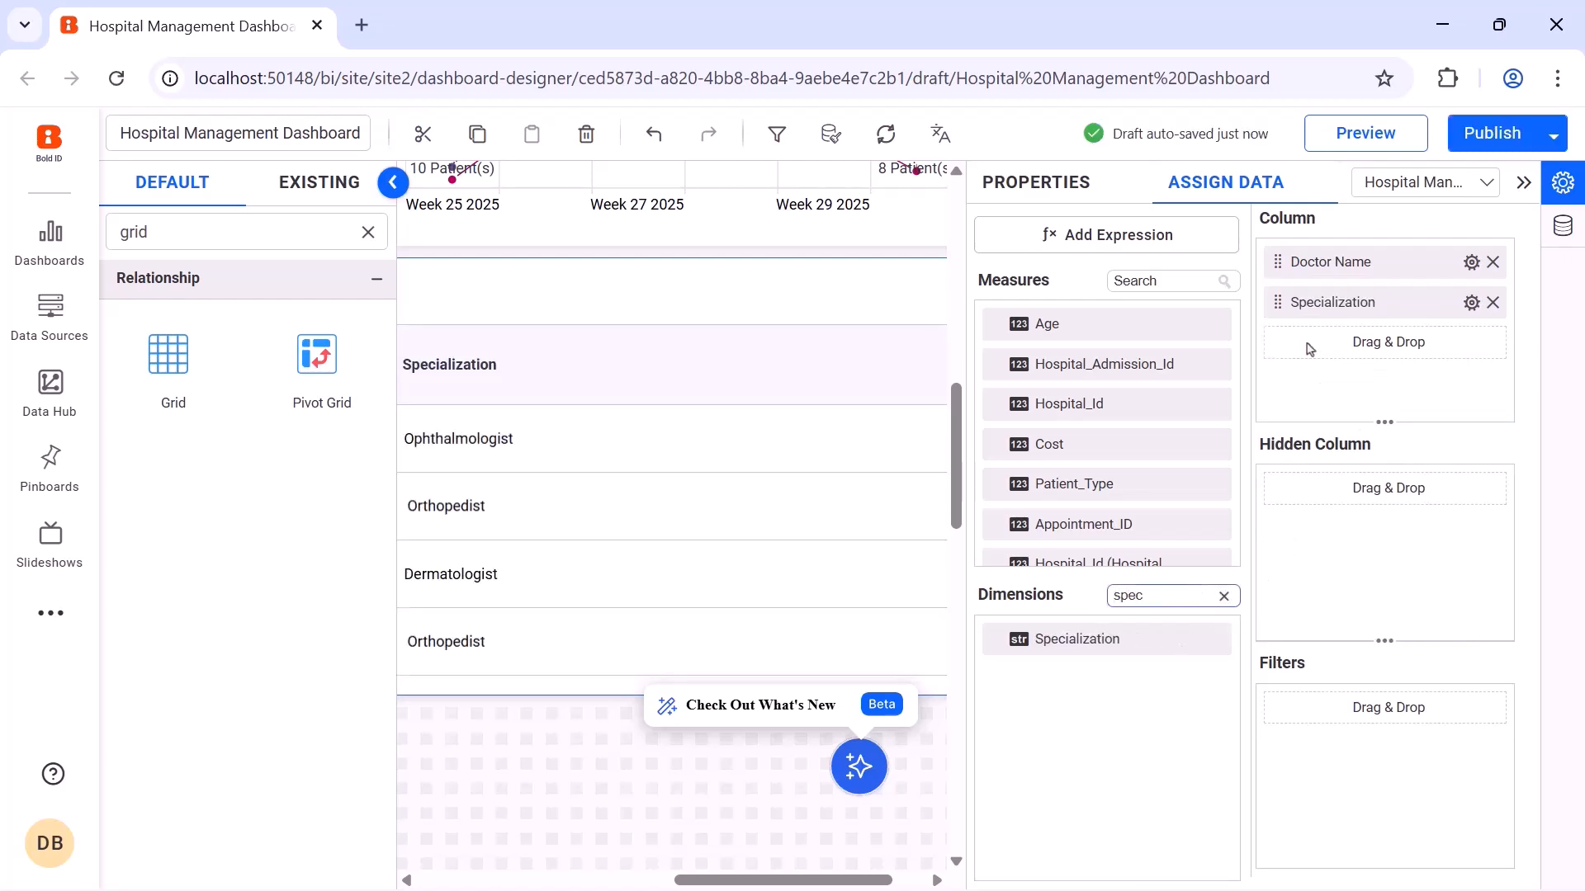
Add the Appointment_Date dimension as the grid's third column and rename it "Appointment Date".
double_click(1171, 596)
text(Appo)
drag(1159, 648, 1310, 400)
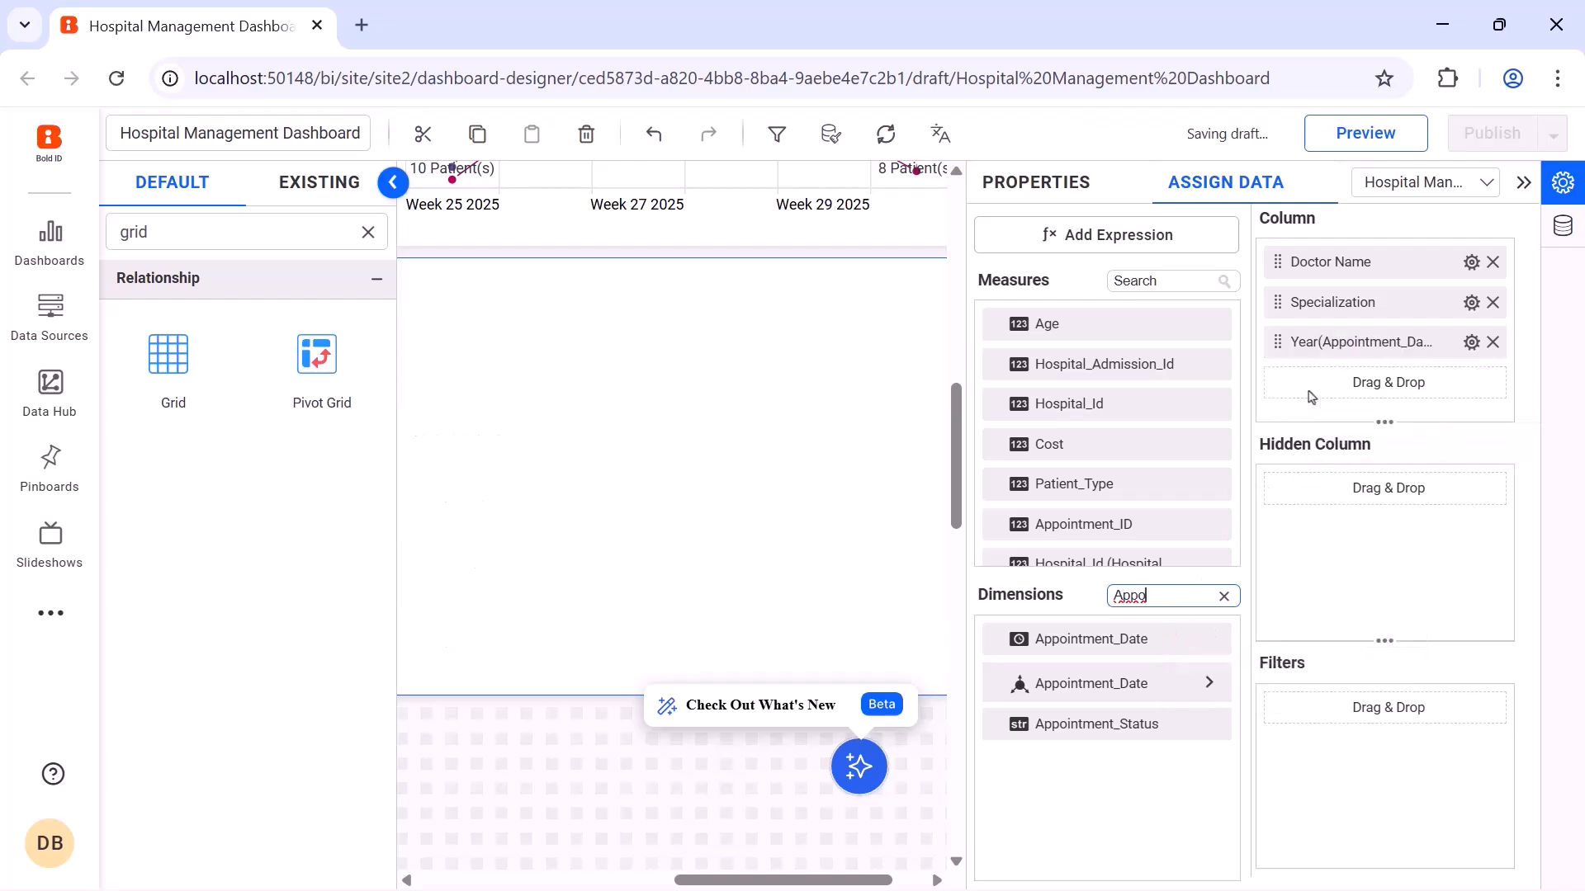
click(1472, 342)
click(1440, 384)
text(Appointment Date)
key(Return)
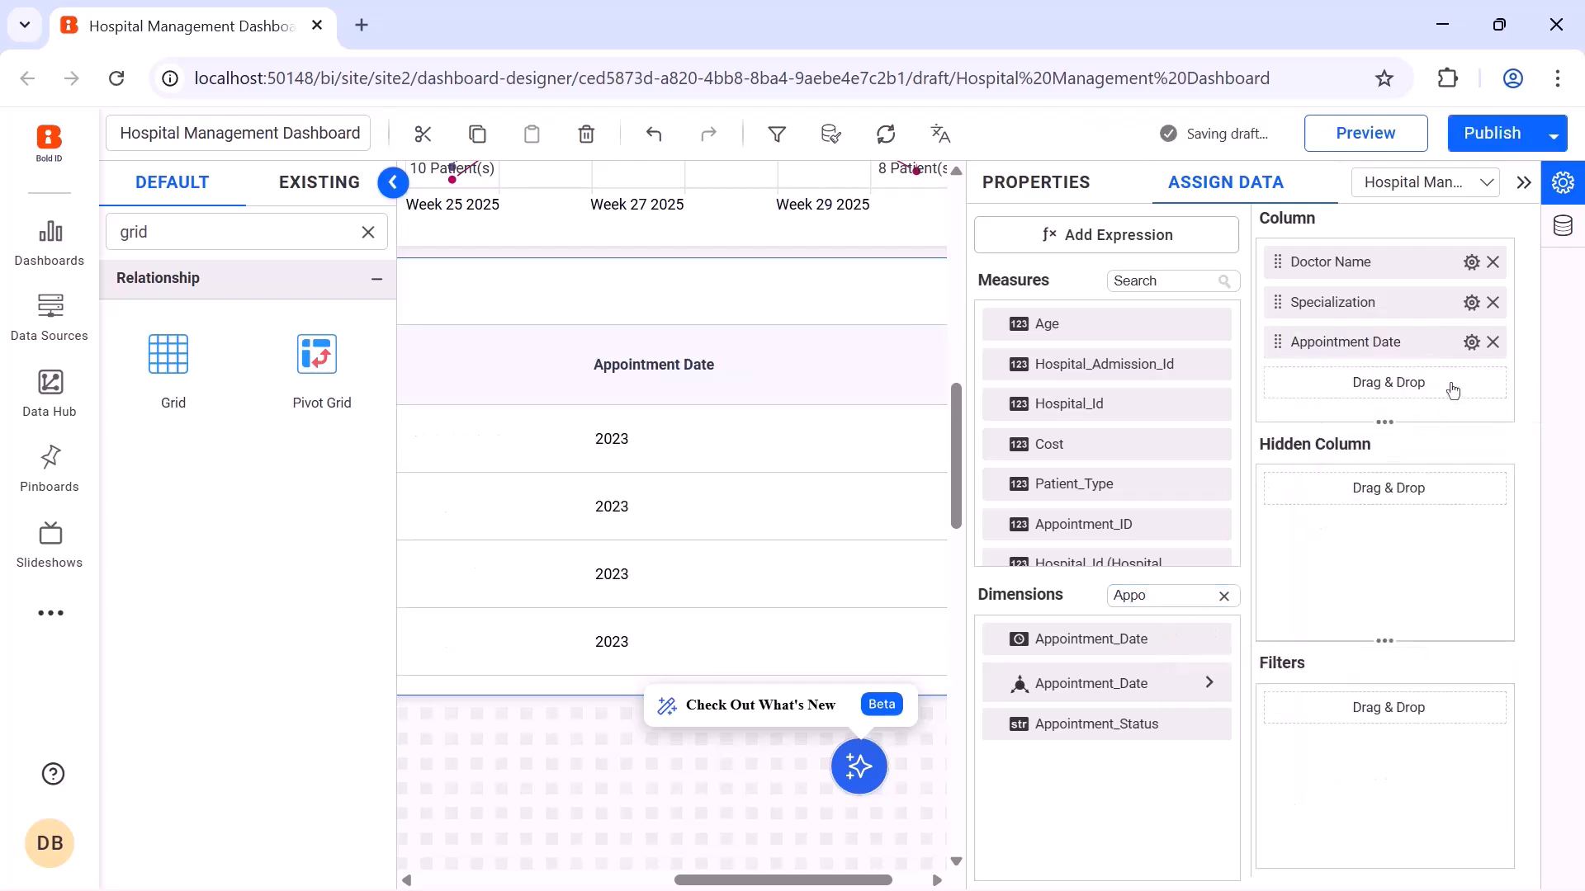
Show the Appointment Date column of the grid as full dates with the Date format.
click(1472, 342)
click(1450, 493)
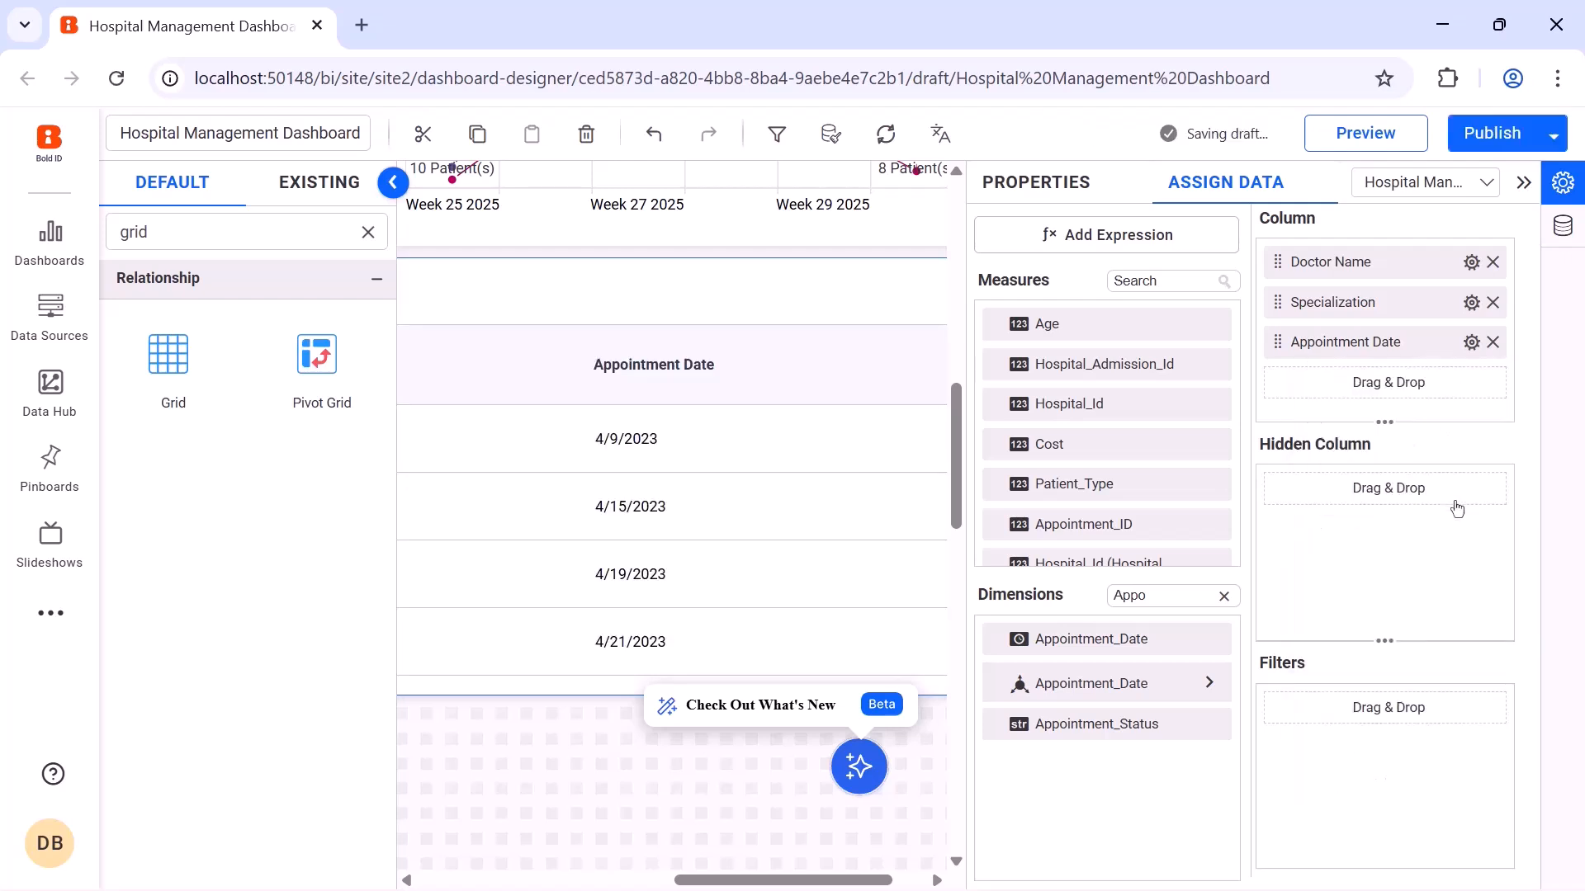
Add the Patient_Id dimension as the grid's fourth column and rename it "Patient ID".
click(1224, 595)
text(pati)
drag(1185, 639, 1280, 396)
click(1471, 382)
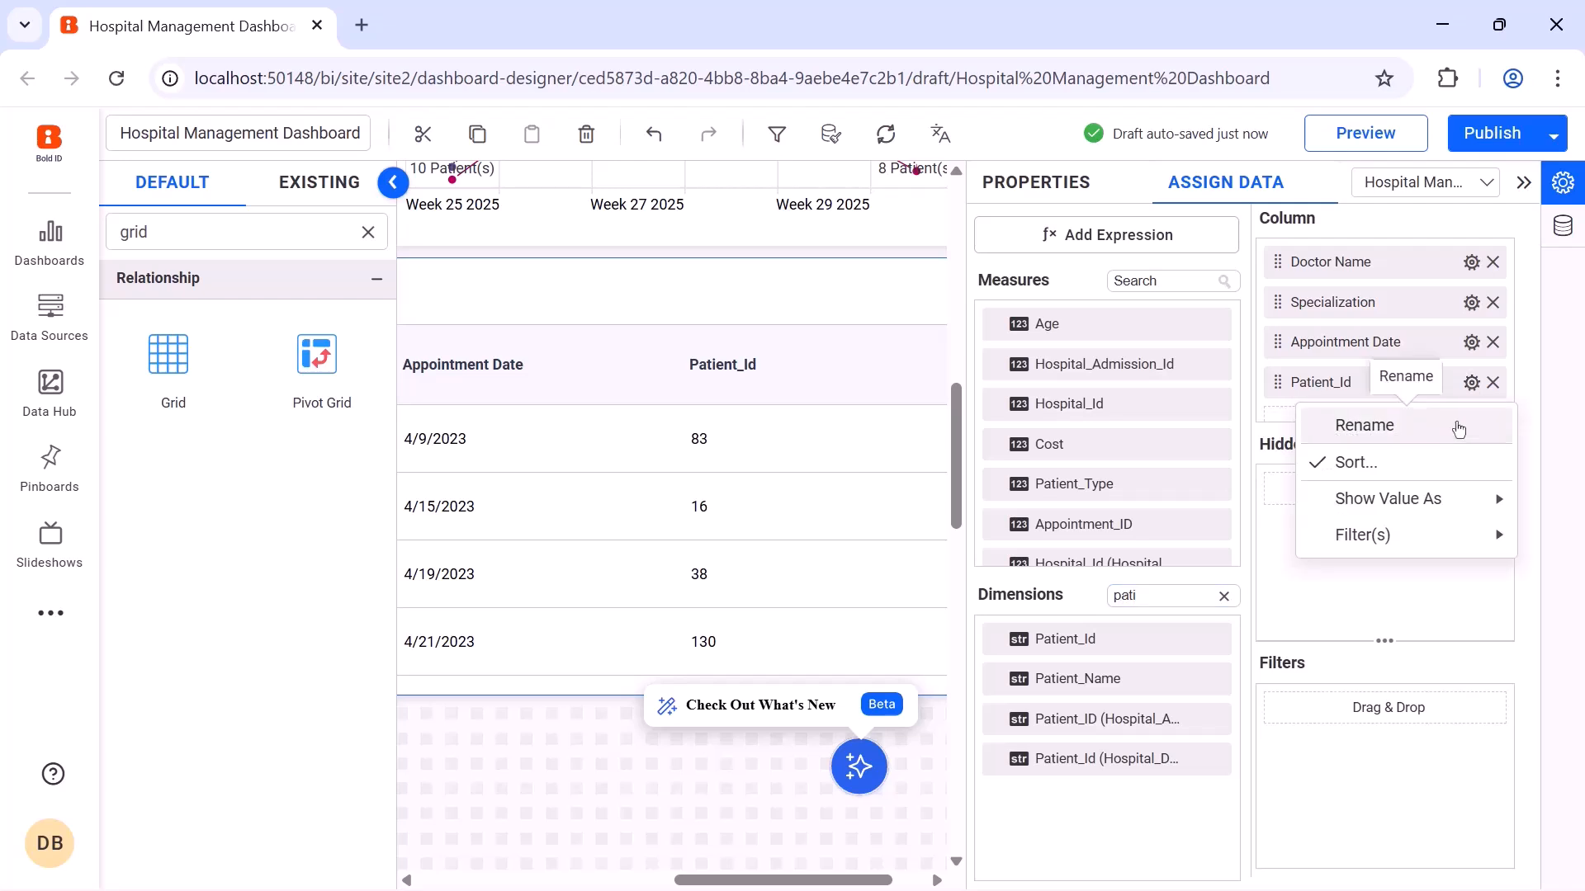
click(1459, 424)
text(Patient ID)
key(Return)
Add the Appointment_Status dimension as the grid's fifth column and rename it "Appointment Status".
click(1224, 596)
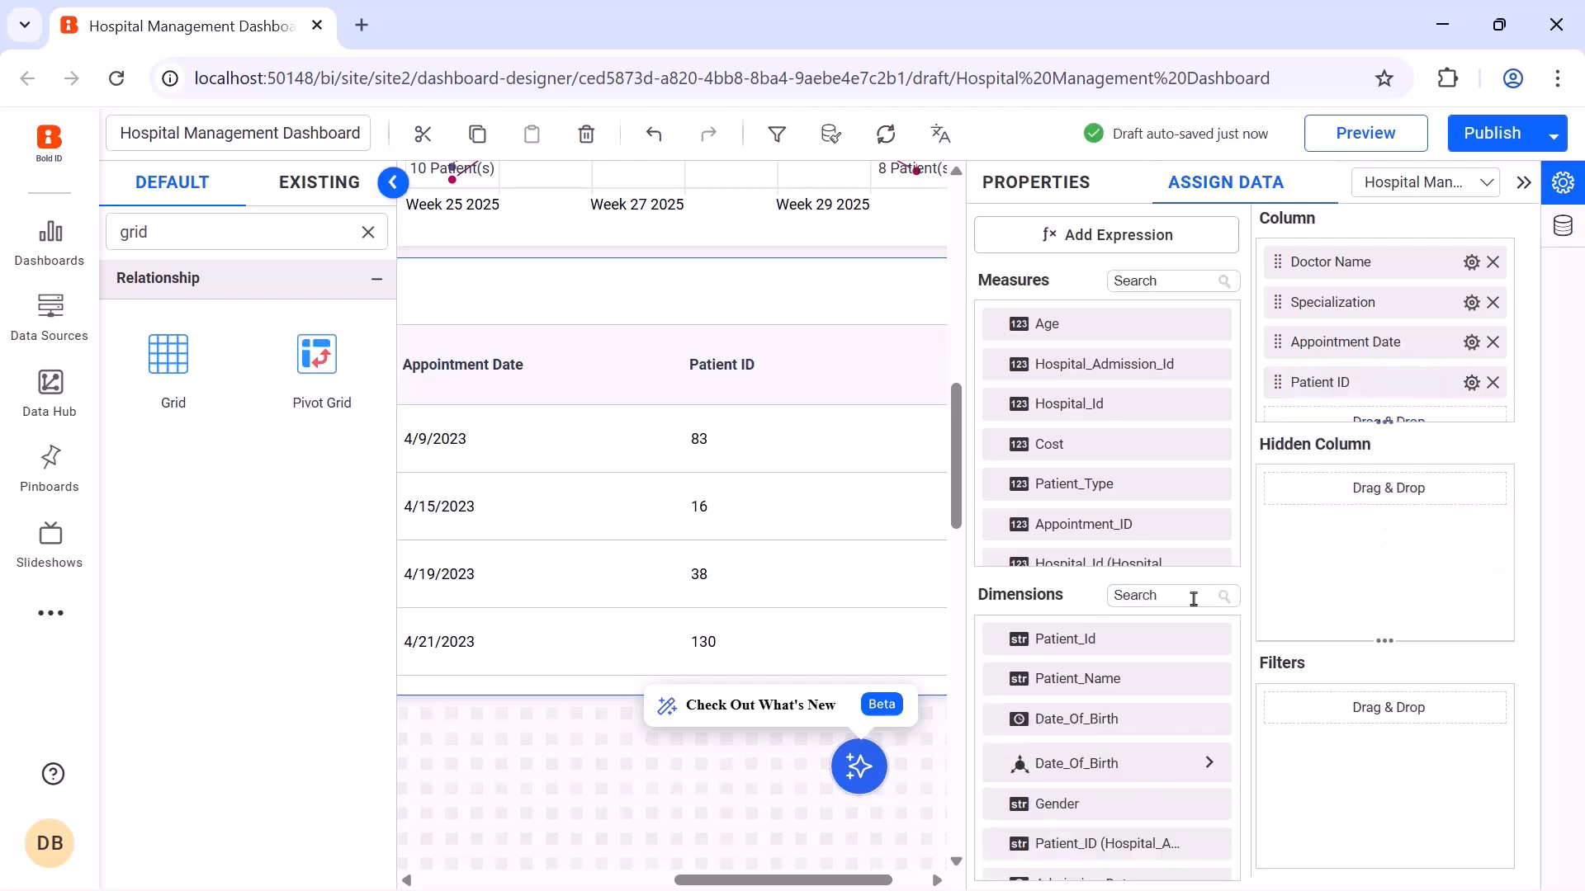
text(app)
drag(1159, 727, 1281, 403)
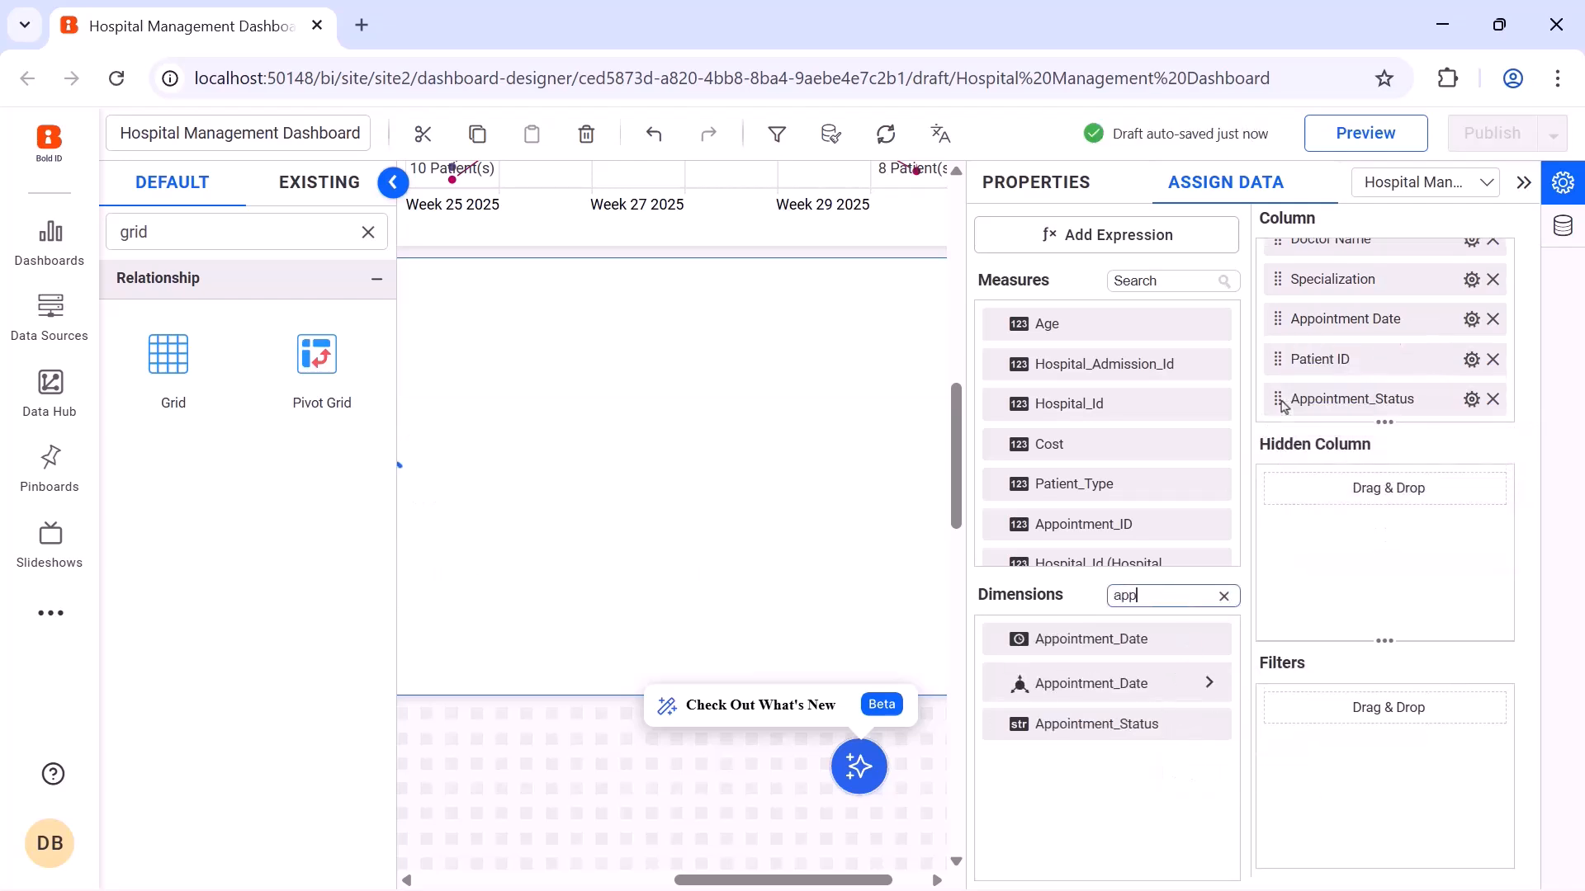
click(1472, 399)
click(1468, 443)
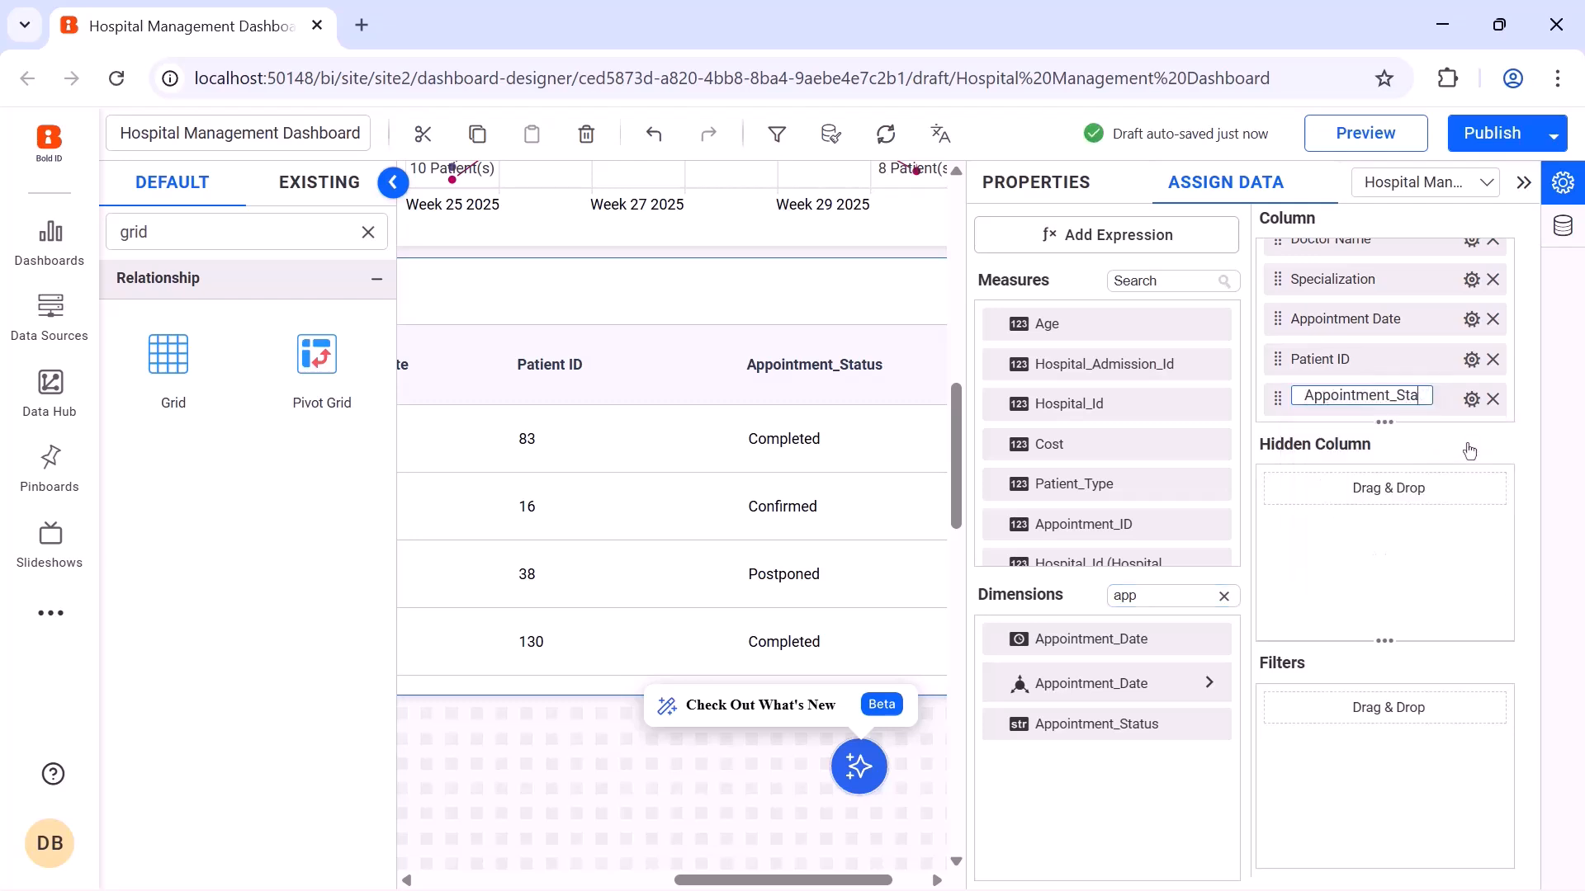
text(Appointment Status)
key(Return)
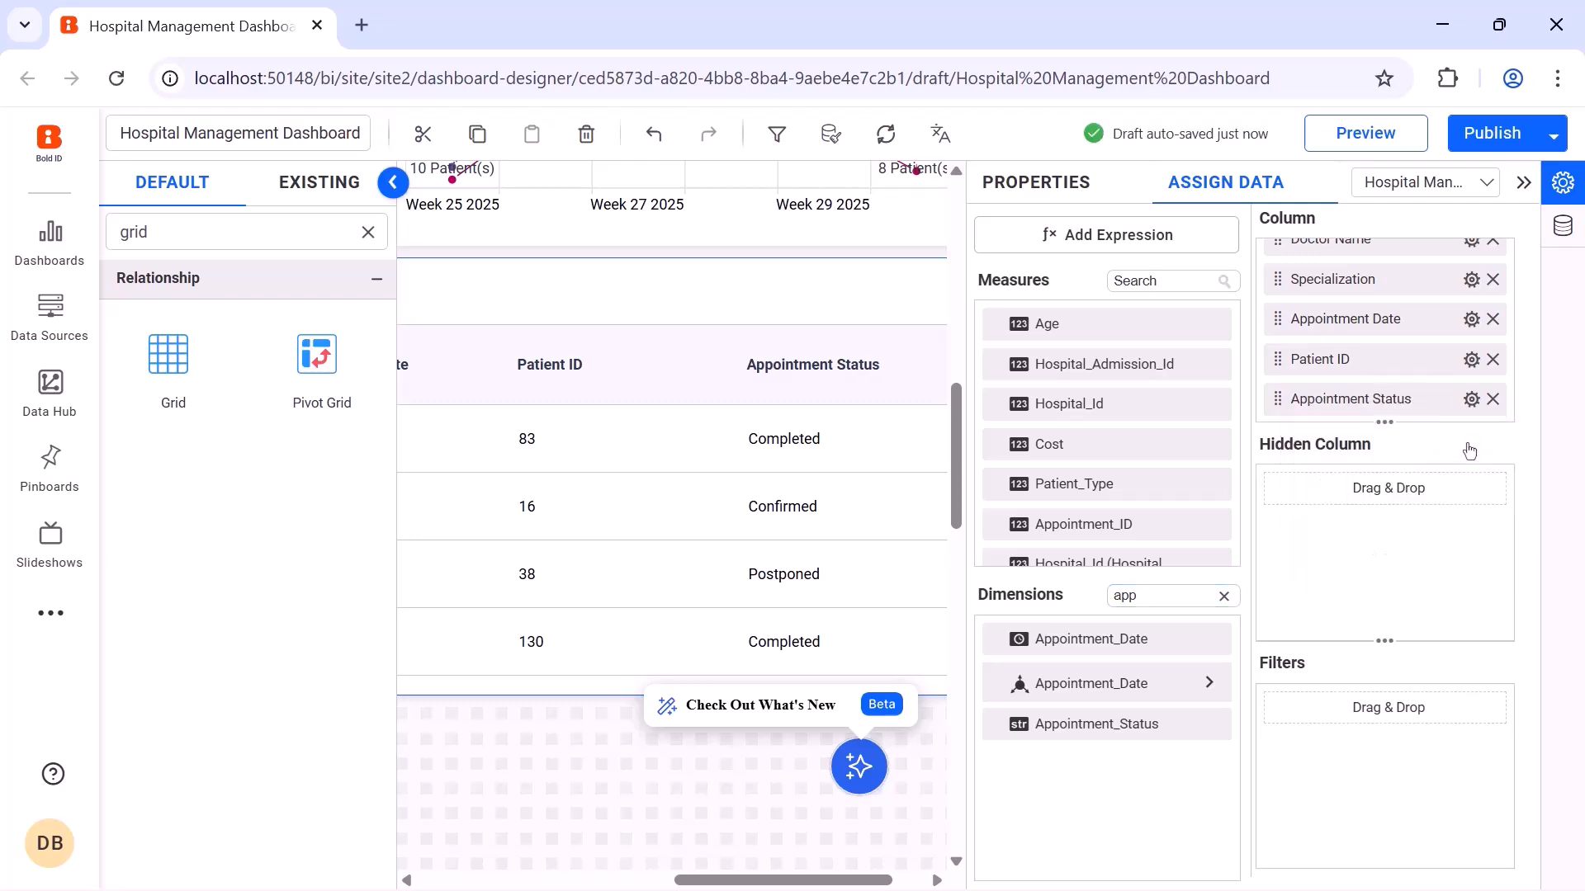
Enable Fit To Content, Vertical Grid Lines, Allow Cell Selection and the summary row for the grid.
click(1036, 182)
scroll(1230, 454, down, 5)
click(1229, 452)
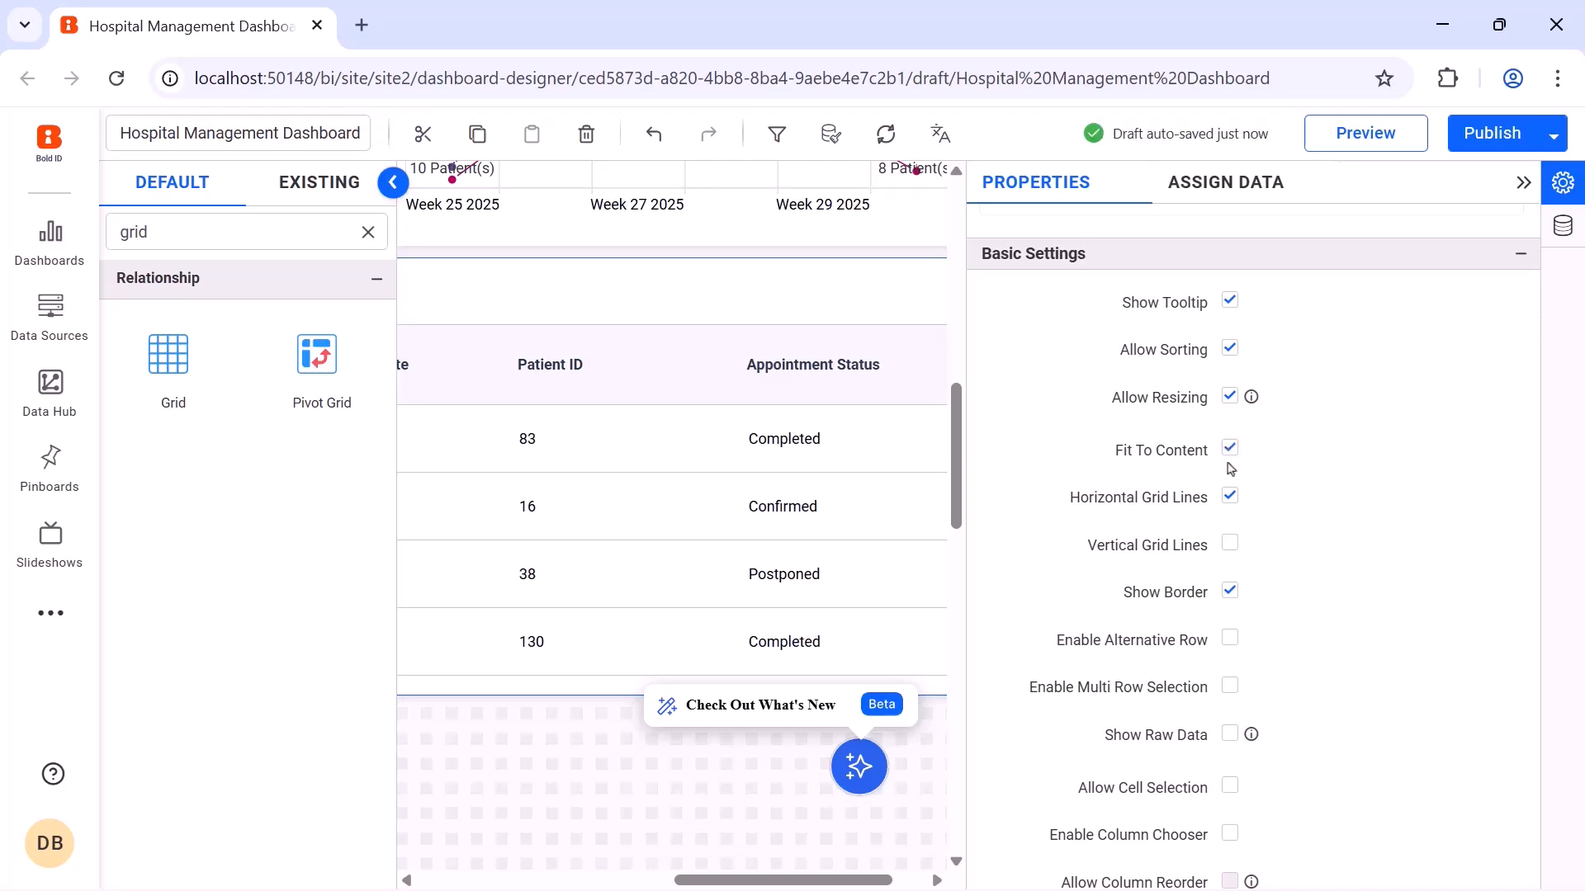
click(1229, 547)
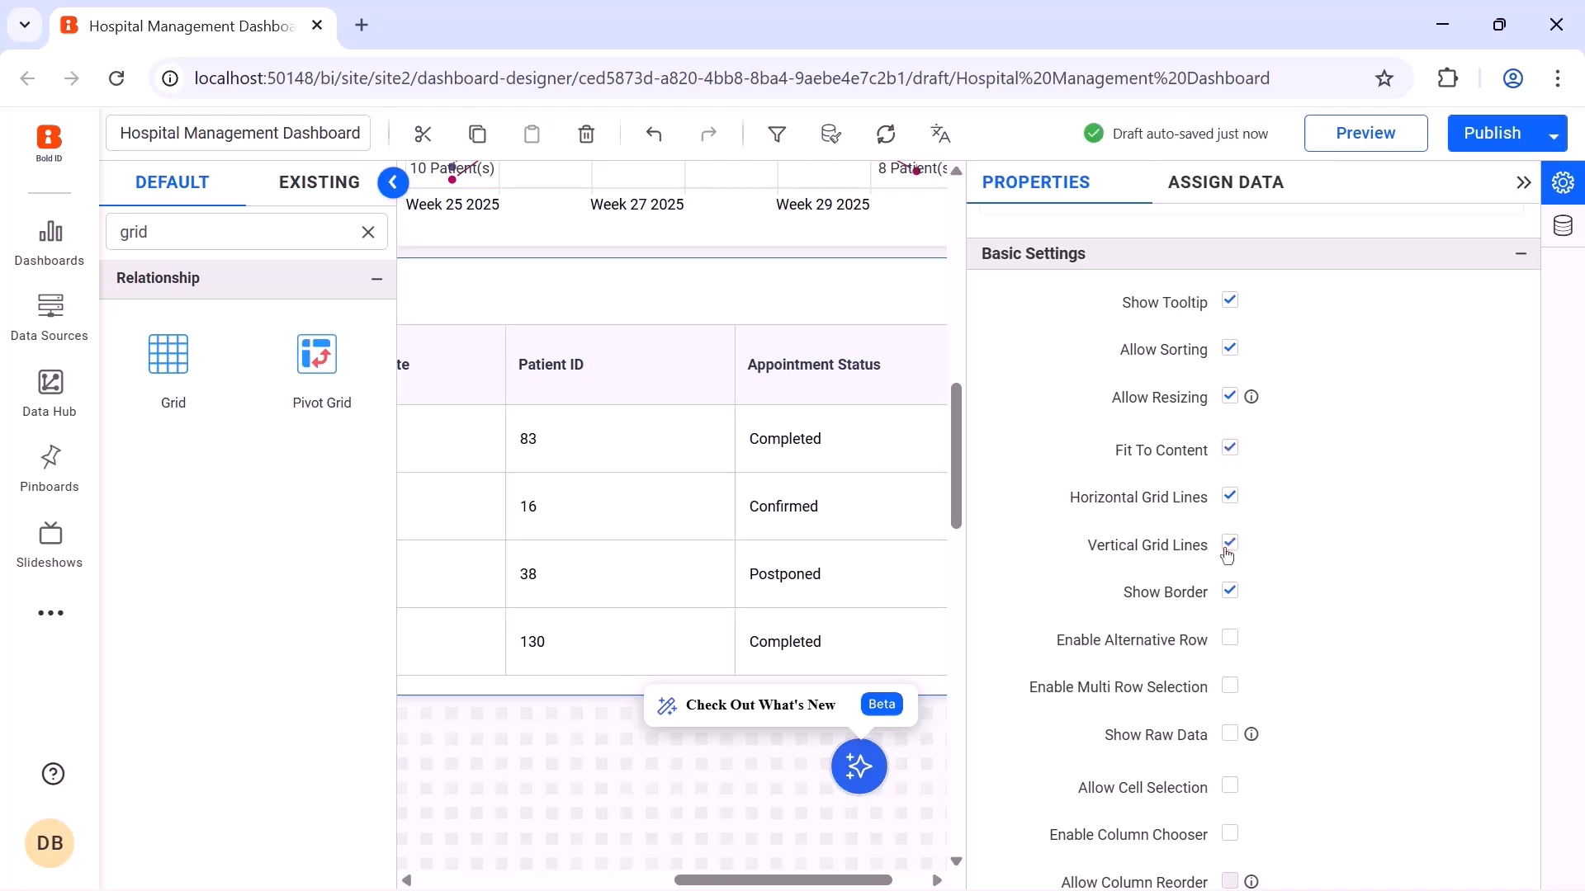
scroll(1226, 578, down, 2)
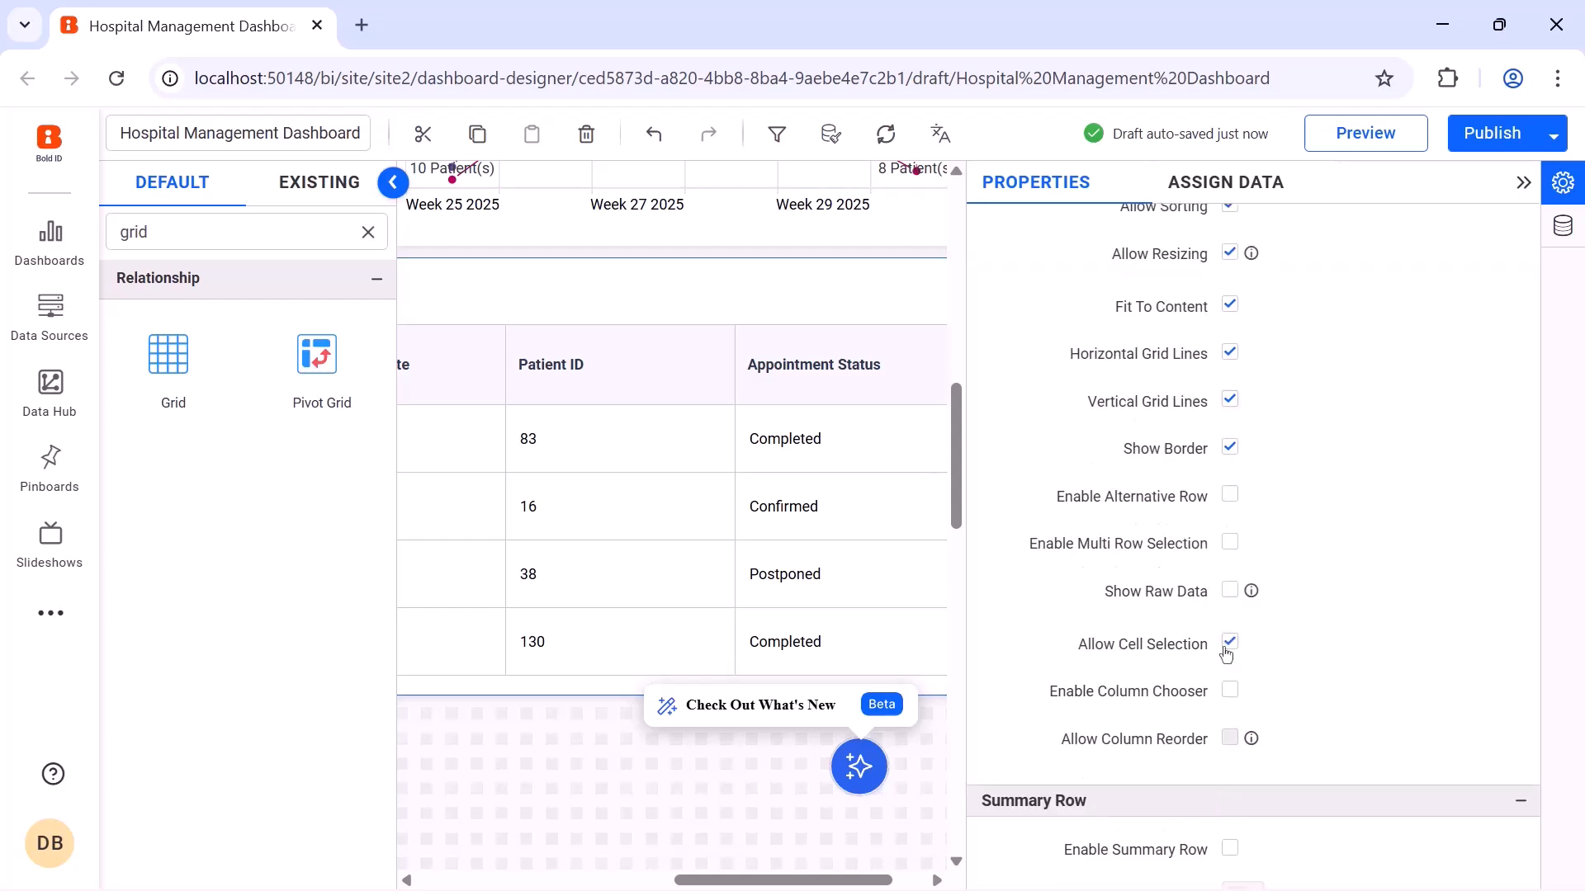
scroll(1226, 653, down, 8)
click(1230, 277)
click(1285, 813)
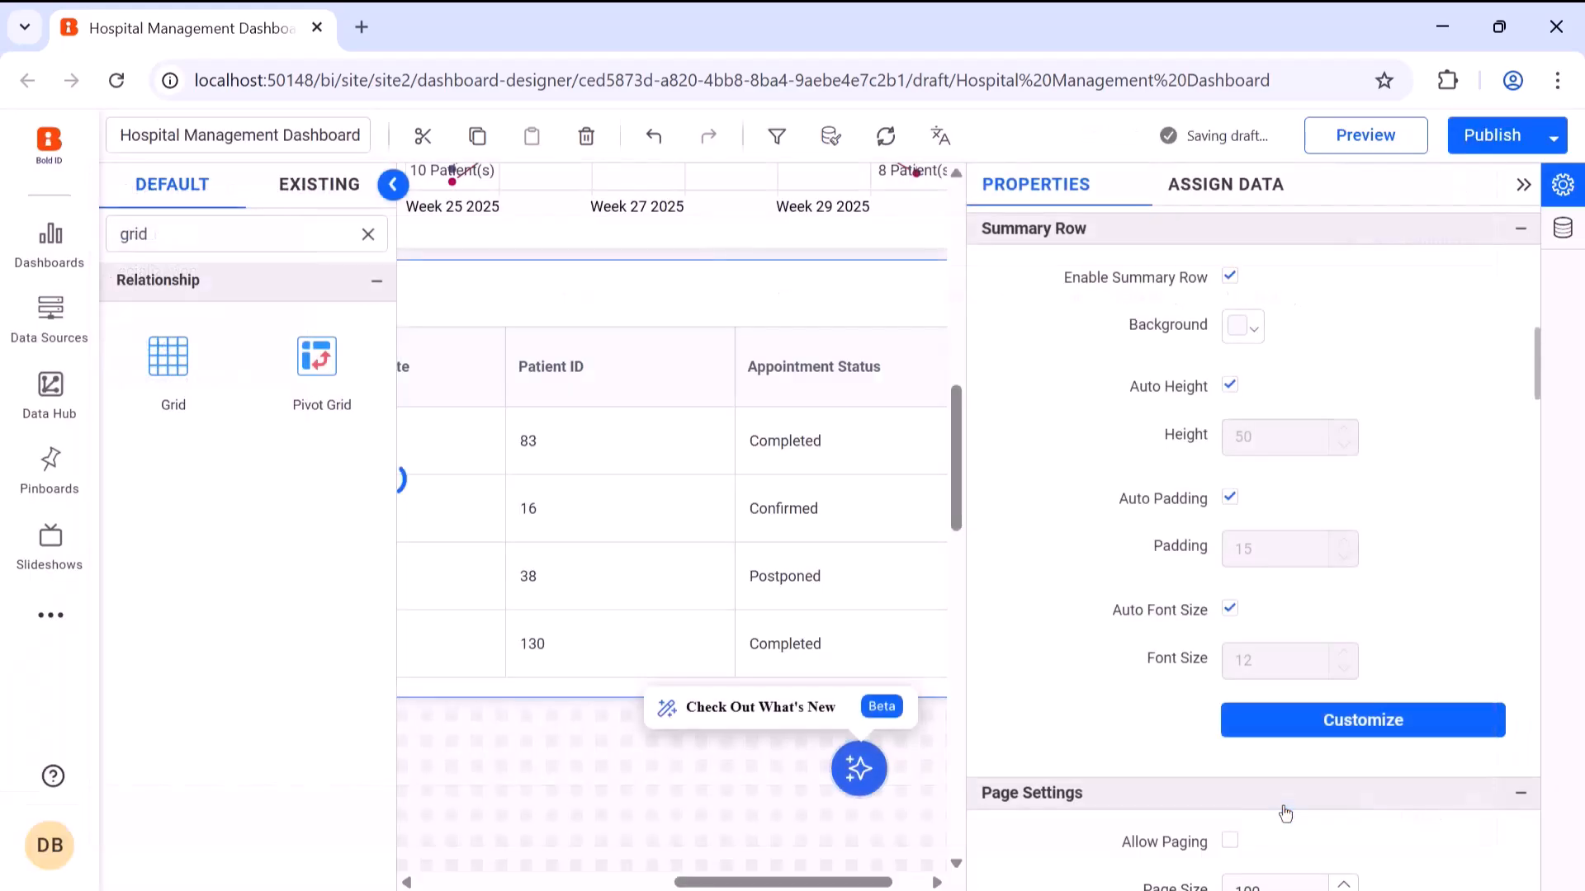
Center-align the headers and contents of all five grid columns in the column settings.
scroll(1304, 760, down, 6)
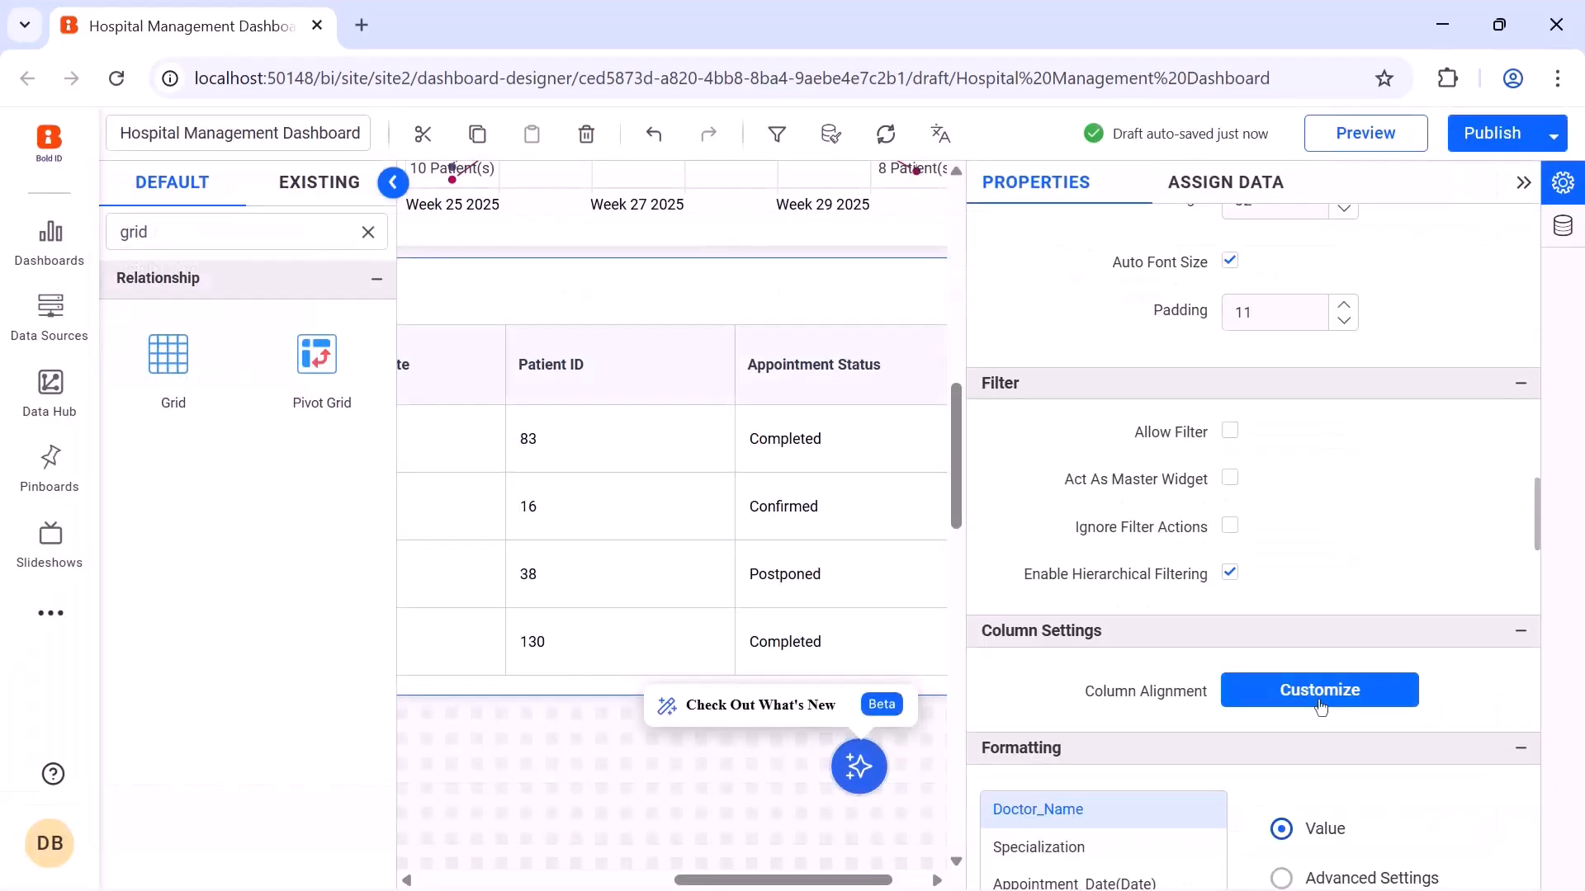
click(1320, 693)
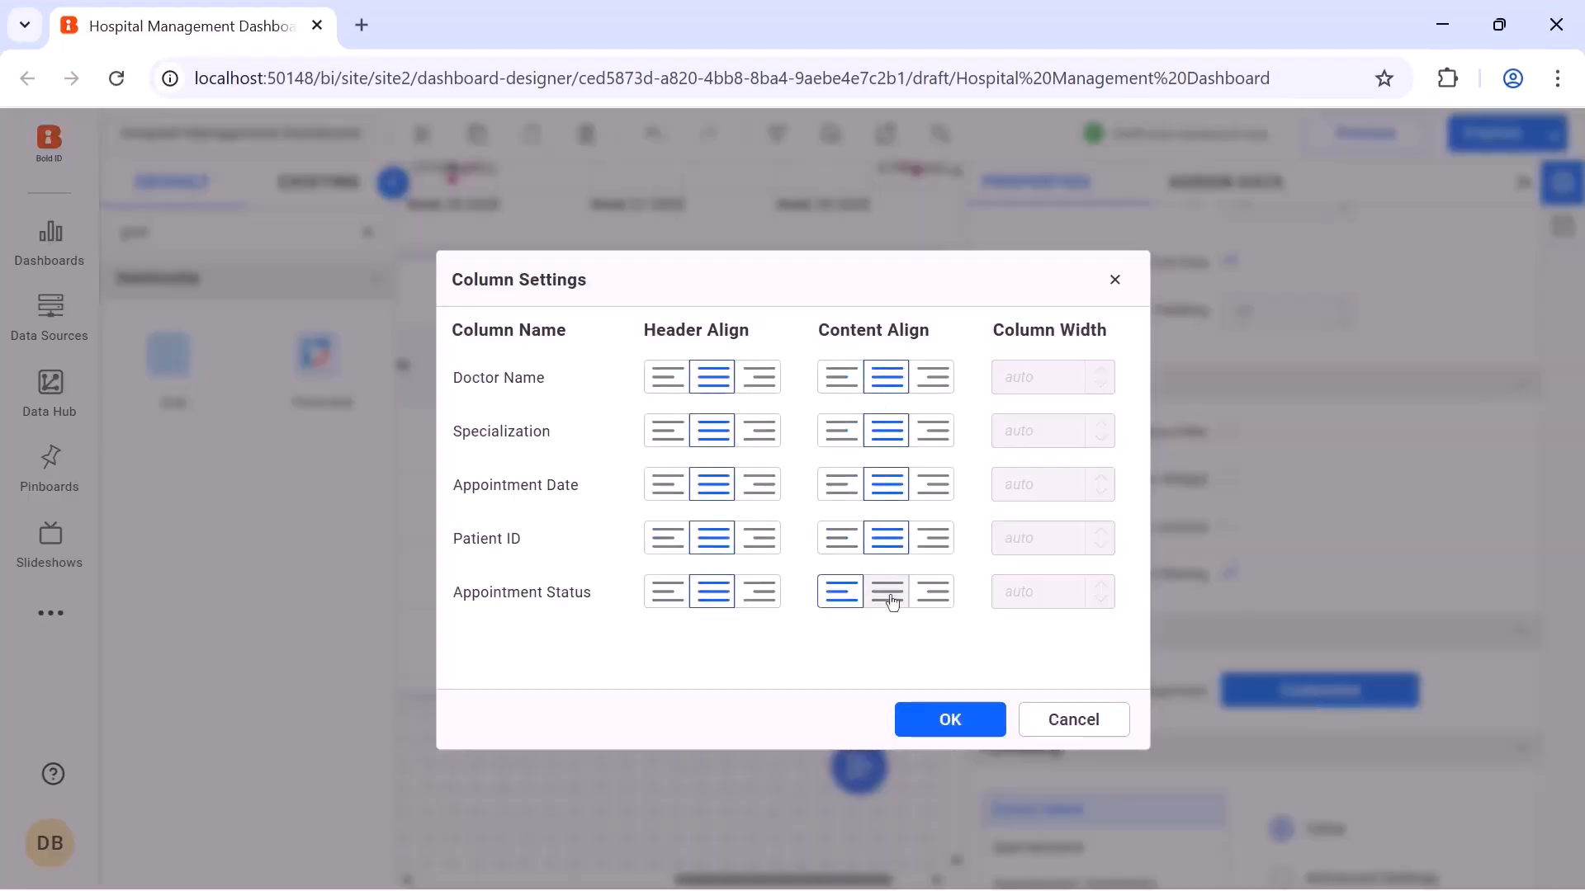
click(962, 723)
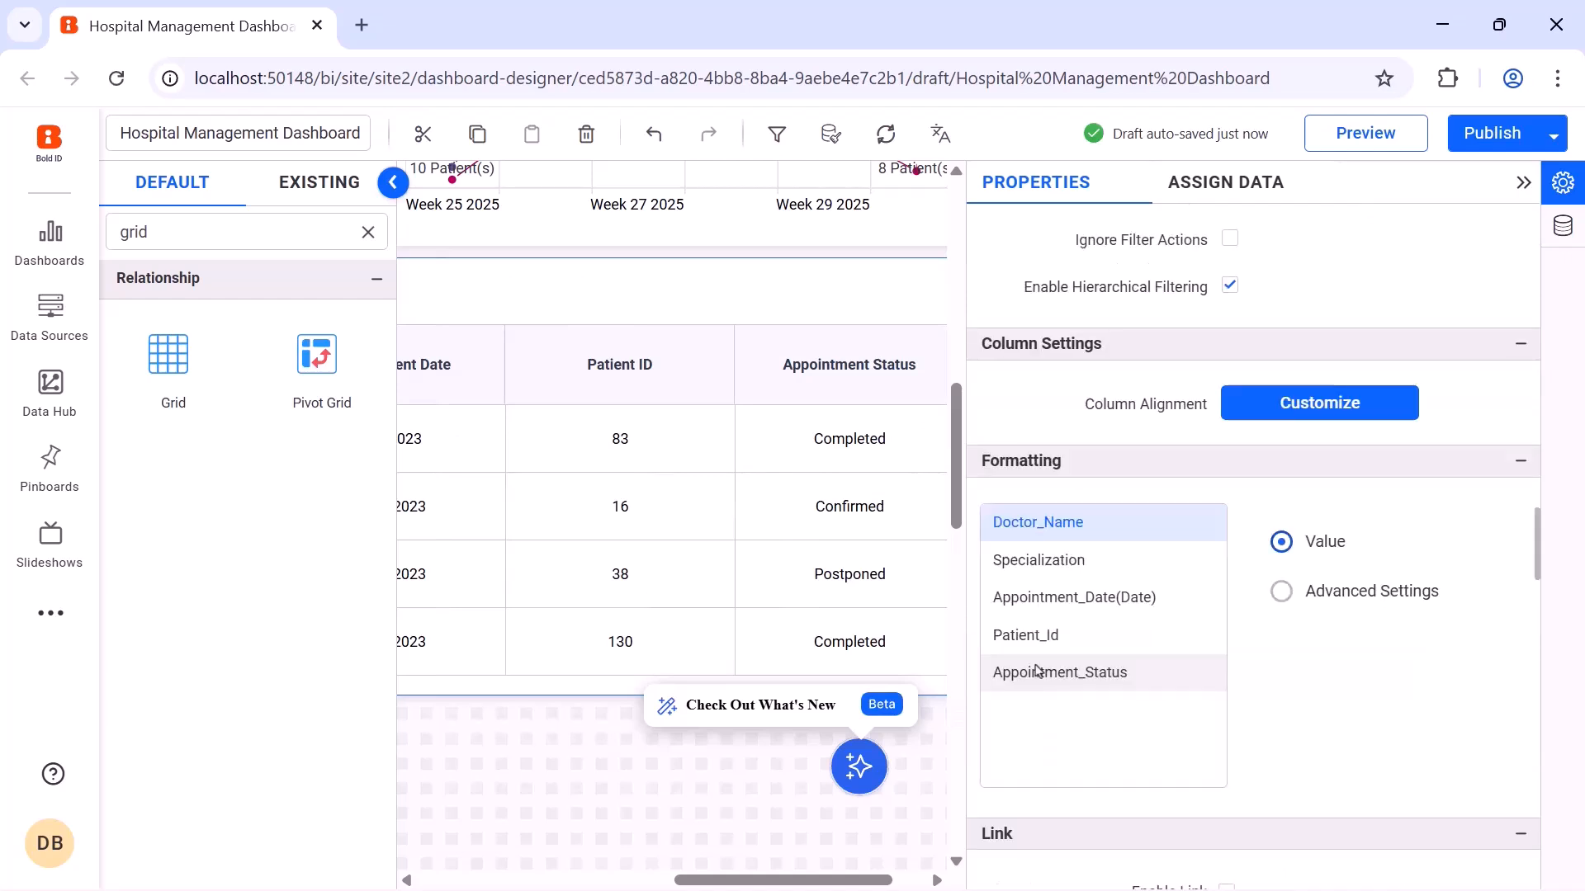
Set rule-based formatting on Appointment_Status, showing values that start with "Con", not case sensitive, in bold green.
click(1038, 670)
click(1279, 592)
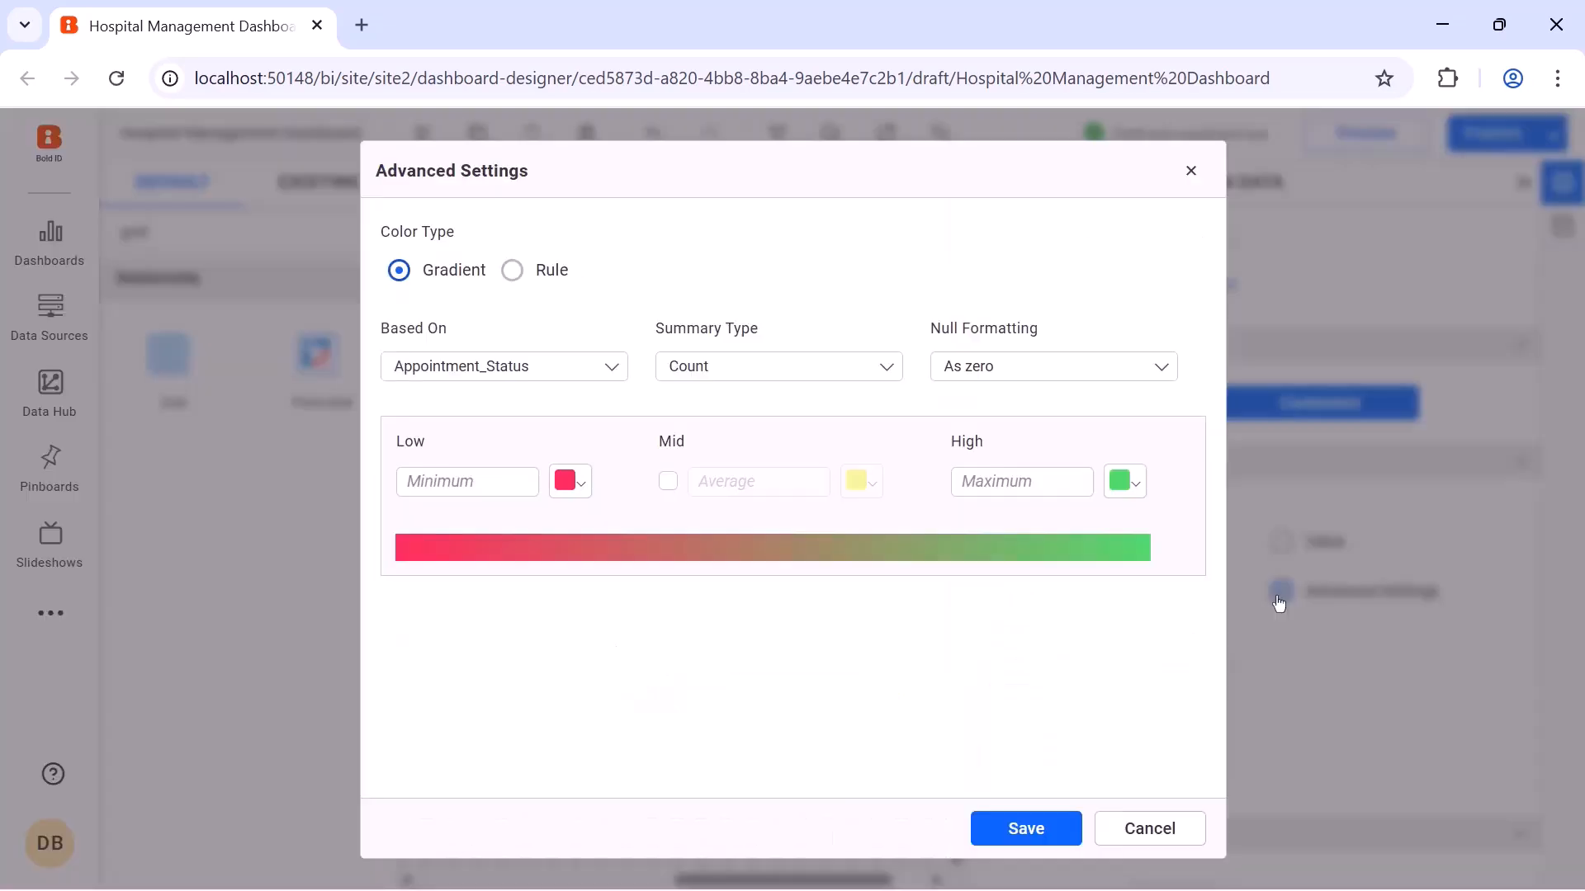
click(509, 281)
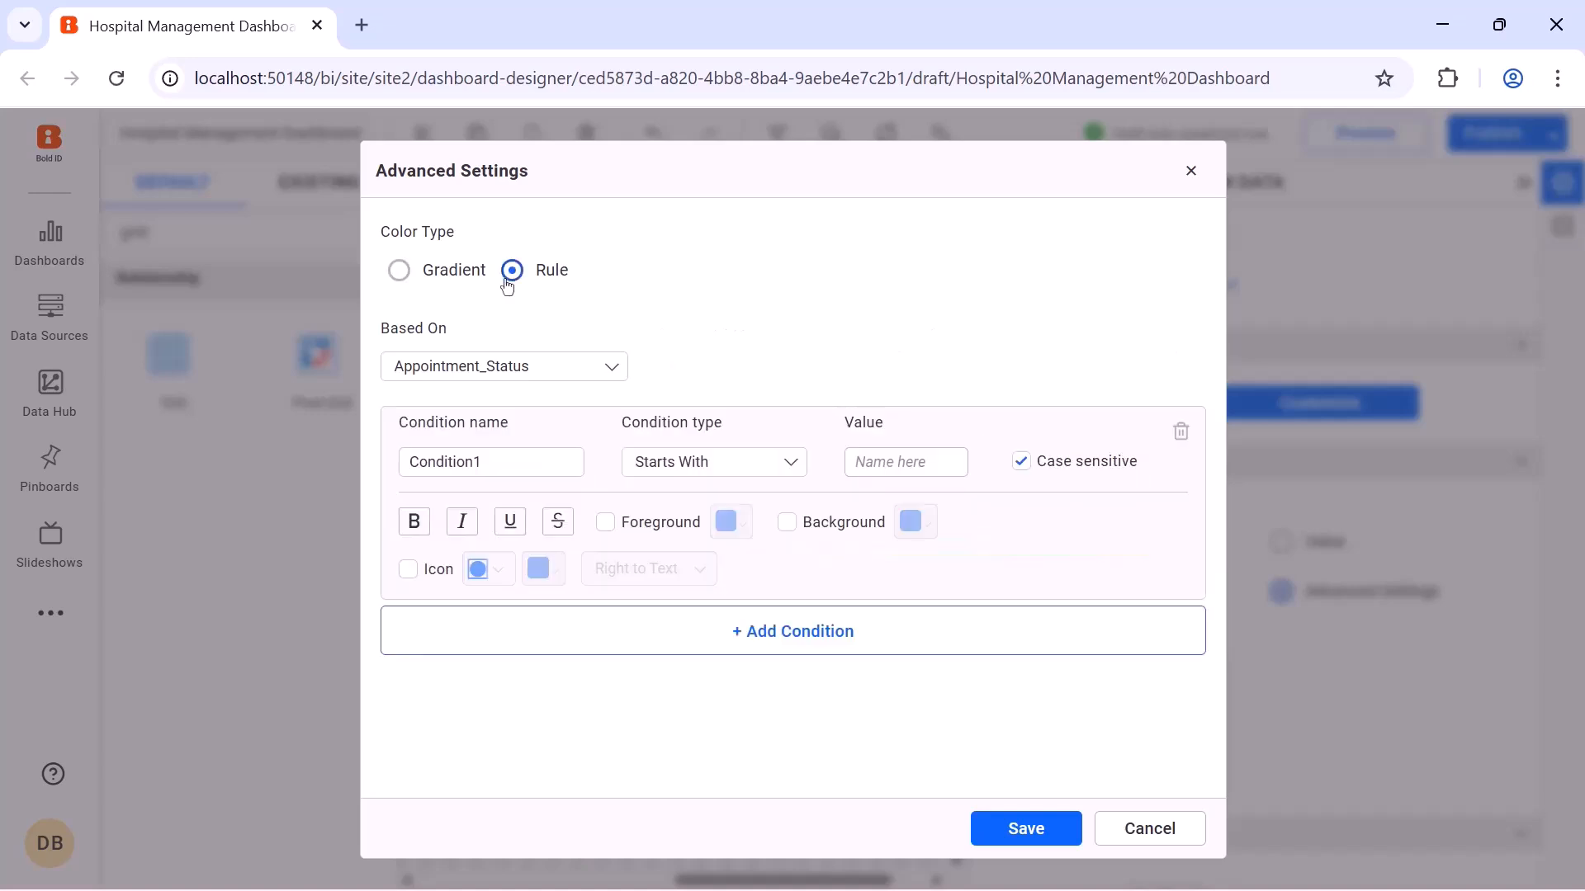
click(870, 462)
text(Con)
click(1016, 465)
click(411, 520)
click(605, 522)
click(730, 522)
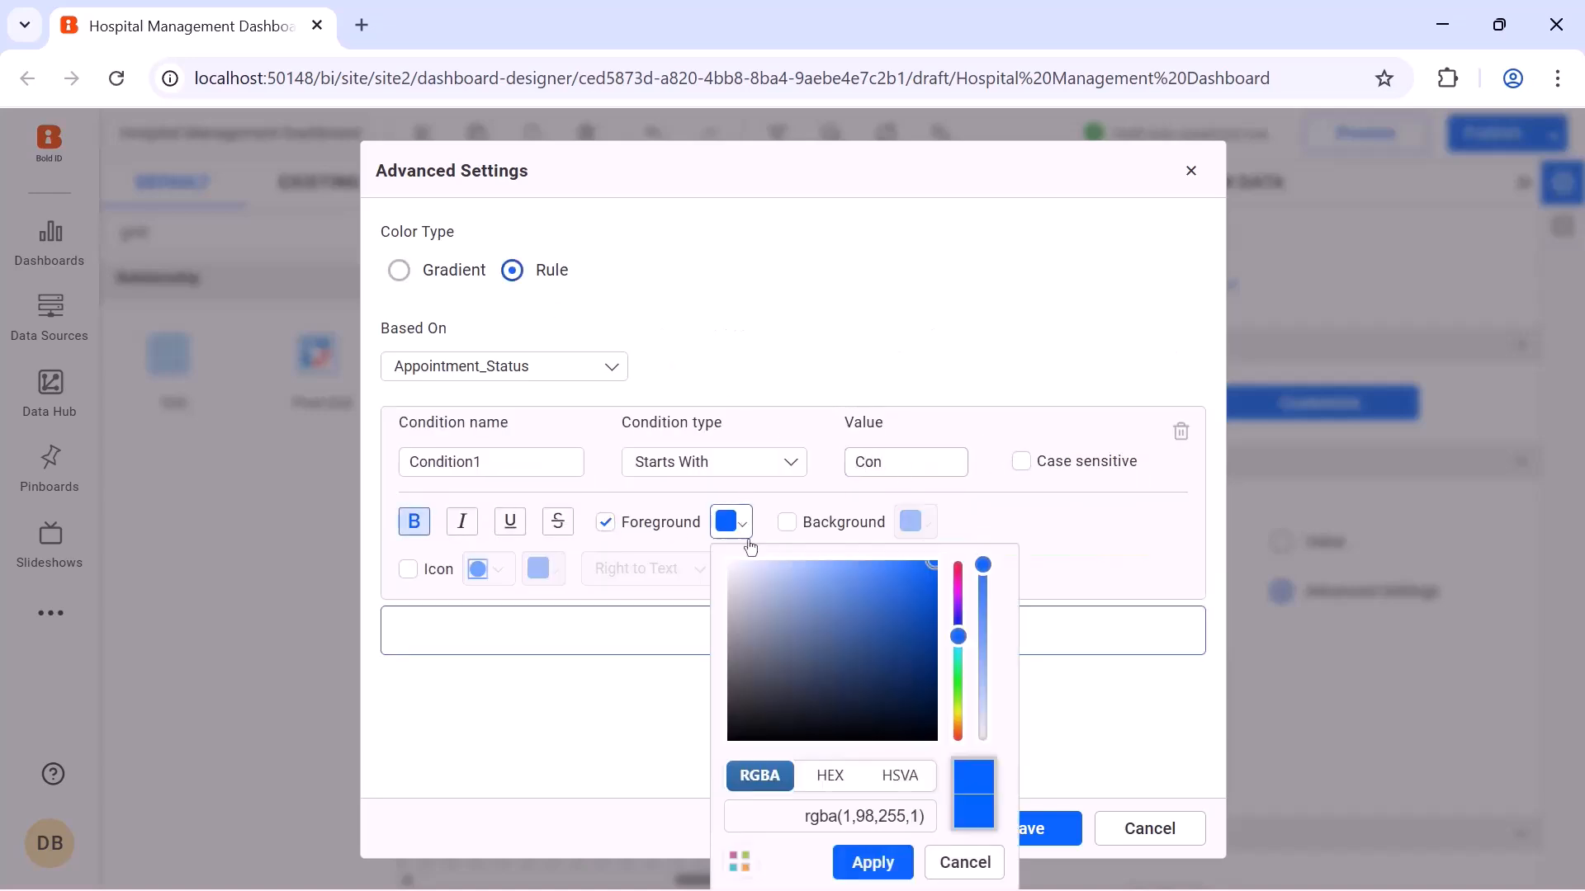
click(958, 691)
click(913, 579)
click(877, 859)
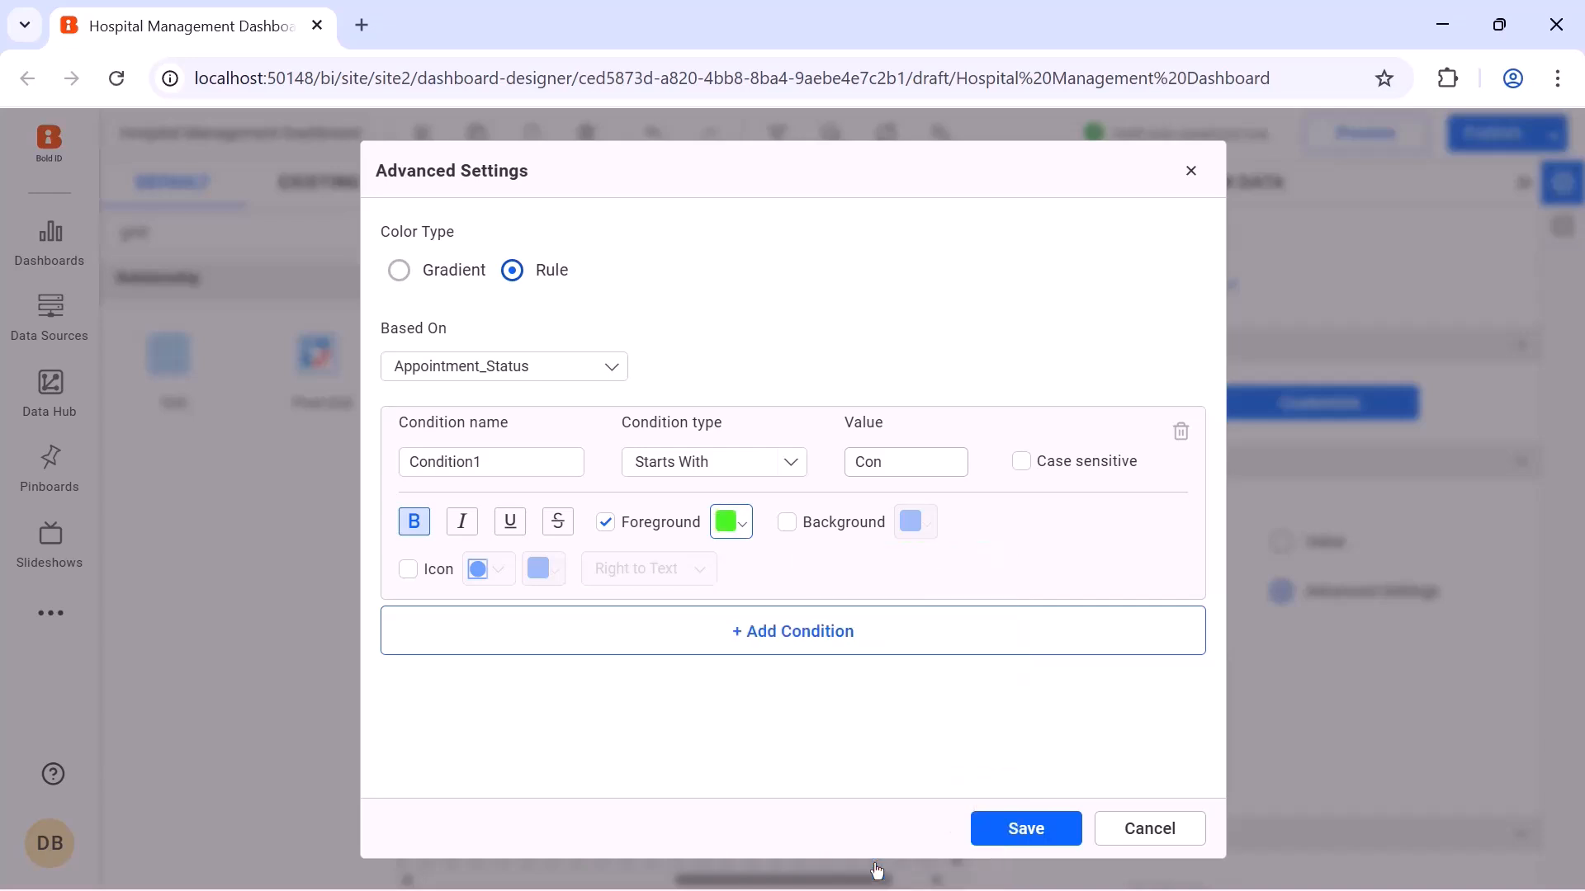
Add a second condition that shows statuses starting with "Can", not case sensitive, in bold light red.
click(891, 648)
click(889, 665)
text(Can)
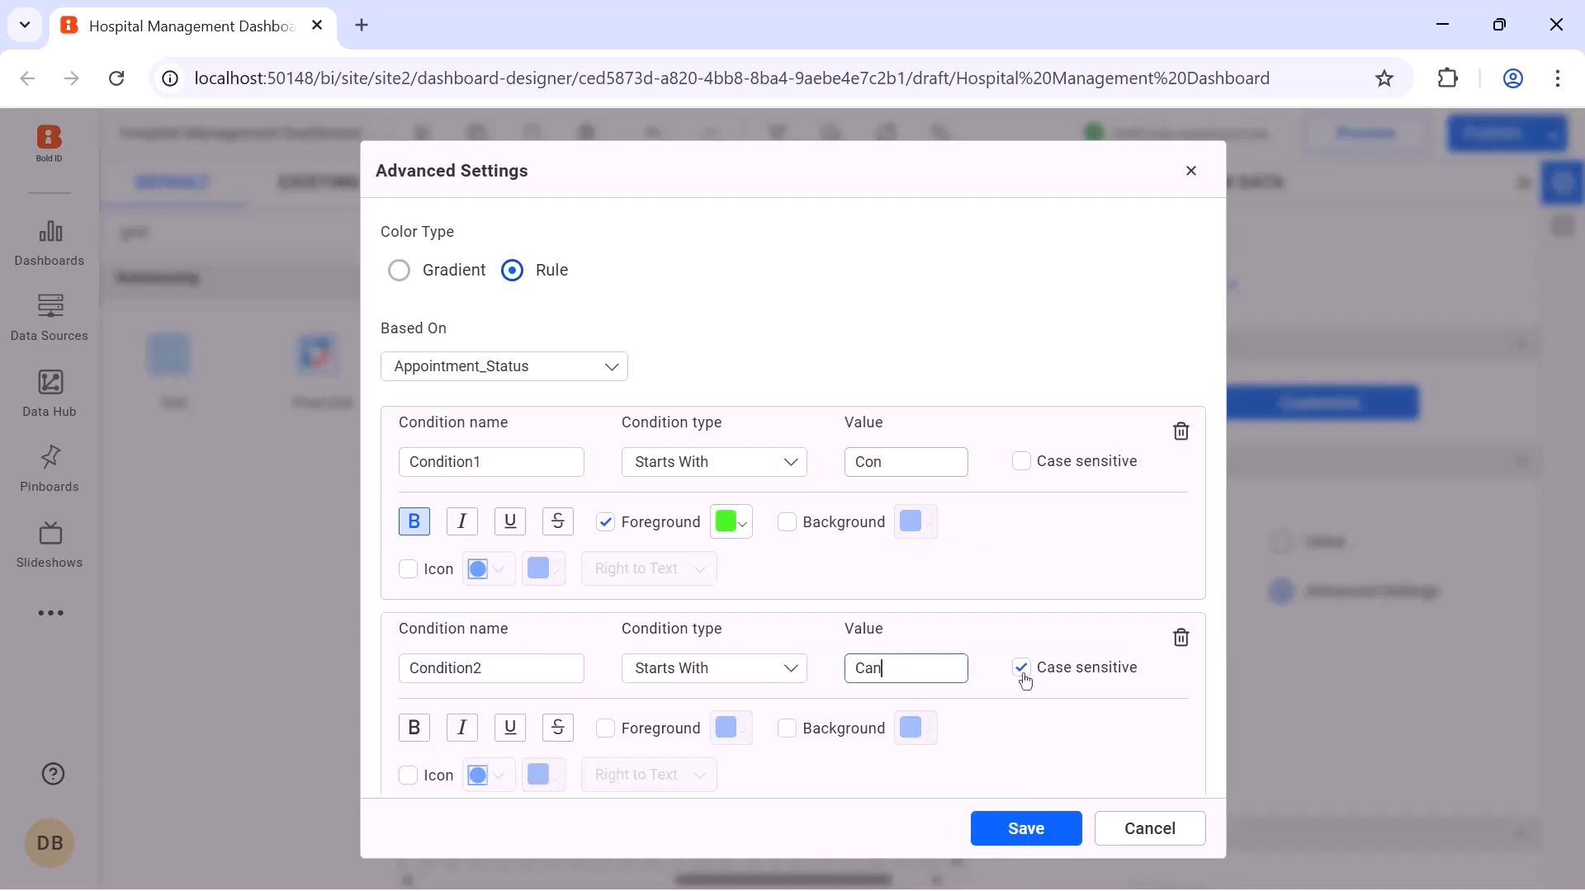
click(415, 727)
click(605, 728)
click(729, 728)
click(959, 453)
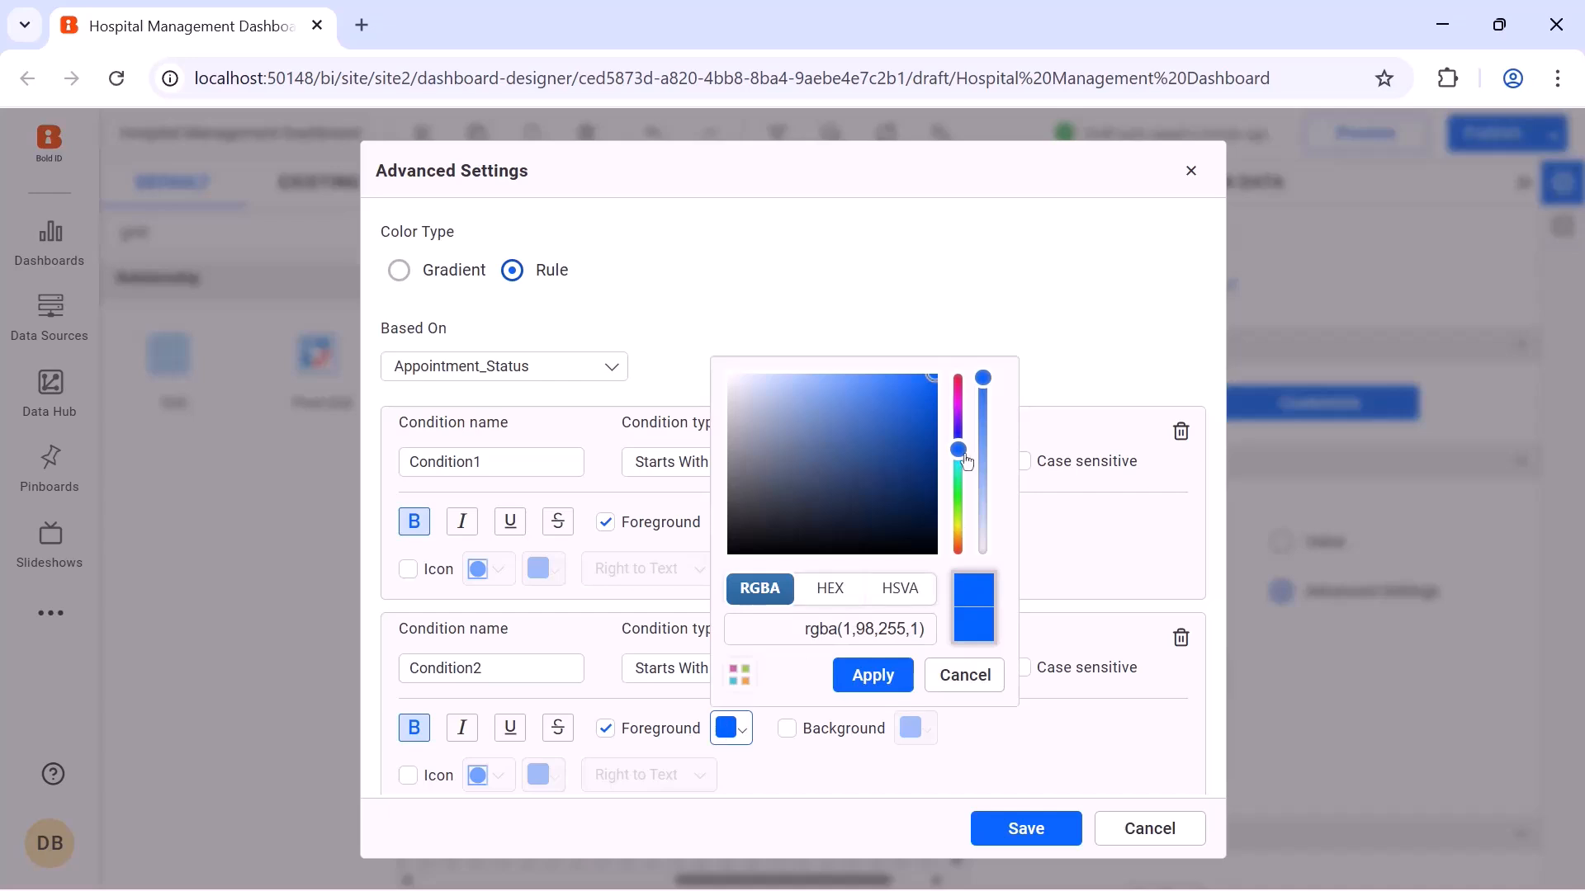
drag(967, 462, 959, 378)
click(842, 400)
click(872, 675)
Add a third condition that shows statuses starting with "Pen", not case sensitive, in bold yellow.
scroll(891, 738, down, 2)
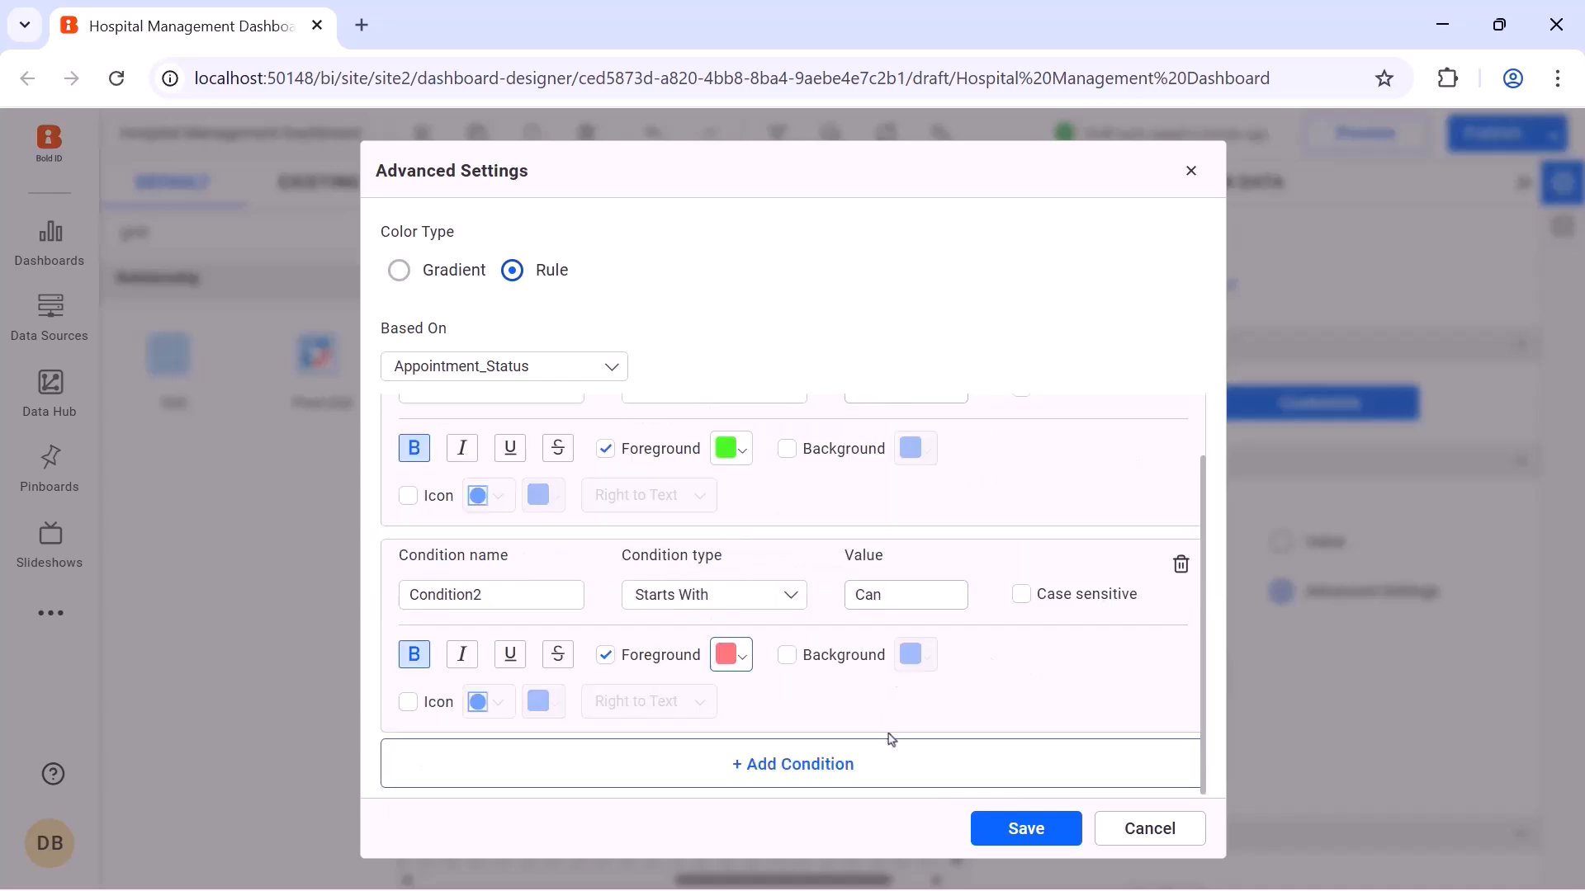
click(889, 759)
click(901, 594)
text(Pen)
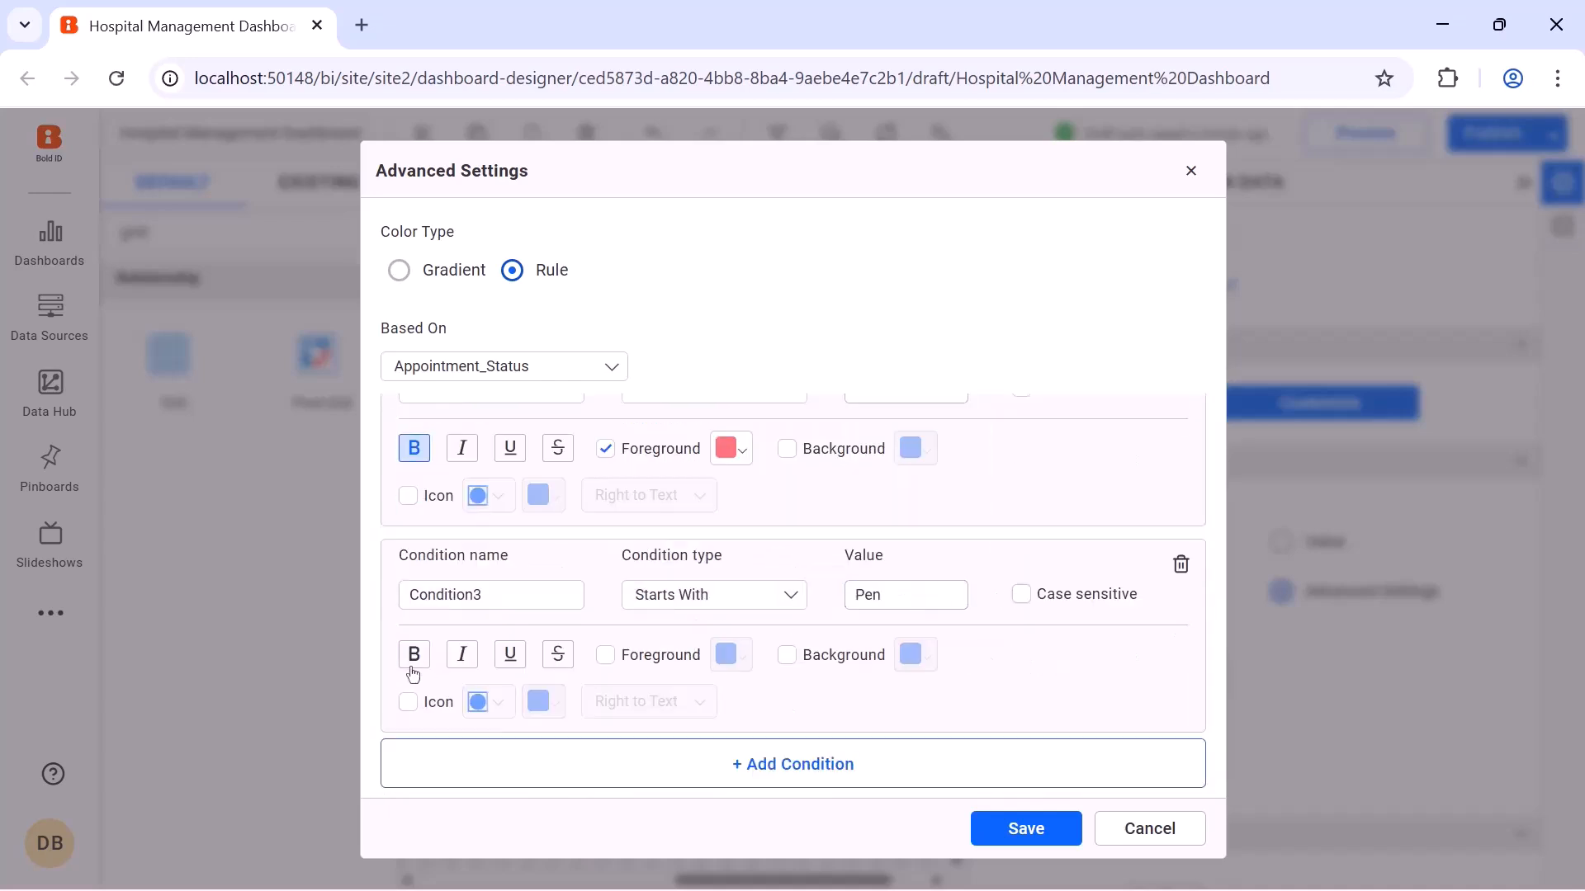
click(414, 655)
click(605, 655)
click(729, 654)
drag(982, 406, 982, 318)
click(866, 599)
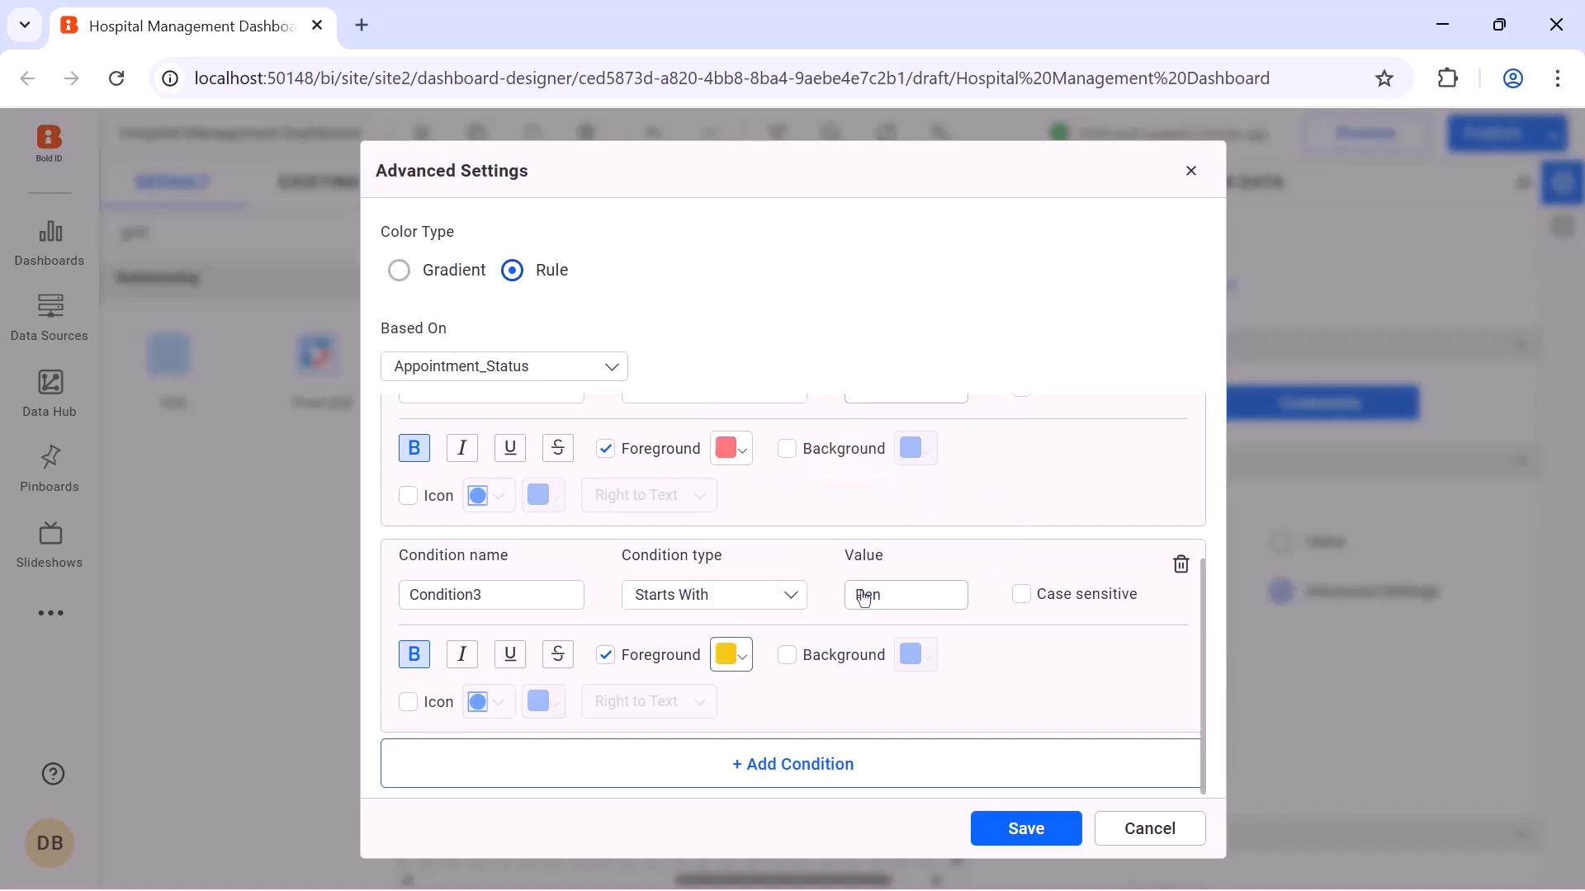
Add a fourth condition that shows statuses starting with "Pos", not case sensitive, in bold reddish brown, rgba(173,63,12,1).
click(848, 763)
click(888, 605)
text(Pos)
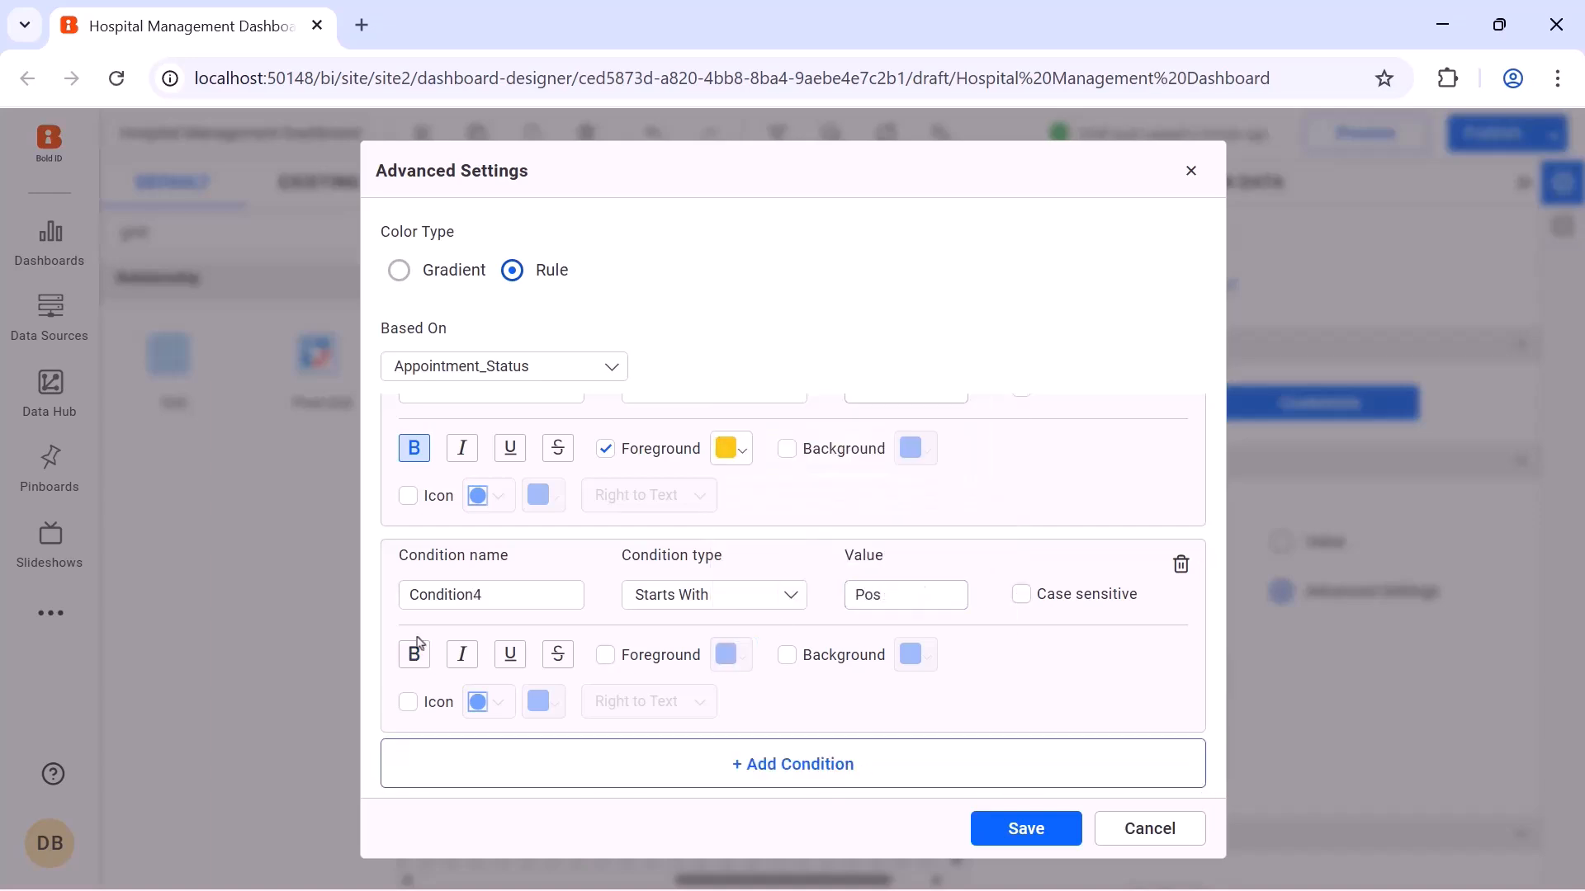
click(415, 654)
click(605, 655)
click(730, 654)
drag(957, 373, 957, 473)
click(922, 356)
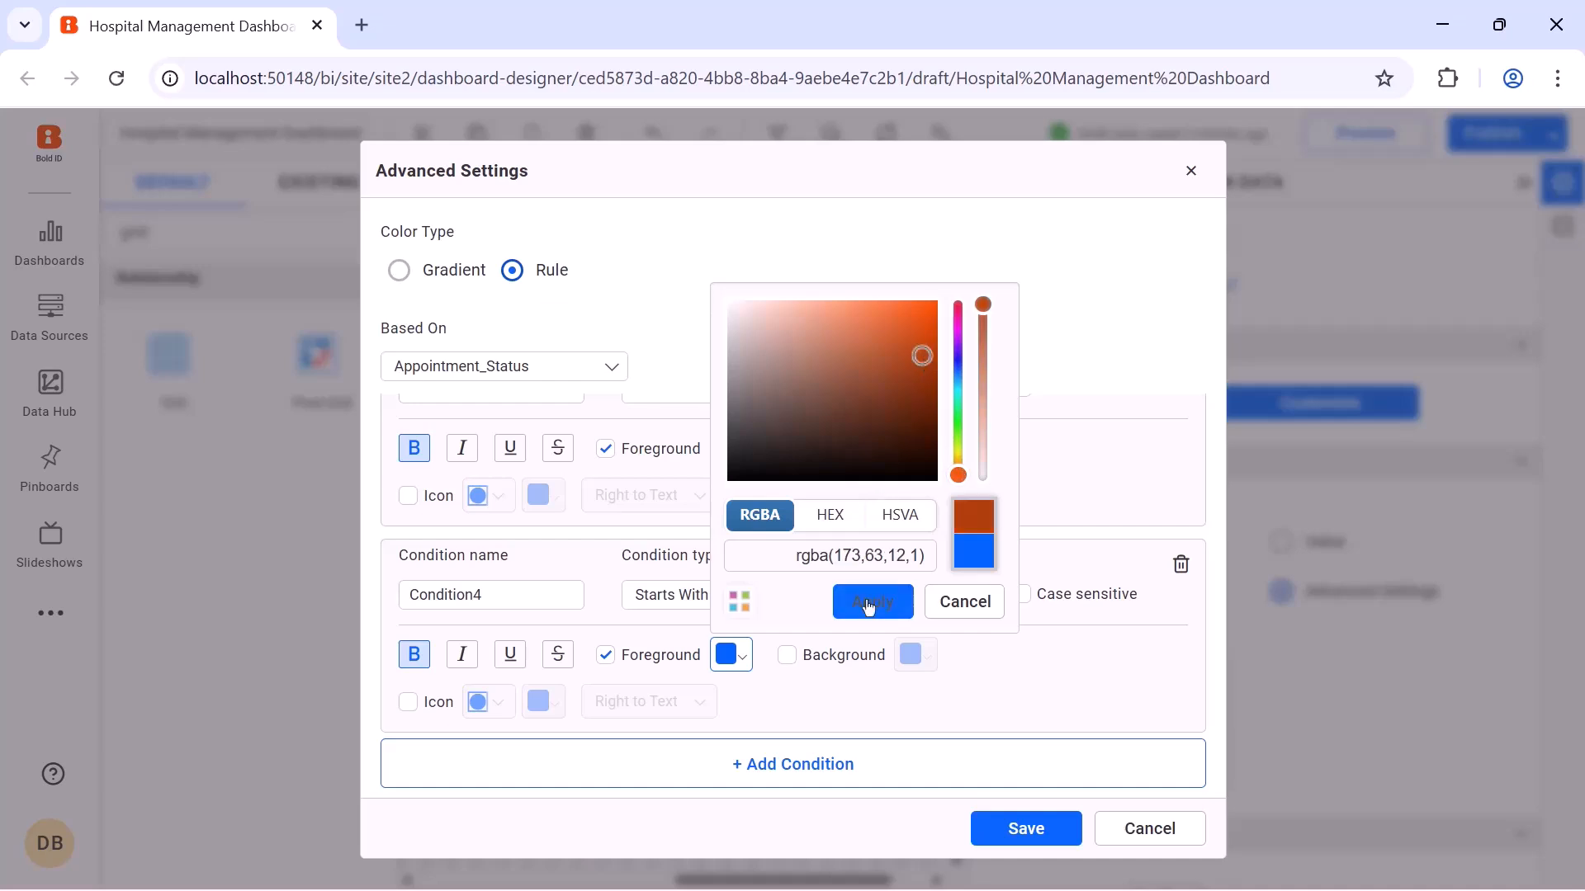
click(867, 601)
Add a fifth condition that shows statuses starting with "Com", not case sensitive, in bold dark gold, and save the formatting rules.
click(845, 765)
click(905, 594)
text(Com)
click(414, 654)
click(605, 655)
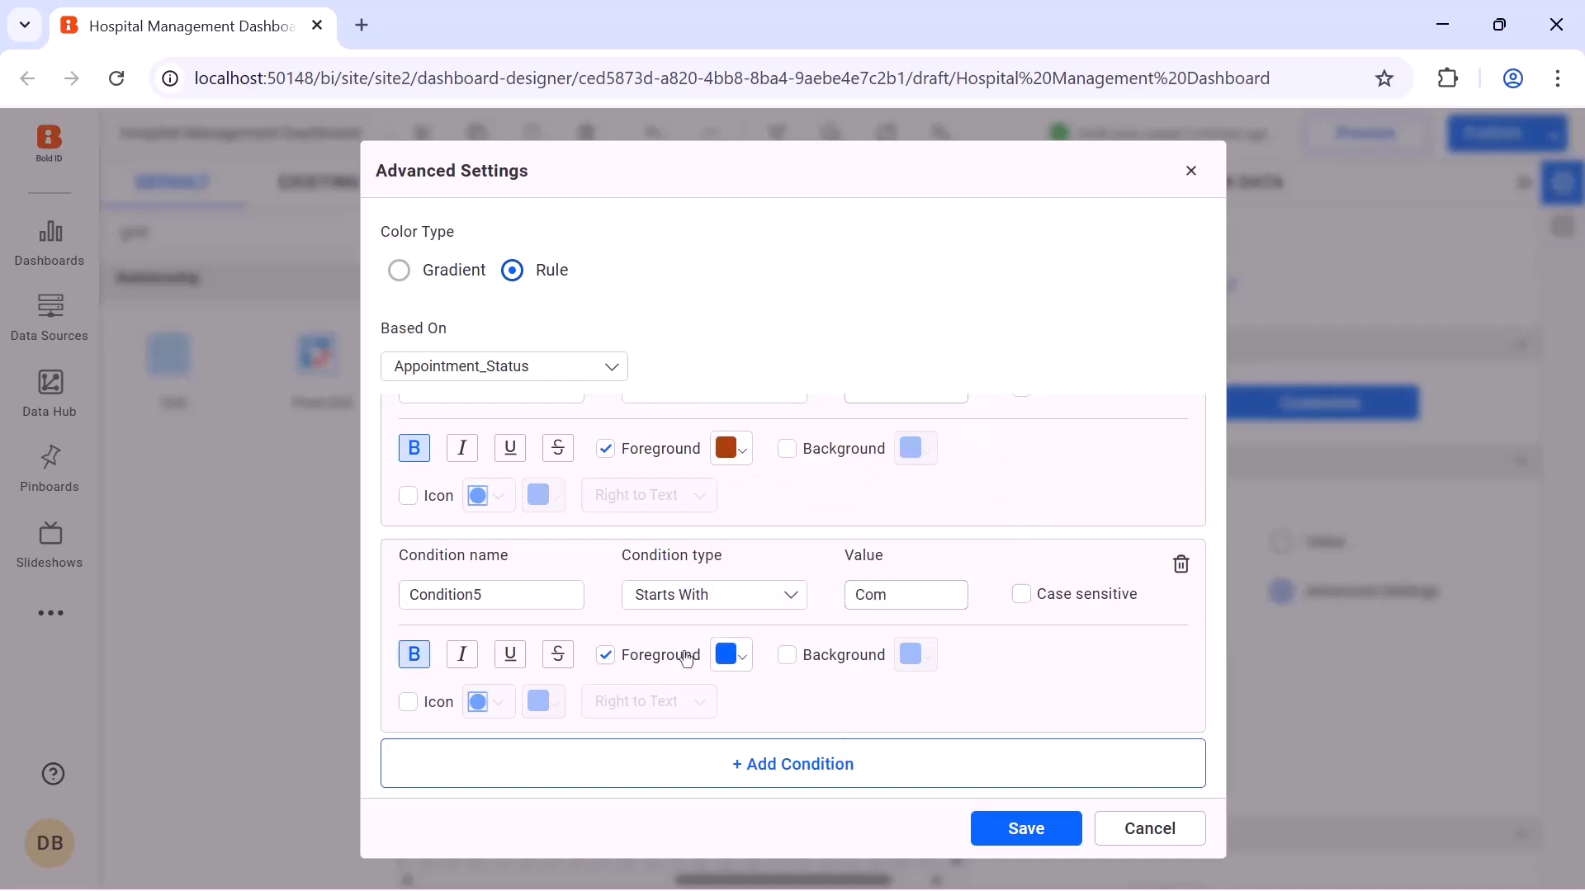
click(730, 654)
drag(961, 372, 962, 471)
click(931, 347)
click(871, 602)
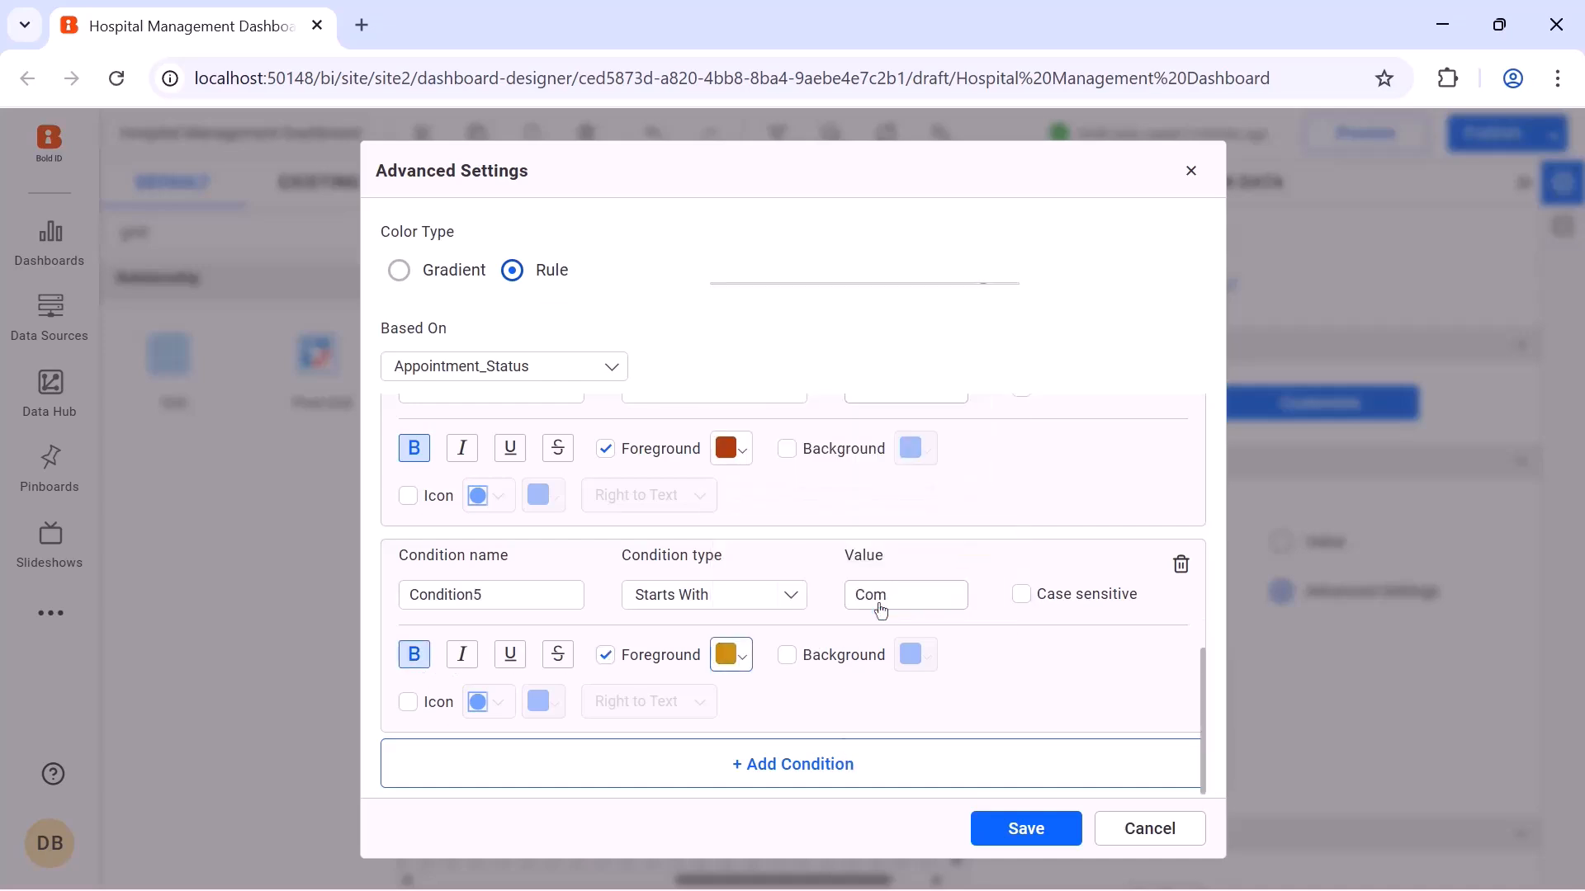
click(1004, 835)
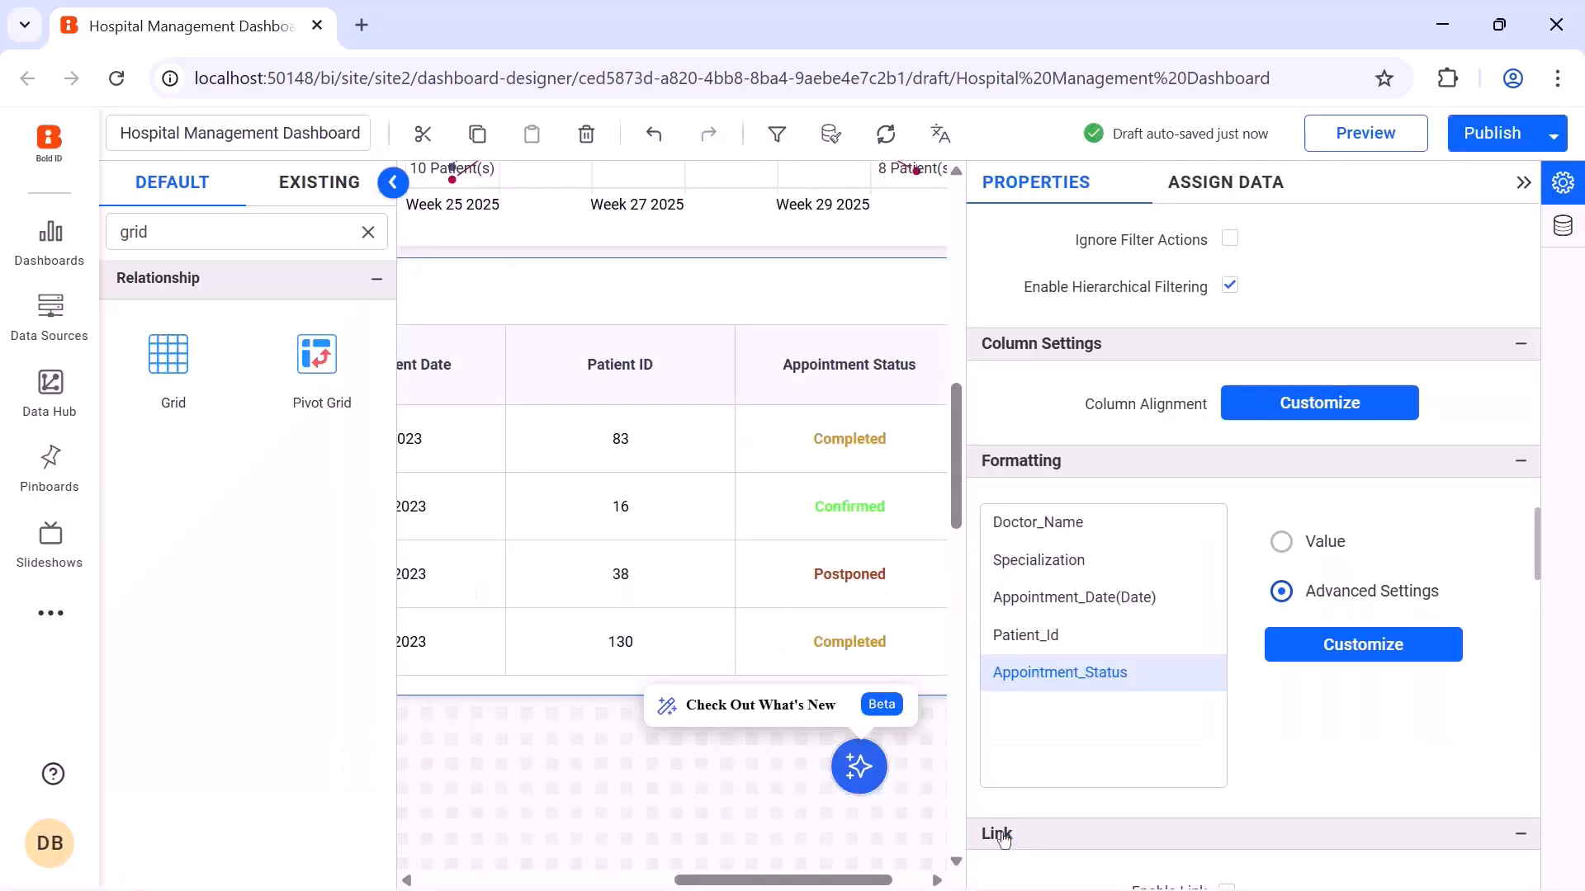
Turn off the grid's automatic title font size and set the title font size to 16.
scroll(1230, 490, down, 8)
click(1229, 491)
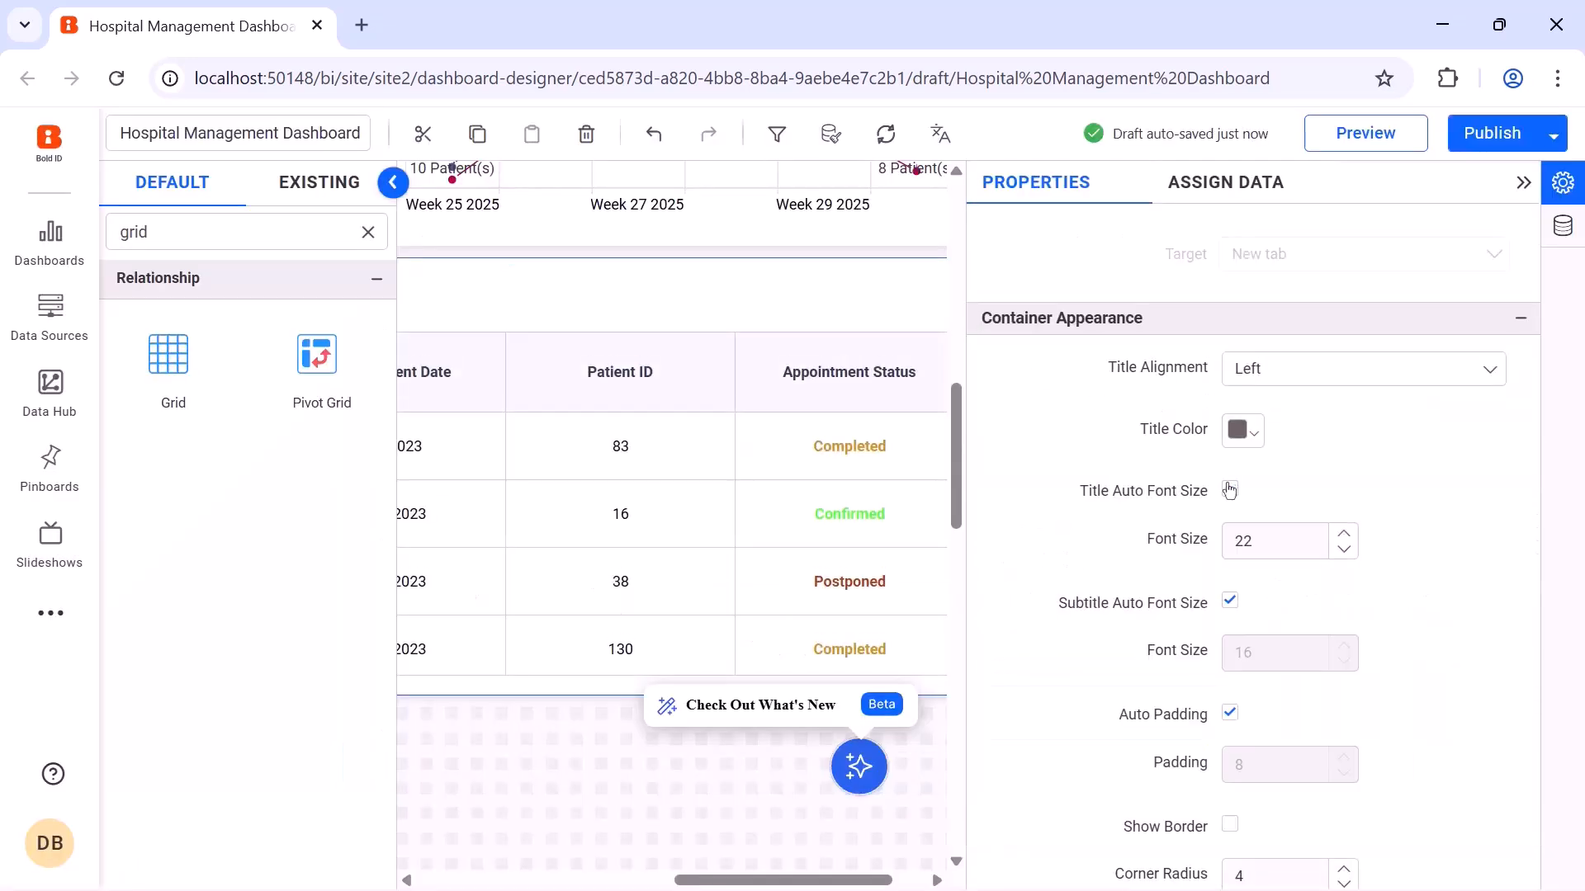
double_click(1257, 537)
text(16)
Collapse the side panels, then preview the complete dashboard and return to the designer.
click(1523, 183)
click(392, 183)
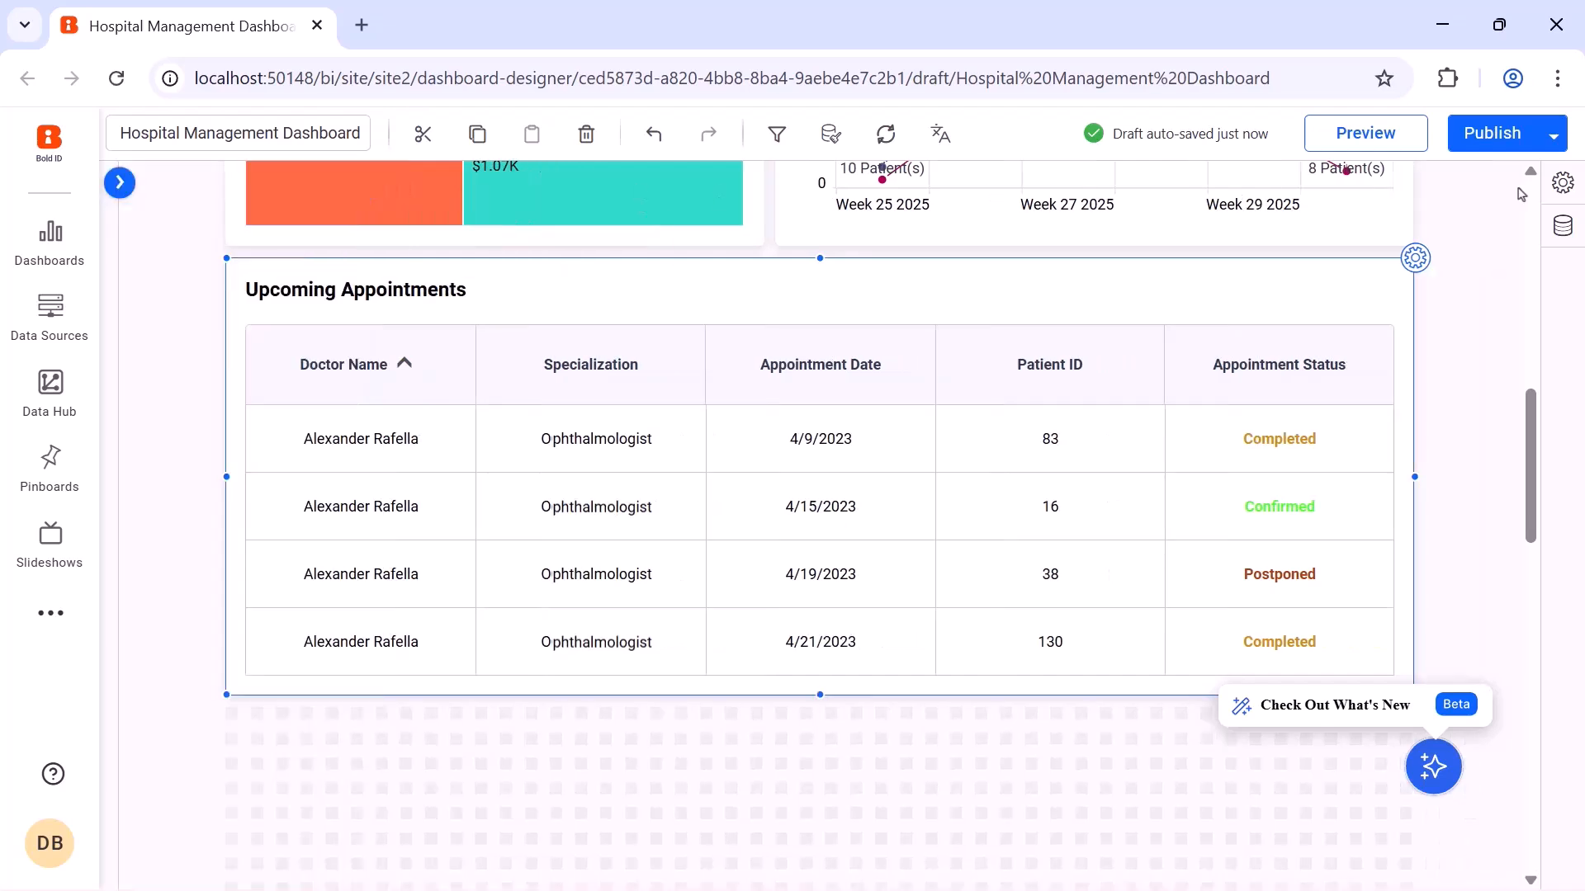
click(1366, 134)
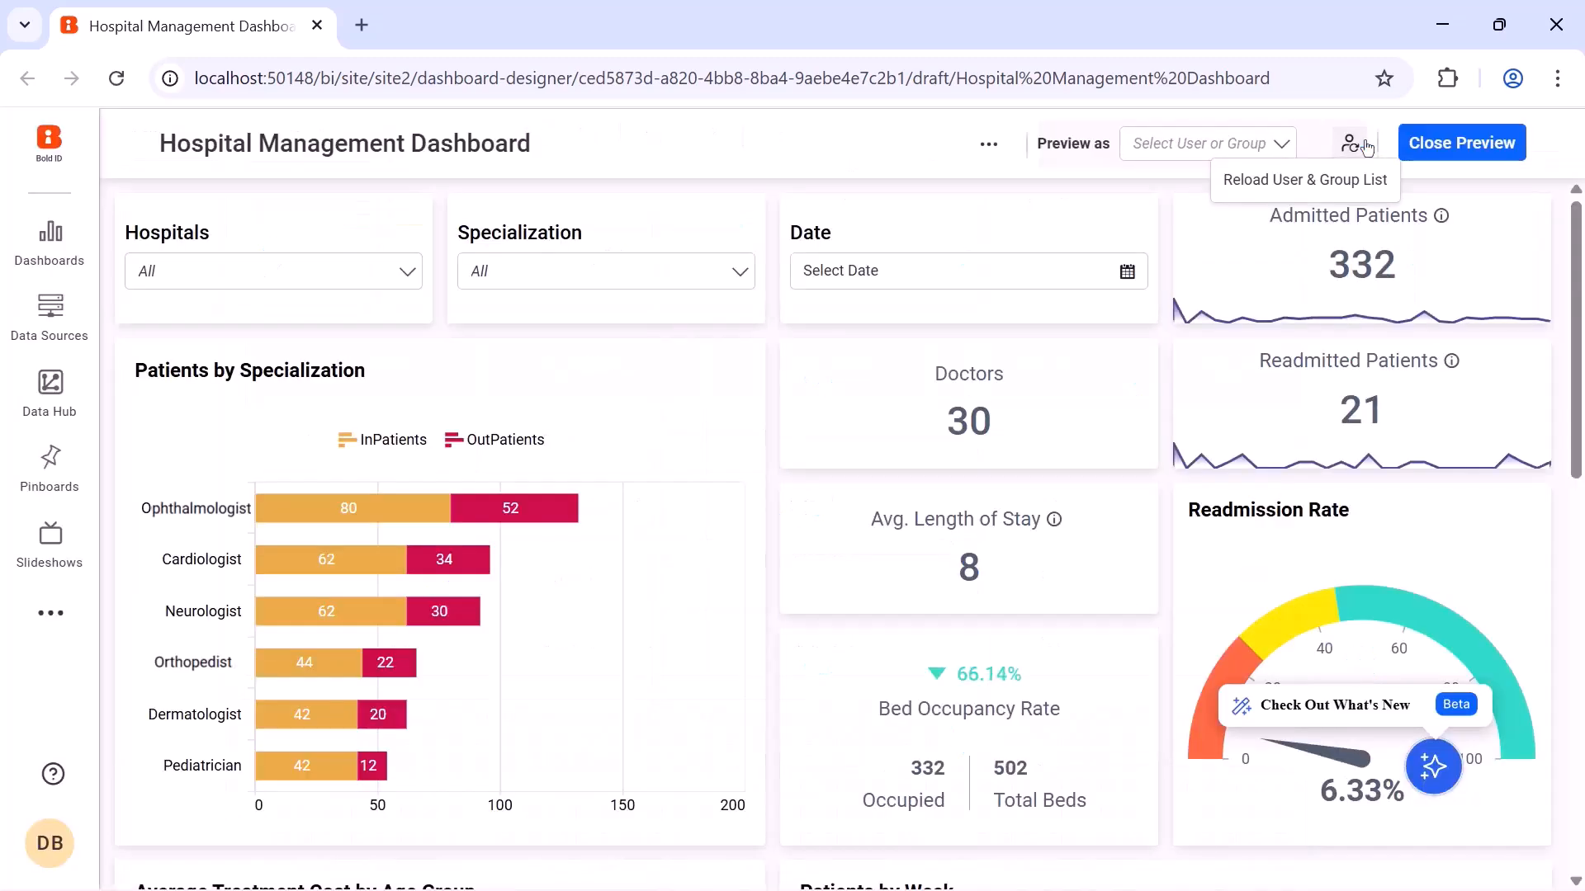
click(1423, 144)
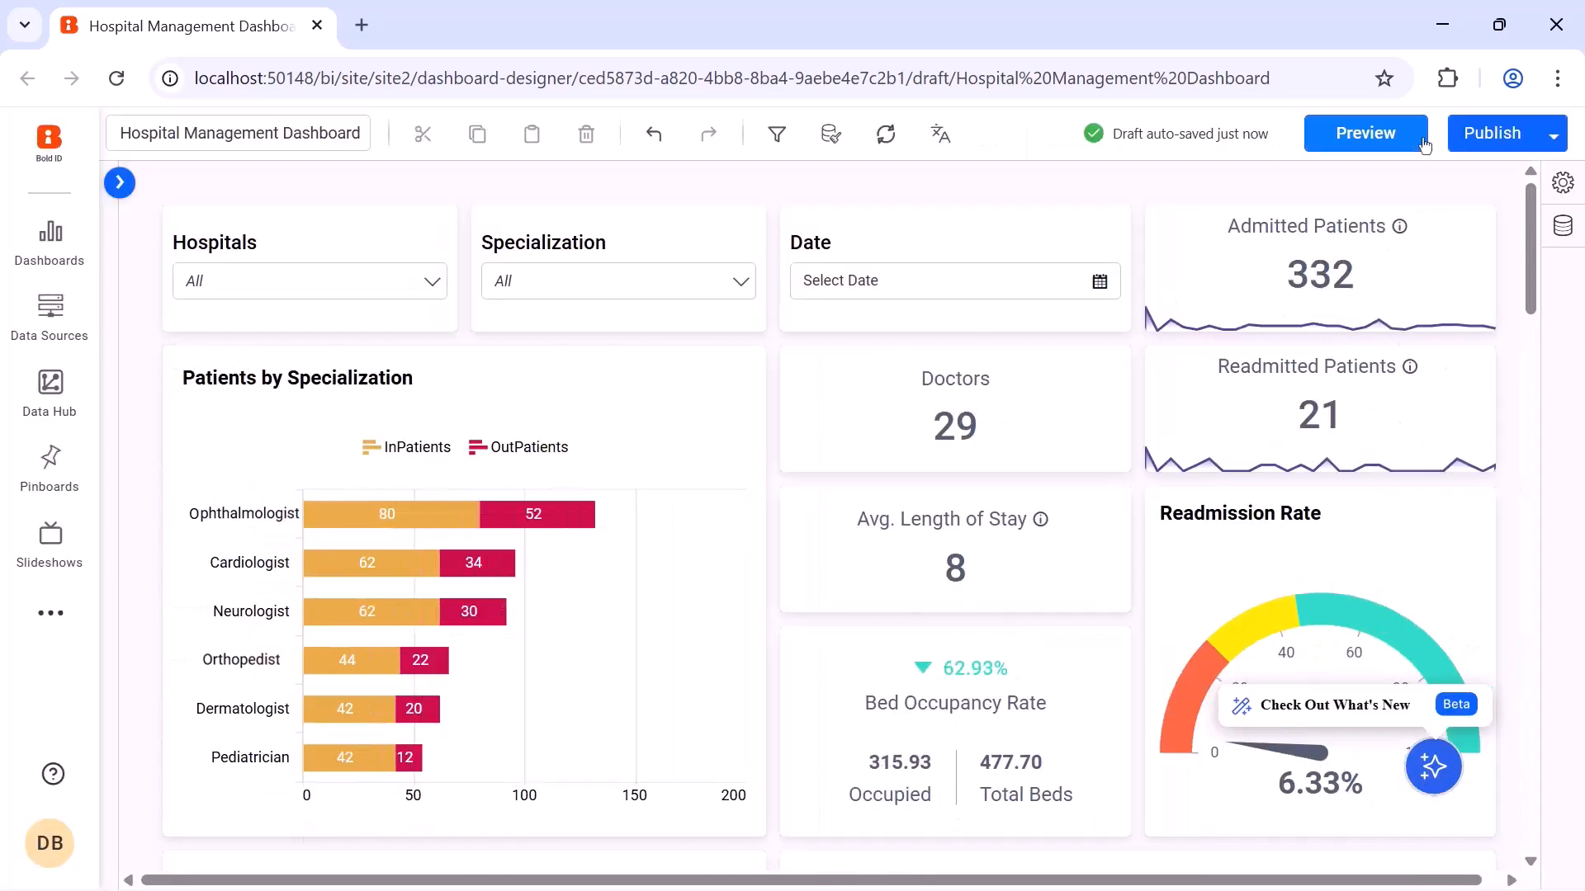
Publish the Hospital Management Dashboard in the "Getting Started Tutorial" category and open the published dashboard.
click(1492, 135)
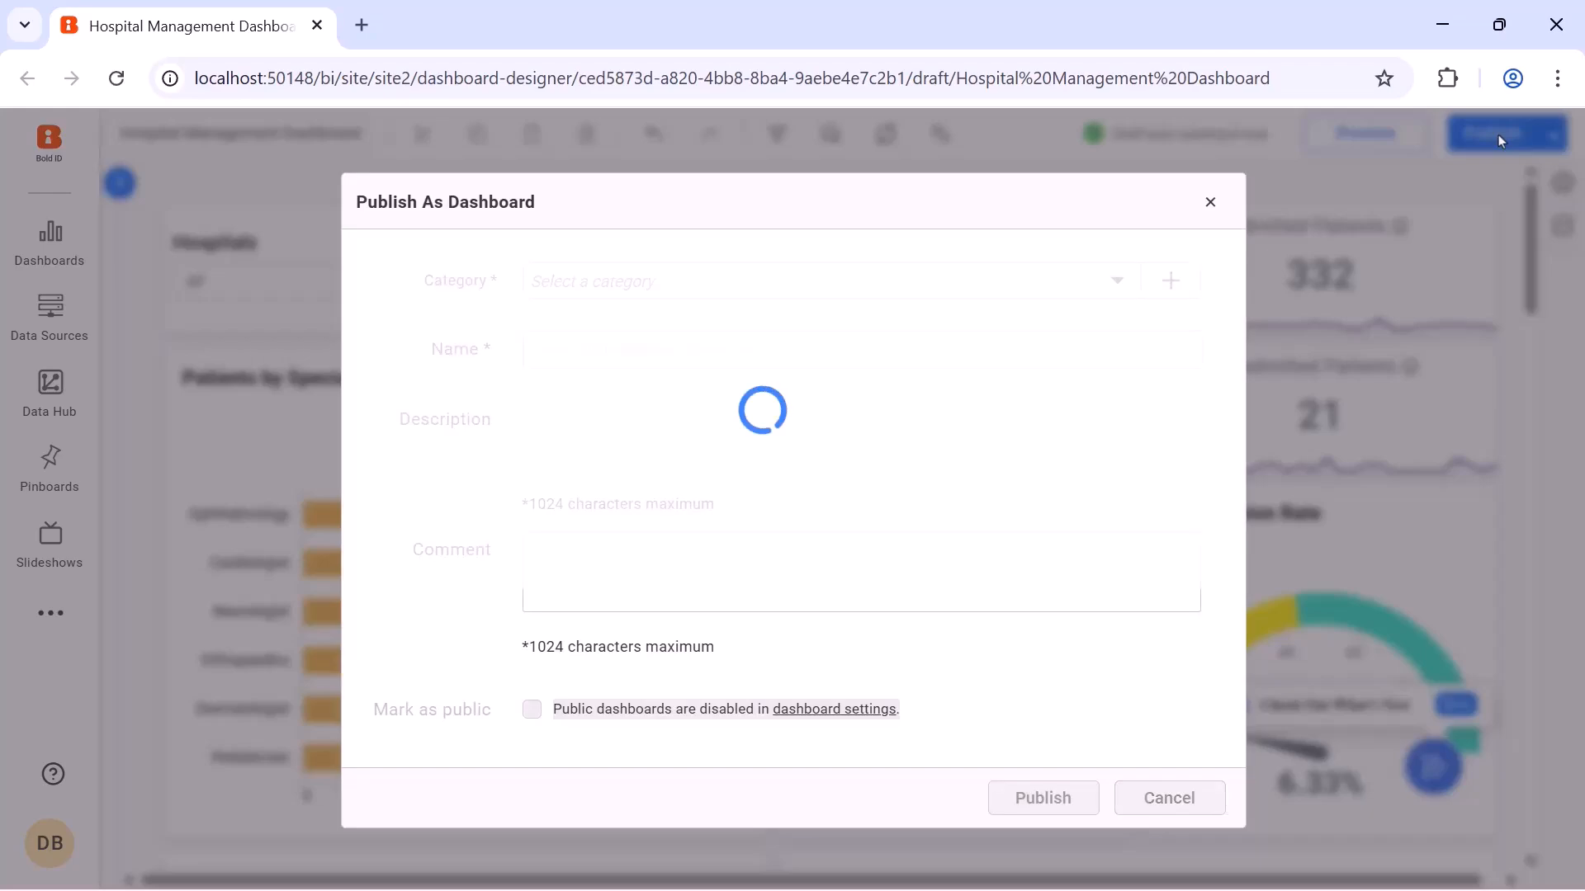
click(1064, 807)
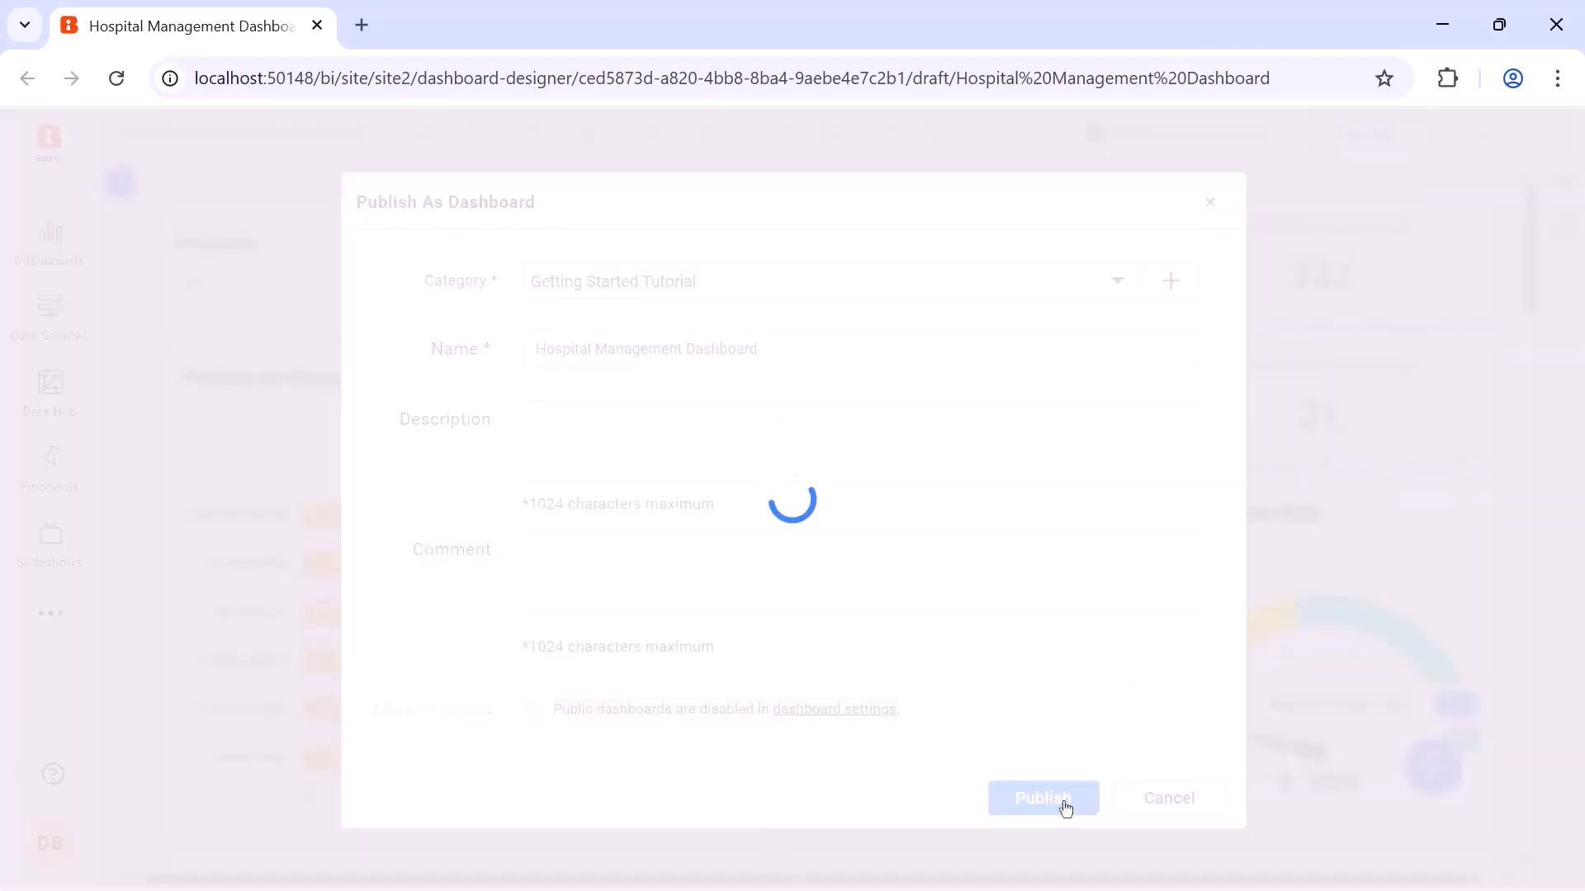
click(875, 607)
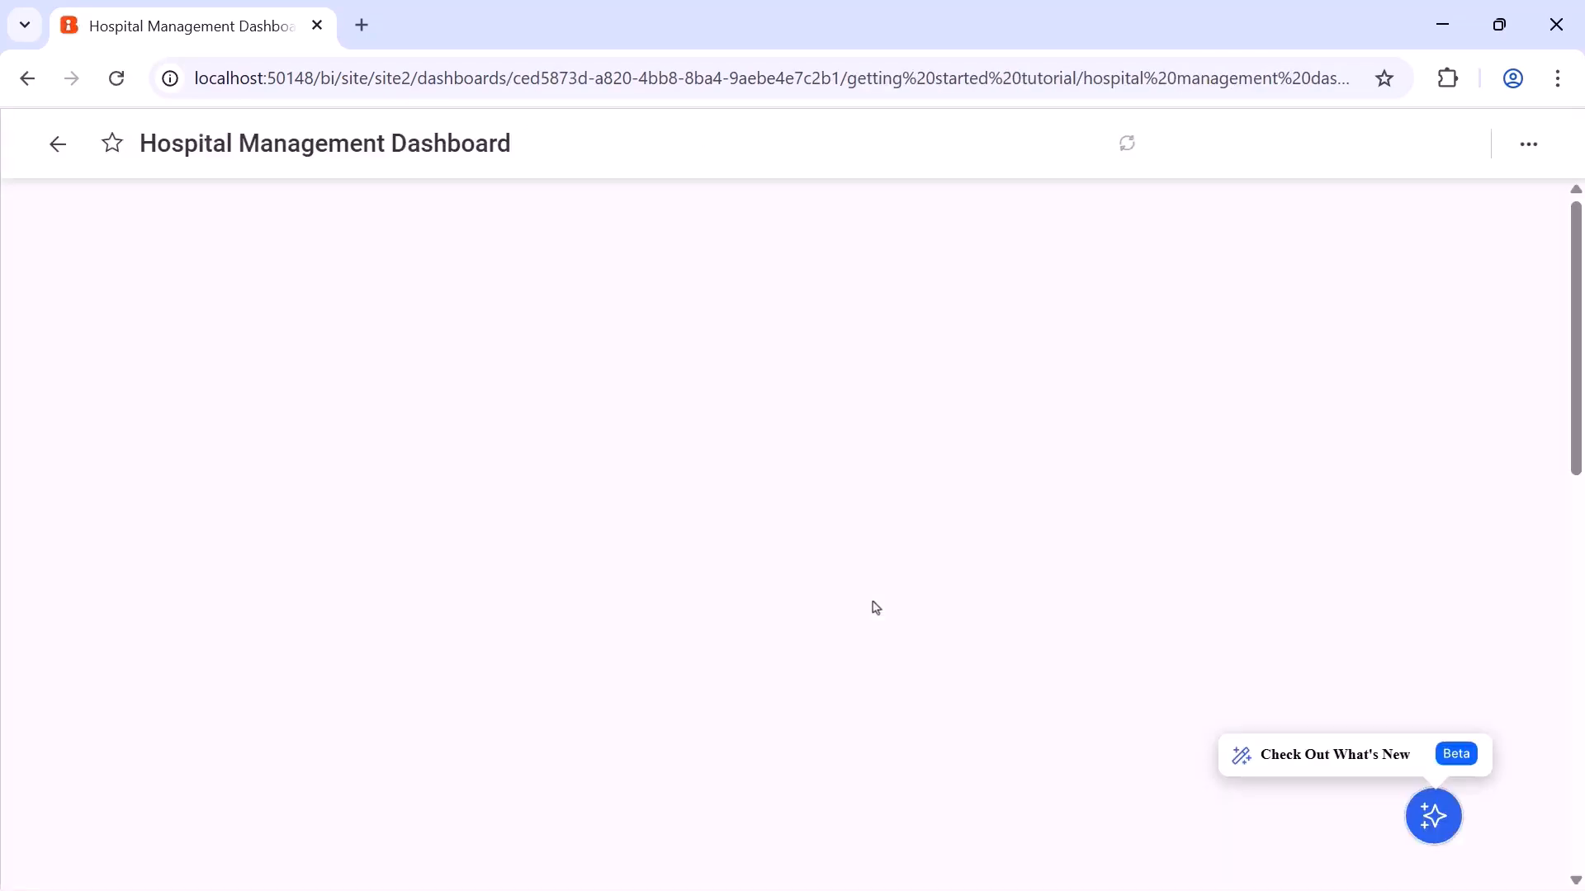